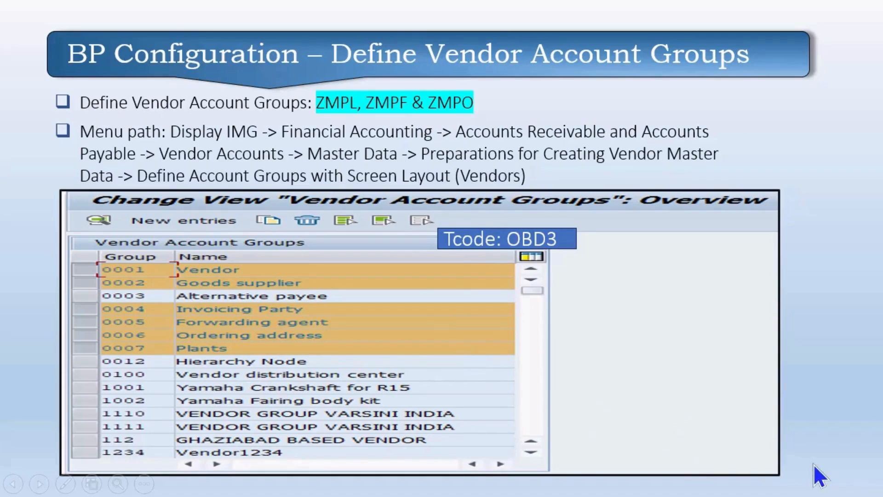
Step: Switch from the PowerPoint slide show back to the SAP Easy Access window
{"action": "key", "text": "alt+Tab"}
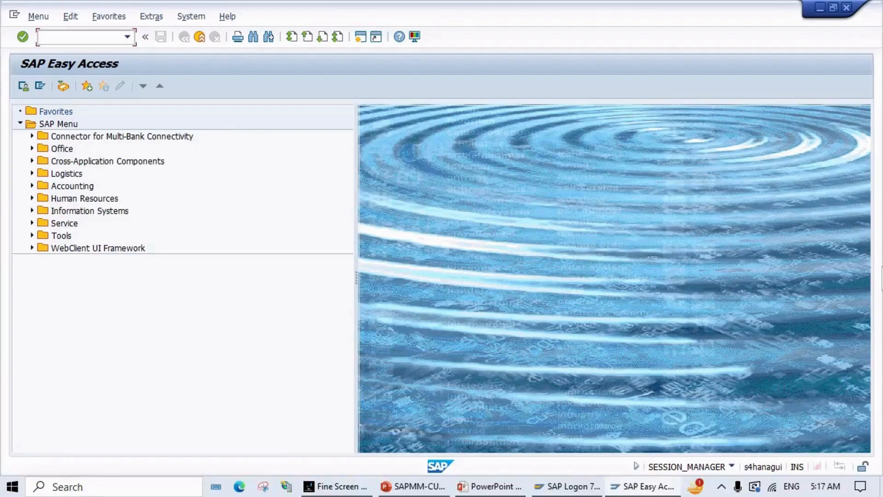
Step: Run SPRO and expand the Reference IMG to Supplier Accounts > Master Data > Preparations for Creating Supplier Master Data
{"action": "type", "text": "spro"}
{"action": "key", "text": "Return"}
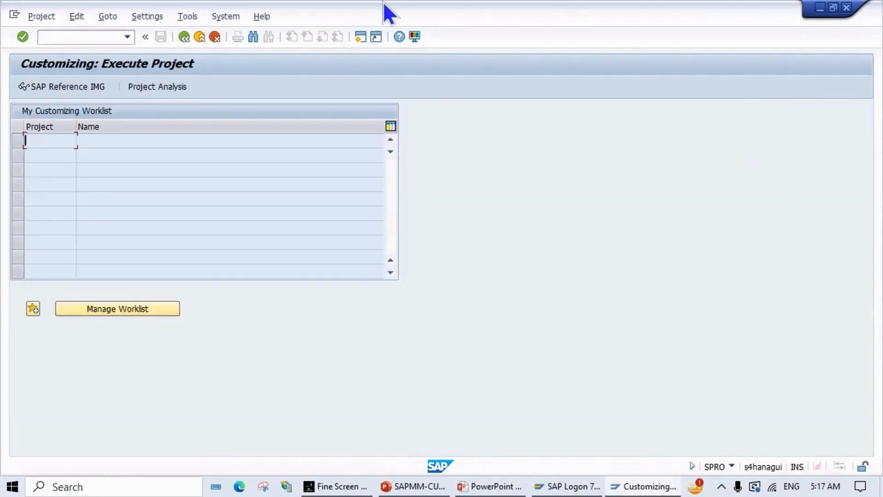
{"action": "left_click", "coordinate": [66, 87]}
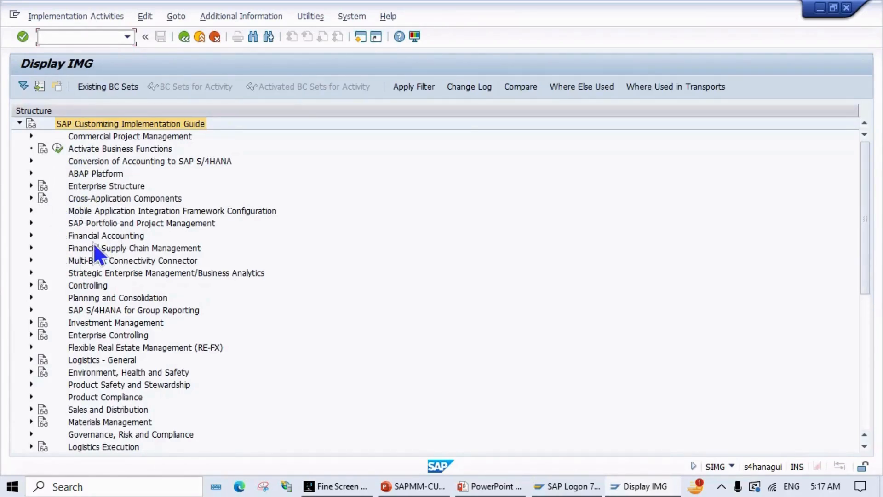
{"action": "left_click", "coordinate": [33, 234]}
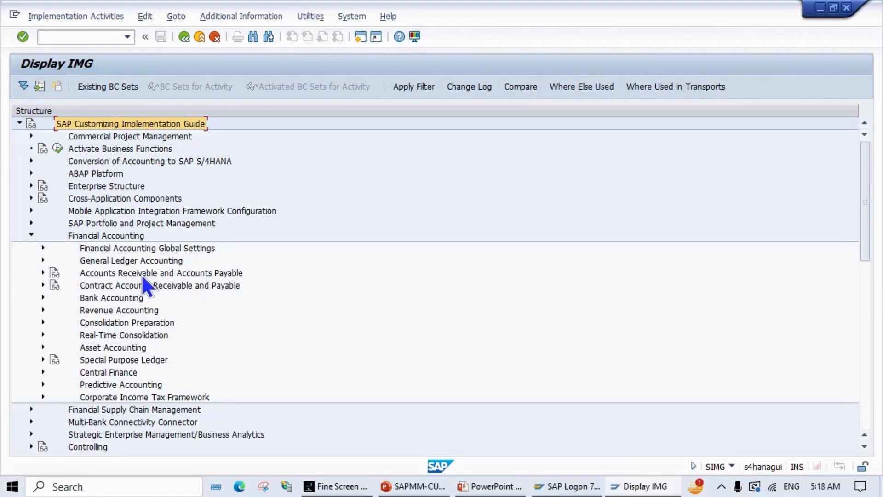
{"action": "left_click", "coordinate": [43, 271]}
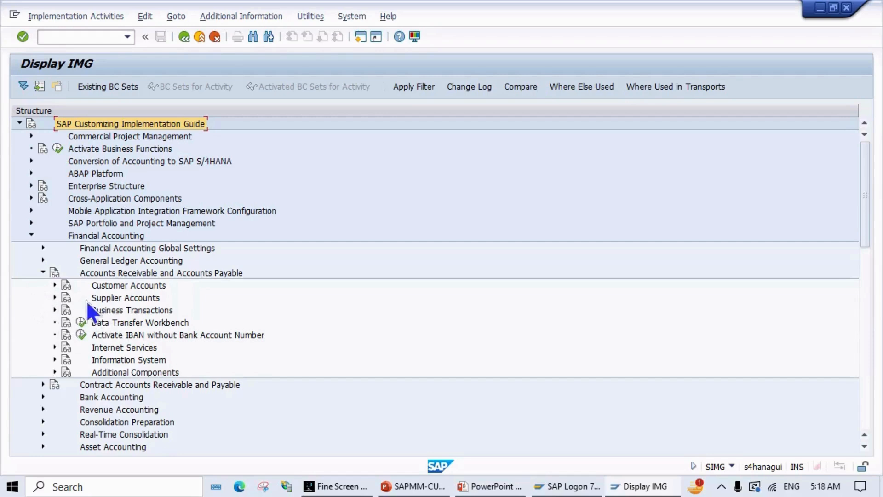
{"action": "left_click", "coordinate": [55, 297]}
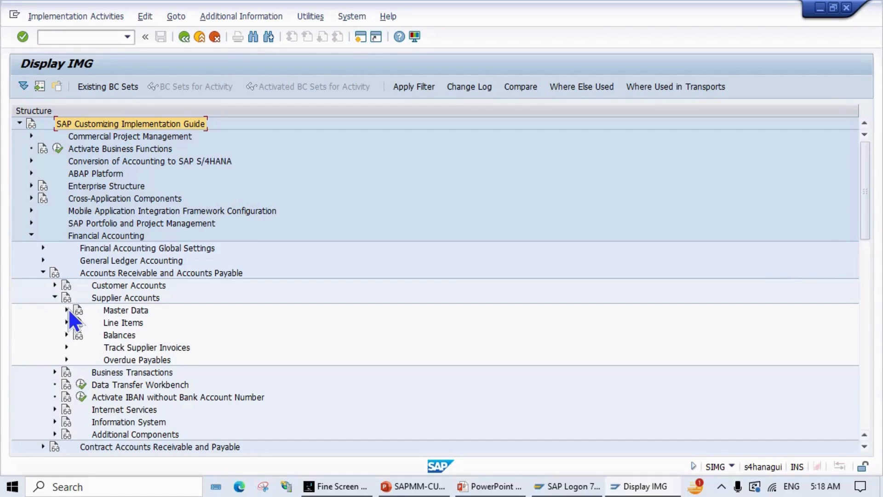
{"action": "left_click", "coordinate": [66, 309]}
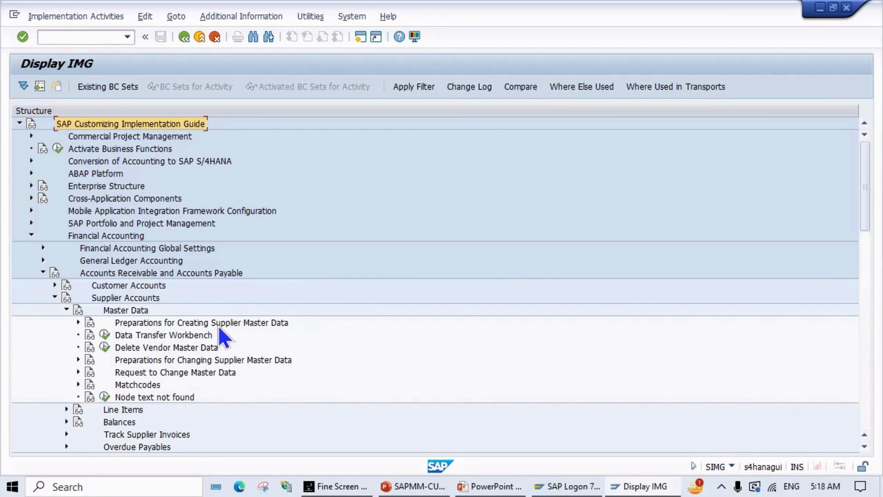
{"action": "left_click", "coordinate": [78, 322]}
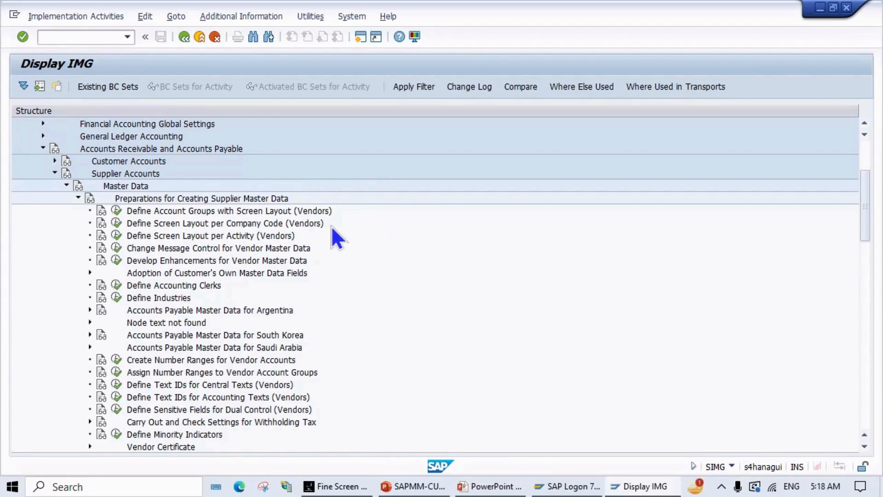
Step: In Define Account Groups with Screen Layout (Vendors), start a new entry with account group ZMPL
{"action": "left_click", "coordinate": [117, 211]}
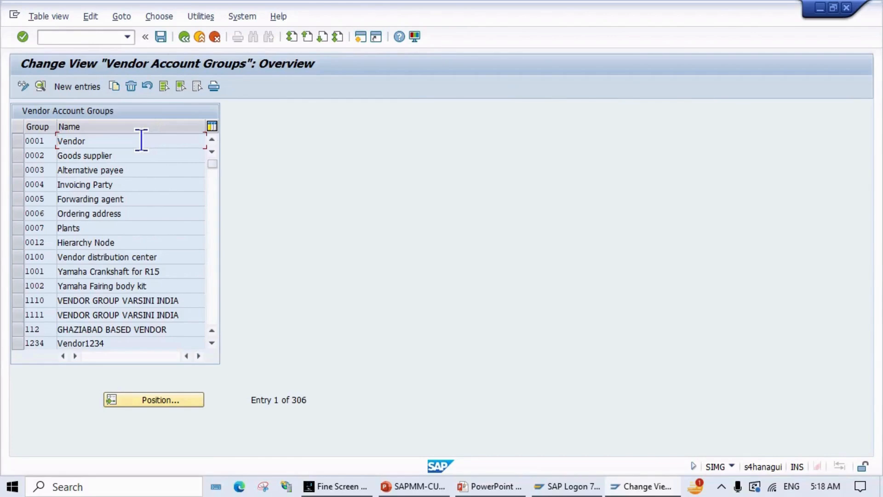
{"action": "left_click", "coordinate": [80, 84]}
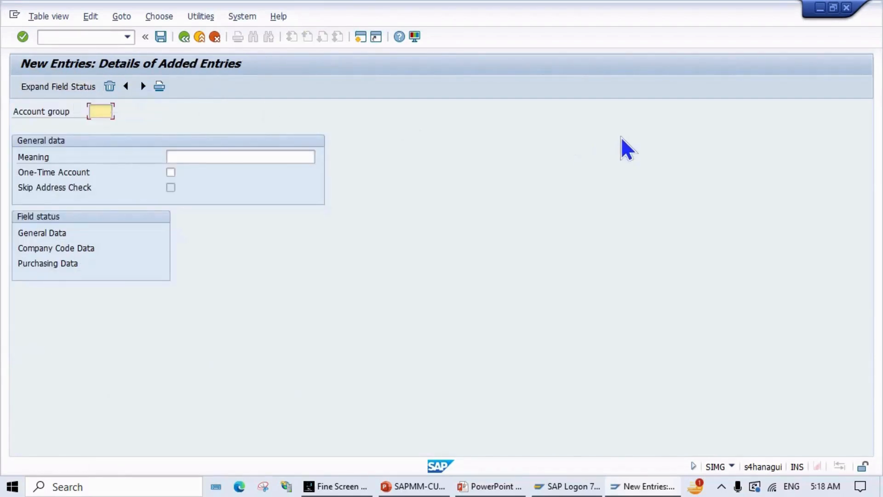
{"action": "type", "text": "Z"}
{"action": "key", "text": "BackSpace"}
{"action": "type", "text": "ZMPL"}
Step: Give ZMPL the meaning 'Local Supplier MPN1' and check the reference slide
{"action": "left_click", "coordinate": [234, 156]}
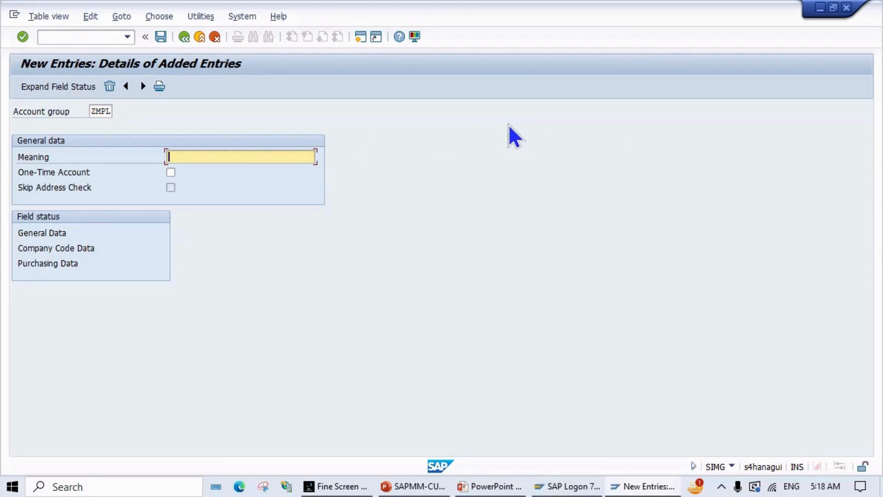
{"action": "type", "text": "Local Supplier MPN1"}
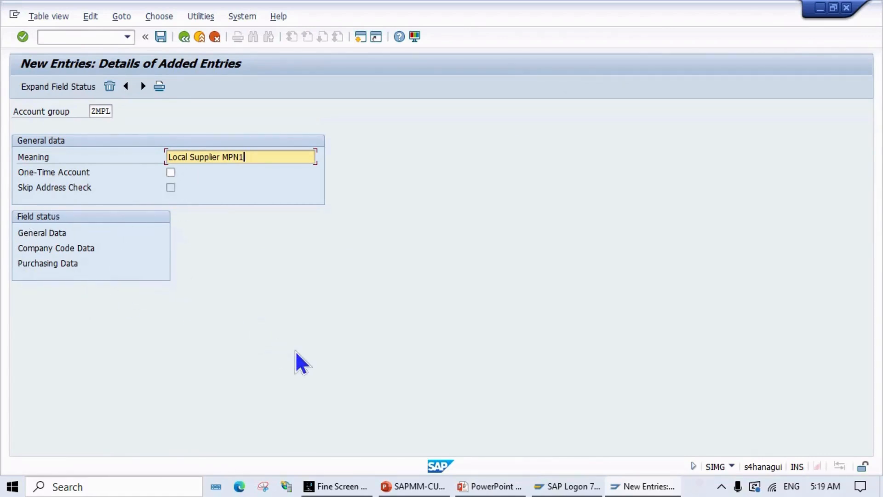
{"action": "key", "text": "alt+Tab"}
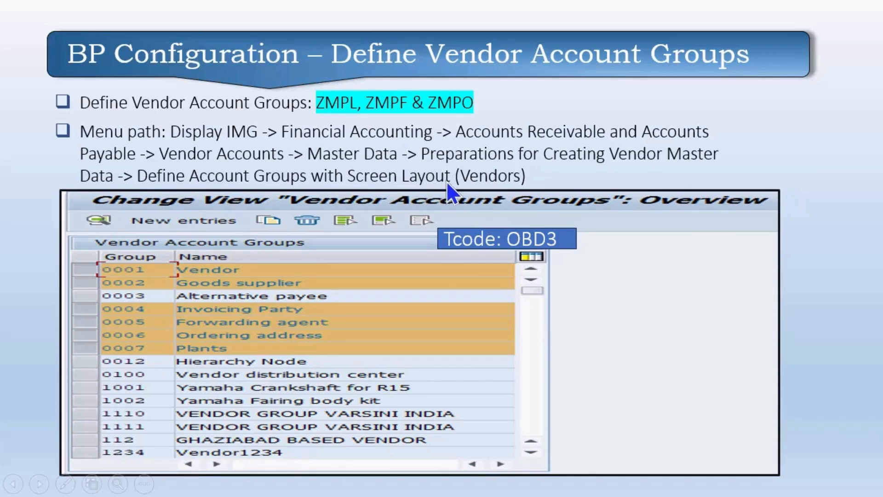
Step: Review ZMPL's General Data Address and Communication field statuses, leaving them as optional entries
{"action": "key", "text": "alt+Tab"}
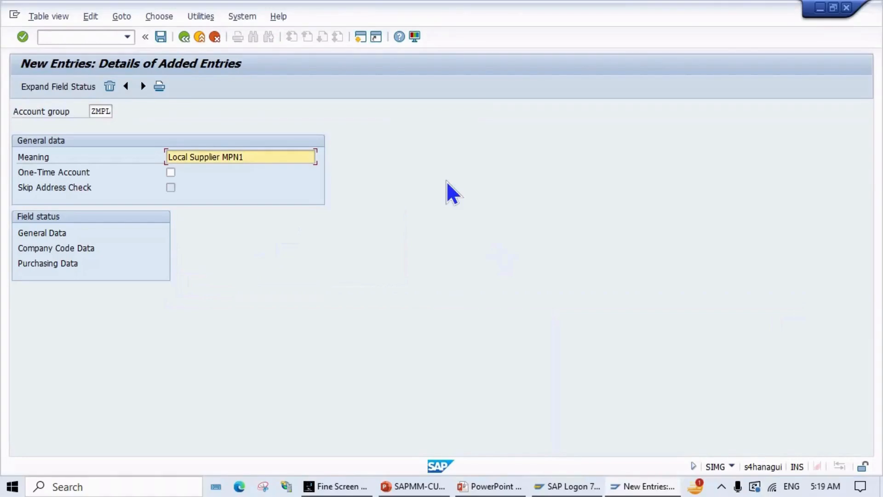
{"action": "double_click", "coordinate": [42, 232]}
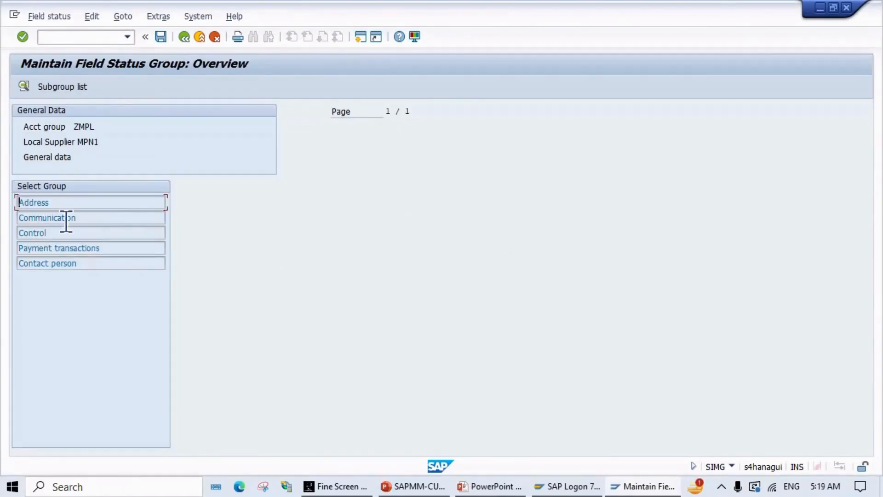
{"action": "double_click", "coordinate": [51, 203]}
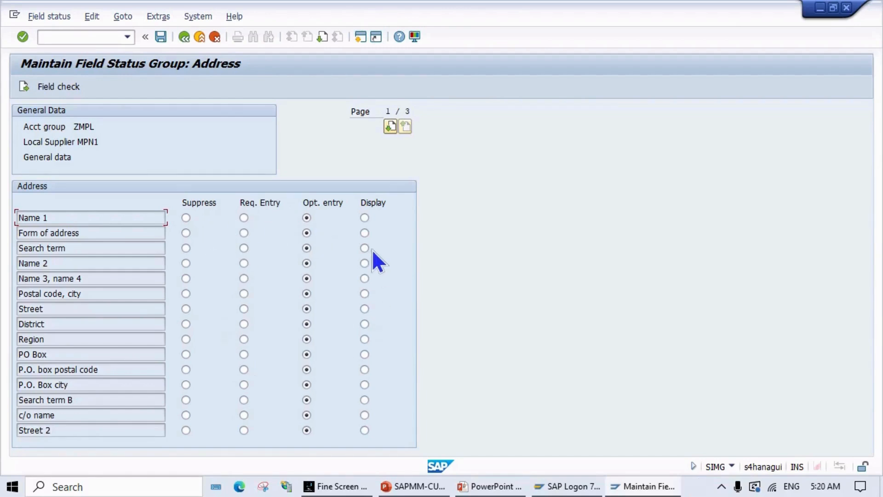
{"action": "left_click", "coordinate": [183, 37]}
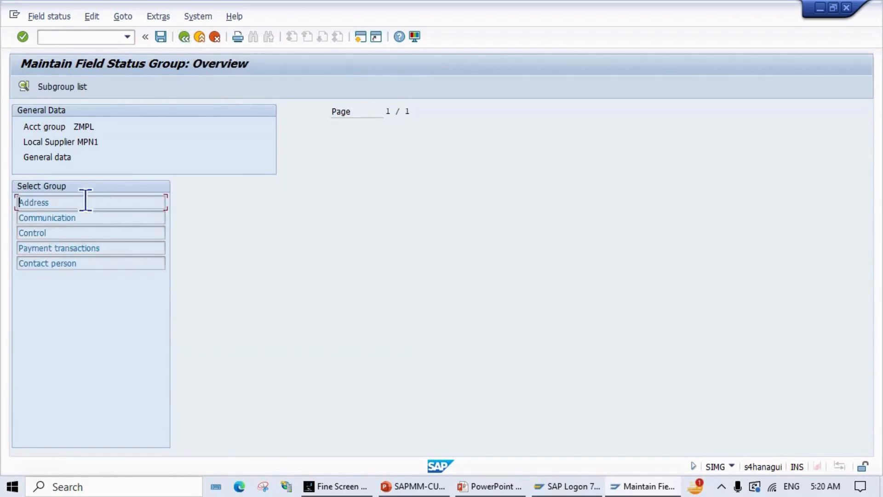
{"action": "double_click", "coordinate": [52, 217]}
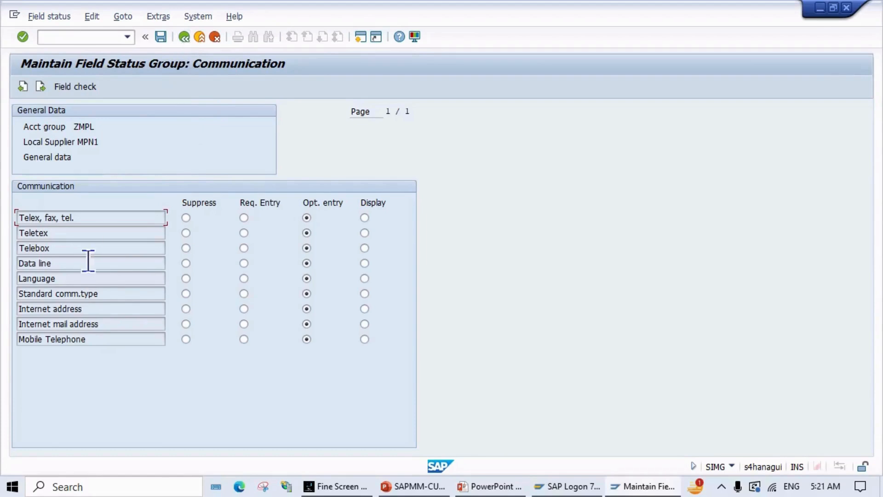
{"action": "left_click", "coordinate": [181, 41]}
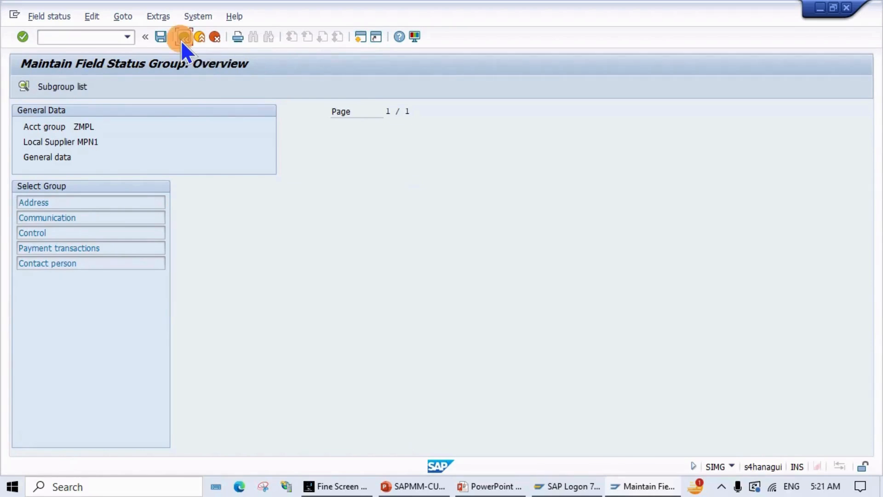
Step: Review ZMPL's Company Code Data Account management field statuses, then return to the group details
{"action": "left_click", "coordinate": [181, 40]}
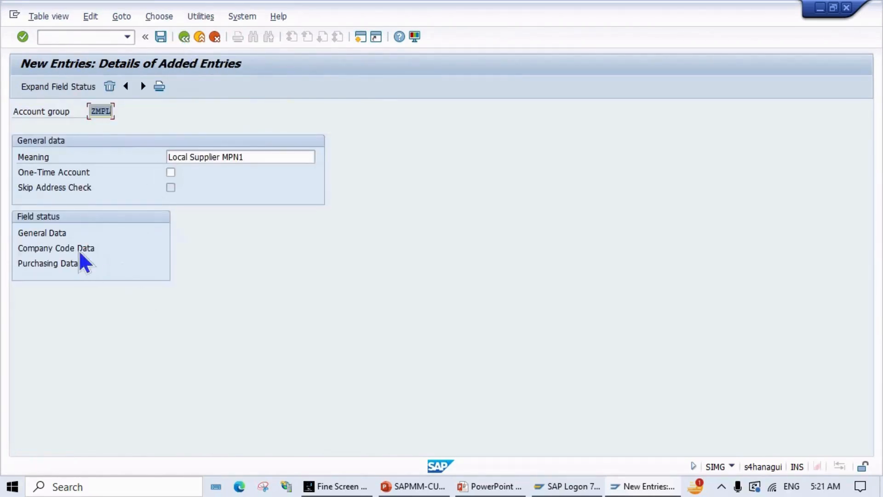
{"action": "double_click", "coordinate": [64, 247]}
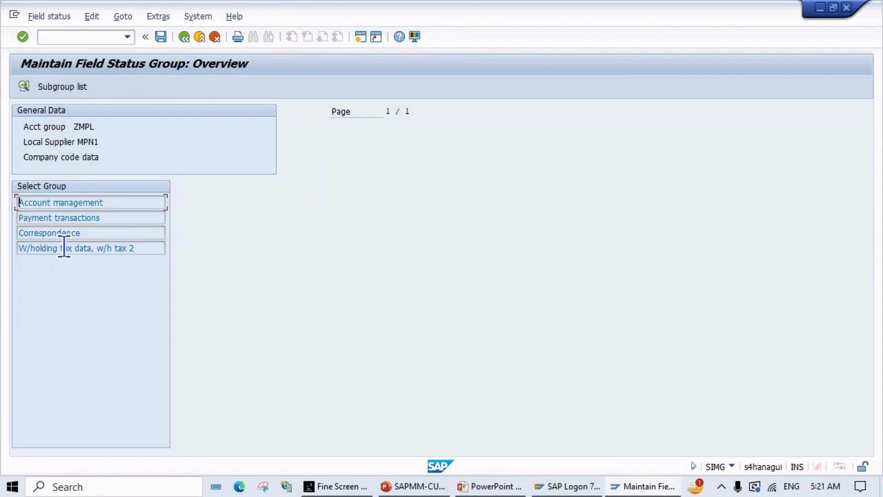
{"action": "double_click", "coordinate": [65, 199]}
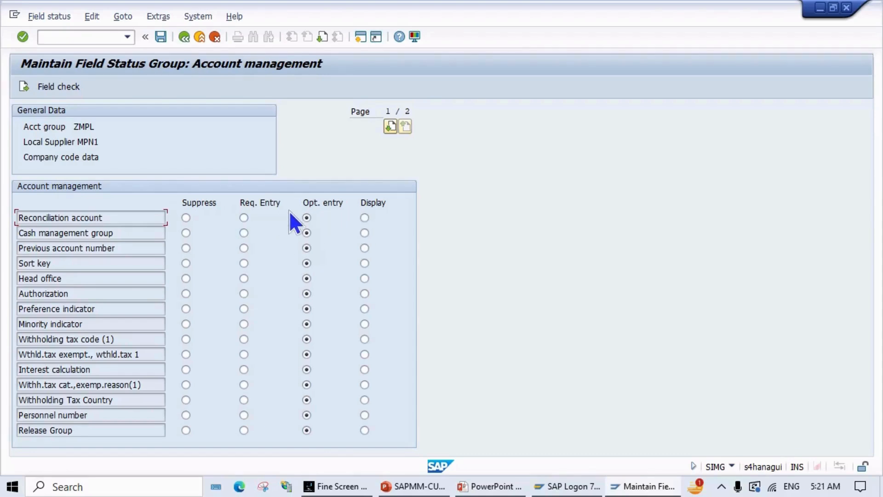
{"action": "left_click", "coordinate": [184, 37]}
{"action": "left_click", "coordinate": [184, 38]}
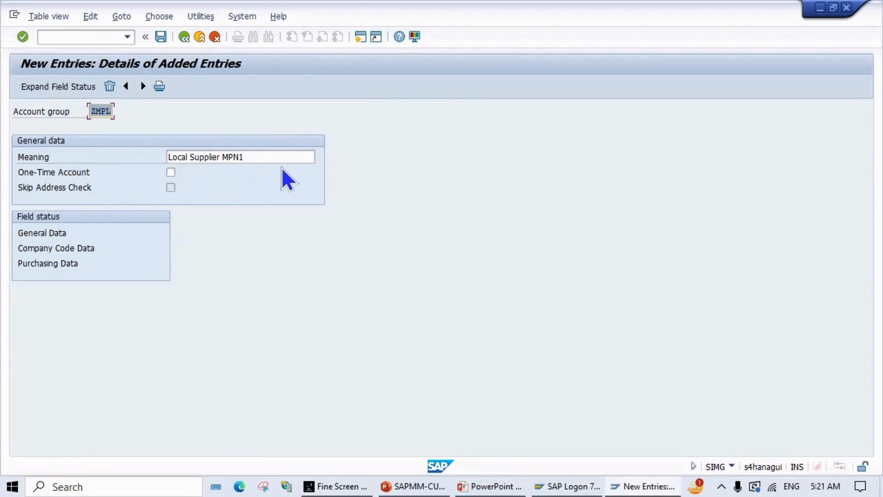
Step: Save ZMPL under a new customizing request described as 'Define New Vendor Groups'
{"action": "left_click", "coordinate": [158, 37]}
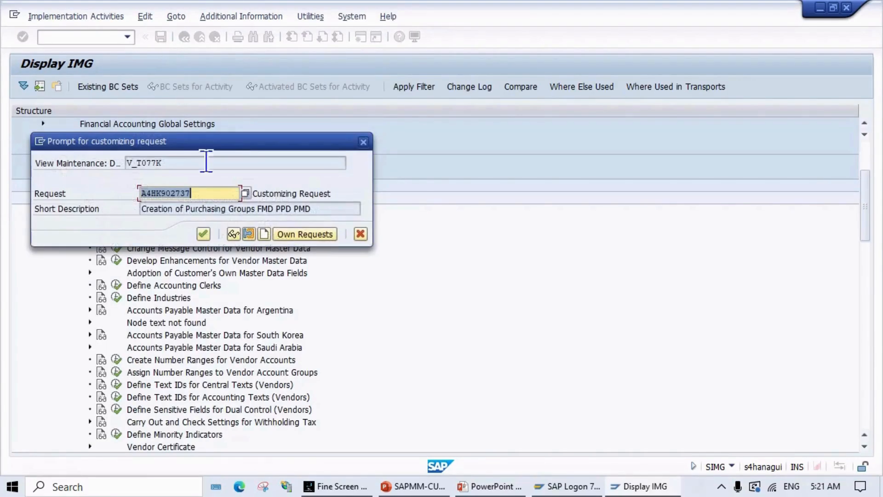
{"action": "left_click", "coordinate": [263, 234]}
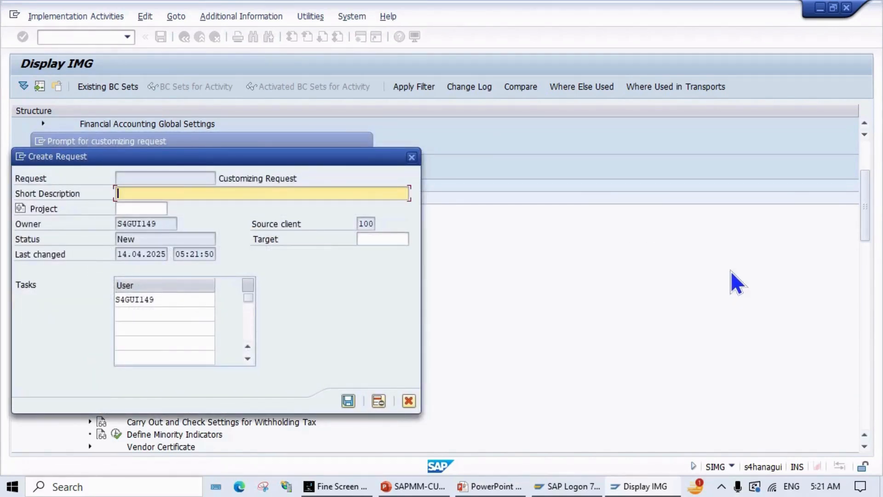
{"action": "type", "text": "C"}
{"action": "left_click_drag", "start_coordinate": [101, 157], "coordinate": [384, 181]}
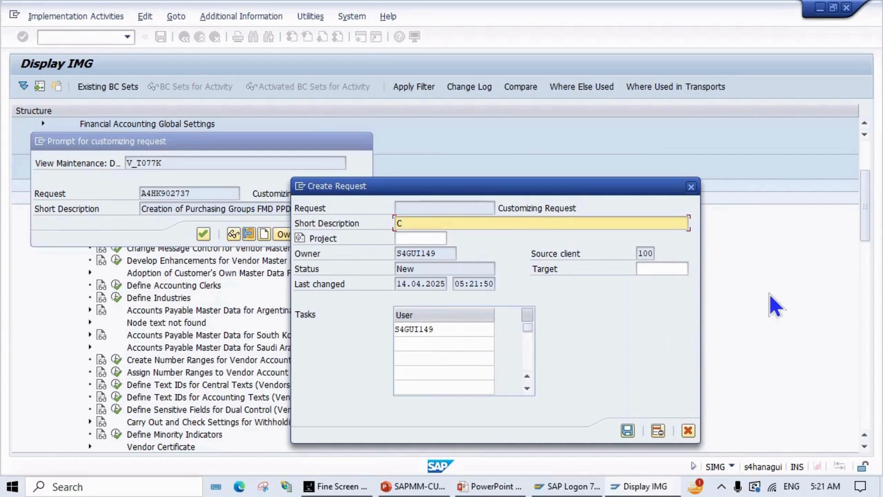
{"action": "key", "text": "BackSpace"}
{"action": "type", "text": "Define New Vendor "}
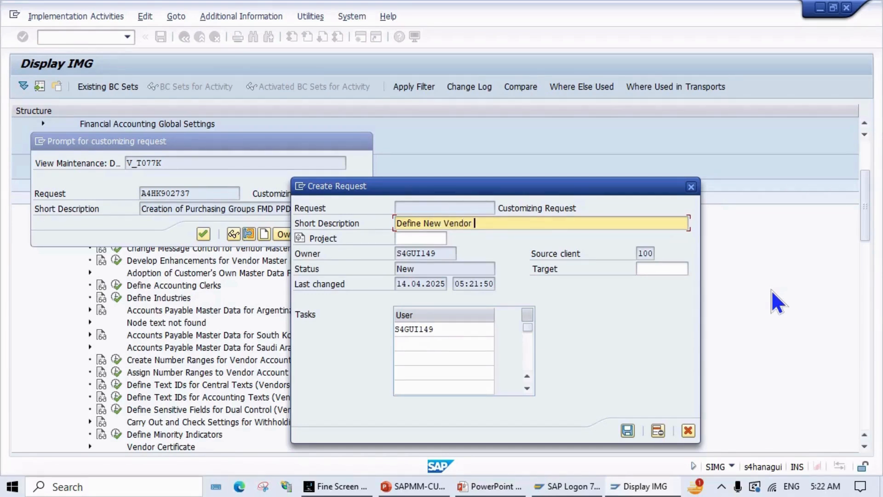
{"action": "type", "text": "Groups"}
{"action": "left_click", "coordinate": [628, 433]}
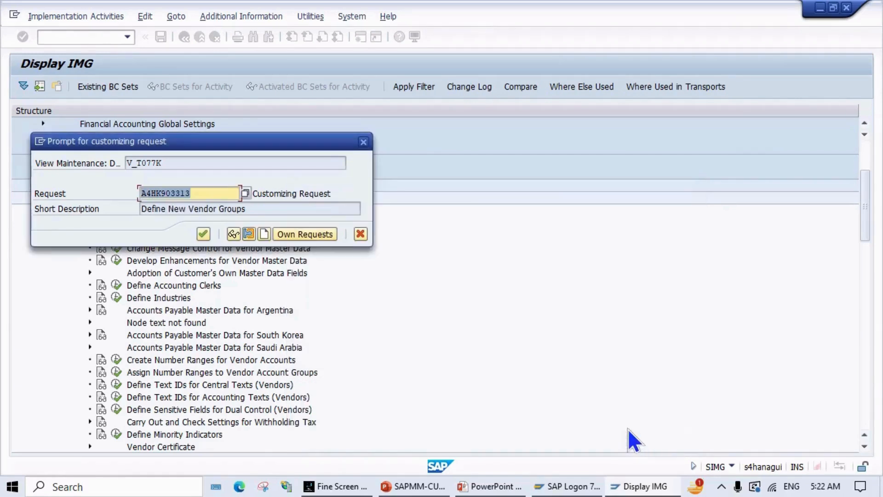
{"action": "left_click", "coordinate": [204, 234]}
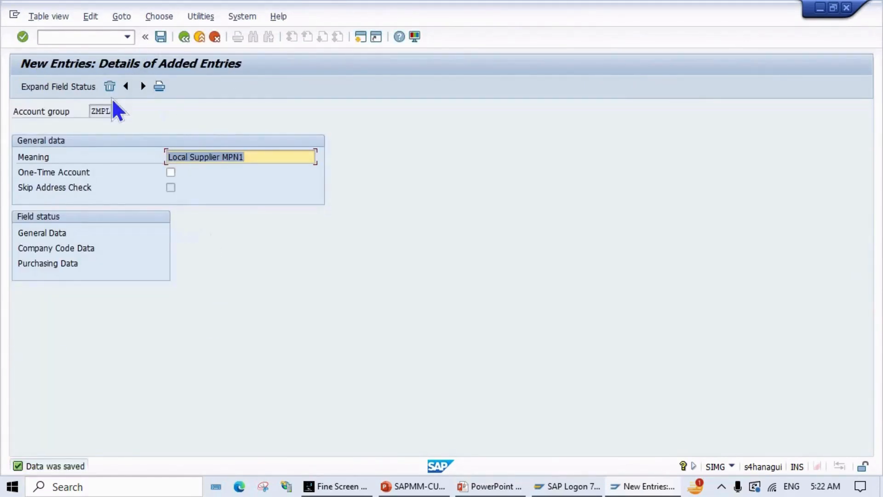
Step: Start a new vendor account group entry with code ZMPF
{"action": "left_click", "coordinate": [182, 36]}
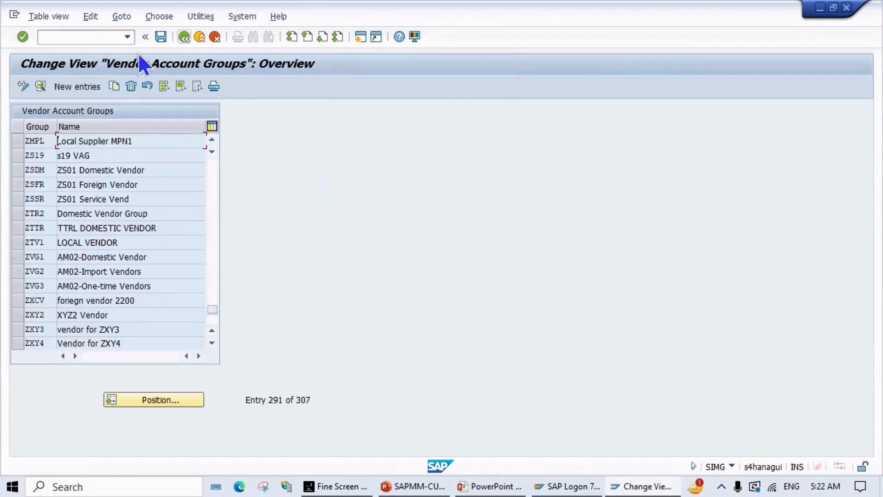
{"action": "left_click", "coordinate": [75, 85]}
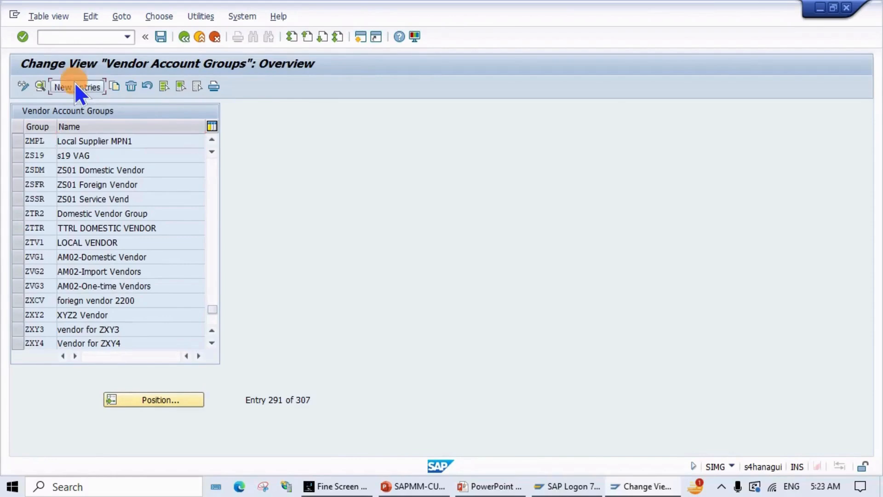
{"action": "type", "text": "zbp"}
{"action": "key", "text": "BackSpace"}
{"action": "key", "text": "BackSpace"}
{"action": "key", "text": "BackSpace"}
{"action": "type", "text": "z"}
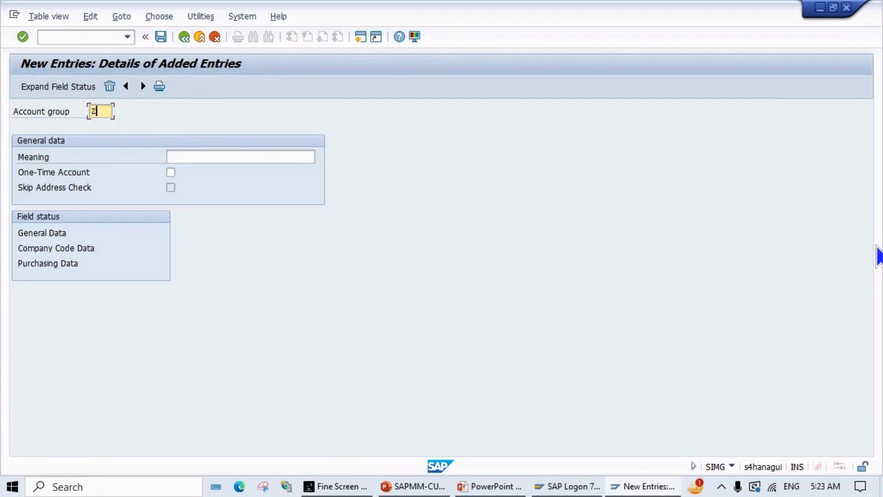
{"action": "type", "text": "mpf"}
Step: Give ZMPF the meaning 'Foregin Supplier MPN1' and save it
{"action": "left_click", "coordinate": [278, 156]}
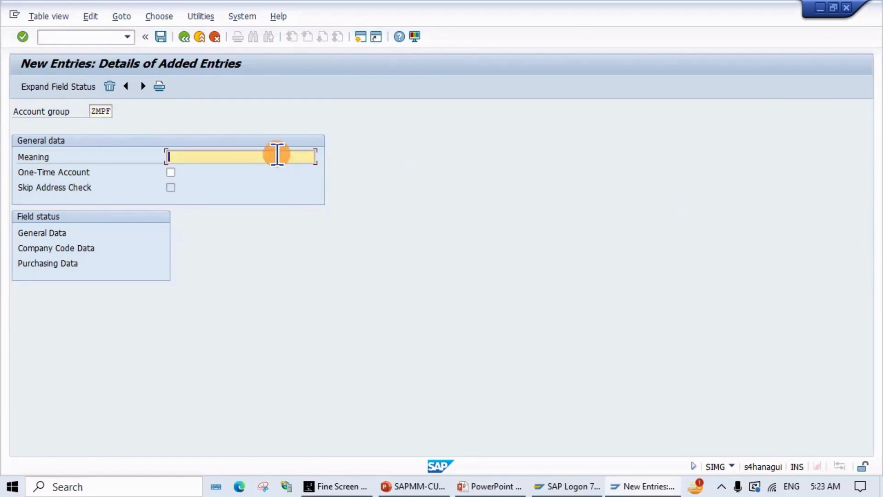
{"action": "type", "text": "FOREGI"}
{"action": "key", "text": "BackSpace"}
{"action": "key", "text": "BackSpace"}
{"action": "key", "text": "BackSpace"}
{"action": "key", "text": "BackSpace"}
{"action": "key", "text": "BackSpace"}
{"action": "type", "text": "o"}
{"action": "type", "text": "re"}
{"action": "type", "text": "gin"}
{"action": "type", "text": " V"}
{"action": "key", "text": "BackSpace"}
{"action": "type", "text": "Supplier "}
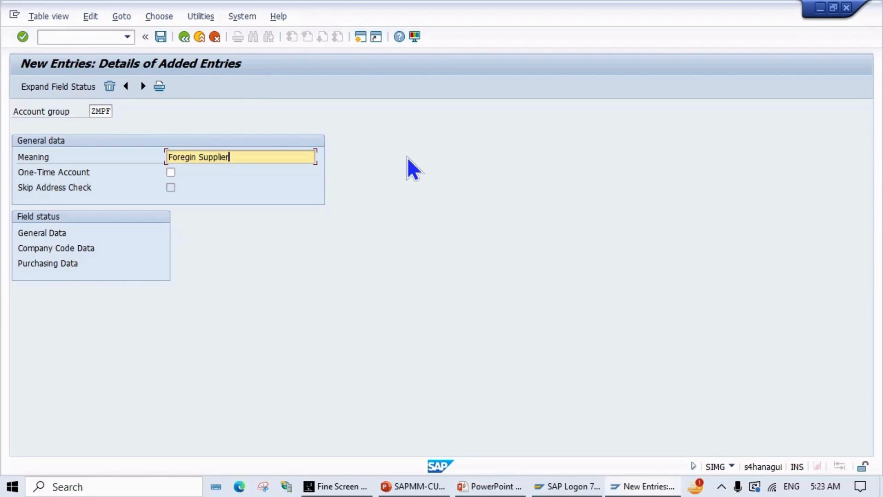
{"action": "type", "text": "MPN1"}
{"action": "left_click", "coordinate": [161, 38]}
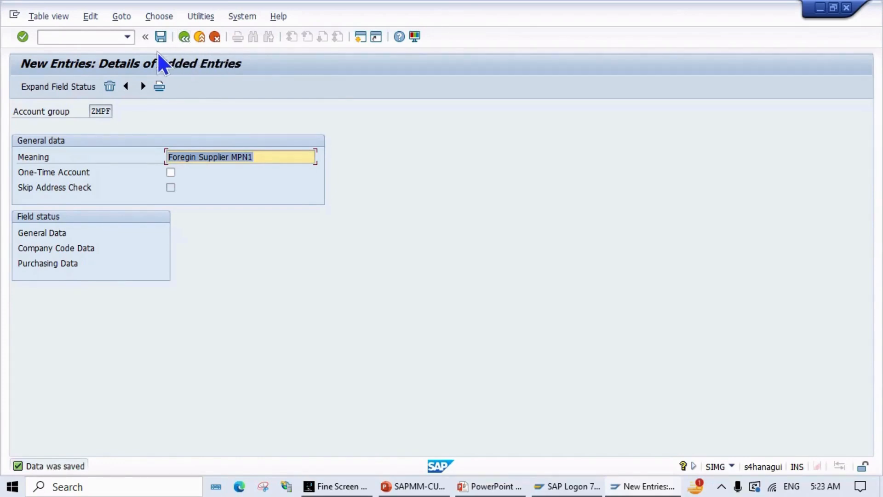
{"action": "left_click", "coordinate": [185, 37]}
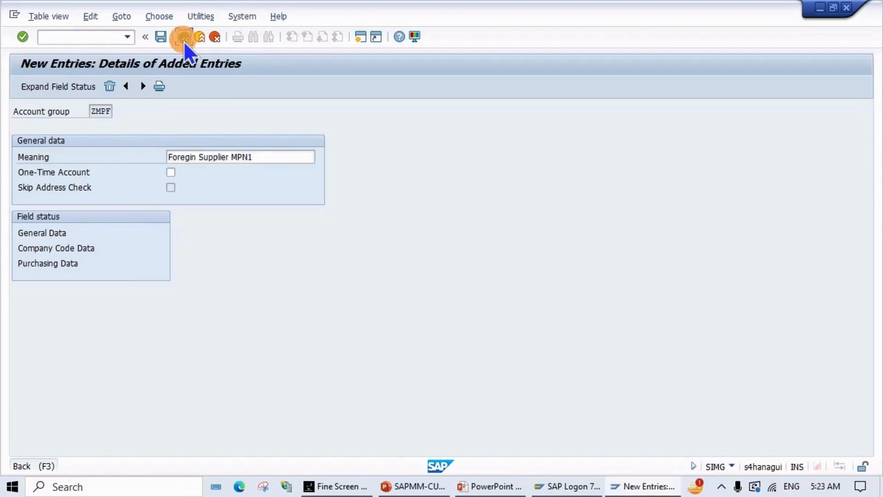
{"action": "left_click", "coordinate": [68, 85]}
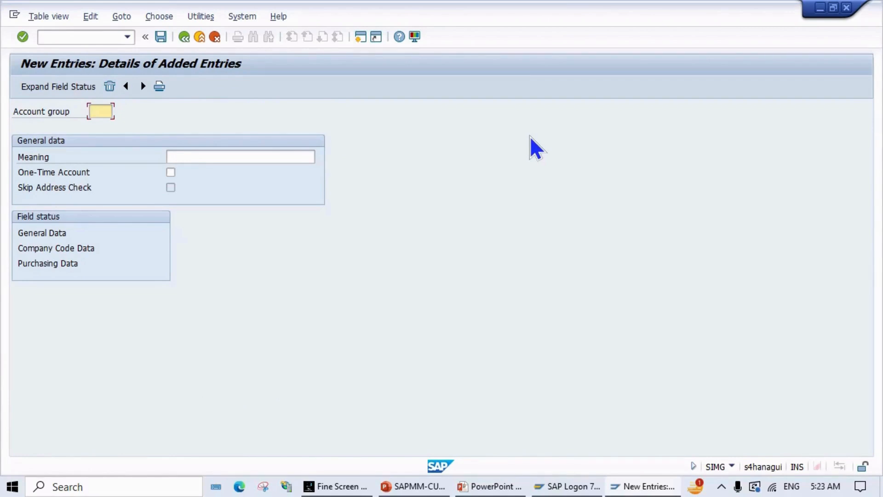
Step: Create account group ZMPO with meaning 'One-Time Supplier MPN1', save it, and go back to the list
{"action": "type", "text": "zmp"}
{"action": "type", "text": "o"}
{"action": "left_click", "coordinate": [199, 156]}
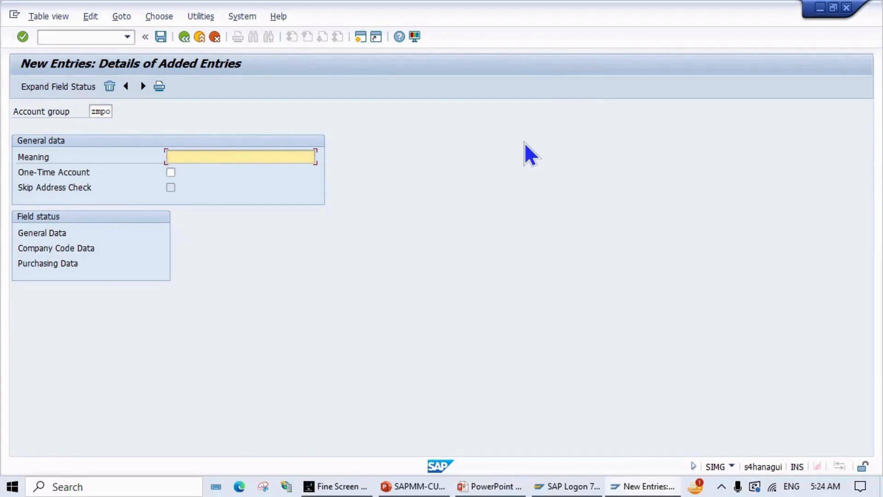
{"action": "type", "text": "One-Time Supplier M"}
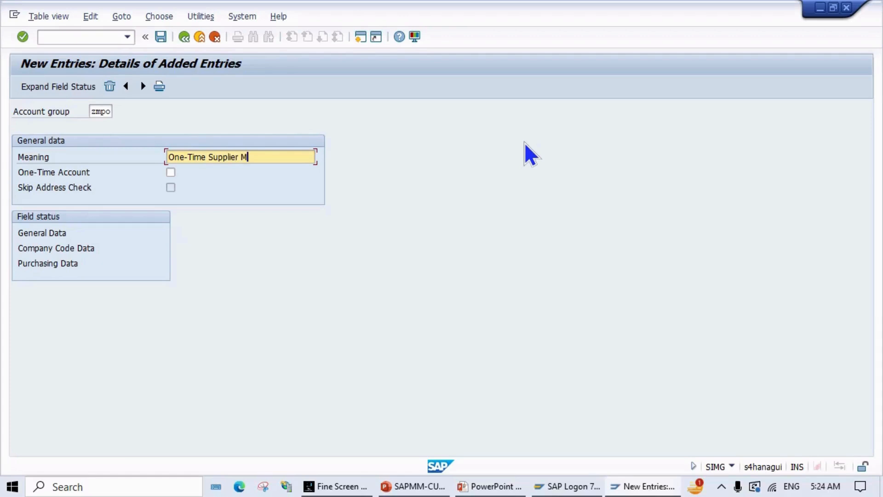
{"action": "type", "text": "PN1"}
{"action": "left_click", "coordinate": [159, 36]}
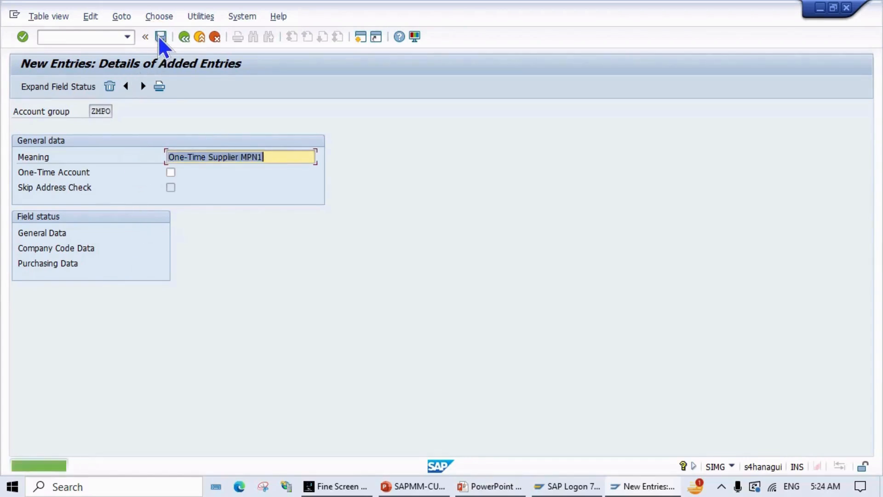
{"action": "left_click", "coordinate": [185, 37]}
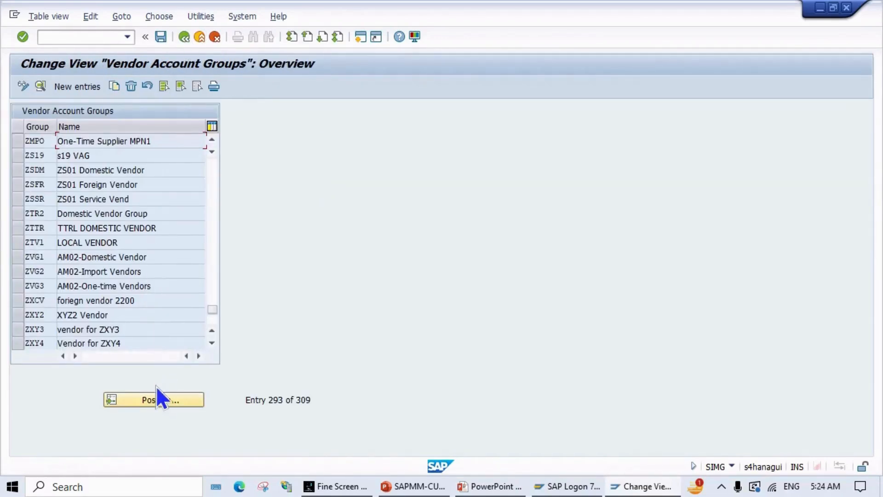
Step: Position the list at 'zmp', mark the ZMPF, ZMPL and ZMPO rows, and save
{"action": "left_click", "coordinate": [164, 401]}
{"action": "type", "text": "zmp"}
{"action": "key", "text": "Return"}
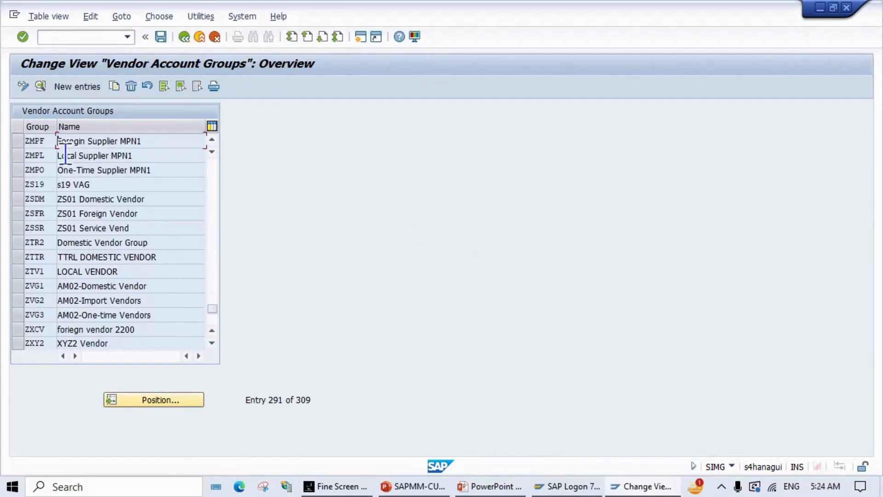
{"action": "left_click", "coordinate": [21, 139]}
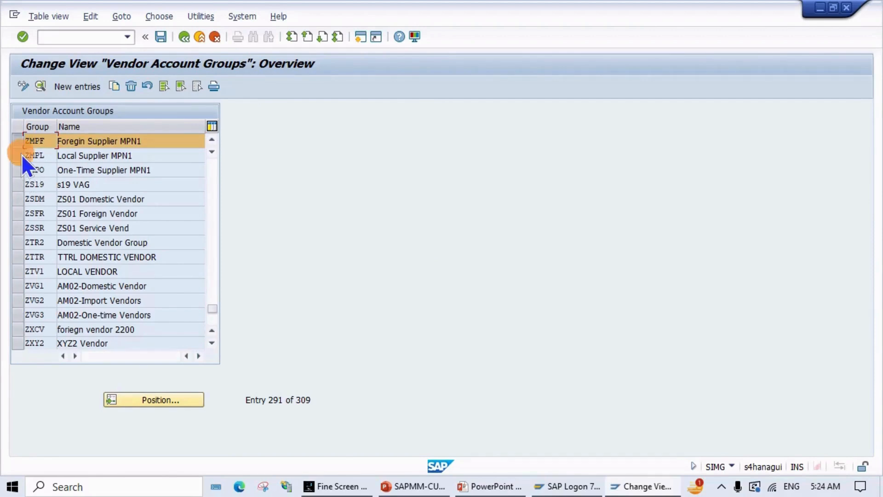
{"action": "left_click", "coordinate": [22, 157]}
{"action": "left_click", "coordinate": [19, 170]}
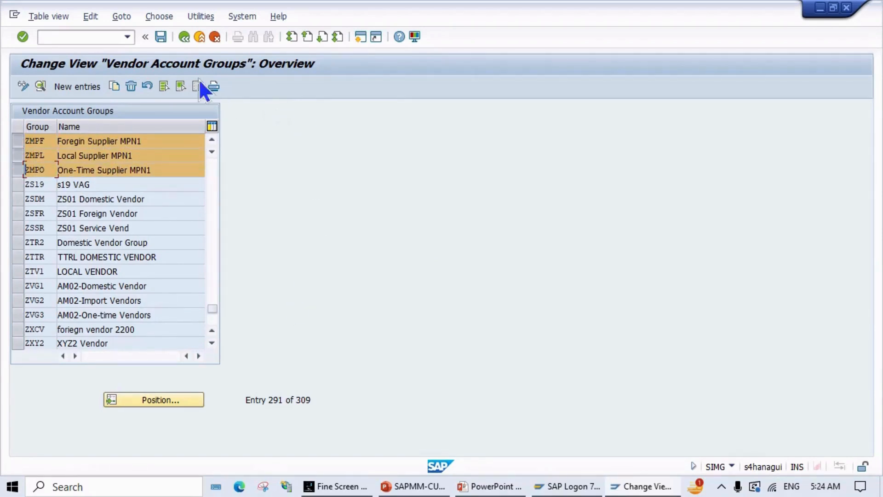
{"action": "left_click", "coordinate": [166, 41]}
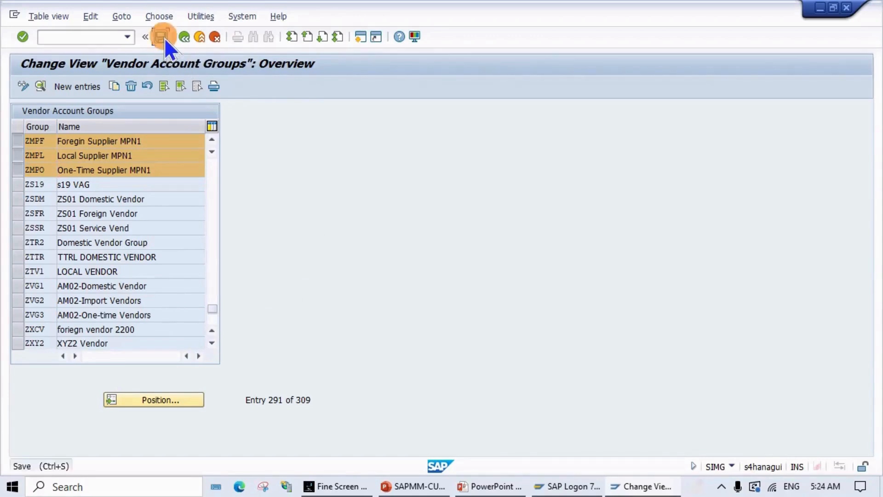
{"action": "key", "text": "ctrl+s"}
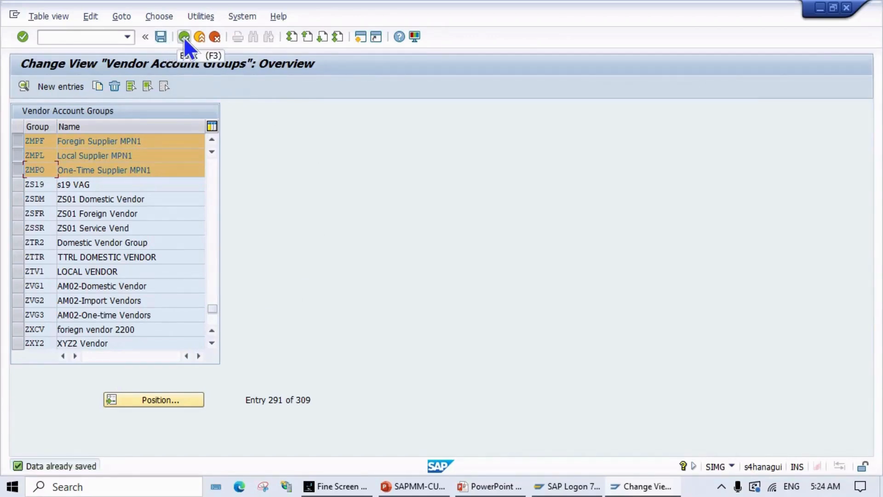
{"action": "key", "text": "alt+Tab"}
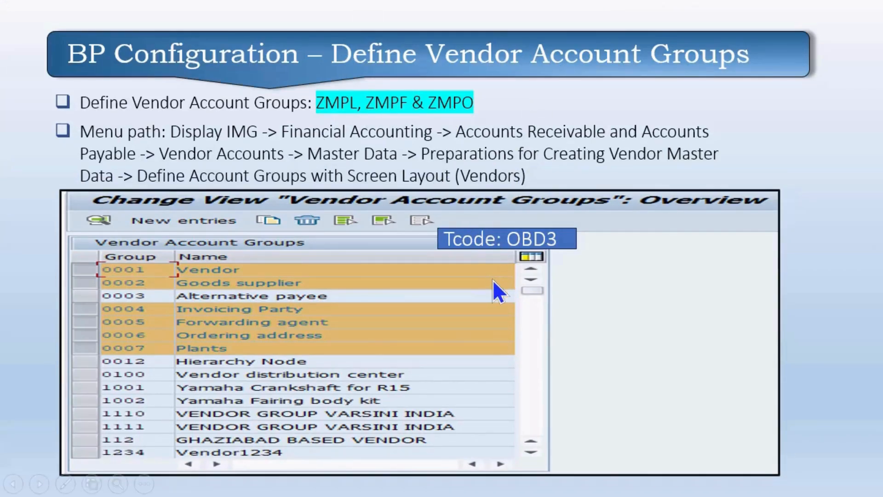
Step: Advance to the slide on vendor number ranges ZL, ZF and ZO, then return to SAP
{"action": "key", "text": "Right"}
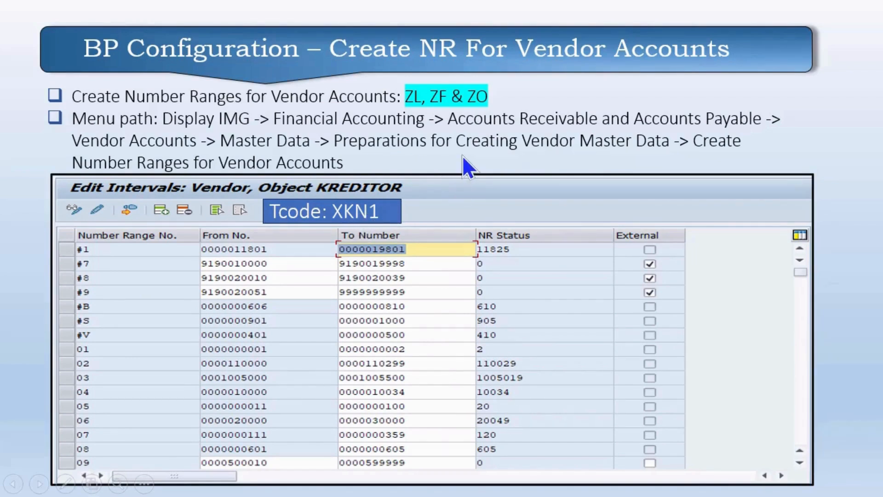
{"action": "key", "text": "alt+Tab"}
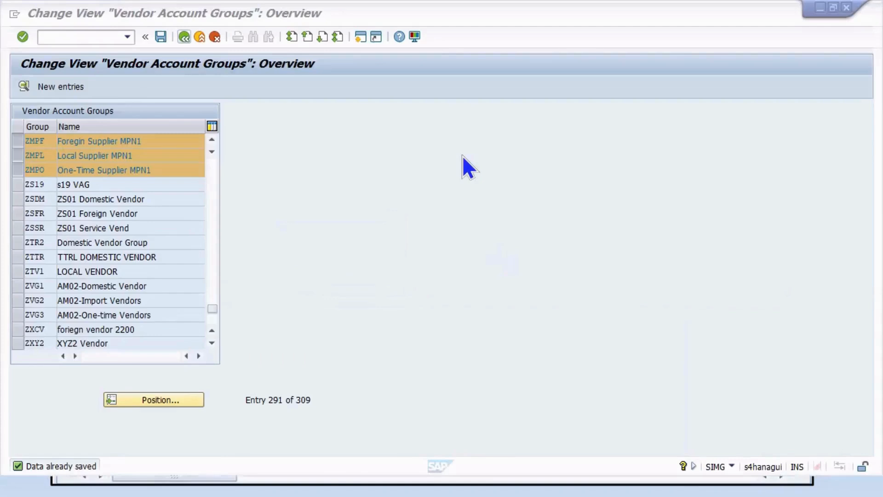
Step: Return to the IMG, run Create Number Ranges for Vendor Accounts, and edit the KREDITOR intervals
{"action": "left_click", "coordinate": [180, 41]}
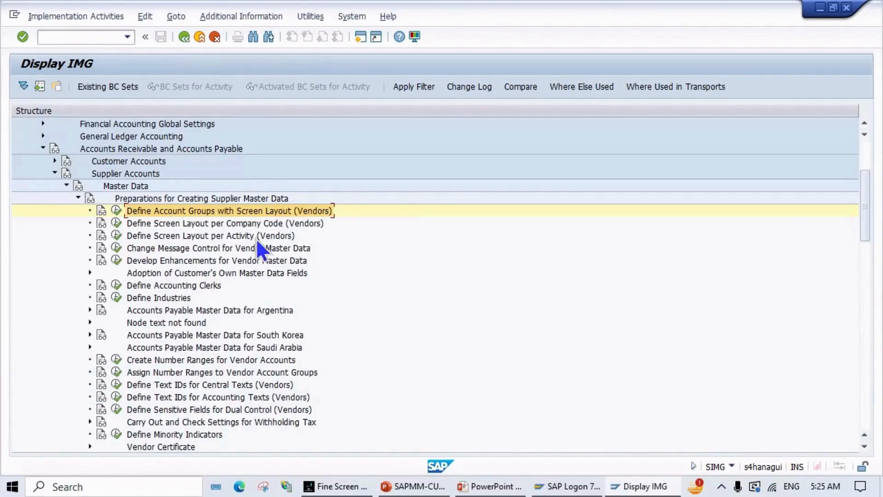
{"action": "scroll", "coordinate": [252, 283], "scroll_direction": "down", "scroll_amount": 1}
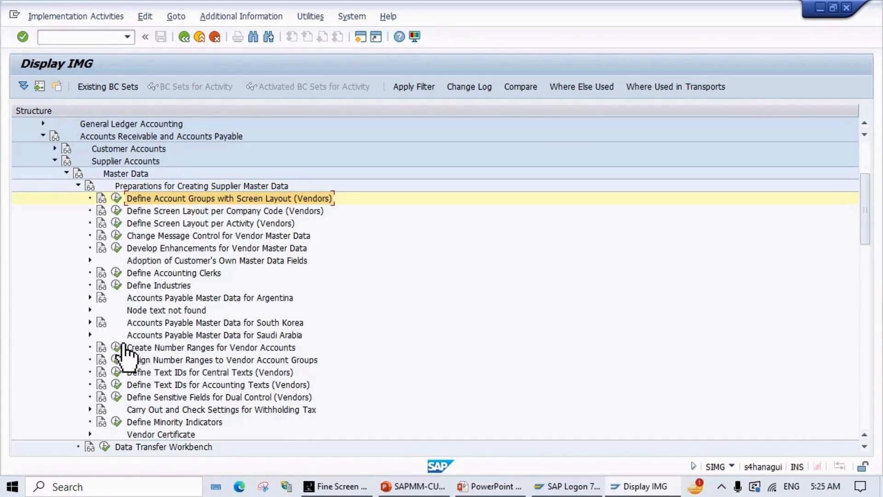
{"action": "left_click", "coordinate": [116, 347]}
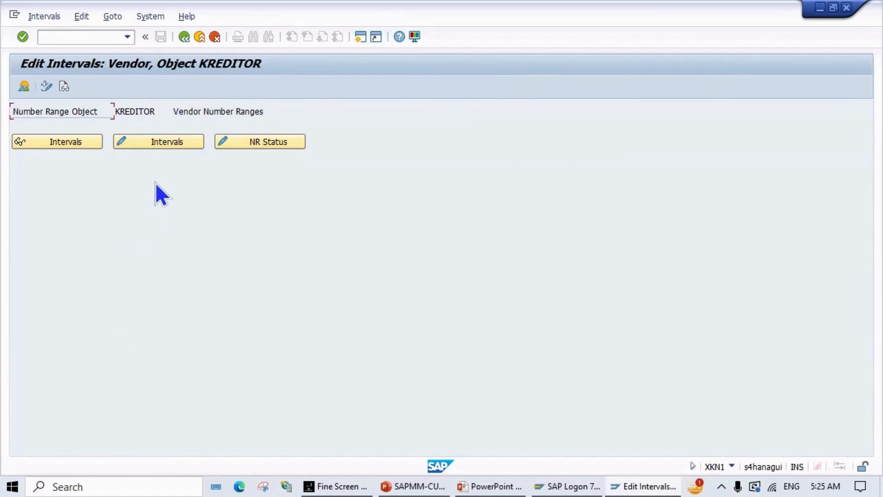
{"action": "left_click", "coordinate": [155, 141]}
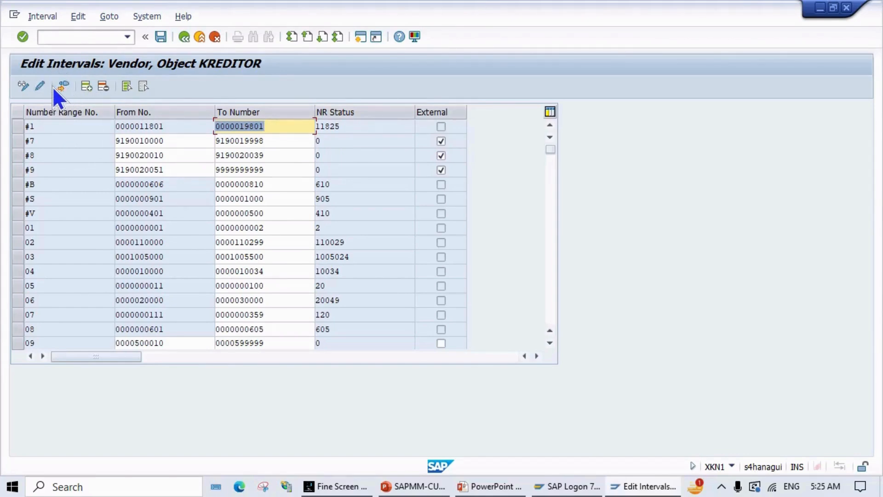
{"action": "left_click", "coordinate": [48, 14]}
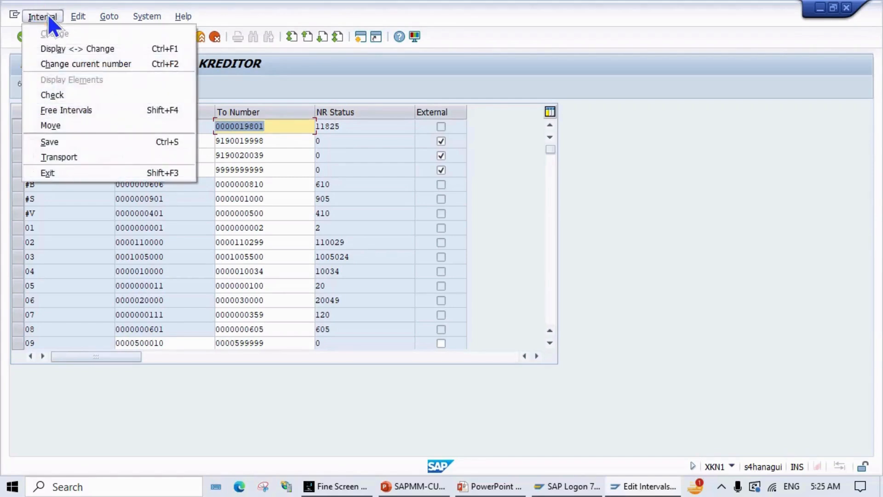
{"action": "left_click", "coordinate": [62, 111]}
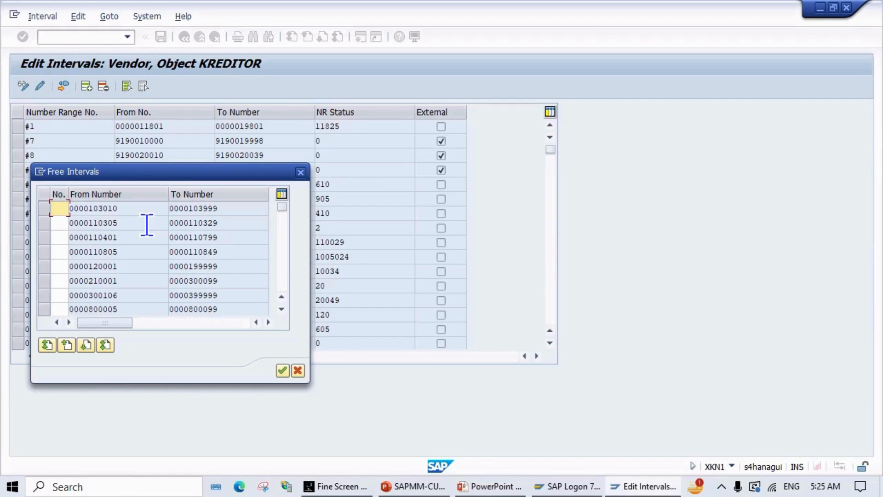
{"action": "scroll", "coordinate": [146, 225], "scroll_direction": "down", "scroll_amount": 1}
{"action": "scroll", "coordinate": [146, 225], "scroll_direction": "up", "scroll_amount": 1}
{"action": "scroll", "coordinate": [146, 225], "scroll_direction": "down", "scroll_amount": 1}
{"action": "scroll", "coordinate": [147, 225], "scroll_direction": "up", "scroll_amount": 1}
{"action": "left_click", "coordinate": [43, 209]}
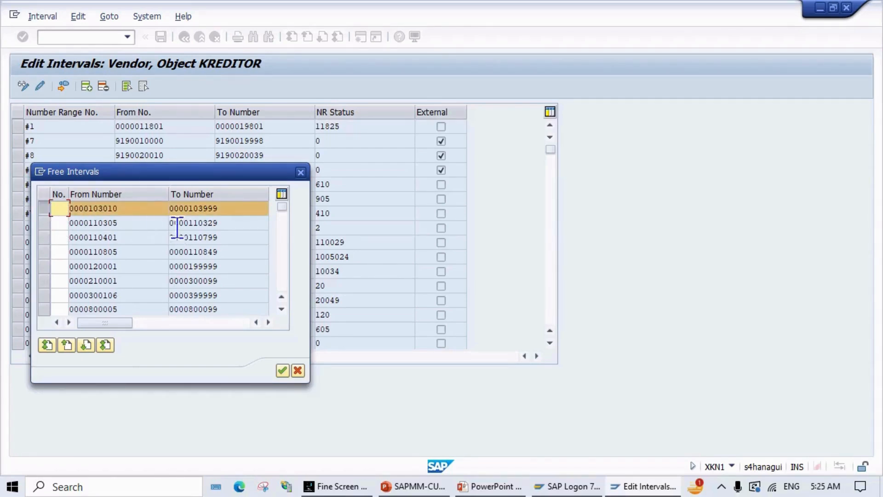
Step: Nudge the Free Intervals dialog aside and switch to the PowerPoint slide show
{"action": "left_click", "coordinate": [210, 169]}
{"action": "left_click_drag", "start_coordinate": [210, 169], "coordinate": [228, 171]}
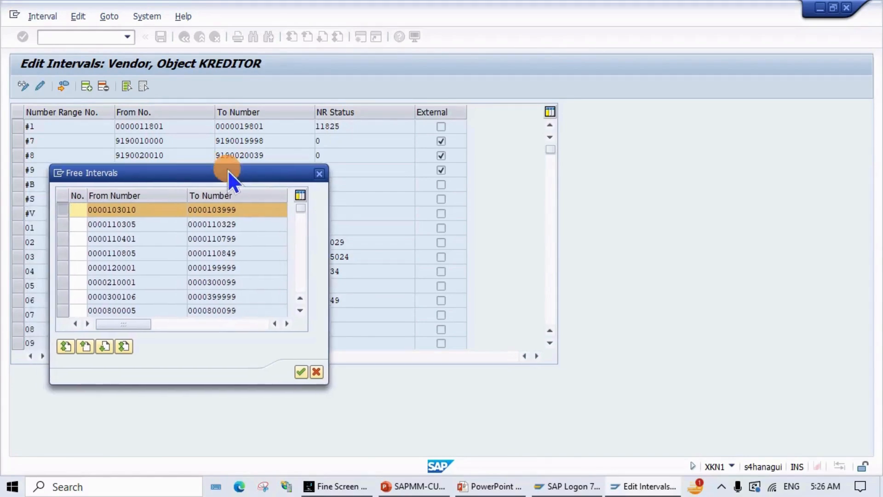
{"action": "key", "text": "alt+Tab"}
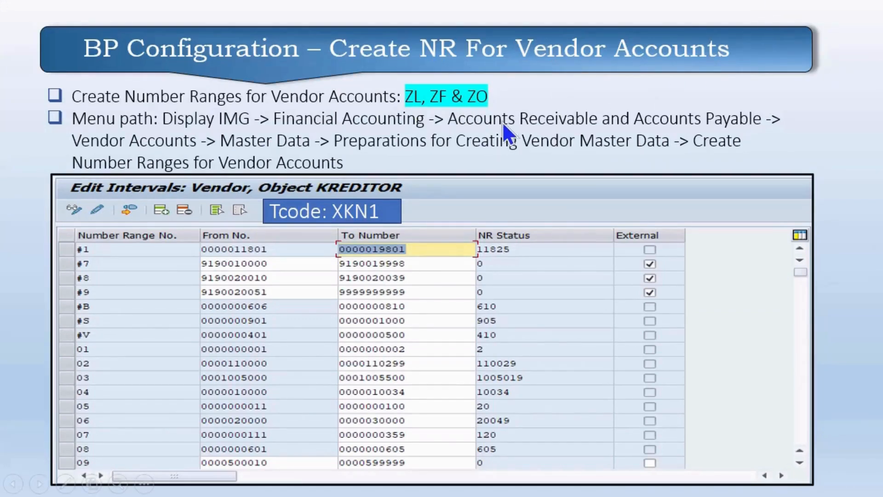
Step: Back in the SAP Free Intervals list, enter a range number for the selected interval
{"action": "key", "text": "alt+Tab"}
{"action": "type", "text": "z1"}
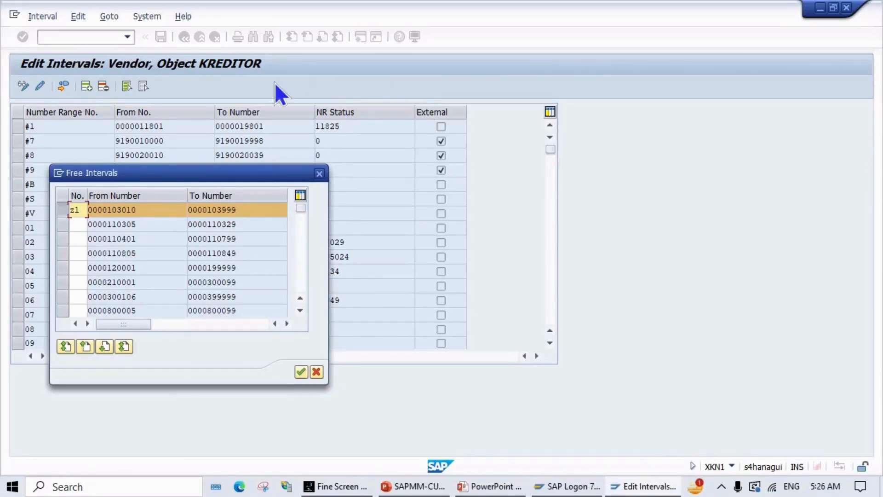
{"action": "key", "text": "BackSpace"}
{"action": "key", "text": "BackSpace"}
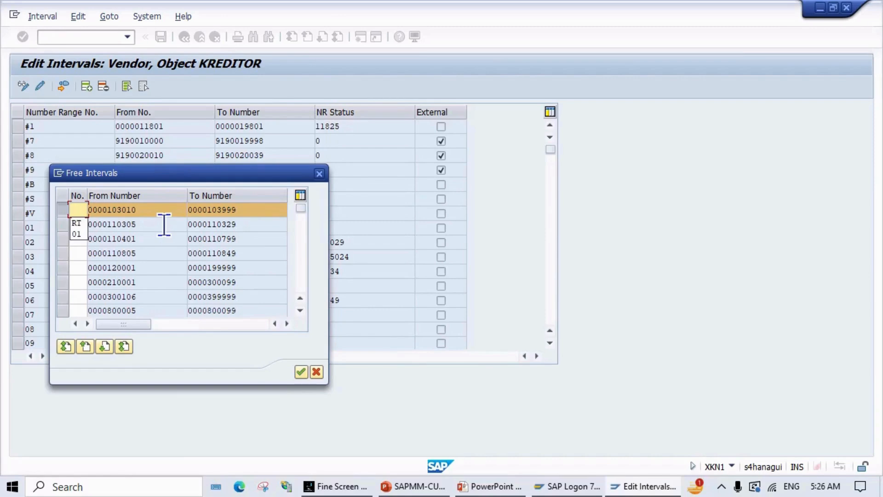
{"action": "type", "text": "ZL"}
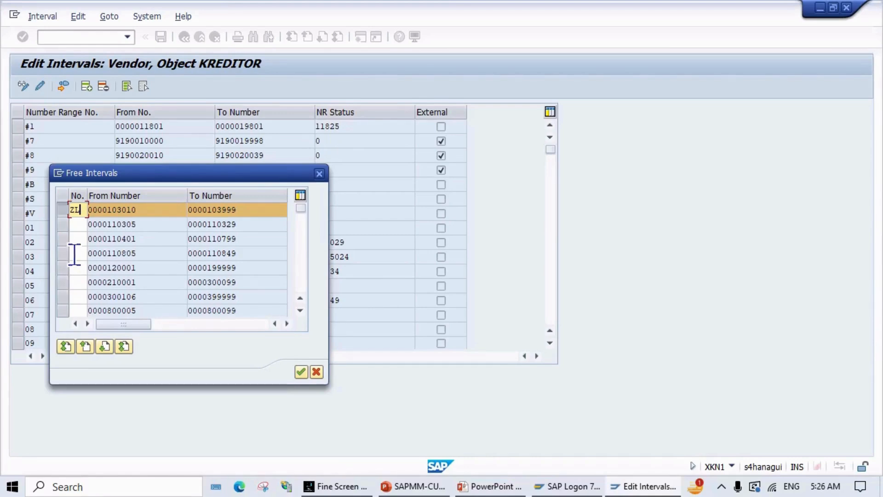
{"action": "scroll", "coordinate": [78, 271], "scroll_direction": "down", "scroll_amount": 1}
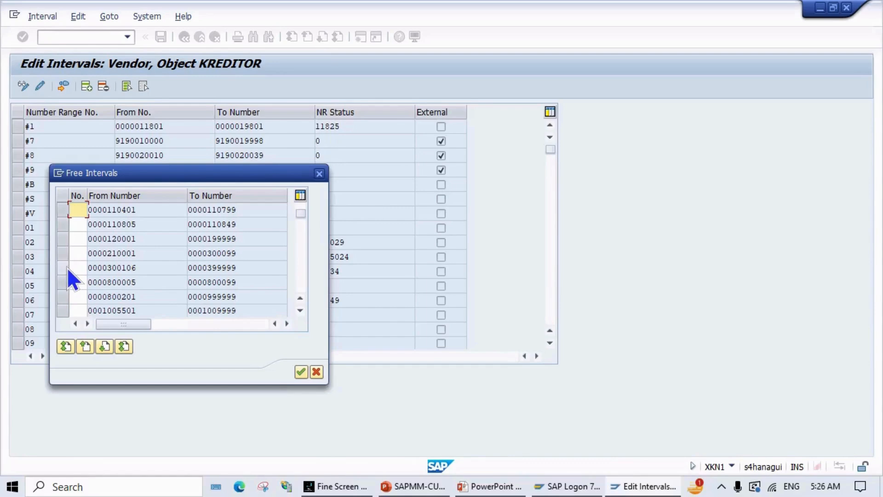
{"action": "left_click", "coordinate": [62, 267]}
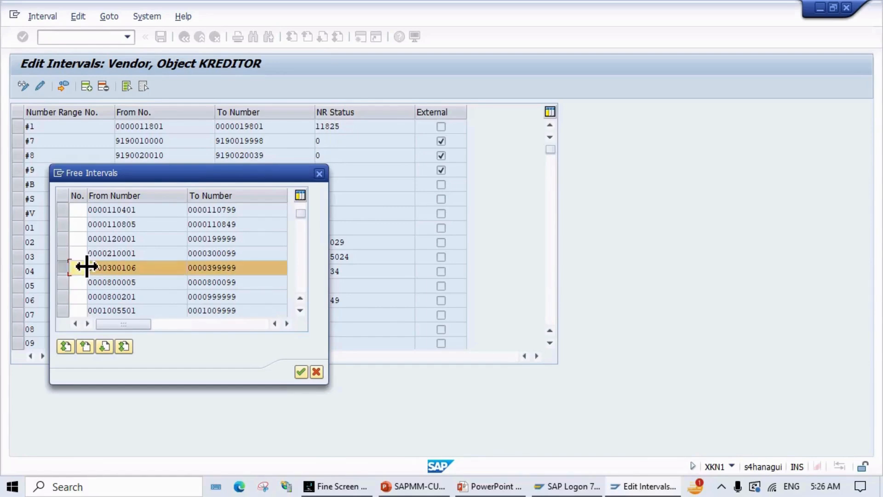
{"action": "type", "text": "ZF"}
{"action": "left_click", "coordinate": [301, 372]}
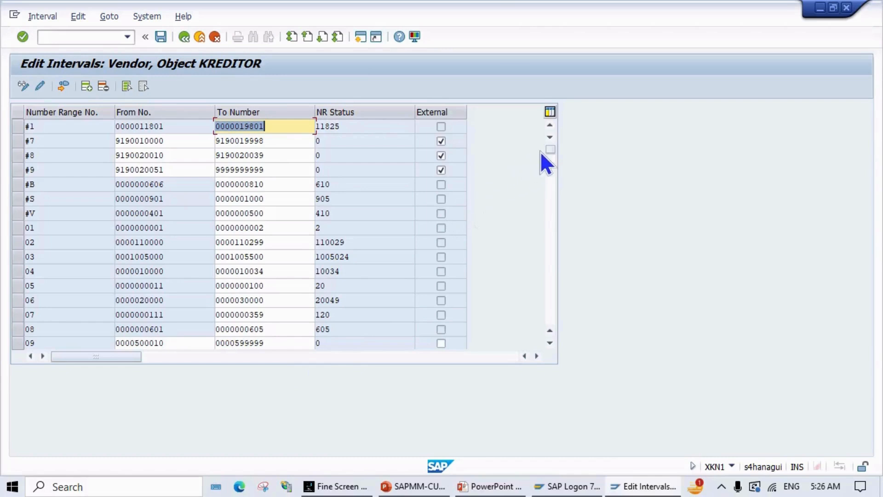
{"action": "left_click_drag", "start_coordinate": [551, 149], "coordinate": [532, 327]}
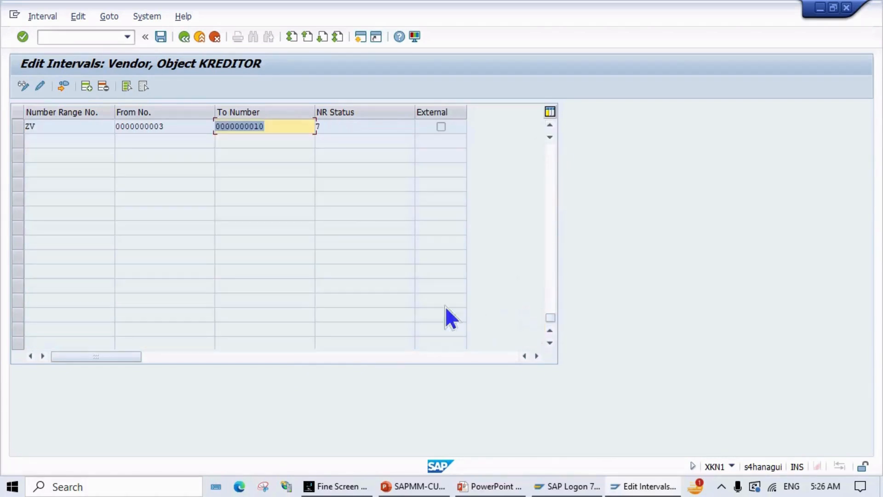
{"action": "scroll", "coordinate": [155, 244], "scroll_direction": "up", "scroll_amount": 4}
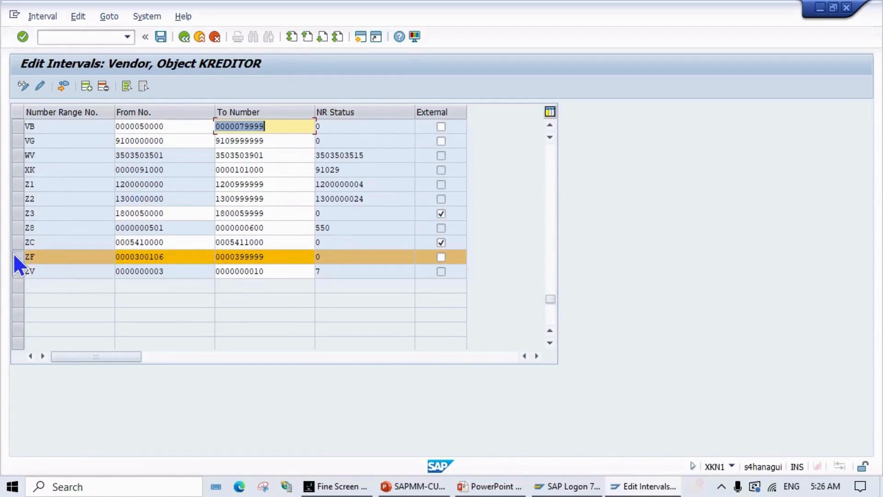
{"action": "left_click", "coordinate": [13, 253]}
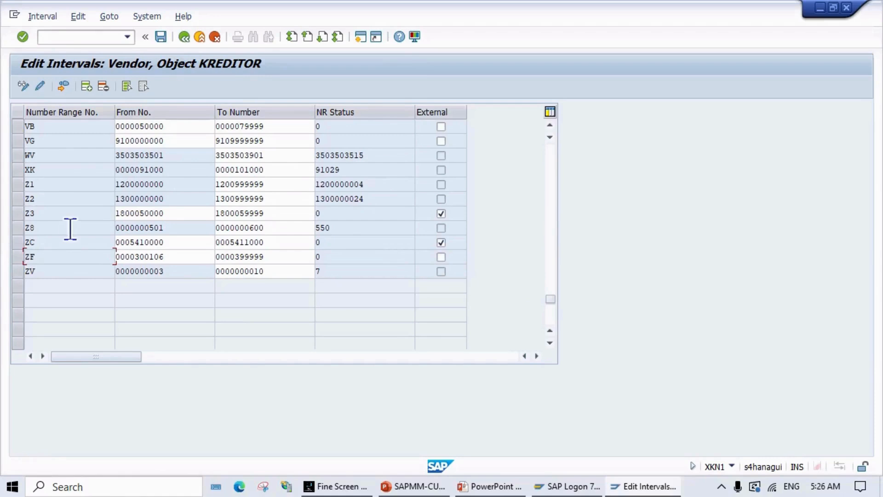
{"action": "scroll", "coordinate": [61, 280], "scroll_direction": "up", "scroll_amount": 1}
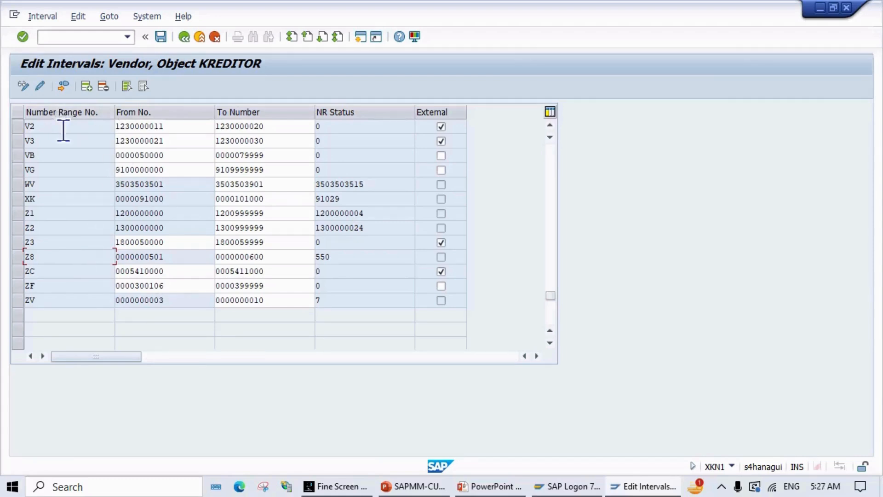
{"action": "left_click", "coordinate": [63, 86]}
{"action": "scroll", "coordinate": [264, 363], "scroll_direction": "up", "scroll_amount": 1}
{"action": "scroll", "coordinate": [385, 359], "scroll_direction": "down", "scroll_amount": 4}
{"action": "scroll", "coordinate": [397, 354], "scroll_direction": "up", "scroll_amount": 3}
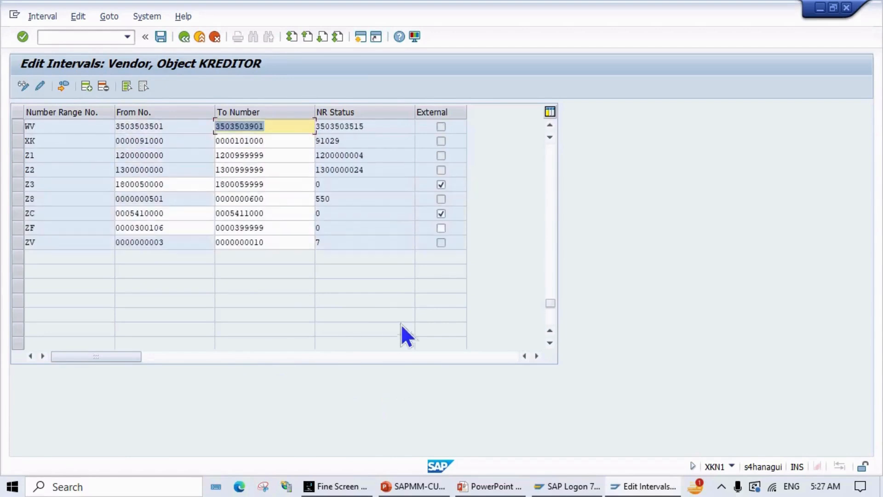
{"action": "scroll", "coordinate": [371, 277], "scroll_direction": "up", "scroll_amount": 1}
{"action": "left_click", "coordinate": [29, 285]}
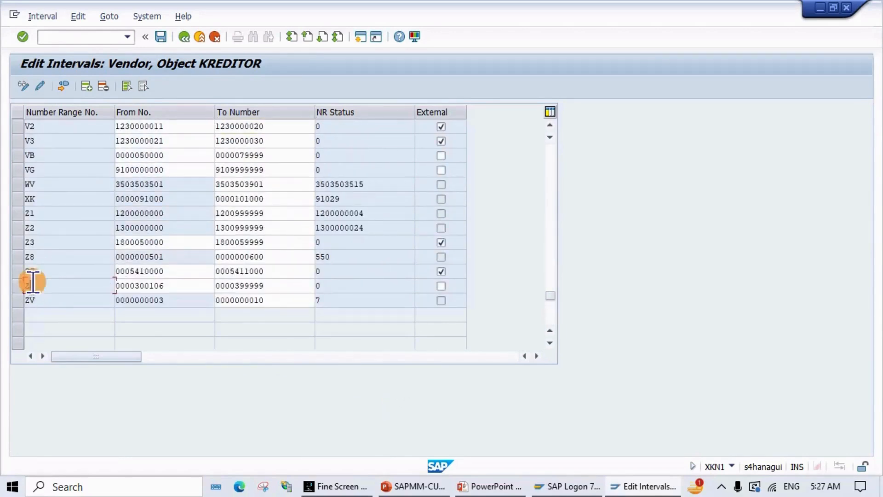
{"action": "scroll", "coordinate": [44, 271], "scroll_direction": "up", "scroll_amount": 1}
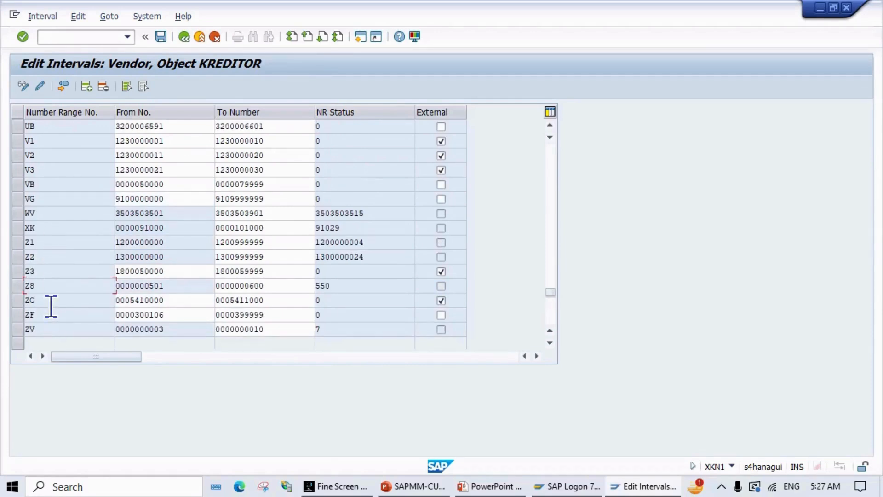
{"action": "scroll", "coordinate": [51, 305], "scroll_direction": "down", "scroll_amount": 1}
{"action": "left_click", "coordinate": [49, 282]}
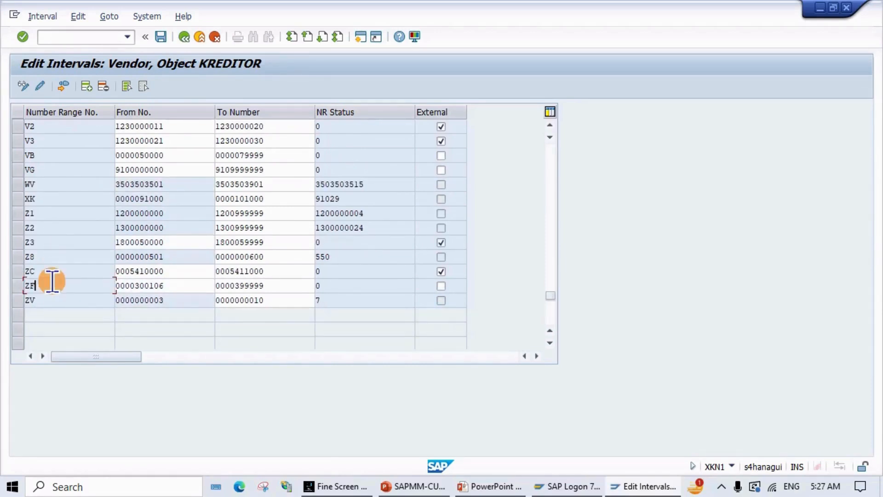
{"action": "scroll", "coordinate": [54, 274], "scroll_direction": "up", "scroll_amount": 1}
{"action": "scroll", "coordinate": [54, 271], "scroll_direction": "up", "scroll_amount": 2}
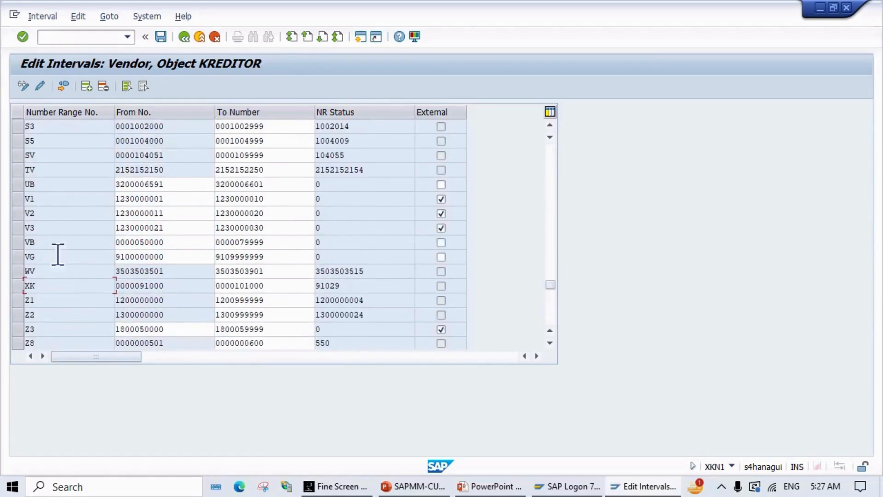
{"action": "left_click", "coordinate": [62, 88]}
{"action": "left_click", "coordinate": [31, 15]}
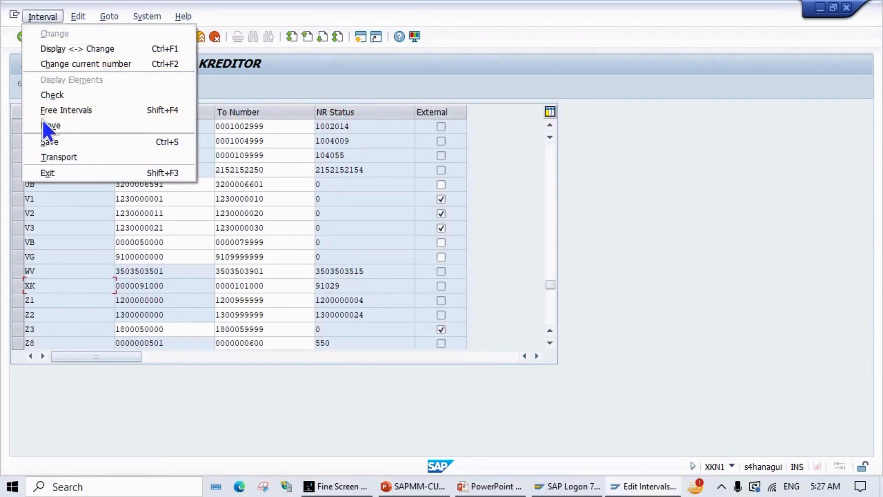
{"action": "left_click", "coordinate": [217, 96]}
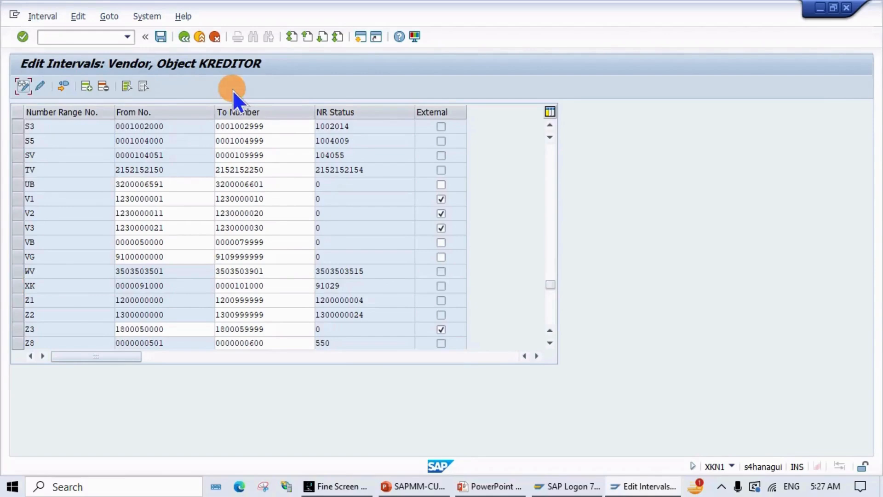
{"action": "left_click", "coordinate": [63, 86]}
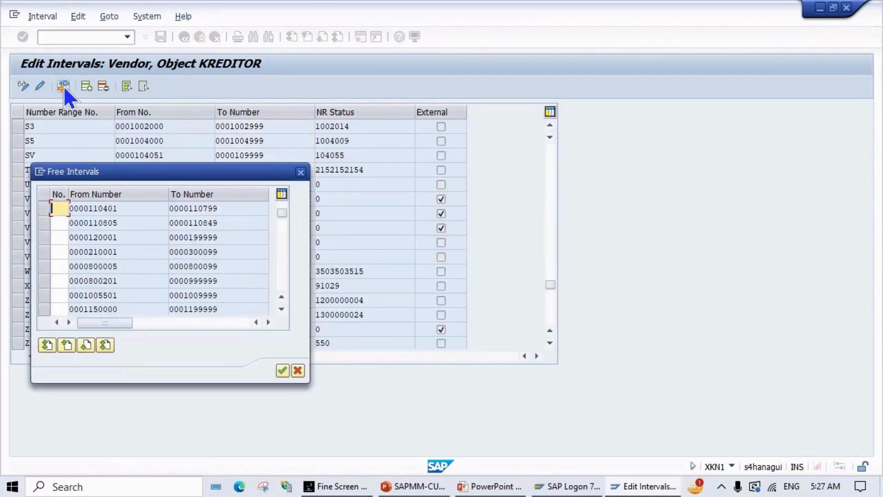
{"action": "scroll", "coordinate": [70, 257], "scroll_direction": "up", "scroll_amount": 2}
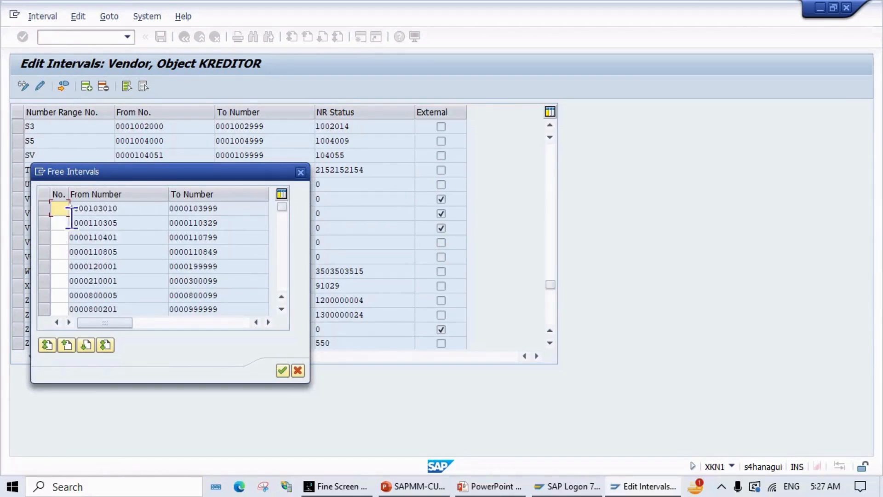
{"action": "left_click", "coordinate": [44, 209]}
{"action": "type", "text": "ZK"}
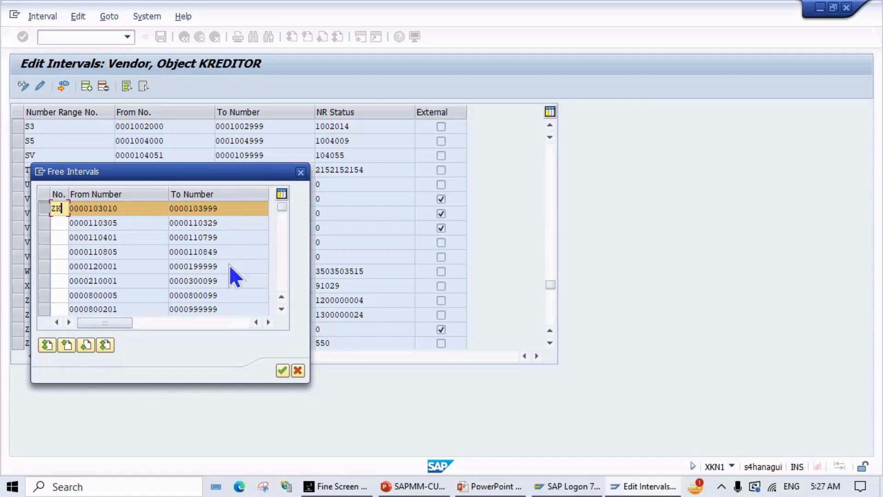
{"action": "key", "text": "BackSpace"}
{"action": "type", "text": "L"}
{"action": "left_click", "coordinate": [279, 374]}
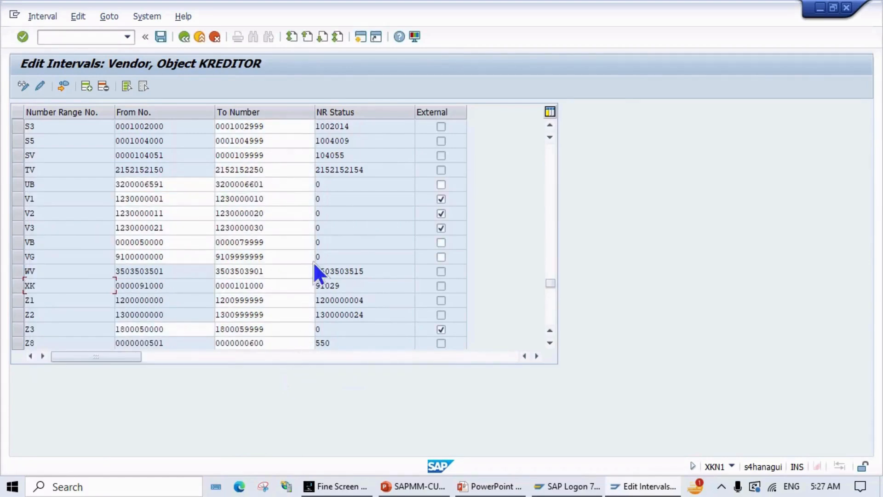
{"action": "scroll", "coordinate": [314, 263], "scroll_direction": "down", "scroll_amount": 4}
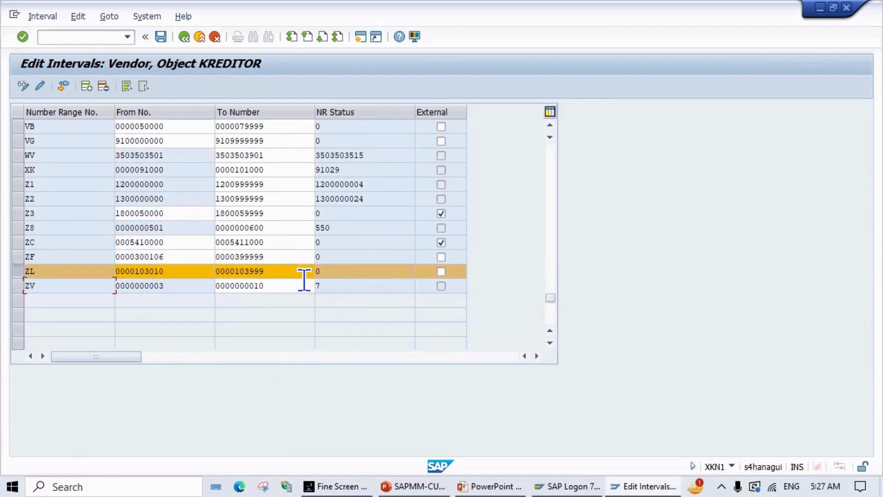
Step: Check the new ZF and ZL range rows, then insert an empty line below them
{"action": "left_click", "coordinate": [18, 257]}
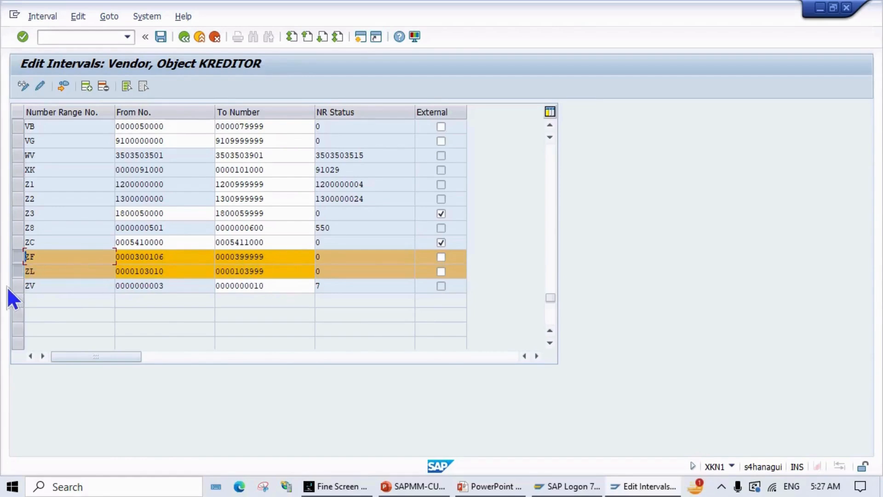
{"action": "left_click", "coordinate": [46, 271]}
{"action": "left_click", "coordinate": [47, 257]}
{"action": "left_click", "coordinate": [47, 271]}
{"action": "scroll", "coordinate": [115, 315], "scroll_direction": "up", "scroll_amount": 2}
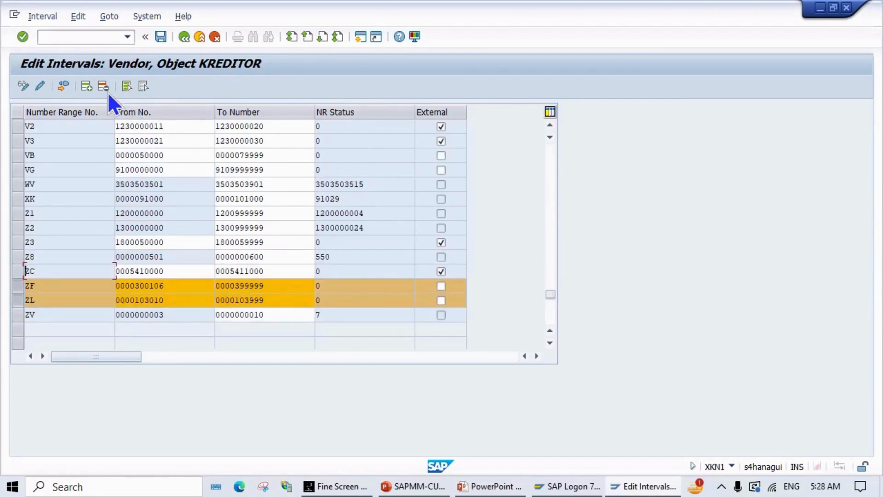
{"action": "left_click", "coordinate": [88, 87]}
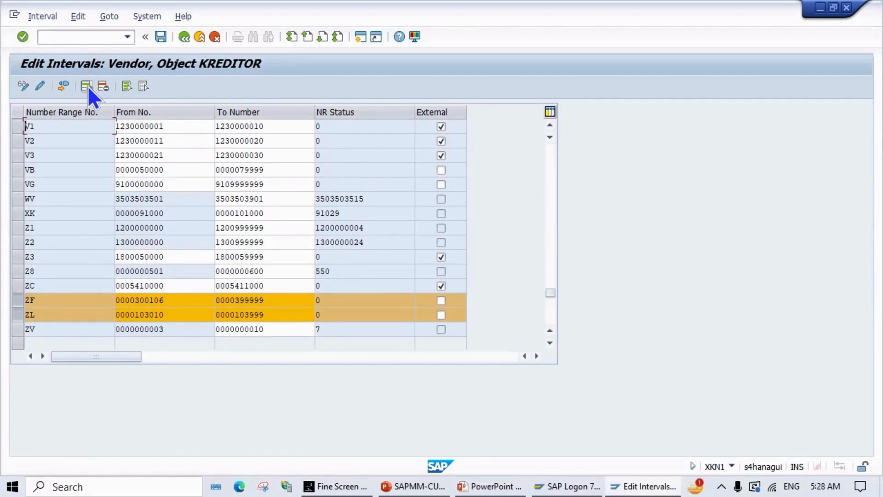
{"action": "scroll", "coordinate": [84, 174], "scroll_direction": "up", "scroll_amount": 2}
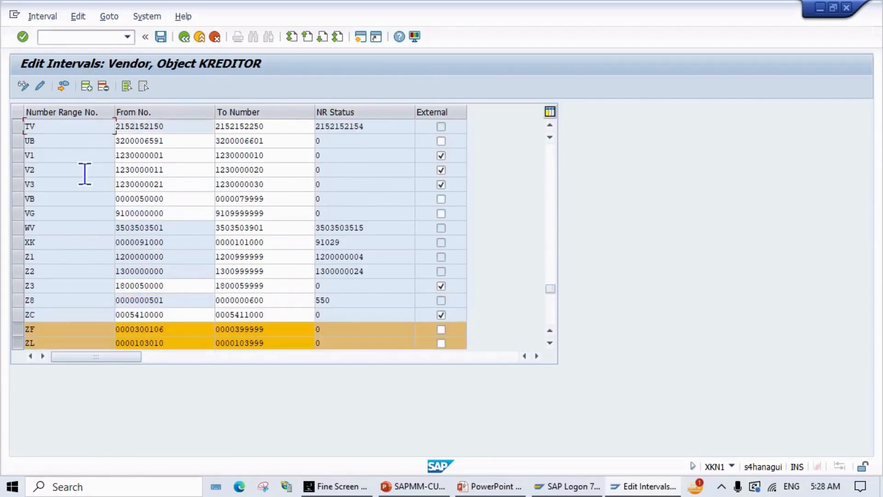
{"action": "scroll", "coordinate": [85, 172], "scroll_direction": "up", "scroll_amount": 5}
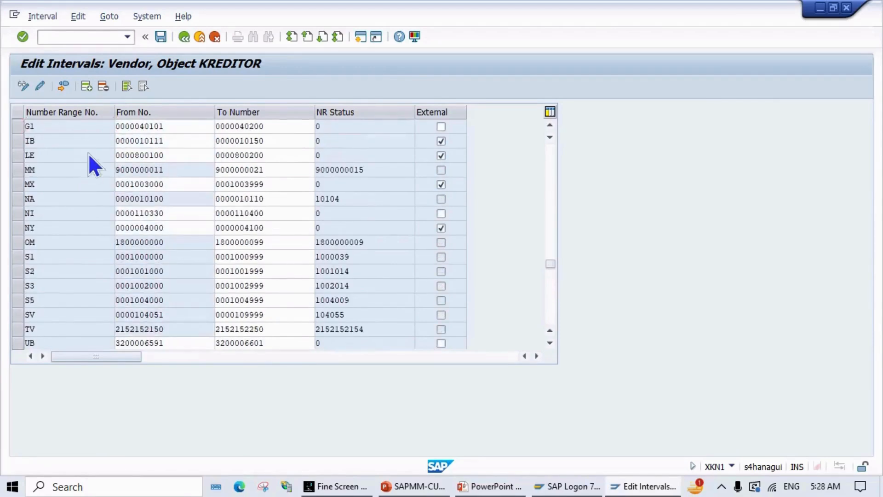
Step: Enter range ZO from AA to ZZZZZZZZZZ and mark it as external
{"action": "left_click_drag", "start_coordinate": [548, 259], "coordinate": [564, 100]}
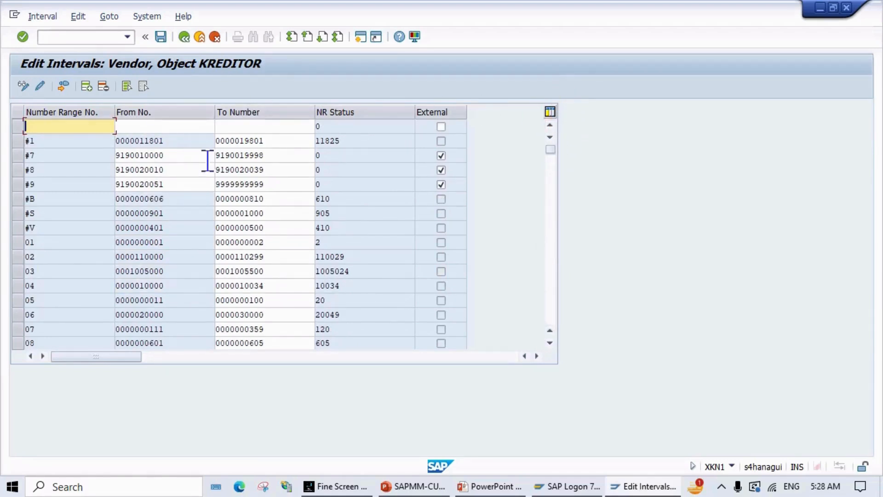
{"action": "type", "text": "ZO"}
{"action": "left_click", "coordinate": [178, 128]}
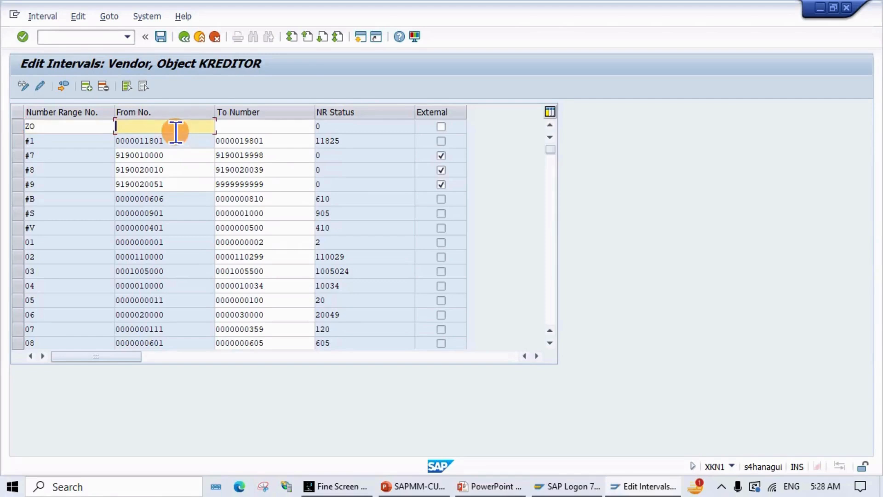
{"action": "type", "text": "AA"}
{"action": "left_click", "coordinate": [227, 127]}
{"action": "type", "text": "ZZZ"}
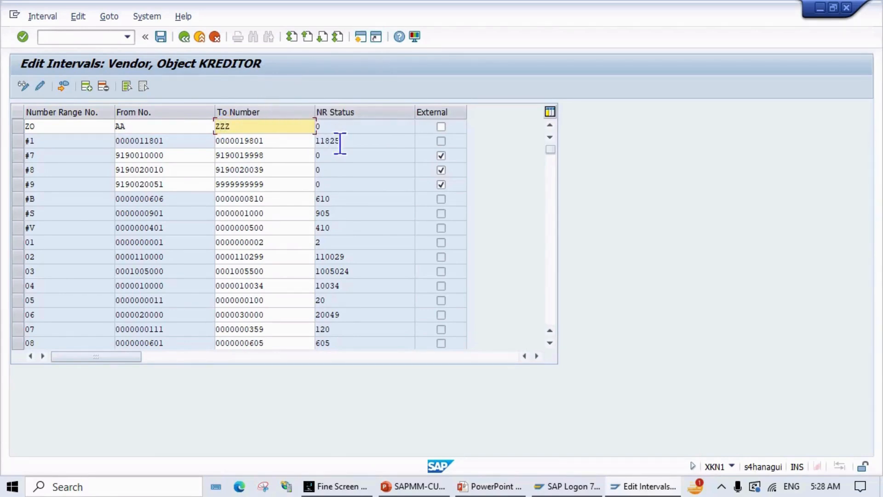
{"action": "left_click", "coordinate": [441, 125]}
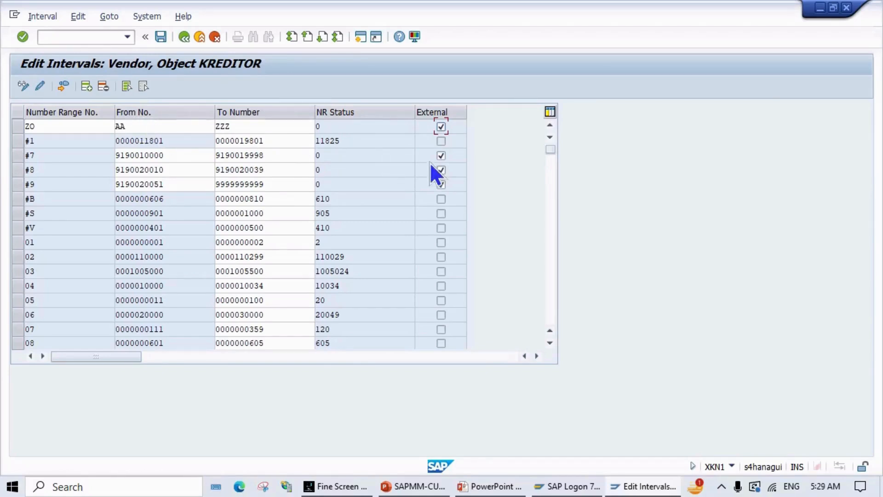
{"action": "left_click", "coordinate": [252, 126]}
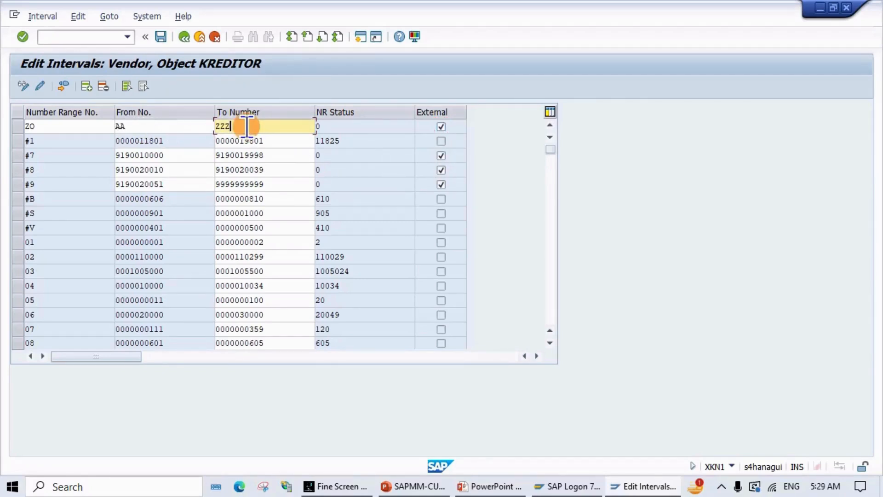
{"action": "type", "text": "ZZZZZZ"}
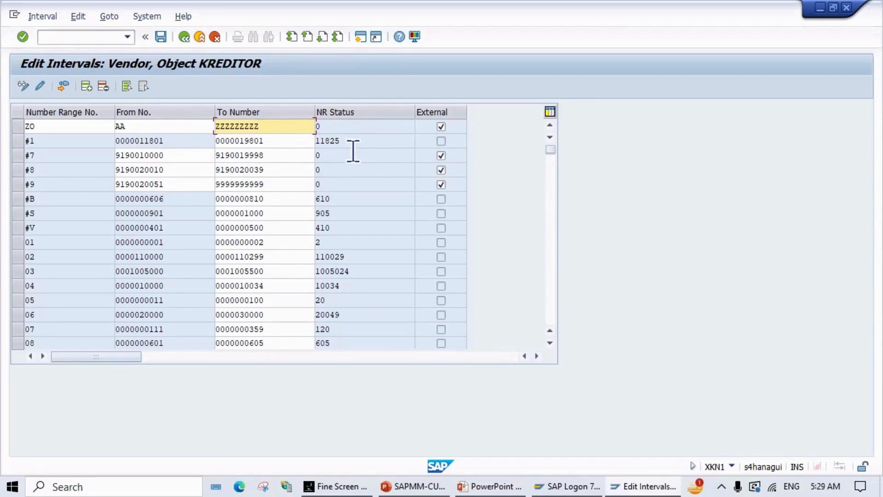
{"action": "type", "text": "Z"}
Step: Save the KREDITOR interval changes and acknowledge the transport notice
{"action": "scroll", "coordinate": [131, 186], "scroll_direction": "down", "scroll_amount": 5}
{"action": "scroll", "coordinate": [130, 186], "scroll_direction": "down", "scroll_amount": 8}
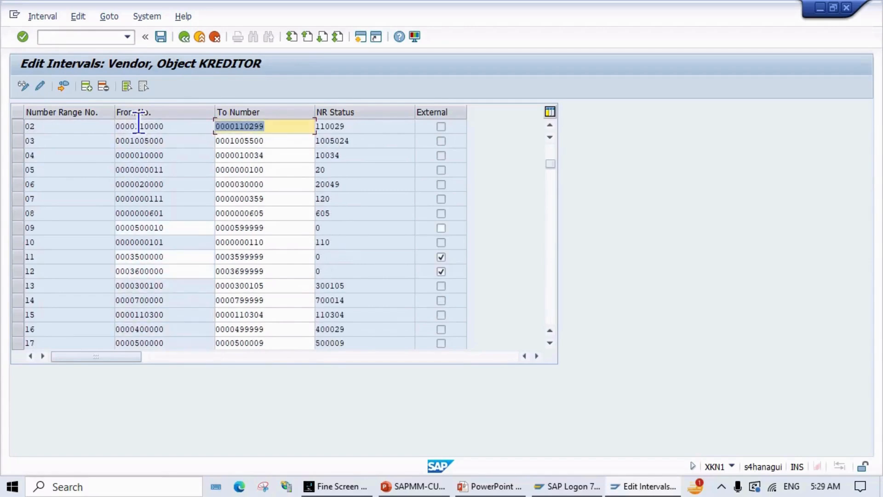
{"action": "scroll", "coordinate": [100, 246], "scroll_direction": "down", "scroll_amount": 6}
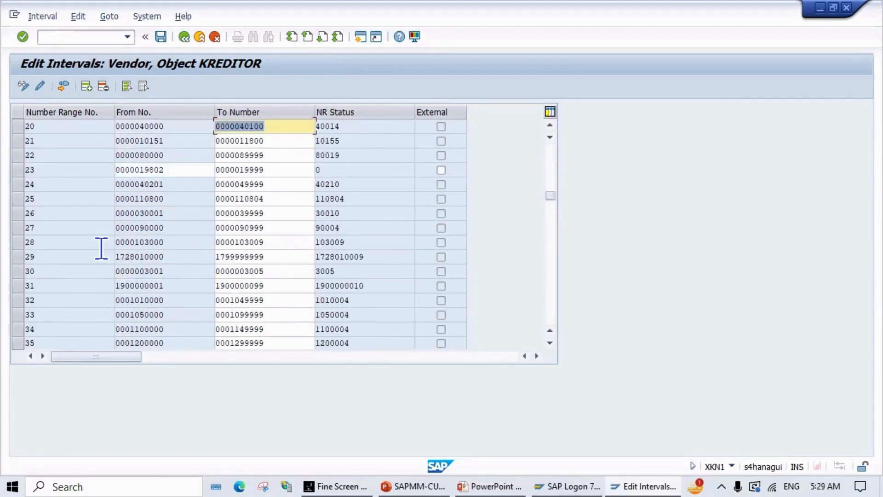
{"action": "left_click", "coordinate": [161, 36]}
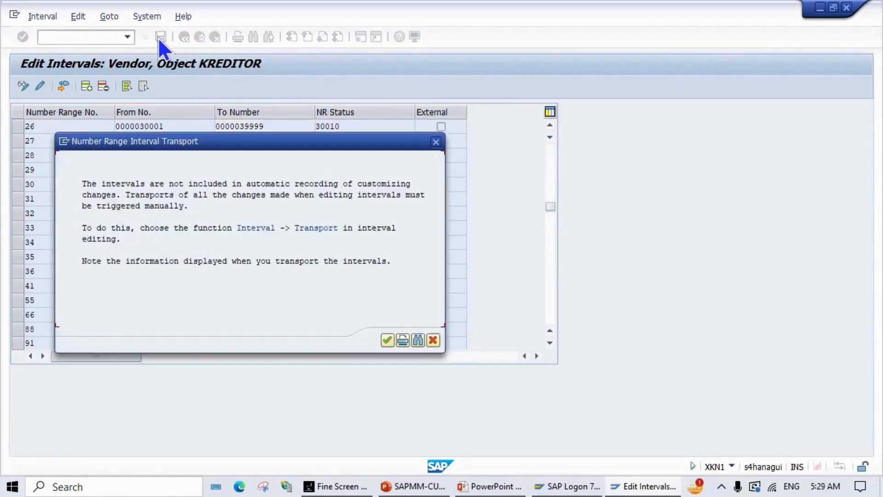
{"action": "left_click", "coordinate": [386, 340]}
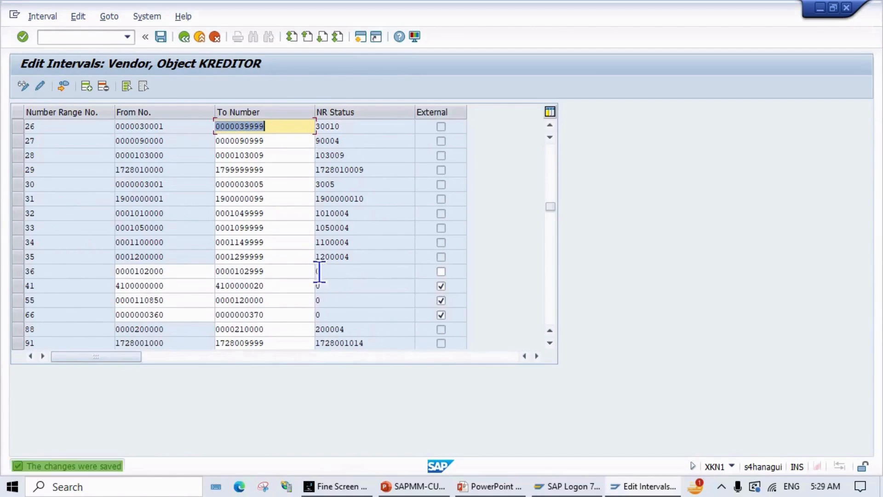
Step: Scroll through the saved interval list and select the ZO row
{"action": "scroll", "coordinate": [319, 271], "scroll_direction": "down", "scroll_amount": 5}
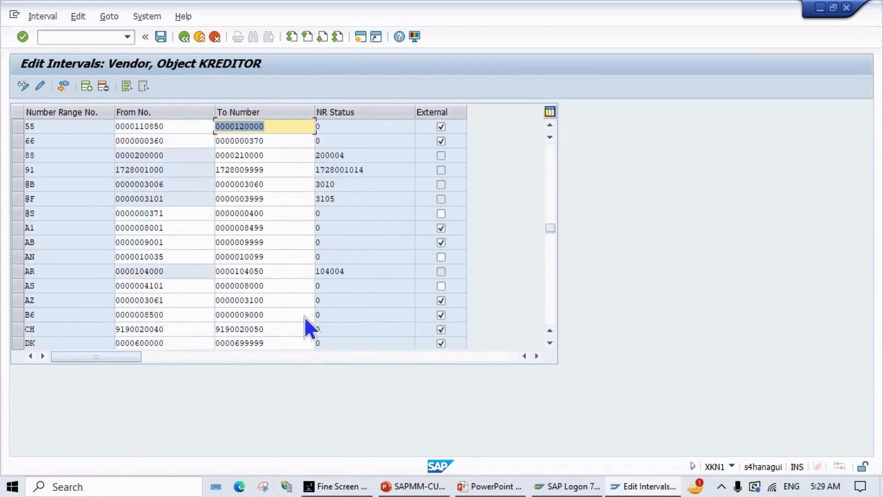
{"action": "scroll", "coordinate": [304, 323], "scroll_direction": "down", "scroll_amount": 3}
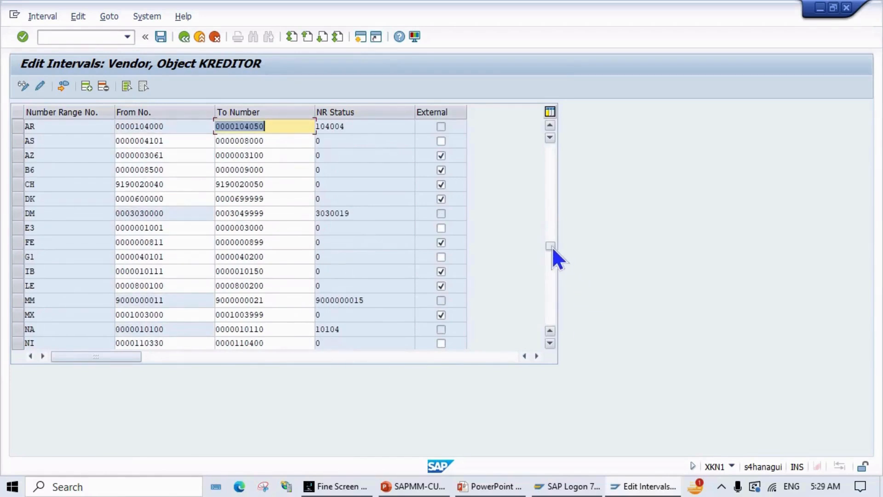
{"action": "left_click_drag", "start_coordinate": [549, 252], "coordinate": [539, 350]}
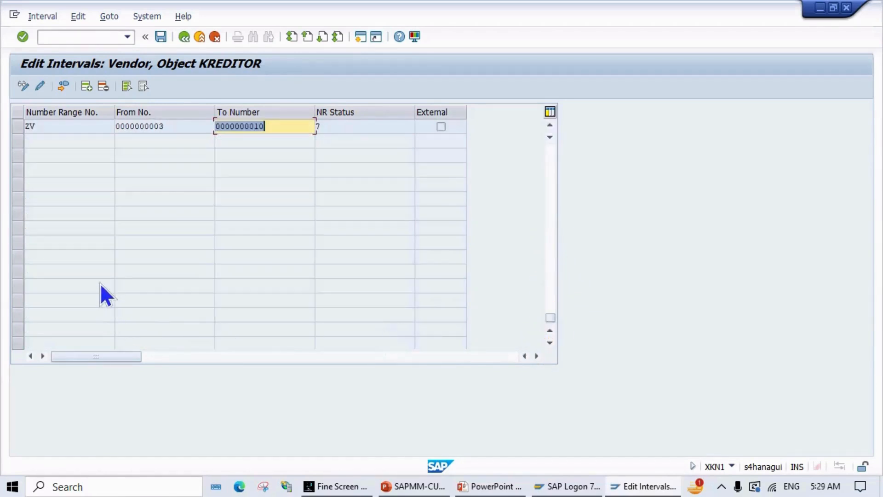
{"action": "scroll", "coordinate": [103, 258], "scroll_direction": "up", "scroll_amount": 3}
{"action": "left_click", "coordinate": [62, 263]}
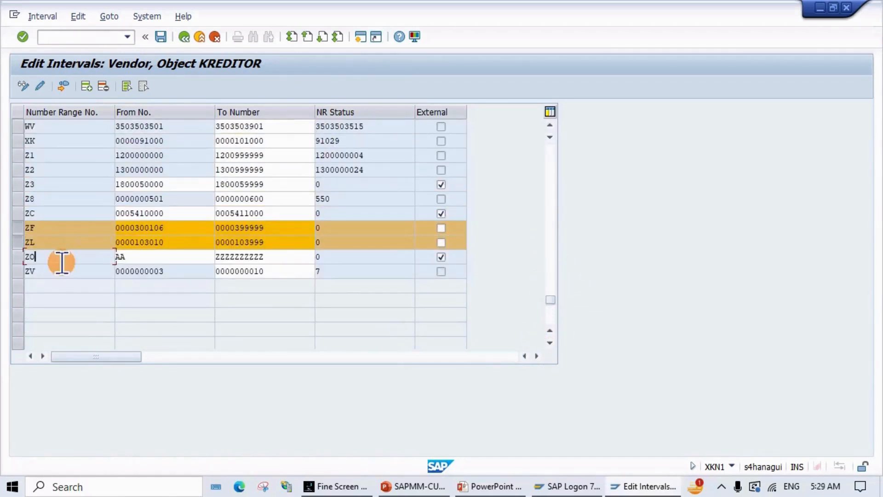
Step: Select the ZF, ZL and ZO interval rows to review the saved ranges
{"action": "left_click", "coordinate": [20, 226]}
{"action": "left_click", "coordinate": [29, 222]}
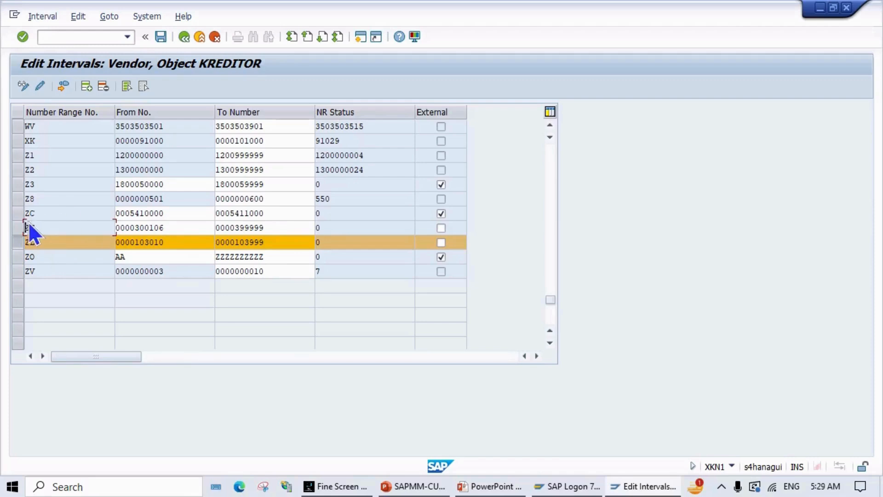
{"action": "left_click", "coordinate": [16, 228]}
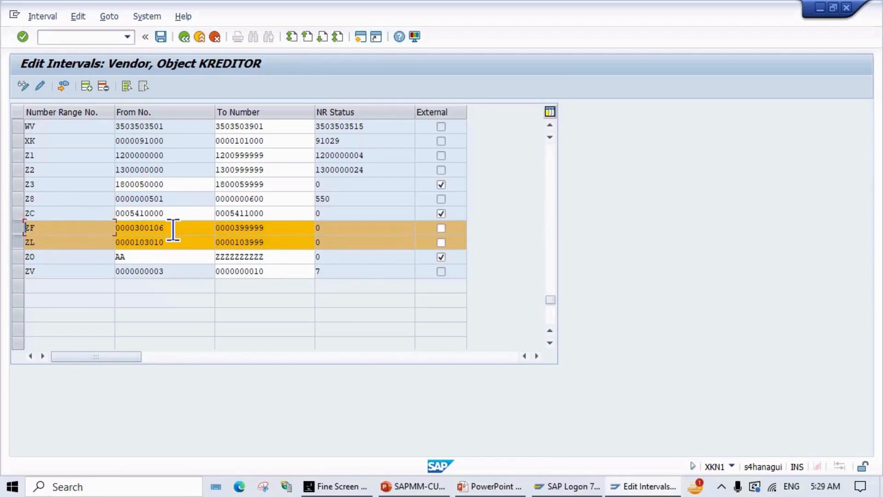
{"action": "left_click", "coordinate": [165, 228]}
{"action": "left_click", "coordinate": [21, 244]}
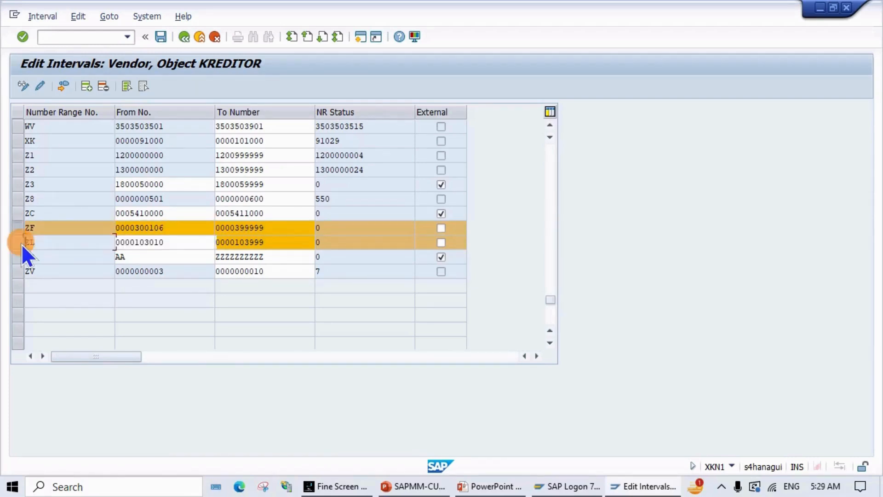
{"action": "left_click", "coordinate": [144, 242]}
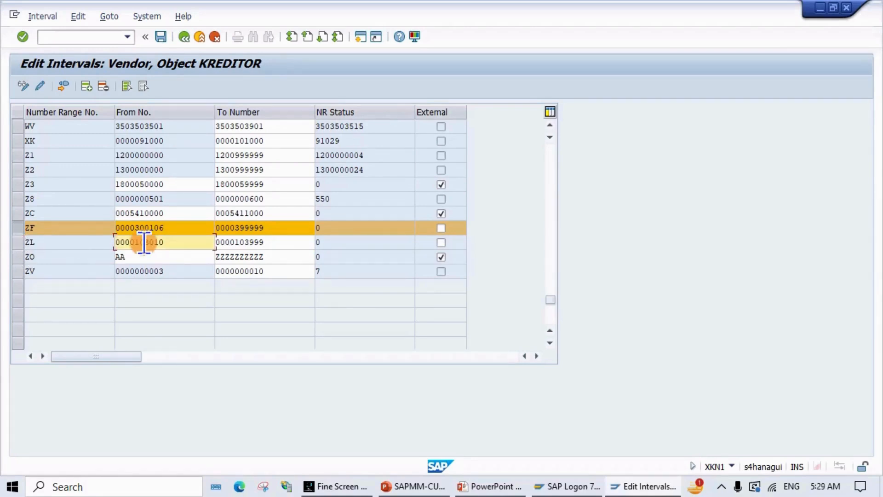
{"action": "left_click", "coordinate": [18, 257]}
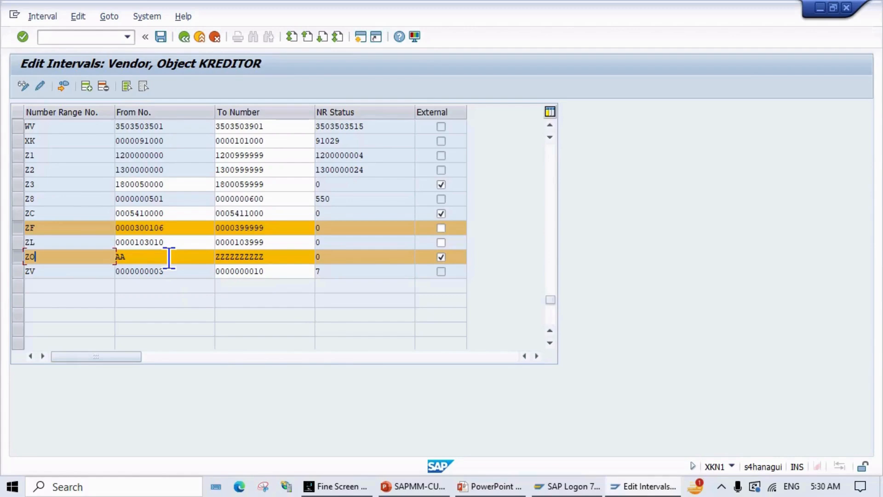
{"action": "scroll", "coordinate": [169, 259], "scroll_direction": "up", "scroll_amount": 1}
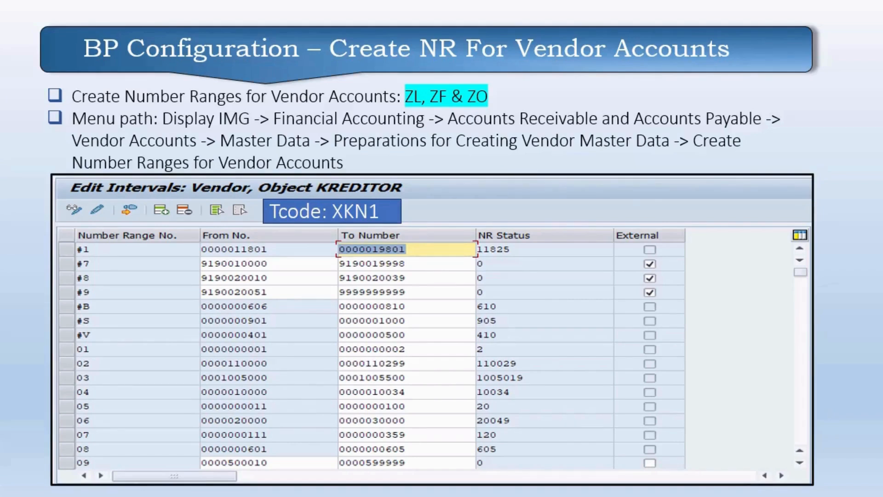
Step: Advance to the OBAS slide on assigning account groups to ranges, then return to the SAP IMG
{"action": "key", "text": "Right"}
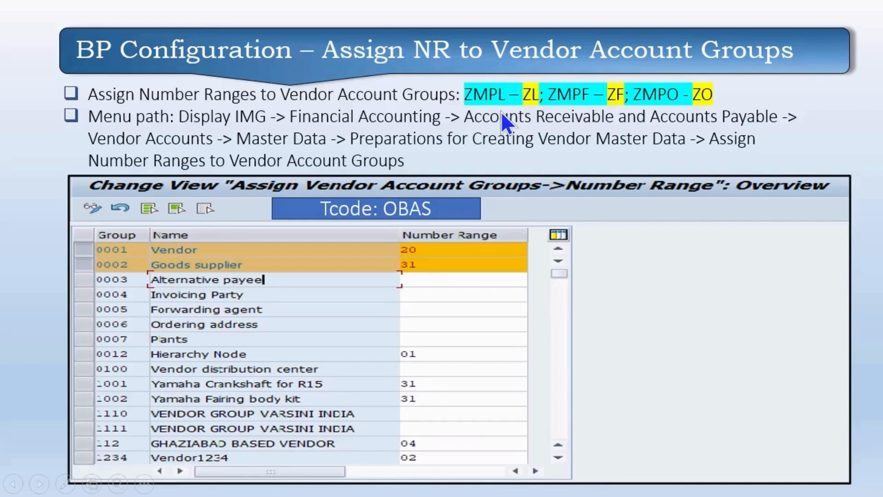
{"action": "key", "text": "alt+Tab"}
{"action": "key", "text": "alt+Tab"}
{"action": "key", "text": "alt+Tab"}
{"action": "key", "text": "alt+Tab"}
{"action": "key", "text": "alt+Tab"}
{"action": "key", "text": "alt+Tab"}
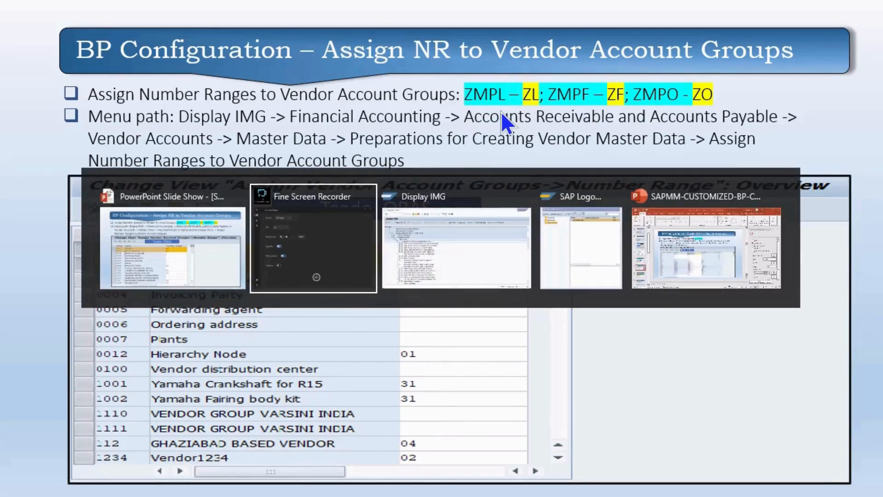
{"action": "key", "text": "alt+Tab"}
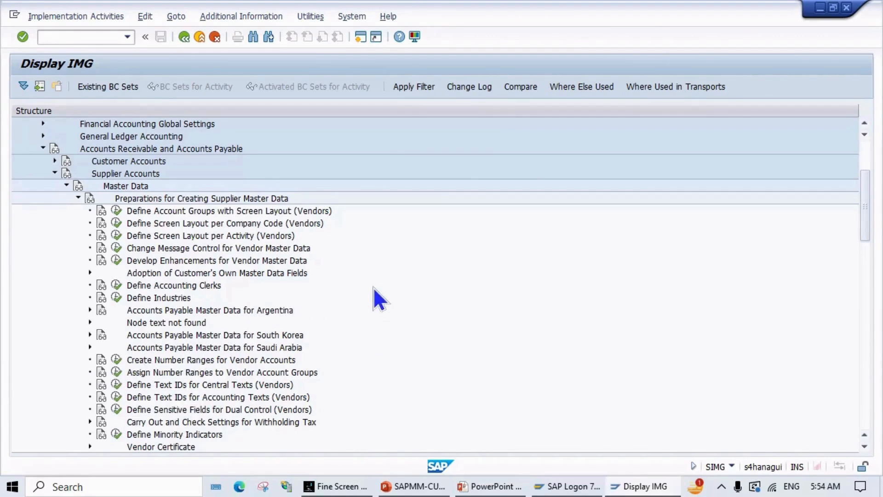
Step: Run Define Account Groups with Screen Layout (Vendors) to list the vendor account groups
{"action": "scroll", "coordinate": [302, 277], "scroll_direction": "up", "scroll_amount": 1}
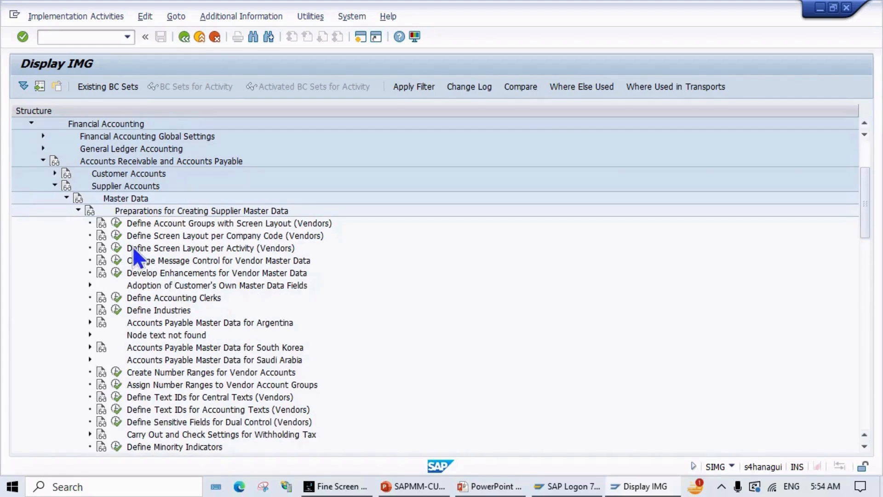
{"action": "left_click", "coordinate": [115, 223]}
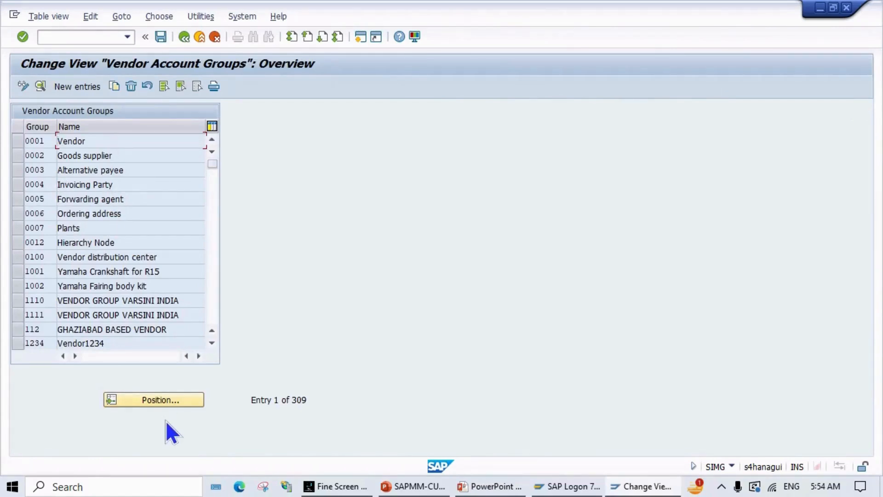
Step: Position the list to account group ZMPO and open its details
{"action": "left_click", "coordinate": [162, 399]}
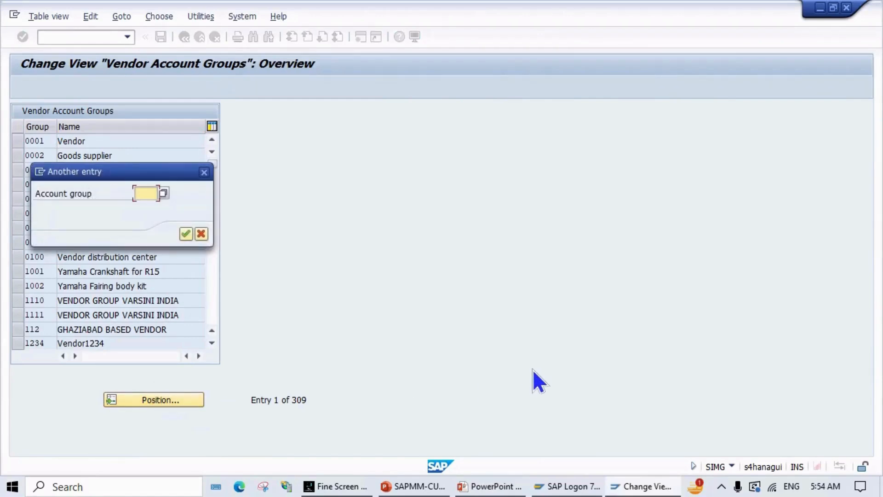
{"action": "type", "text": "ZMPO"}
{"action": "key", "text": "Return"}
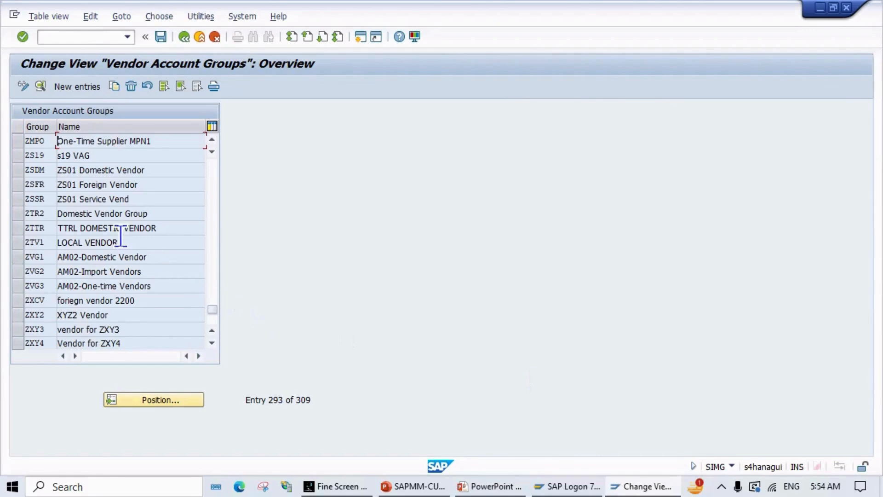
{"action": "left_click", "coordinate": [17, 141]}
{"action": "left_click", "coordinate": [24, 135]}
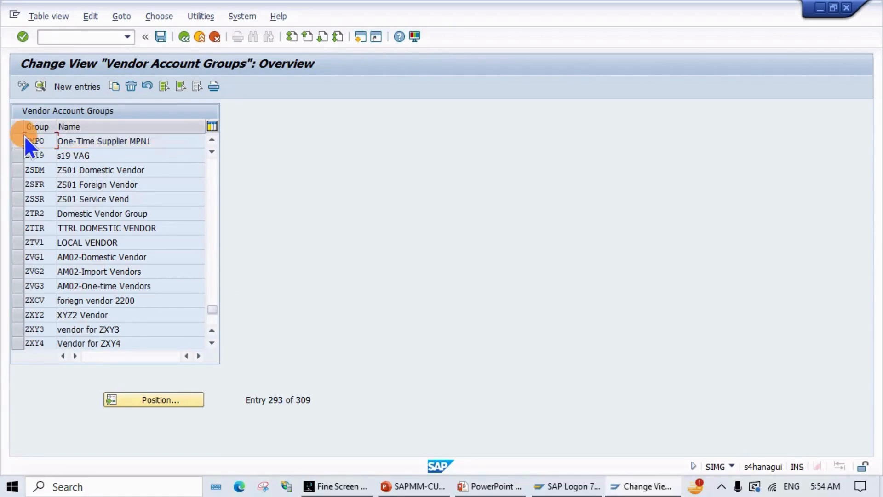
{"action": "left_click", "coordinate": [17, 144]}
{"action": "double_click", "coordinate": [69, 141]}
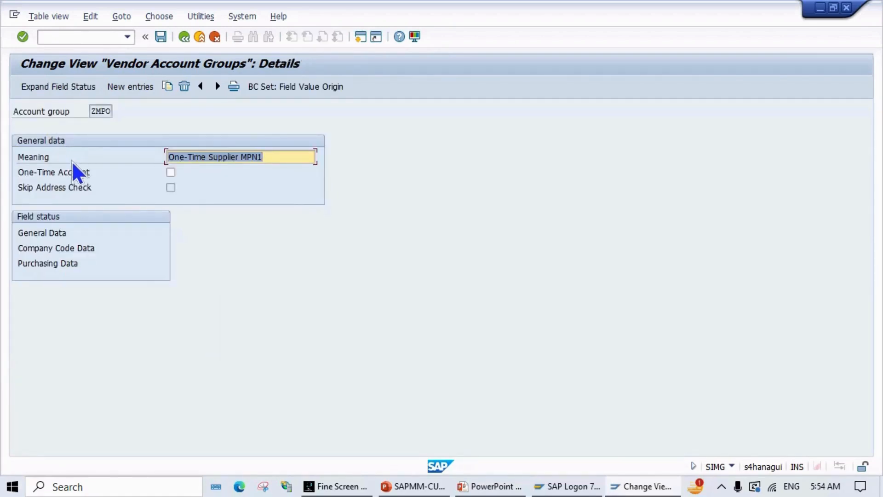
Step: Flag ZMPO as a one-time account, save under request A4HK903313, and return to the IMG tree
{"action": "left_click", "coordinate": [171, 172]}
{"action": "left_click", "coordinate": [169, 187]}
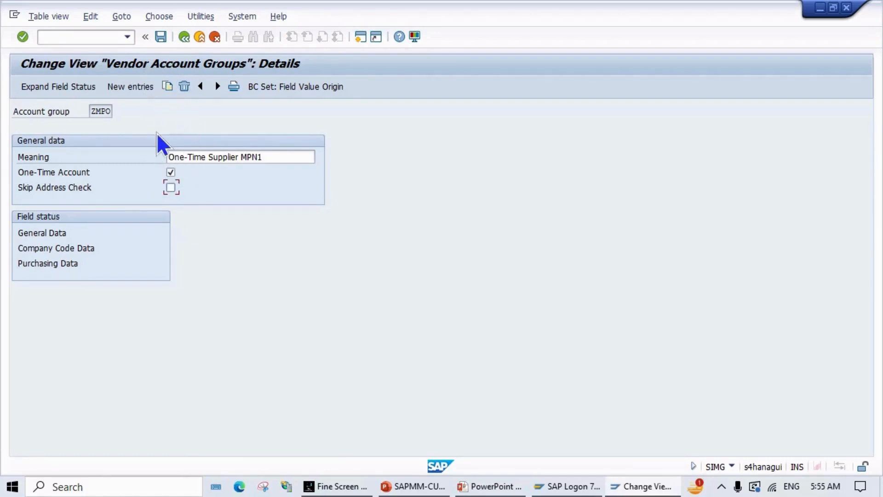
{"action": "left_click", "coordinate": [167, 40]}
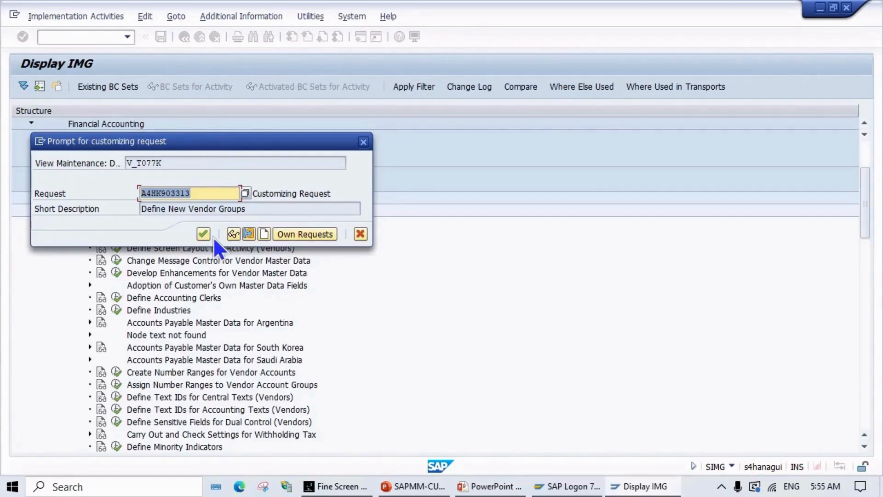
{"action": "left_click", "coordinate": [204, 234]}
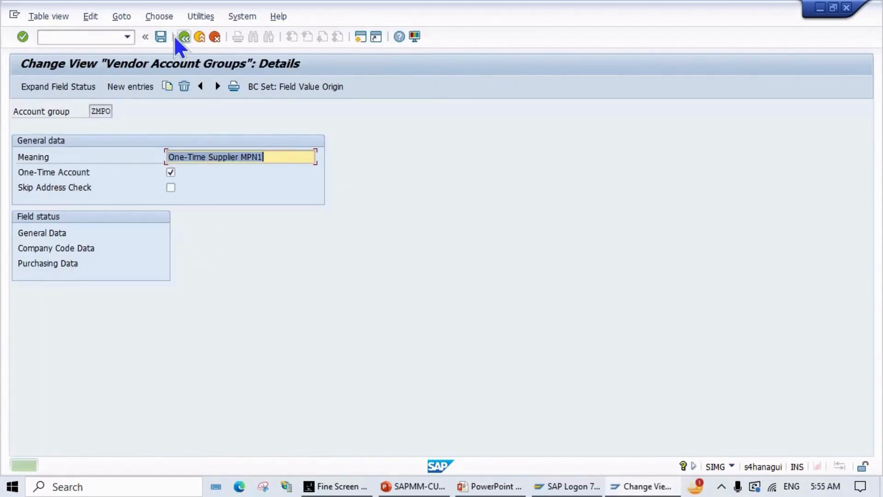
{"action": "left_click", "coordinate": [185, 38]}
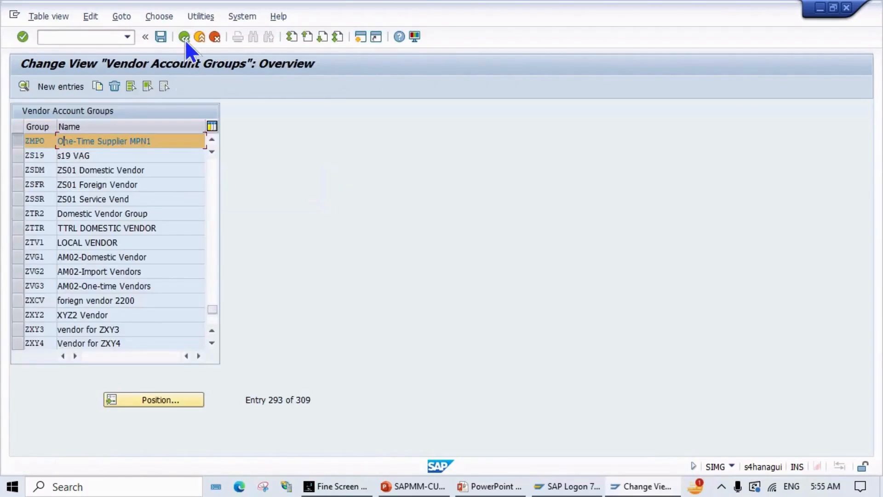
{"action": "left_click", "coordinate": [185, 38]}
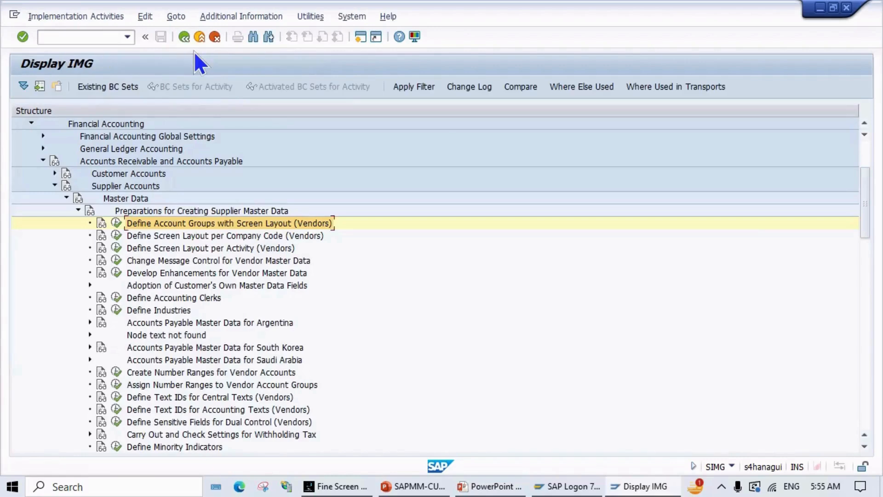
{"action": "key", "text": "alt+Tab"}
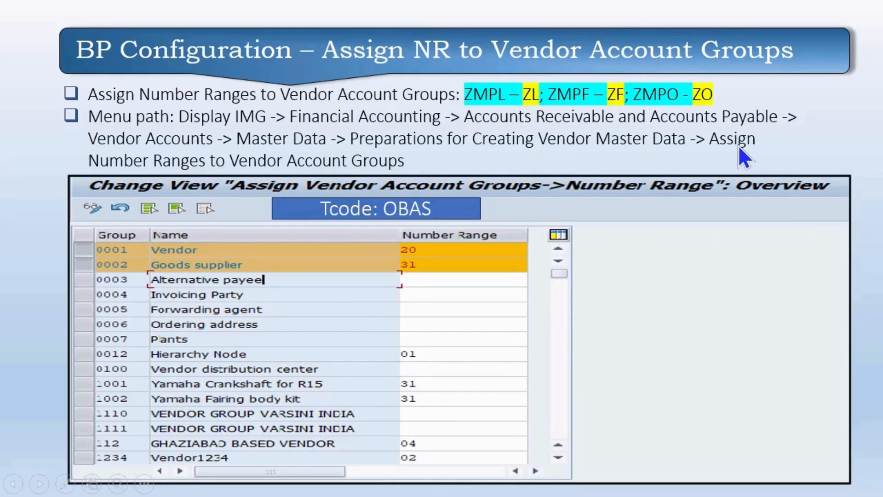
{"action": "key", "text": "alt+Tab"}
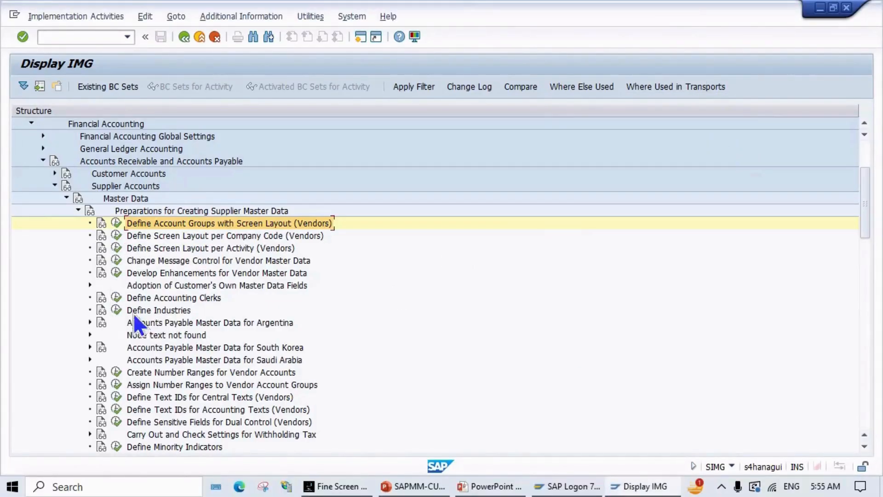
{"action": "scroll", "coordinate": [160, 385], "scroll_direction": "down", "scroll_amount": 1}
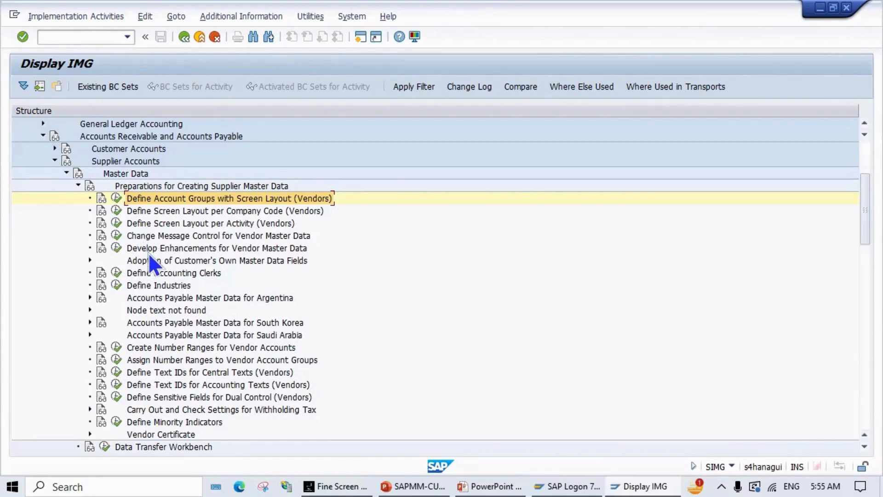
{"action": "scroll", "coordinate": [150, 257], "scroll_direction": "down", "scroll_amount": 1}
{"action": "scroll", "coordinate": [152, 276], "scroll_direction": "up", "scroll_amount": 2}
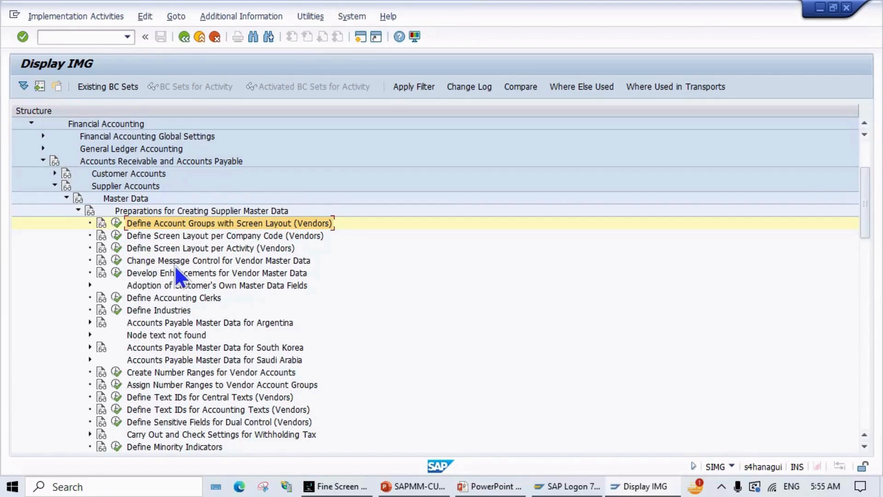
{"action": "scroll", "coordinate": [182, 311], "scroll_direction": "down", "scroll_amount": 1}
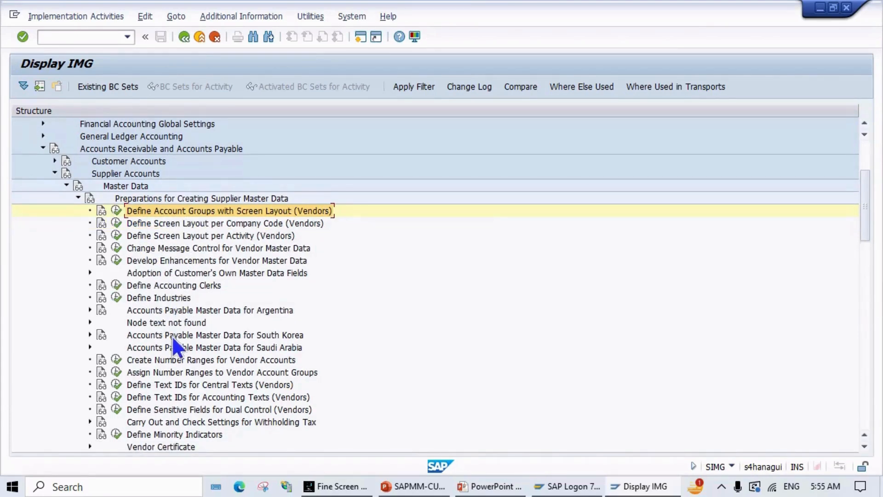
{"action": "scroll", "coordinate": [171, 335], "scroll_direction": "down", "scroll_amount": 1}
{"action": "scroll", "coordinate": [166, 330], "scroll_direction": "down", "scroll_amount": 2}
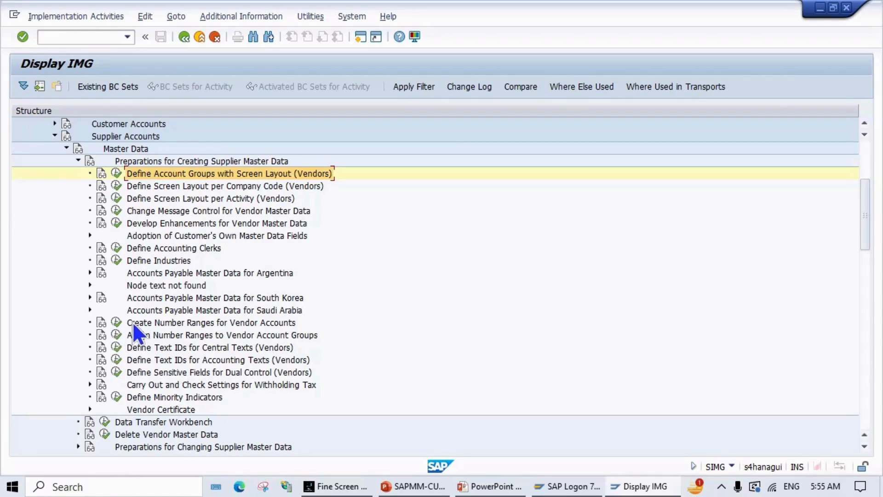
{"action": "left_click", "coordinate": [115, 336]}
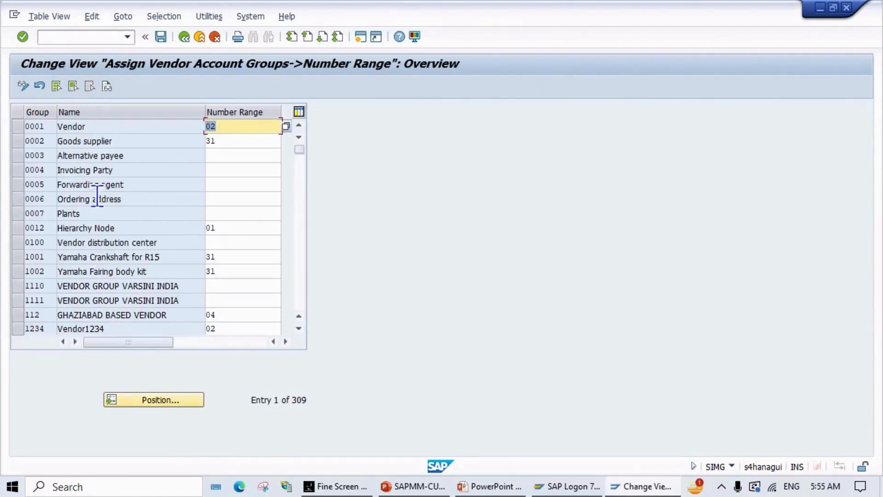
Step: Position the table to the zmp account groups and select the ZMPL and ZMPO rows
{"action": "left_click", "coordinate": [155, 400]}
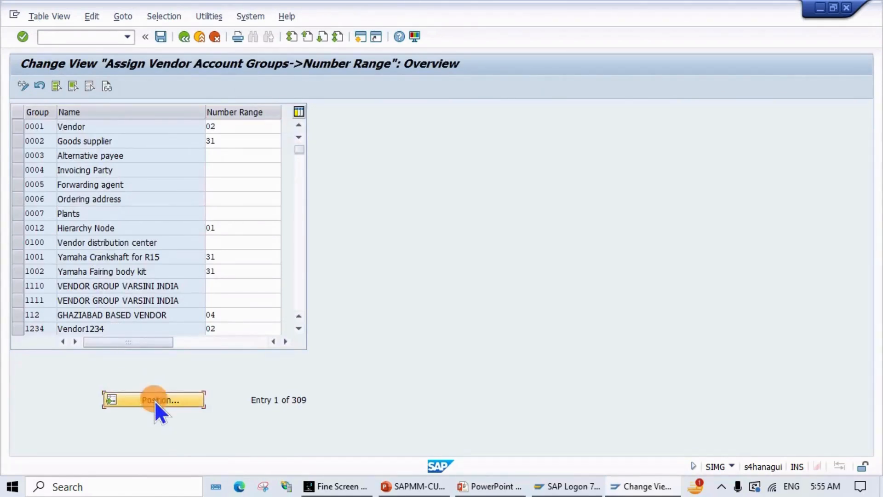
{"action": "type", "text": "z"}
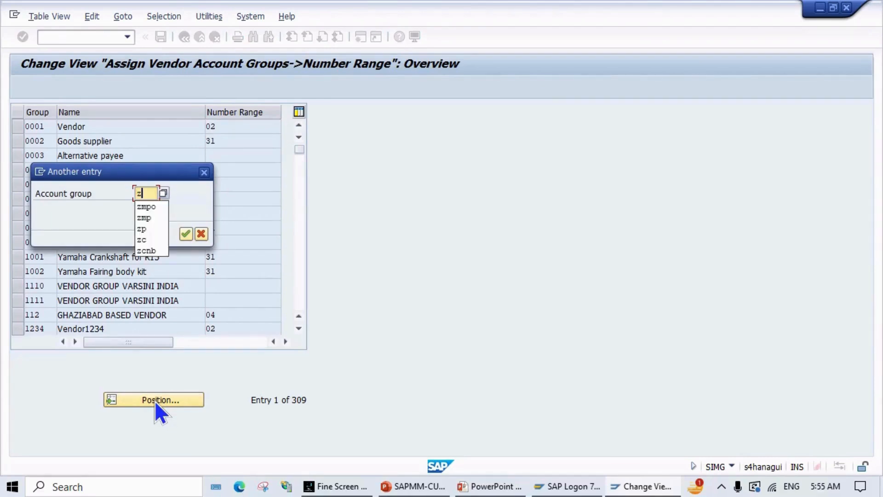
{"action": "type", "text": "mp"}
{"action": "key", "text": "Return"}
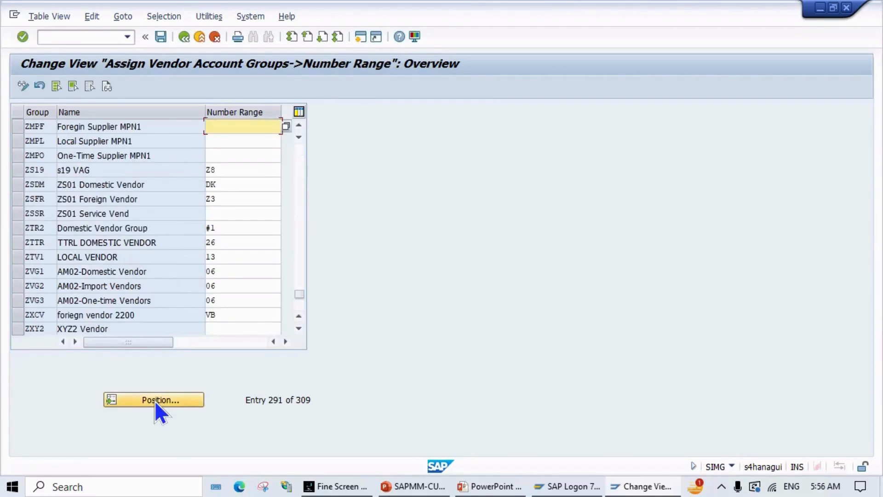
{"action": "left_click", "coordinate": [17, 142]}
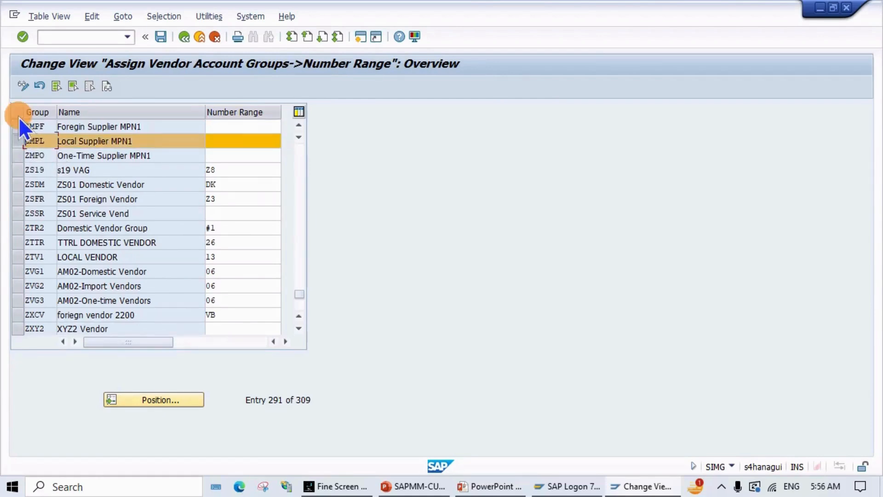
{"action": "left_click", "coordinate": [16, 155]}
Step: Enter number range ZF for account group ZMPF
{"action": "left_click", "coordinate": [253, 127]}
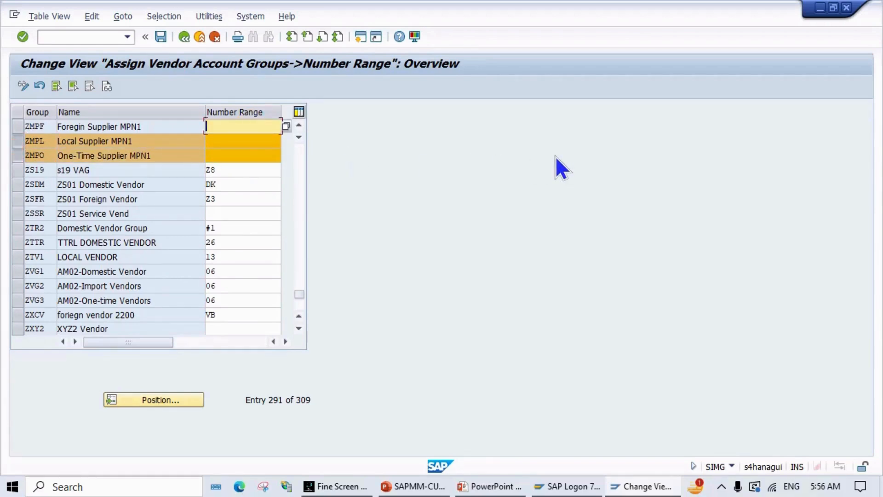
{"action": "type", "text": "z1"}
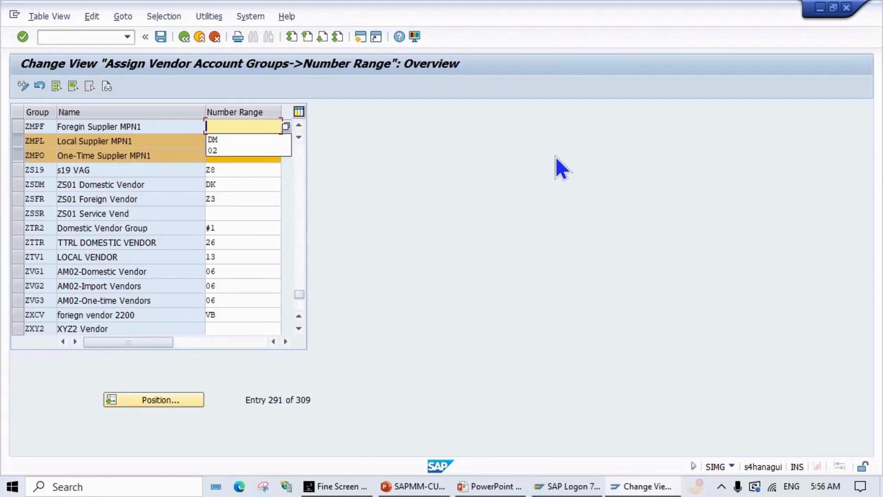
{"action": "key", "text": "BackSpace"}
{"action": "type", "text": "L"}
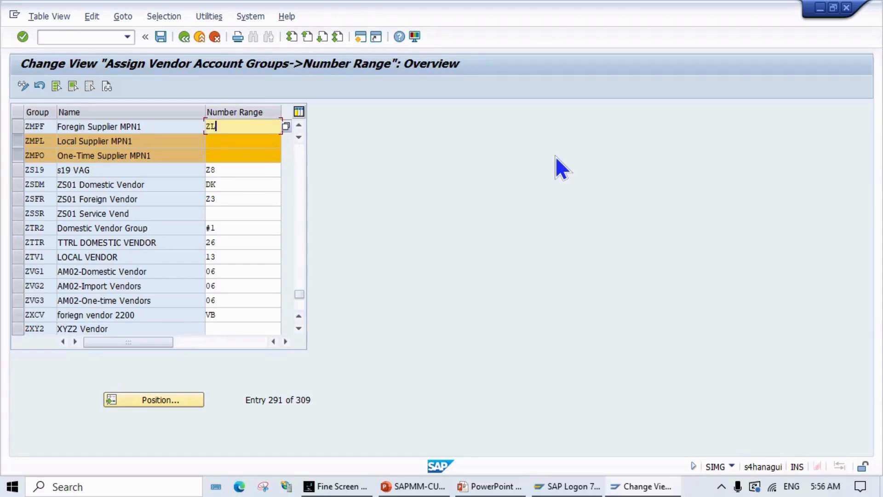
{"action": "left_click", "coordinate": [237, 142]}
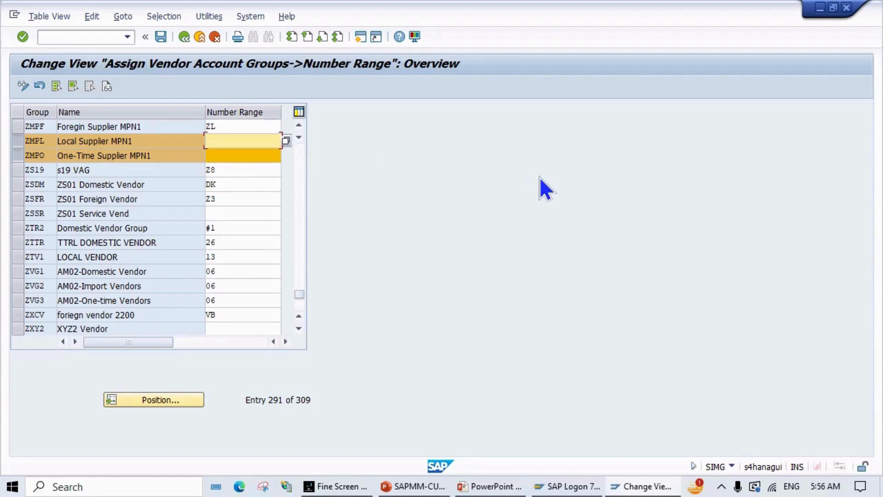
{"action": "left_click", "coordinate": [260, 128]}
{"action": "key", "text": "BackSpace"}
{"action": "type", "text": "F"}
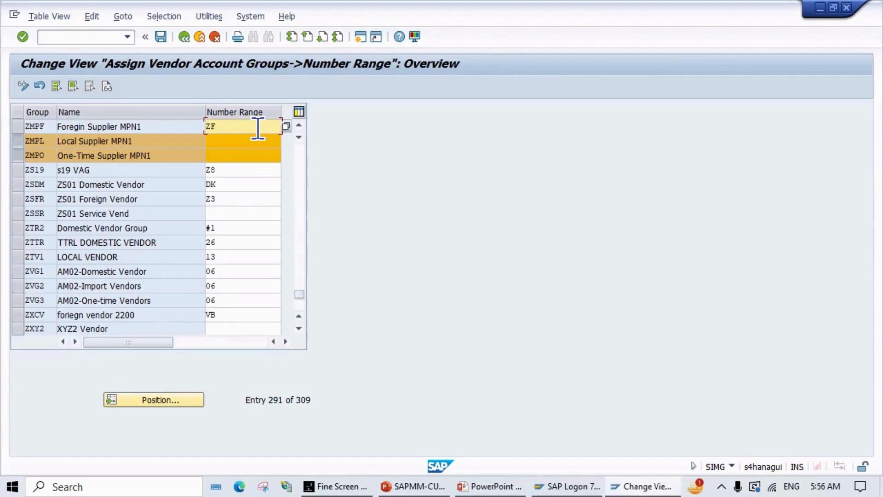
Step: Enter ZL for ZMPL and ZO for ZMPO, then save and confirm the customizing request
{"action": "left_click", "coordinate": [229, 141]}
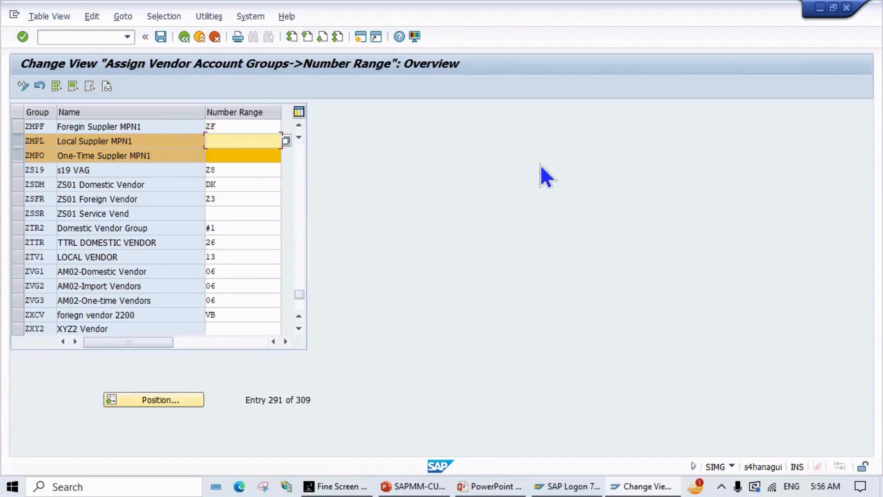
{"action": "type", "text": "ZK"}
{"action": "key", "text": "BackSpace"}
{"action": "type", "text": "L"}
{"action": "left_click", "coordinate": [236, 155]}
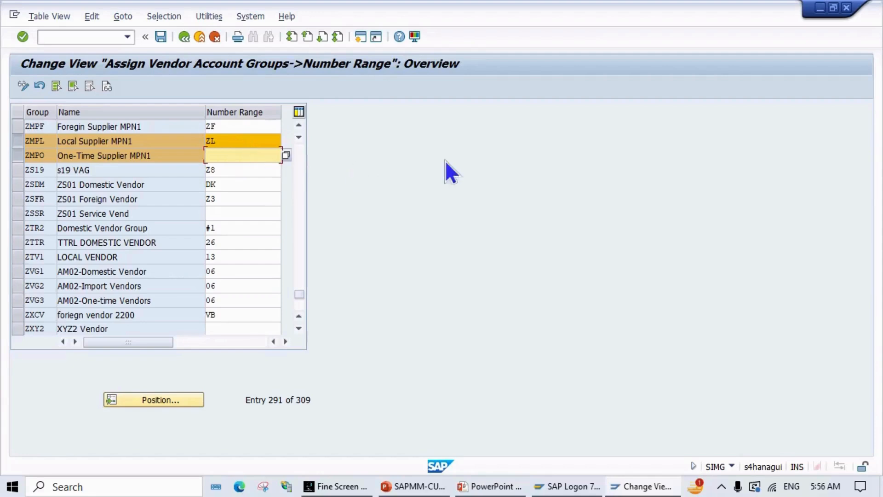
{"action": "type", "text": "ZO"}
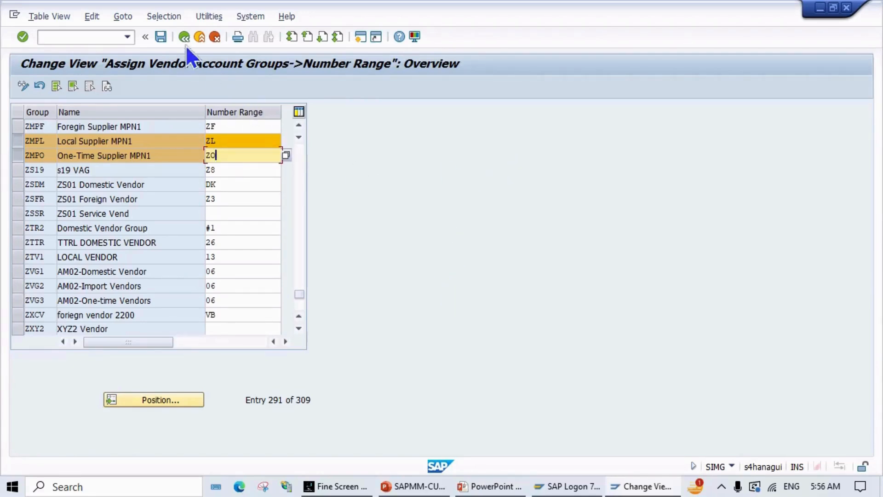
{"action": "left_click", "coordinate": [158, 36]}
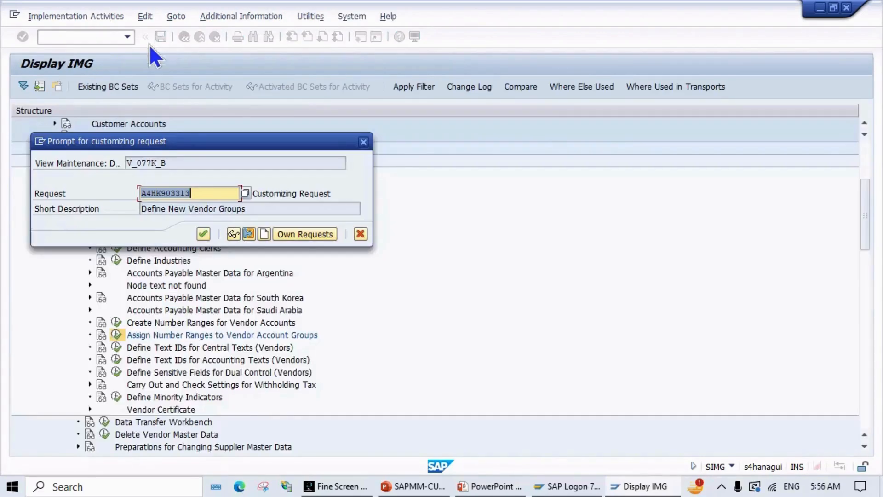
{"action": "left_click", "coordinate": [203, 235]}
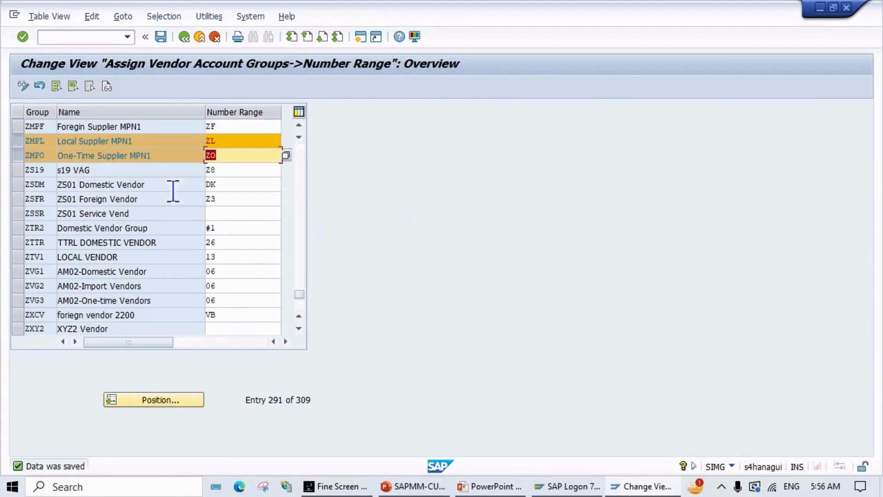
{"action": "left_click", "coordinate": [19, 127]}
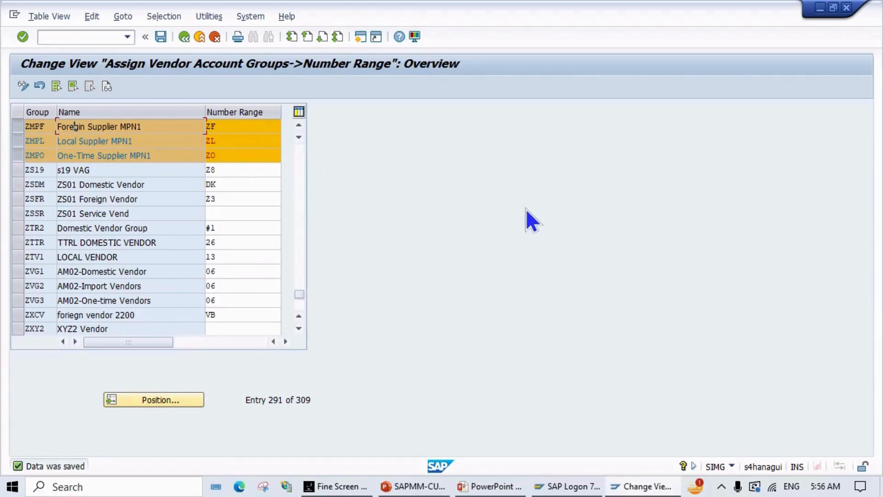
Step: Switch to the PowerPoint slide show and advance to the Define NR For Business Partner Role slide
{"action": "key", "text": "alt+Tab"}
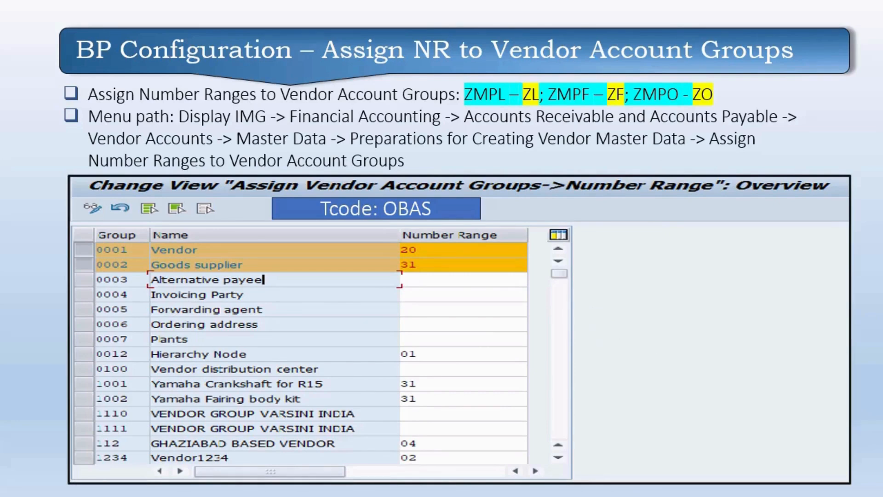
{"action": "key", "text": "Right"}
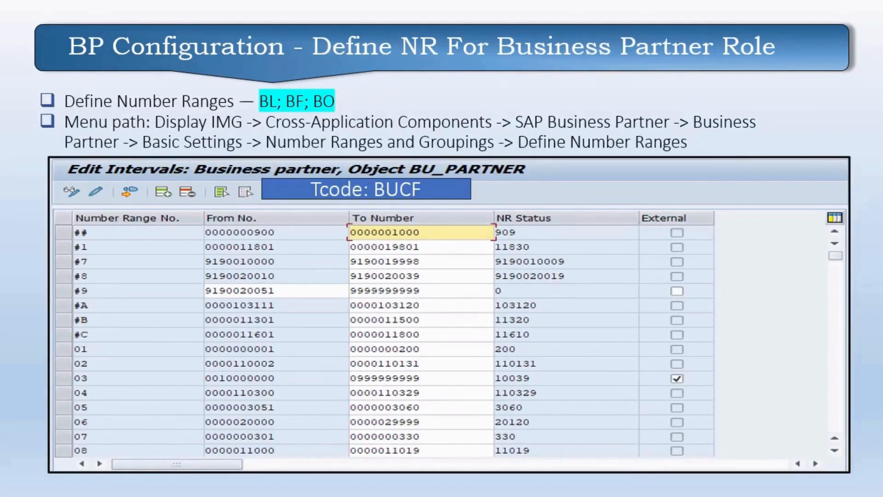
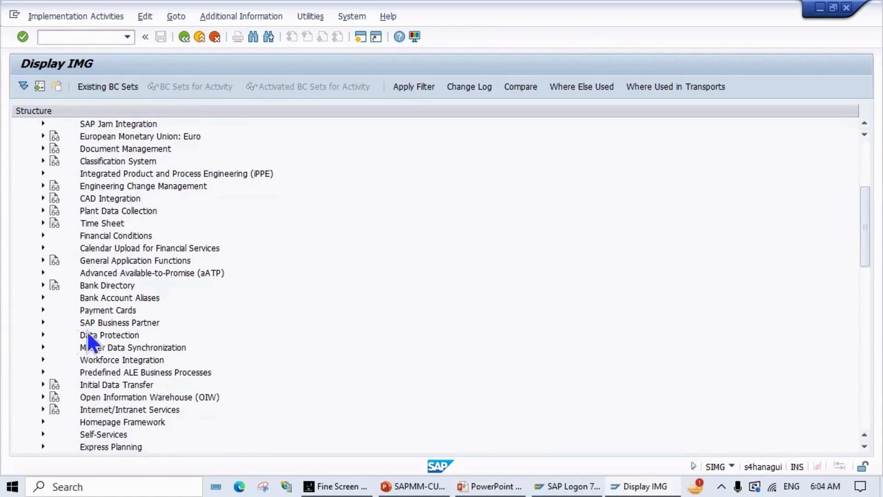
Step: Expand Business Partner Basic Settings to Number Ranges and Groupings and run Define Number Ranges
{"action": "left_click", "coordinate": [44, 322]}
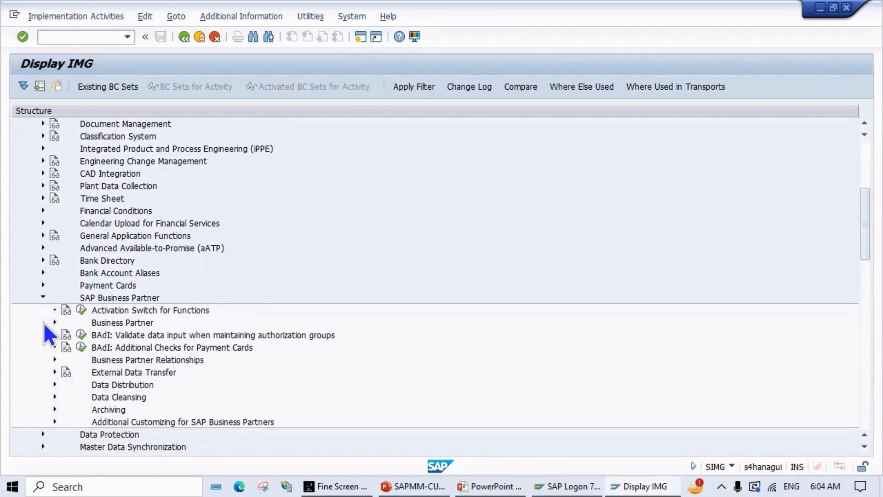
{"action": "left_click", "coordinate": [55, 322]}
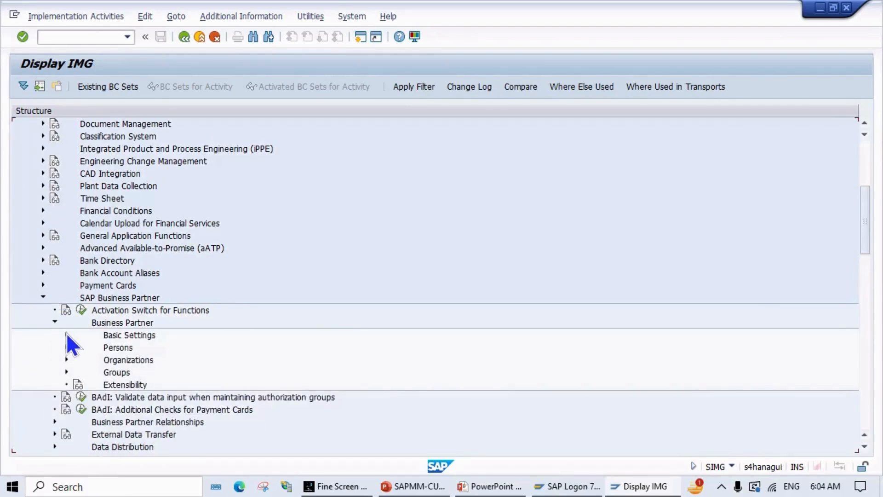
{"action": "left_click", "coordinate": [66, 335]}
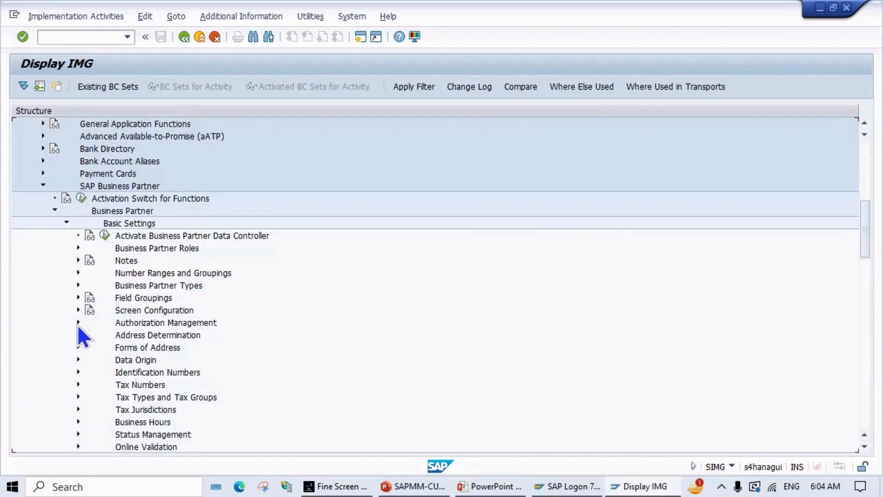
{"action": "scroll", "coordinate": [77, 324], "scroll_direction": "down", "scroll_amount": 2}
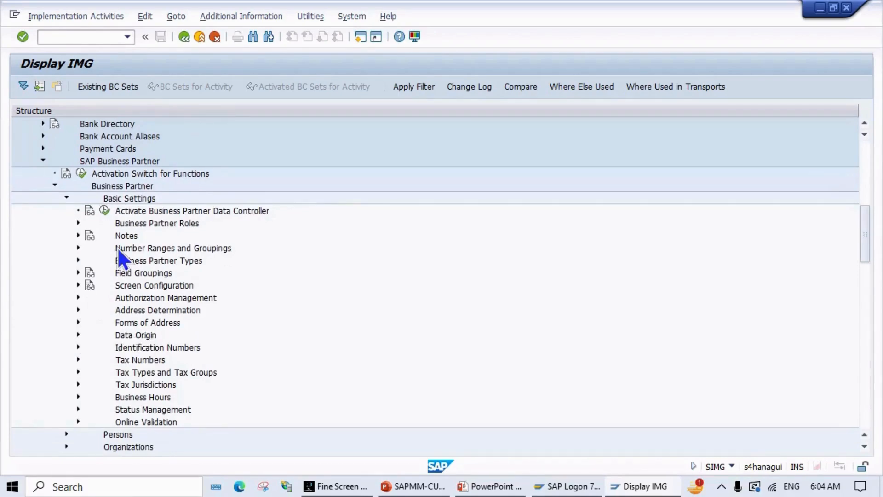
{"action": "scroll", "coordinate": [119, 255], "scroll_direction": "down", "scroll_amount": 1}
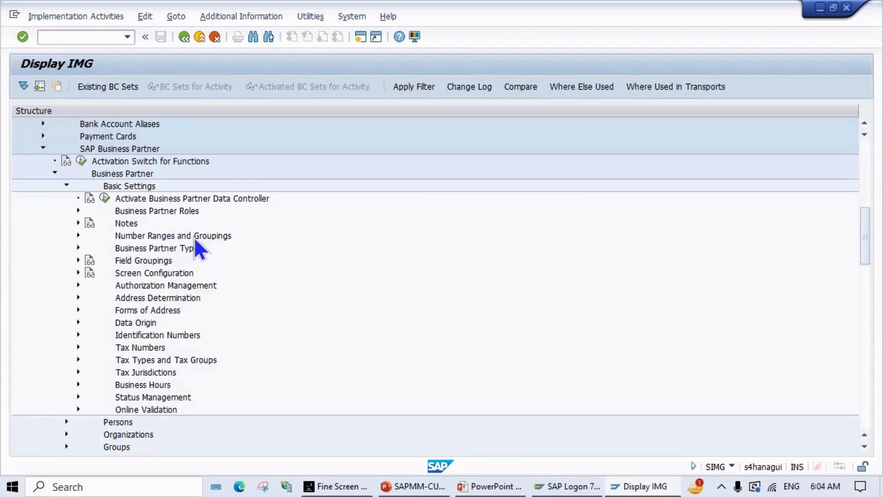
{"action": "left_click", "coordinate": [79, 236]}
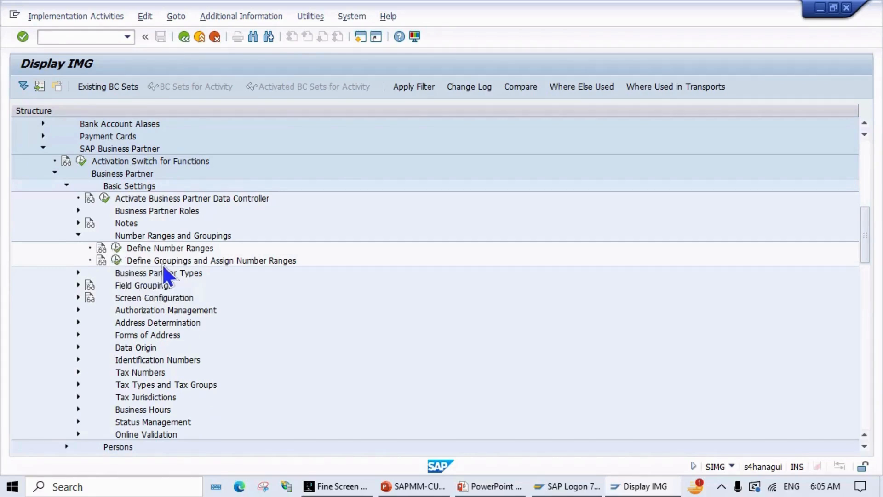
{"action": "left_click", "coordinate": [118, 249]}
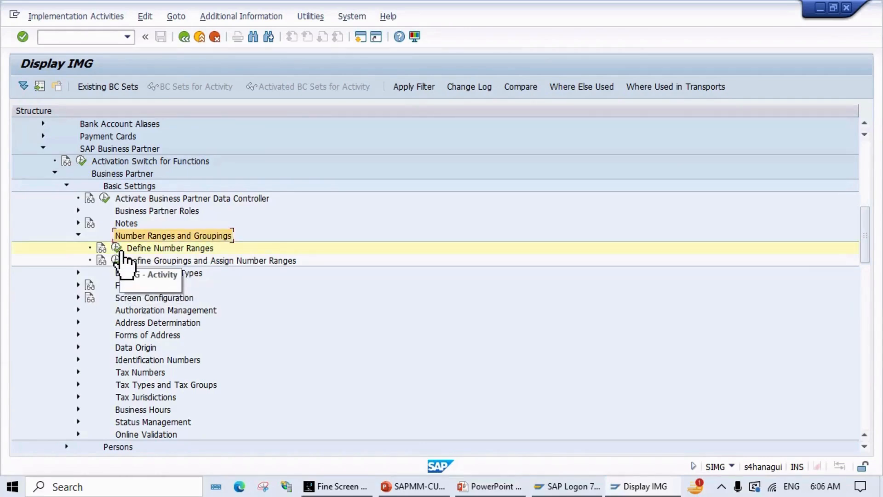
{"action": "left_click", "coordinate": [120, 247]}
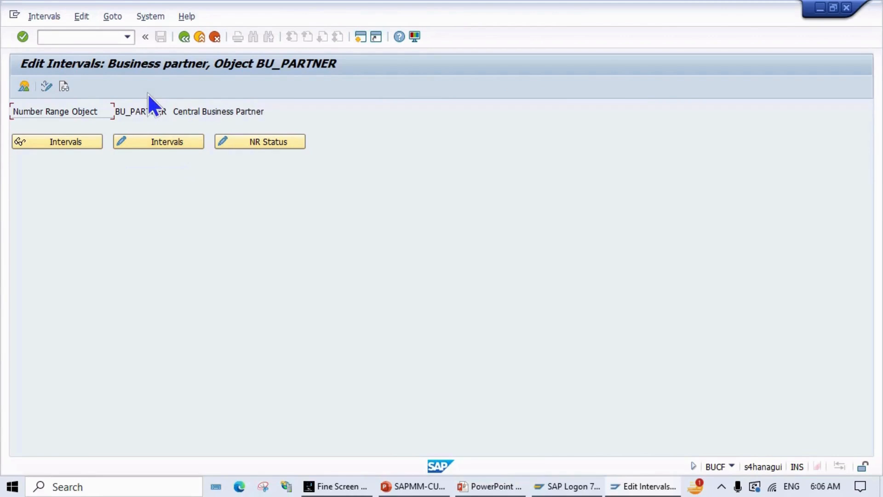
Step: Put the BU_PARTNER intervals in change mode, list the free intervals, and return to the slide
{"action": "left_click", "coordinate": [166, 143]}
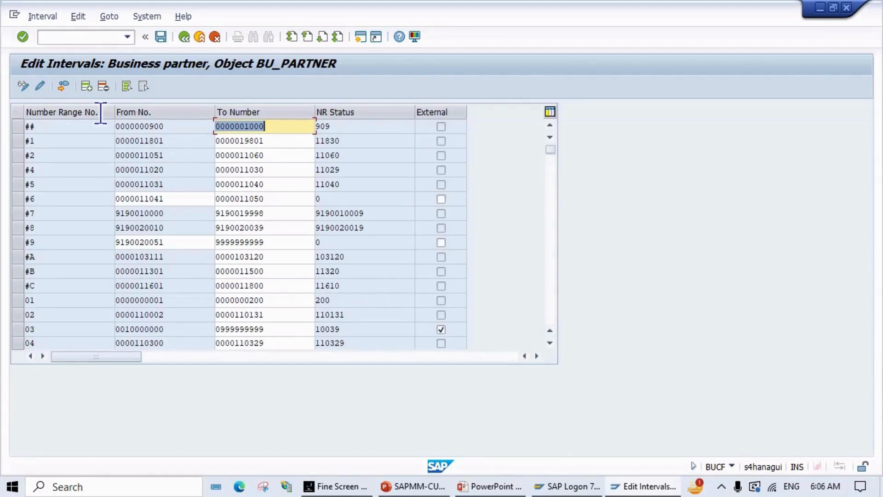
{"action": "left_click", "coordinate": [65, 84]}
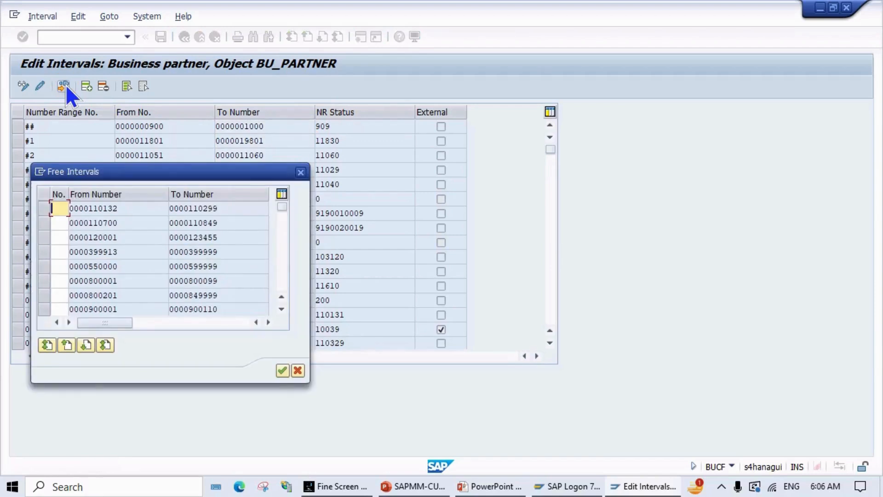
{"action": "scroll", "coordinate": [101, 235], "scroll_direction": "down", "scroll_amount": 2}
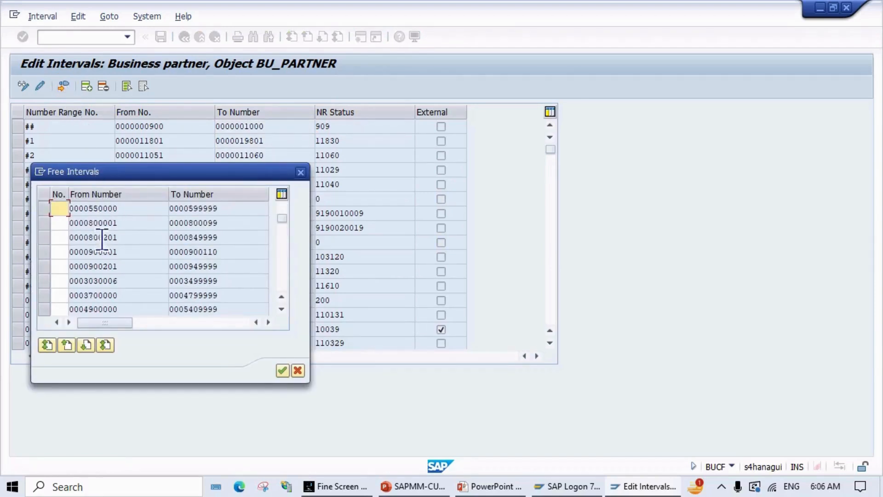
{"action": "scroll", "coordinate": [104, 261], "scroll_direction": "down", "scroll_amount": 1}
{"action": "scroll", "coordinate": [103, 260], "scroll_direction": "up", "scroll_amount": 3}
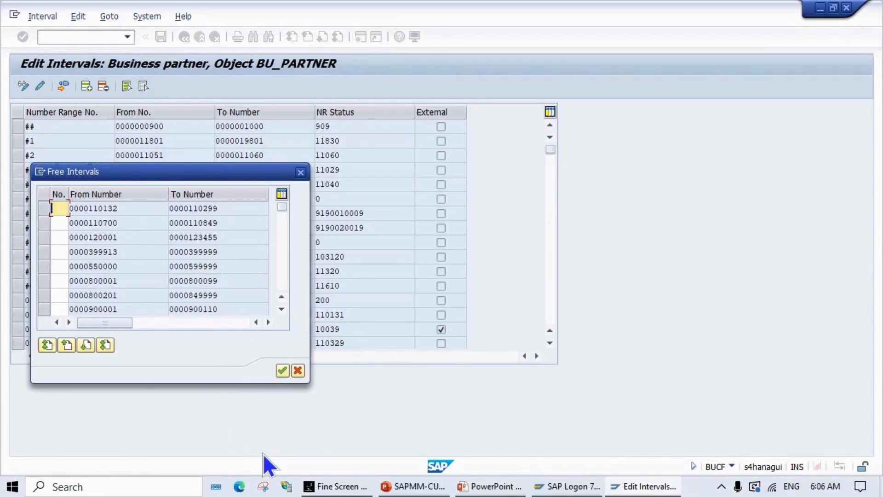
{"action": "key", "text": "alt+Tab"}
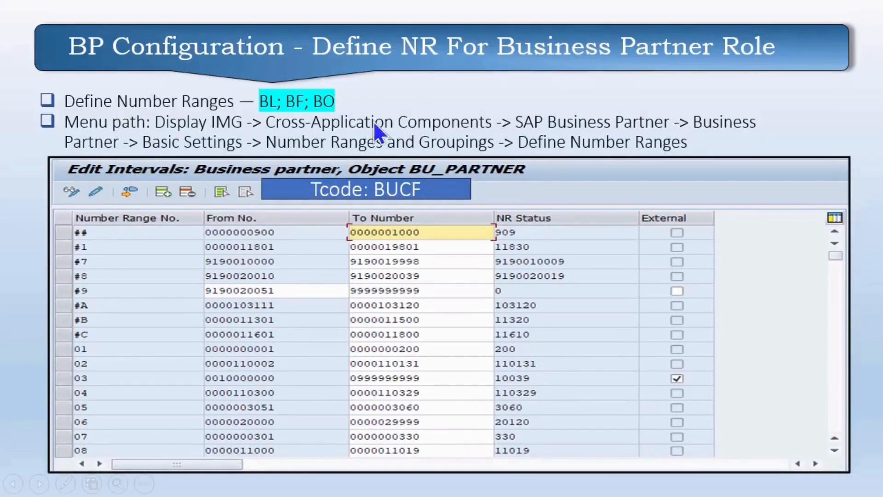
{"action": "key", "text": "alt+Tab"}
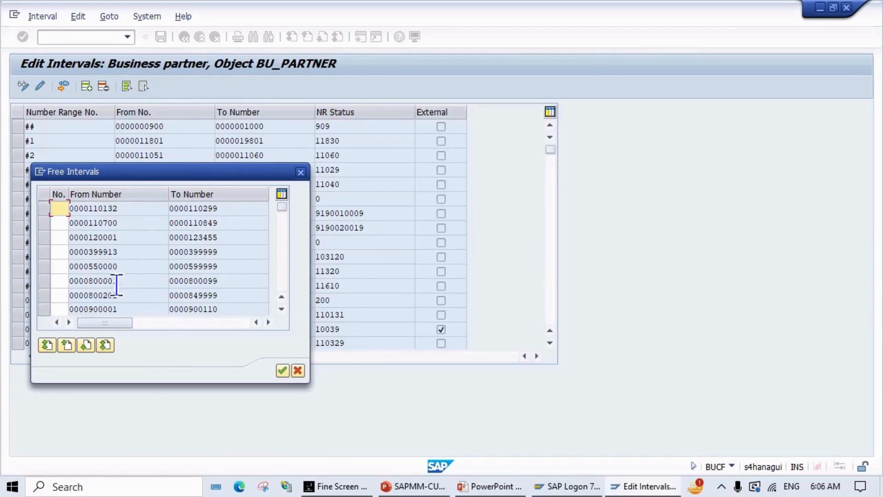
{"action": "left_click", "coordinate": [56, 281]}
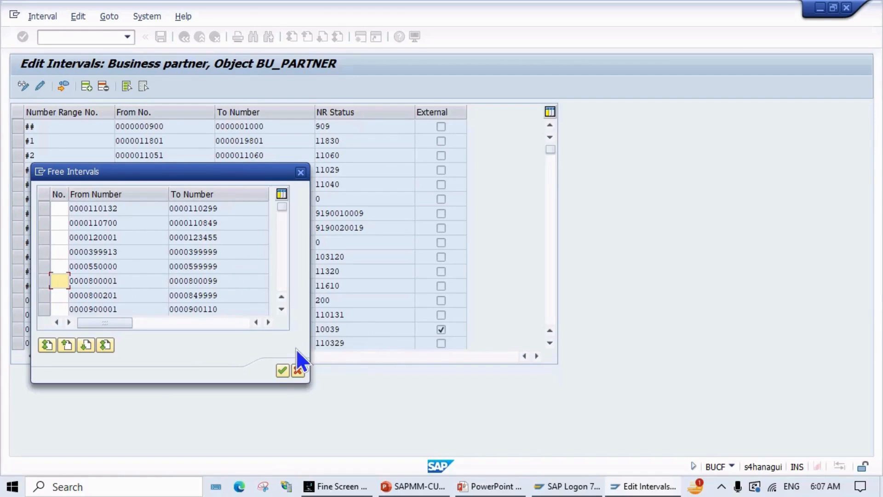
{"action": "type", "text": "N"}
{"action": "key", "text": "BackSpace"}
{"action": "type", "text": "BI"}
{"action": "left_click", "coordinate": [42, 282]}
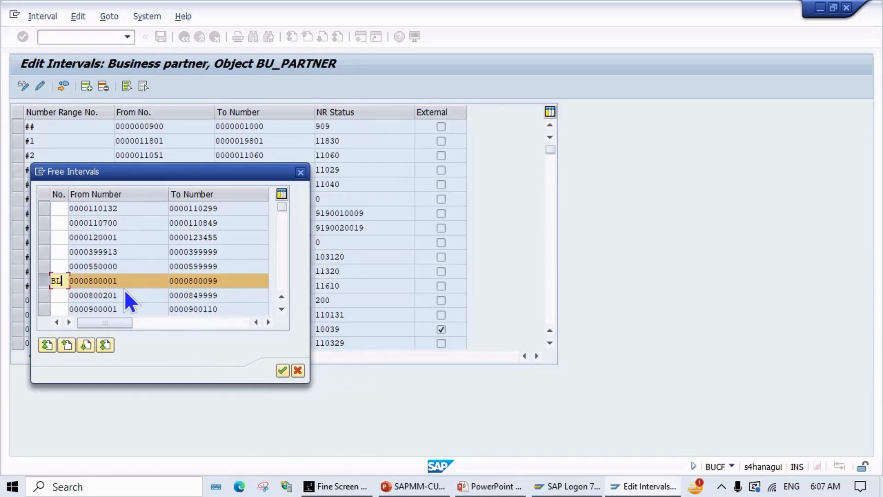
Step: Copy the BL free interval into the BU_PARTNER interval table
{"action": "left_click", "coordinate": [282, 372]}
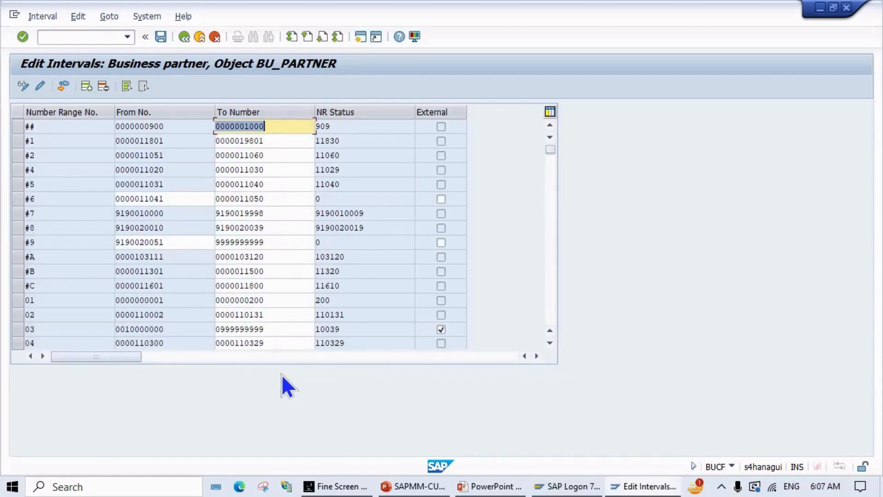
{"action": "left_click", "coordinate": [524, 222]}
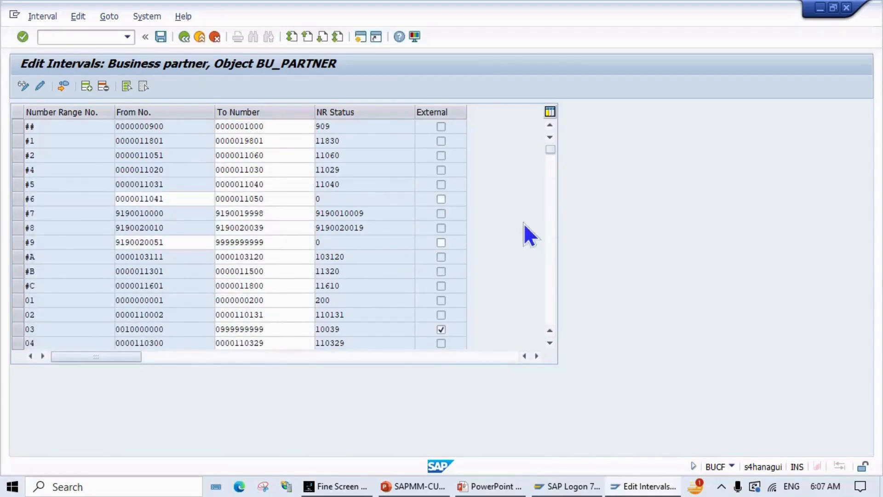
{"action": "scroll", "coordinate": [524, 222], "scroll_direction": "down", "scroll_amount": 3}
{"action": "left_click_drag", "start_coordinate": [553, 158], "coordinate": [557, 360]}
{"action": "scroll", "coordinate": [156, 262], "scroll_direction": "up", "scroll_amount": 4}
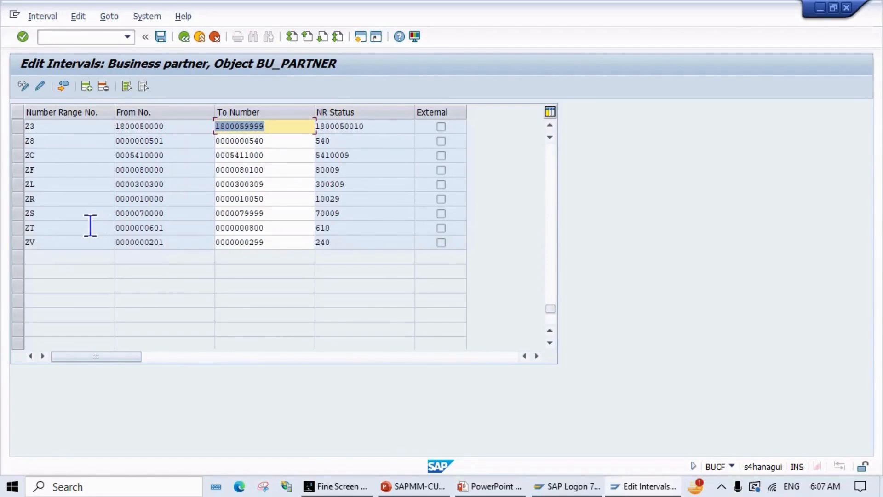
{"action": "scroll", "coordinate": [71, 234], "scroll_direction": "up", "scroll_amount": 5}
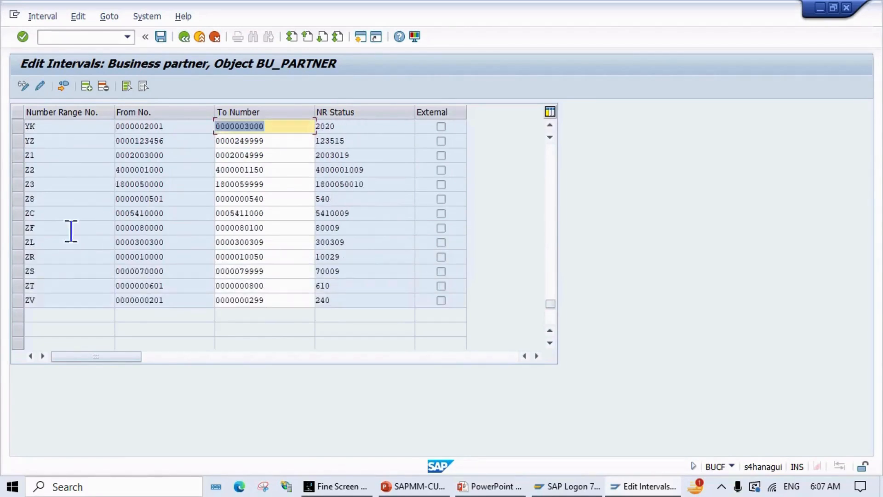
{"action": "scroll", "coordinate": [69, 233], "scroll_direction": "up", "scroll_amount": 4}
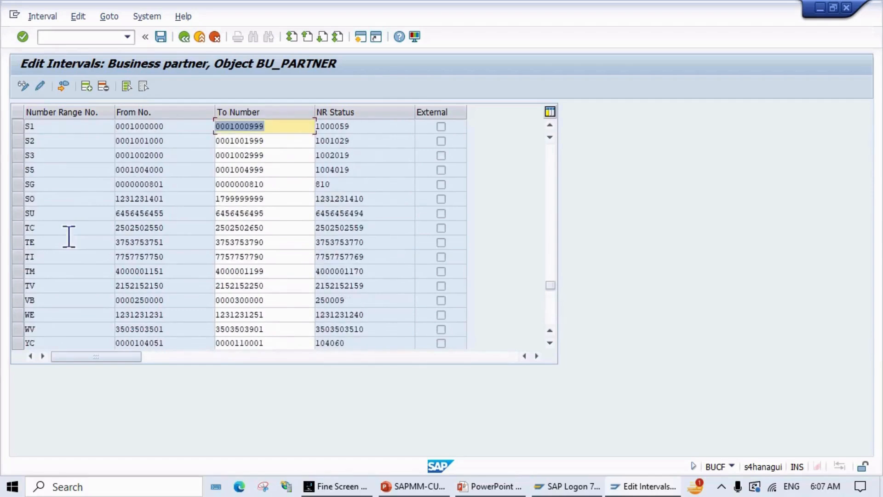
{"action": "scroll", "coordinate": [69, 236], "scroll_direction": "up", "scroll_amount": 4}
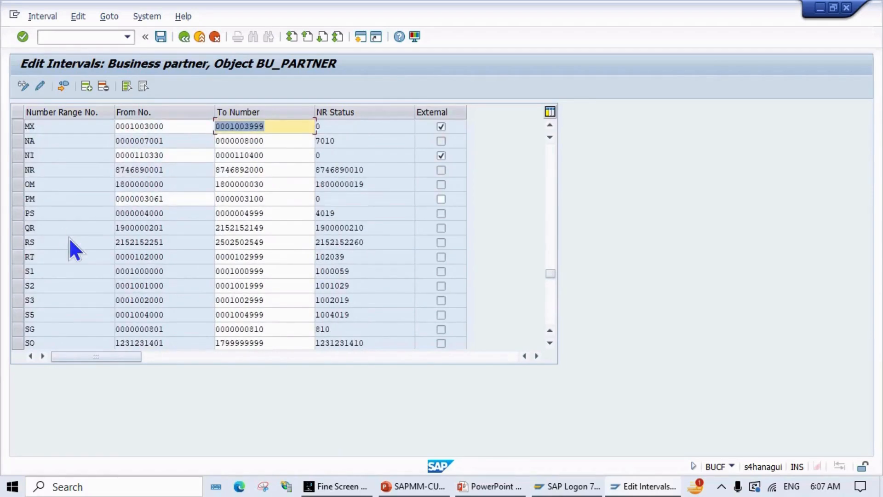
{"action": "scroll", "coordinate": [68, 236], "scroll_direction": "up", "scroll_amount": 4}
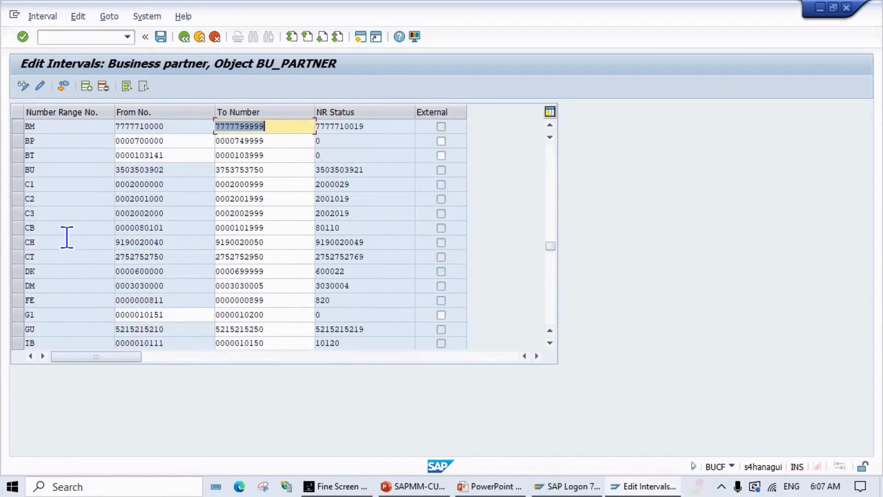
{"action": "scroll", "coordinate": [57, 189], "scroll_direction": "up", "scroll_amount": 1}
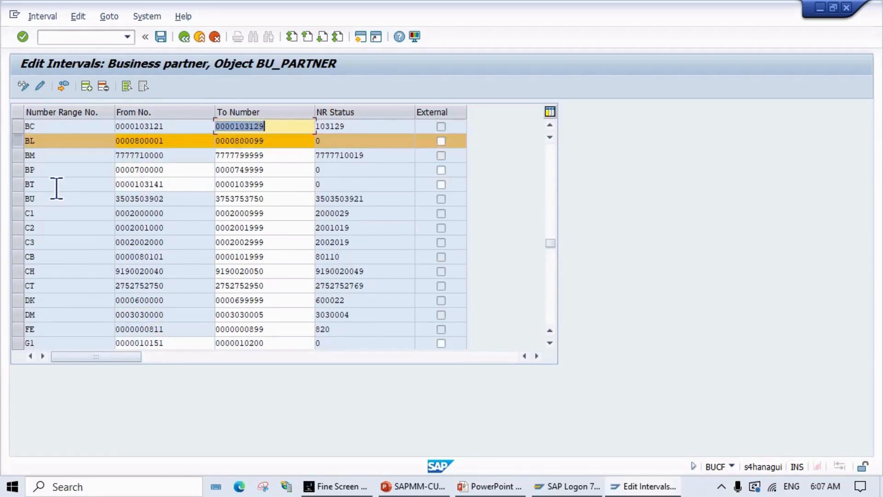
{"action": "left_click", "coordinate": [21, 140]}
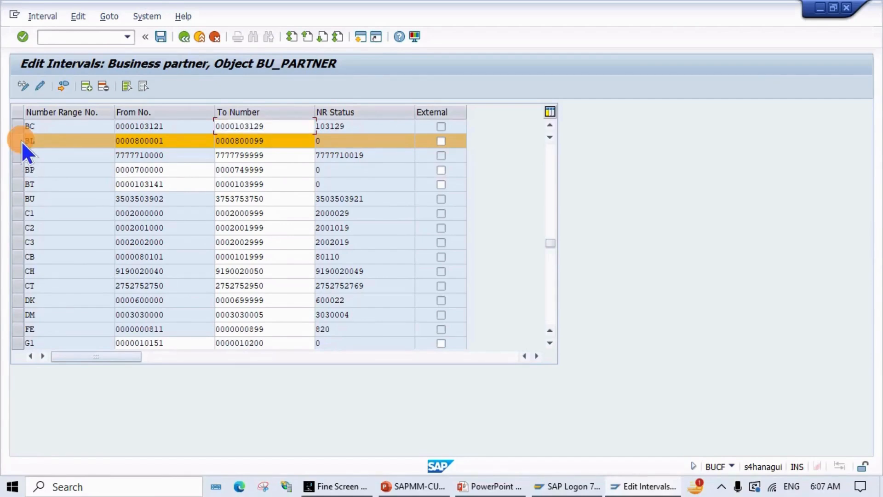
{"action": "left_click", "coordinate": [21, 141]}
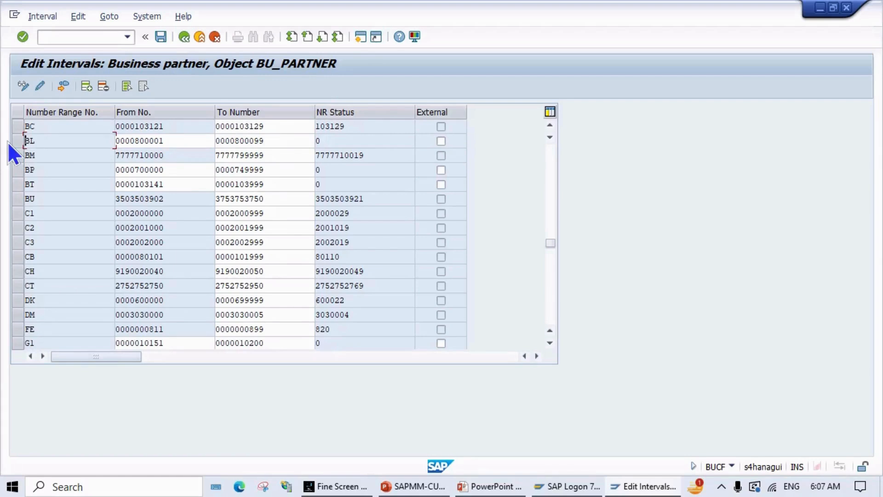
{"action": "left_click", "coordinate": [17, 141]}
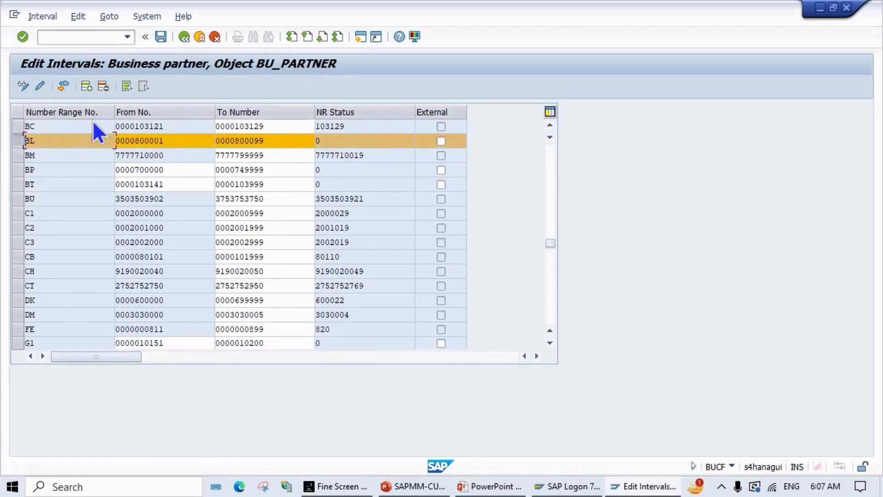
{"action": "left_click", "coordinate": [63, 86]}
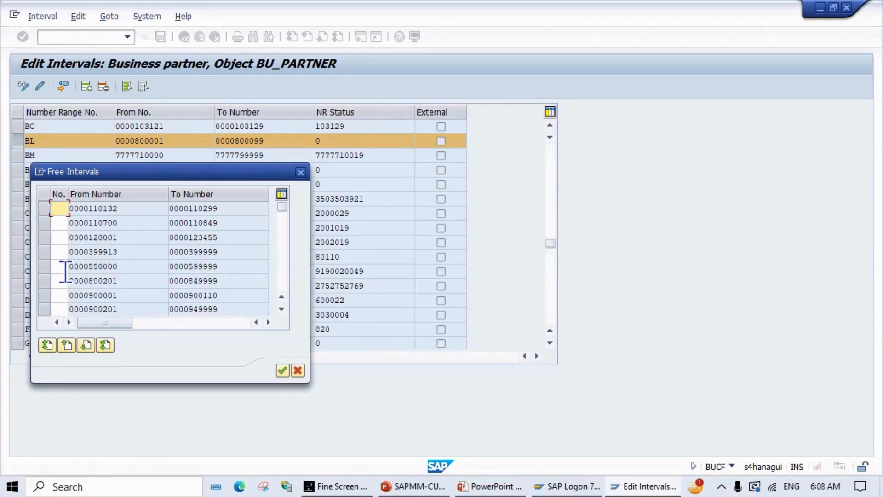
{"action": "scroll", "coordinate": [65, 296], "scroll_direction": "down", "scroll_amount": 2}
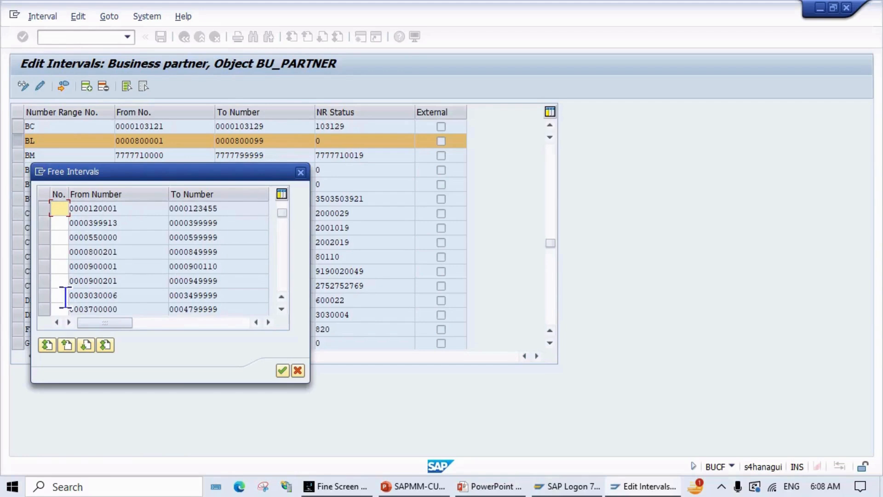
{"action": "left_click", "coordinate": [48, 267]}
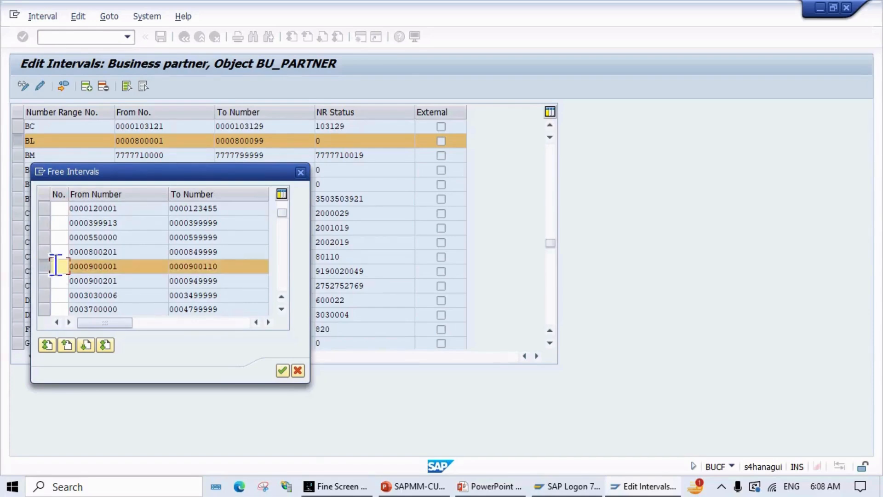
{"action": "type", "text": "BF"}
{"action": "left_click", "coordinate": [281, 371]}
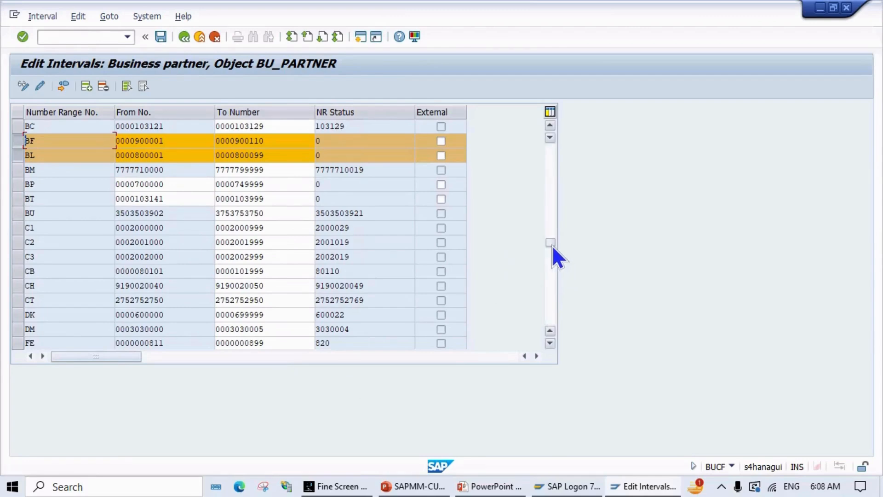
{"action": "left_click_drag", "start_coordinate": [550, 244], "coordinate": [540, 121]}
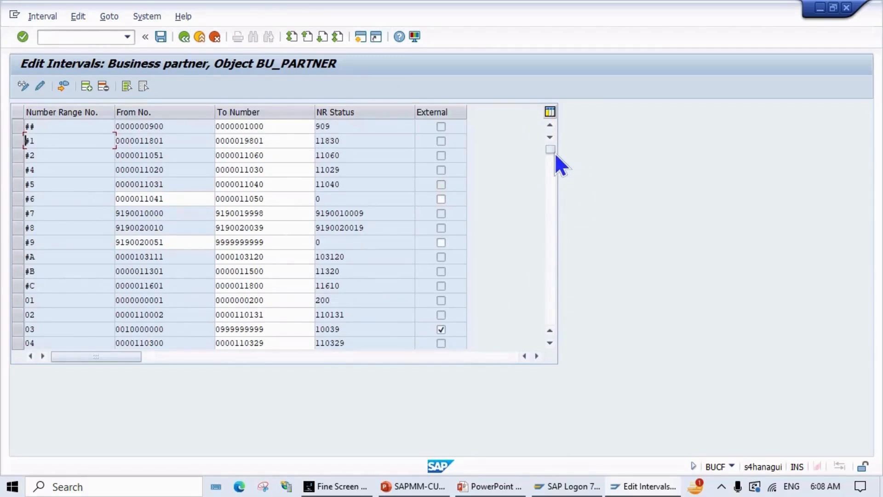
Step: Insert range BO from AA to ZZZZZZZZZZ and mark it as external
{"action": "left_click_drag", "start_coordinate": [554, 152], "coordinate": [555, 140]}
{"action": "left_click", "coordinate": [88, 90]}
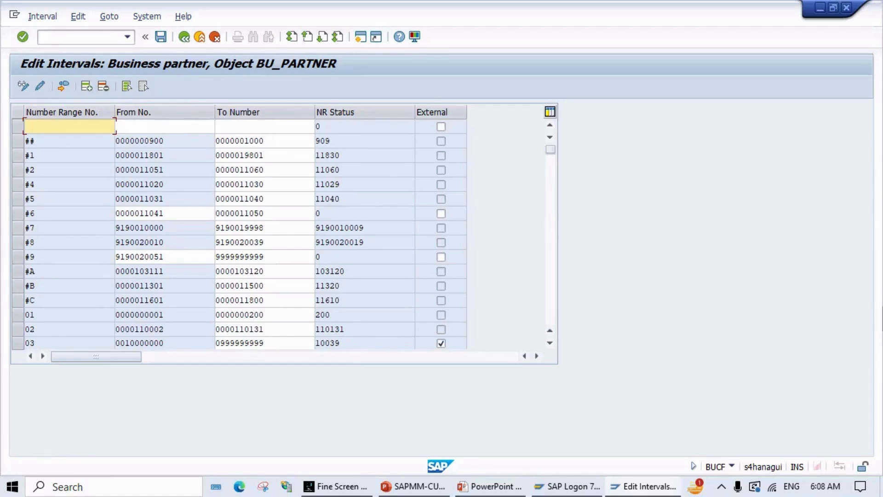
{"action": "type", "text": "B0"}
{"action": "left_click", "coordinate": [178, 129]}
{"action": "type", "text": "AA"}
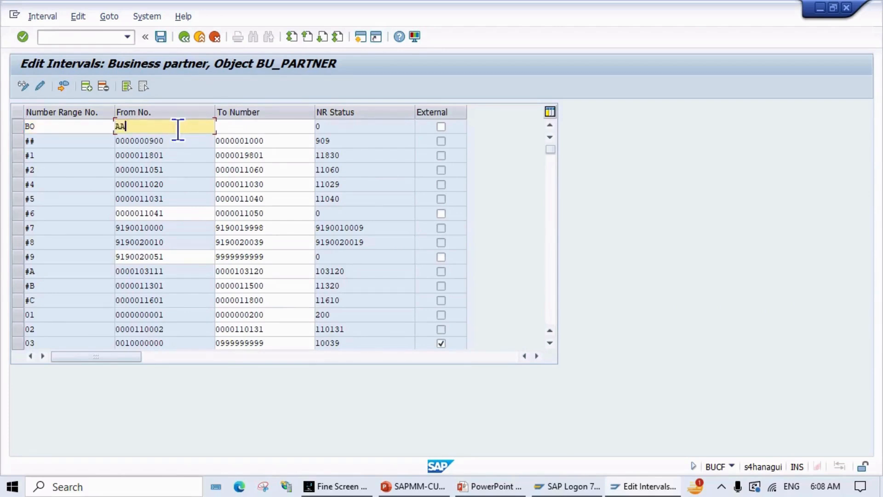
{"action": "left_click", "coordinate": [230, 131]}
{"action": "type", "text": "ZZZZZ"}
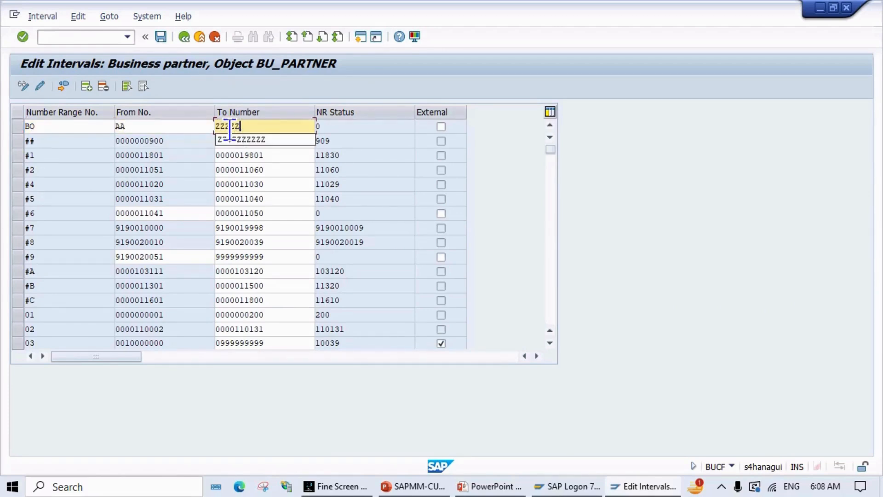
{"action": "type", "text": "ZZZ"}
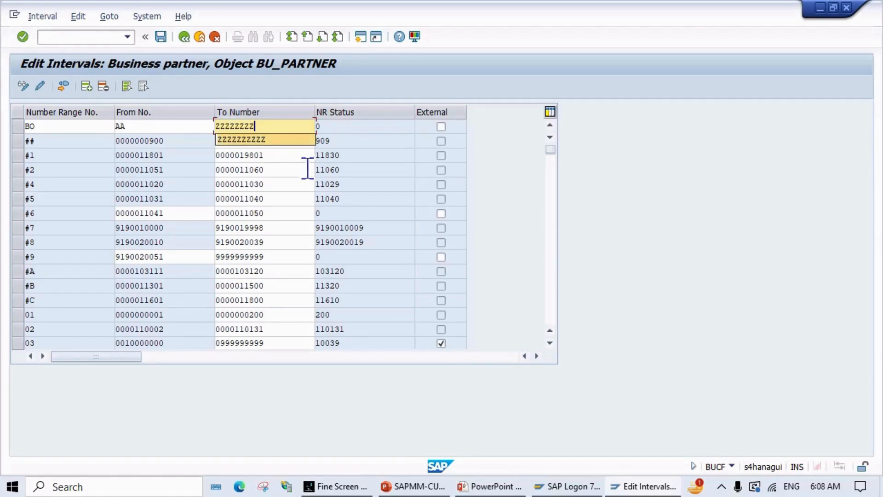
{"action": "type", "text": "Z"}
{"action": "key", "text": "Escape"}
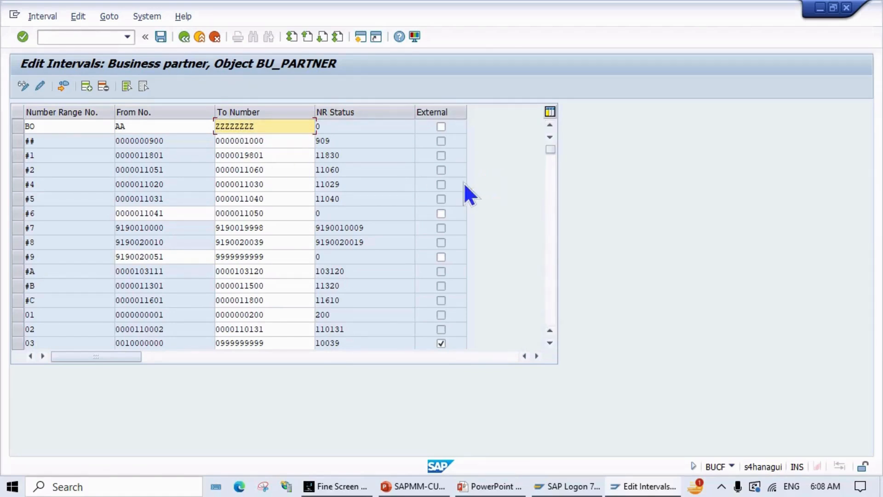
{"action": "type", "text": "ZZ"}
{"action": "left_click", "coordinate": [441, 126]}
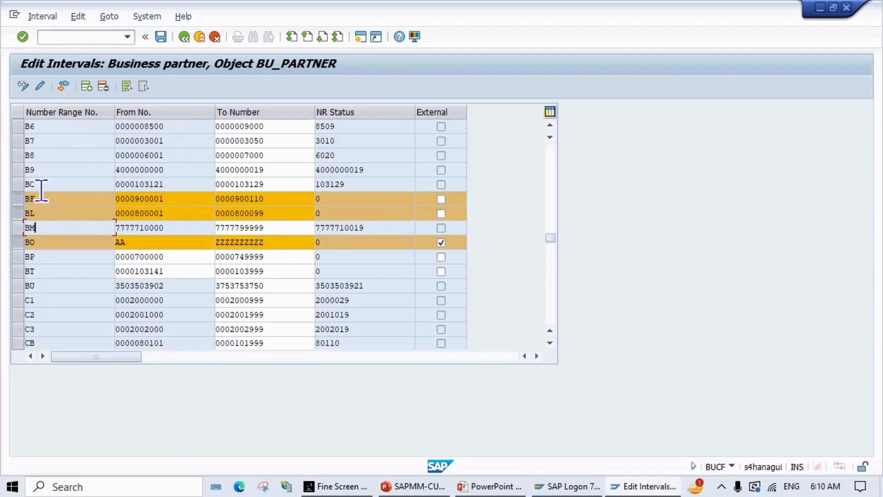
Step: Reselect the BF row and re-tick External on the BO interval
{"action": "left_click", "coordinate": [19, 199]}
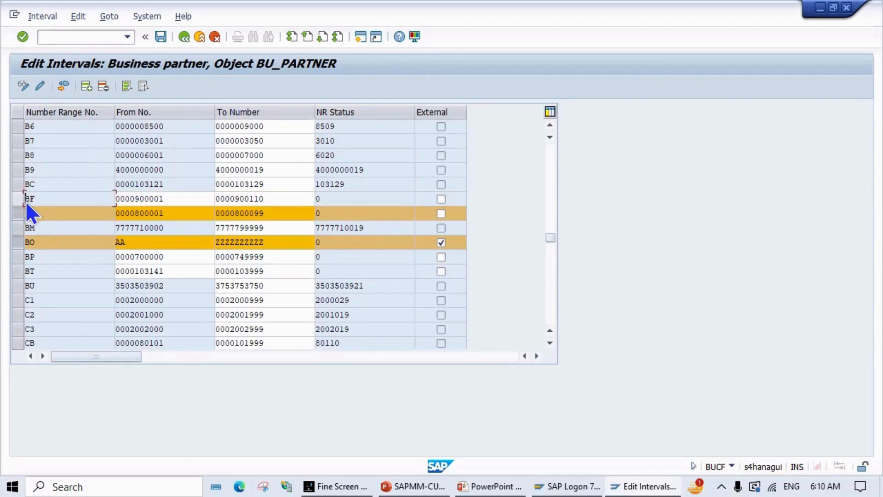
{"action": "left_click", "coordinate": [16, 199]}
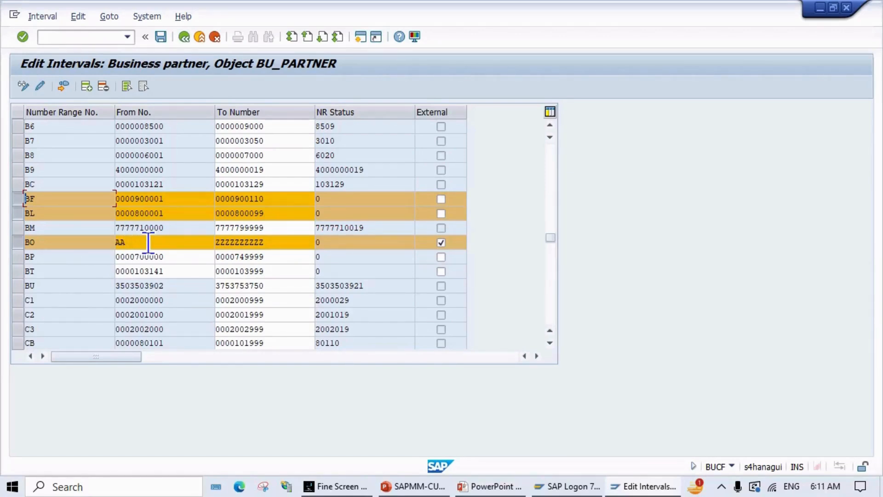
{"action": "left_click", "coordinate": [440, 240]}
{"action": "left_click", "coordinate": [440, 242]}
Step: Save the BL, BF and BO intervals, acknowledge the transport notice, and go back
{"action": "left_click", "coordinate": [159, 35]}
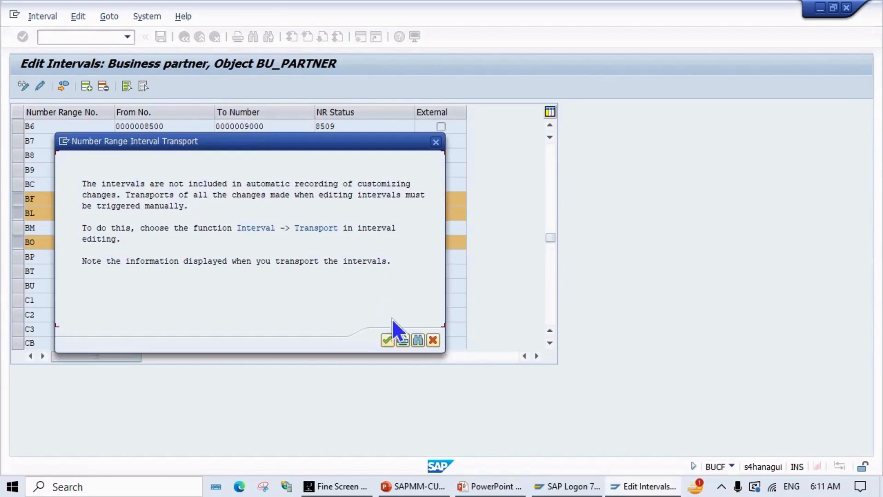
{"action": "left_click", "coordinate": [387, 339]}
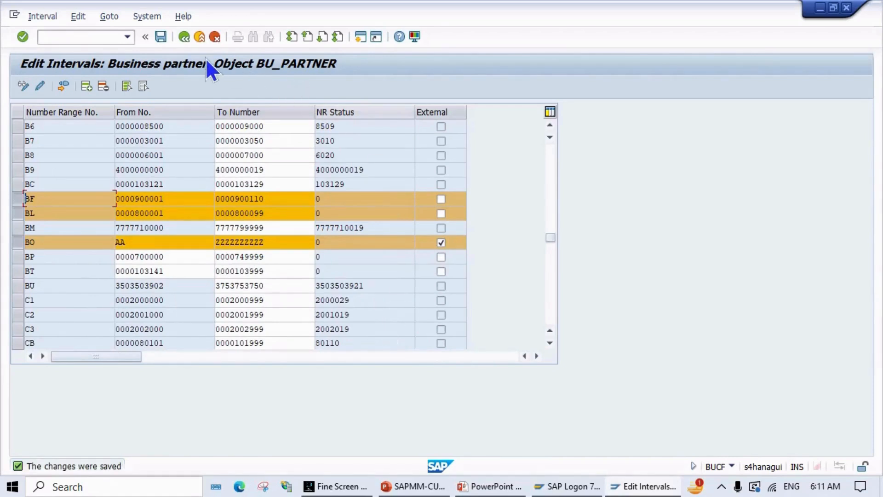
{"action": "left_click", "coordinate": [184, 38]}
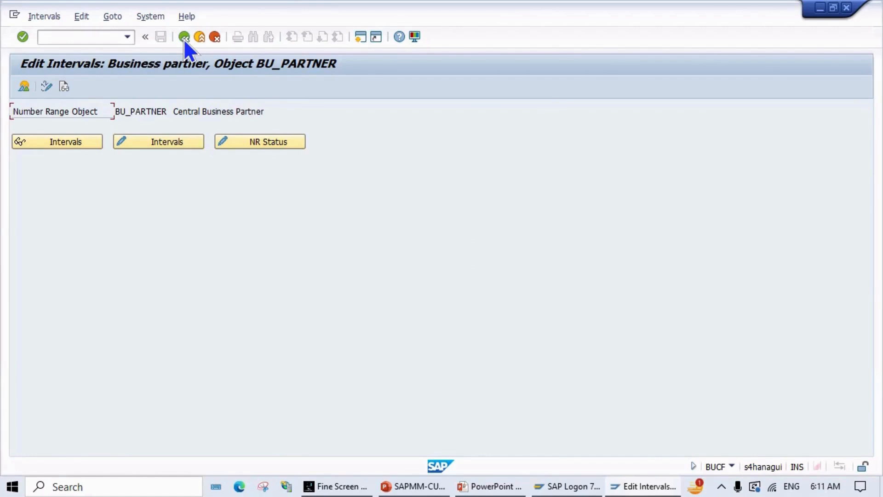
Step: Return to the IMG tree and run Define Groupings and Assign Number Ranges
{"action": "left_click", "coordinate": [184, 38]}
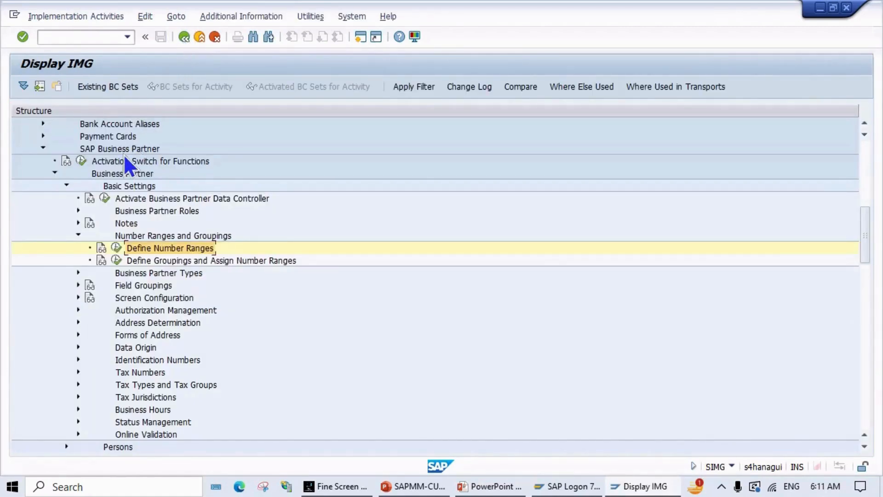
{"action": "left_click", "coordinate": [115, 260]}
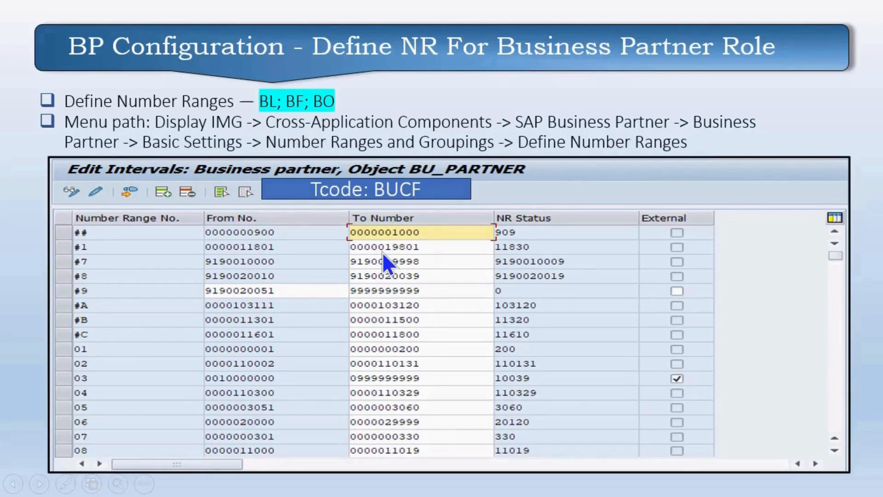
Step: Advance to the Define BP Groupings and Assign NR slide, then return to SAP's BP groupings table
{"action": "key", "text": "Right"}
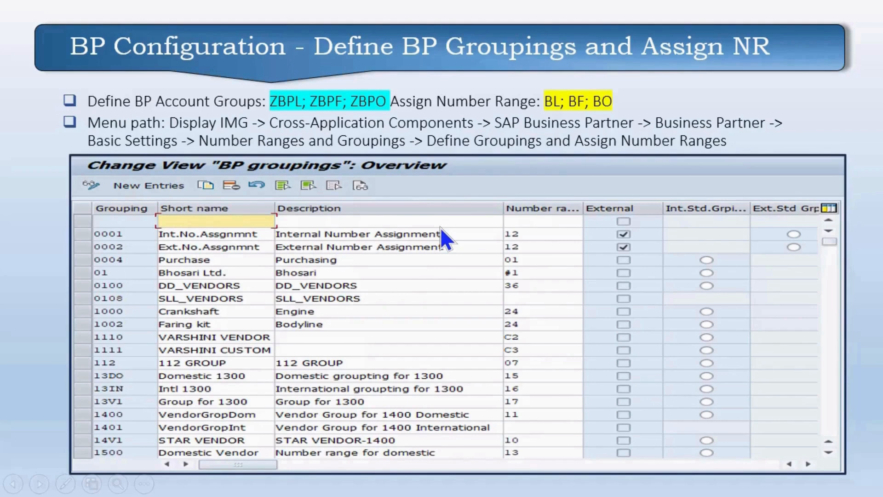
{"action": "key", "text": "alt+Tab"}
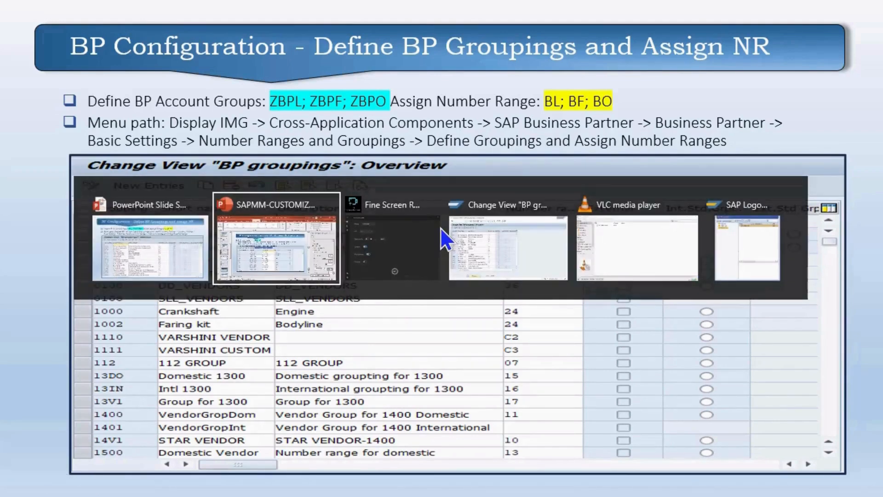
{"action": "key", "text": "Tab"}
{"action": "key", "text": "Tab"}
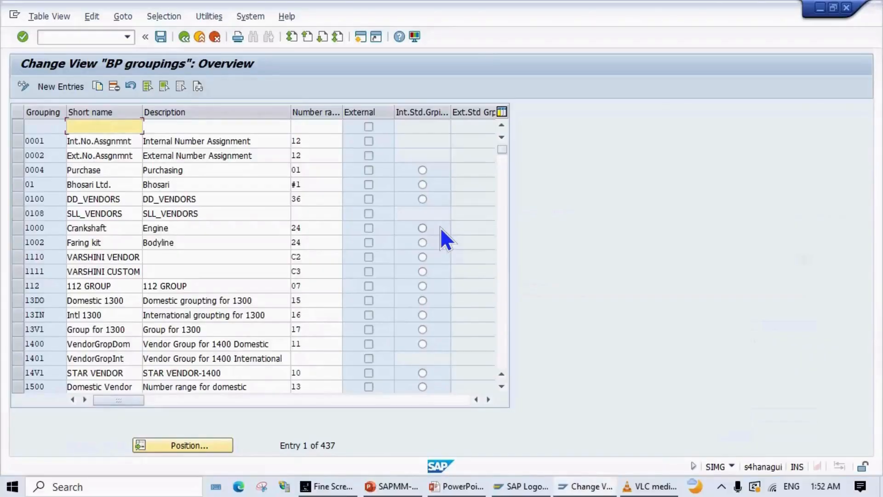
Step: Create new grouping entries ZBPL, ZBPF and ZBPO in rows 1 to 3
{"action": "left_click", "coordinate": [59, 86]}
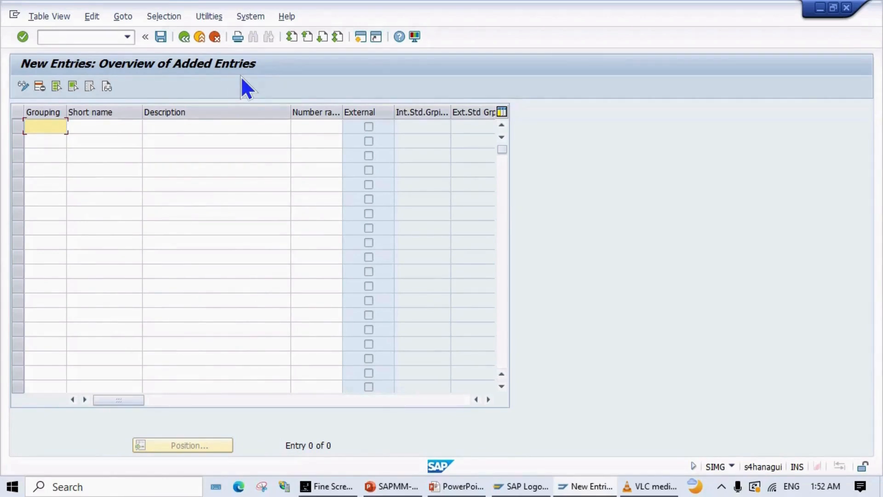
{"action": "type", "text": "ZBPL"}
{"action": "left_click", "coordinate": [57, 143]}
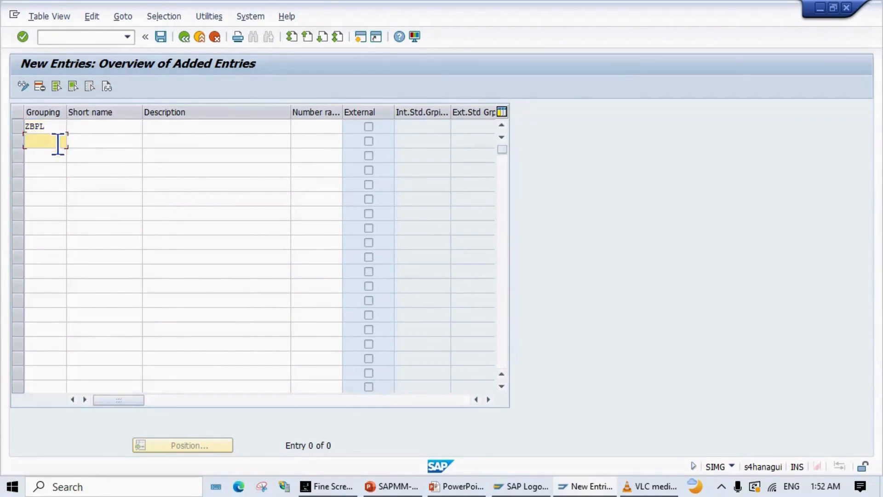
{"action": "type", "text": "ZBP"}
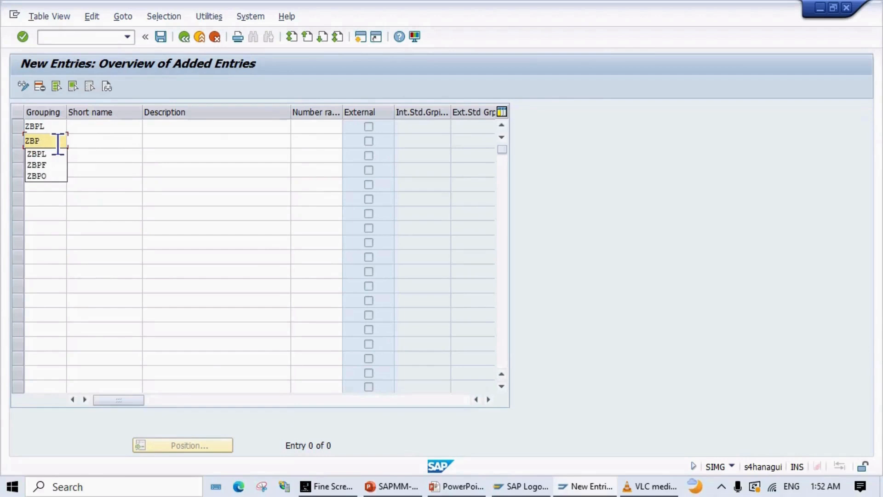
{"action": "type", "text": "F"}
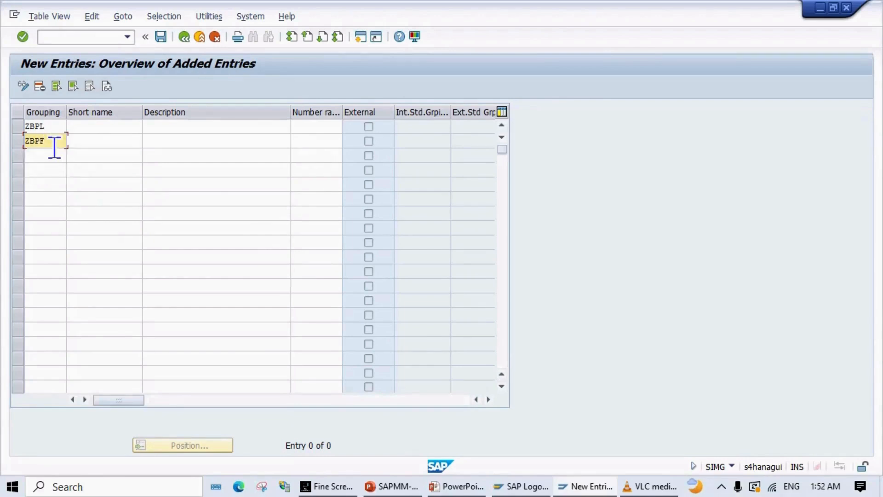
{"action": "left_click", "coordinate": [43, 156]}
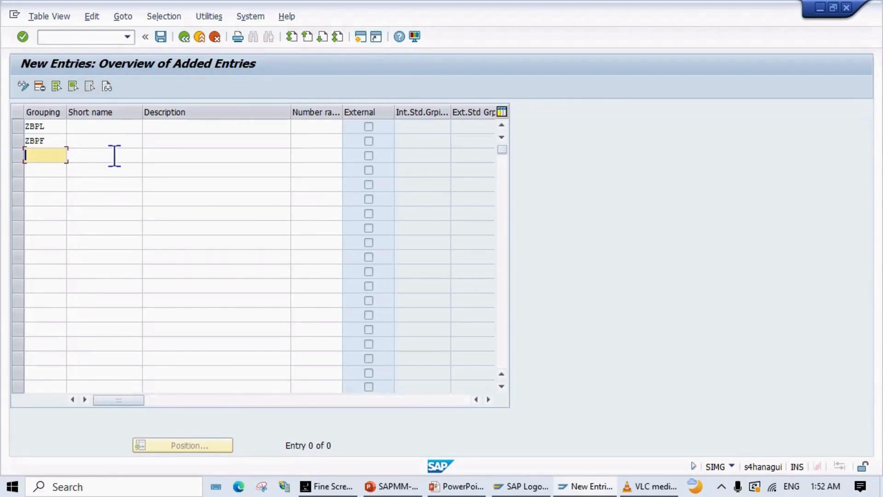
{"action": "type", "text": "ZBPO"}
{"action": "left_click", "coordinate": [97, 130]}
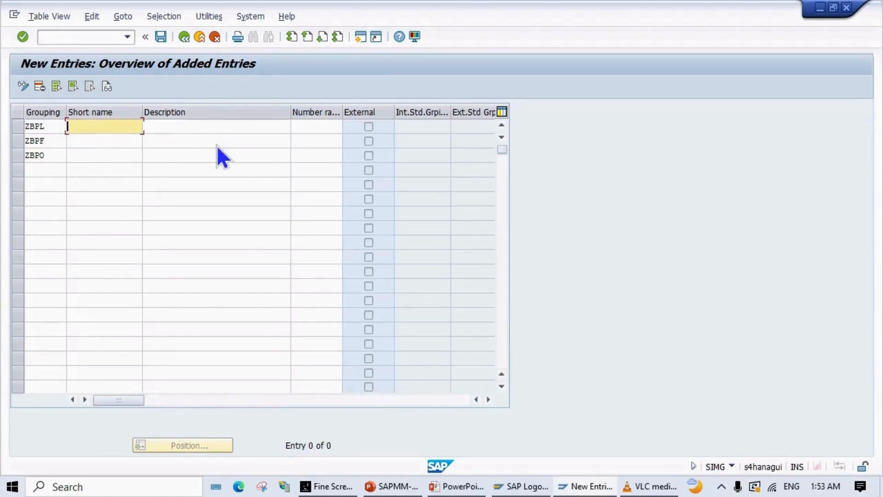
Step: Enter 'Local supp BP' as the ZBPL short name, fixing the initial suggestion
{"action": "type", "text": "lO"}
{"action": "key", "text": "Down"}
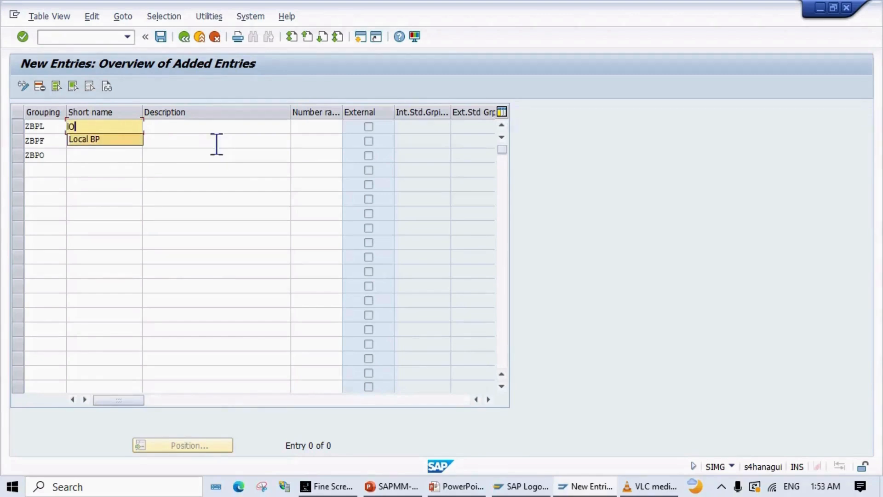
{"action": "key", "text": "Return"}
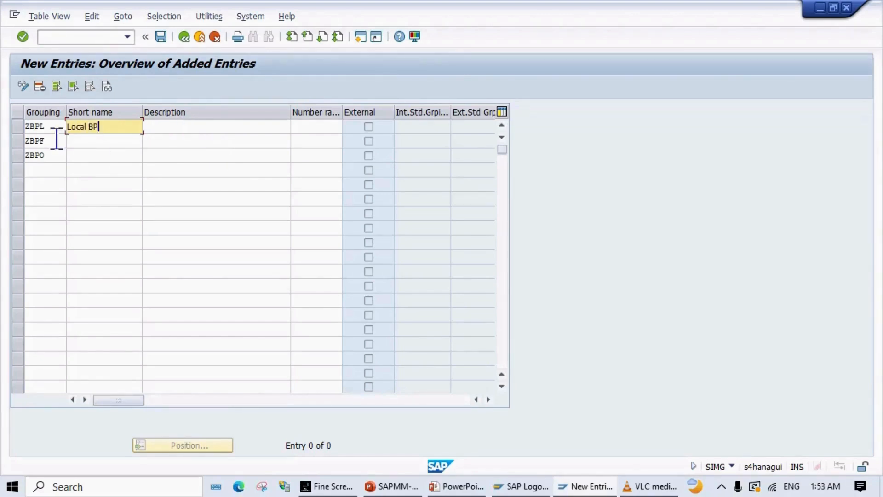
{"action": "left_click", "coordinate": [78, 140]}
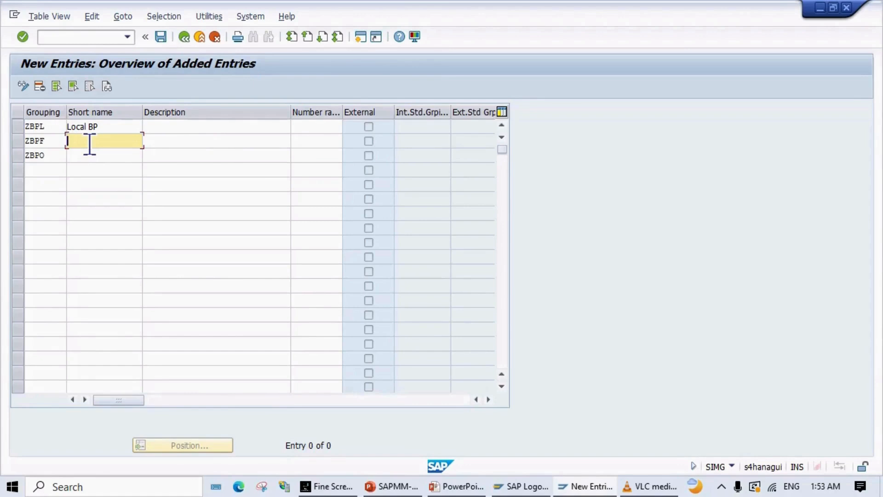
{"action": "type", "text": "f"}
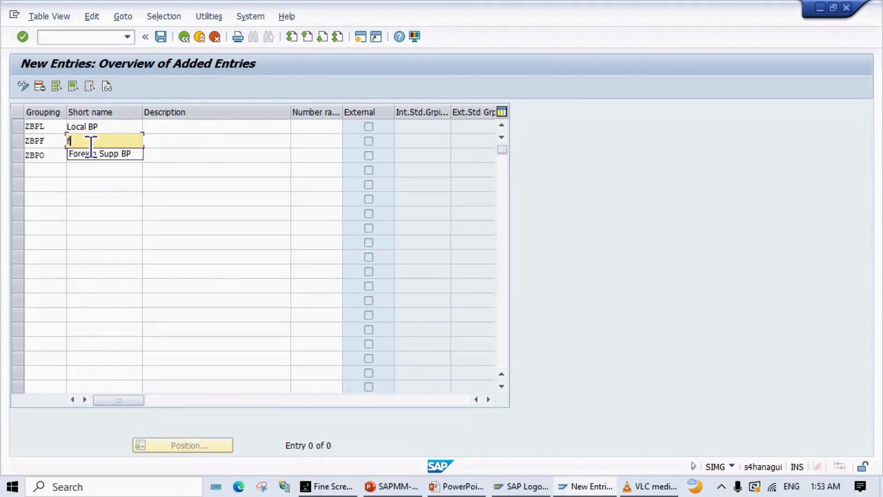
{"action": "left_click", "coordinate": [87, 127]}
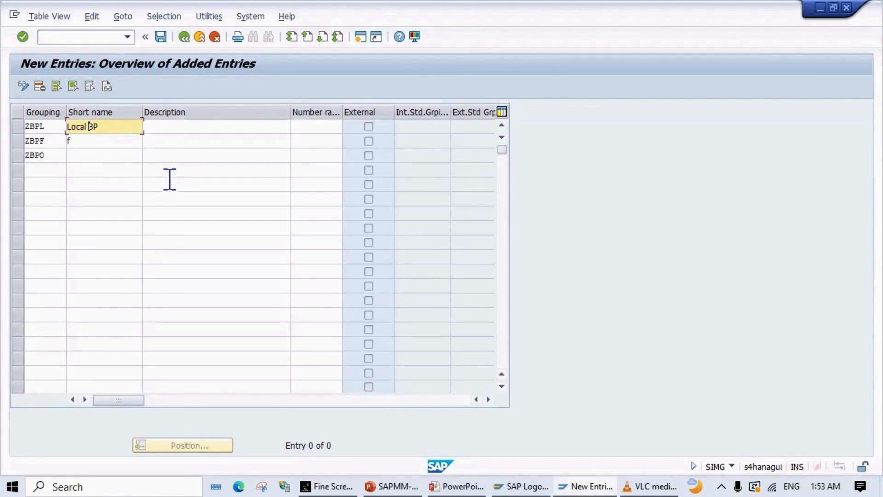
{"action": "type", "text": "sUPPLI"}
{"action": "key", "text": "BackSpace"}
{"action": "key", "text": "BackSpace"}
{"action": "key", "text": "BackSpace"}
{"action": "key", "text": "BackSpace"}
{"action": "key", "text": "BackSpace"}
{"action": "key", "text": "BackSpace"}
{"action": "type", "text": "supp"}
Step: Fill ZBPF and ZBPO short names with 'Foreign Supp BP' and 'OT Supp BP' from input history
{"action": "left_click", "coordinate": [106, 143]}
{"action": "key", "text": "BackSpace"}
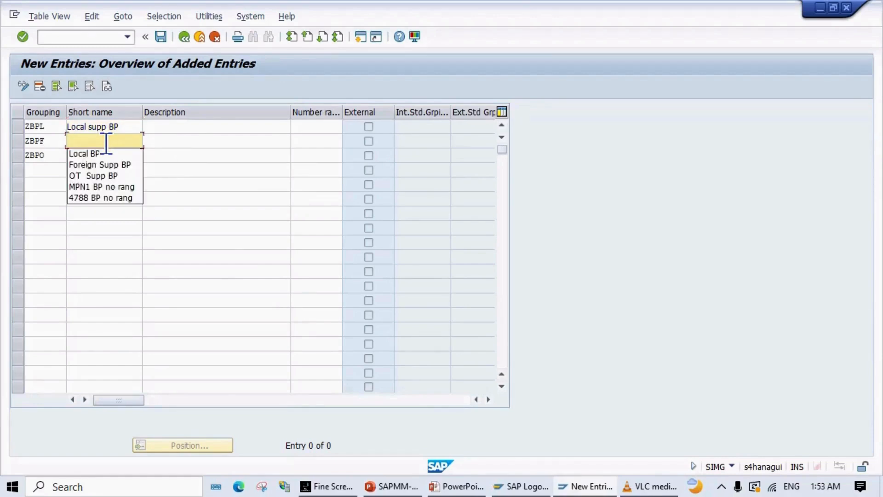
{"action": "type", "text": "f"}
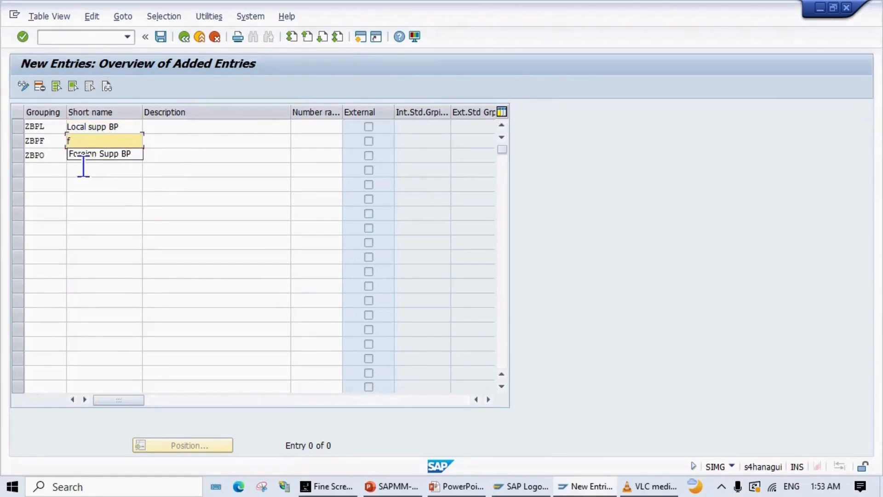
{"action": "left_click", "coordinate": [88, 154]}
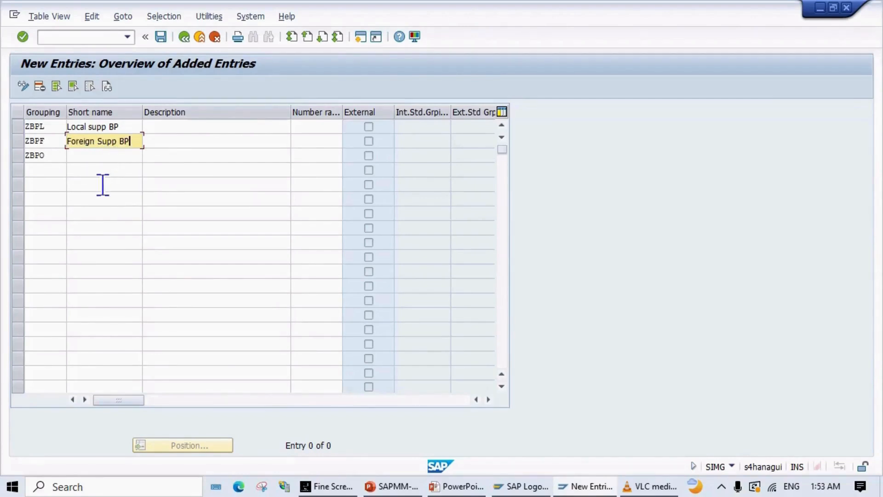
{"action": "left_click", "coordinate": [90, 161]}
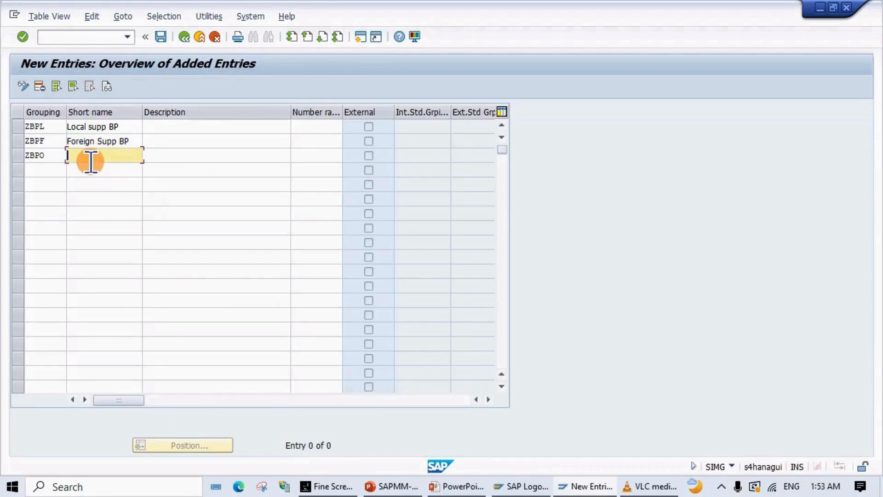
{"action": "type", "text": "ot"}
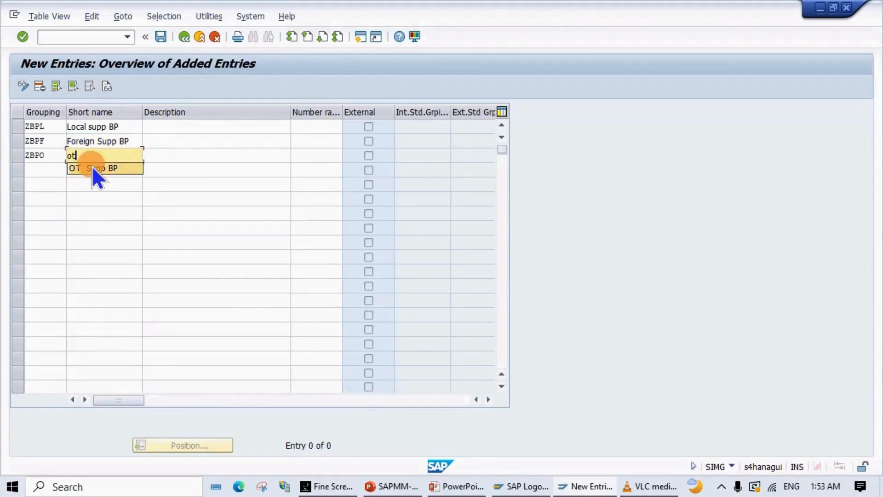
{"action": "left_click", "coordinate": [92, 167]}
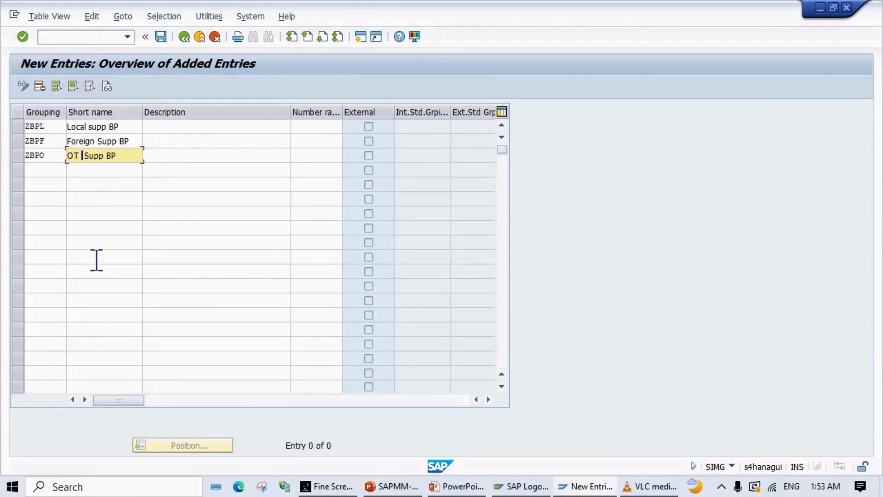
Step: Trim the extra space from 'OT Supp BP', then describe ZBPL and ZBPF as 'Local Supplier BP' and 'Foreign Supplier'
{"action": "key", "text": "BackSpace"}
{"action": "left_click", "coordinate": [184, 129]}
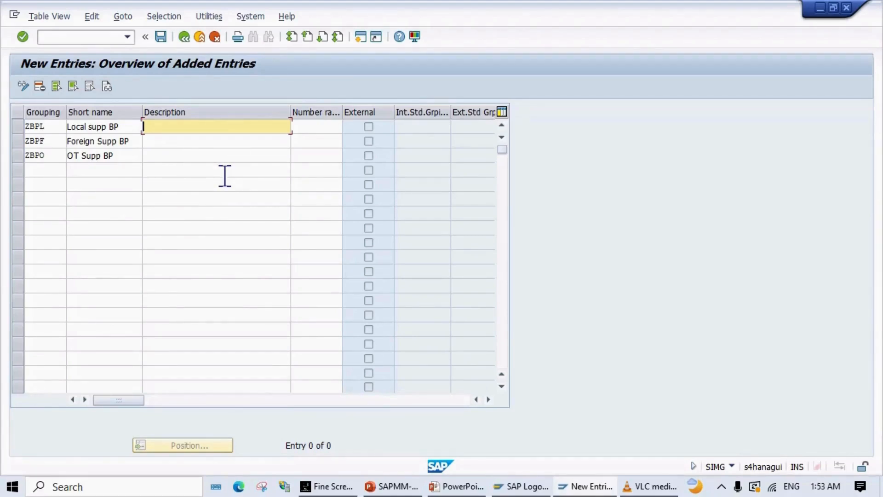
{"action": "type", "text": "Lo"}
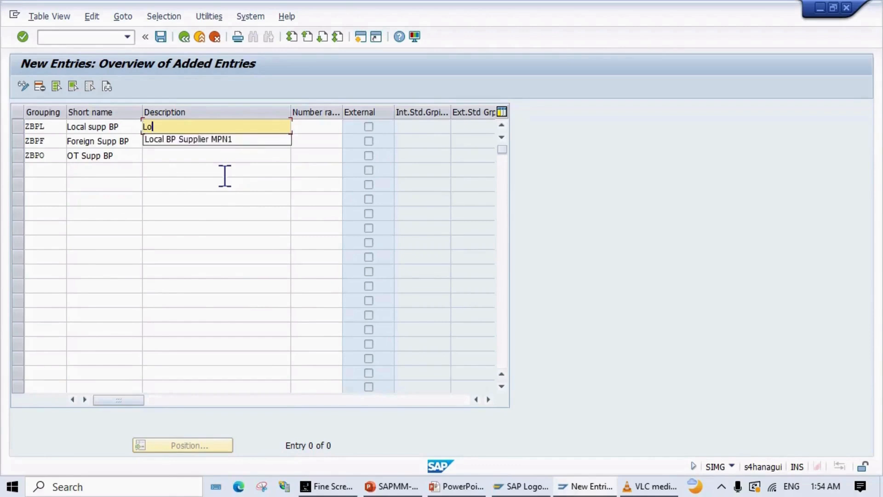
{"action": "type", "text": "cal Supplier "}
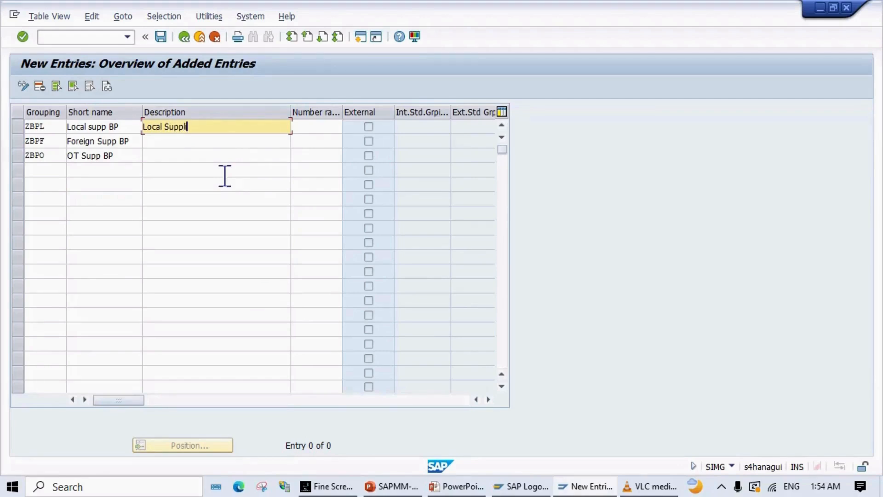
{"action": "type", "text": "BP"}
{"action": "left_click", "coordinate": [207, 141]}
{"action": "type", "text": "F"}
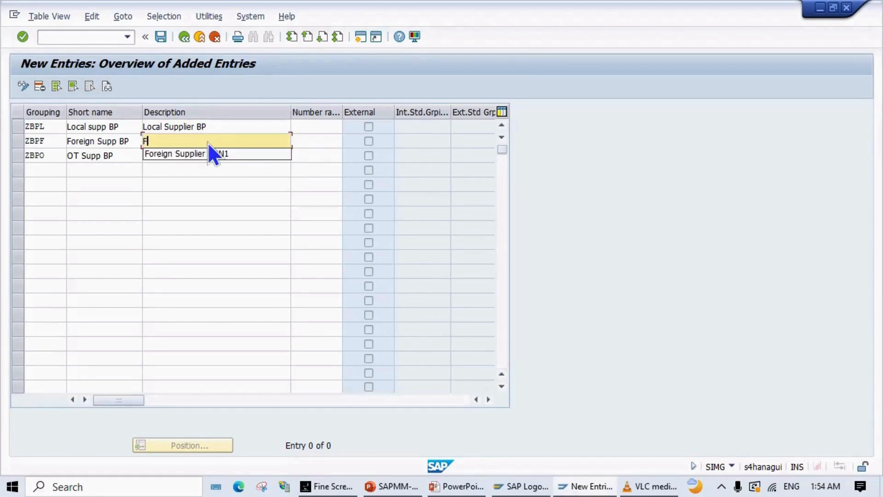
{"action": "type", "text": "oreign Supplier"}
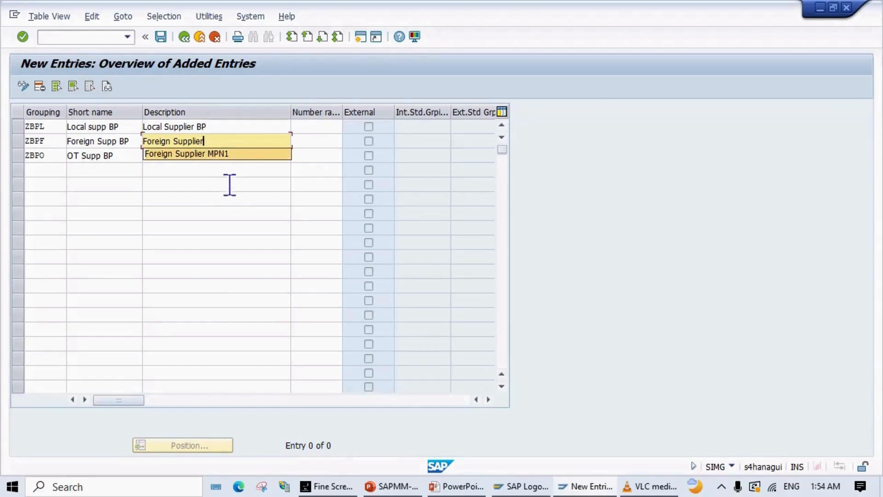
{"action": "left_click", "coordinate": [232, 156]}
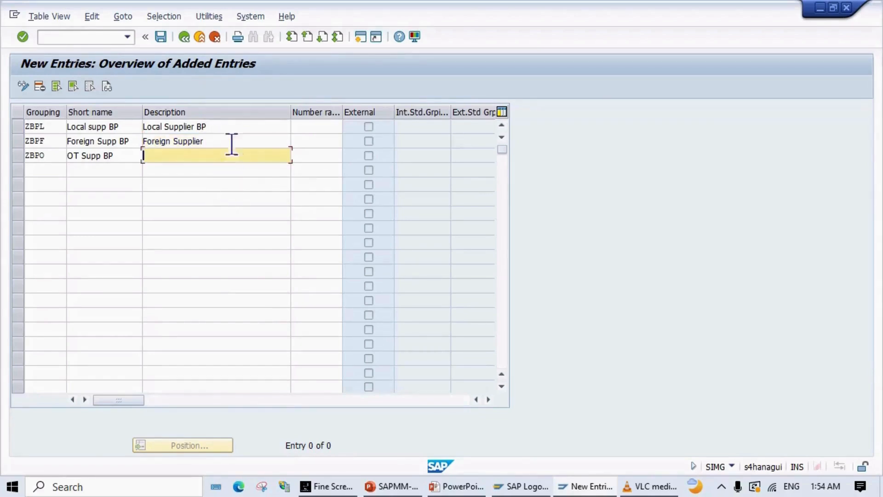
Step: Complete the descriptions as 'Local Supplier BP MPN1' and 'Foreign Supplier BP MPN1'
{"action": "left_click", "coordinate": [231, 127]}
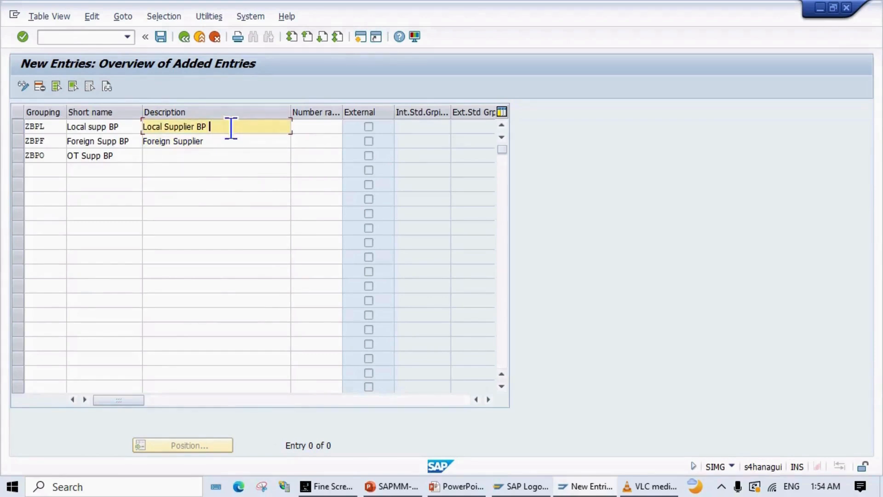
{"action": "type", "text": "MPN1"}
{"action": "left_click", "coordinate": [229, 141]}
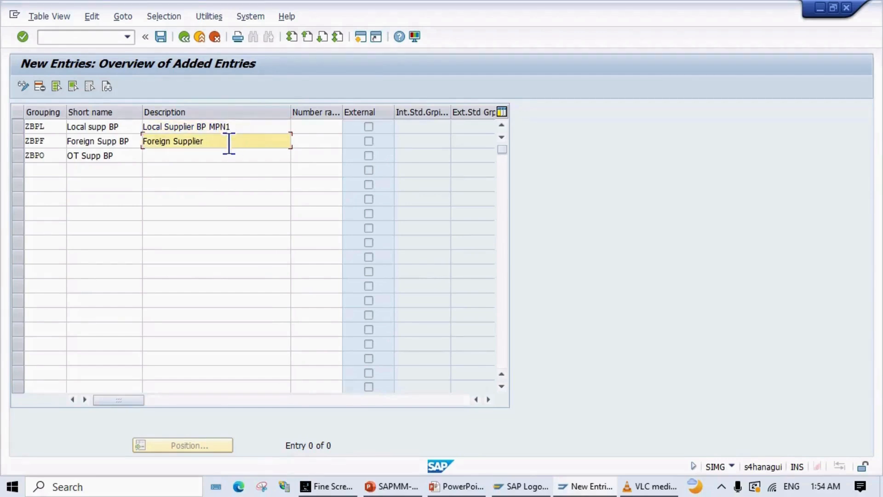
{"action": "type", "text": "bp"}
{"action": "key", "text": "BackSpace"}
{"action": "key", "text": "BackSpace"}
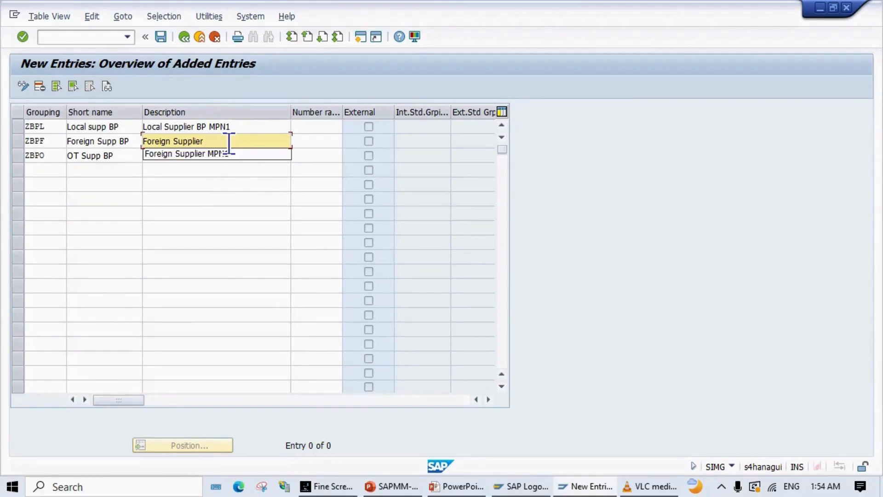
{"action": "type", "text": "BP MPN1"}
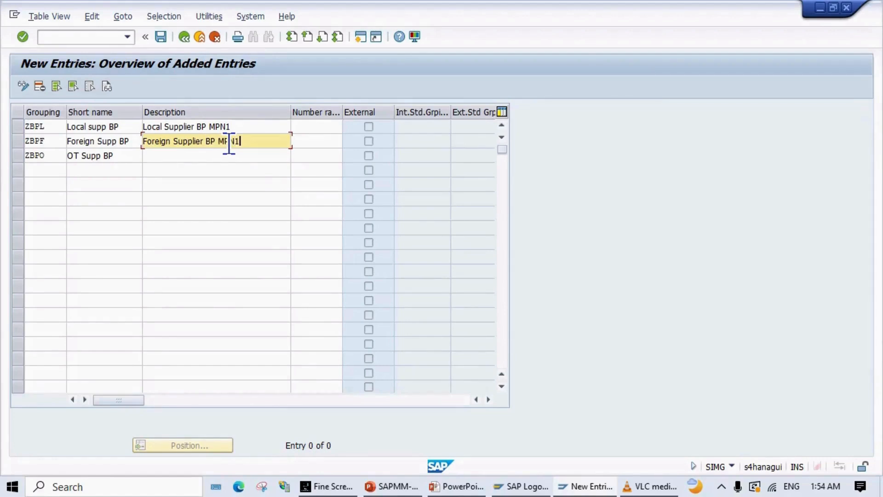
Step: Set the ZBPO description to 'One-Time Supplier MPN1' from the input history
{"action": "left_click", "coordinate": [218, 160]}
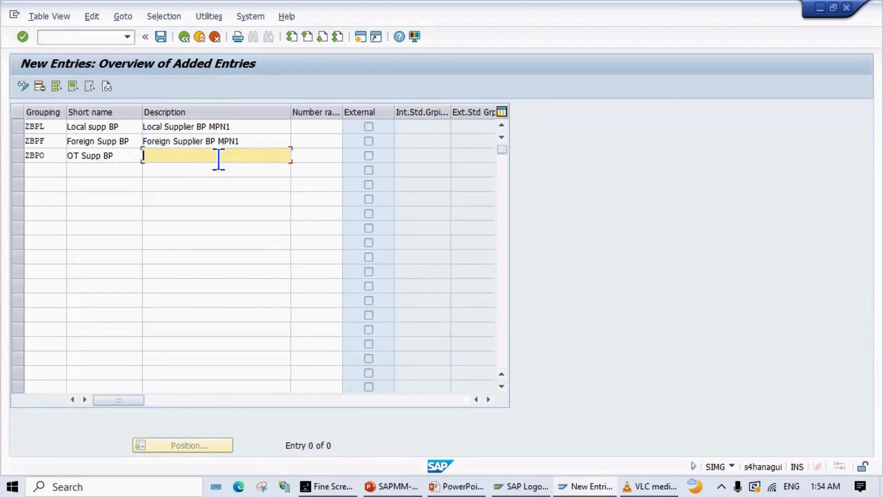
{"action": "type", "text": "One"}
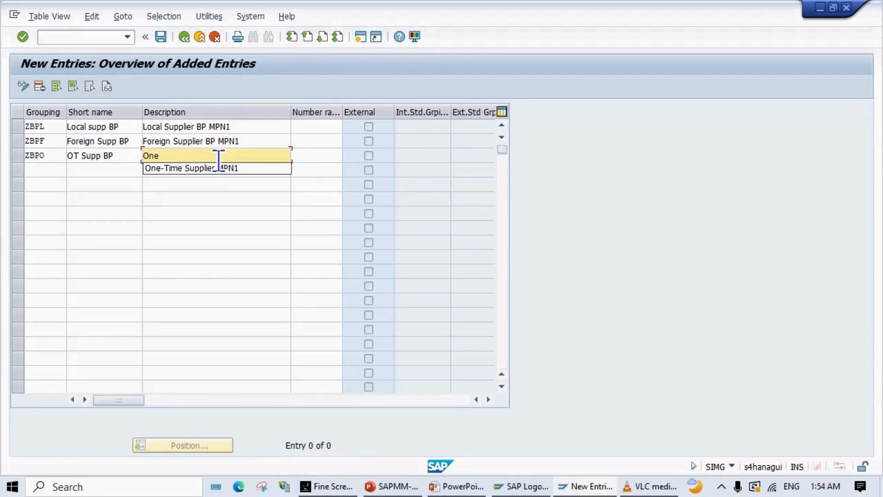
{"action": "left_click", "coordinate": [216, 174]}
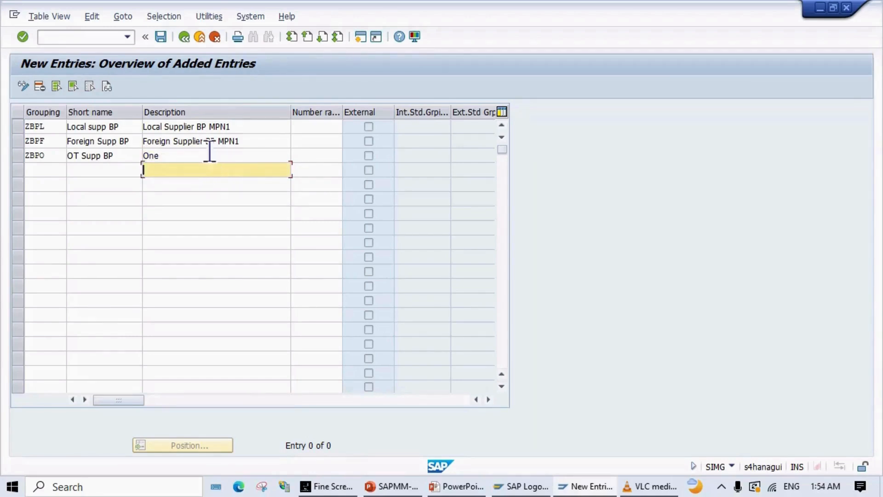
{"action": "left_click", "coordinate": [210, 152]}
{"action": "key", "text": "BackSpace"}
{"action": "key", "text": "BackSpace"}
{"action": "key", "text": "BackSpace"}
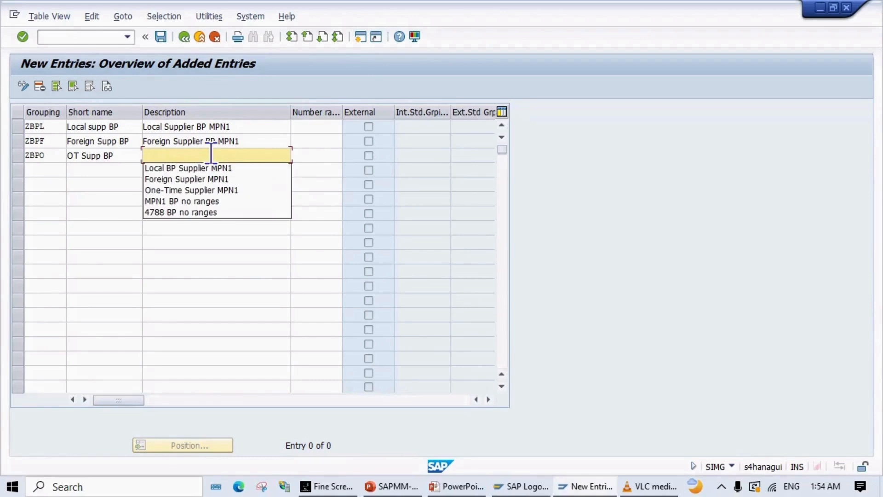
{"action": "left_click", "coordinate": [206, 182]}
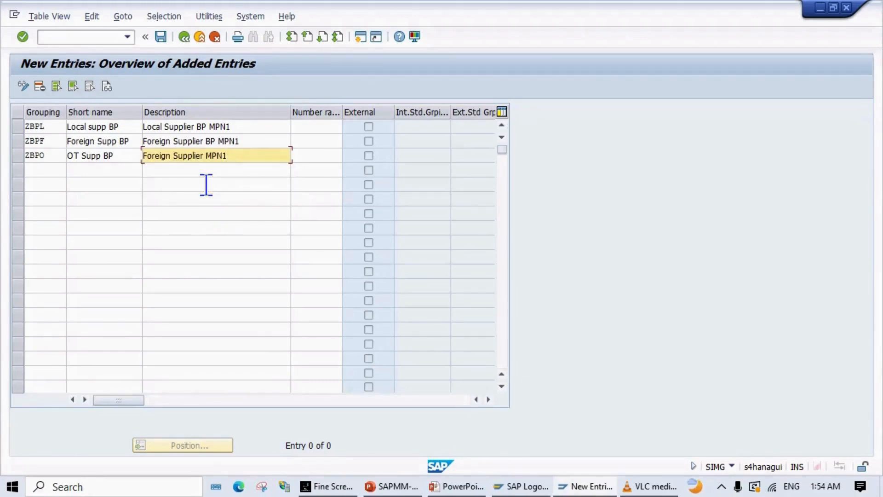
{"action": "key", "text": "BackSpace"}
{"action": "key", "text": "BackSpace"}
{"action": "key", "text": "BackSpace"}
{"action": "key", "text": "BackSpace"}
{"action": "key", "text": "BackSpace"}
{"action": "key", "text": "BackSpace"}
{"action": "key", "text": "BackSpace"}
{"action": "key", "text": "BackSpace"}
{"action": "key", "text": "BackSpace"}
{"action": "key", "text": "BackSpace"}
{"action": "key", "text": "BackSpace"}
{"action": "key", "text": "BackSpace"}
{"action": "key", "text": "BackSpace"}
{"action": "key", "text": "BackSpace"}
{"action": "key", "text": "BackSpace"}
{"action": "key", "text": "BackSpace"}
{"action": "key", "text": "BackSpace"}
{"action": "key", "text": "BackSpace"}
{"action": "key", "text": "BackSpace"}
{"action": "key", "text": "BackSpace"}
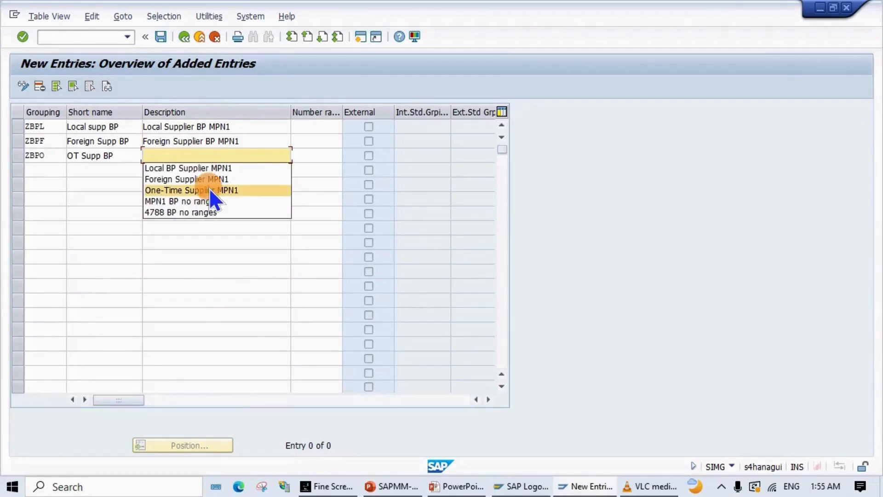
{"action": "left_click", "coordinate": [209, 189]}
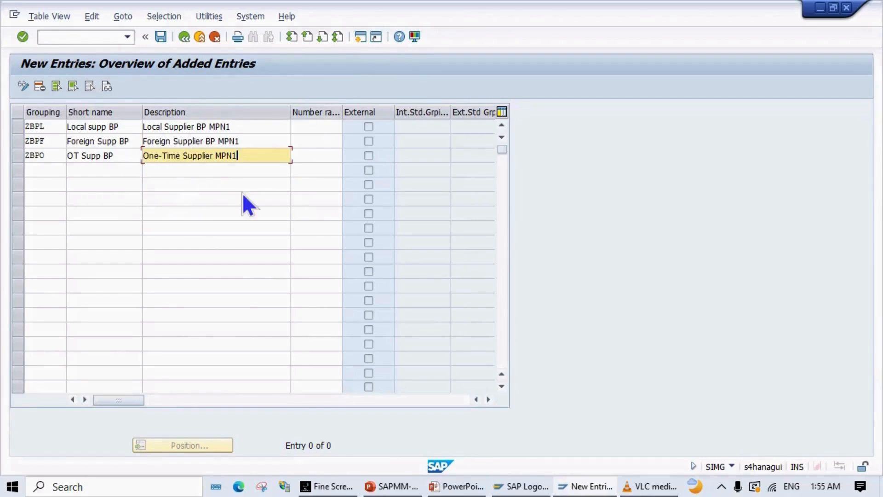
Step: Enter number ranges BL, BF and BO for ZBPL, ZBPF and ZBPO via the search-help suggestions
{"action": "left_click", "coordinate": [304, 127]}
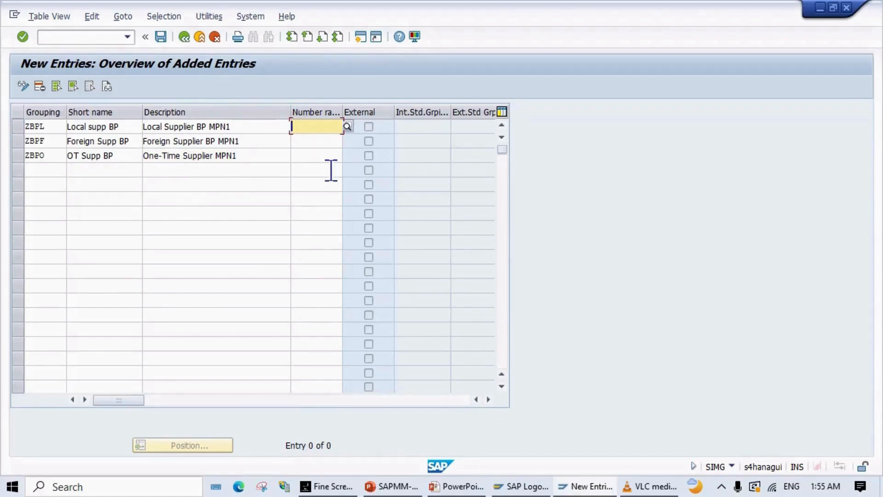
{"action": "type", "text": "B"}
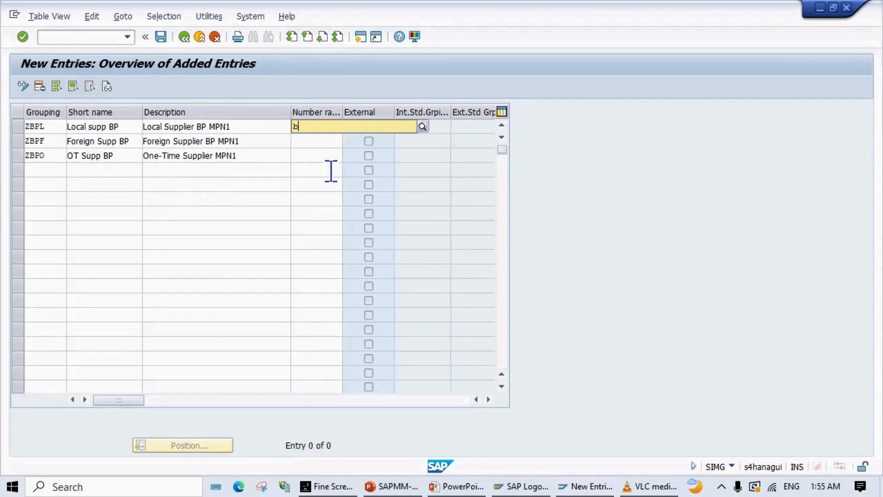
{"action": "key", "text": "BackSpace"}
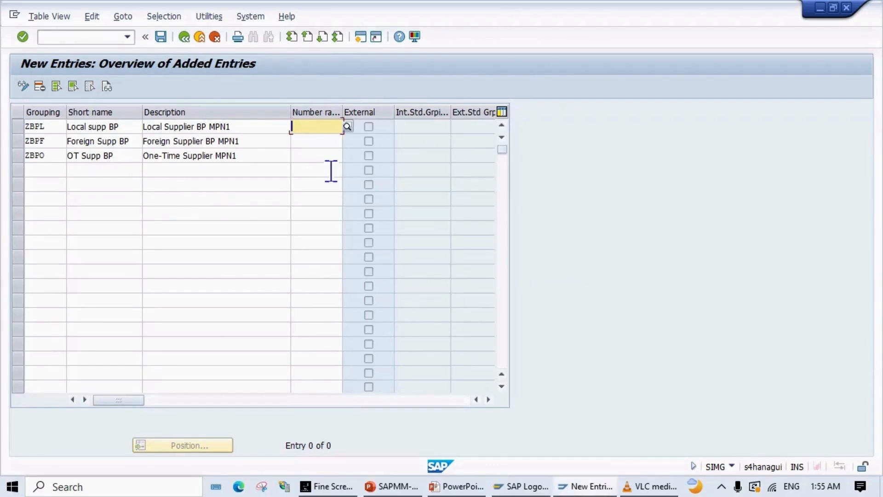
{"action": "type", "text": "BL"}
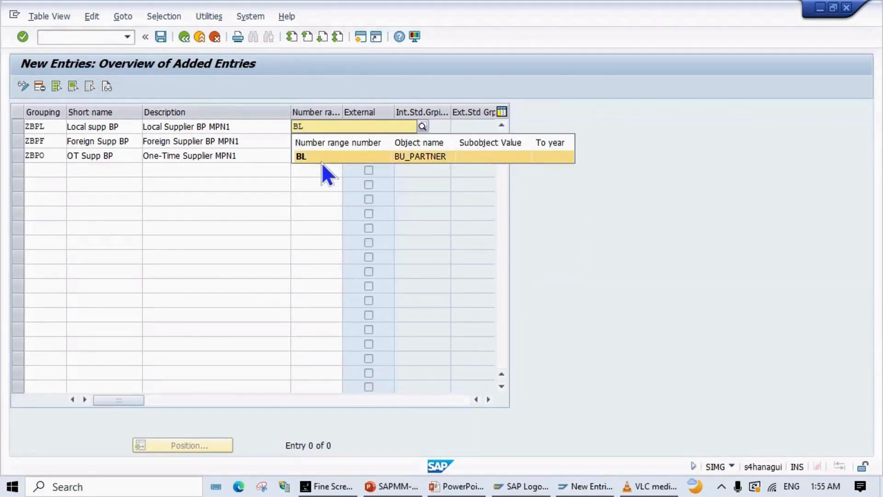
{"action": "left_click", "coordinate": [322, 161]}
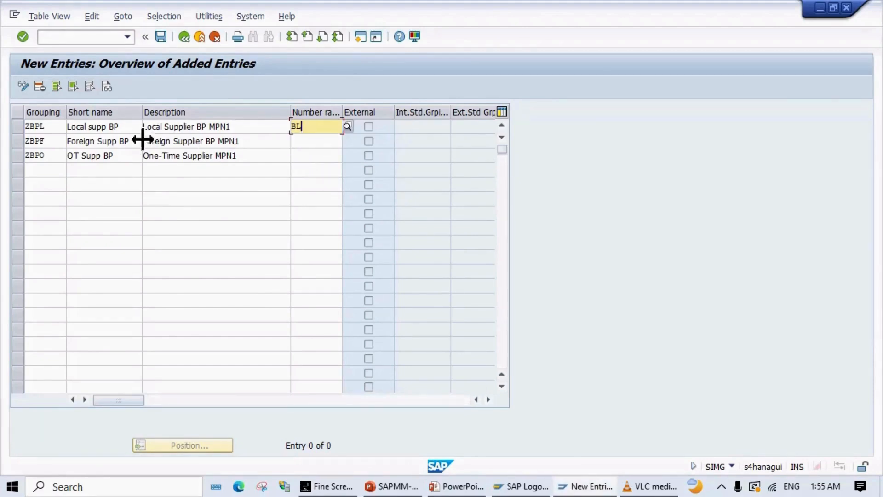
{"action": "left_click", "coordinate": [310, 142]}
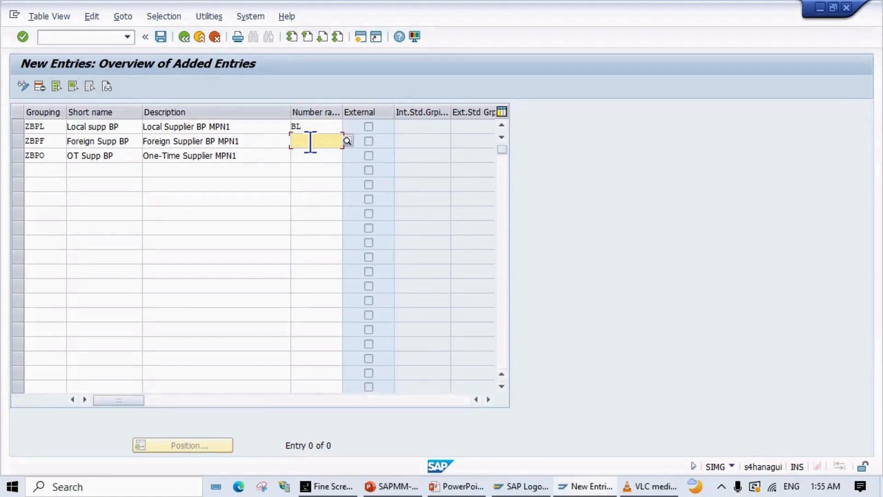
{"action": "type", "text": "BF"}
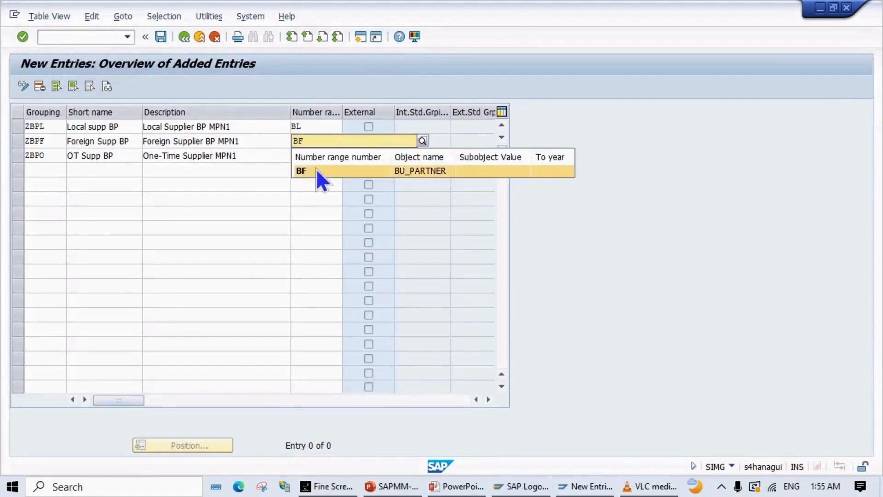
{"action": "left_click", "coordinate": [316, 170]}
{"action": "left_click", "coordinate": [313, 155]}
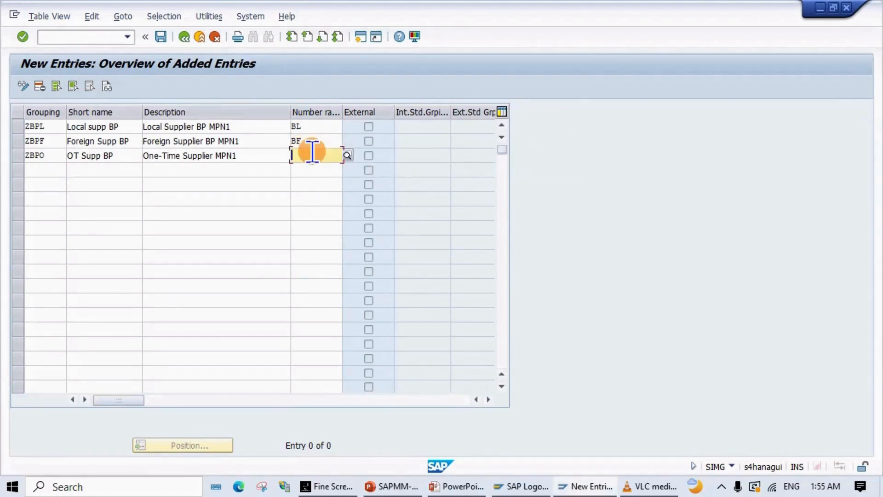
{"action": "type", "text": "BO"}
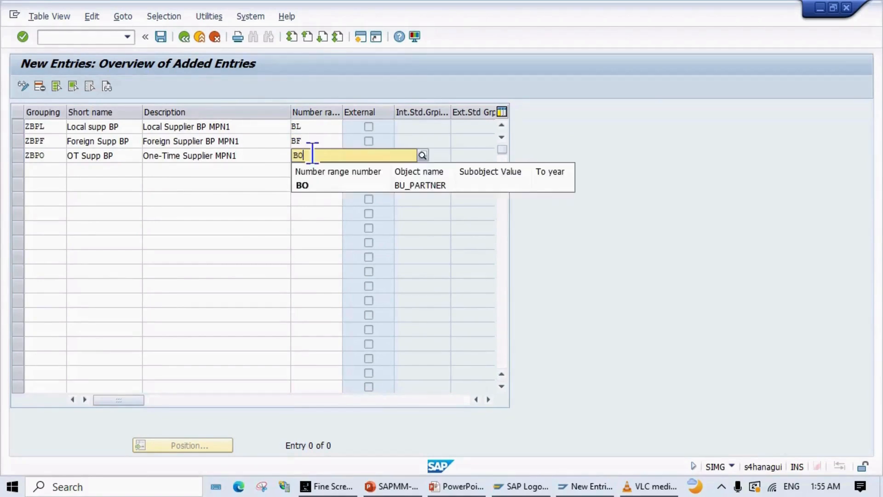
{"action": "left_click", "coordinate": [307, 184]}
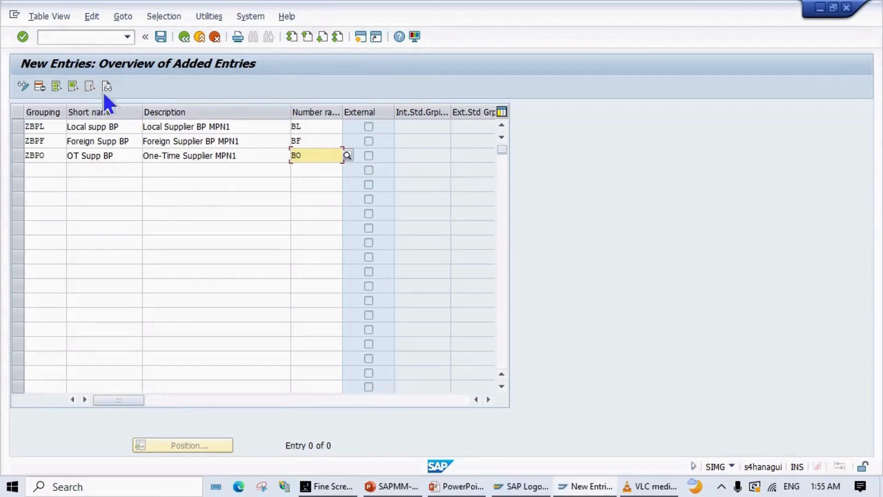
Step: Save the groupings under the customizing request and return to the PowerPoint slide show
{"action": "left_click", "coordinate": [157, 35]}
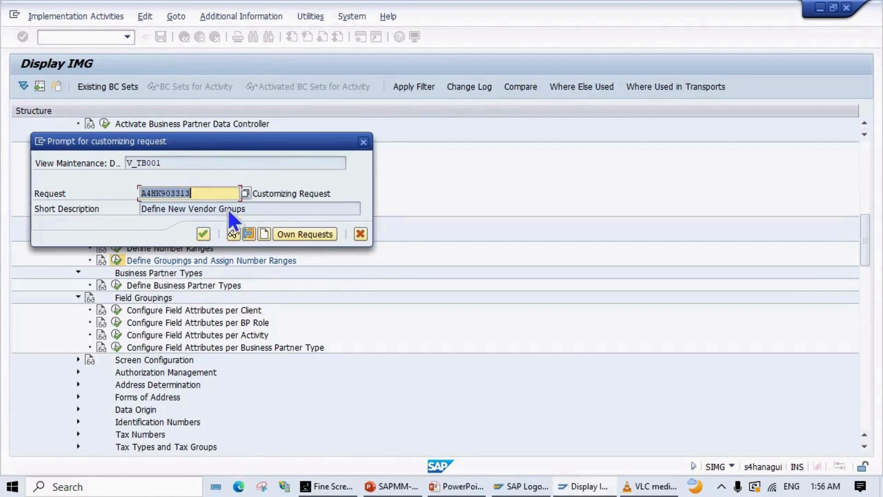
{"action": "left_click", "coordinate": [205, 233]}
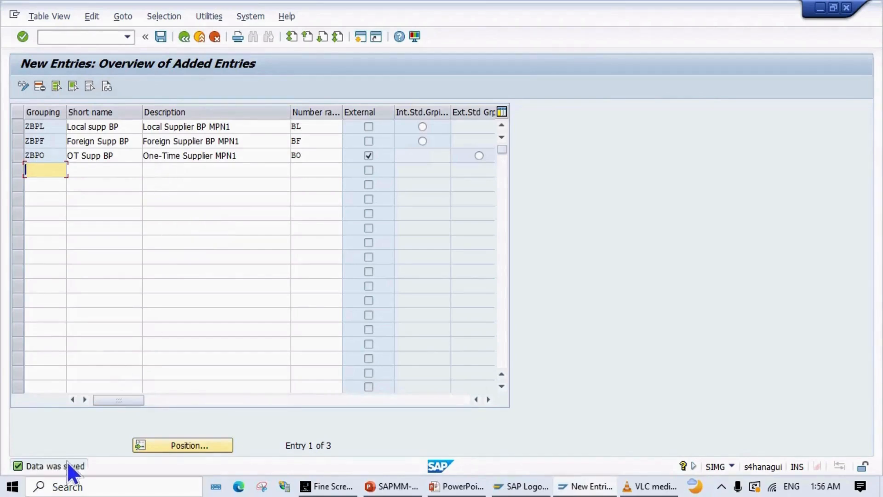
{"action": "key", "text": "alt+Tab"}
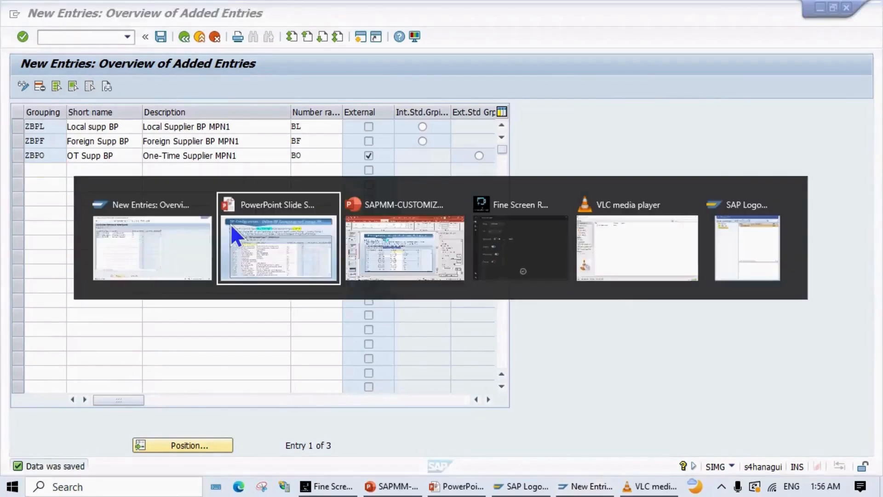
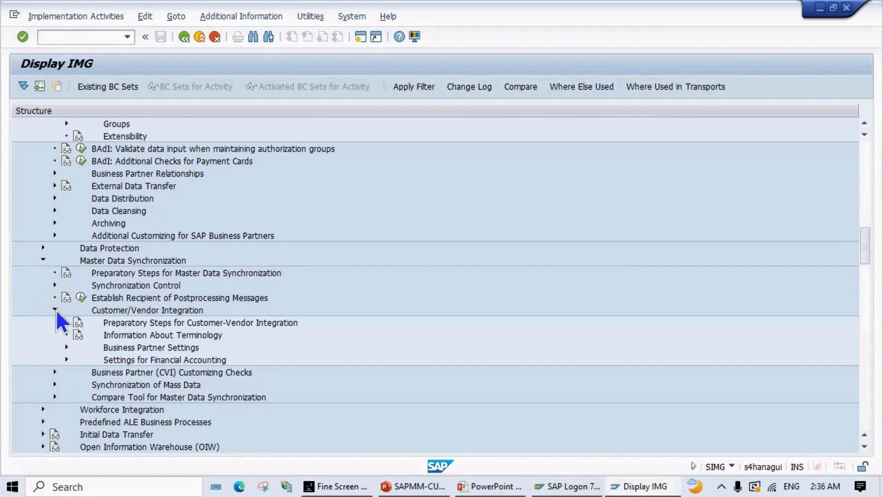
Step: Drill into Business Partner Settings > Vendor Integration > Field Assignment and run Define Number Assignment for Direction BP to Vendor
{"action": "scroll", "coordinate": [82, 326], "scroll_direction": "down", "scroll_amount": 3}
{"action": "scroll", "coordinate": [84, 330], "scroll_direction": "down", "scroll_amount": 1}
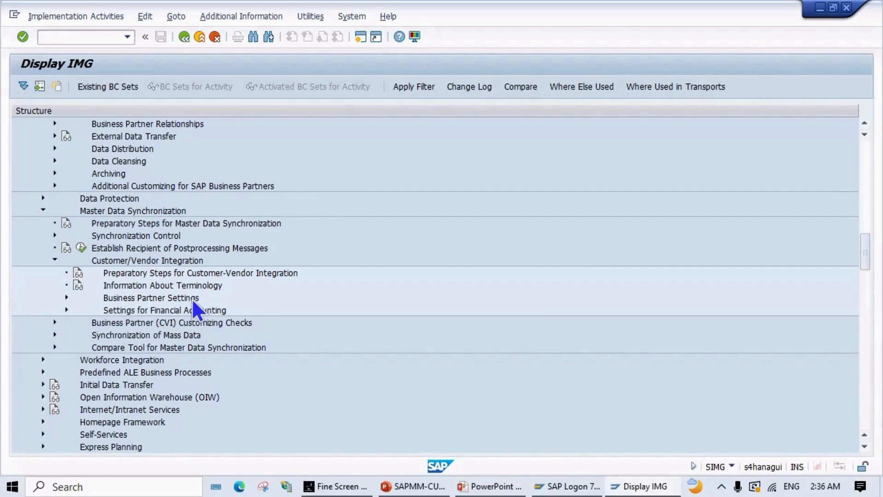
{"action": "left_click", "coordinate": [67, 297]}
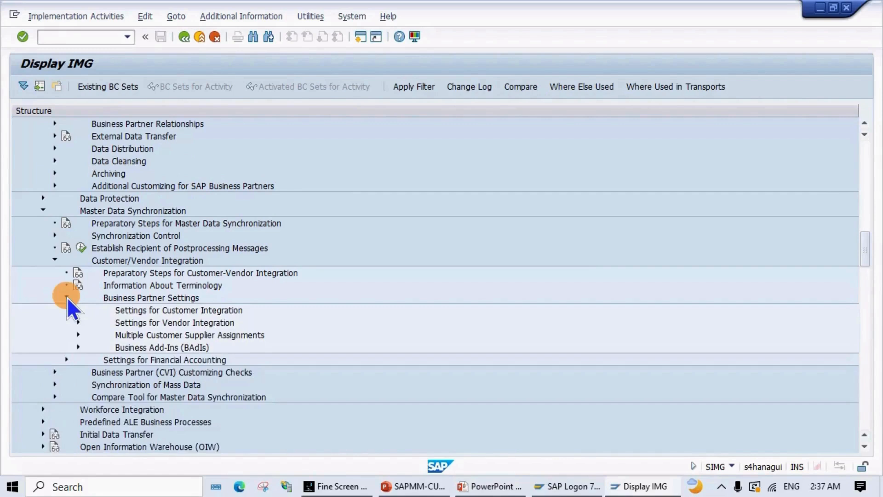
{"action": "scroll", "coordinate": [67, 297], "scroll_direction": "down", "scroll_amount": 2}
{"action": "scroll", "coordinate": [67, 297], "scroll_direction": "down", "scroll_amount": 1}
{"action": "scroll", "coordinate": [69, 295], "scroll_direction": "down", "scroll_amount": 1}
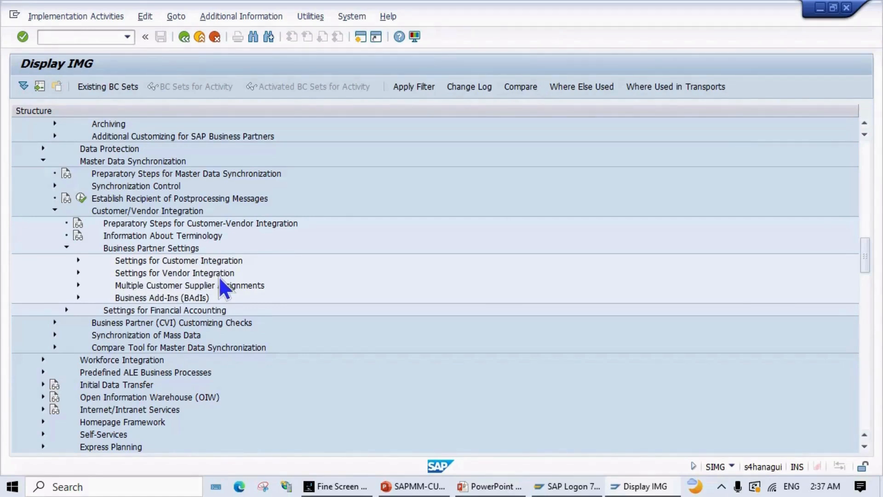
{"action": "left_click", "coordinate": [79, 272]}
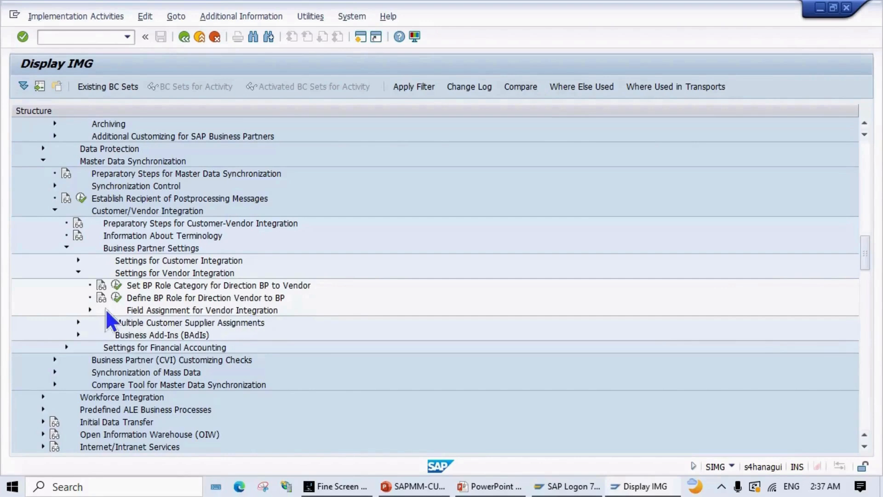
{"action": "left_click", "coordinate": [91, 310]}
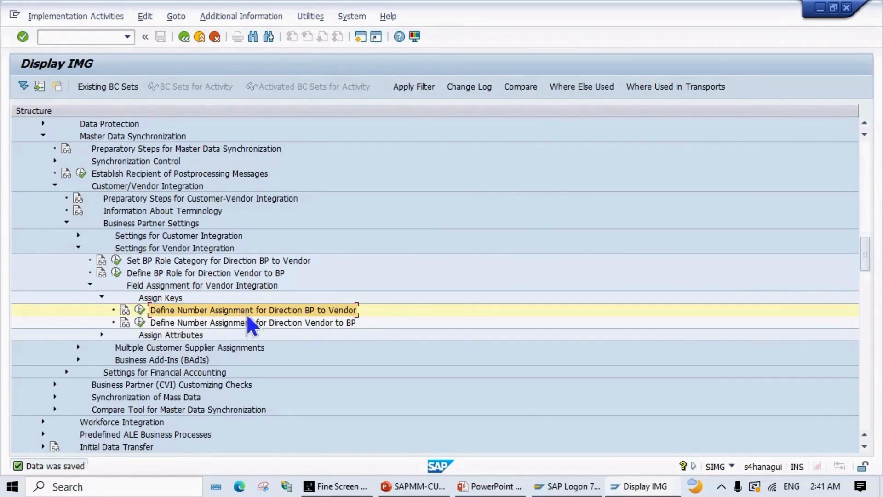
{"action": "left_click", "coordinate": [140, 310]}
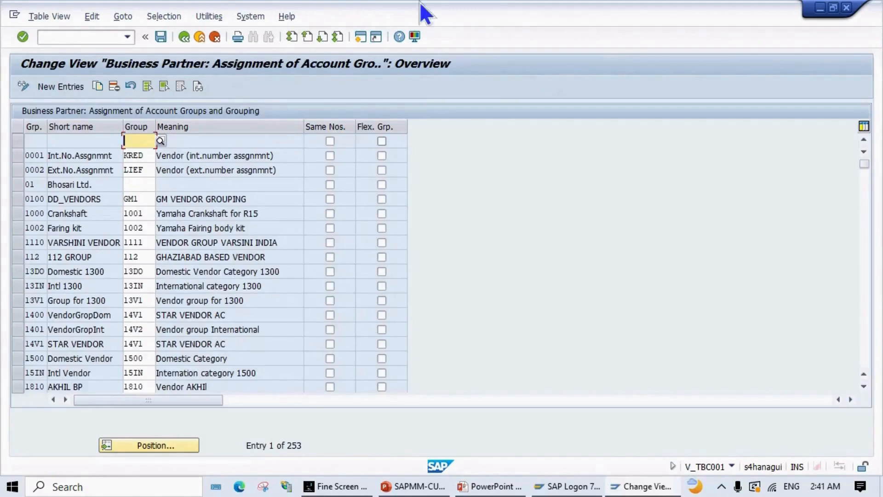
Step: Add new entries pairing groupings ZBPL, ZBPF, ZBPO with account groups ZMPL, ZMPF, ZMPO
{"action": "left_click", "coordinate": [65, 87]}
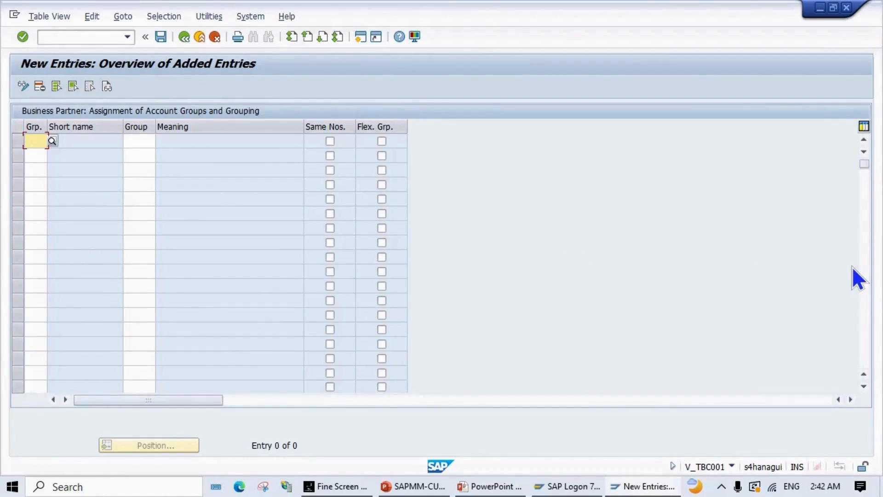
{"action": "type", "text": "Z"}
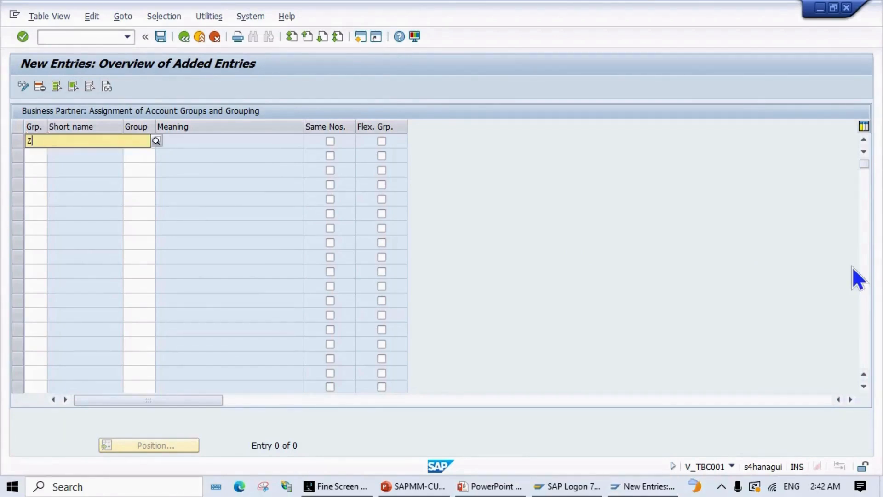
{"action": "type", "text": "BPL"}
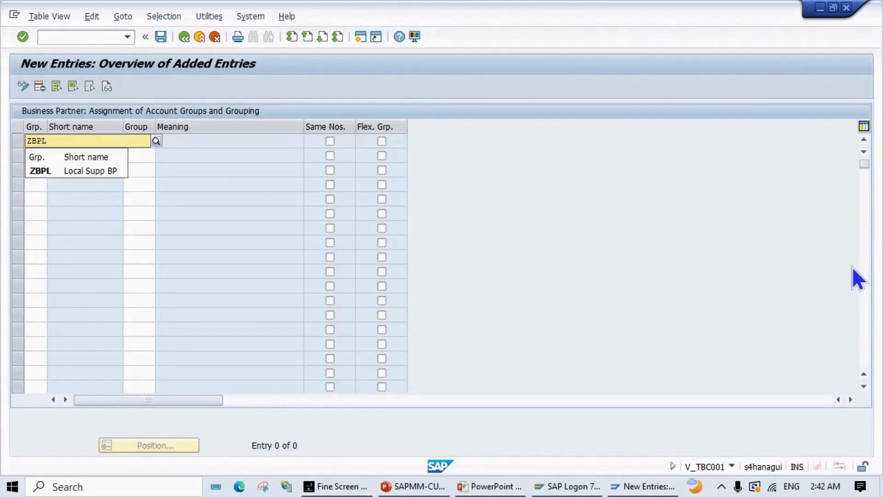
{"action": "key", "text": "Tab"}
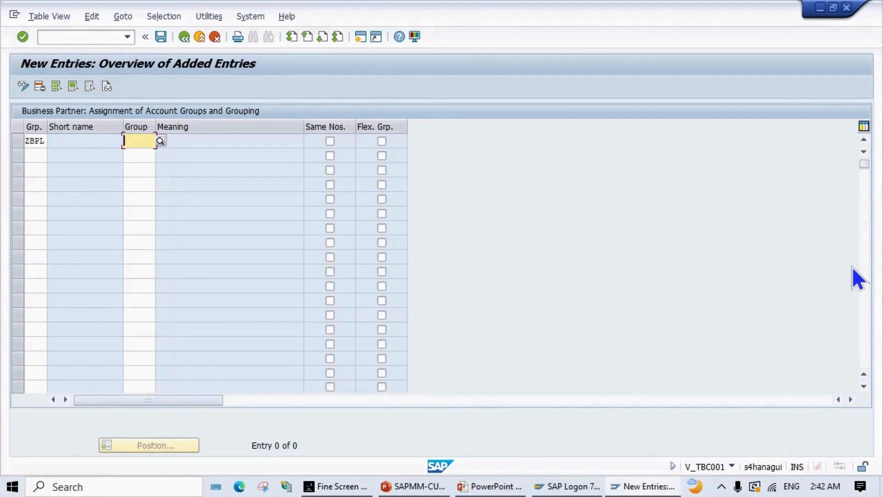
{"action": "type", "text": "Z"}
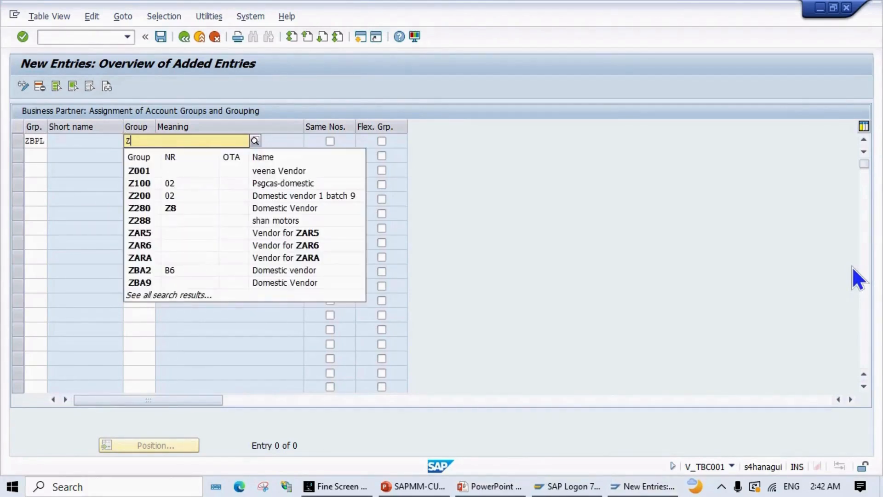
{"action": "type", "text": "MPL"}
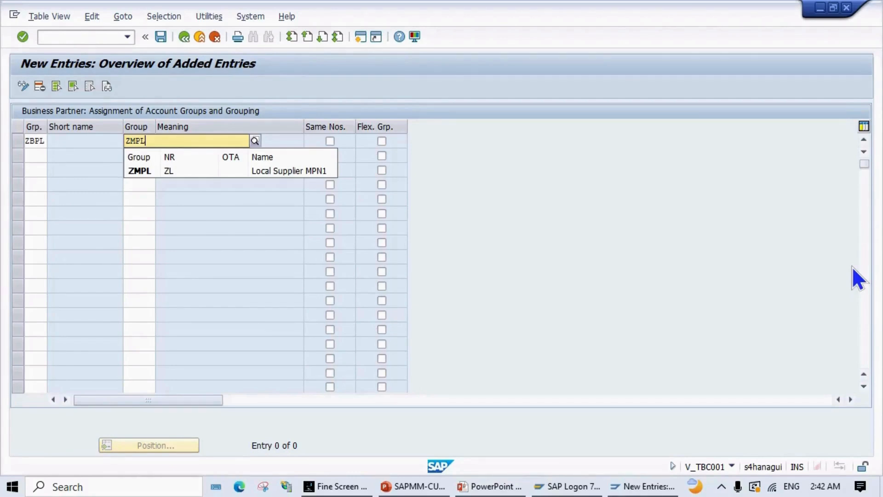
{"action": "key", "text": "Return"}
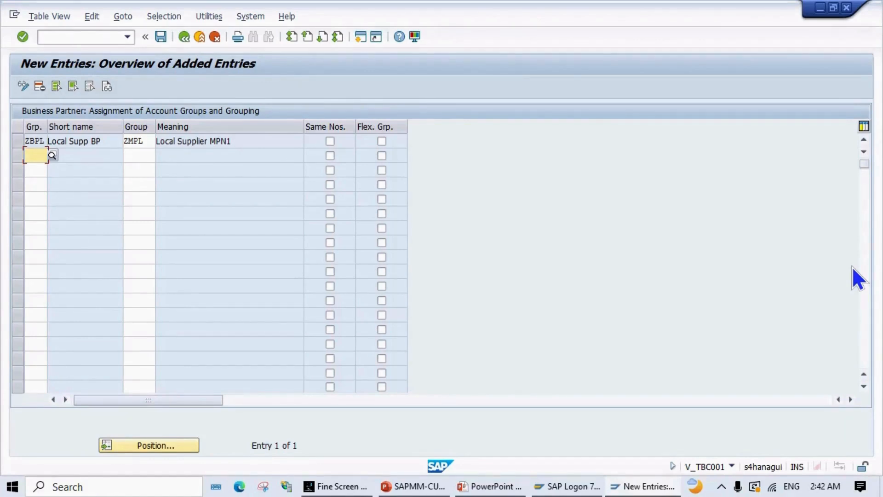
{"action": "type", "text": "Z"}
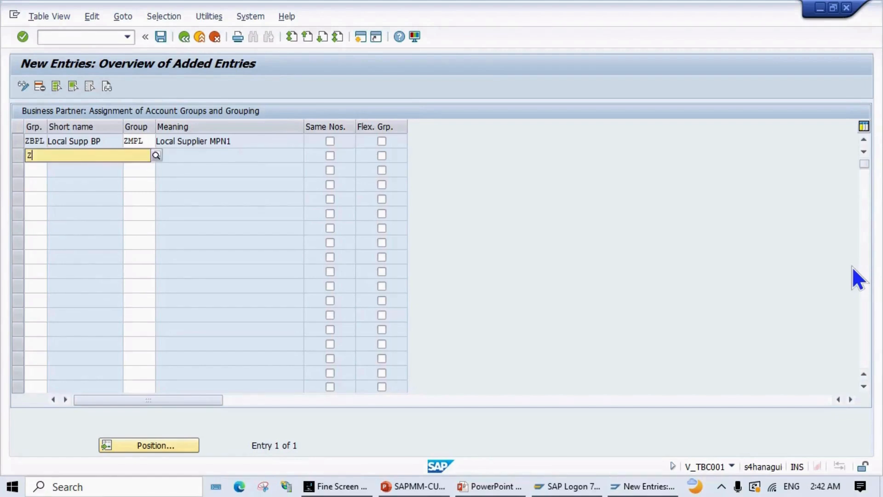
{"action": "type", "text": "BPF"}
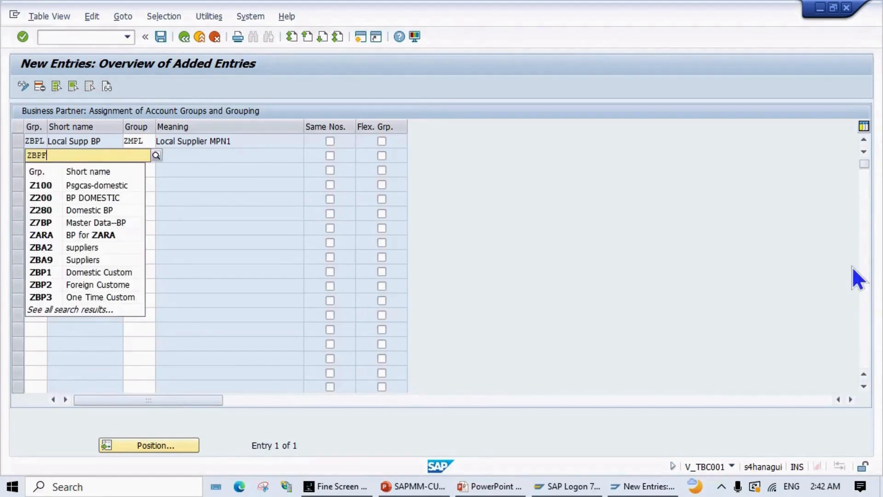
{"action": "key", "text": "Tab"}
{"action": "type", "text": "Z"}
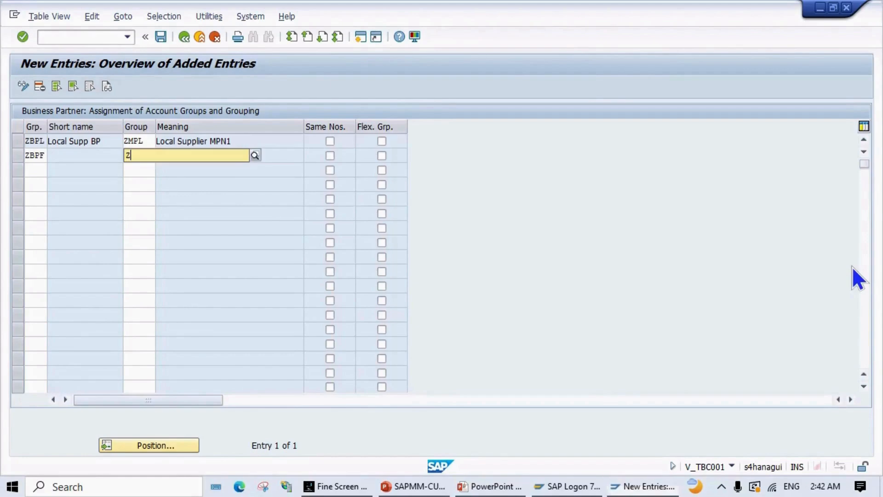
{"action": "type", "text": "MFF"}
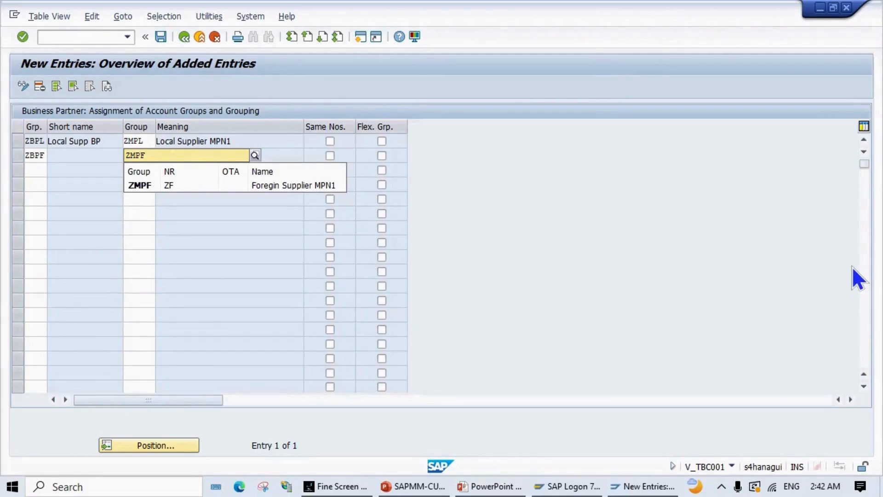
{"action": "key", "text": "Return"}
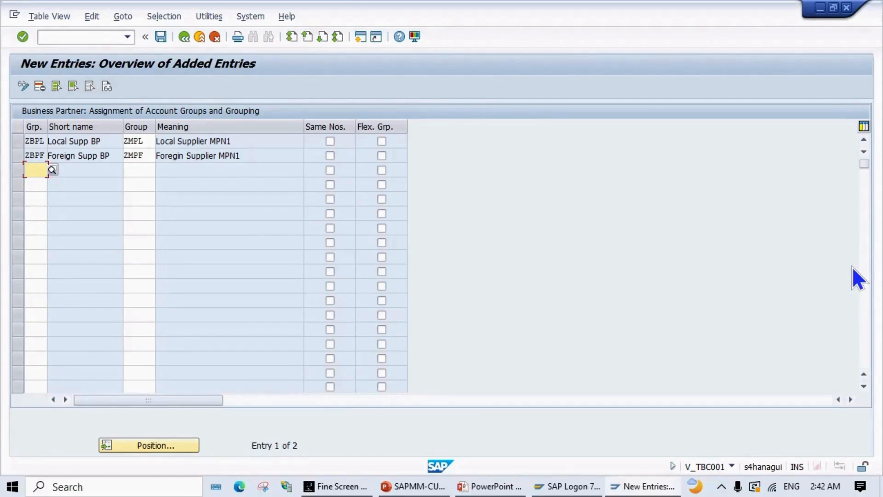
{"action": "type", "text": "Z"}
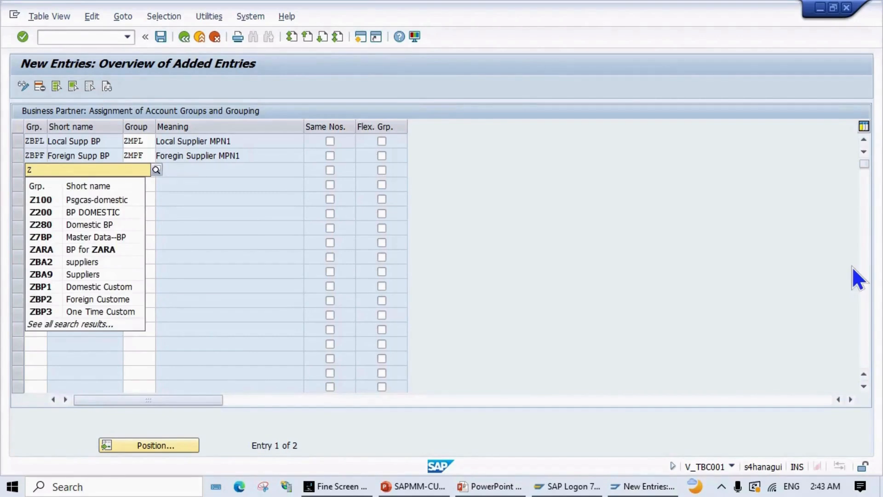
{"action": "type", "text": "B"}
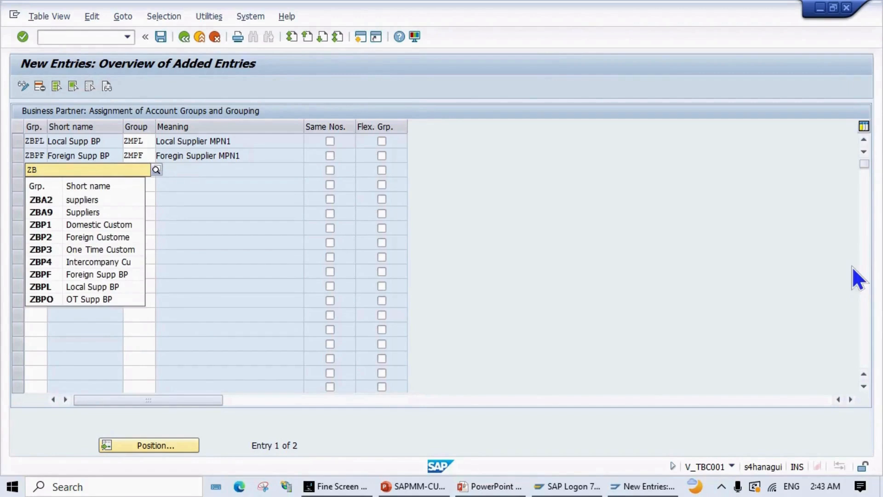
{"action": "type", "text": "PO"}
{"action": "key", "text": "Tab"}
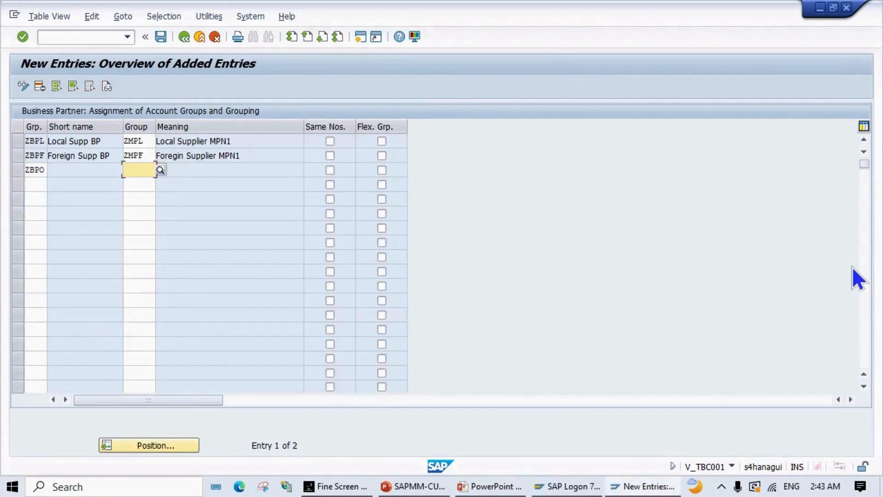
{"action": "type", "text": "ZMPO"}
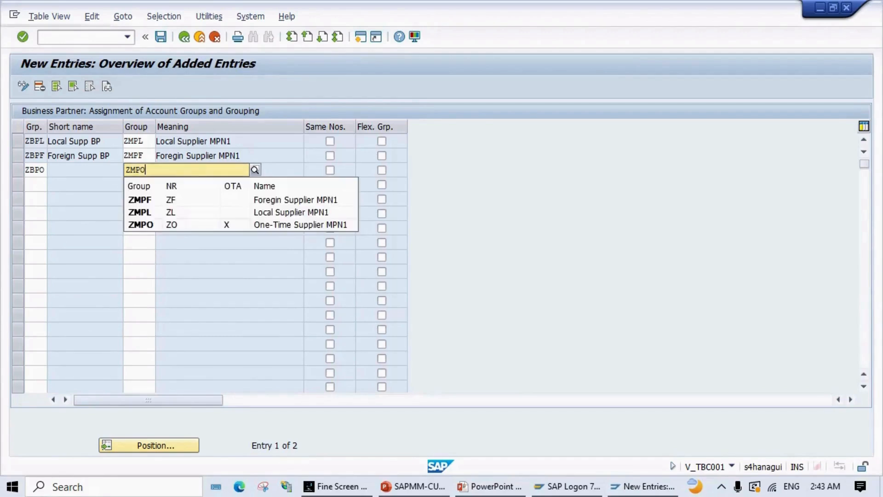
{"action": "key", "text": "Return"}
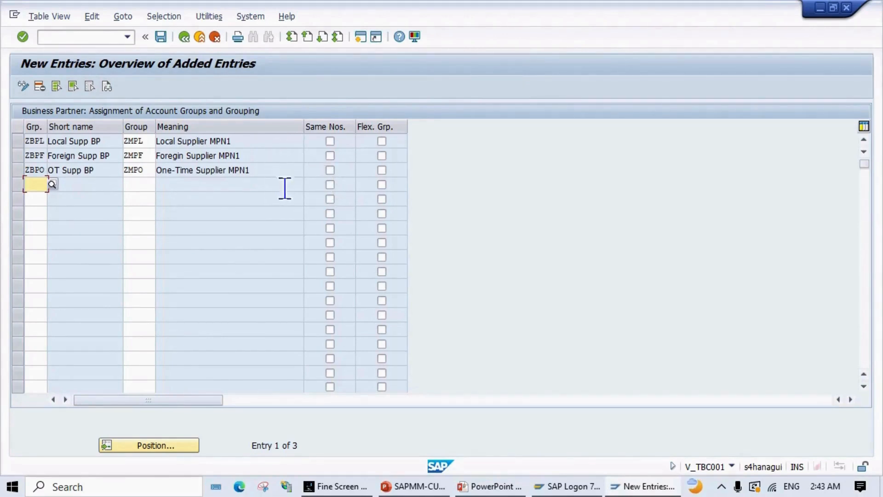
Step: Tick Same Nos. for ZBPO and save the assignments under the customizing request
{"action": "left_click", "coordinate": [330, 170]}
{"action": "left_click", "coordinate": [161, 37]}
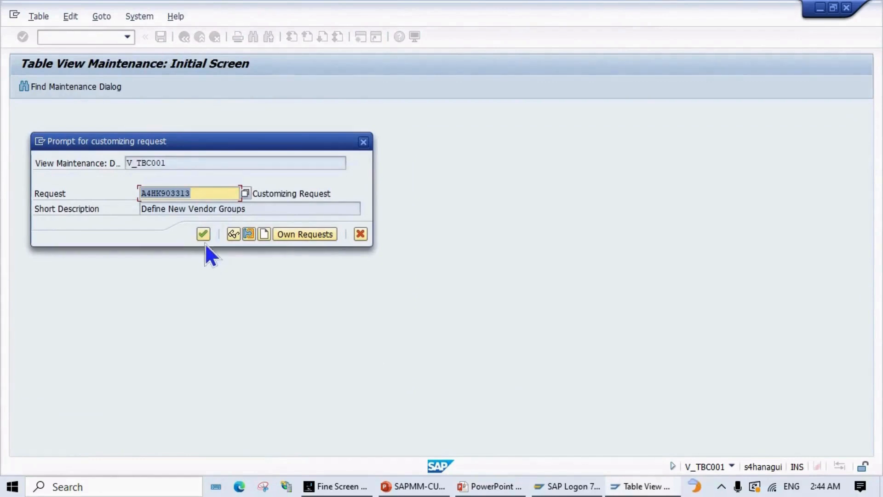
{"action": "left_click", "coordinate": [202, 235]}
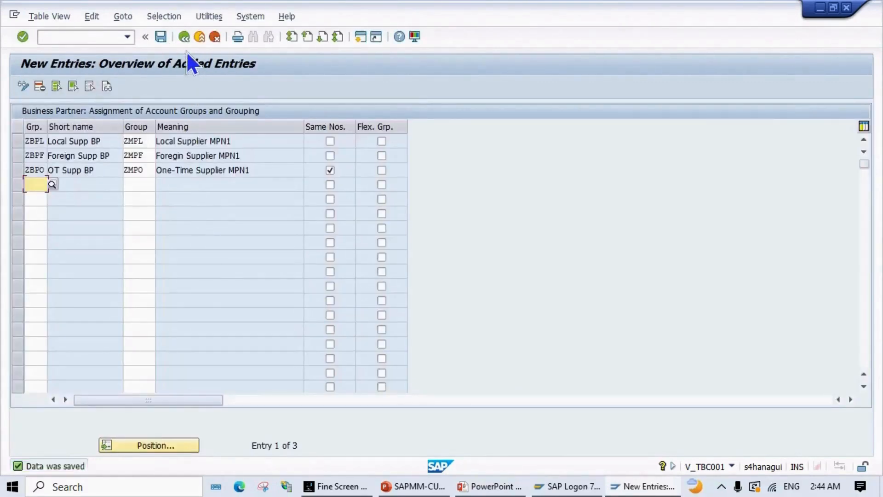
Step: Go back to the IMG tree and advance the slide show to Permissible Partner Roles
{"action": "left_click", "coordinate": [185, 38]}
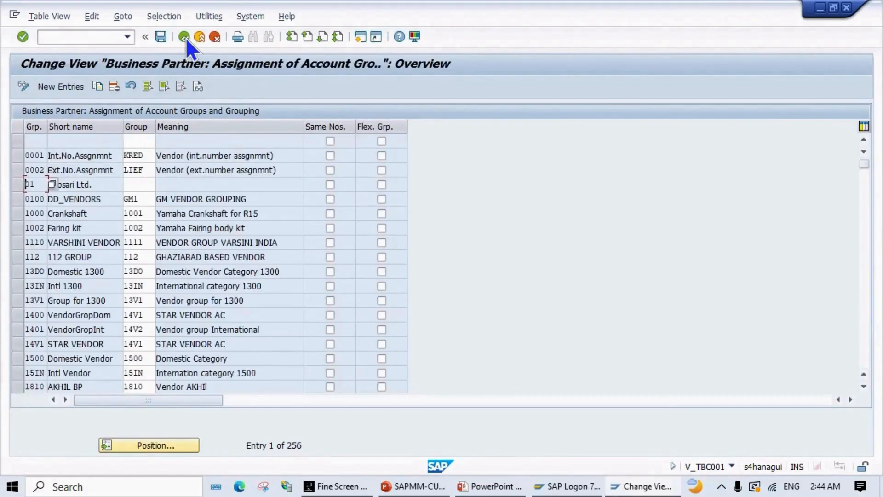
{"action": "left_click", "coordinate": [184, 37]}
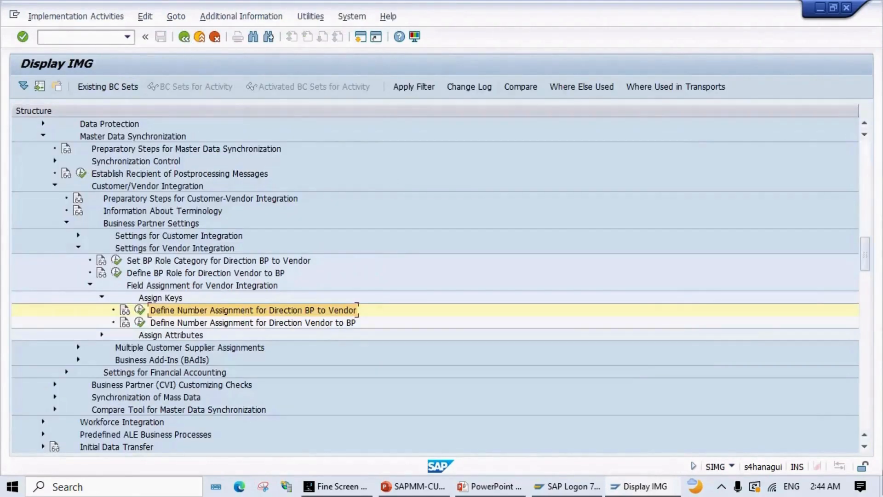
{"action": "key", "text": "alt+Tab"}
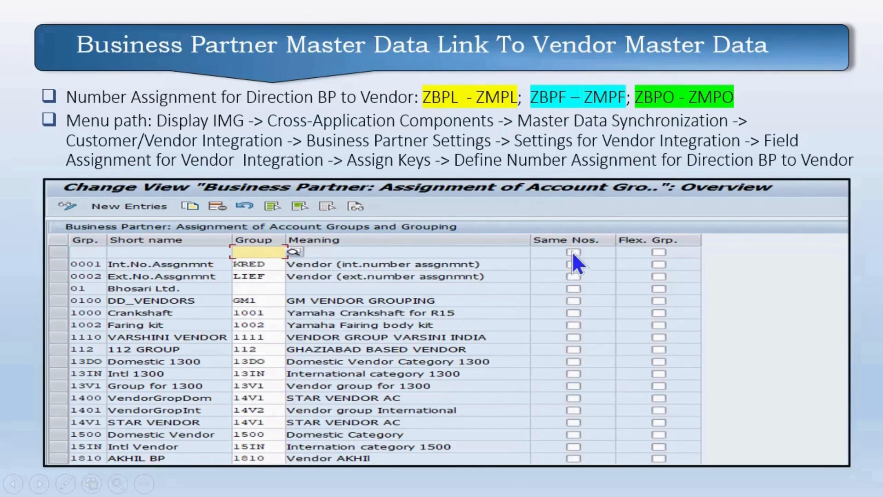
{"action": "left_click", "coordinate": [528, 291]}
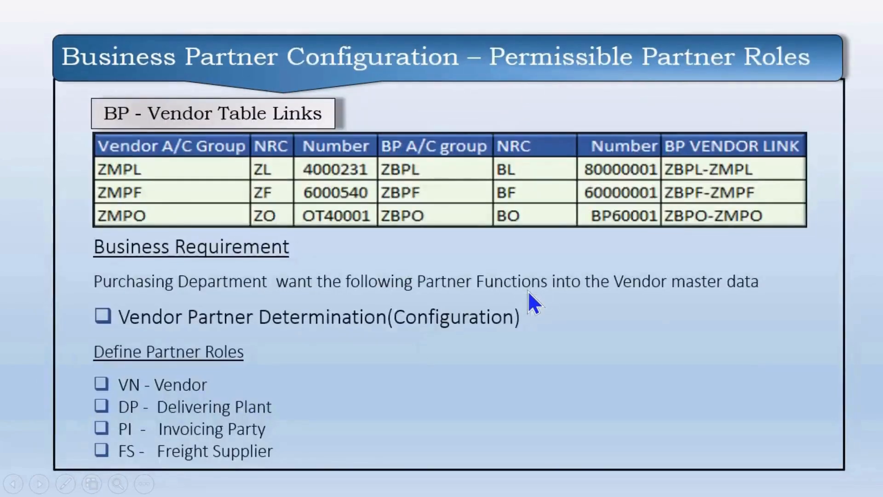
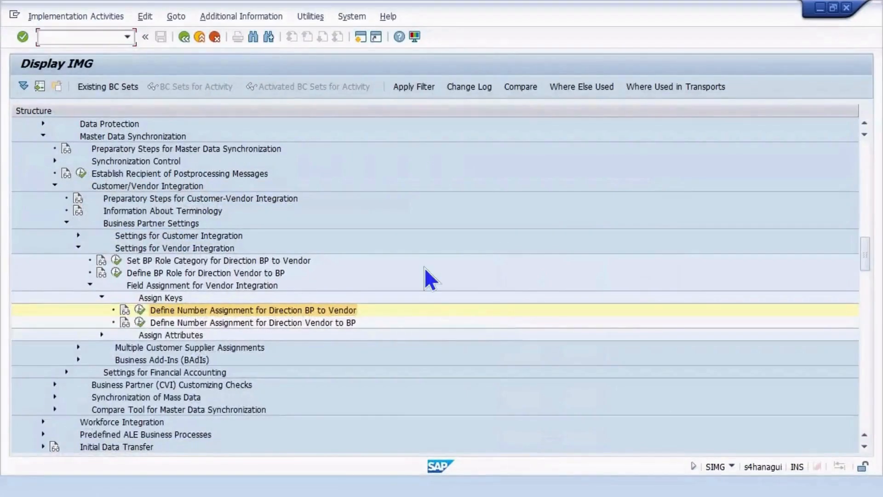
Step: Collapse the SAP Business Partner node and scroll back to the top of the IMG tree
{"action": "scroll", "coordinate": [285, 323], "scroll_direction": "up", "scroll_amount": 1}
{"action": "scroll", "coordinate": [262, 311], "scroll_direction": "up", "scroll_amount": 4}
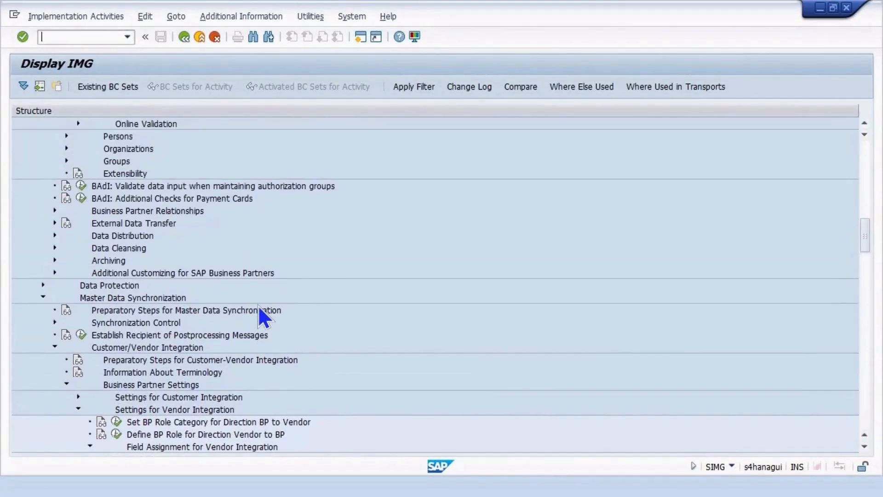
{"action": "scroll", "coordinate": [258, 308], "scroll_direction": "up", "scroll_amount": 4}
{"action": "scroll", "coordinate": [255, 299], "scroll_direction": "up", "scroll_amount": 7}
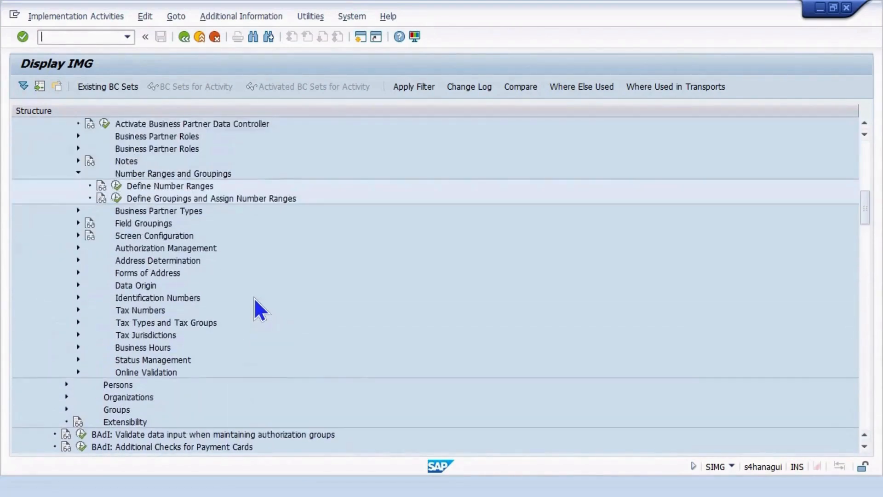
{"action": "scroll", "coordinate": [254, 295], "scroll_direction": "up", "scroll_amount": 4}
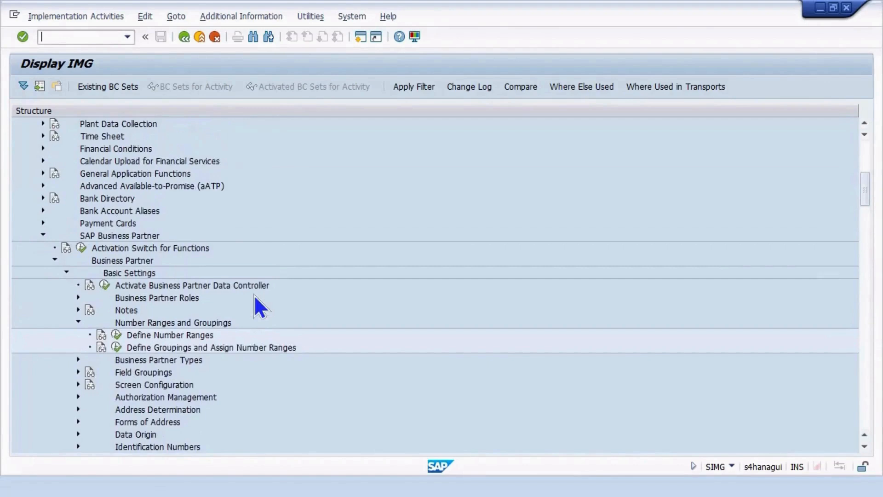
{"action": "scroll", "coordinate": [254, 296], "scroll_direction": "up", "scroll_amount": 2}
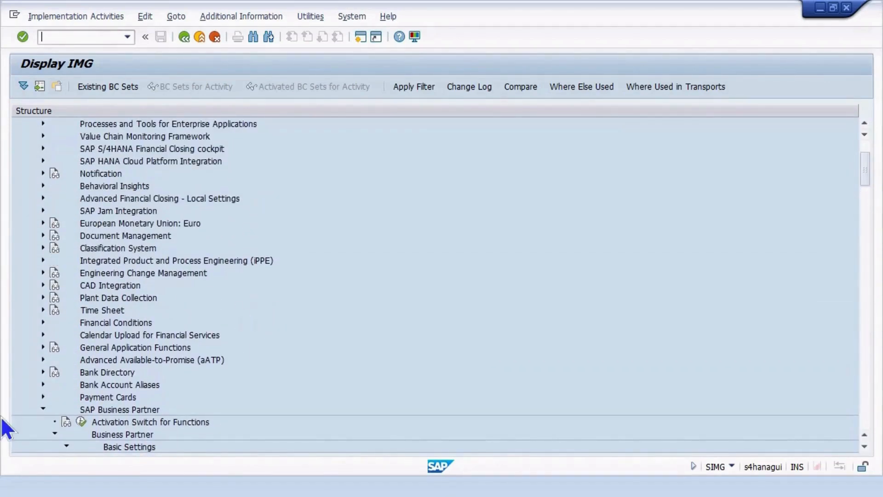
{"action": "left_click", "coordinate": [42, 404]}
{"action": "left_click", "coordinate": [43, 408]}
{"action": "scroll", "coordinate": [55, 375], "scroll_direction": "up", "scroll_amount": 1}
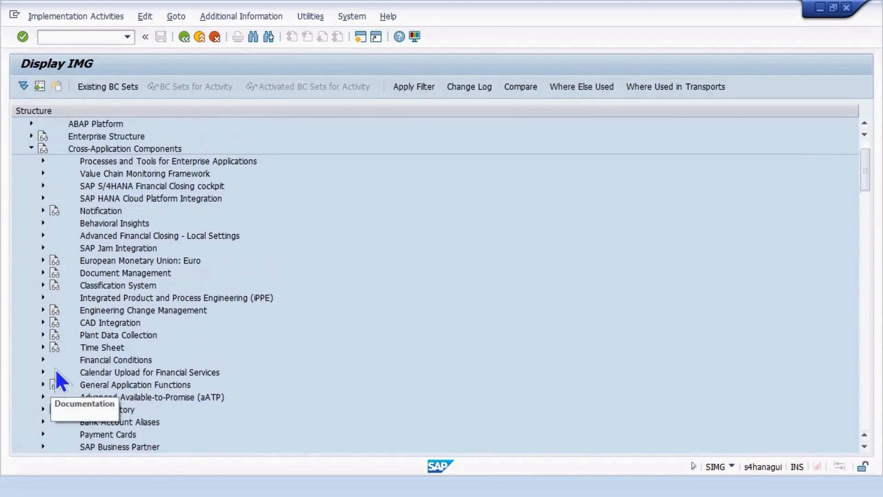
{"action": "scroll", "coordinate": [177, 338], "scroll_direction": "up", "scroll_amount": 2}
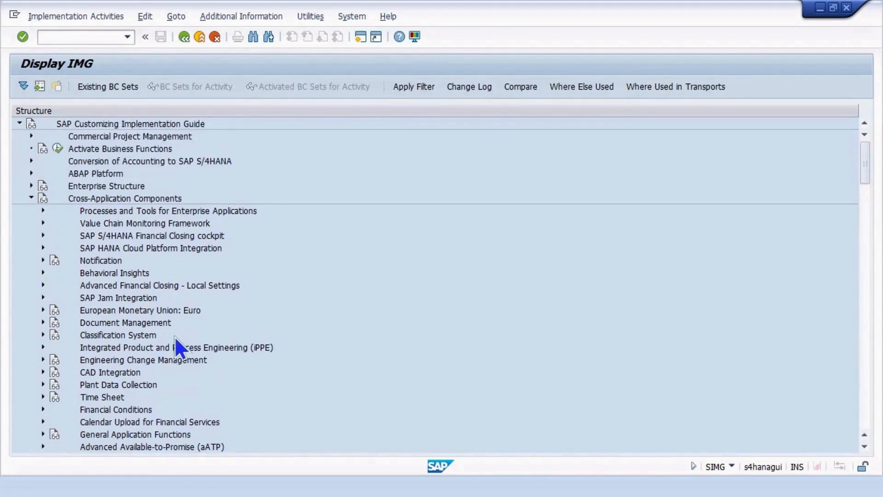
Step: Collapse the Cross-Application Components and Accounts Receivable/Accounts Payable branches
{"action": "left_click", "coordinate": [30, 197]}
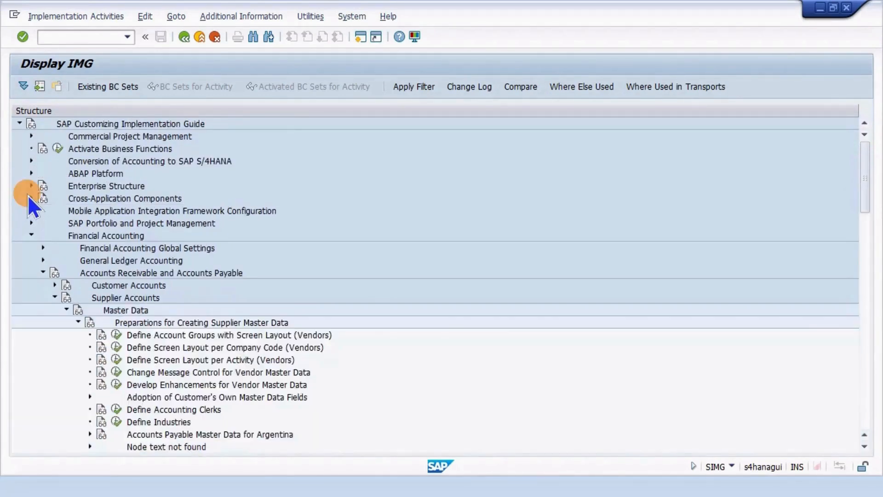
{"action": "left_click", "coordinate": [43, 271]}
{"action": "scroll", "coordinate": [57, 275], "scroll_direction": "down", "scroll_amount": 3}
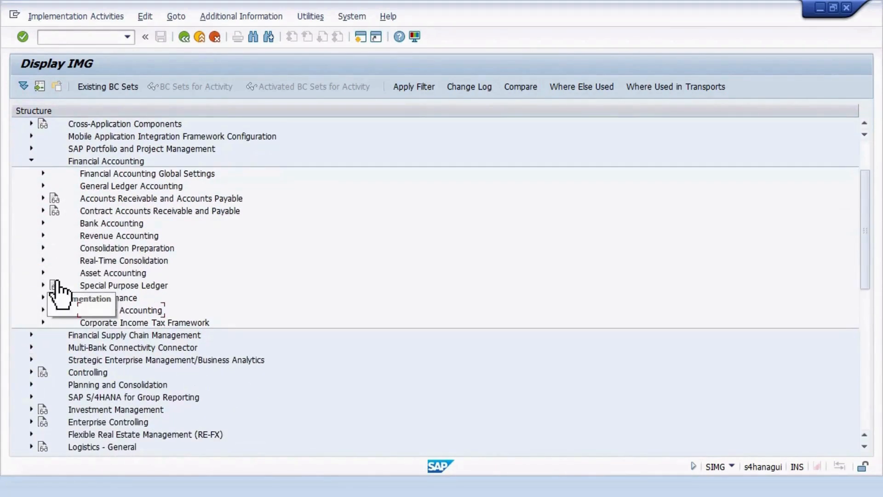
{"action": "scroll", "coordinate": [64, 291], "scroll_direction": "up", "scroll_amount": 3}
{"action": "scroll", "coordinate": [65, 292], "scroll_direction": "up", "scroll_amount": 3}
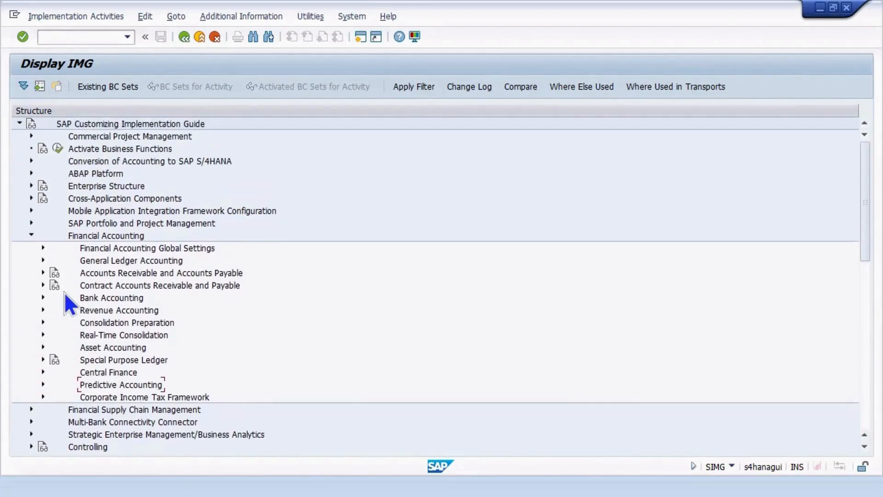
{"action": "scroll", "coordinate": [64, 292], "scroll_direction": "down", "scroll_amount": 5}
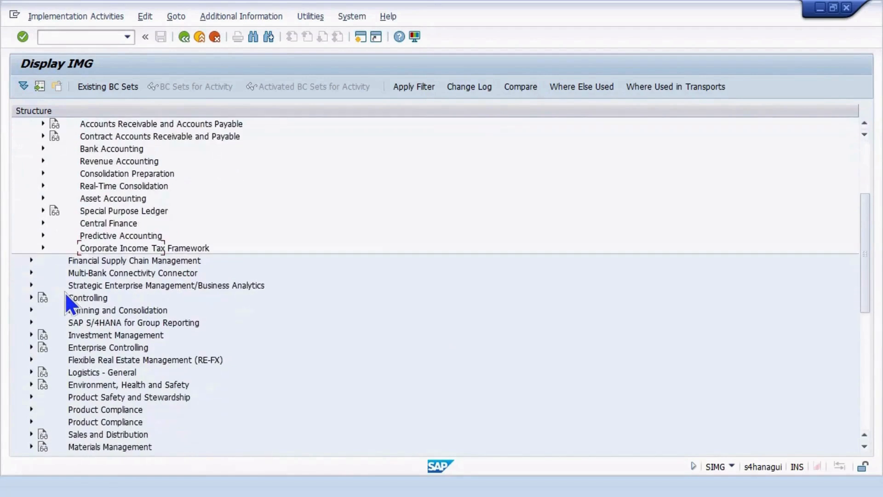
{"action": "scroll", "coordinate": [64, 292], "scroll_direction": "down", "scroll_amount": 1}
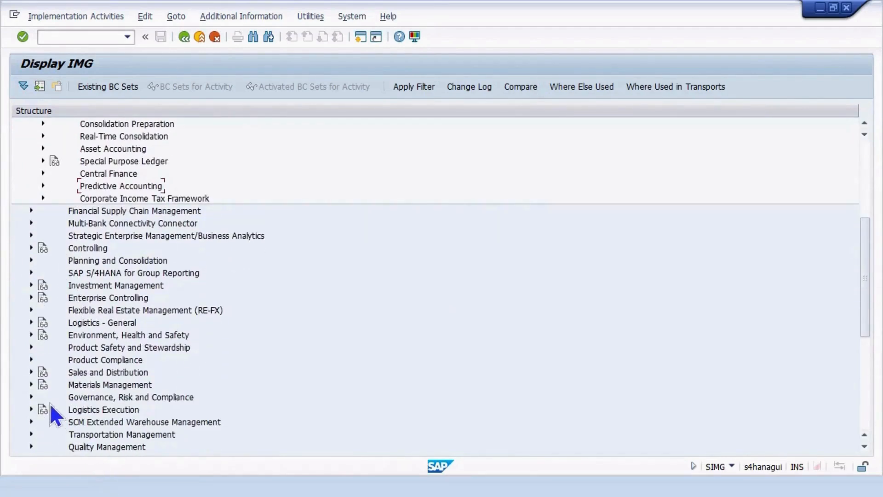
Step: Expand Materials Management > Purchasing > Supplier Master, checking the partner roles slide
{"action": "left_click", "coordinate": [31, 384]}
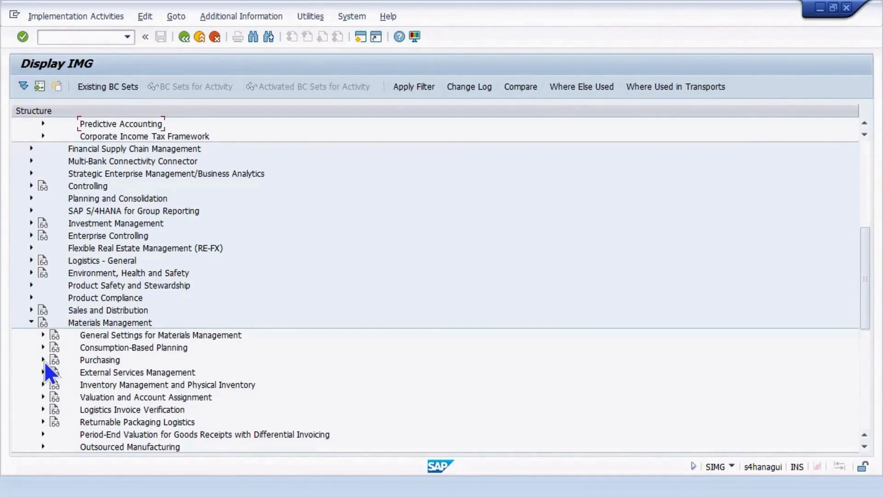
{"action": "left_click", "coordinate": [44, 360]}
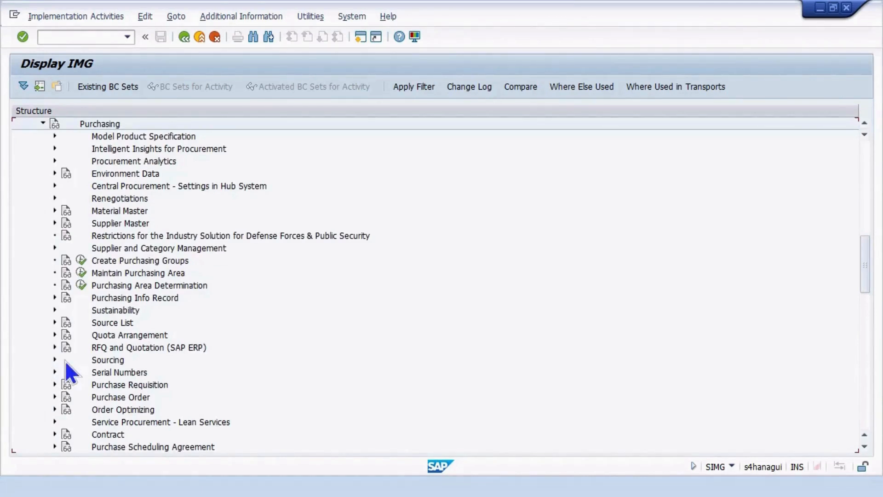
{"action": "left_click", "coordinate": [55, 223]}
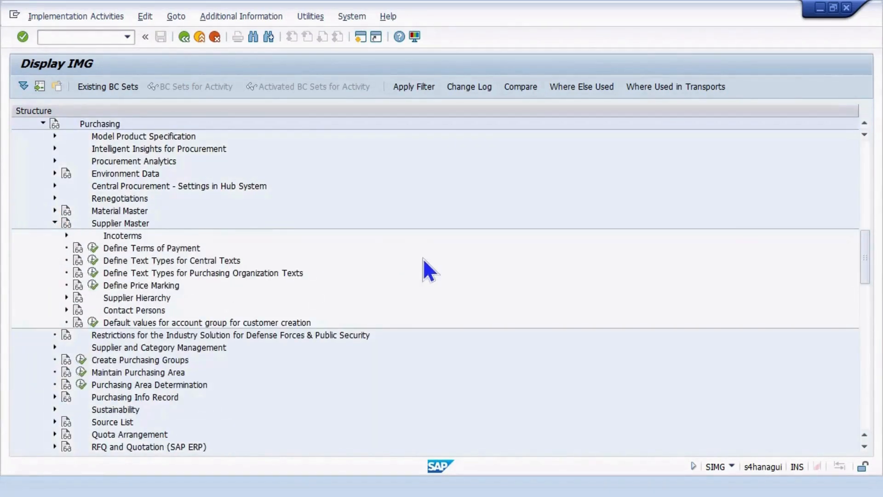
{"action": "key", "text": "alt+Tab"}
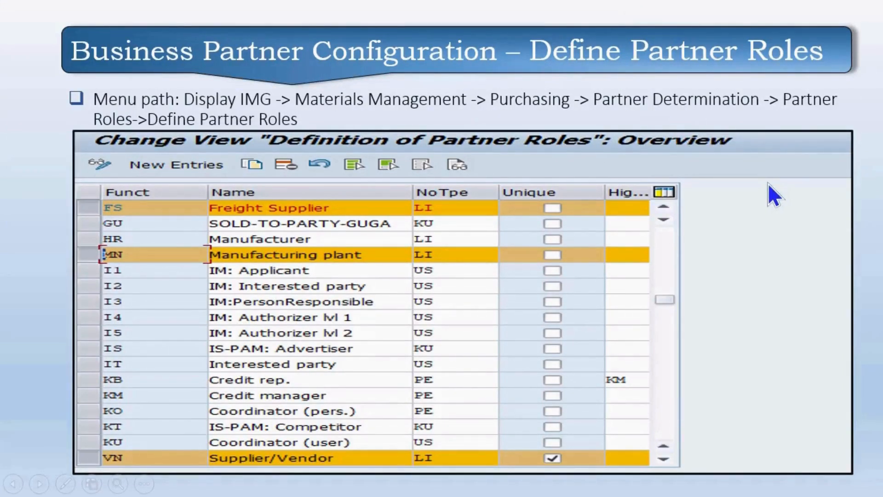
{"action": "key", "text": "alt+Tab"}
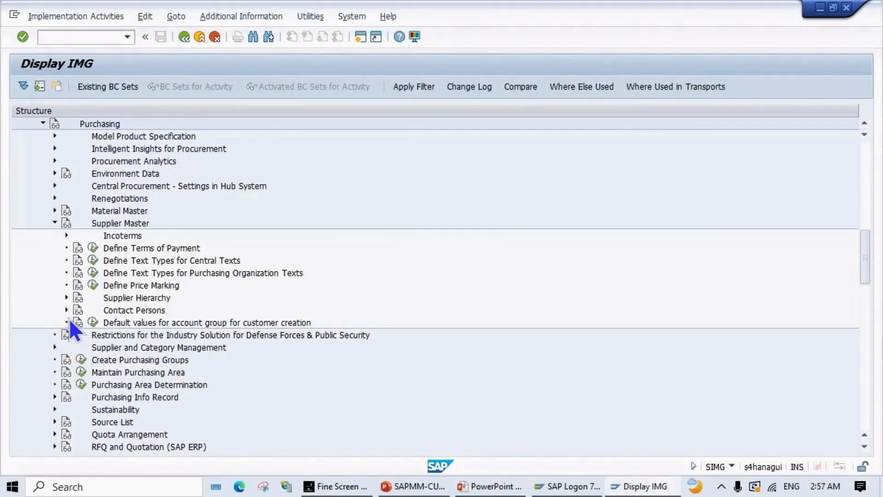
Step: Collapse Supplier Master and open Partner Determination > Partner Roles > Define Partner Roles
{"action": "left_click", "coordinate": [54, 223]}
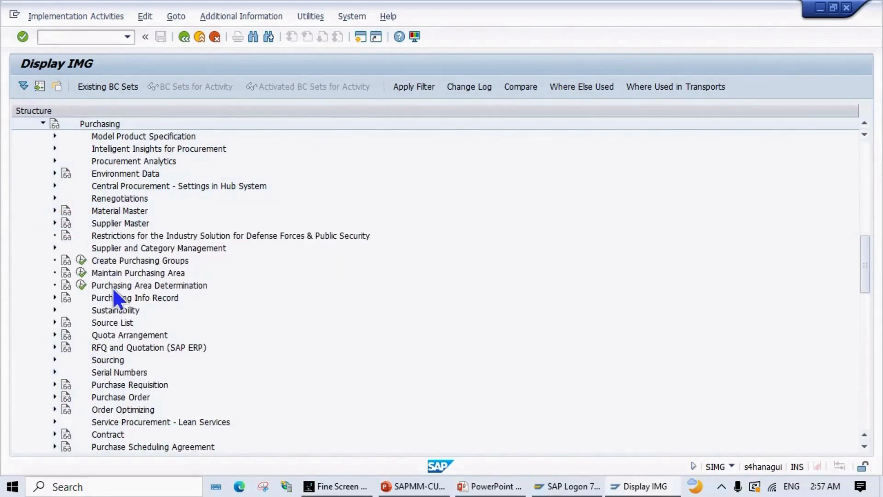
{"action": "scroll", "coordinate": [156, 382], "scroll_direction": "down", "scroll_amount": 2}
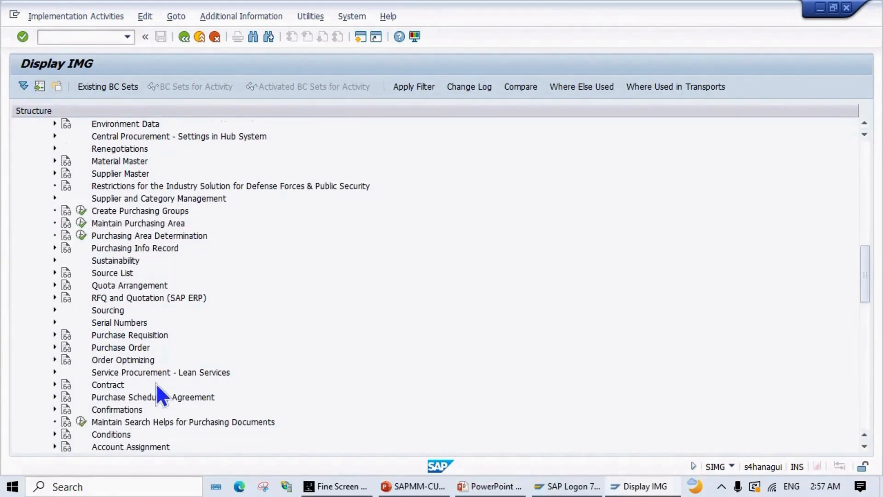
{"action": "scroll", "coordinate": [156, 383], "scroll_direction": "down", "scroll_amount": 1}
{"action": "scroll", "coordinate": [156, 383], "scroll_direction": "down", "scroll_amount": 5}
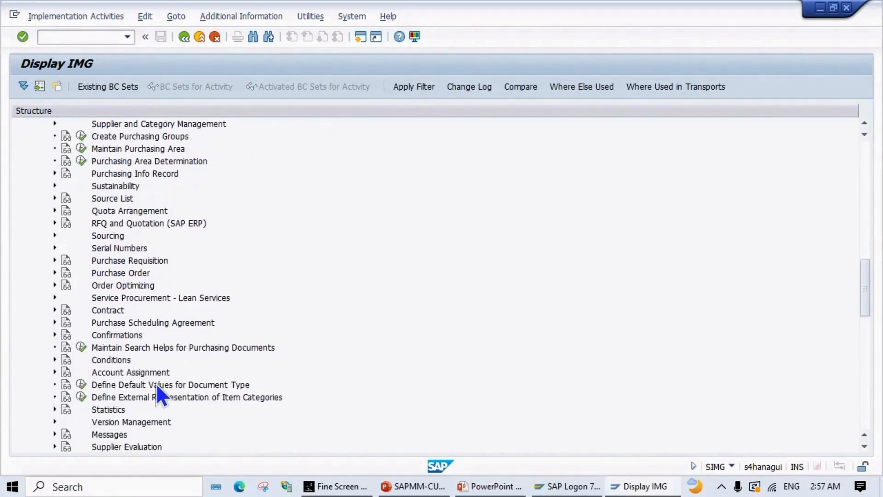
{"action": "scroll", "coordinate": [156, 382], "scroll_direction": "down", "scroll_amount": 2}
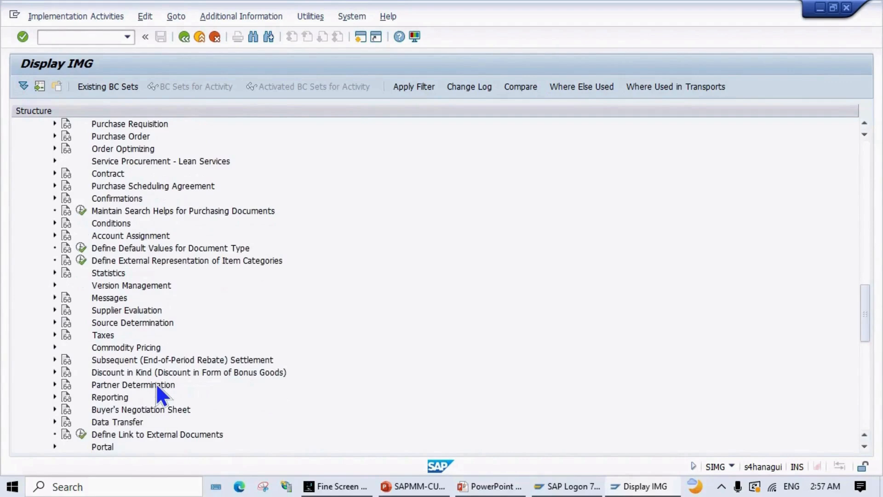
{"action": "left_click", "coordinate": [55, 384]}
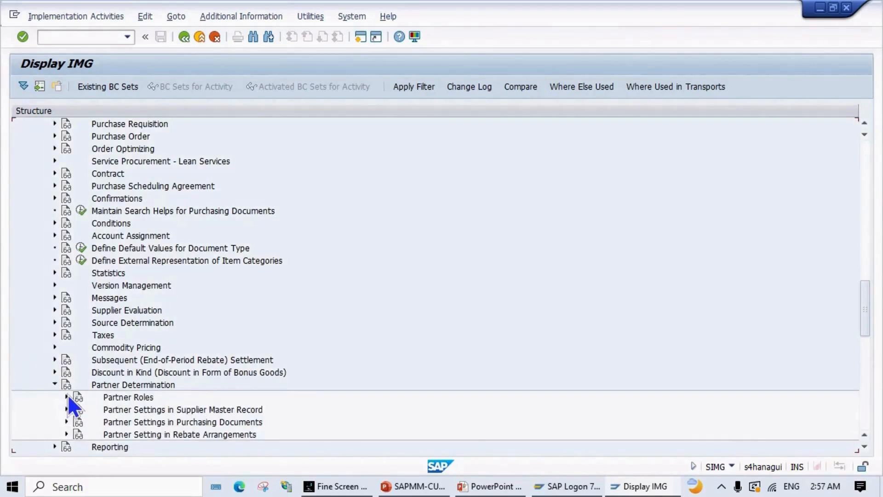
{"action": "left_click", "coordinate": [66, 397]}
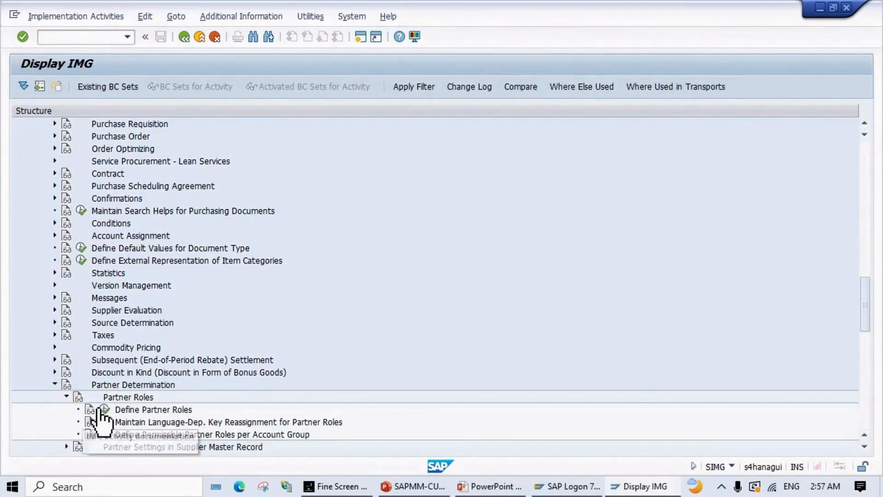
{"action": "key", "text": "alt+Tab"}
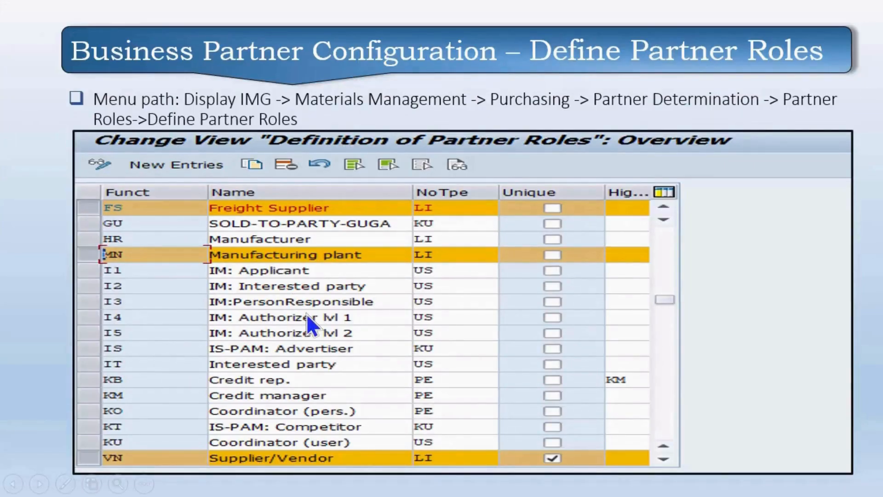
{"action": "key", "text": "alt+Tab"}
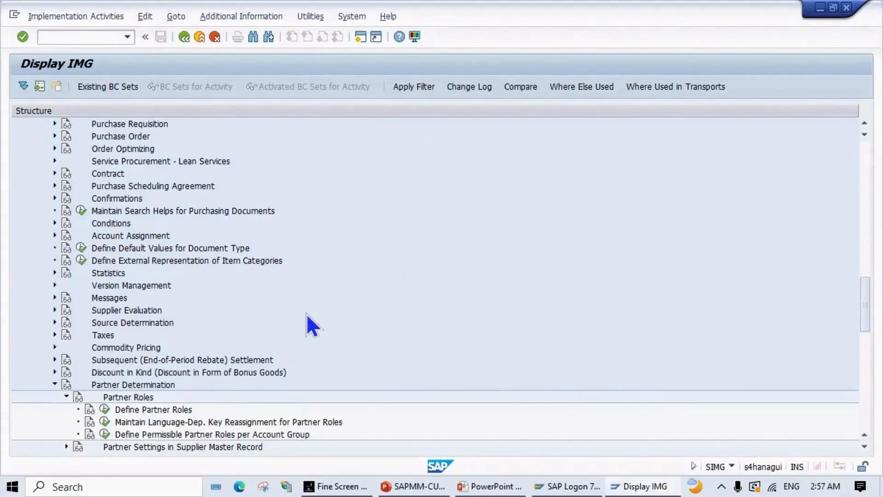
{"action": "scroll", "coordinate": [310, 311], "scroll_direction": "down", "scroll_amount": 1}
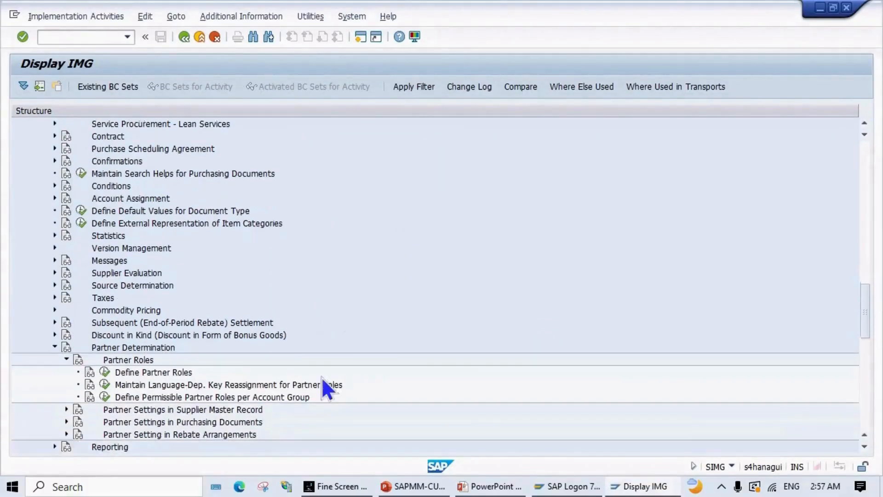
{"action": "left_click", "coordinate": [106, 373]}
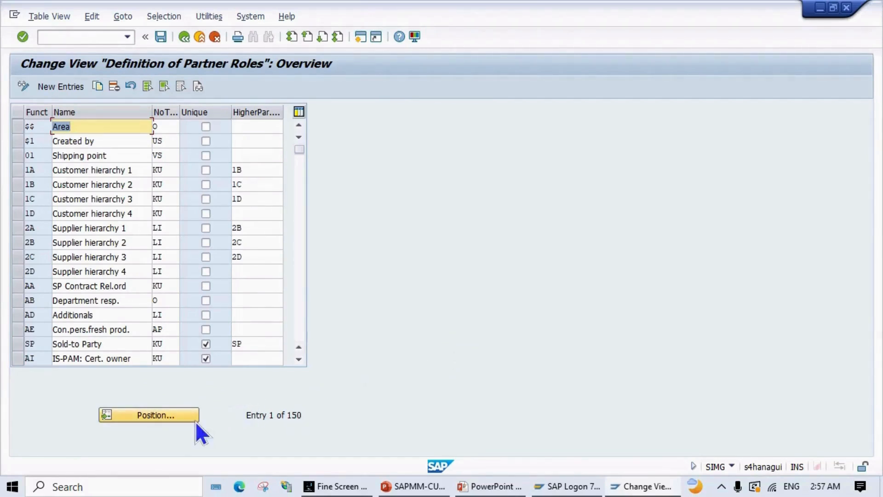
Step: Jump to partner function VN Supplier/Vendor and compare it with the permissible roles slide
{"action": "left_click", "coordinate": [158, 414]}
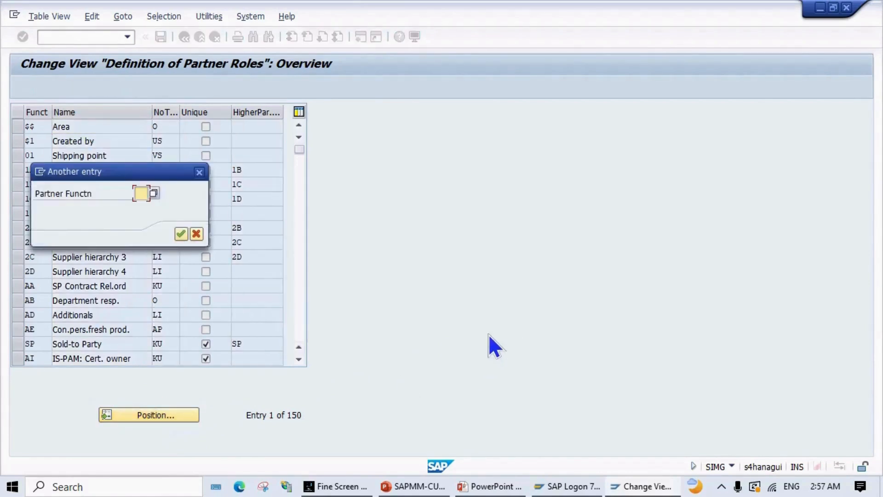
{"action": "type", "text": "VN"}
{"action": "key", "text": "Return"}
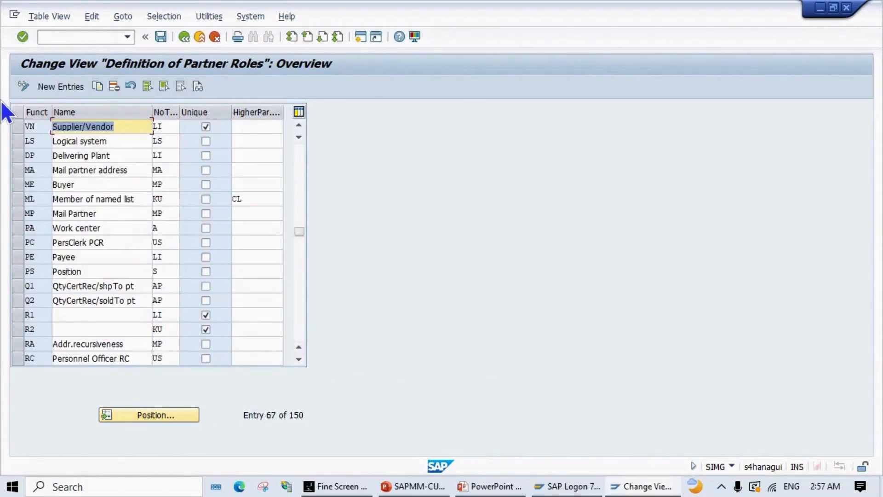
{"action": "left_click", "coordinate": [17, 128]}
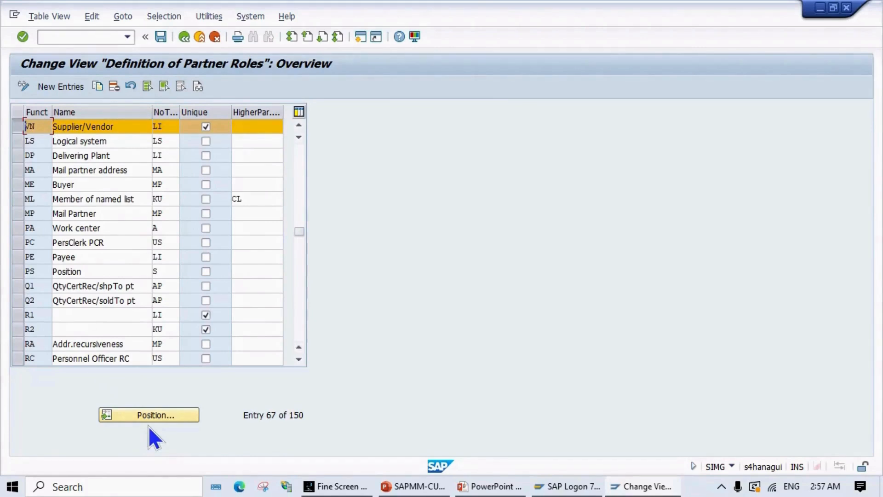
{"action": "key", "text": "alt+Tab"}
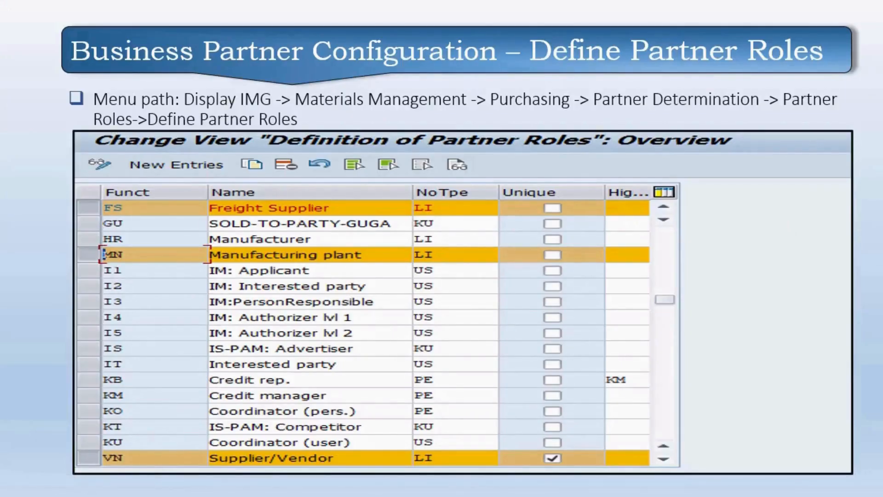
{"action": "key", "text": "Left"}
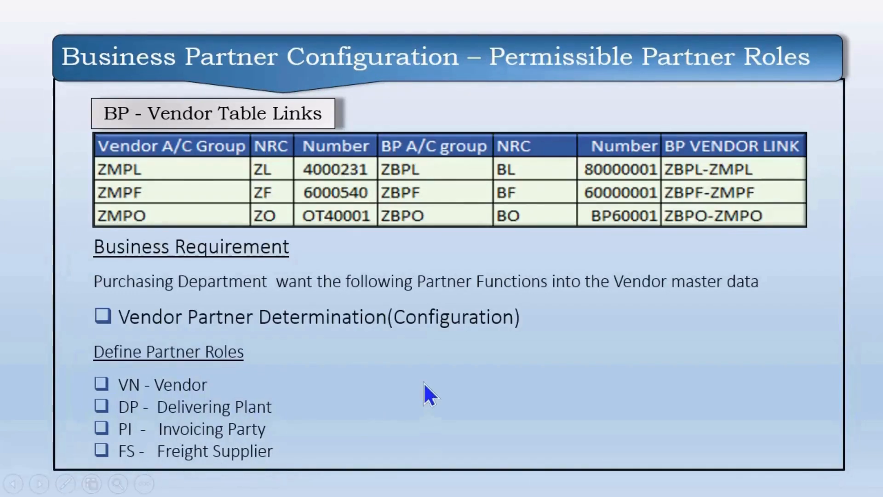
{"action": "key", "text": "alt+Tab"}
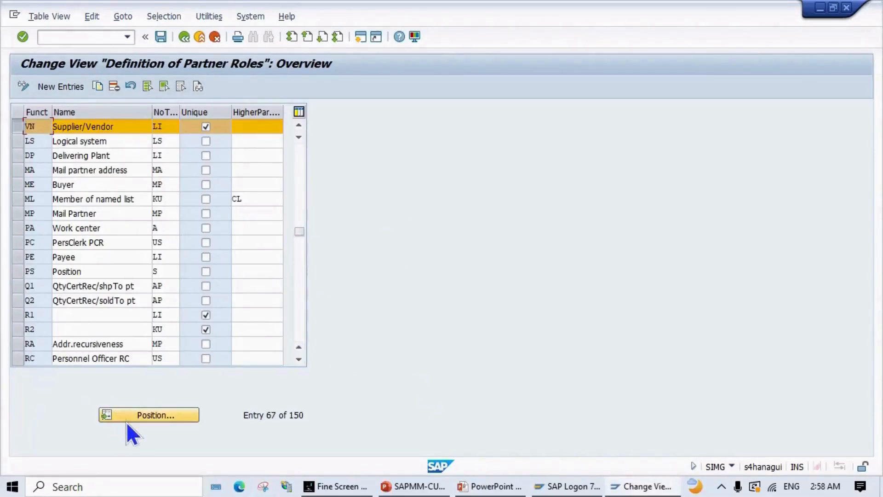
Step: Position the partner roles table on DP Delivering Plant, then on PI
{"action": "left_click", "coordinate": [138, 414]}
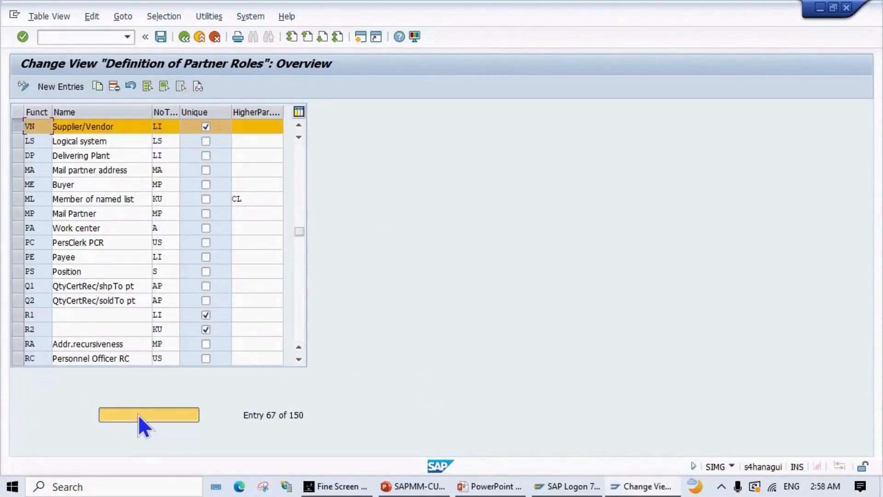
{"action": "type", "text": "DP"}
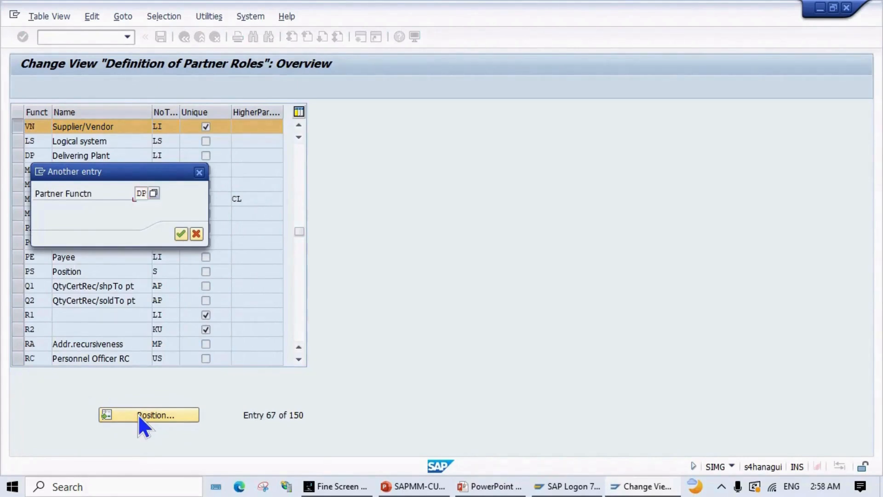
{"action": "key", "text": "Return"}
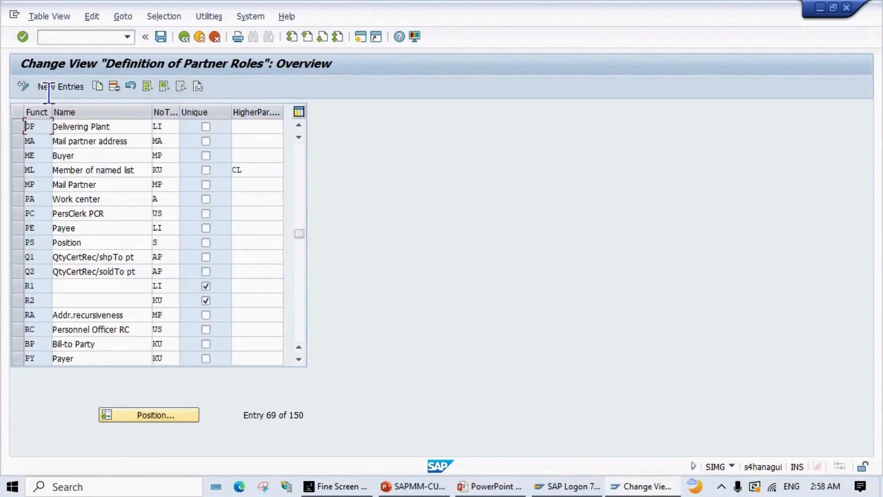
{"action": "left_click", "coordinate": [24, 124]}
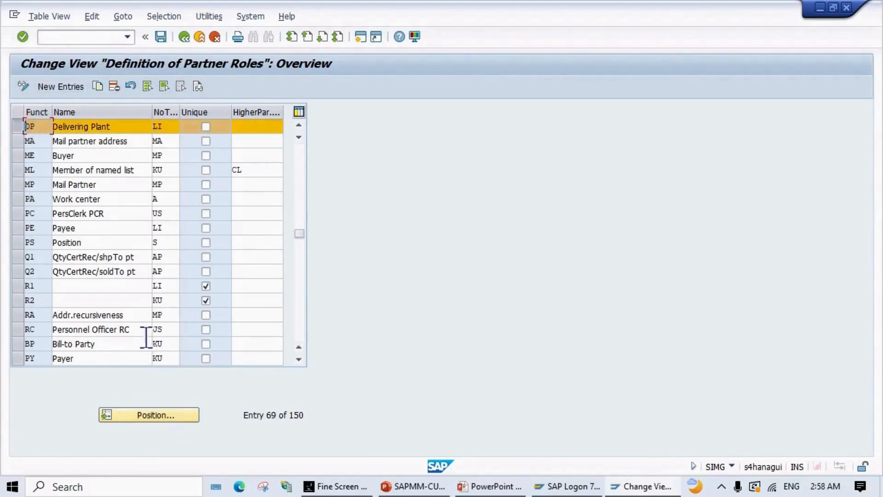
{"action": "left_click", "coordinate": [157, 409]}
{"action": "type", "text": "PI"}
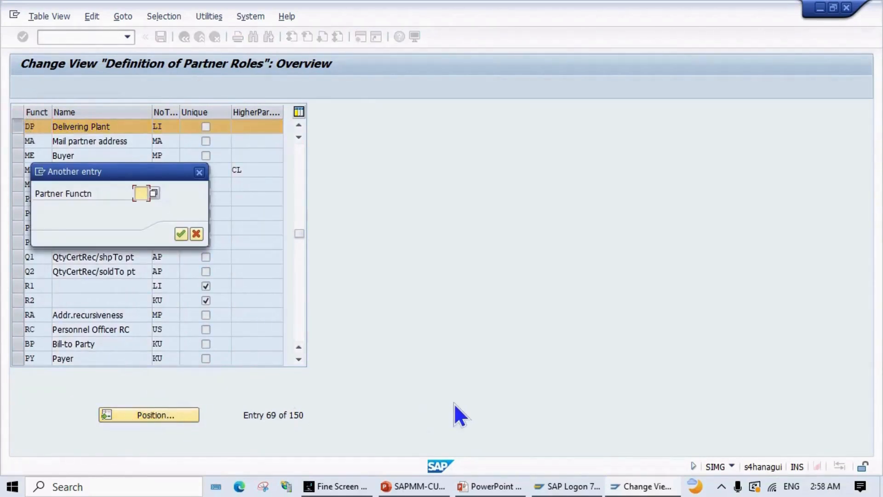
{"action": "key", "text": "Return"}
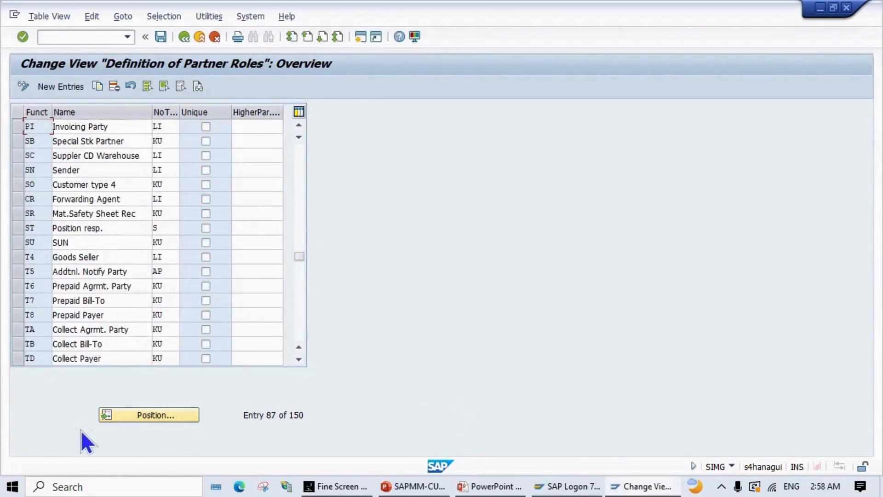
Step: Look up FS Freight Supplier, then return to Display IMG and the slide show
{"action": "left_click", "coordinate": [165, 415]}
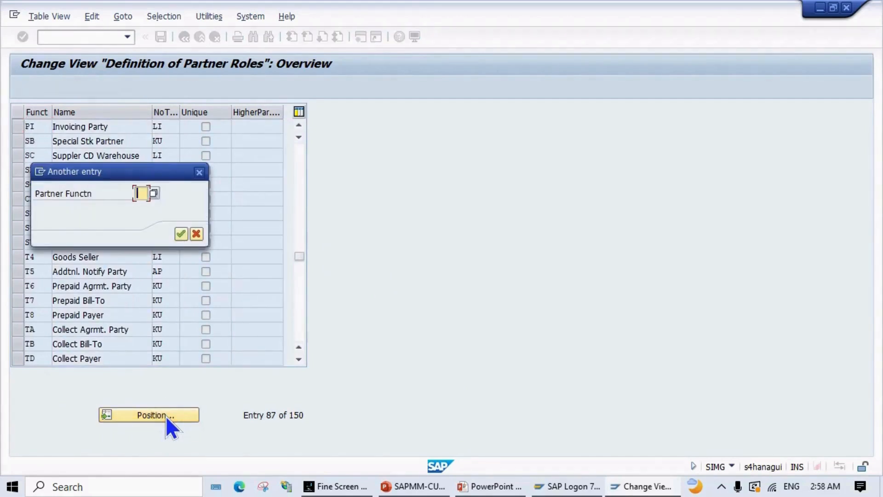
{"action": "type", "text": "fs"}
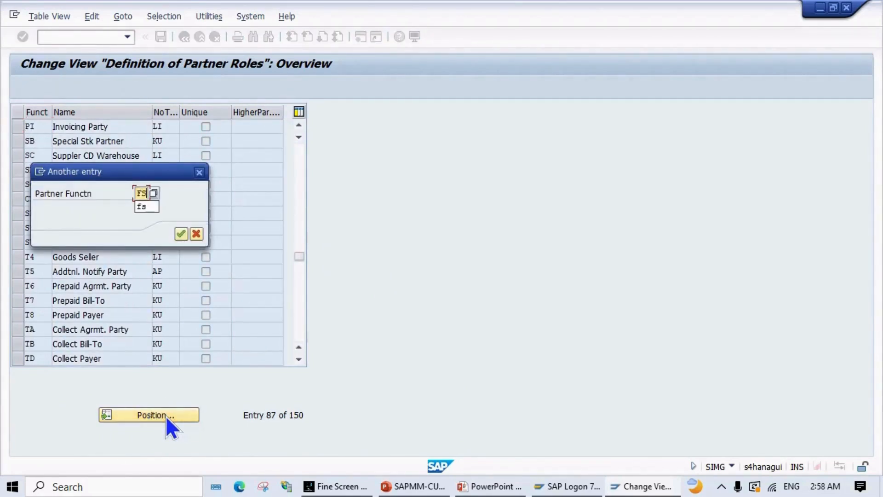
{"action": "key", "text": "Return"}
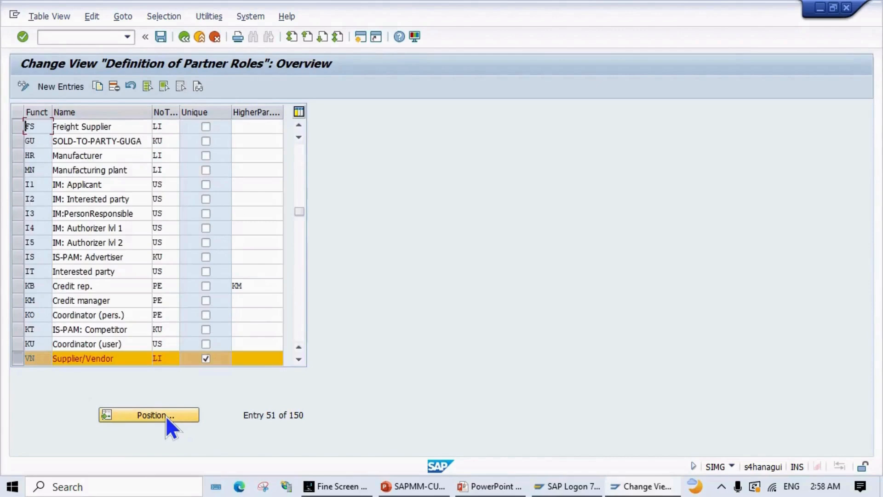
{"action": "left_click", "coordinate": [16, 128]}
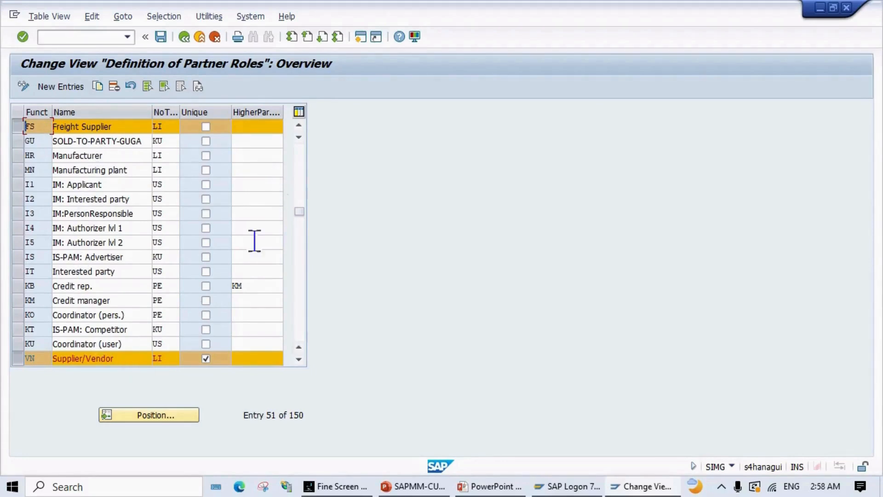
{"action": "left_click", "coordinate": [184, 37]}
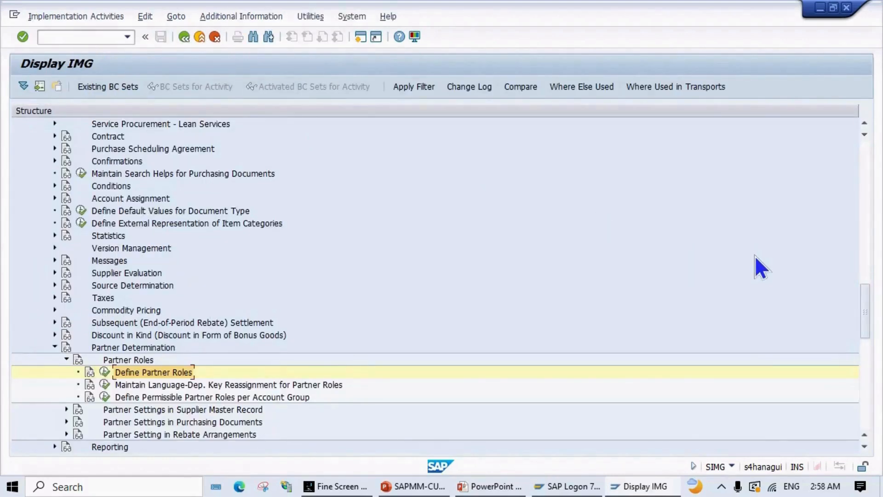
{"action": "key", "text": "alt+Tab"}
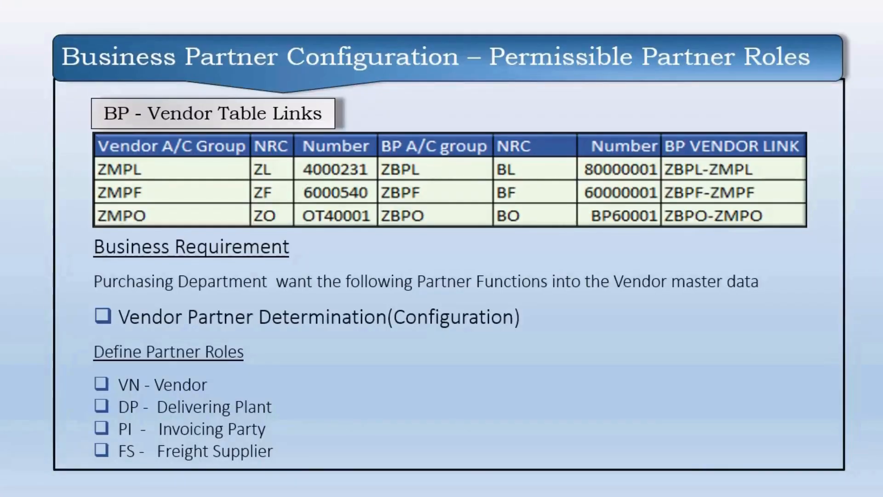
Step: Move the slides to 'Define Partner Roles per A/c Group' and return to Display IMG
{"action": "key", "text": "Right"}
{"action": "key", "text": "Left"}
{"action": "key", "text": "Right"}
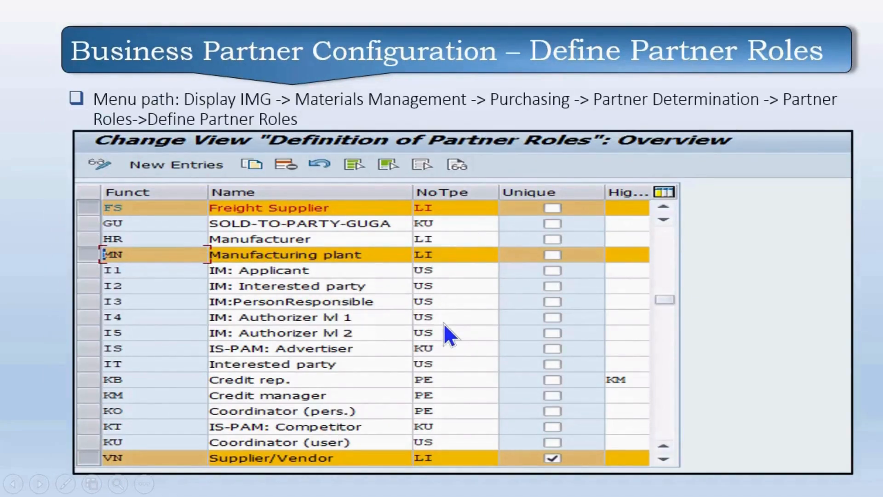
{"action": "key", "text": "Right"}
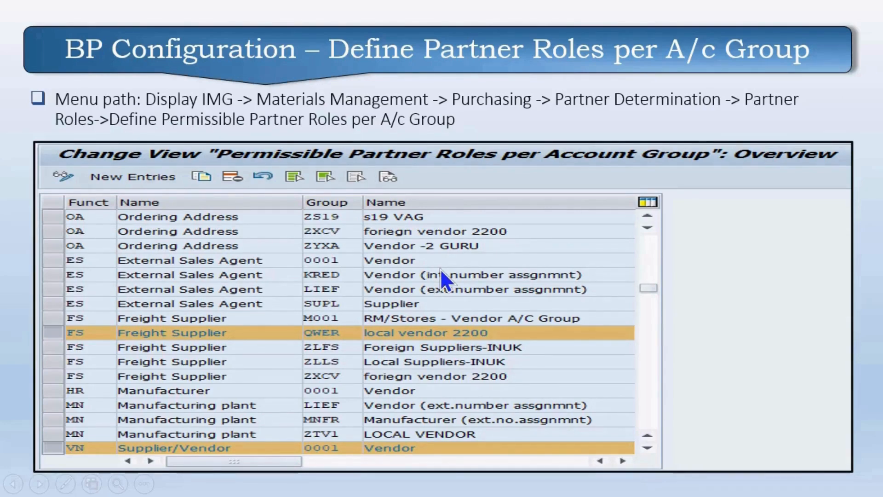
{"action": "key", "text": "alt+Tab"}
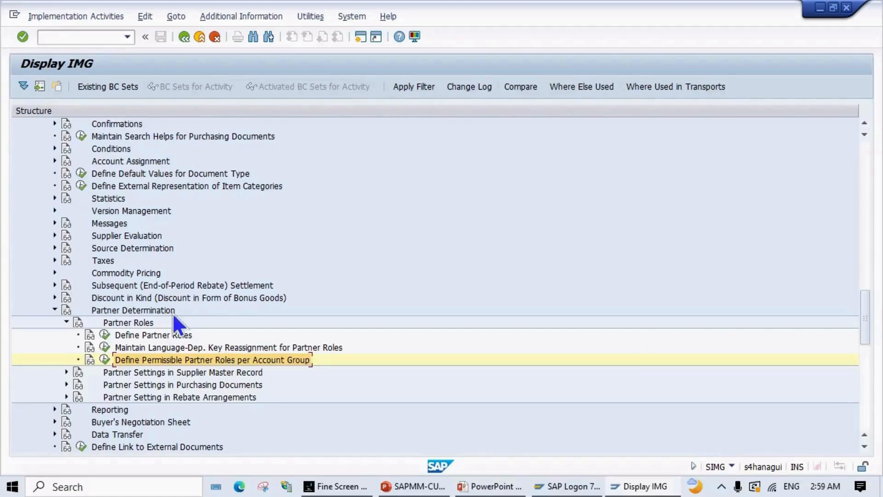
Step: Add a new permissible partner role entry VN for account group ZMPL
{"action": "left_click", "coordinate": [104, 360]}
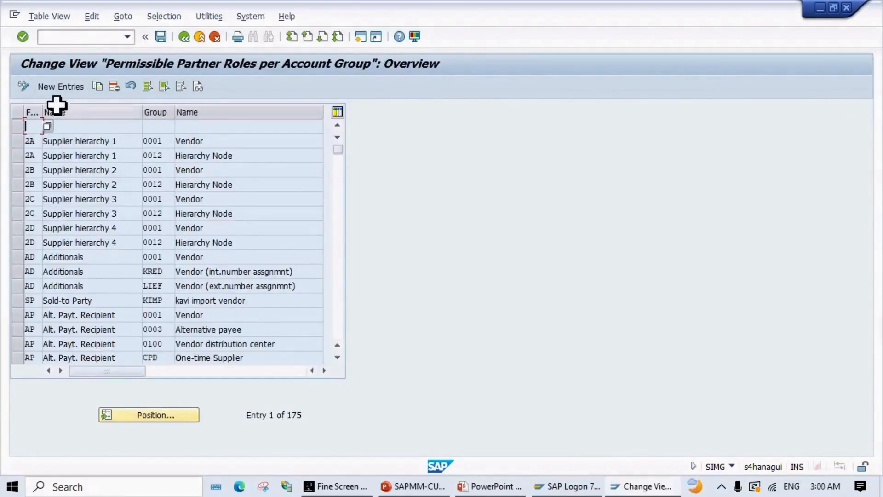
{"action": "left_click", "coordinate": [62, 87]}
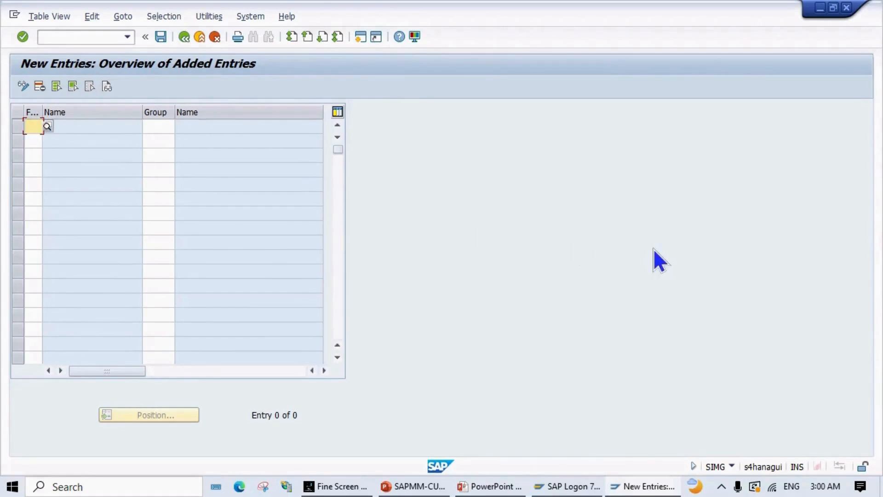
{"action": "type", "text": "VN"}
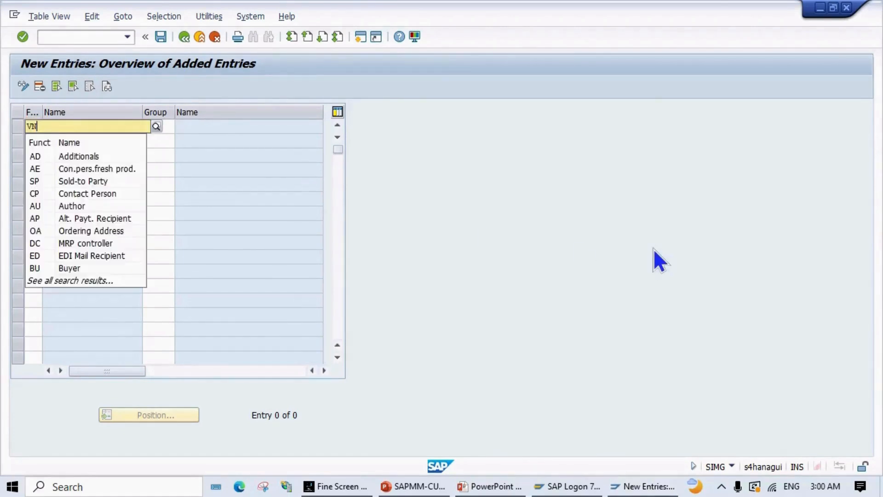
{"action": "key", "text": "Tab"}
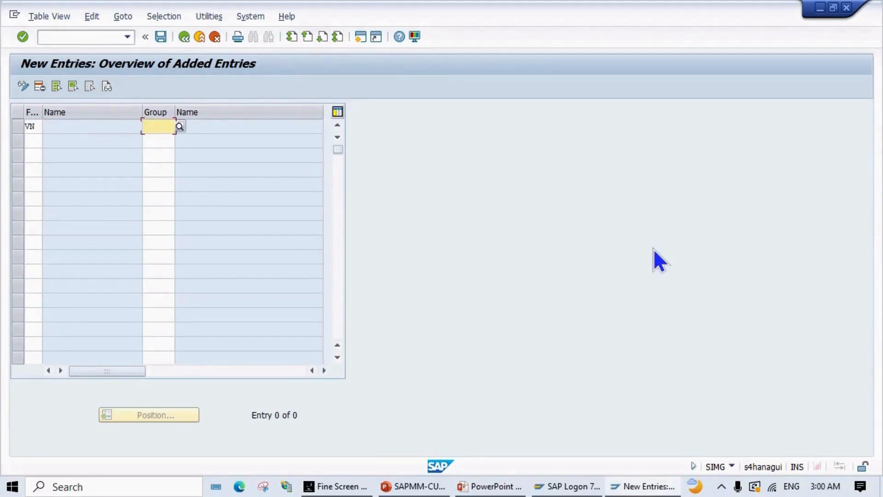
{"action": "type", "text": "MPL"}
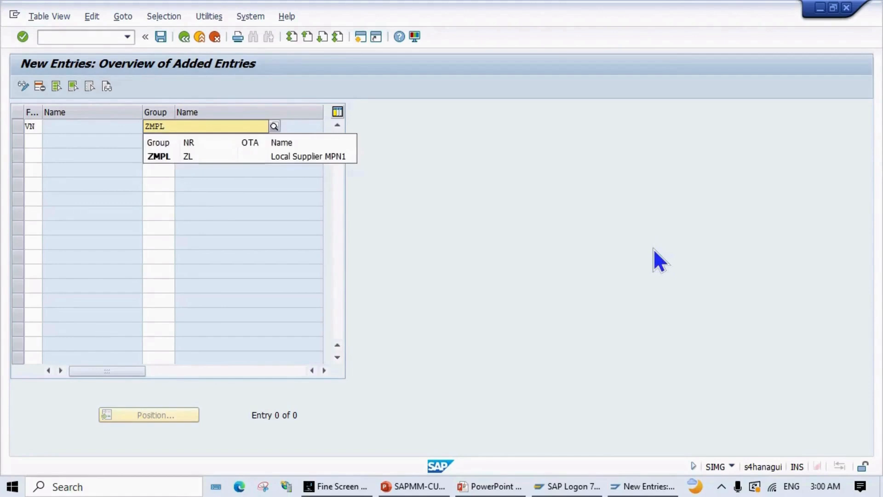
{"action": "key", "text": "Return"}
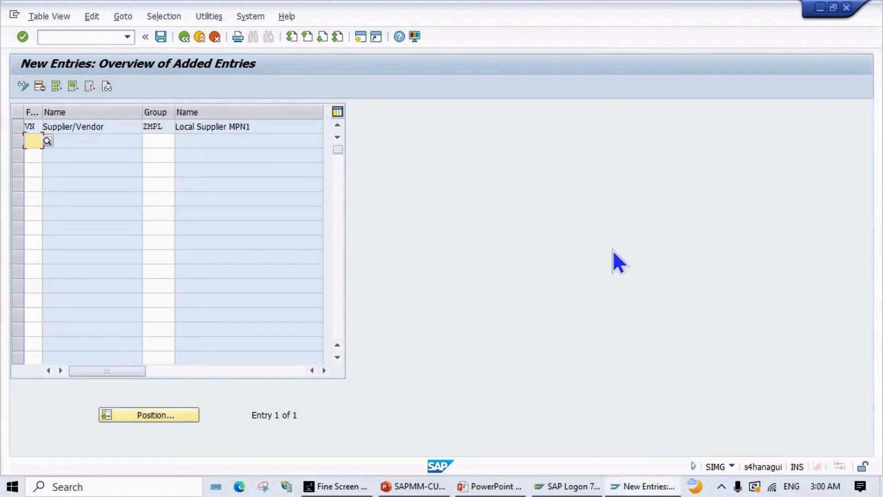
{"action": "key", "text": "alt+Tab"}
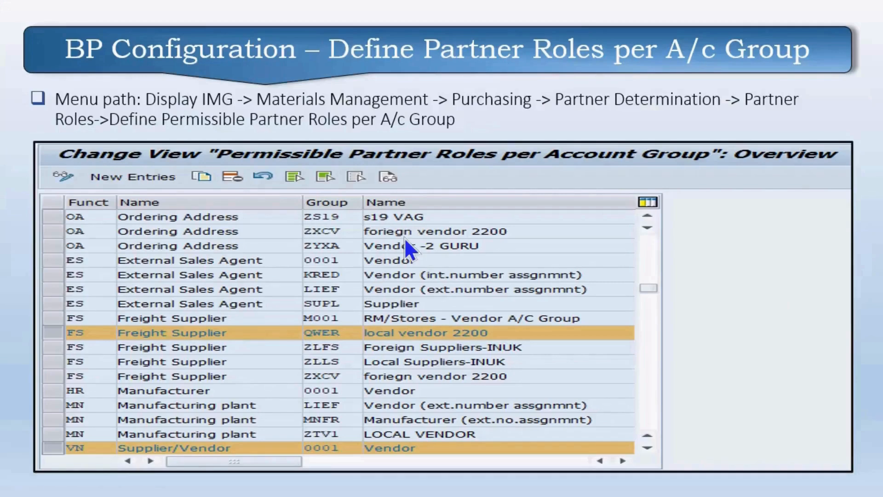
Step: Go back to the 'Permissible Partner Roles' slide and return to the SAP New Entries list
{"action": "left_click", "coordinate": [296, 311]}
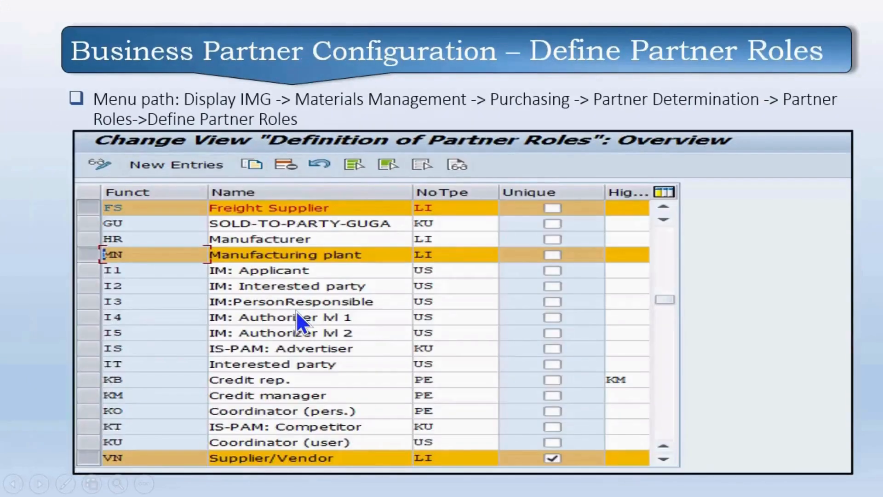
{"action": "left_click", "coordinate": [296, 310]}
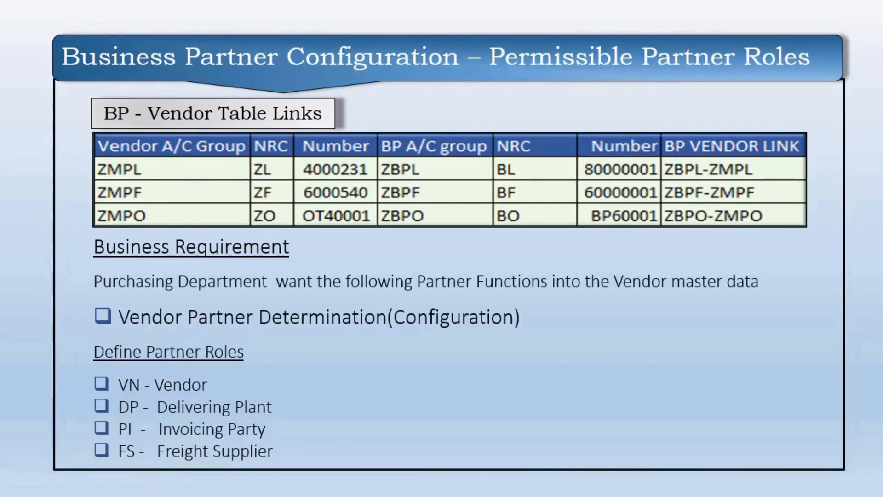
{"action": "key", "text": "alt+Tab"}
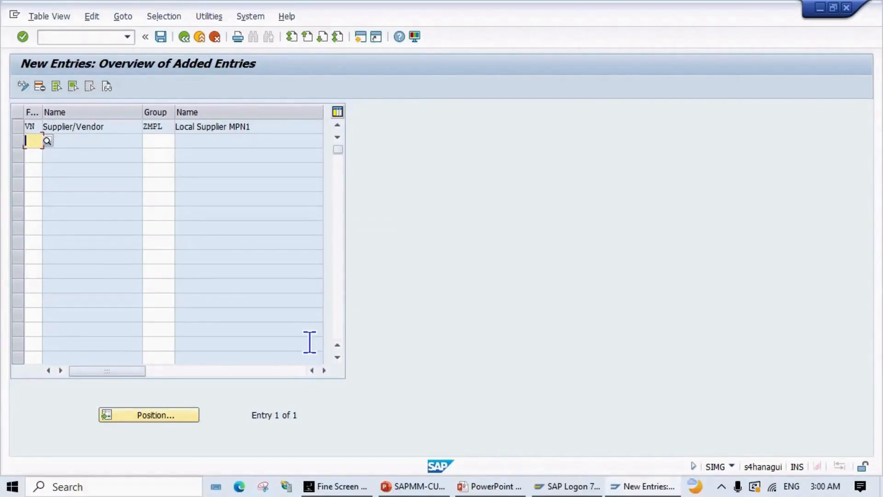
Step: Enter partner functions DP, PI and FS in the rows below VN
{"action": "type", "text": "DP"}
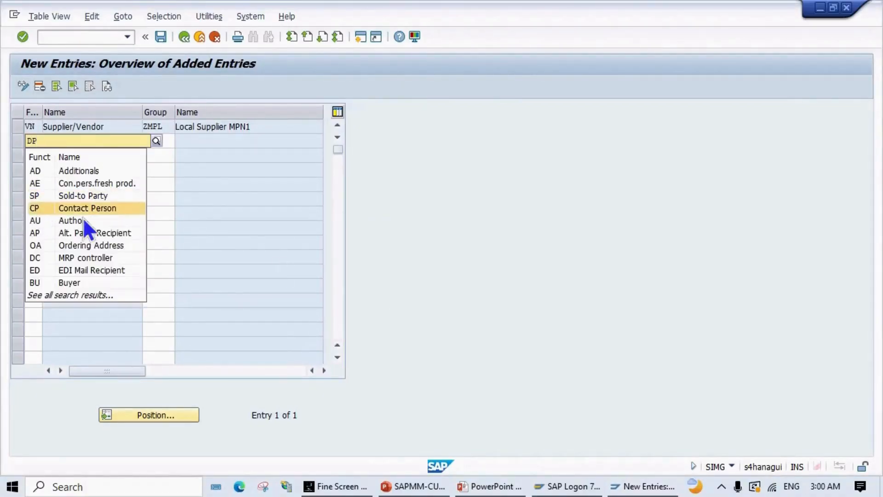
{"action": "key", "text": "Escape"}
{"action": "left_click", "coordinate": [33, 157]}
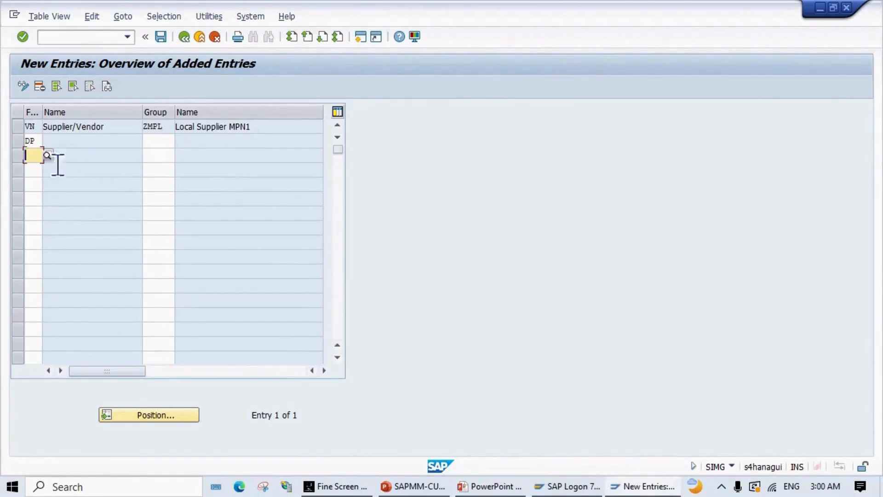
{"action": "type", "text": "PI"}
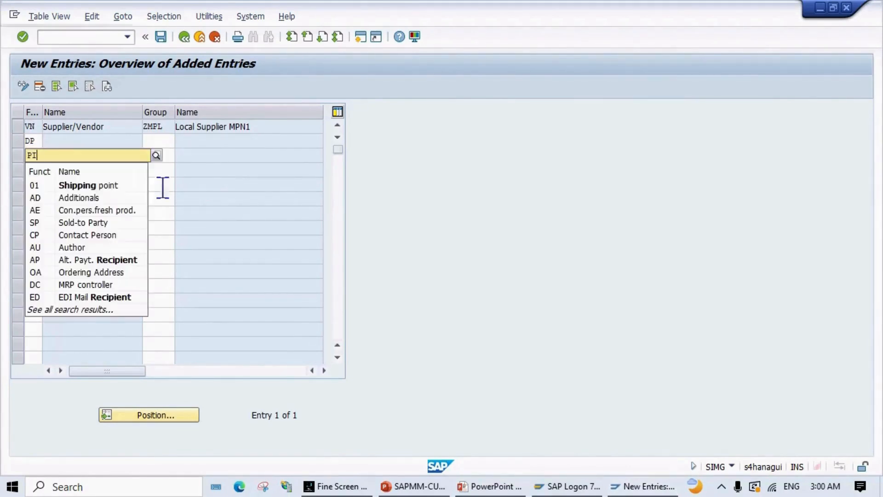
{"action": "key", "text": "Escape"}
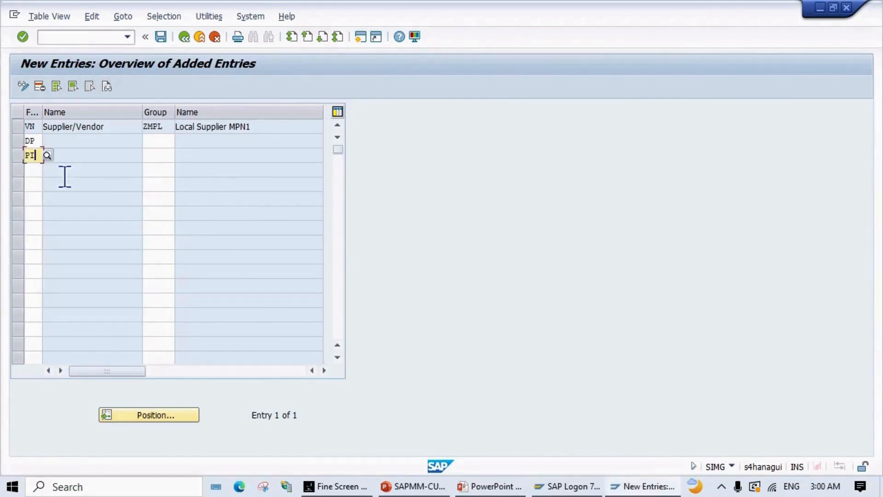
{"action": "left_click", "coordinate": [28, 170]}
{"action": "type", "text": "FS"}
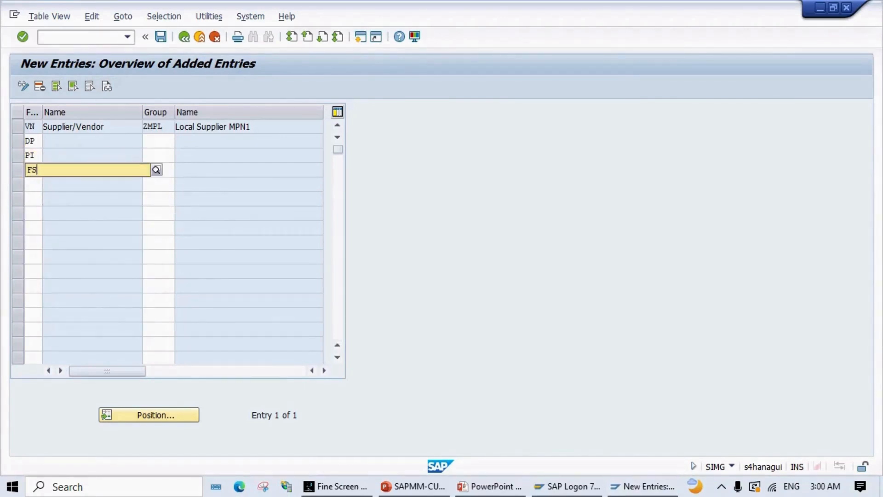
Step: Assign account group ZMPL to the DP, PI and FS rows
{"action": "left_click", "coordinate": [171, 141]}
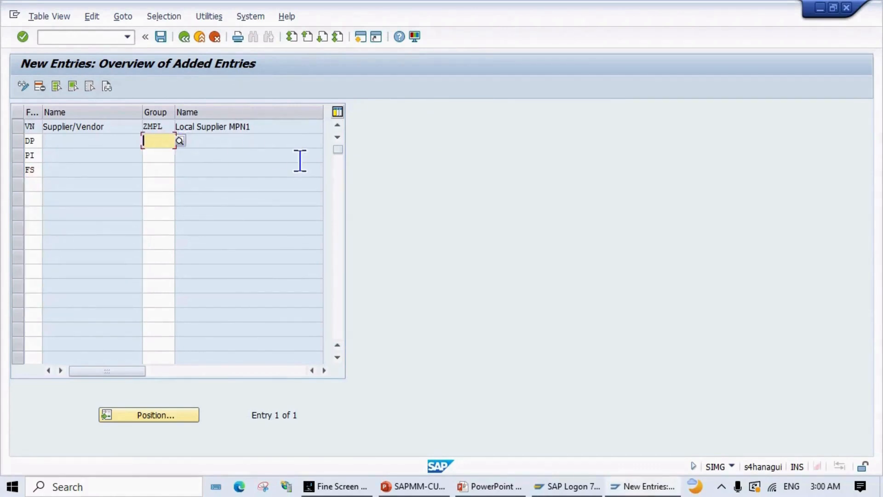
{"action": "type", "text": "ZMPL"}
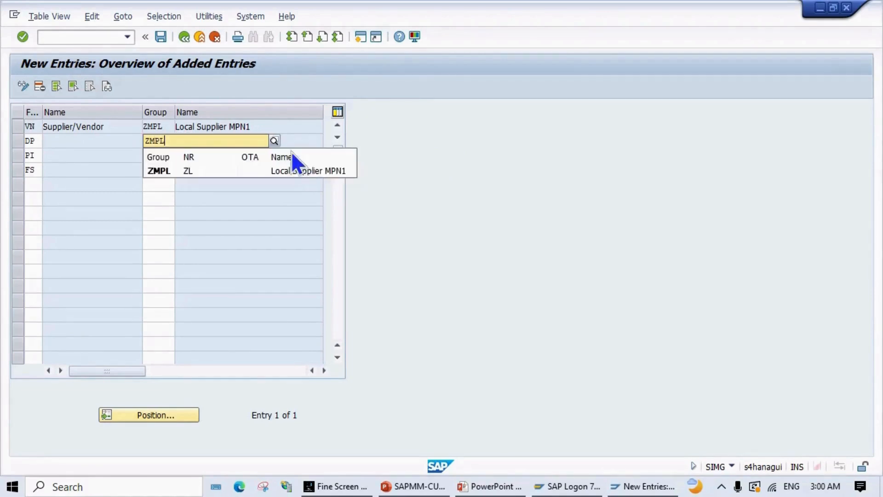
{"action": "left_click", "coordinate": [184, 176]}
{"action": "key", "text": "Tab"}
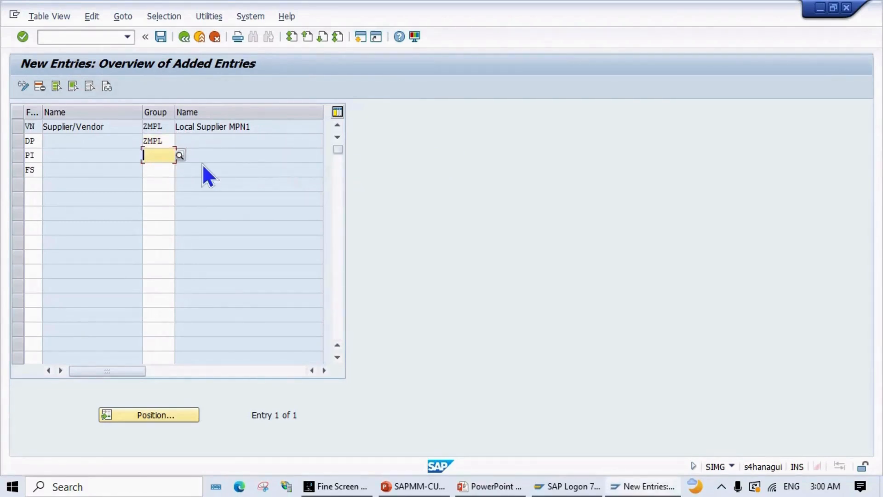
{"action": "type", "text": "ZMPL"}
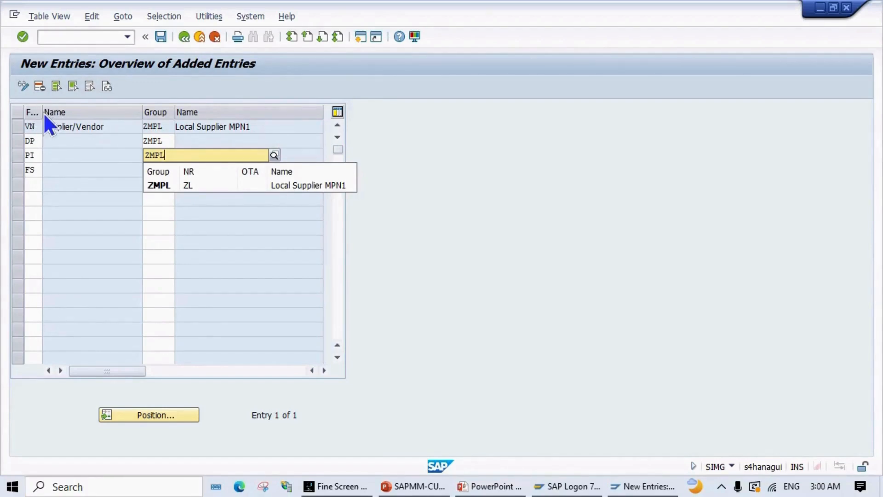
{"action": "left_click_drag", "start_coordinate": [41, 111], "coordinate": [67, 110]}
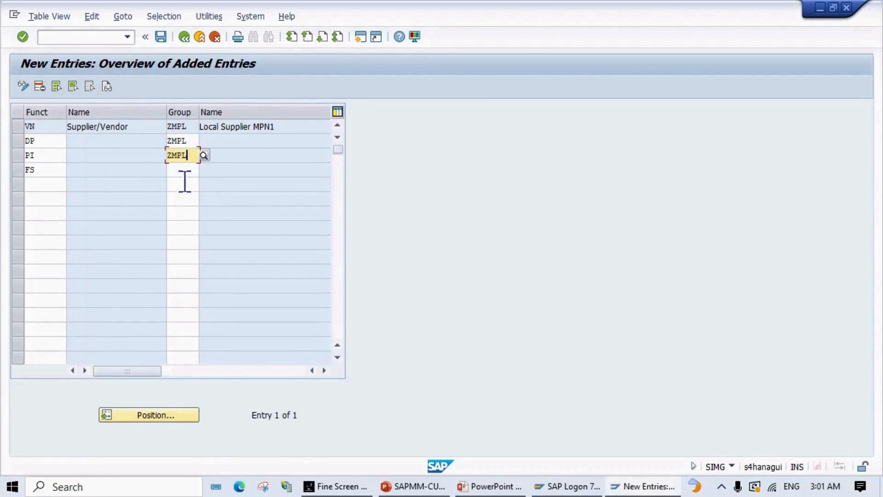
{"action": "left_click", "coordinate": [197, 170]}
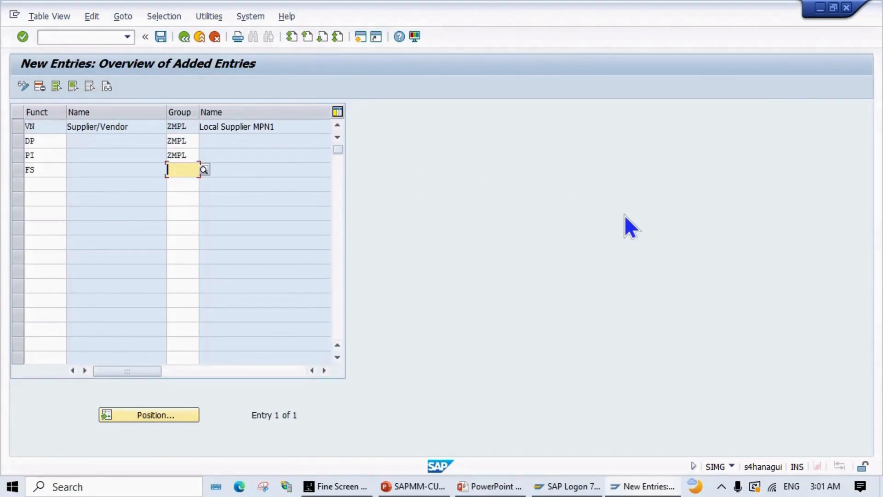
{"action": "type", "text": "ZMPL"}
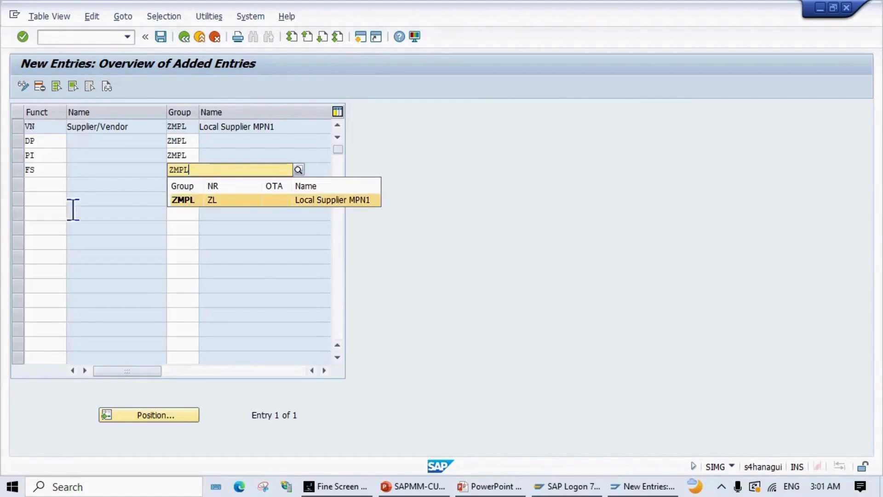
{"action": "left_click", "coordinate": [51, 230]}
{"action": "left_click", "coordinate": [53, 184]}
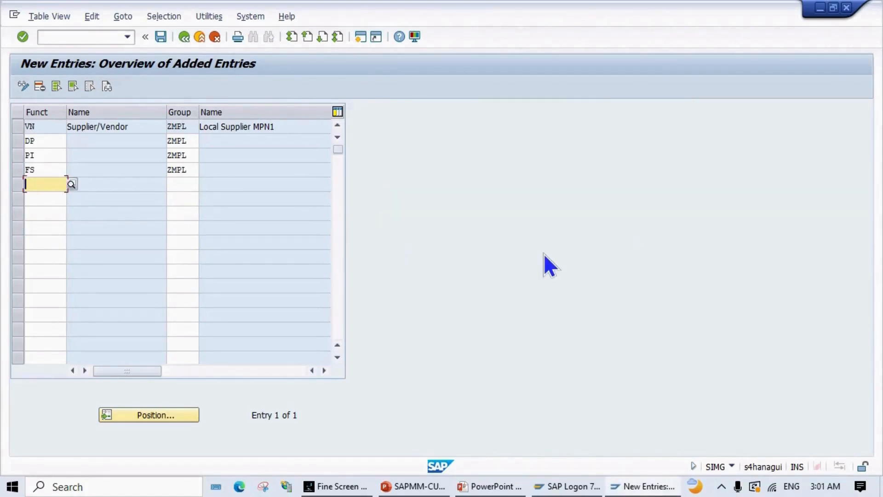
Step: Add VN with group ZMPF, followed by function rows DP, PI and FS
{"action": "type", "text": "VN"}
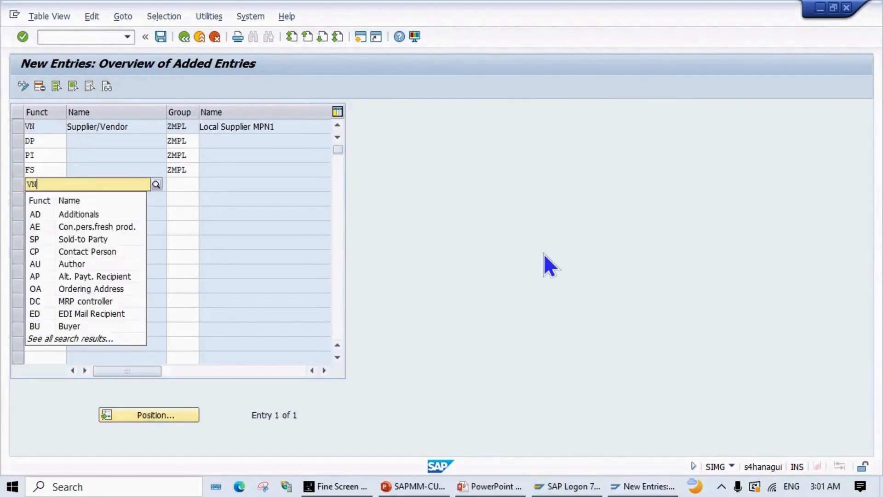
{"action": "key", "text": "Tab"}
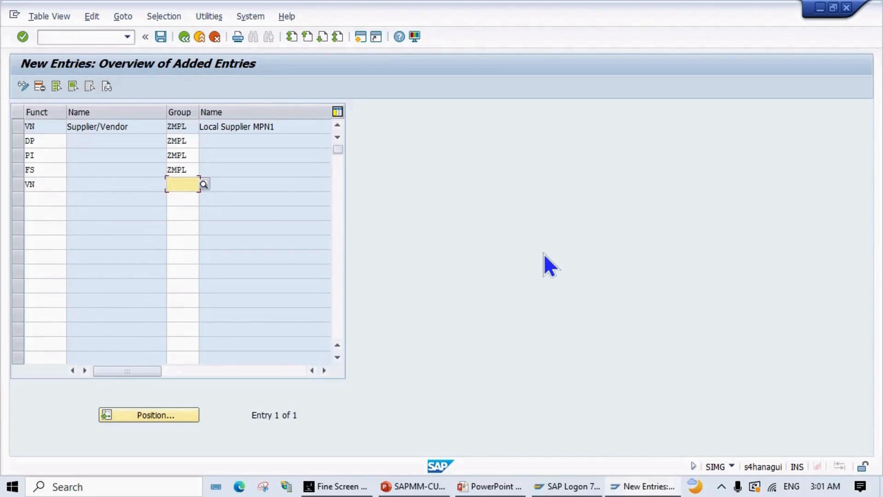
{"action": "type", "text": "ZMPF"}
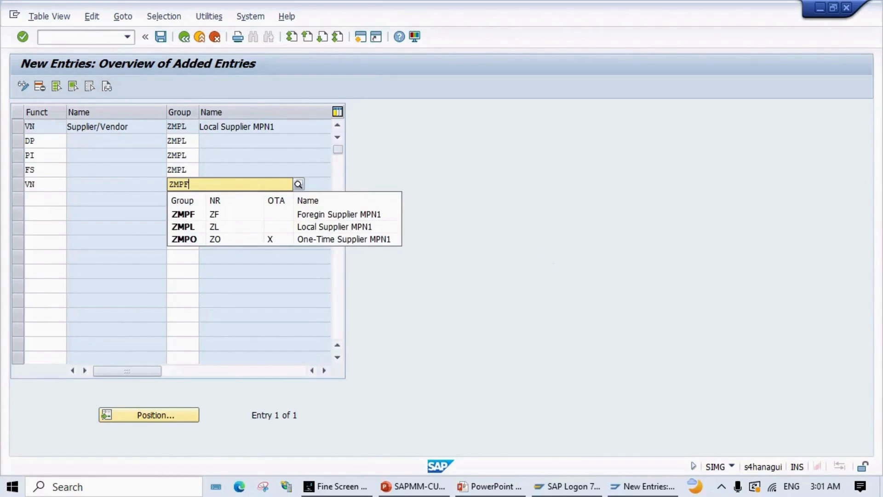
{"action": "key", "text": "Tab"}
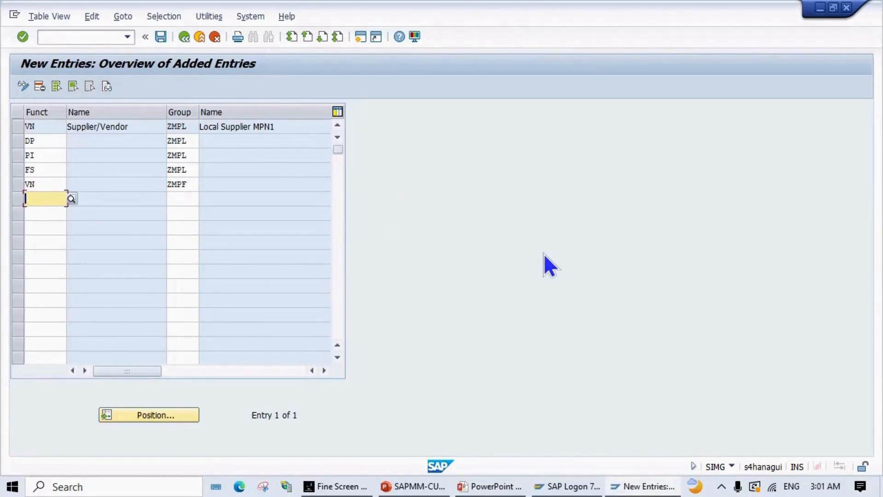
{"action": "type", "text": "DP"}
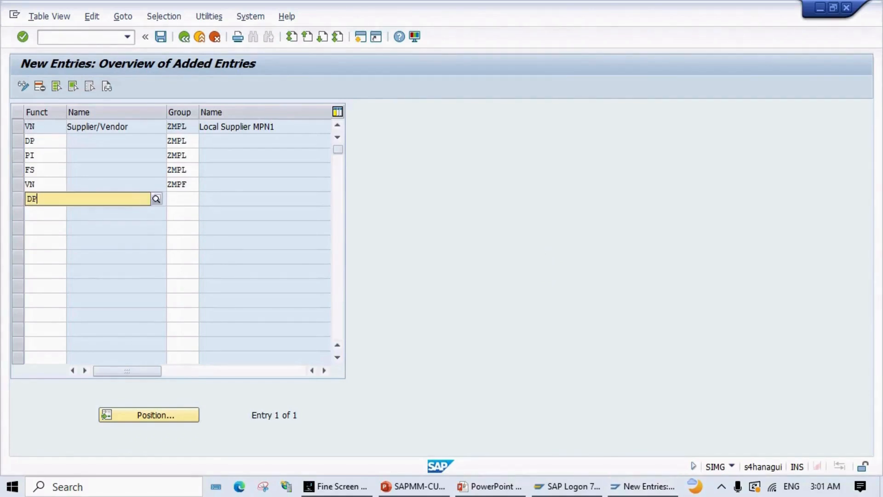
{"action": "left_click", "coordinate": [266, 242]}
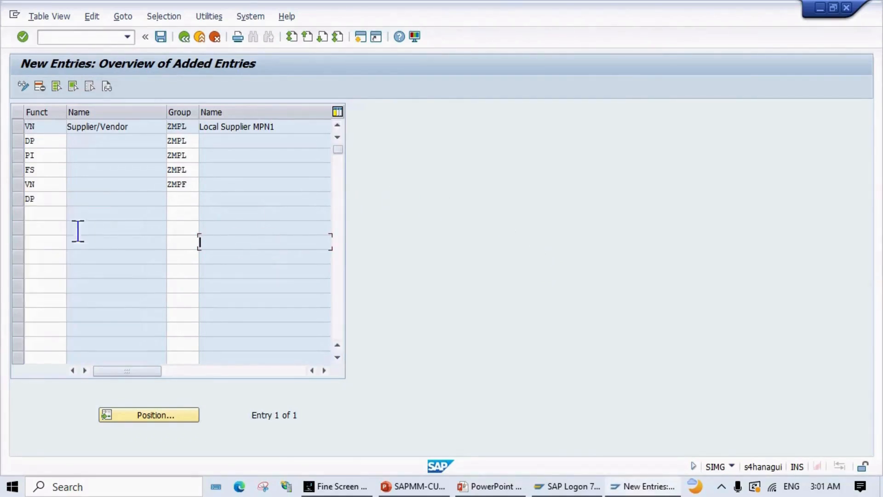
{"action": "left_click", "coordinate": [54, 213]}
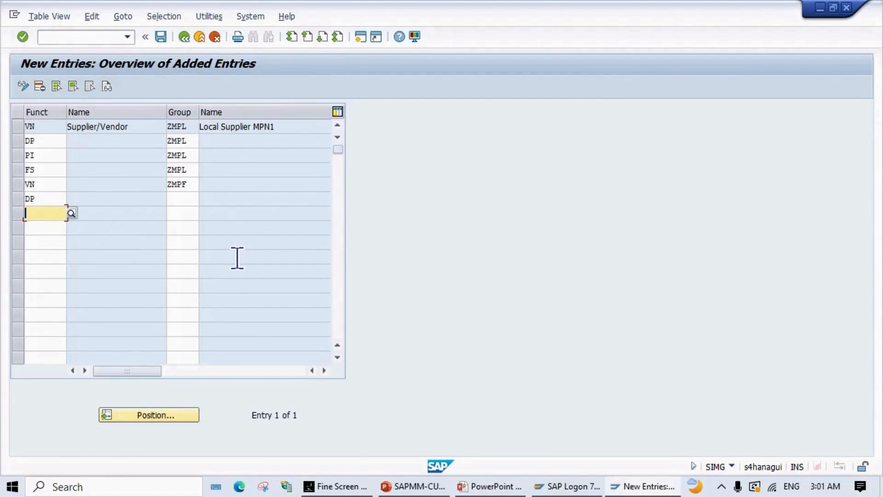
{"action": "type", "text": "PI"}
{"action": "left_click", "coordinate": [263, 250]}
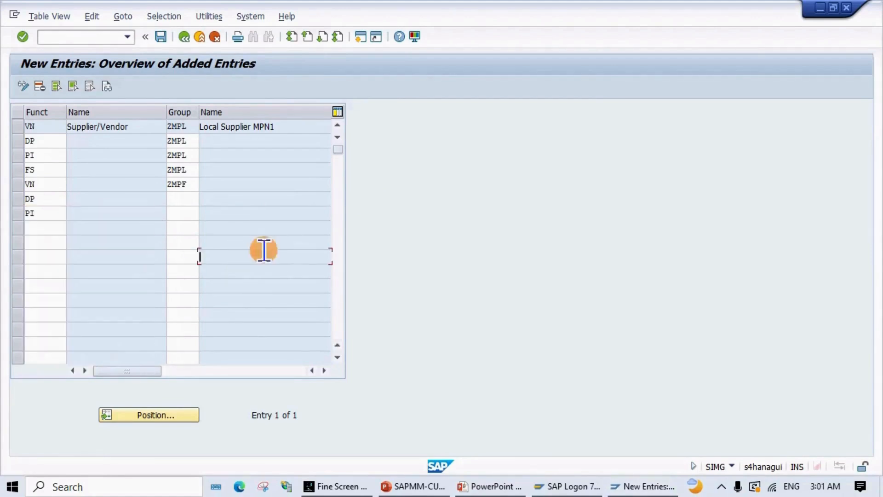
{"action": "left_click", "coordinate": [33, 229]}
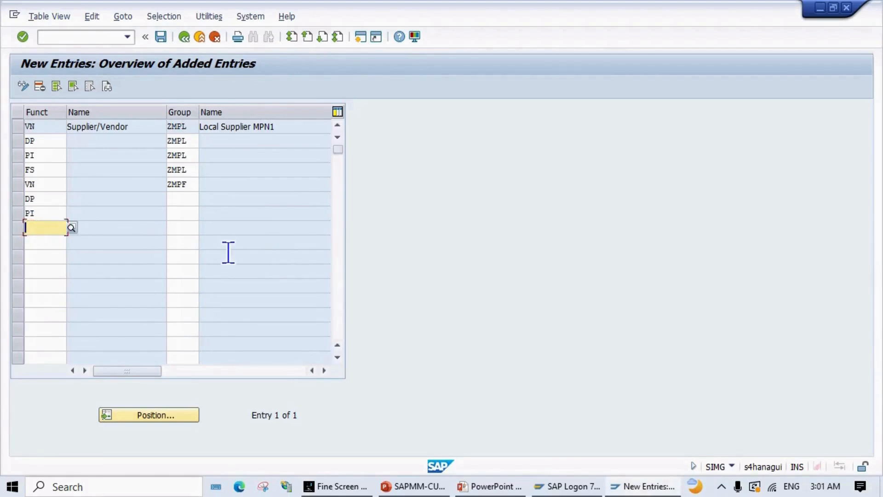
{"action": "type", "text": "FS"}
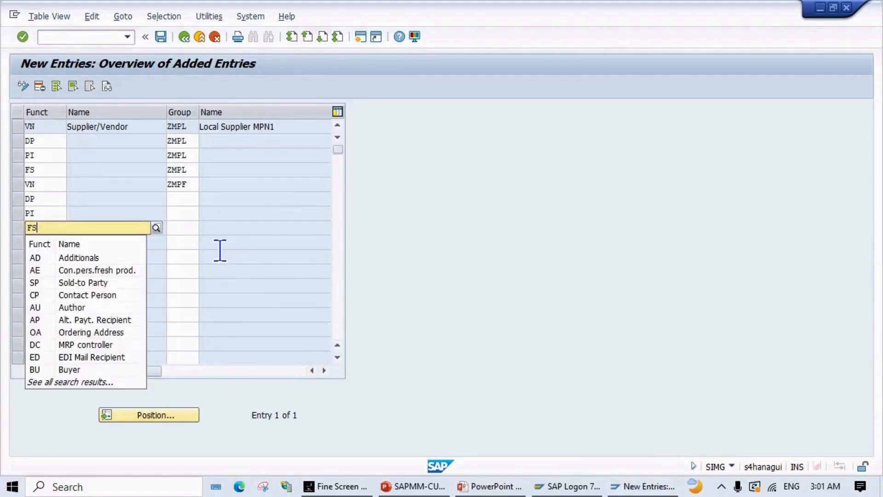
{"action": "left_click", "coordinate": [45, 185]}
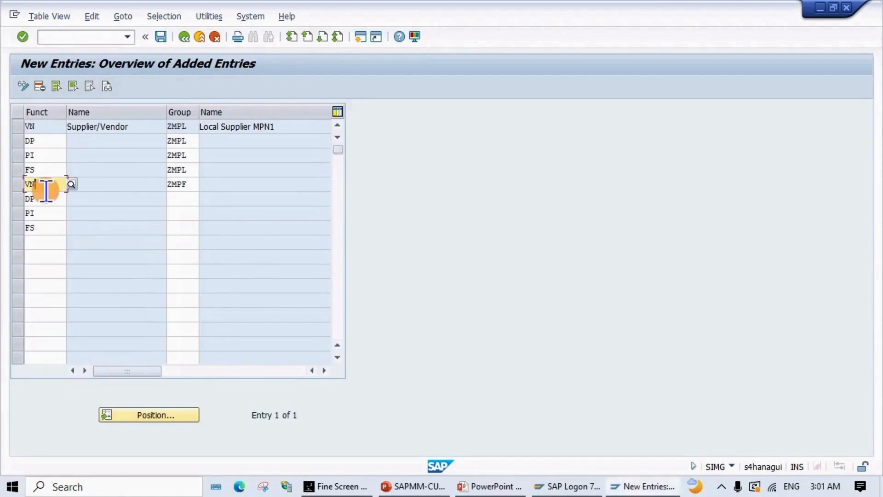
Step: Add another set of function rows VN, DP, PI and FS
{"action": "left_click", "coordinate": [50, 244]}
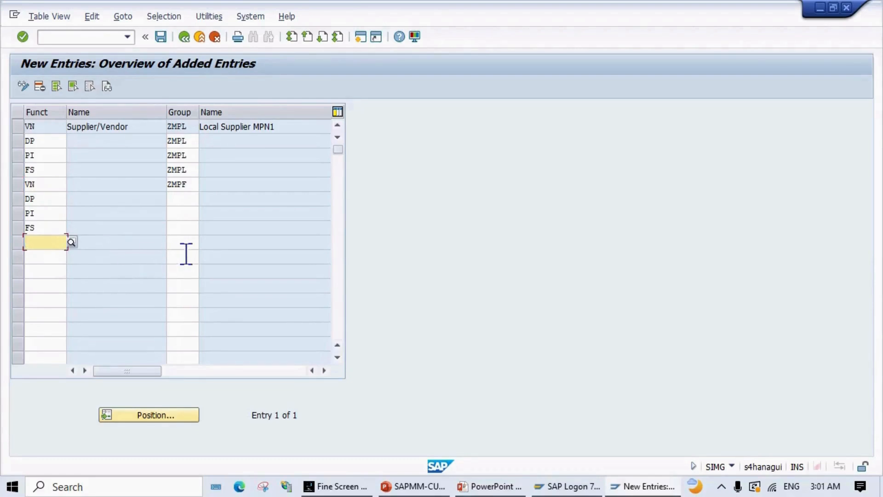
{"action": "type", "text": "VN"}
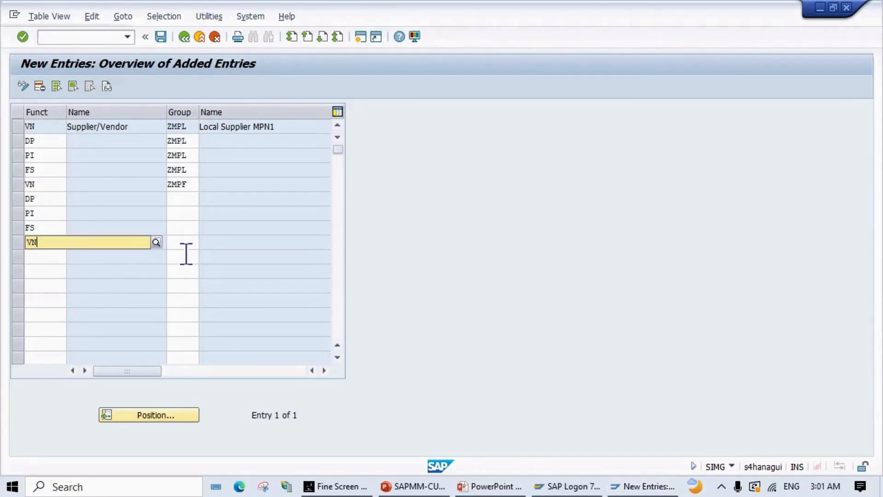
{"action": "left_click", "coordinate": [268, 298]}
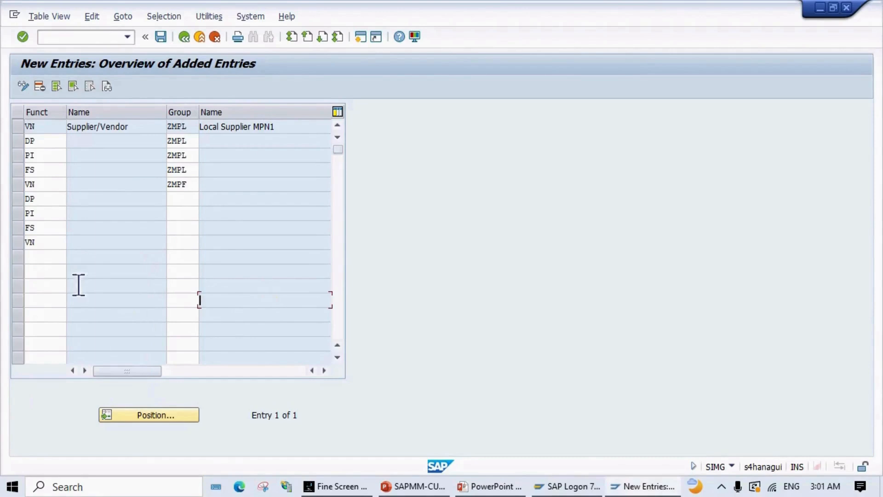
{"action": "left_click", "coordinate": [60, 257]}
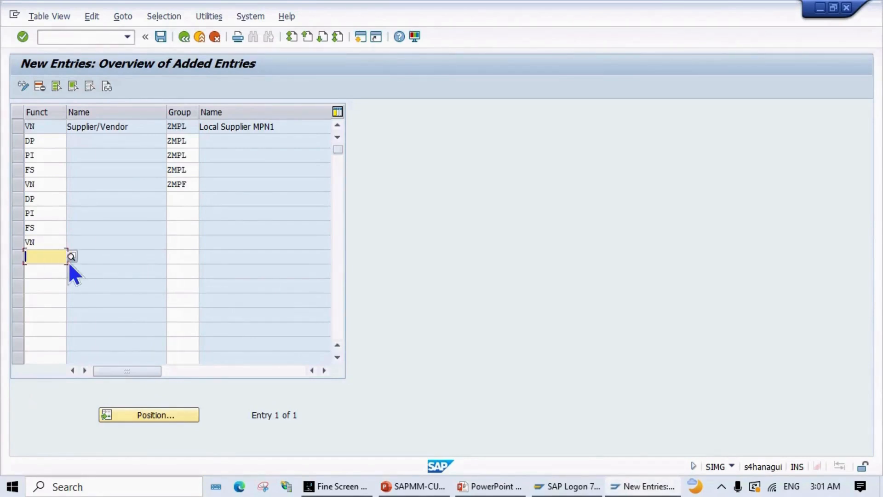
{"action": "type", "text": "DP"}
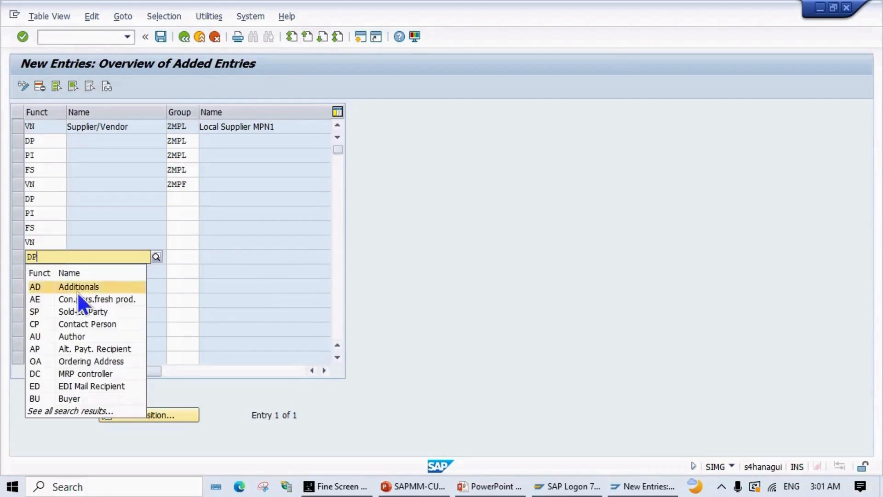
{"action": "left_click", "coordinate": [253, 271]}
{"action": "left_click", "coordinate": [49, 271]}
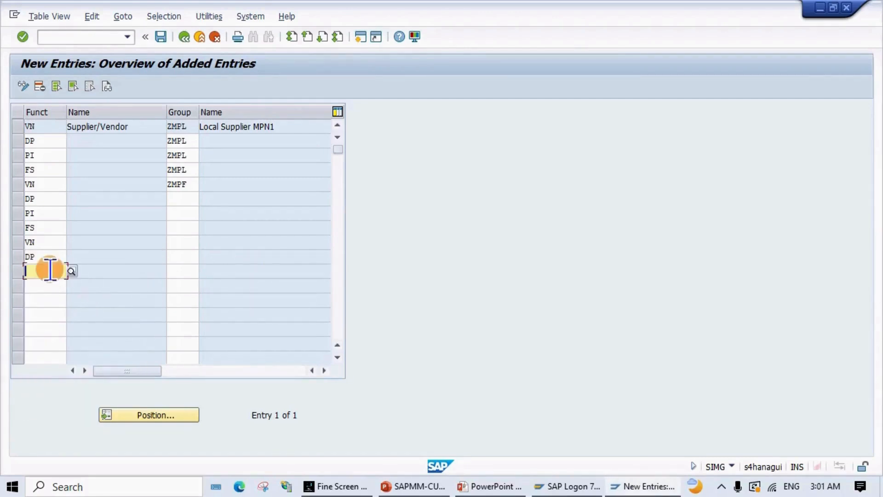
{"action": "type", "text": "PI"}
{"action": "left_click", "coordinate": [155, 272]}
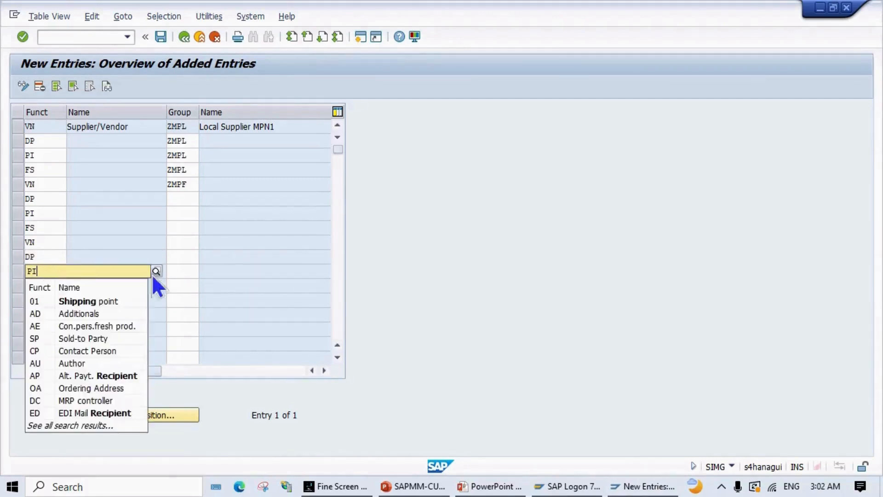
{"action": "left_click", "coordinate": [234, 271]}
{"action": "left_click", "coordinate": [45, 283]}
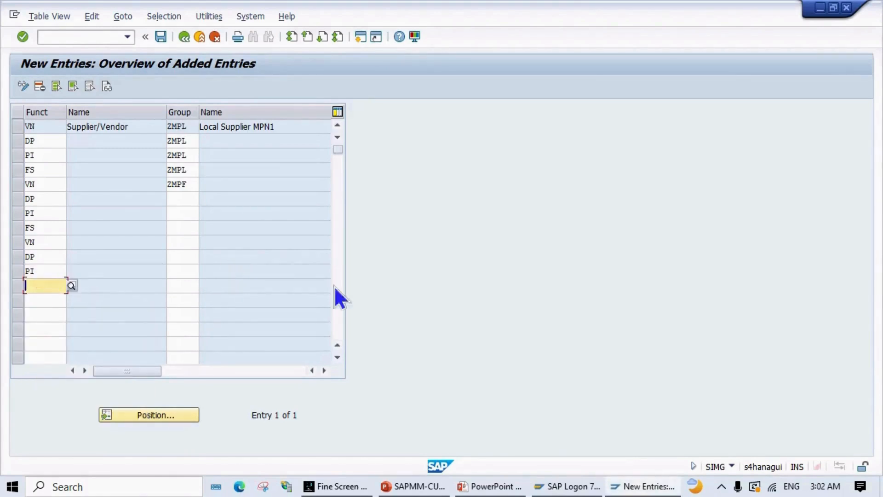
{"action": "type", "text": "FS"}
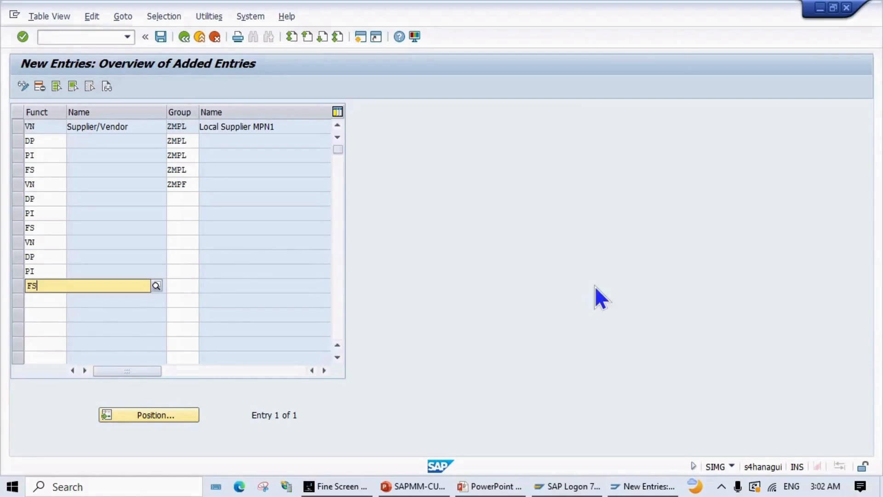
Step: Assign group ZMPF to the second set's DP, PI and FS rows
{"action": "left_click", "coordinate": [193, 198]}
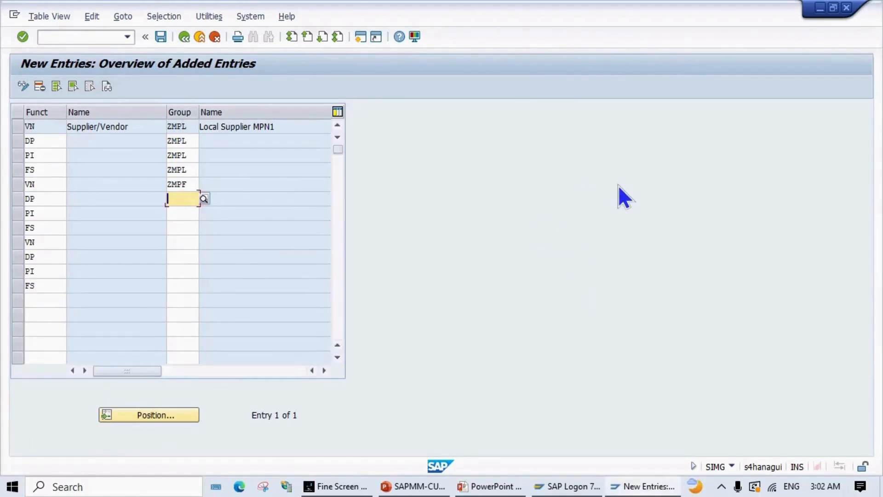
{"action": "type", "text": "ZM"}
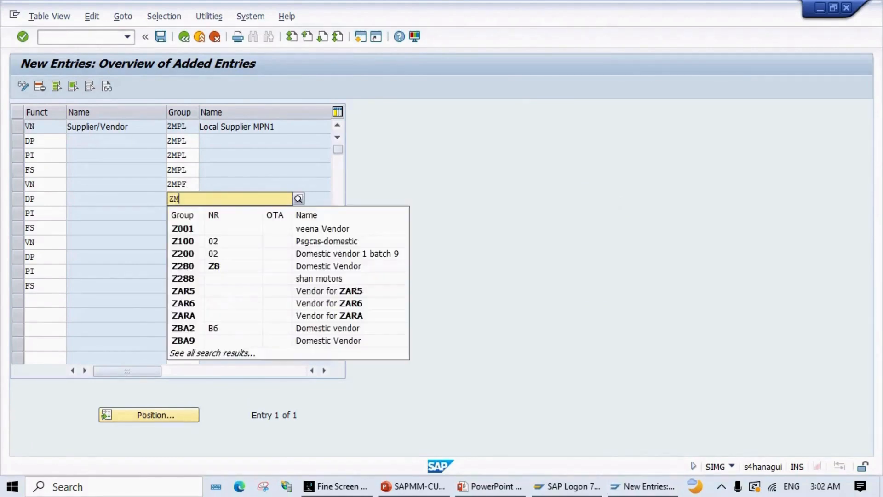
{"action": "type", "text": "PF"}
{"action": "left_click", "coordinate": [674, 174]}
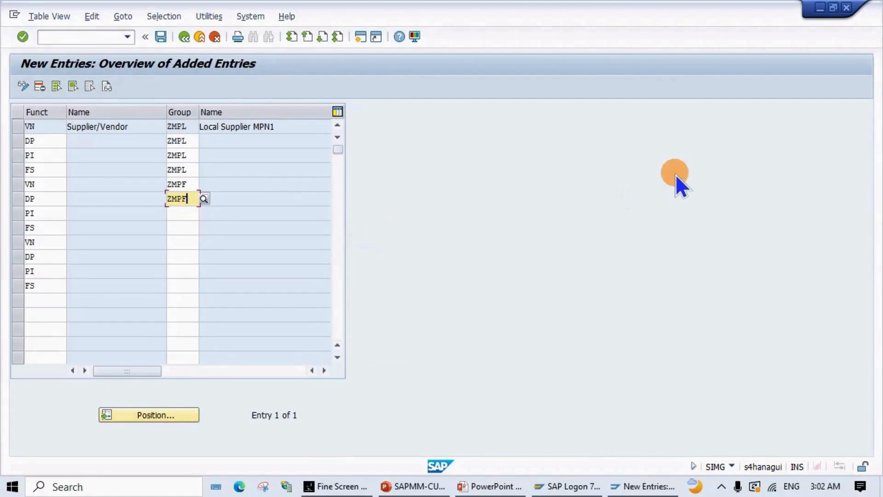
{"action": "left_click", "coordinate": [187, 217]}
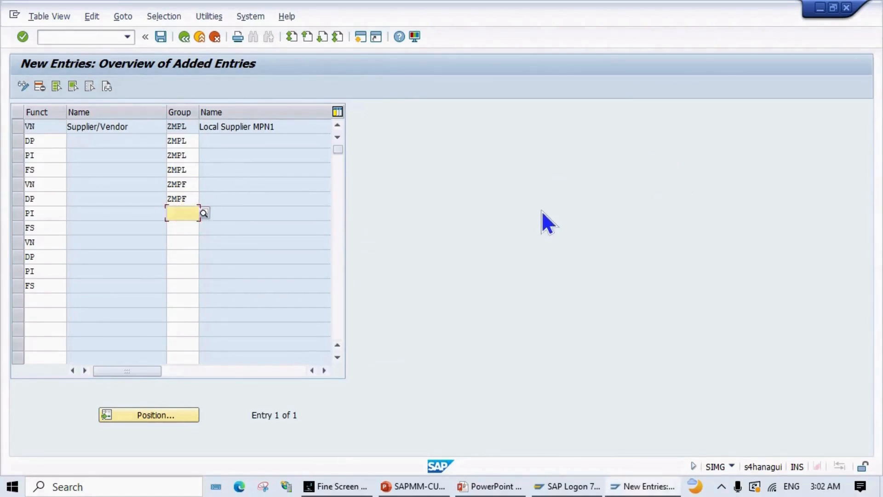
{"action": "type", "text": "ZMPF"}
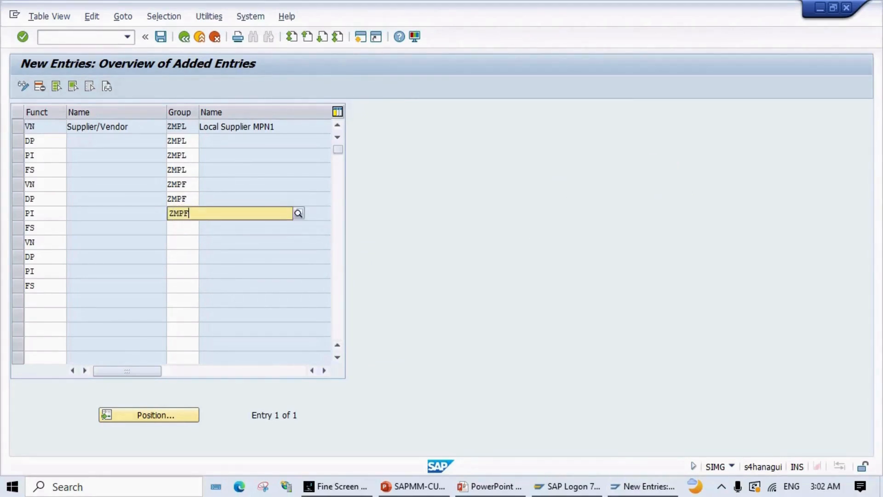
{"action": "left_click", "coordinate": [221, 244]}
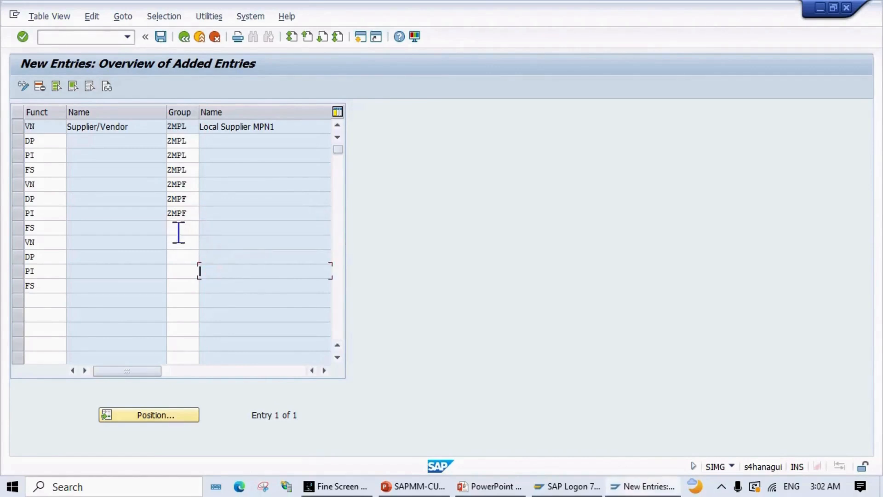
{"action": "left_click", "coordinate": [179, 230]}
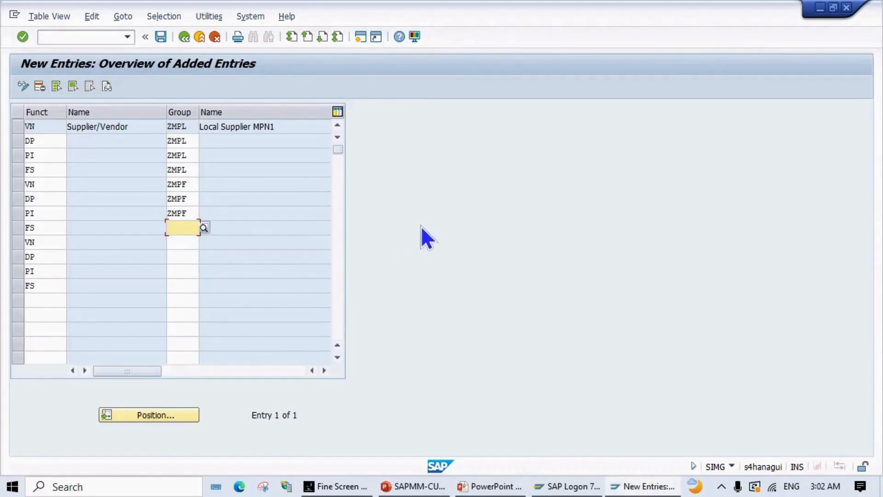
{"action": "type", "text": "ZMPDF"}
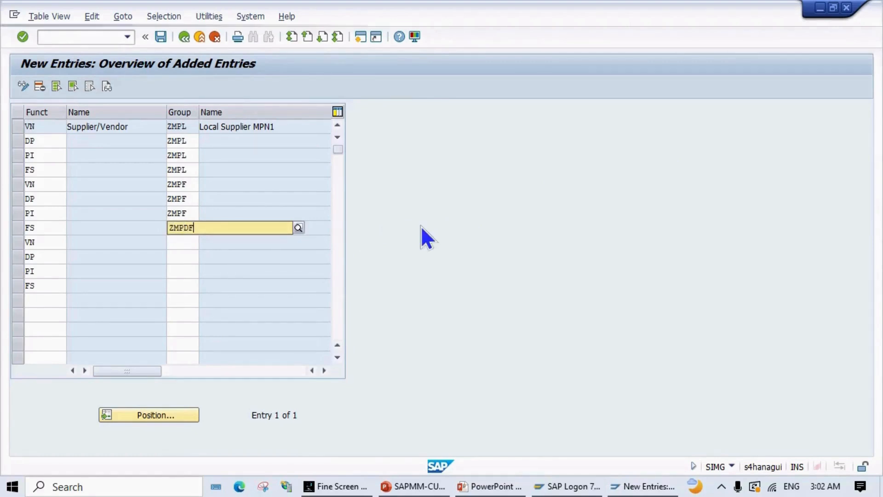
{"action": "key", "text": "BackSpace"}
{"action": "key", "text": "BackSpace"}
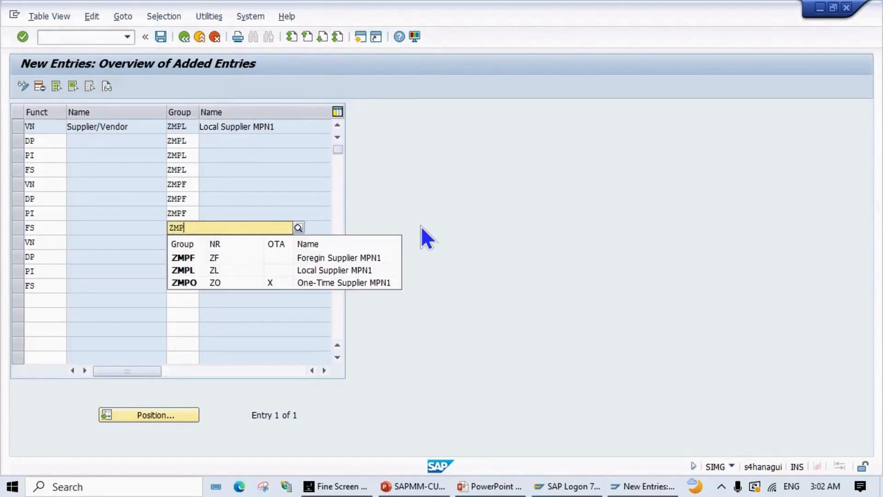
{"action": "type", "text": "F"}
{"action": "left_click", "coordinate": [442, 230]}
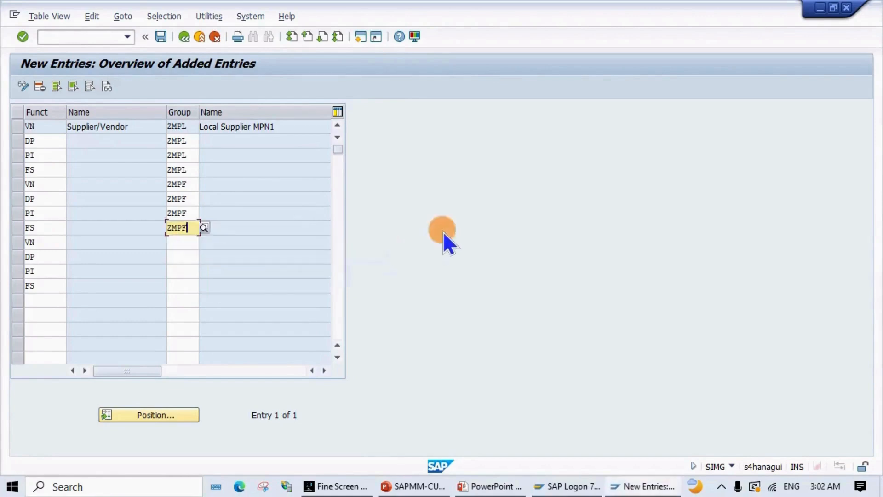
Step: Assign group ZMPO to the last VN, DP, PI and FS rows and validate all twelve entries
{"action": "left_click", "coordinate": [174, 243]}
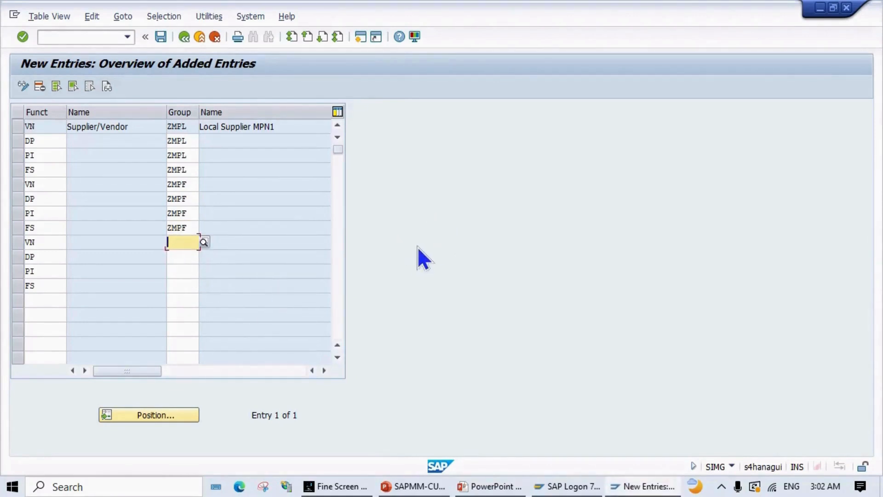
{"action": "type", "text": "ZMPO"}
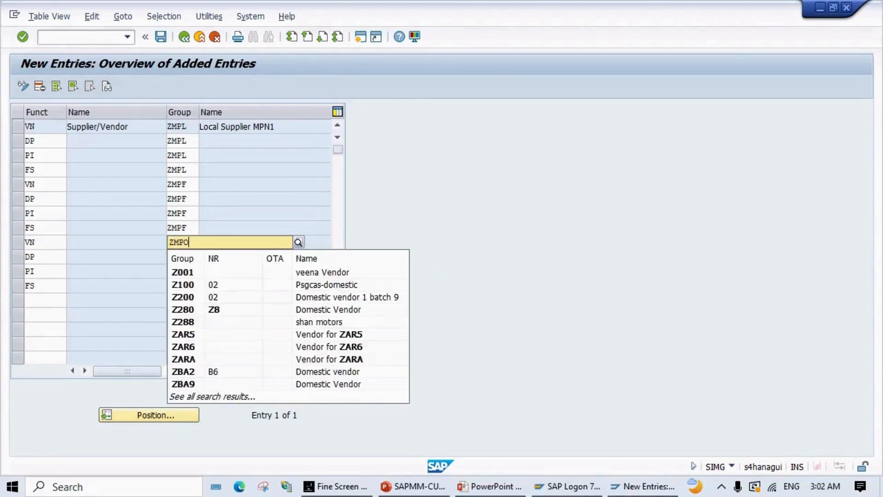
{"action": "key", "text": "Escape"}
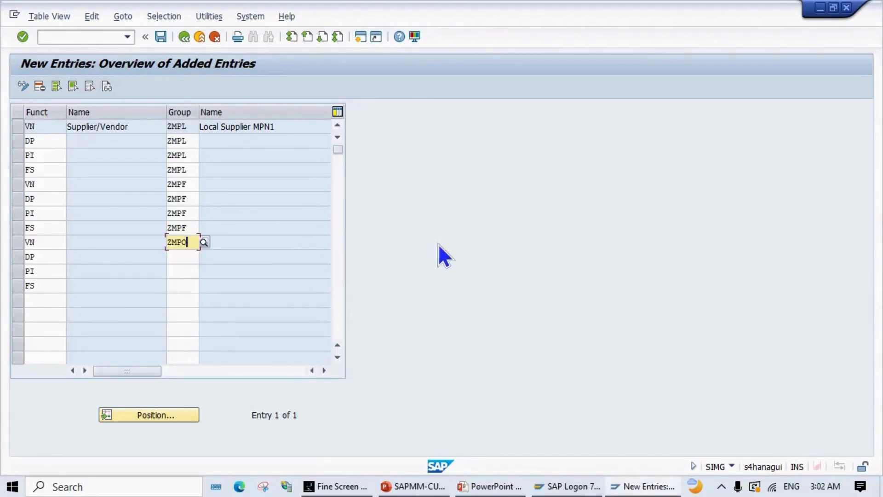
{"action": "left_click", "coordinate": [188, 257]}
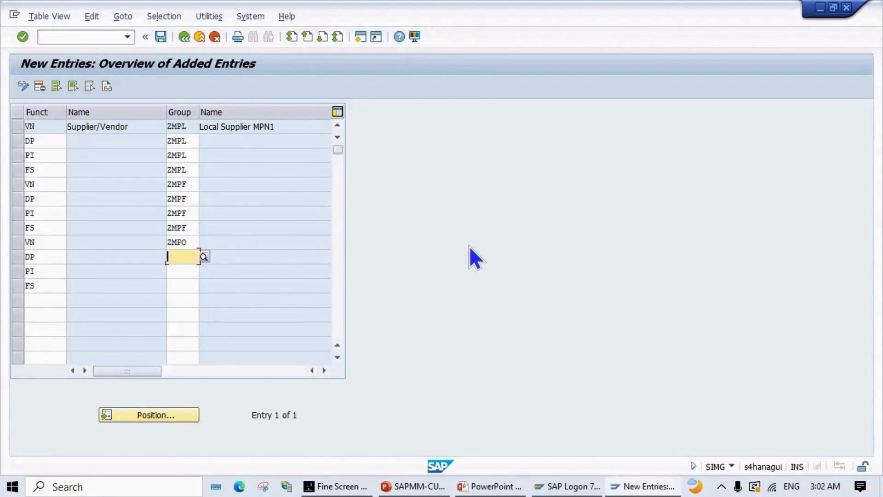
{"action": "type", "text": "ZMPO"}
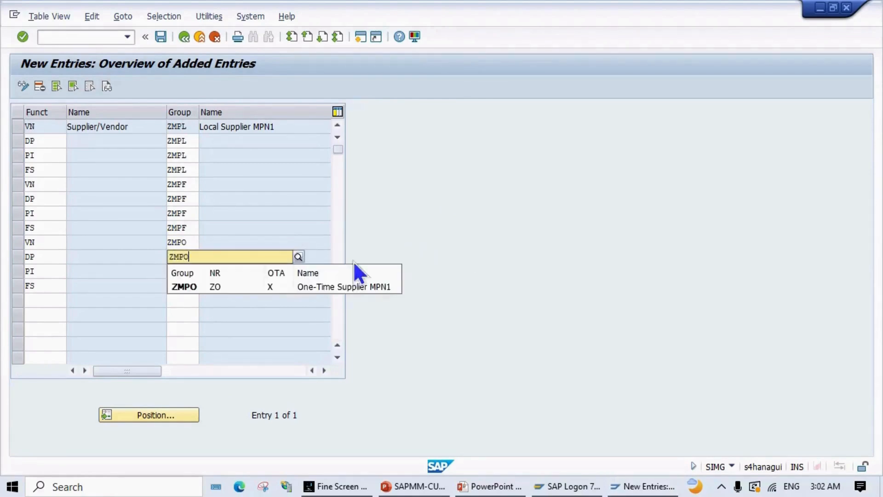
{"action": "key", "text": "Escape"}
{"action": "left_click", "coordinate": [183, 257]}
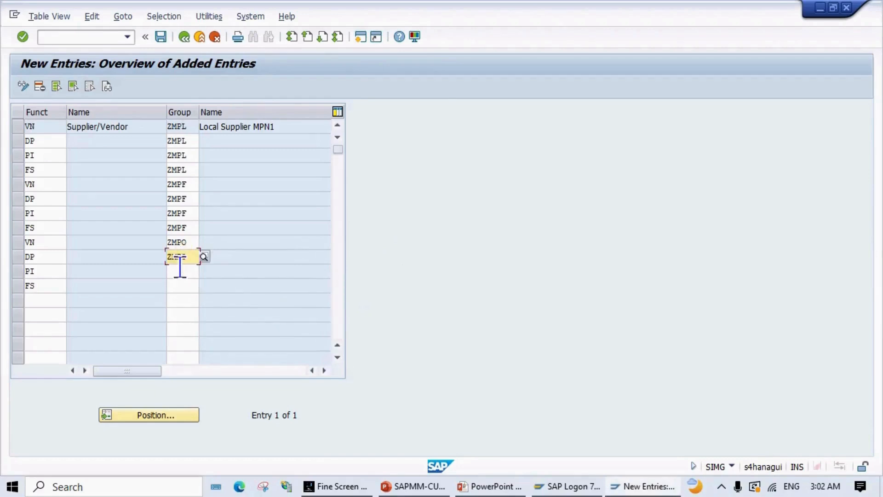
{"action": "left_click", "coordinate": [182, 270]}
{"action": "type", "text": "ZMPO"}
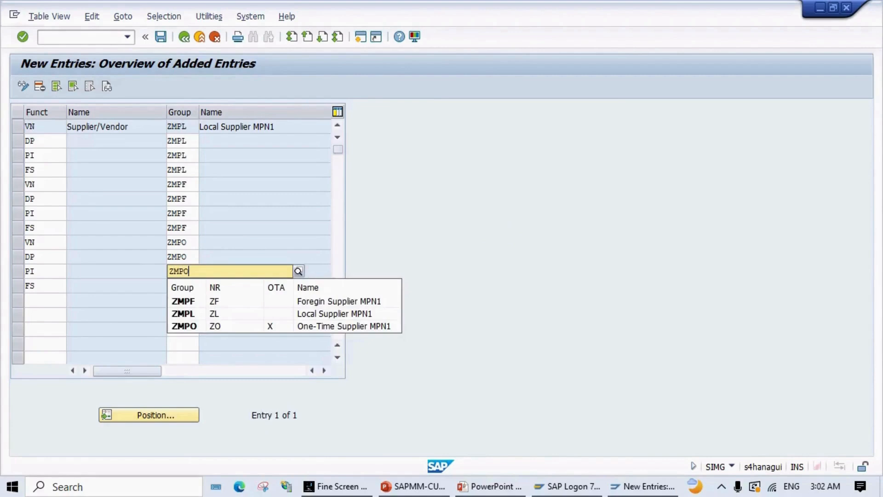
{"action": "key", "text": "Escape"}
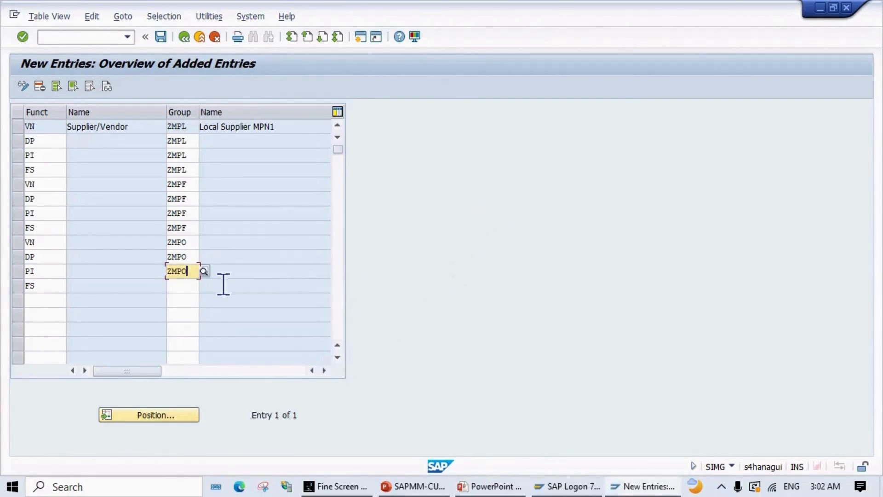
{"action": "left_click", "coordinate": [175, 286]}
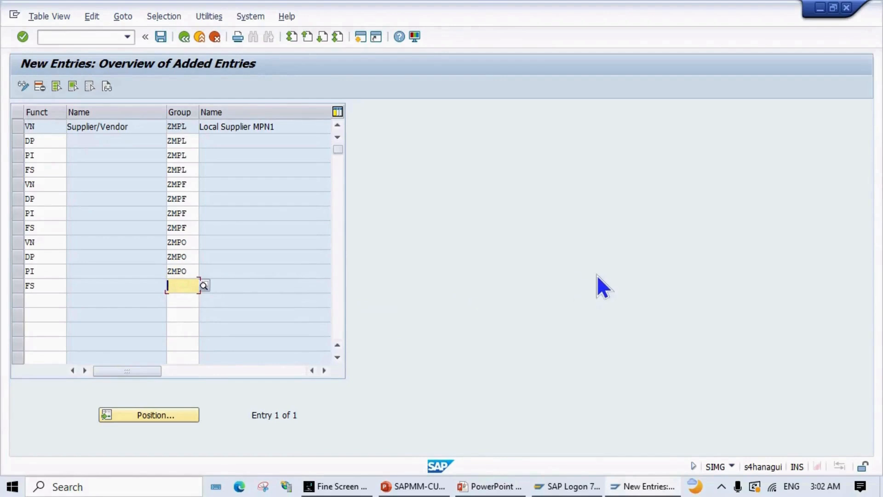
{"action": "type", "text": "ZMPO"}
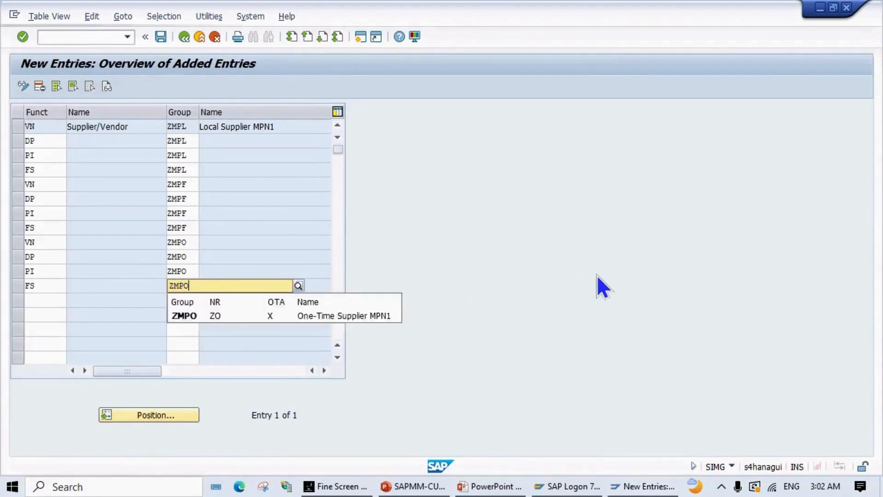
{"action": "key", "text": "Return"}
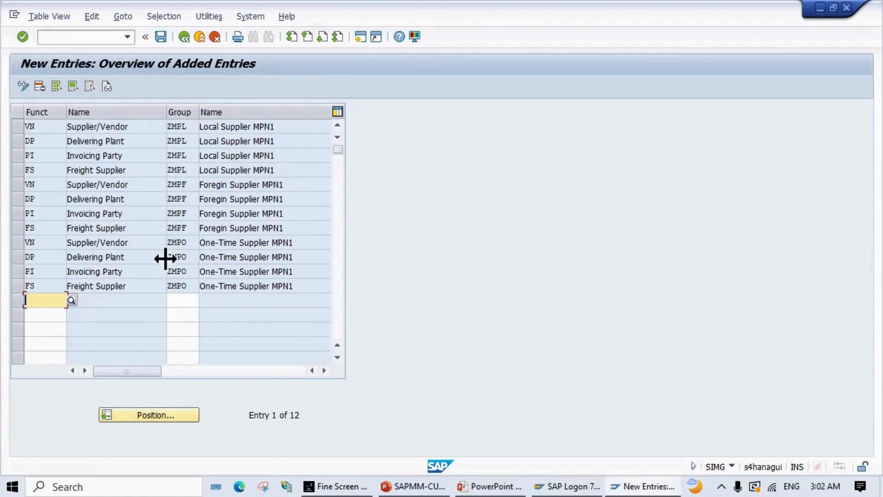
Step: Save the twelve partner role entries under the Define New Vendor Groups customizing request
{"action": "left_click", "coordinate": [160, 37]}
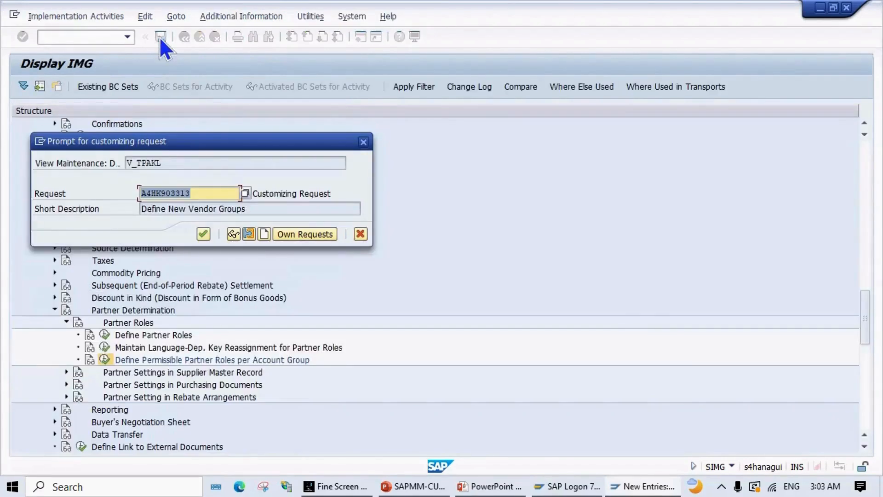
{"action": "left_click", "coordinate": [203, 233]}
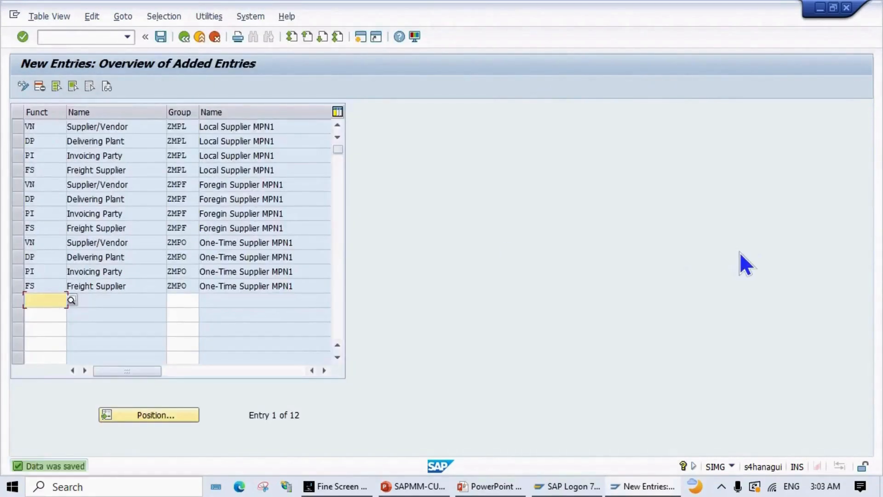
Step: Page through the slides to Define Partner Schemas, then return to the SAP entries overview
{"action": "key", "text": "alt+Tab"}
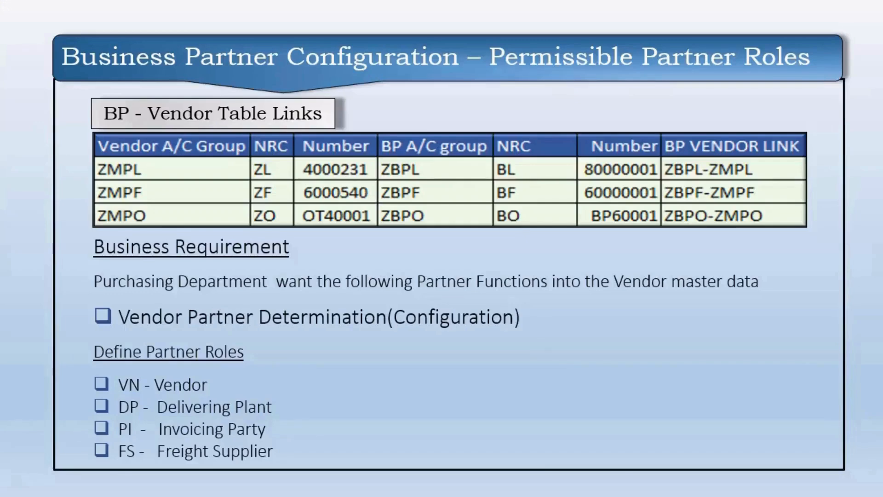
{"action": "key", "text": "Right"}
{"action": "key", "text": "Left"}
{"action": "key", "text": "Right"}
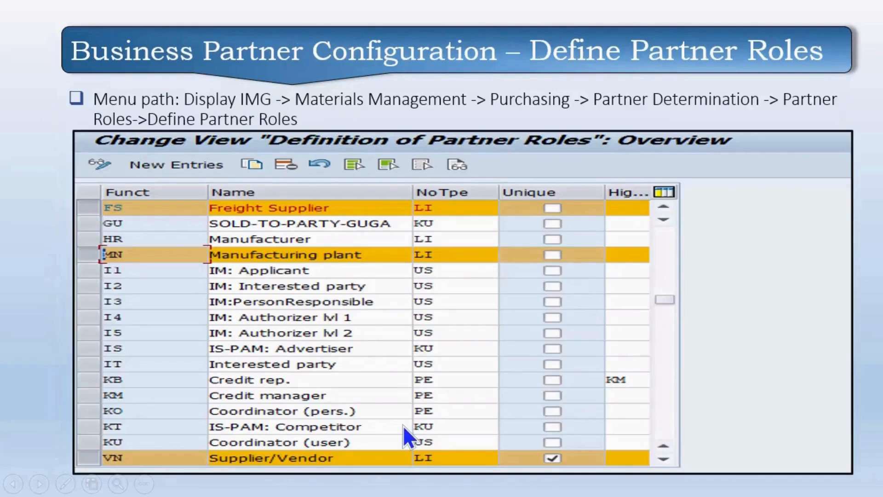
{"action": "key", "text": "Right"}
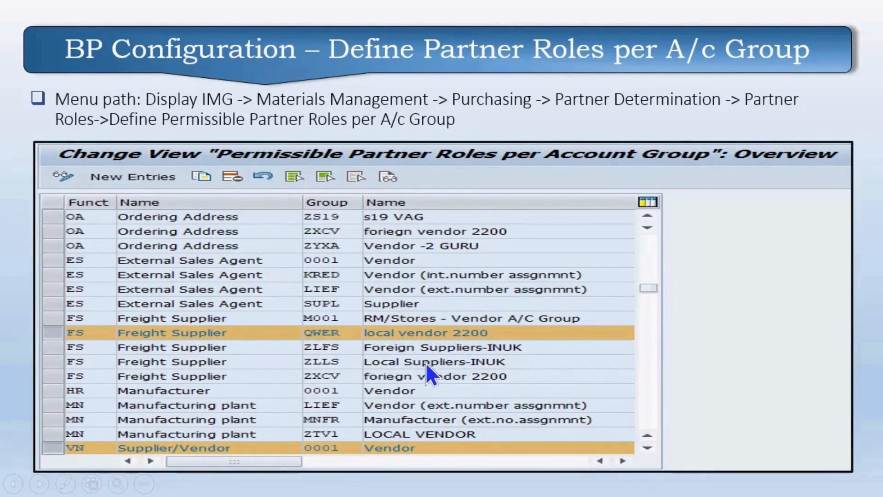
{"action": "key", "text": "Right"}
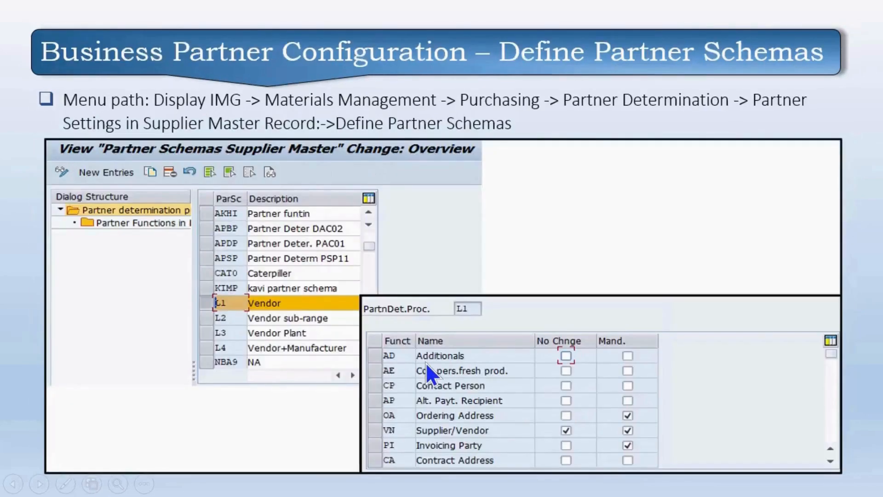
{"action": "key", "text": "Right"}
{"action": "key", "text": "alt+Tab"}
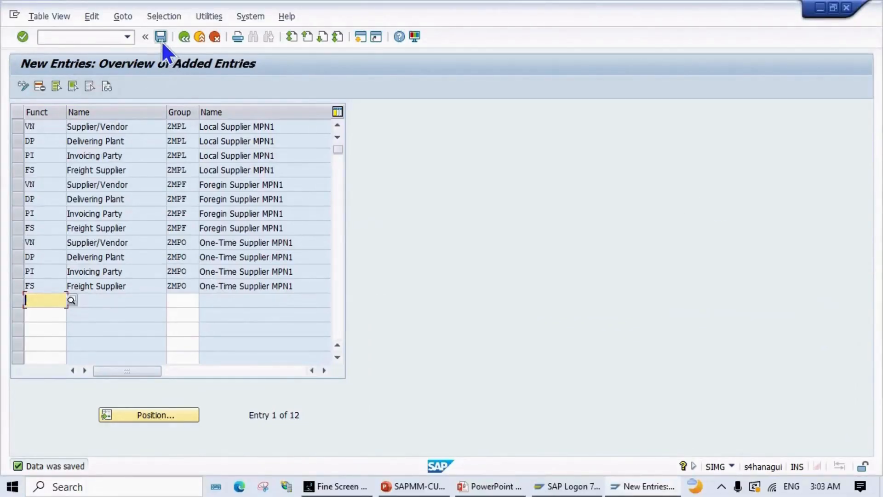
Step: Back out to the Display IMG tree under Partner Determination, glancing at the menu-path slide
{"action": "left_click", "coordinate": [183, 40]}
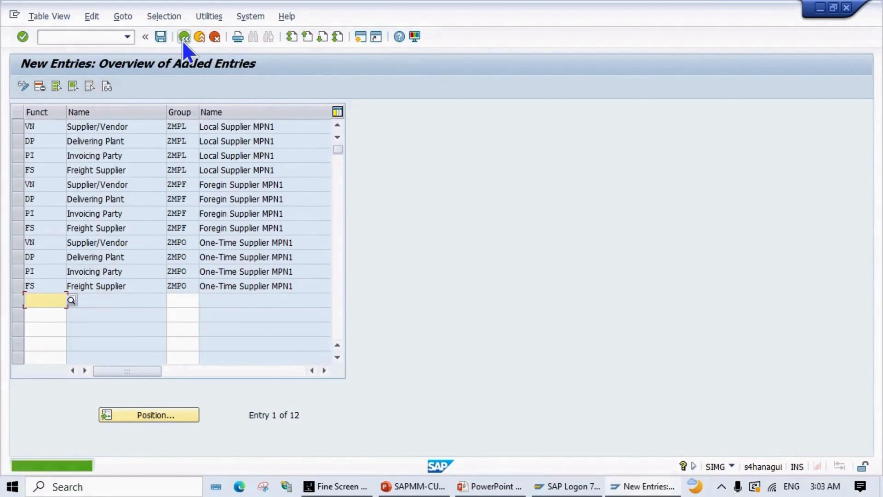
{"action": "left_click", "coordinate": [183, 38]}
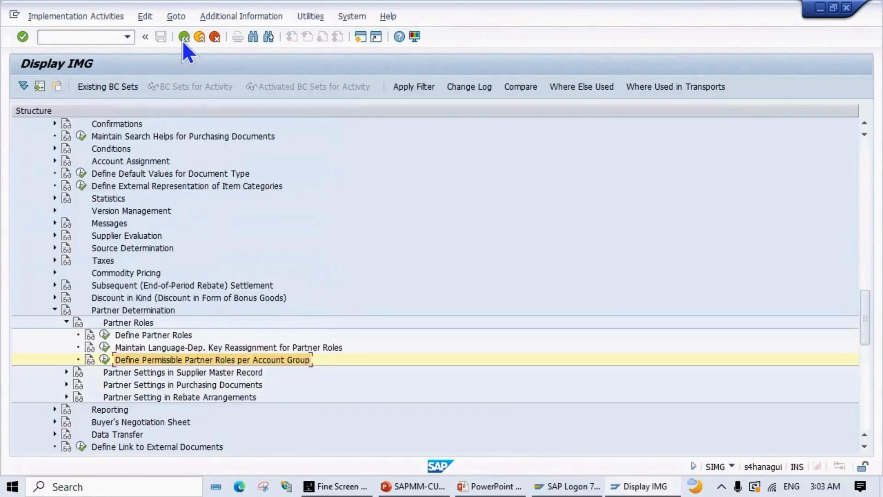
{"action": "scroll", "coordinate": [217, 302], "scroll_direction": "down", "scroll_amount": 1}
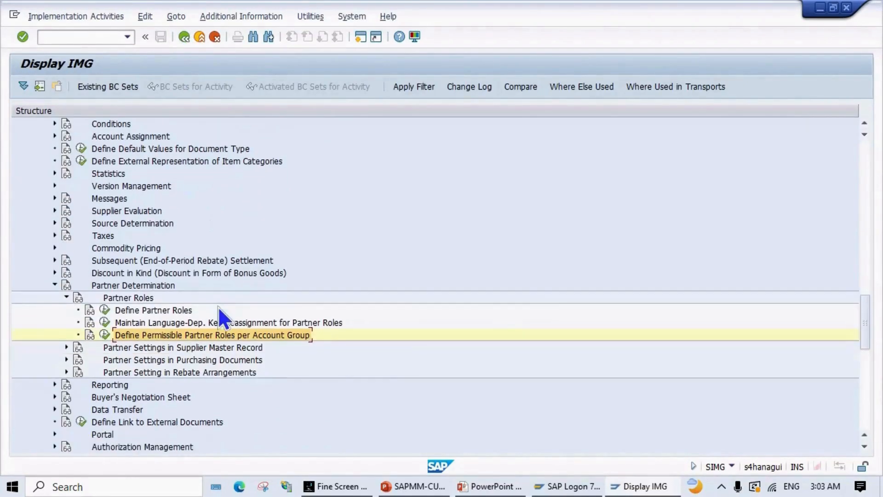
{"action": "key", "text": "alt+Tab"}
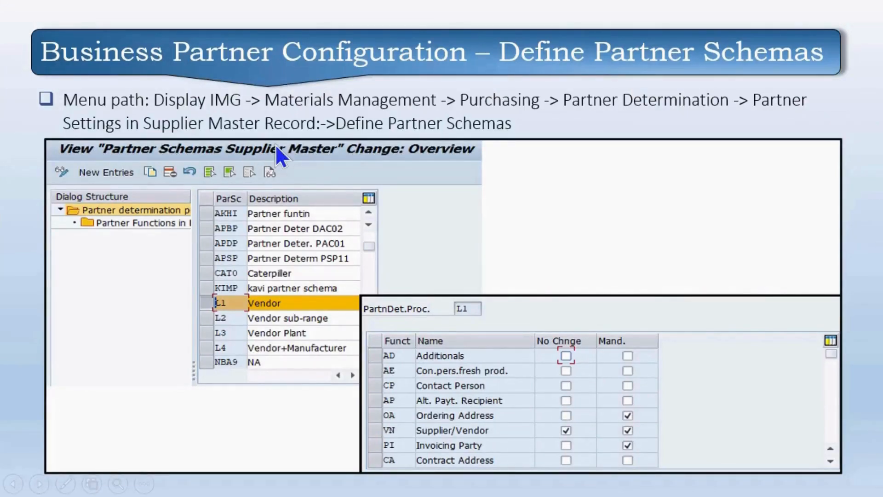
{"action": "key", "text": "alt+Tab"}
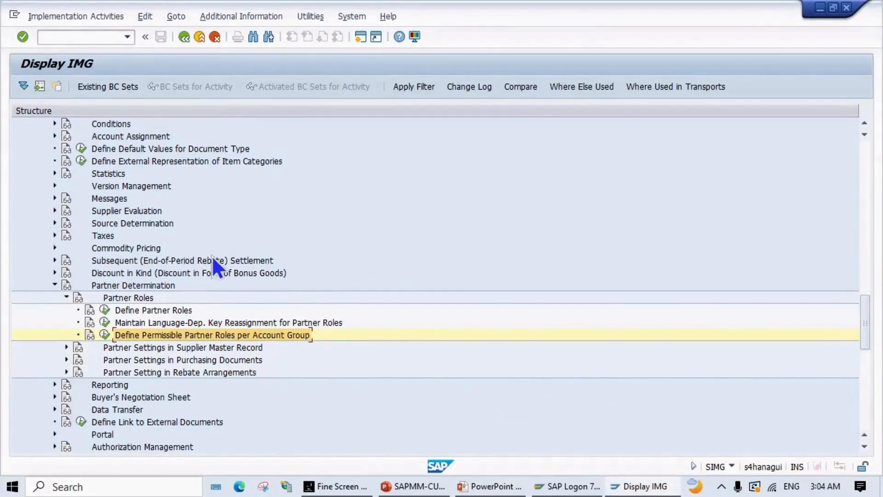
Step: Expand Partner Settings in Supplier Master Record and bring up the Define Partner Schemas slide
{"action": "left_click", "coordinate": [66, 346]}
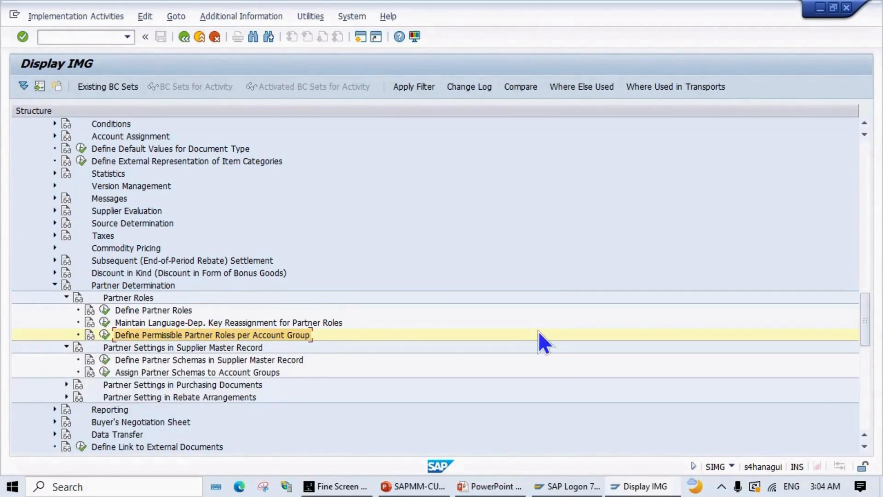
{"action": "key", "text": "alt+Tab"}
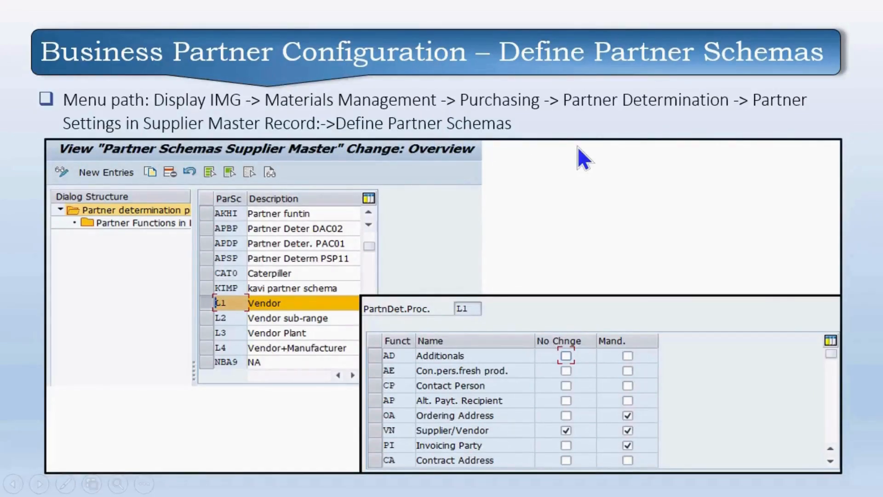
Step: Return from the Define Partner Schemas slide to the SAP Display IMG tree
{"action": "key", "text": "alt+Tab"}
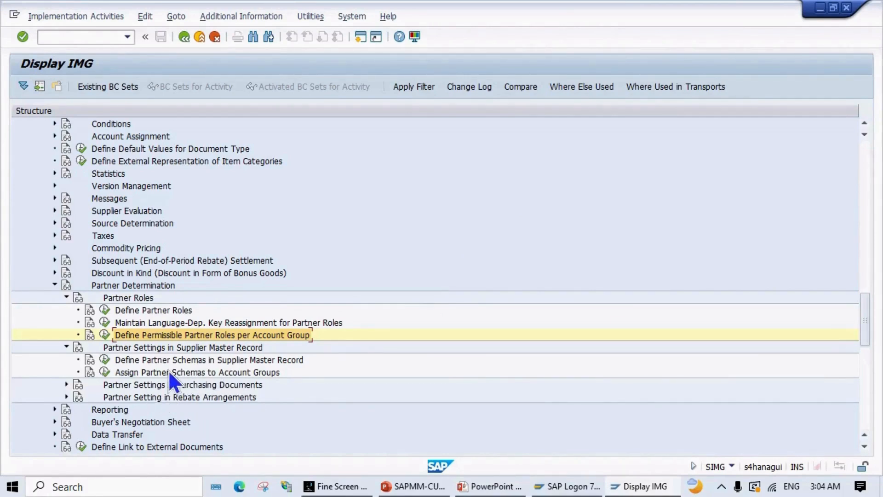
Step: Open Define Partner Schemas in Supplier Master Record and browse the 23 listed schemas
{"action": "left_click", "coordinate": [105, 359]}
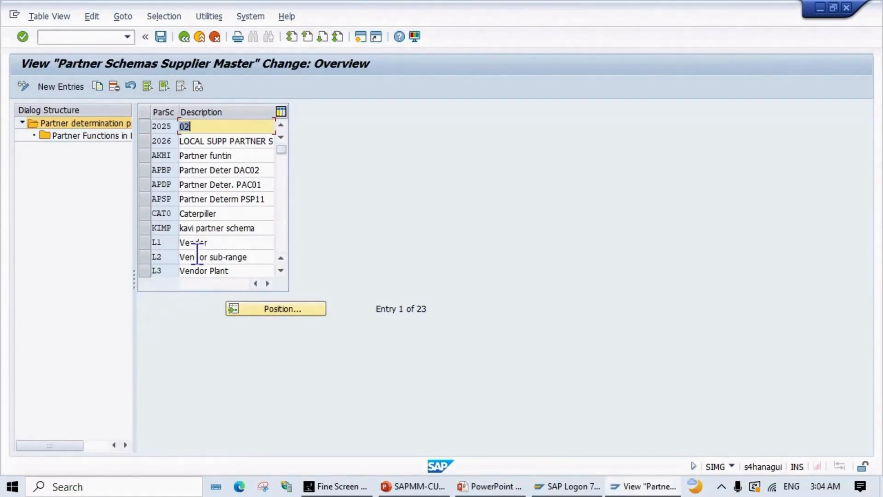
{"action": "scroll", "coordinate": [205, 230], "scroll_direction": "down", "scroll_amount": 1}
{"action": "scroll", "coordinate": [206, 228], "scroll_direction": "up", "scroll_amount": 1}
{"action": "scroll", "coordinate": [226, 250], "scroll_direction": "down", "scroll_amount": 1}
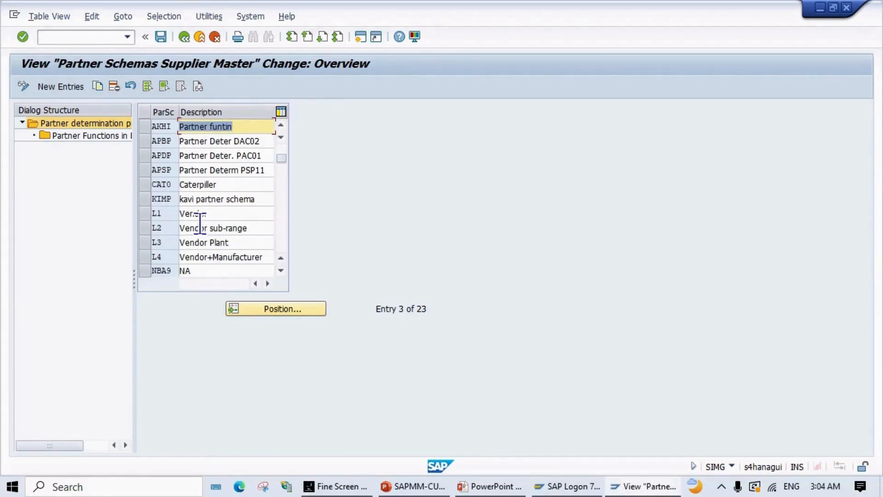
{"action": "scroll", "coordinate": [197, 223], "scroll_direction": "up", "scroll_amount": 1}
{"action": "scroll", "coordinate": [198, 222], "scroll_direction": "down", "scroll_amount": 1}
{"action": "scroll", "coordinate": [229, 177], "scroll_direction": "down", "scroll_amount": 1}
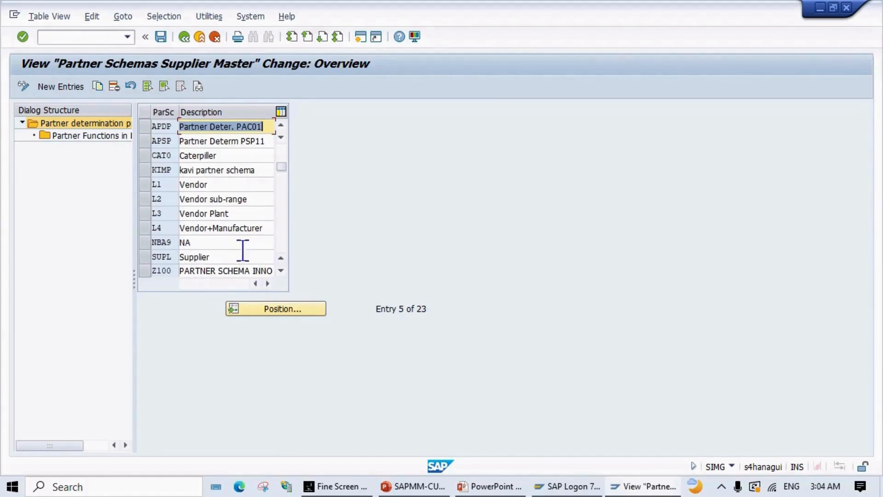
Step: Select the L1 Vendor schema row
{"action": "left_click", "coordinate": [169, 184]}
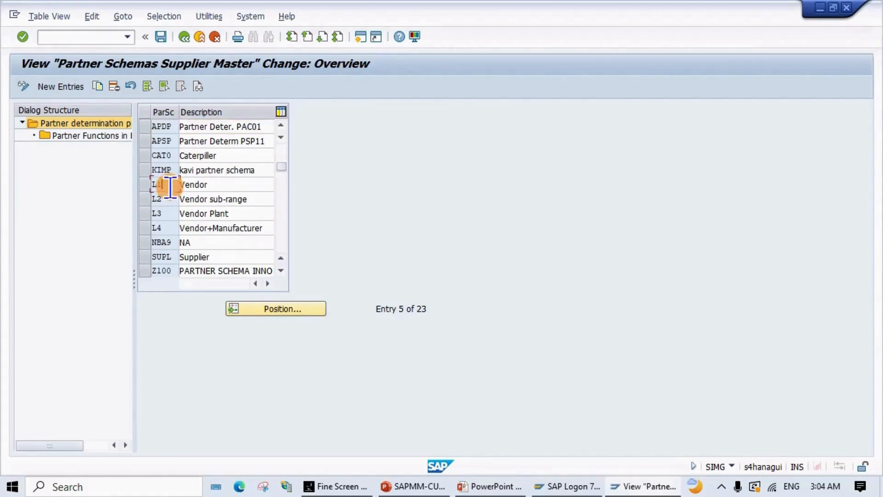
{"action": "left_click", "coordinate": [170, 197]}
{"action": "left_click", "coordinate": [168, 213]}
{"action": "left_click", "coordinate": [147, 186]}
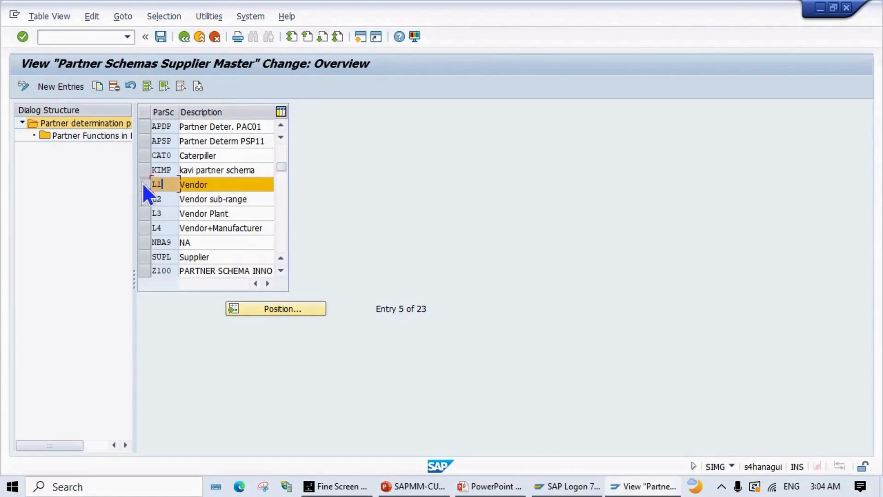
{"action": "double_click", "coordinate": [94, 136]}
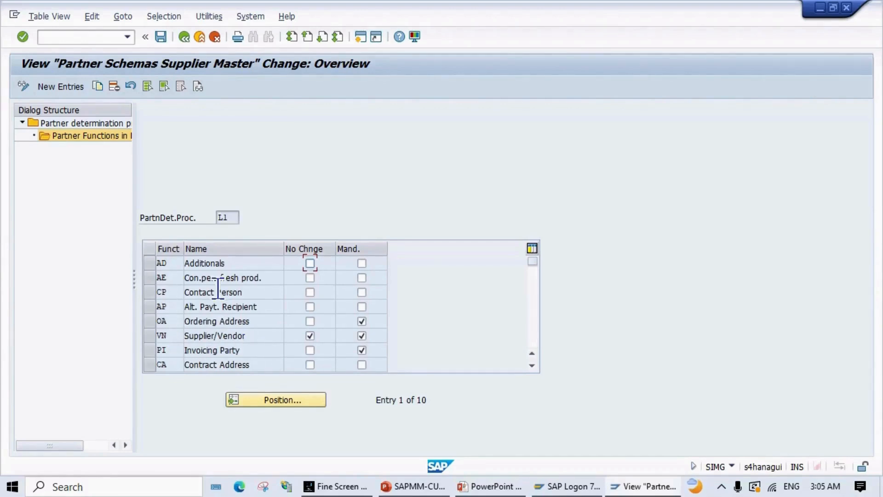
{"action": "scroll", "coordinate": [226, 319], "scroll_direction": "down", "scroll_amount": 1}
{"action": "scroll", "coordinate": [228, 330], "scroll_direction": "down", "scroll_amount": 1}
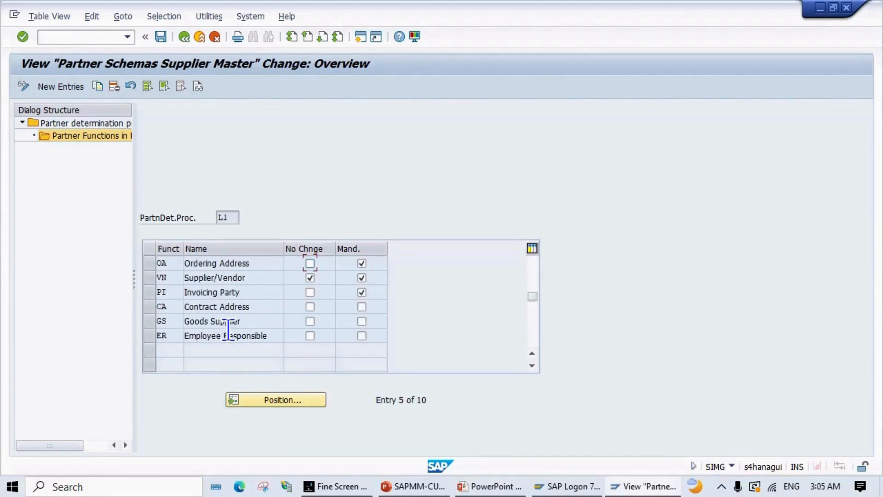
{"action": "scroll", "coordinate": [228, 330], "scroll_direction": "up", "scroll_amount": 1}
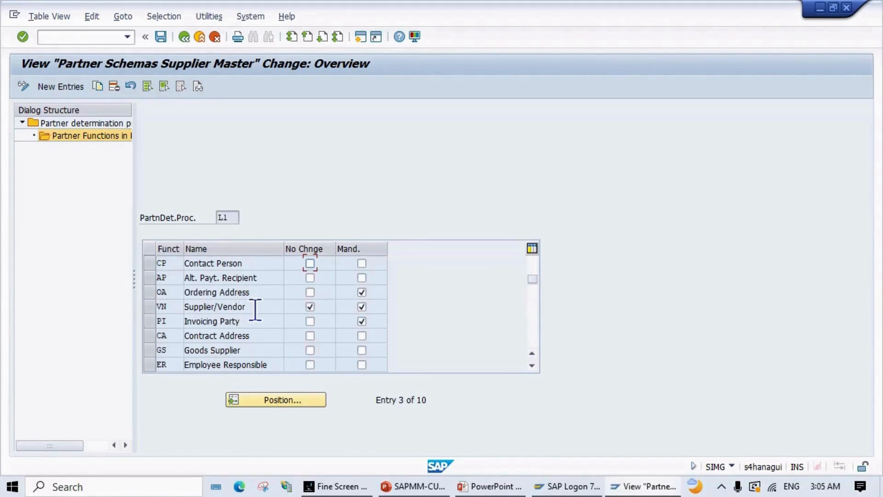
{"action": "scroll", "coordinate": [256, 318], "scroll_direction": "down", "scroll_amount": 1}
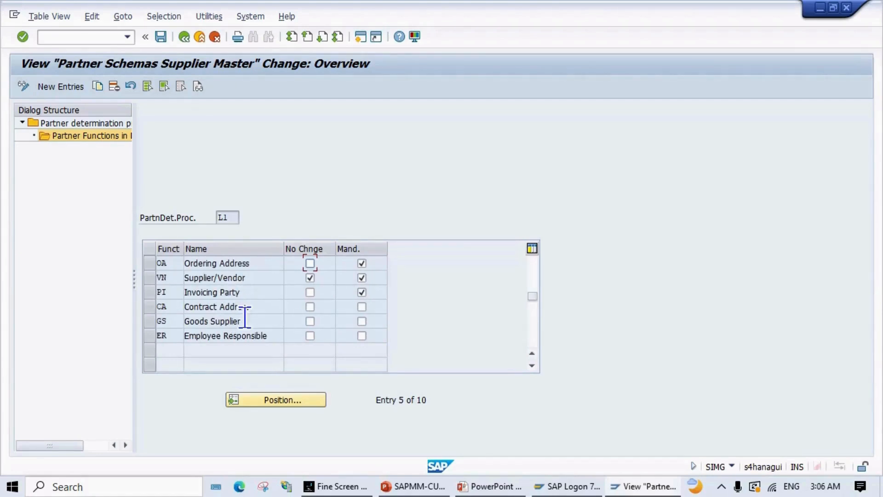
{"action": "scroll", "coordinate": [245, 315], "scroll_direction": "up", "scroll_amount": 1}
{"action": "scroll", "coordinate": [247, 325], "scroll_direction": "up", "scroll_amount": 1}
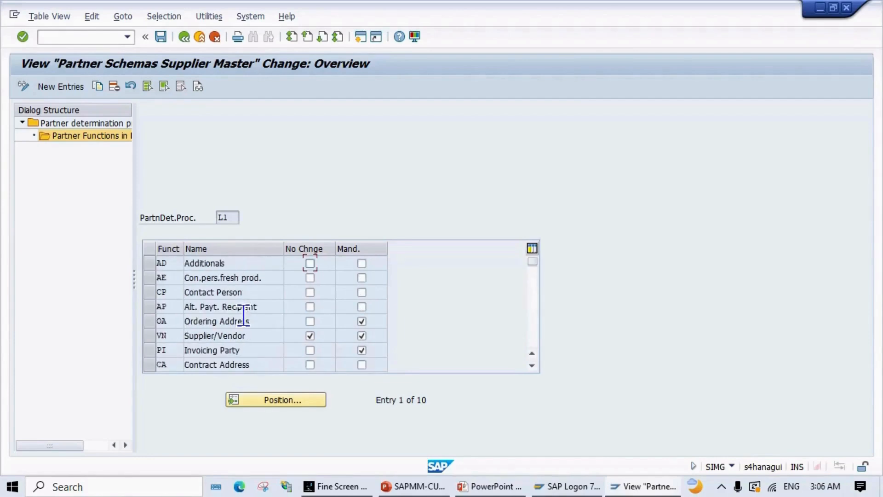
{"action": "scroll", "coordinate": [246, 322], "scroll_direction": "down", "scroll_amount": 1}
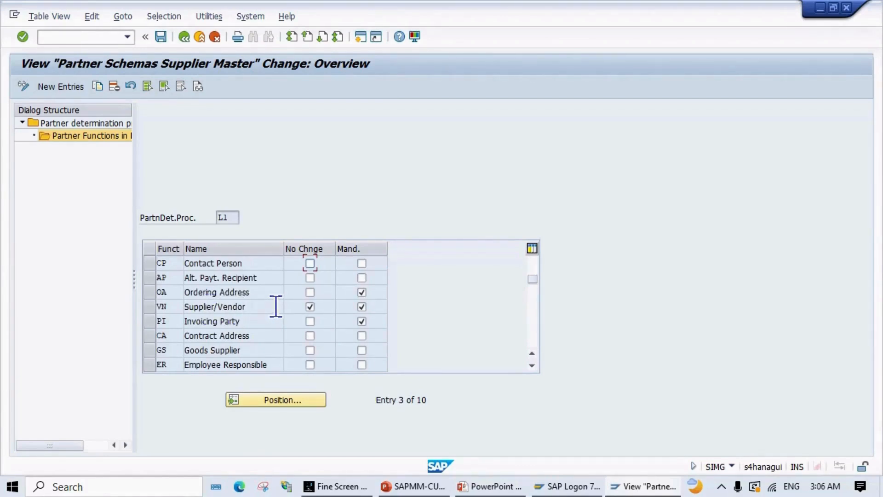
{"action": "scroll", "coordinate": [216, 322], "scroll_direction": "down", "scroll_amount": 2}
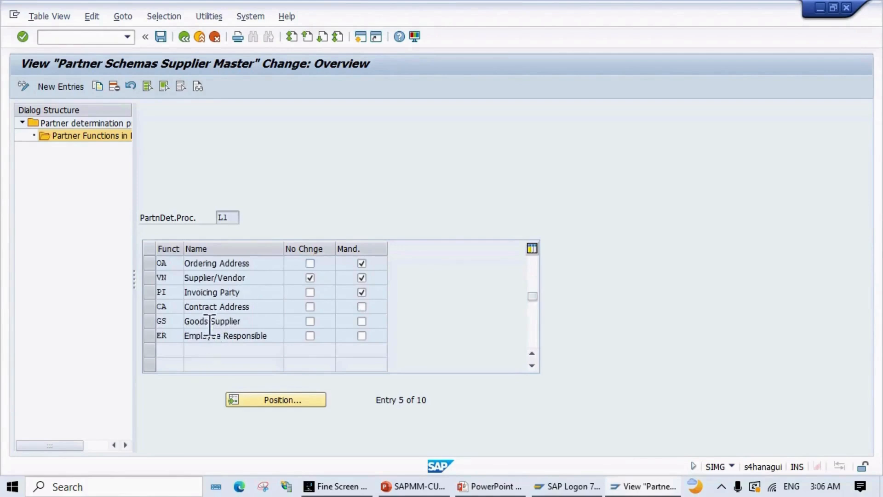
{"action": "scroll", "coordinate": [210, 324], "scroll_direction": "up", "scroll_amount": 2}
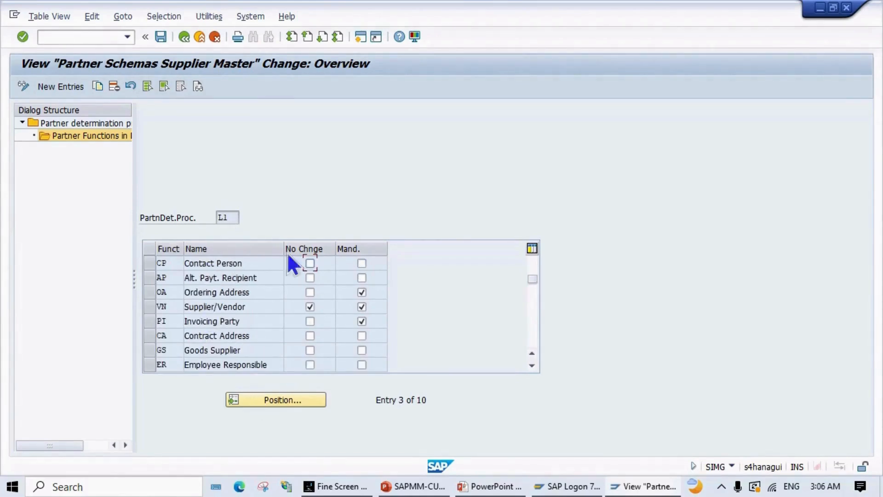
{"action": "left_click", "coordinate": [184, 40]}
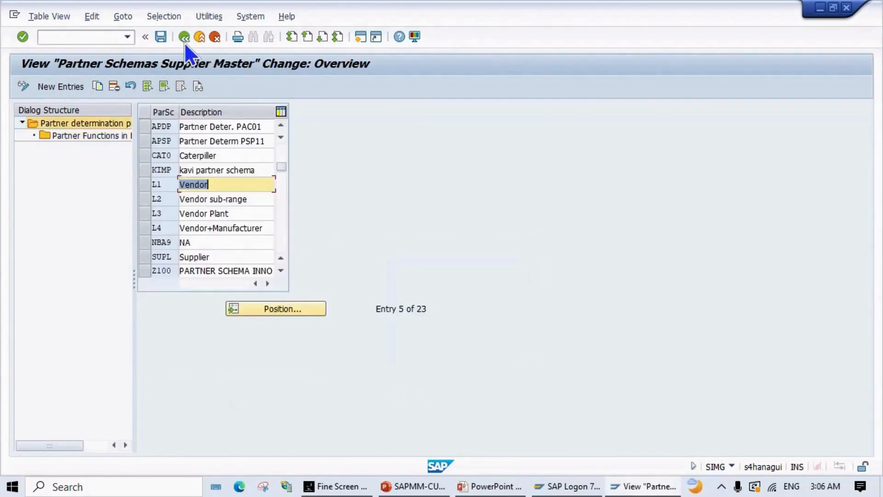
Step: Review the partner functions of schema L2 Vendor sub-range and return to the schema list
{"action": "left_click", "coordinate": [143, 198]}
{"action": "left_click", "coordinate": [86, 133]}
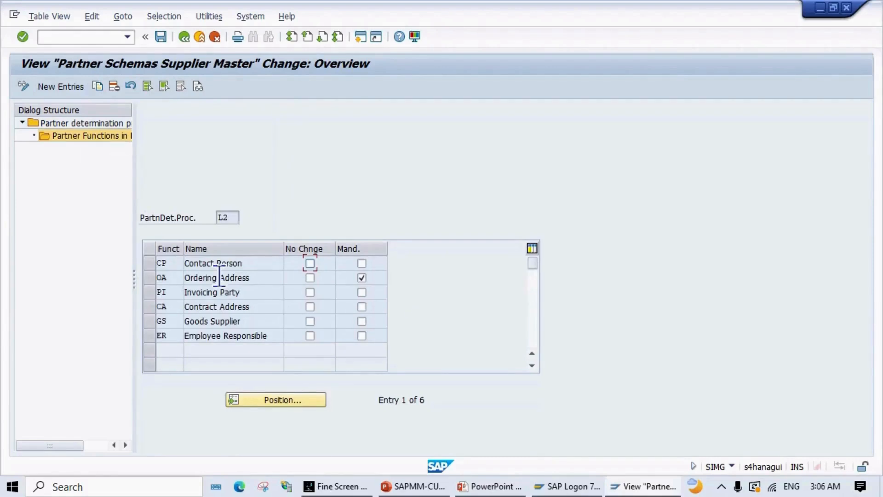
{"action": "scroll", "coordinate": [189, 303], "scroll_direction": "down", "scroll_amount": 1}
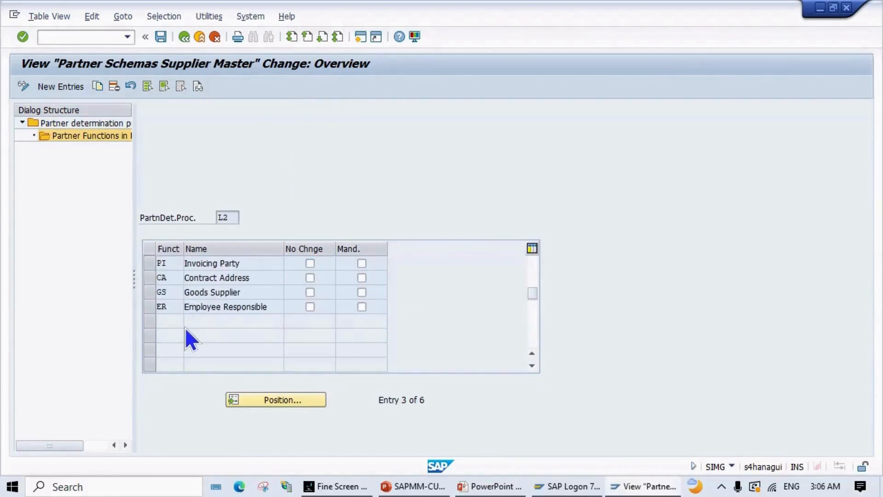
{"action": "scroll", "coordinate": [185, 327], "scroll_direction": "up", "scroll_amount": 1}
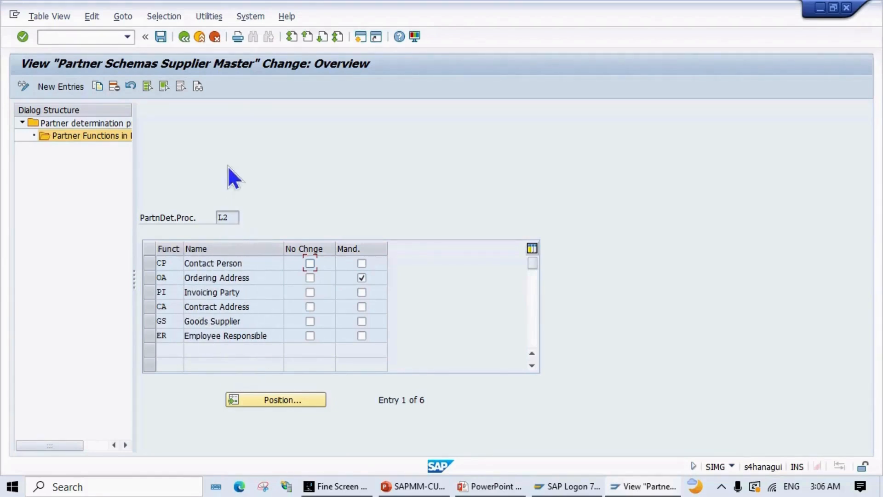
{"action": "left_click", "coordinate": [184, 37]}
Step: Review the partner functions of schema L3 Vendor Plant, then go back to the list
{"action": "left_click", "coordinate": [145, 213]}
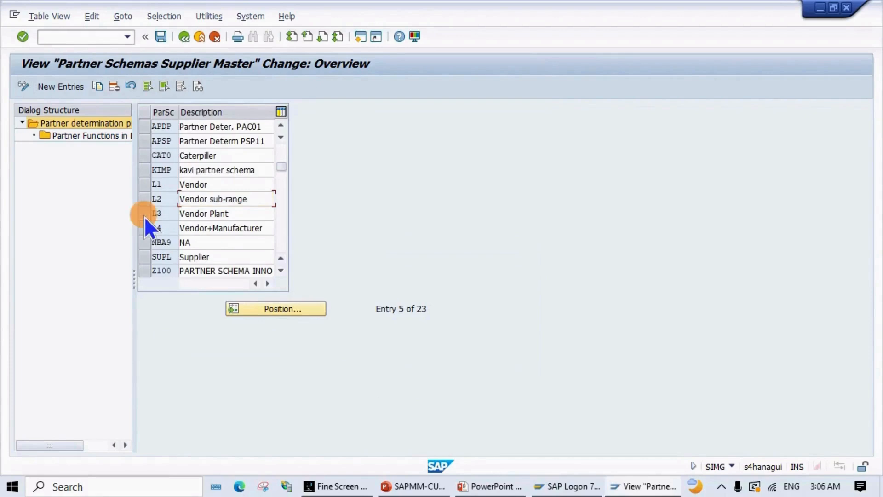
{"action": "left_click", "coordinate": [145, 213]}
{"action": "left_click", "coordinate": [145, 213]}
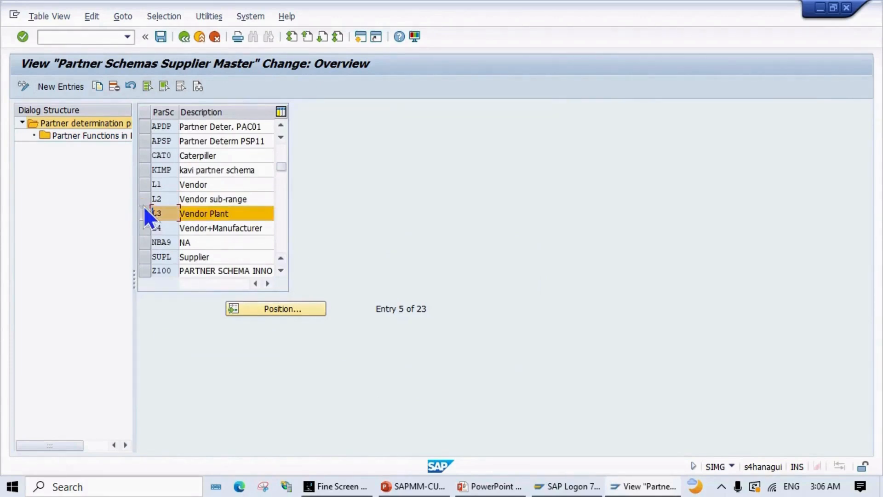
{"action": "left_click", "coordinate": [90, 135]}
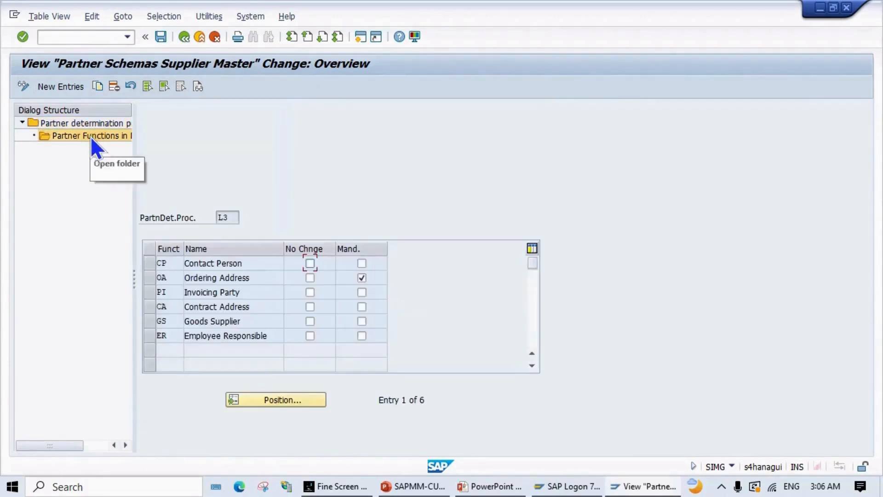
{"action": "scroll", "coordinate": [216, 258], "scroll_direction": "down", "scroll_amount": 1}
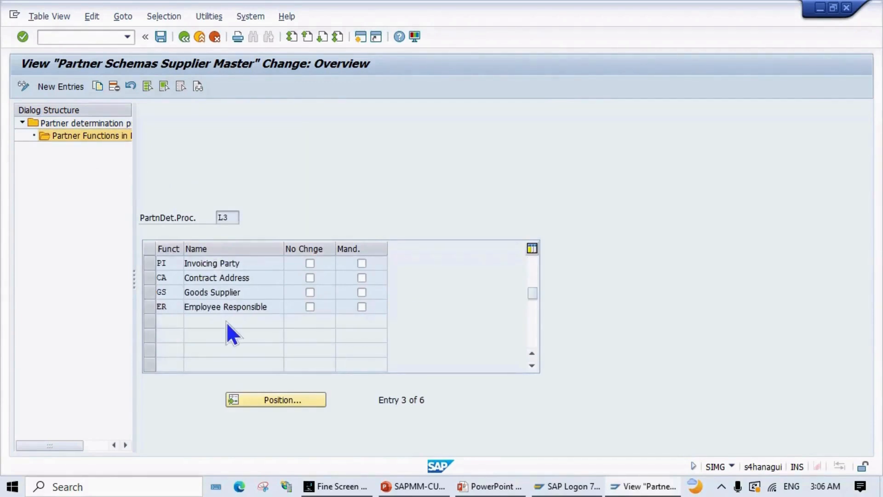
{"action": "scroll", "coordinate": [226, 321], "scroll_direction": "up", "scroll_amount": 1}
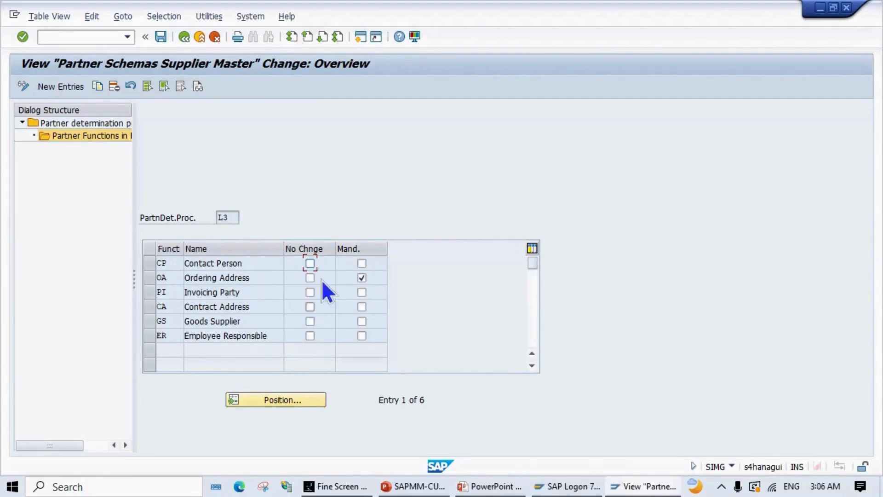
{"action": "left_click", "coordinate": [184, 37]}
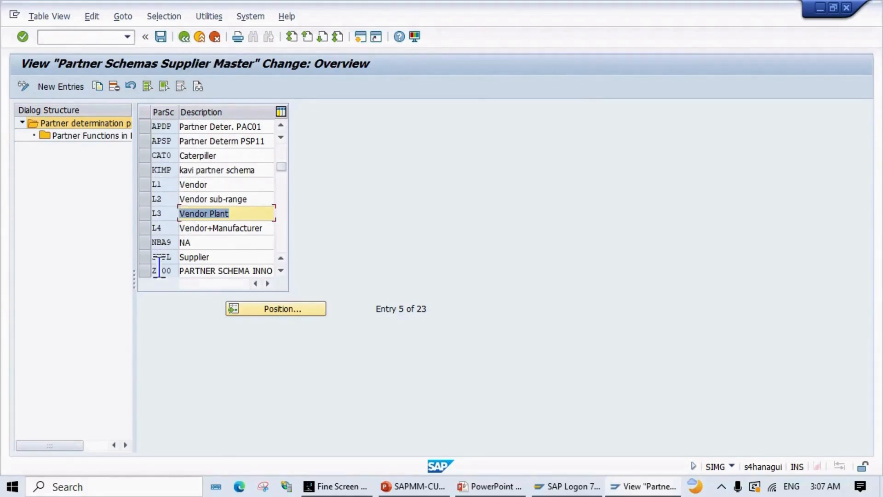
Step: Select schema L1 Vendor, return to the IMG, and show the Define Partner Schemas slide
{"action": "left_click", "coordinate": [144, 190]}
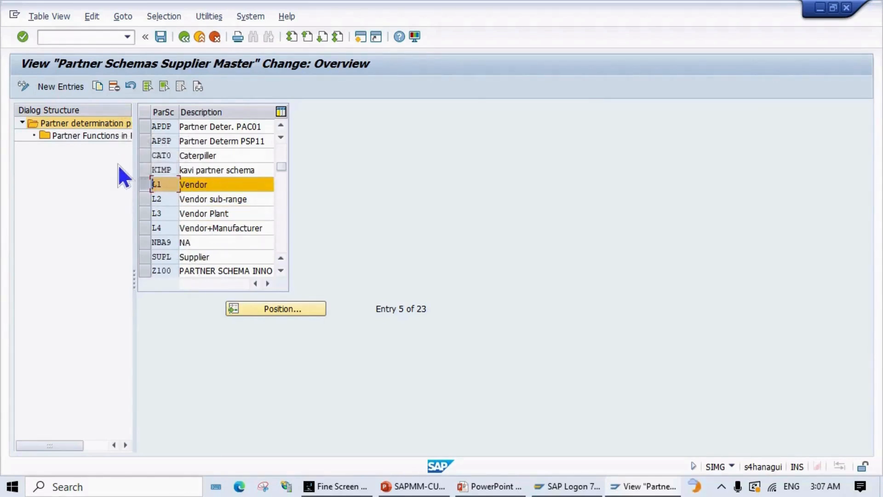
{"action": "left_click", "coordinate": [194, 184]}
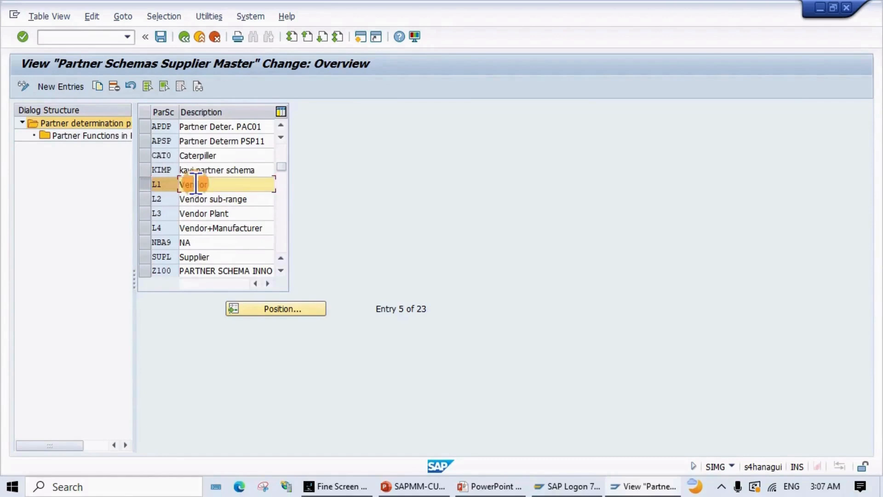
{"action": "left_click", "coordinate": [169, 185]}
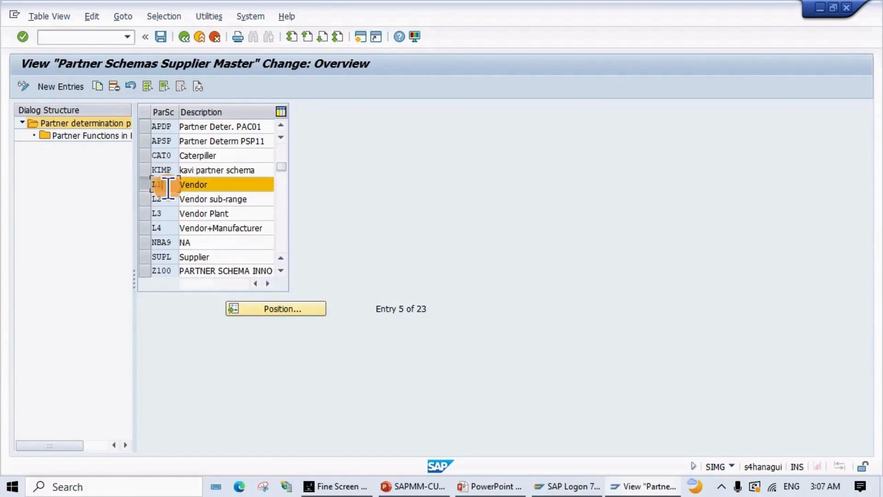
{"action": "left_click", "coordinate": [205, 185]}
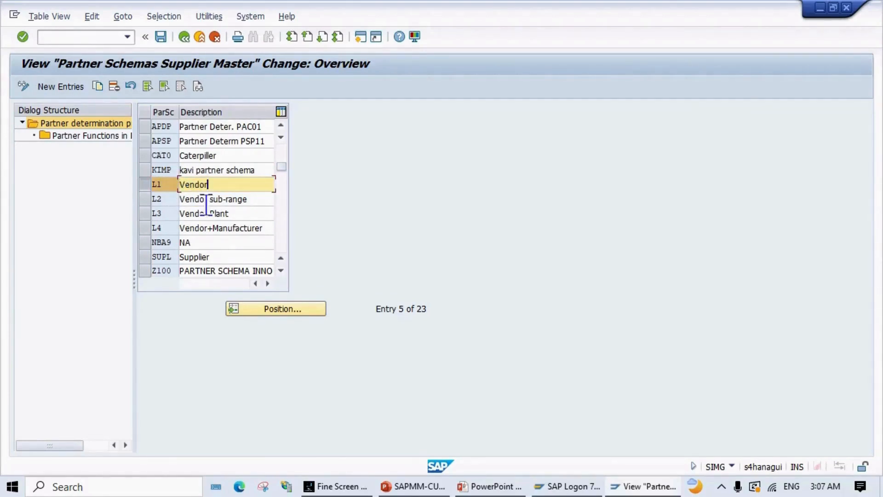
{"action": "left_click", "coordinate": [184, 38]}
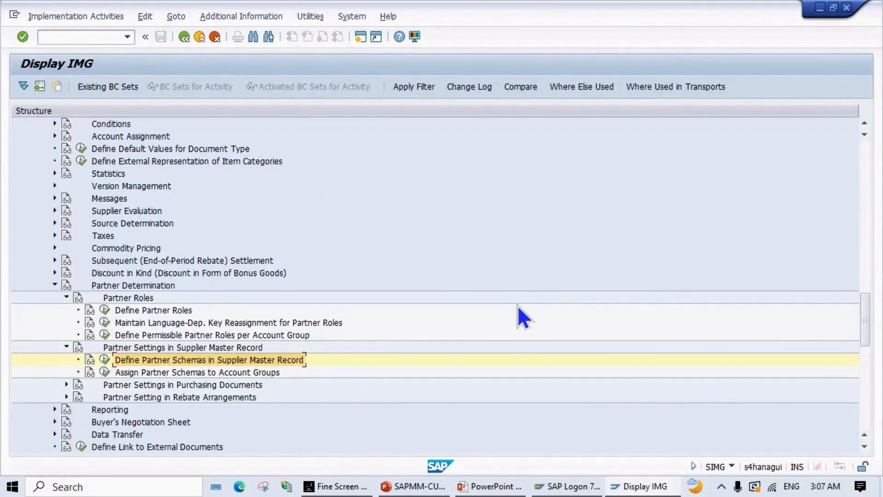
{"action": "key", "text": "alt+Tab"}
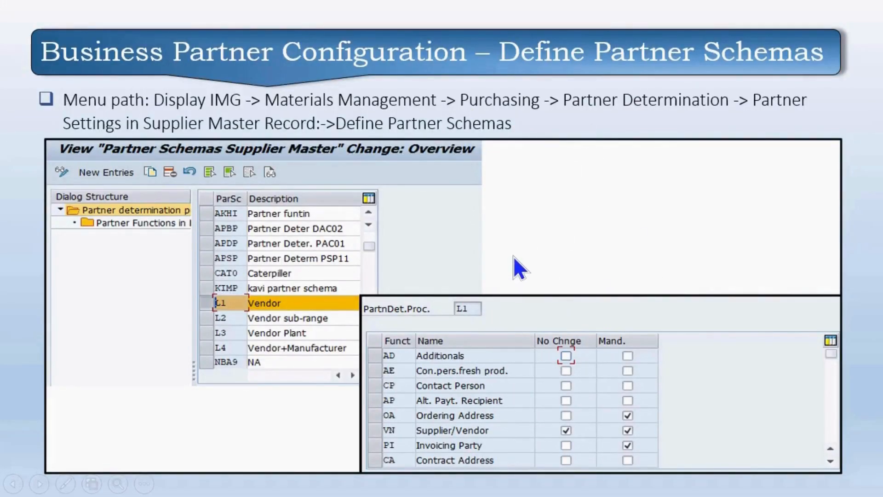
Step: Advance to the assign-partner-schemas slide, then return to SAP's Display IMG structure
{"action": "key", "text": "Right"}
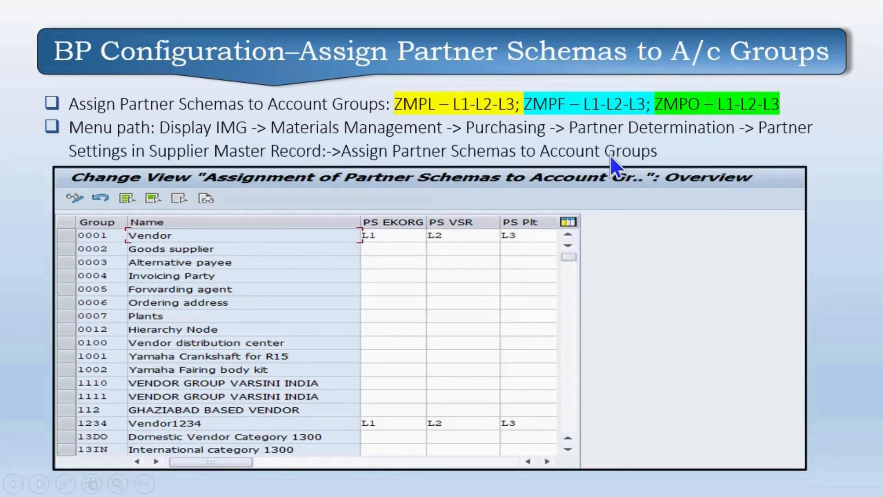
{"action": "key", "text": "alt+Tab"}
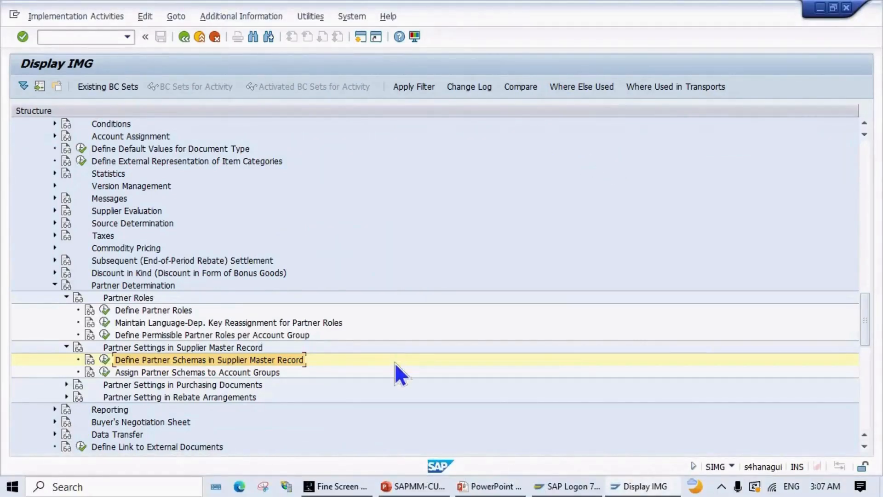
{"action": "scroll", "coordinate": [396, 364], "scroll_direction": "down", "scroll_amount": 1}
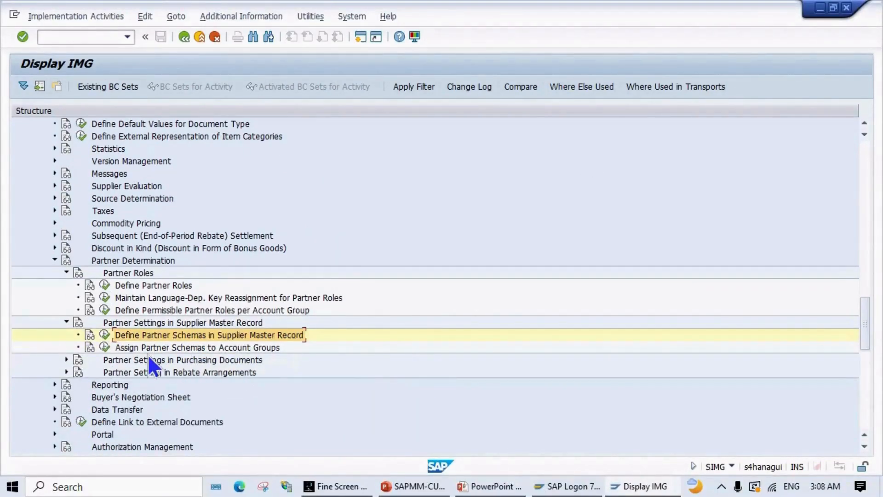
Step: Open Assign Partner Schemas to Account Groups and position the table on account group ZMPL
{"action": "left_click", "coordinate": [105, 347]}
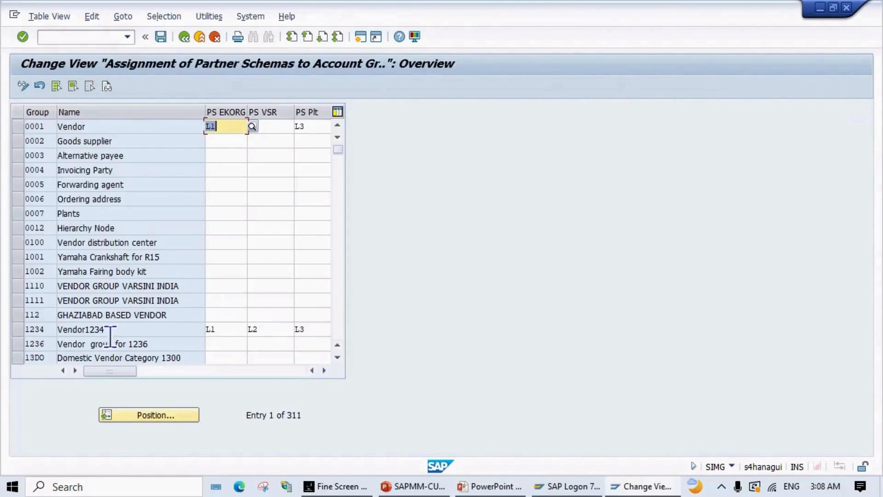
{"action": "left_click", "coordinate": [149, 419]}
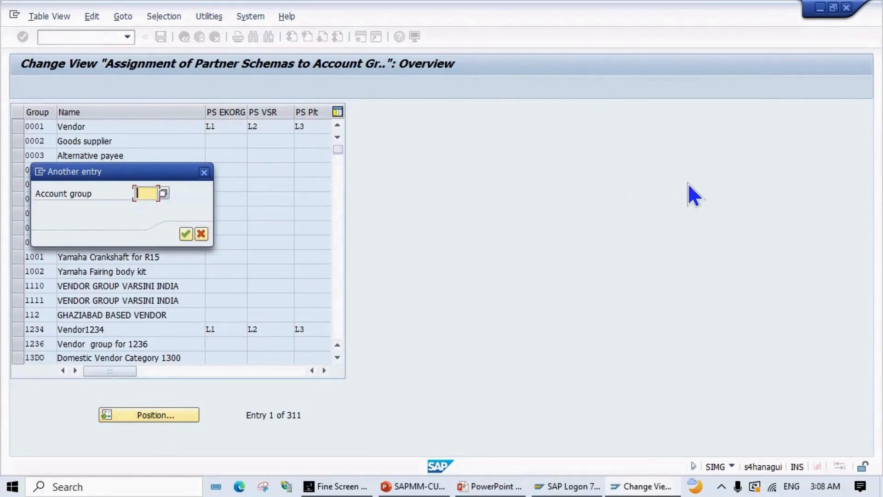
{"action": "type", "text": "ZMF"}
{"action": "type", "text": "L"}
{"action": "key", "text": "Return"}
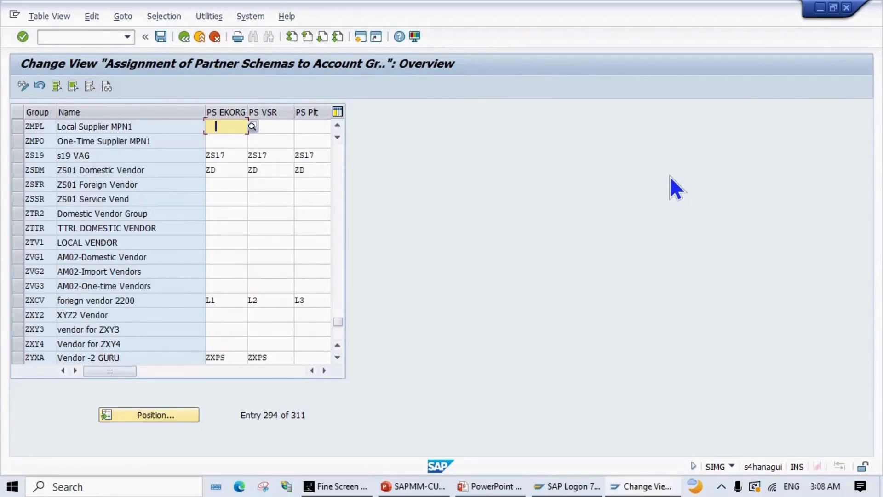
Step: Enter partner schemas L1, L2 and L3 for account group ZMPL
{"action": "key", "text": "F4"}
{"action": "key", "text": "Return"}
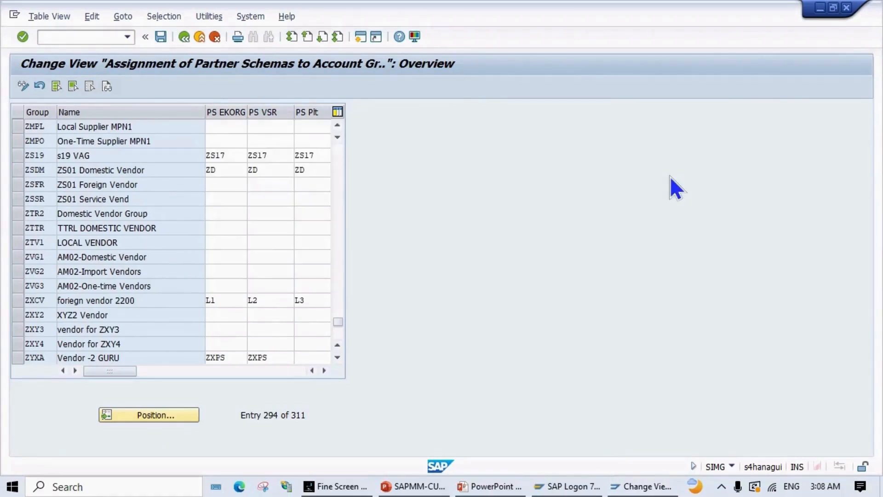
{"action": "key", "text": "Tab"}
{"action": "type", "text": "L2"}
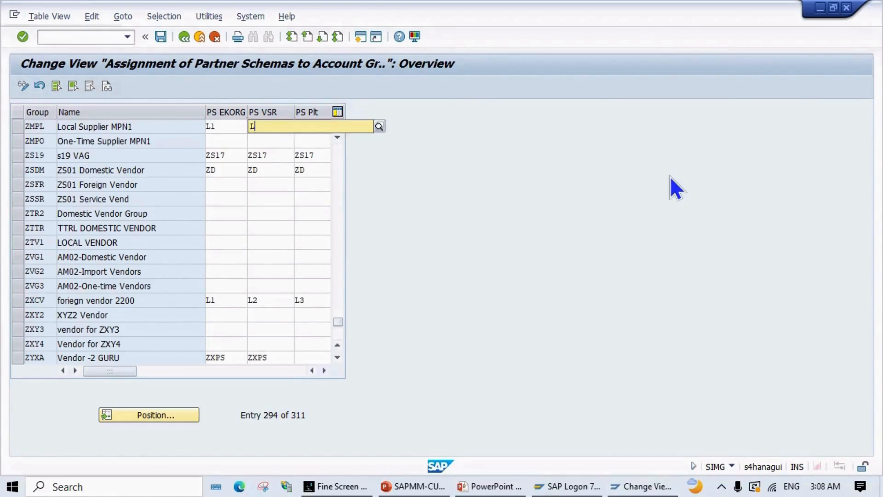
{"action": "key", "text": "F4"}
{"action": "key", "text": "Return"}
{"action": "key", "text": "Tab"}
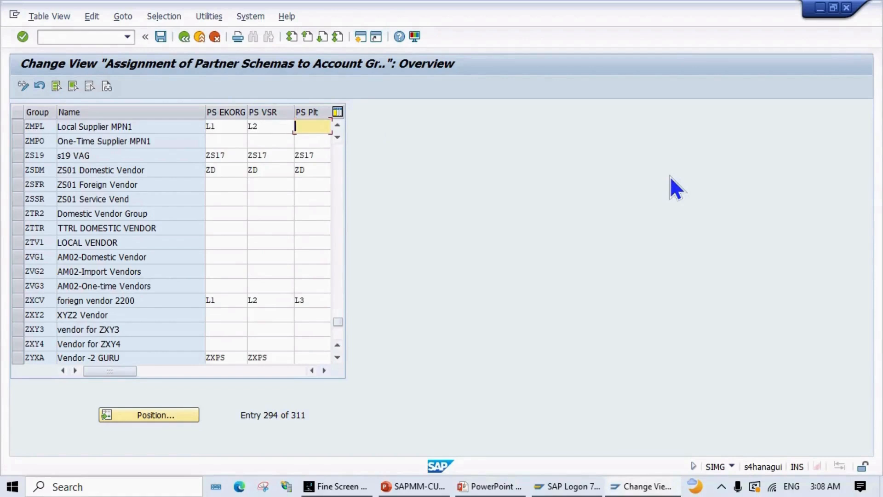
{"action": "type", "text": "L3"}
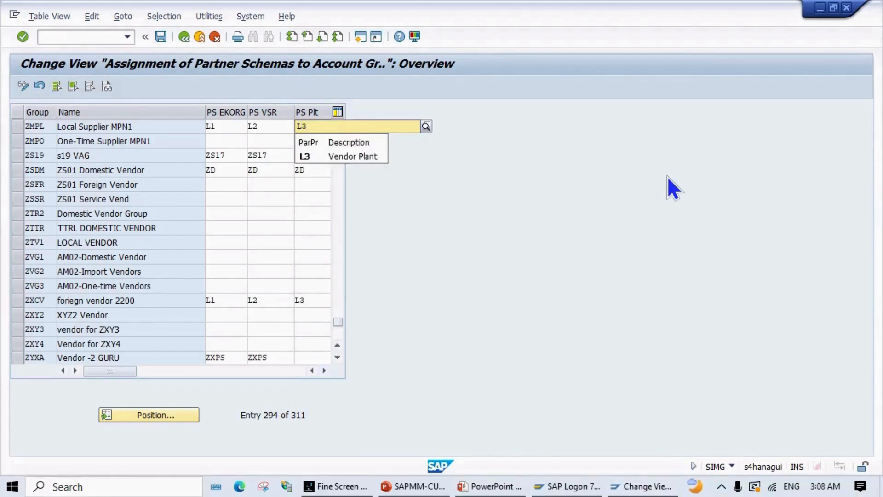
Step: Enter L1, L2 and L3 for ZMPO and save under the customizing request
{"action": "left_click", "coordinate": [221, 141]}
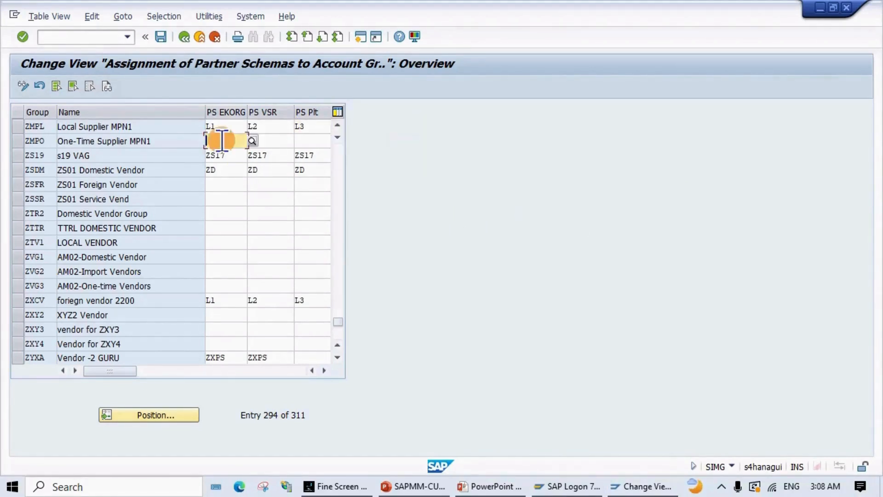
{"action": "type", "text": "L"}
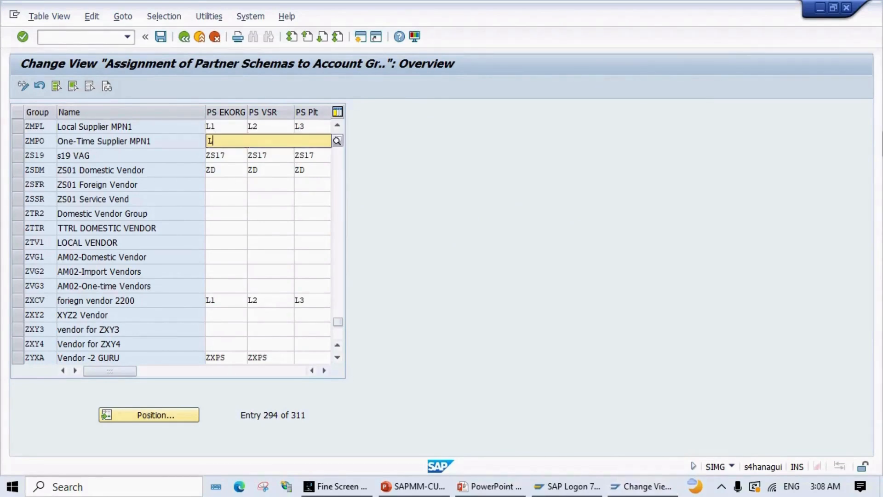
{"action": "type", "text": "1"}
{"action": "key", "text": "Tab"}
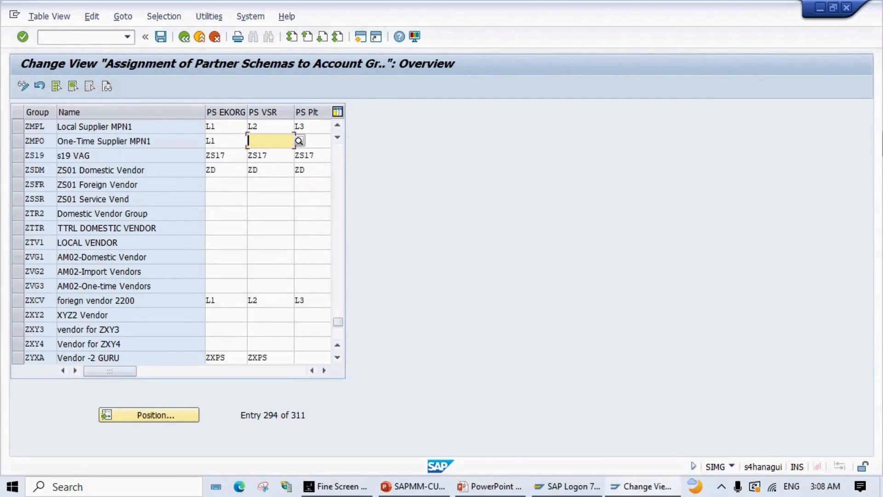
{"action": "type", "text": "L2"}
{"action": "key", "text": "Tab"}
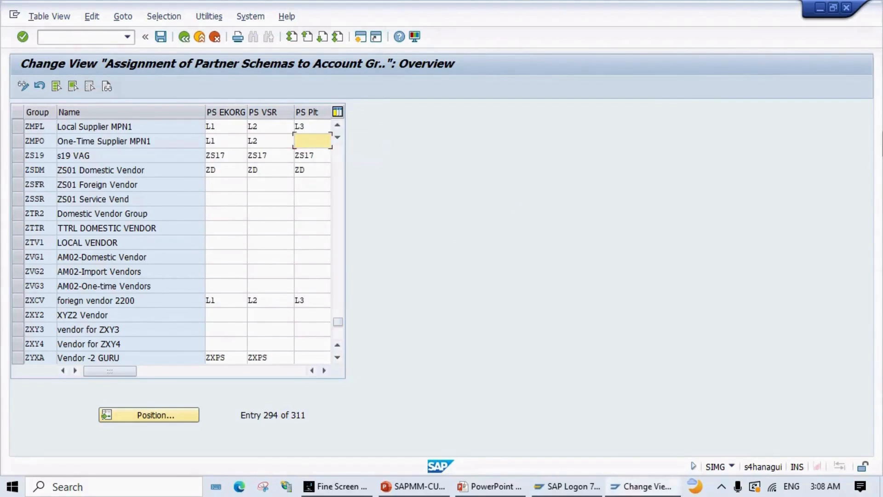
{"action": "type", "text": "L3"}
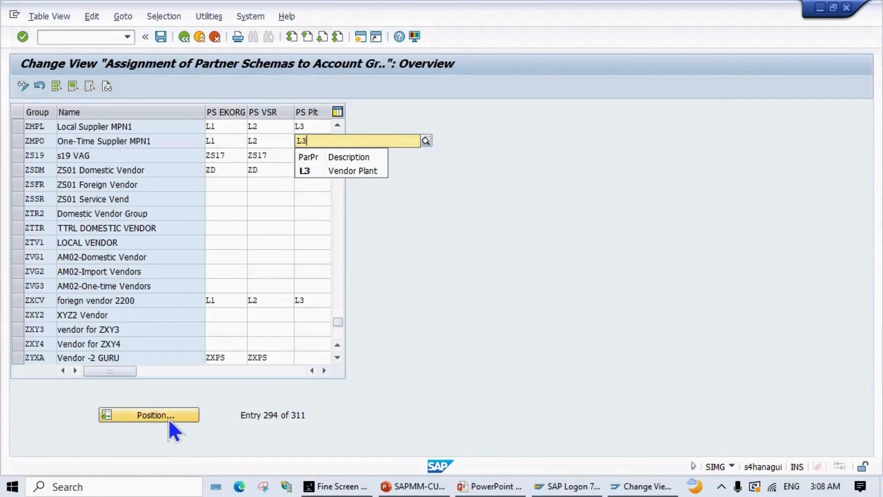
{"action": "left_click", "coordinate": [161, 37]}
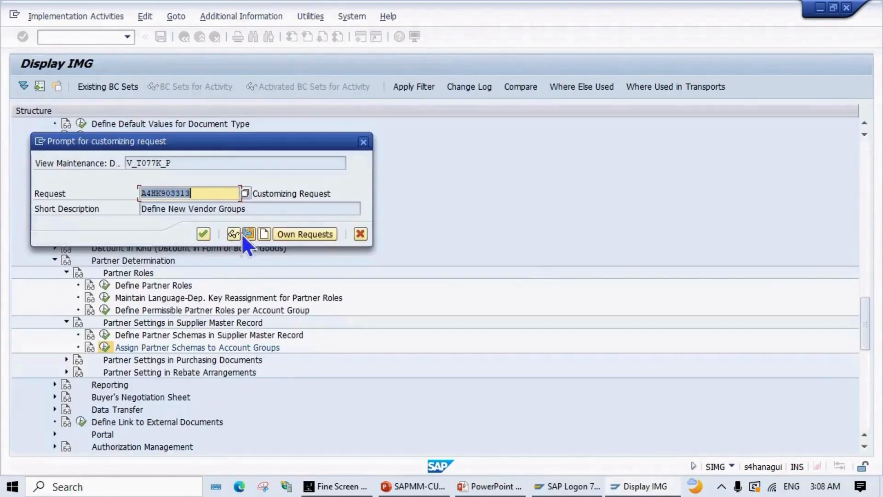
{"action": "left_click", "coordinate": [206, 233]}
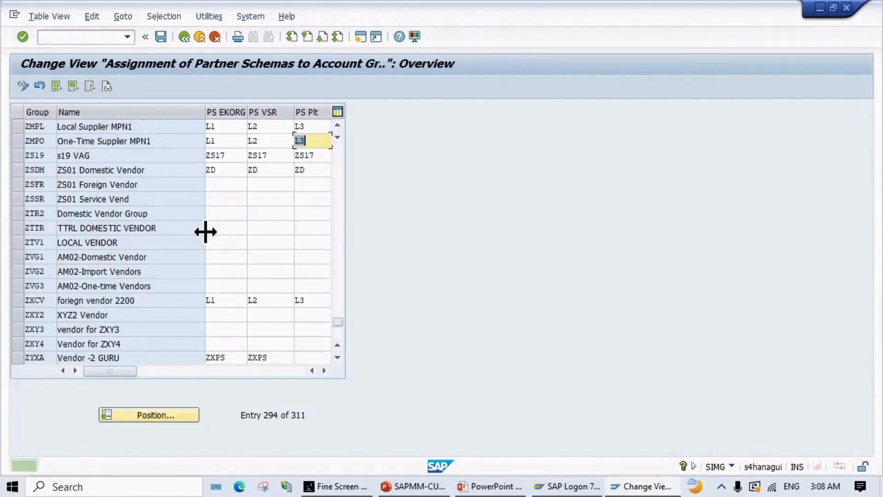
Step: Find account group ZMPF and enter partner schemas L1, L2, L3 as its PS EKORG, PS VSR and PS Plt
{"action": "left_click", "coordinate": [144, 415]}
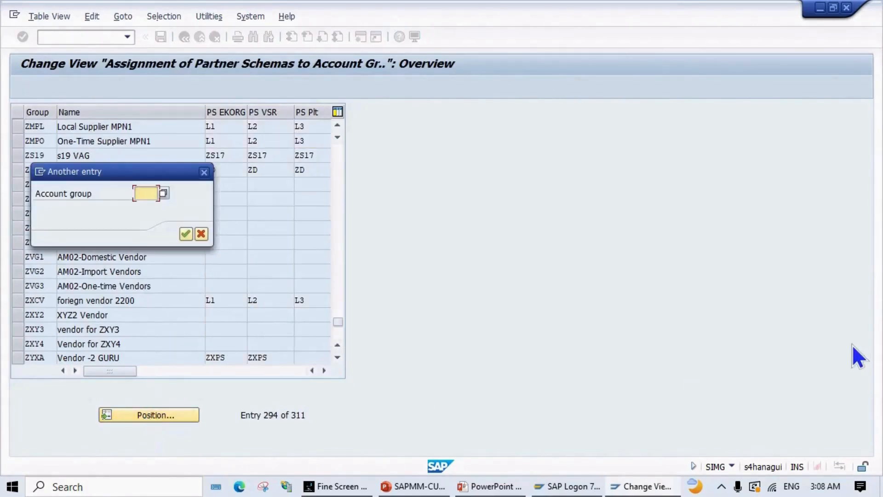
{"action": "type", "text": "ZMPF"}
{"action": "key", "text": "Return"}
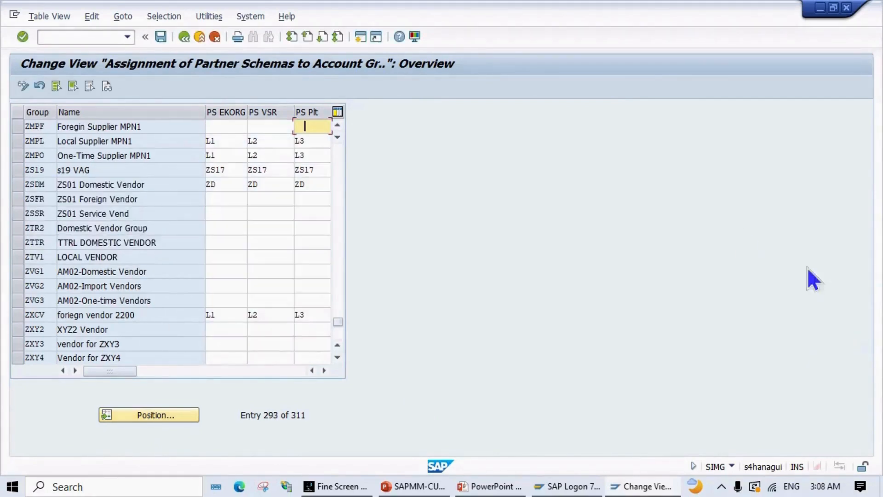
{"action": "left_click", "coordinate": [212, 126]}
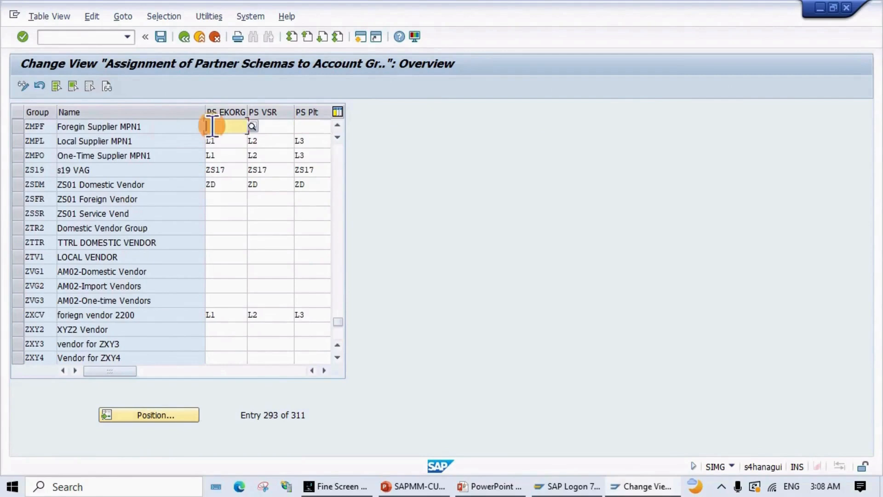
{"action": "type", "text": "L1"}
{"action": "key", "text": "Tab"}
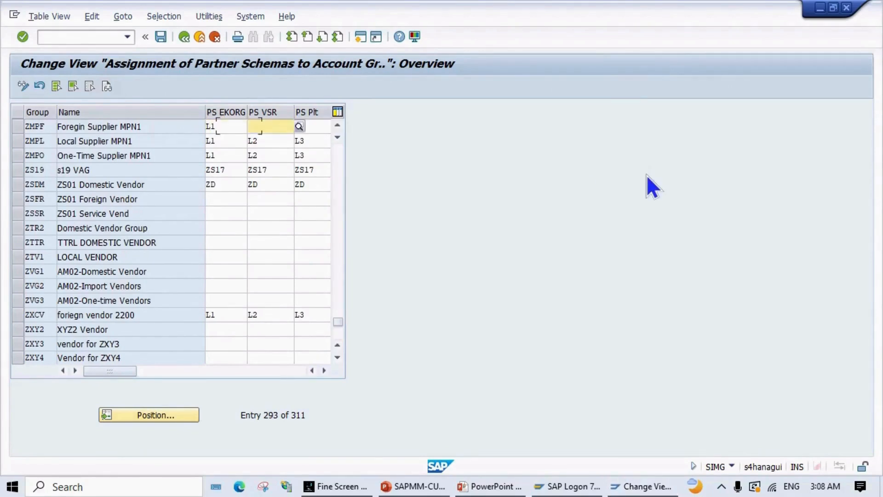
{"action": "type", "text": "L2"}
{"action": "key", "text": "Tab"}
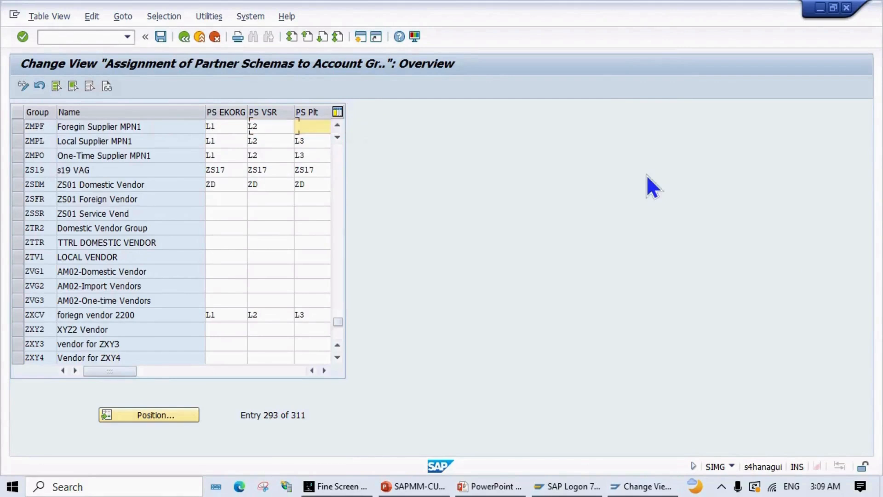
{"action": "type", "text": "L2"}
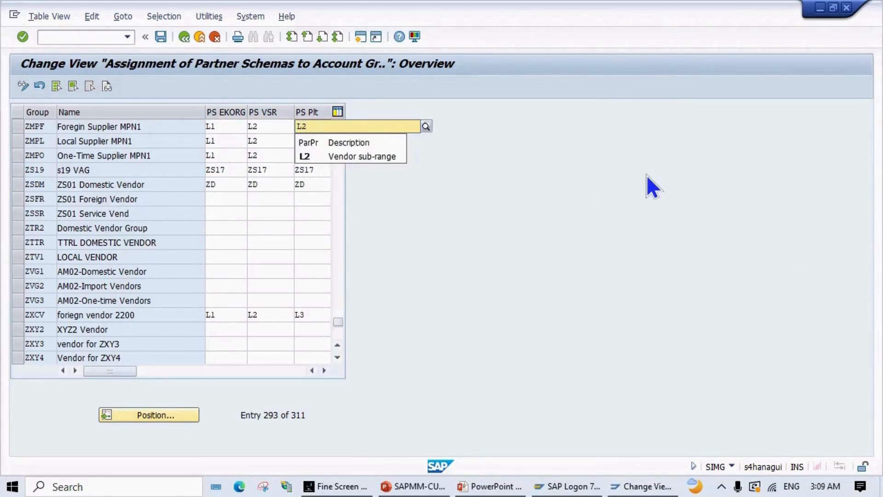
{"action": "key", "text": "BackSpace"}
{"action": "type", "text": "3"}
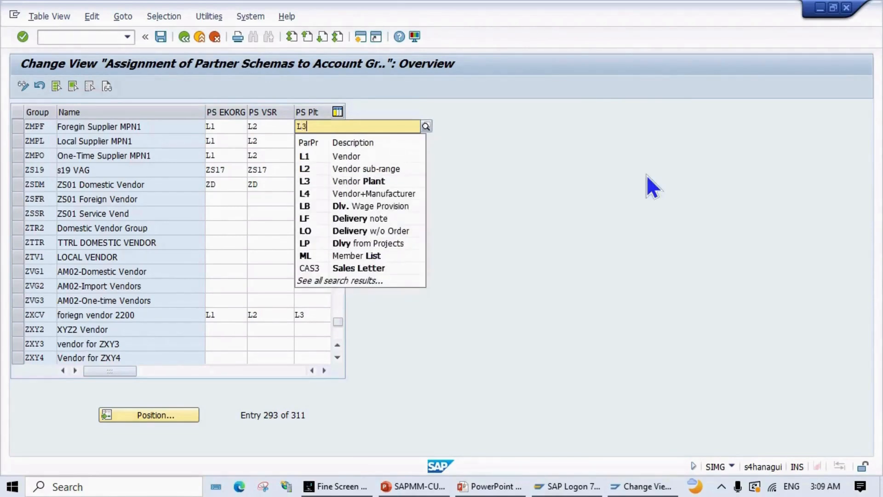
{"action": "key", "text": "Return"}
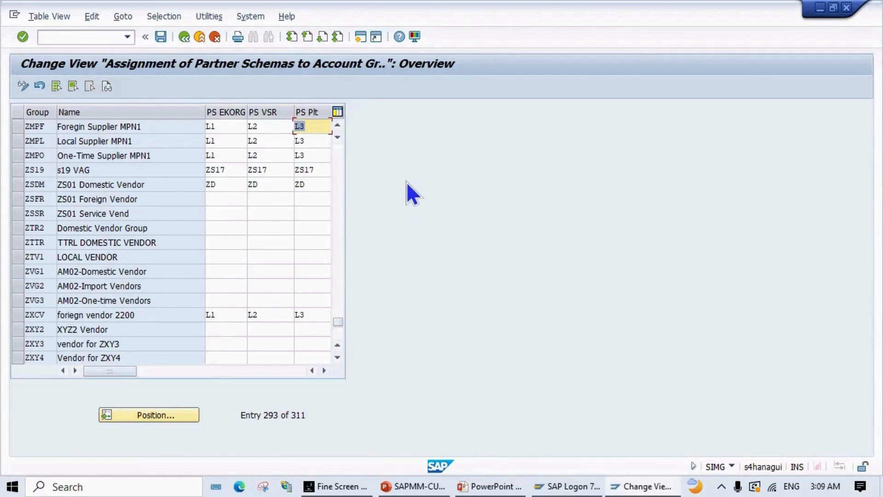
Step: Save the ZMPF partner schema assignments and go back to the Display IMG structure
{"action": "left_click", "coordinate": [160, 37]}
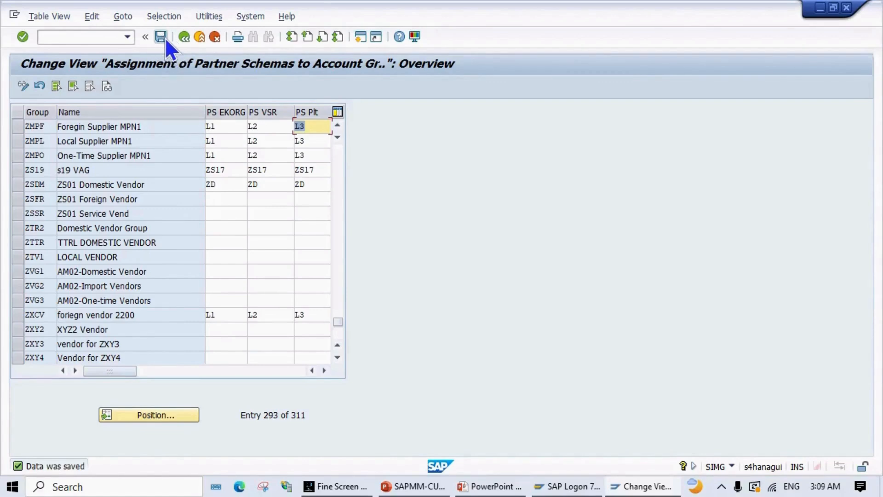
{"action": "left_click", "coordinate": [164, 39]}
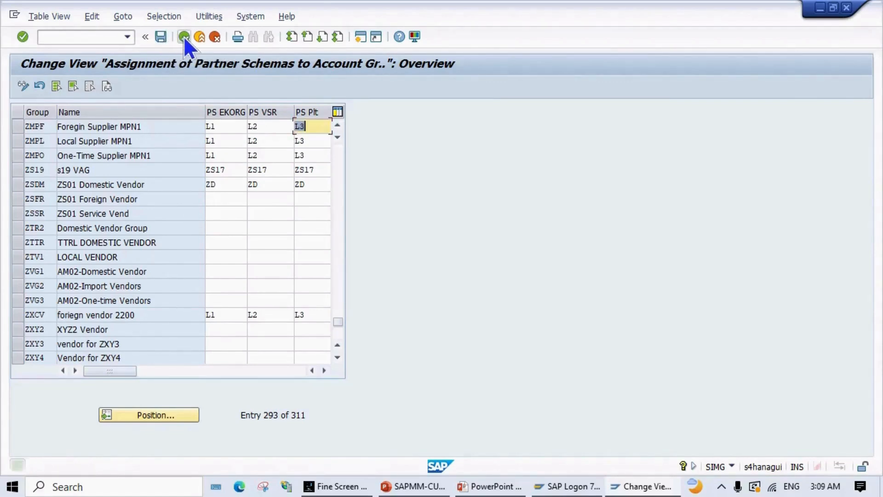
{"action": "left_click", "coordinate": [184, 37]}
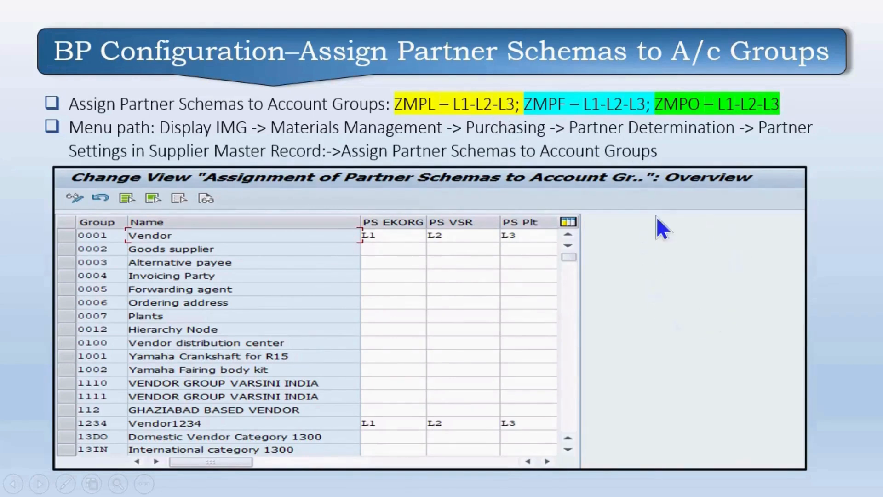
Step: Advance to the 'Define Partner Schemas in Doc Types' slide, then switch back to SAP's Display IMG
{"action": "left_click", "coordinate": [643, 308]}
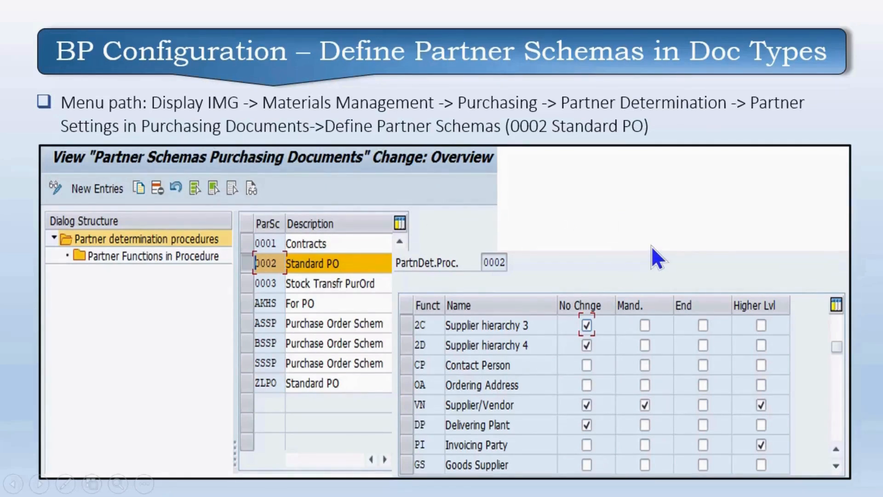
{"action": "key", "text": "alt+Tab"}
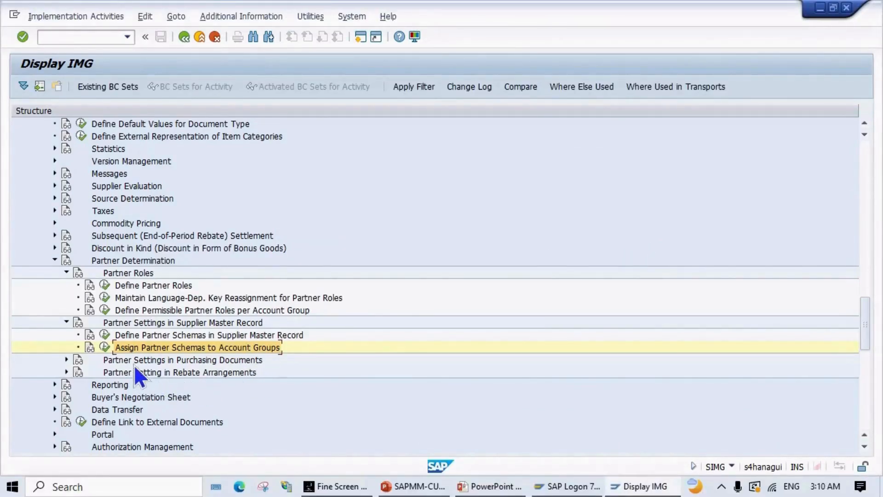
Step: Under Define Partner Schemas in Purchasing Documents, view the partner functions of schema 0002 Standard PO
{"action": "left_click", "coordinate": [66, 360]}
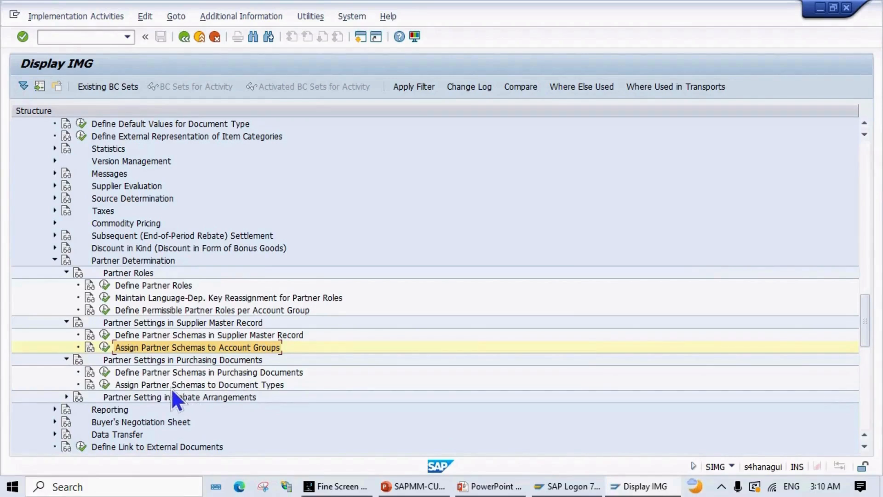
{"action": "left_click", "coordinate": [104, 373]}
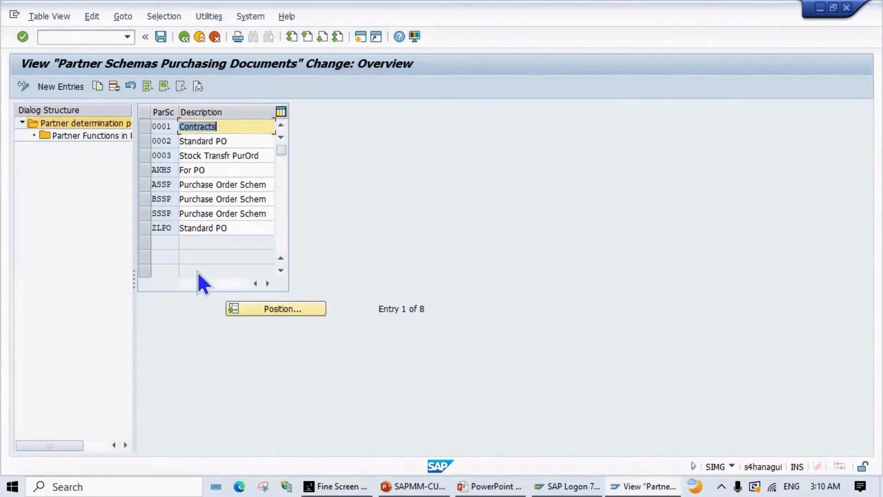
{"action": "left_click", "coordinate": [140, 141]}
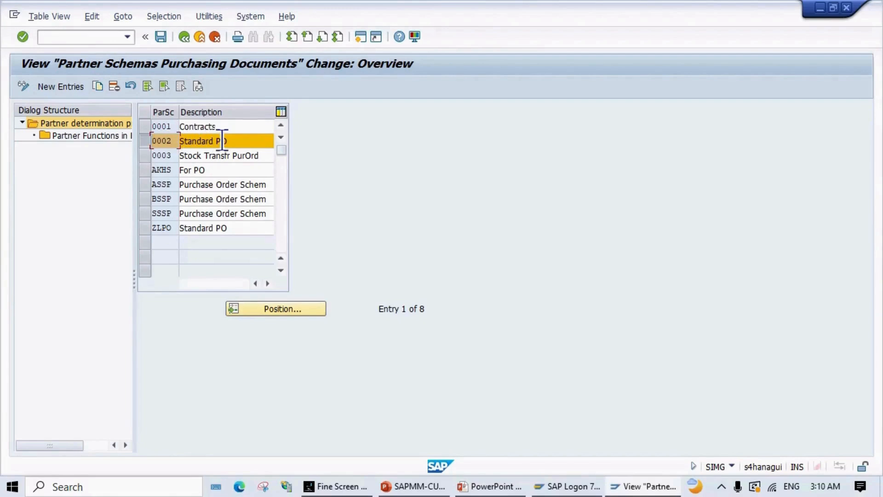
{"action": "double_click", "coordinate": [104, 136]}
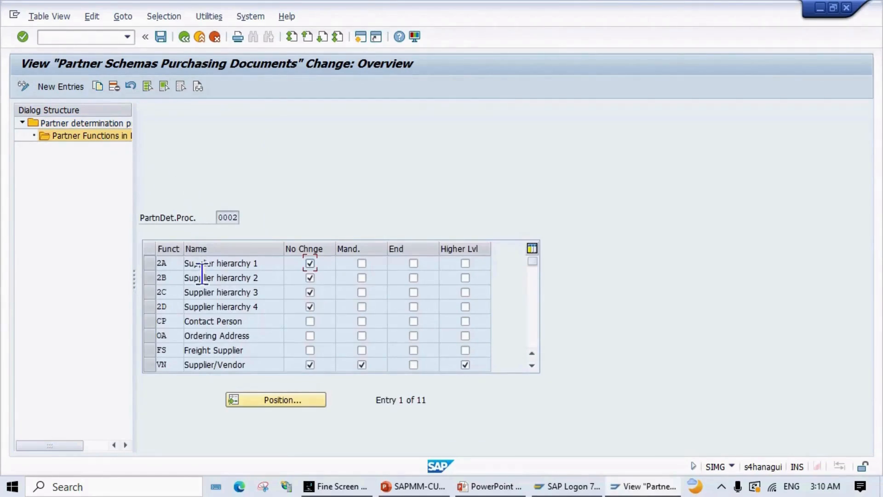
{"action": "left_click", "coordinate": [212, 321]}
{"action": "scroll", "coordinate": [181, 352], "scroll_direction": "down", "scroll_amount": 2}
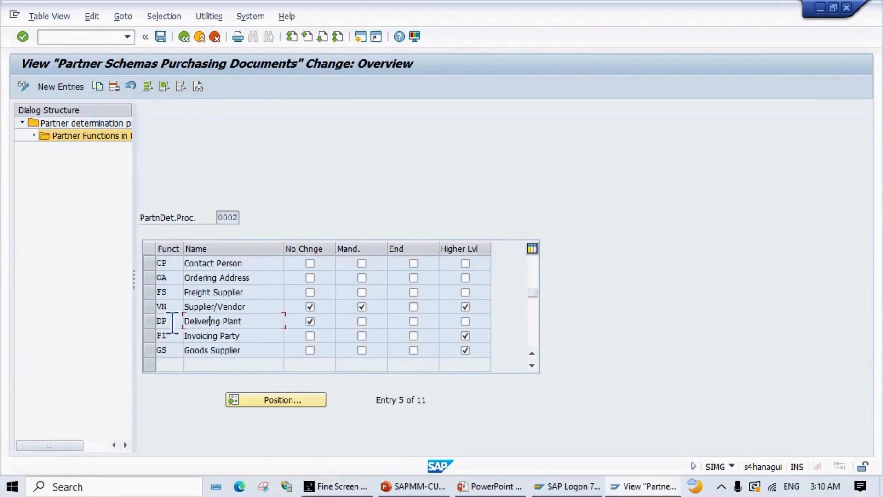
{"action": "left_click", "coordinate": [172, 336]}
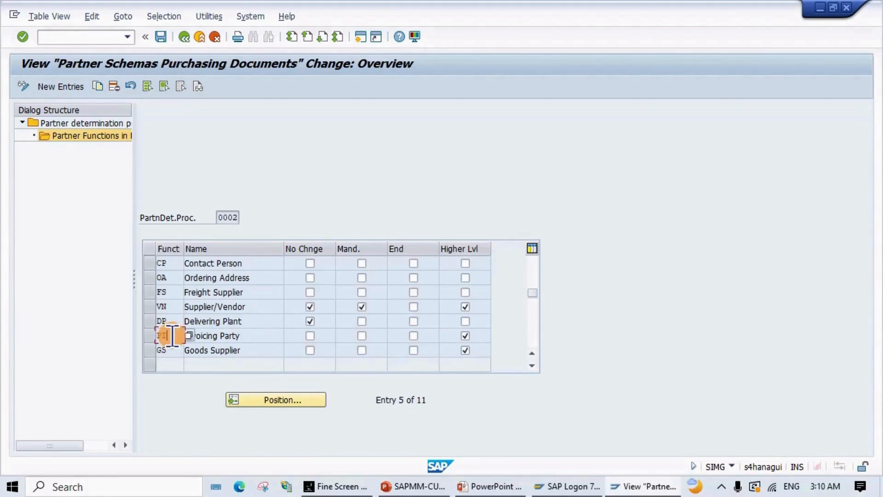
{"action": "left_click", "coordinate": [171, 322]}
{"action": "left_click", "coordinate": [170, 306]}
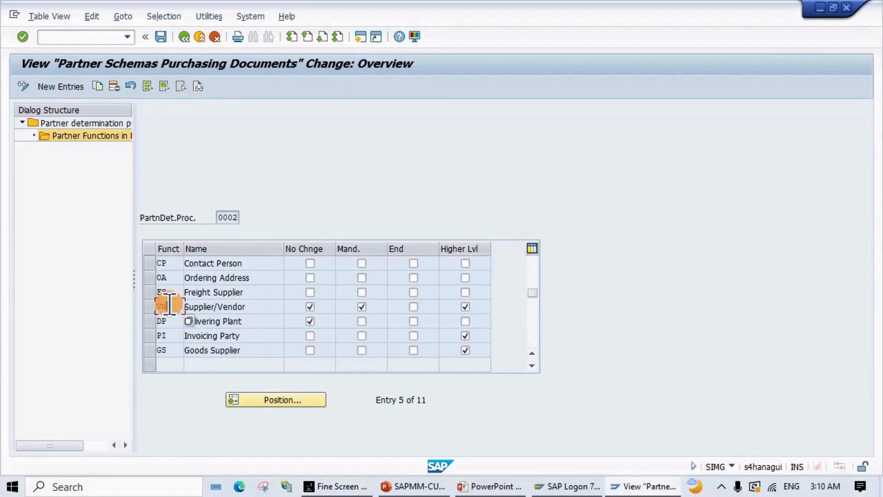
{"action": "left_click", "coordinate": [169, 294]}
{"action": "scroll", "coordinate": [170, 297], "scroll_direction": "up", "scroll_amount": 2}
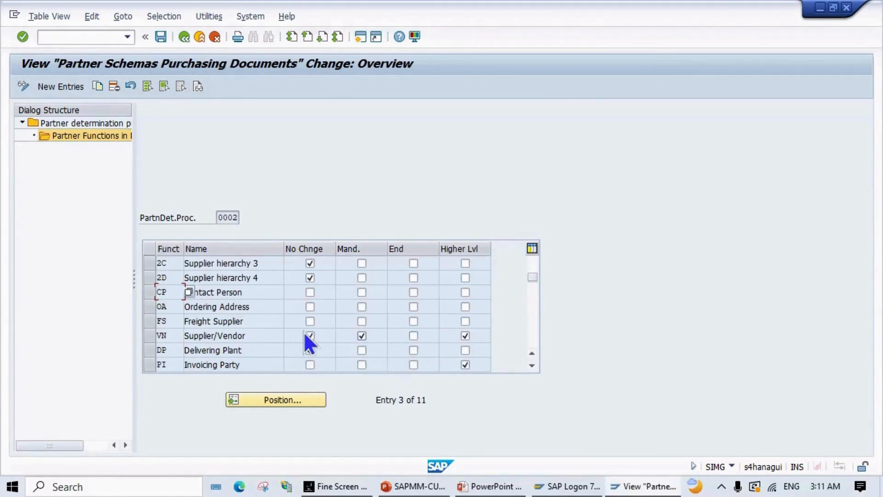
{"action": "left_click", "coordinate": [309, 350]}
{"action": "left_click", "coordinate": [310, 350]}
{"action": "left_click", "coordinate": [362, 336]}
{"action": "scroll", "coordinate": [227, 329], "scroll_direction": "down", "scroll_amount": 1}
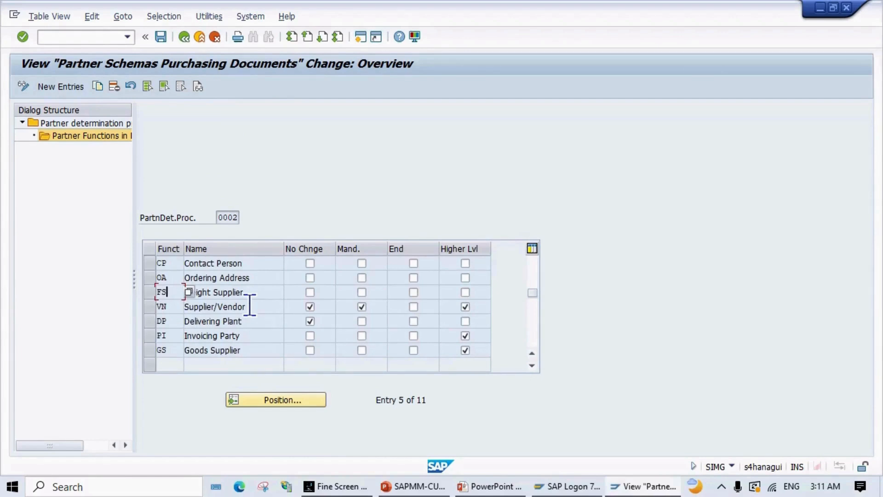
{"action": "scroll", "coordinate": [250, 306], "scroll_direction": "up", "scroll_amount": 1}
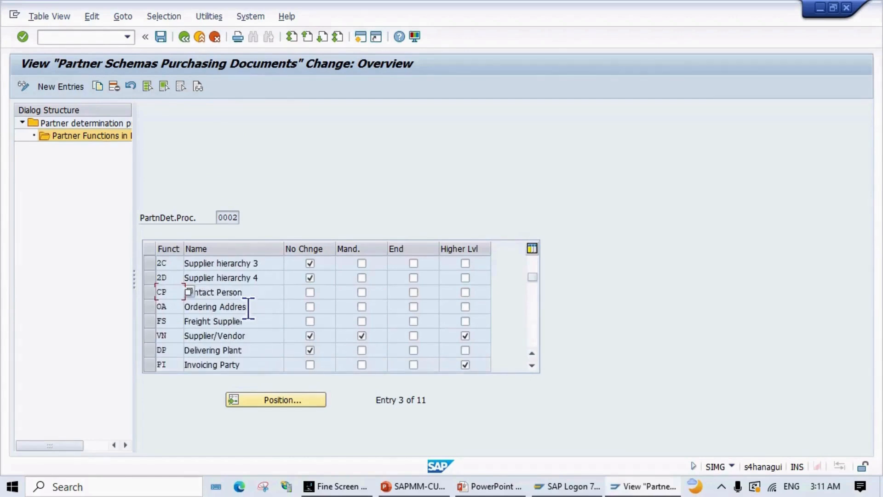
{"action": "left_click", "coordinate": [250, 334]}
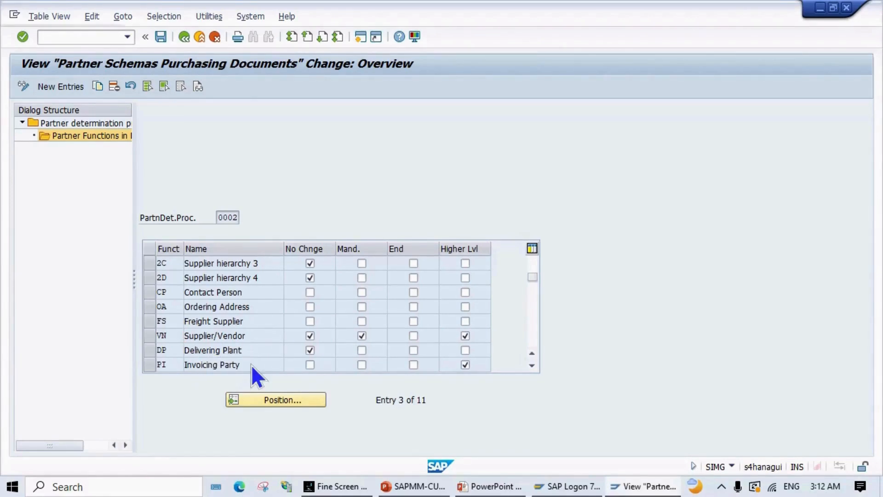
{"action": "scroll", "coordinate": [251, 366], "scroll_direction": "down", "scroll_amount": 1}
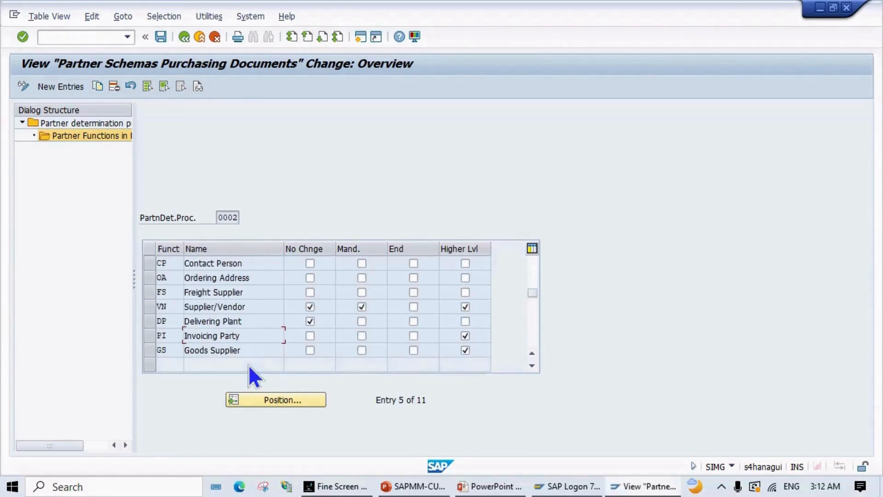
{"action": "left_click", "coordinate": [243, 340]}
Step: Back out of the schema 0002 screens and return to the 'Define Partner Schemas in Doc Types' slide
{"action": "left_click", "coordinate": [184, 37]}
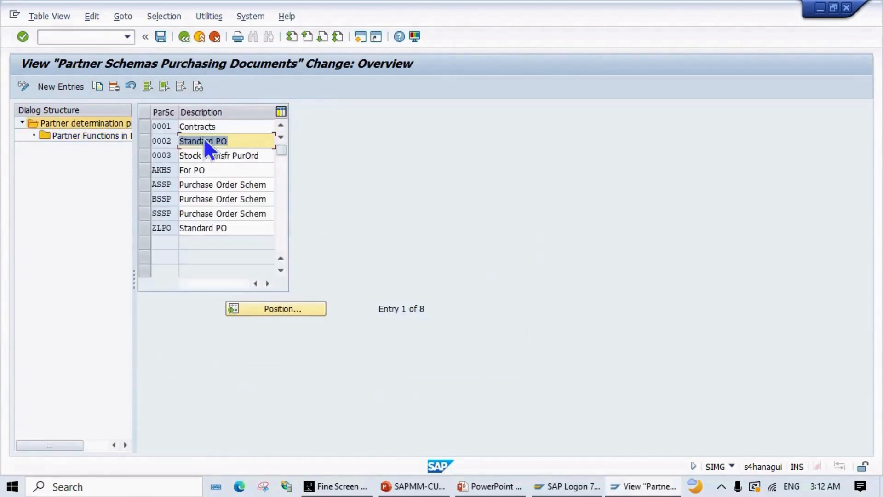
{"action": "left_click", "coordinate": [182, 41]}
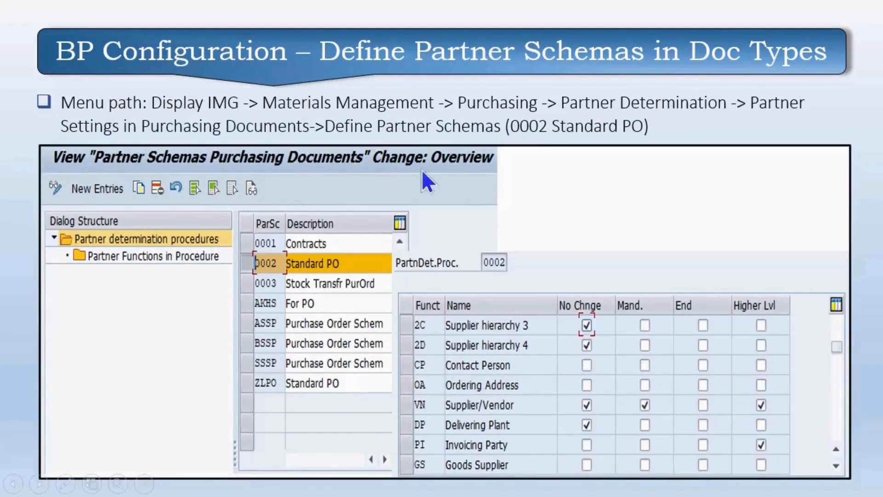
{"action": "left_click", "coordinate": [544, 313]}
{"action": "key", "text": "Left"}
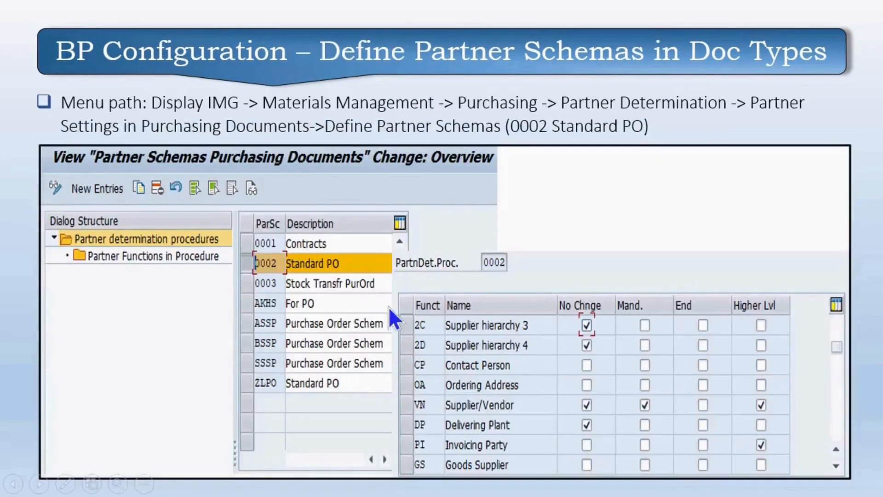
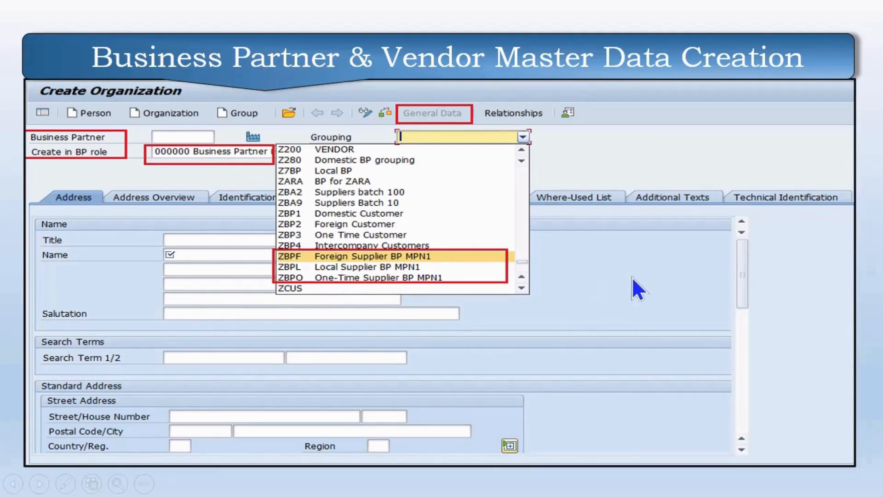
Step: Advance the slideshow to the Payment Terms Configuration slide and return to SAP Easy Access
{"action": "key", "text": "Right"}
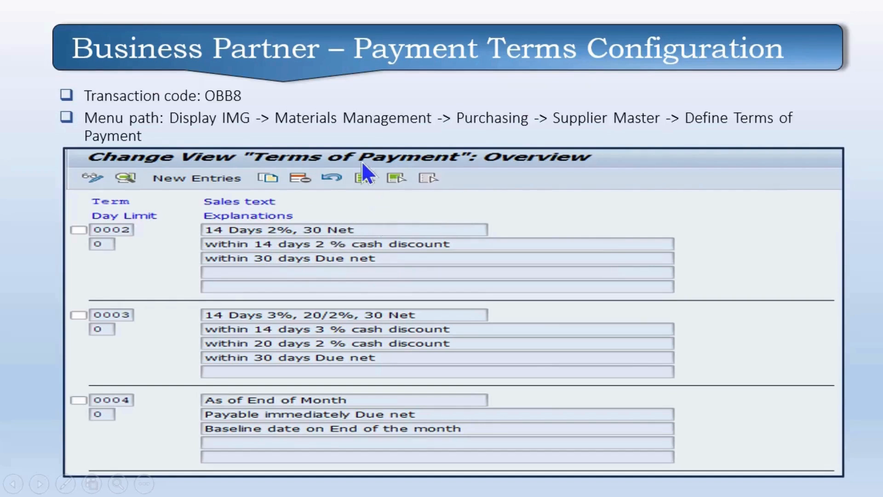
{"action": "key", "text": "alt+Tab"}
{"action": "key", "text": "alt+Tab"}
{"action": "key", "text": "alt+Tab"}
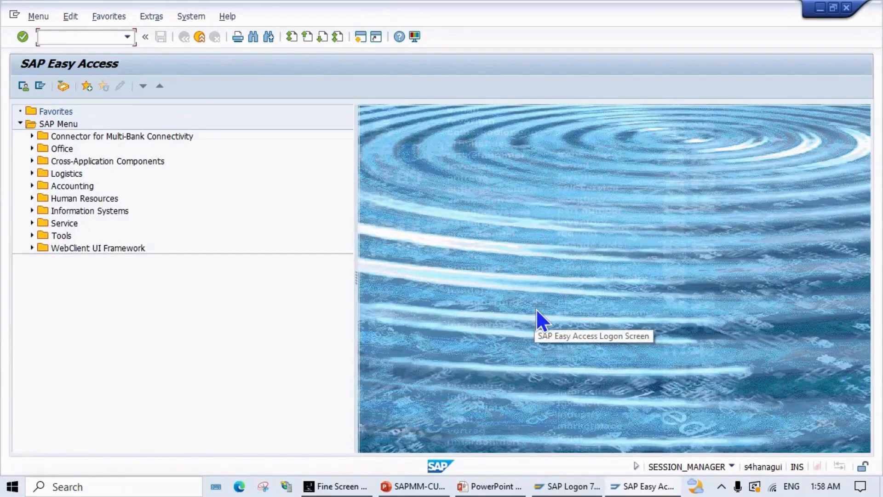
Step: Run SPRO, open the SAP Reference IMG and expand Materials Management
{"action": "type", "text": "spro"}
{"action": "key", "text": "Return"}
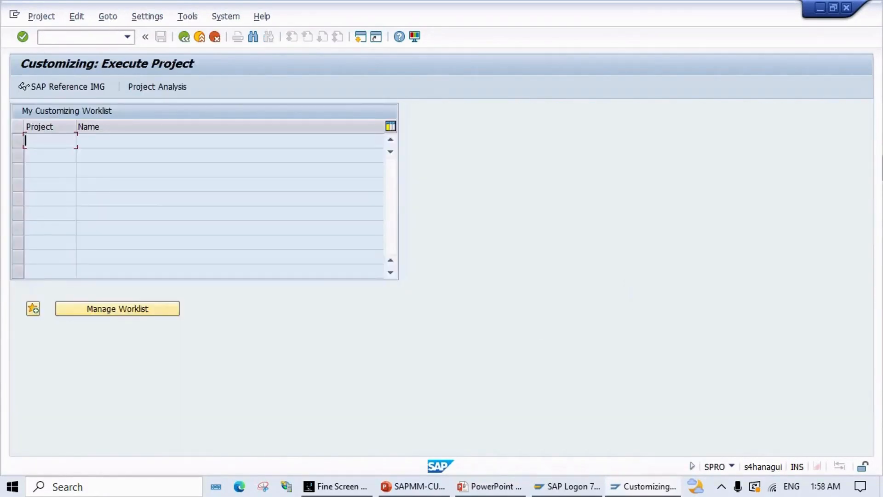
{"action": "left_click", "coordinate": [57, 89]}
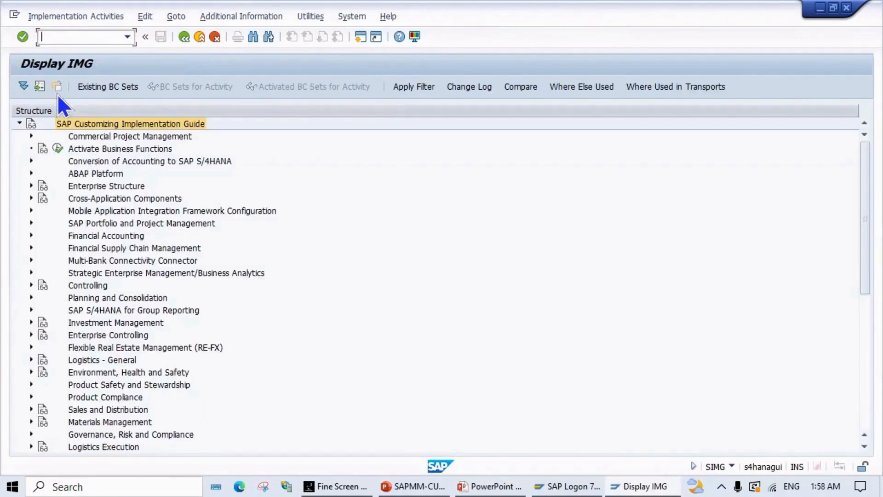
{"action": "scroll", "coordinate": [122, 269], "scroll_direction": "down", "scroll_amount": 3}
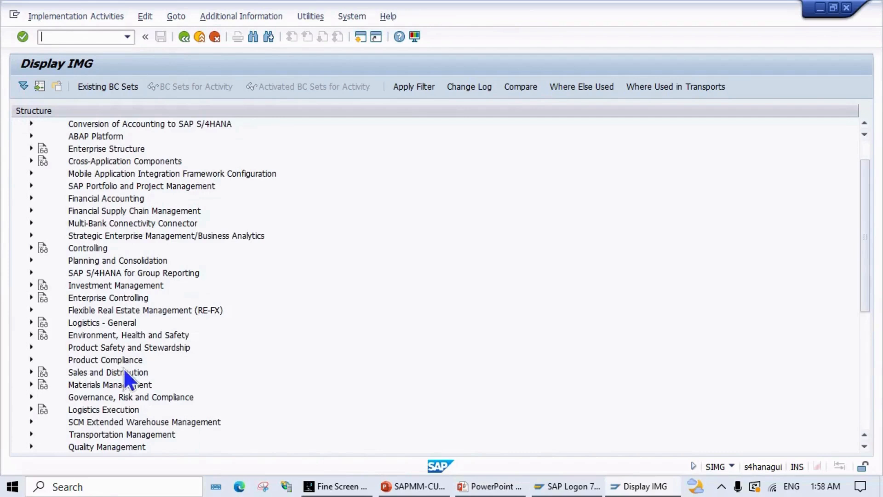
{"action": "scroll", "coordinate": [109, 392], "scroll_direction": "down", "scroll_amount": 2}
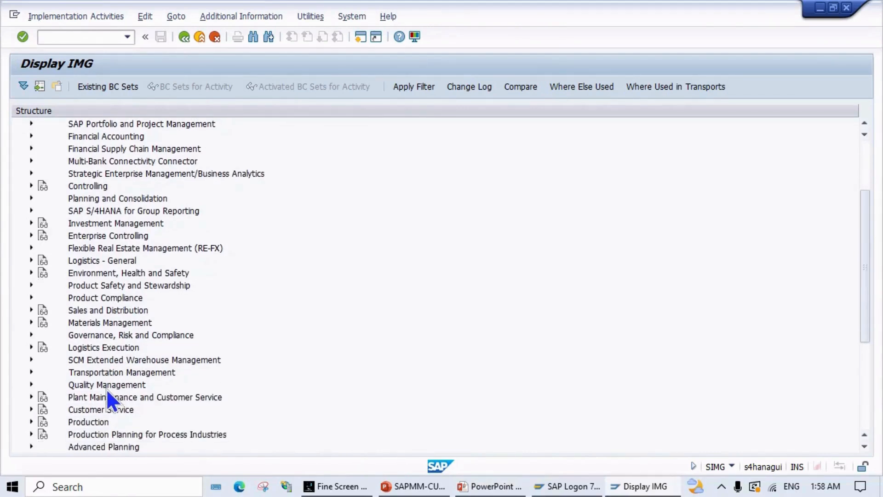
{"action": "scroll", "coordinate": [106, 388], "scroll_direction": "down", "scroll_amount": 1}
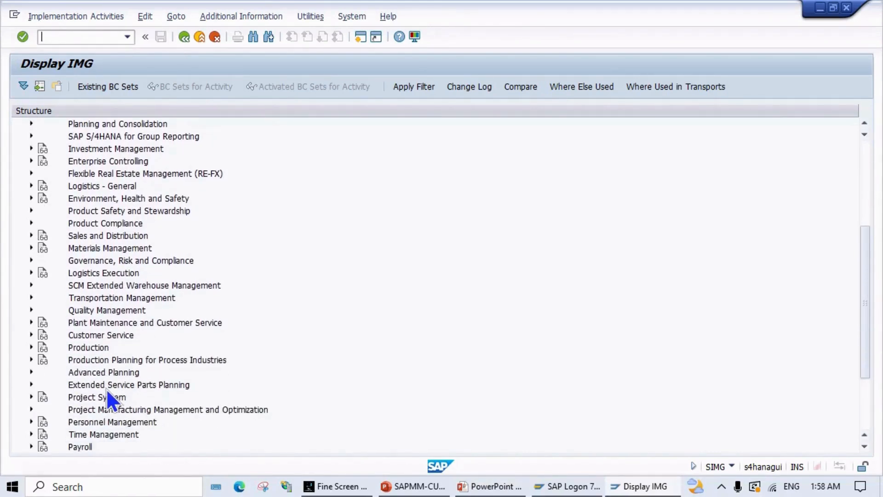
{"action": "left_click", "coordinate": [31, 248]}
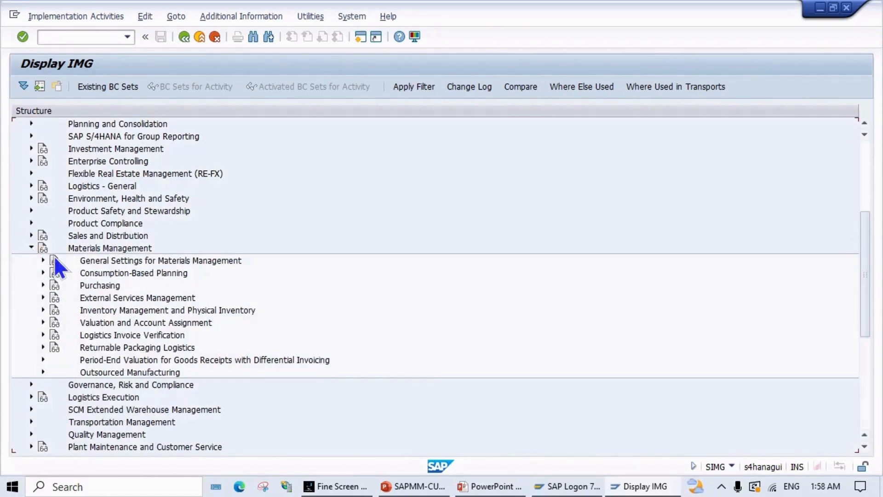
Step: Execute Purchasing > Supplier Master > Define Terms of Payment and browse the 96 existing terms
{"action": "key", "text": "alt+Tab"}
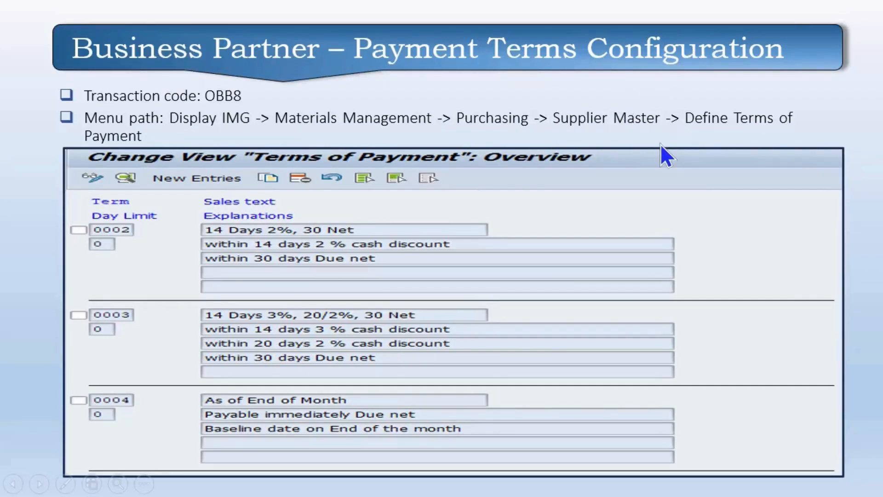
{"action": "key", "text": "alt+Tab"}
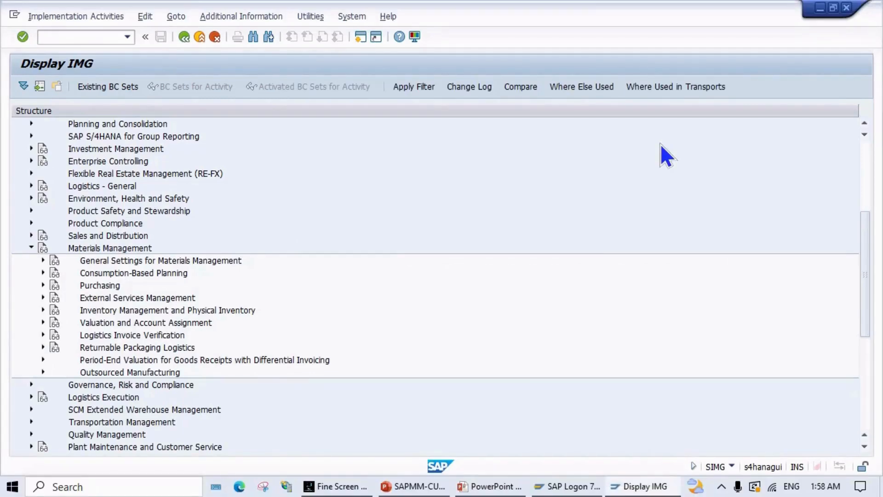
{"action": "left_click", "coordinate": [40, 285]}
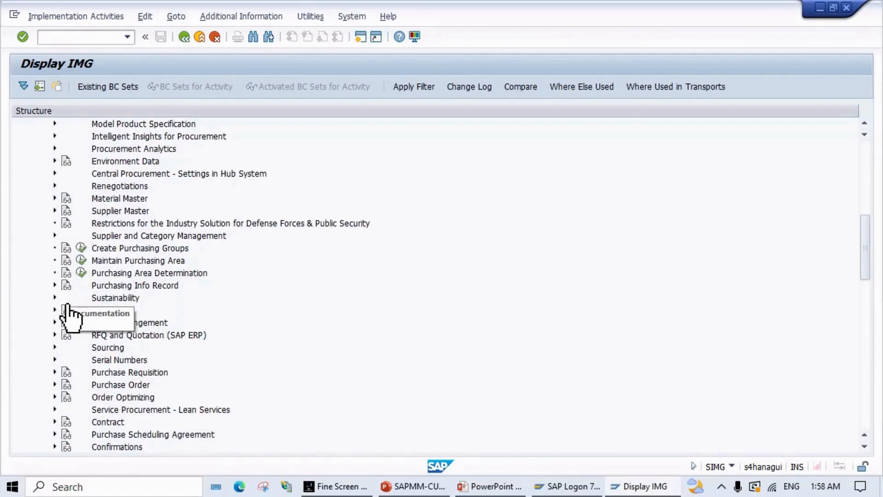
{"action": "scroll", "coordinate": [69, 318], "scroll_direction": "down", "scroll_amount": 1}
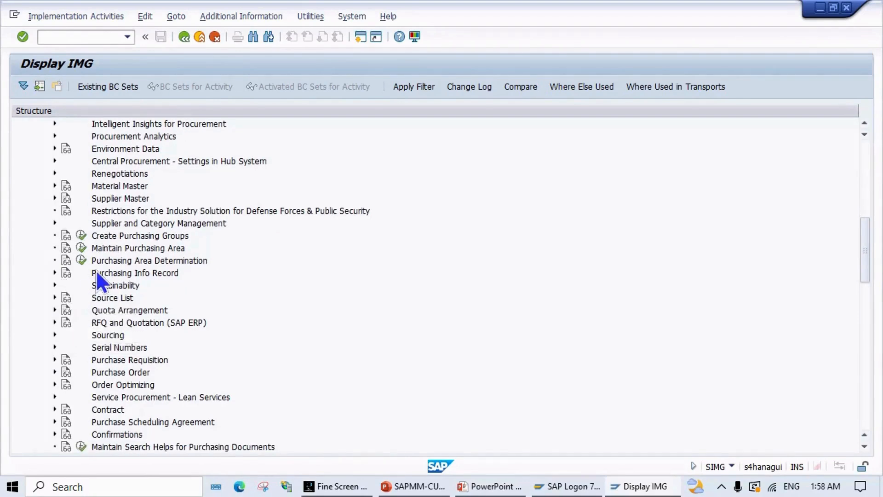
{"action": "left_click", "coordinate": [55, 198]}
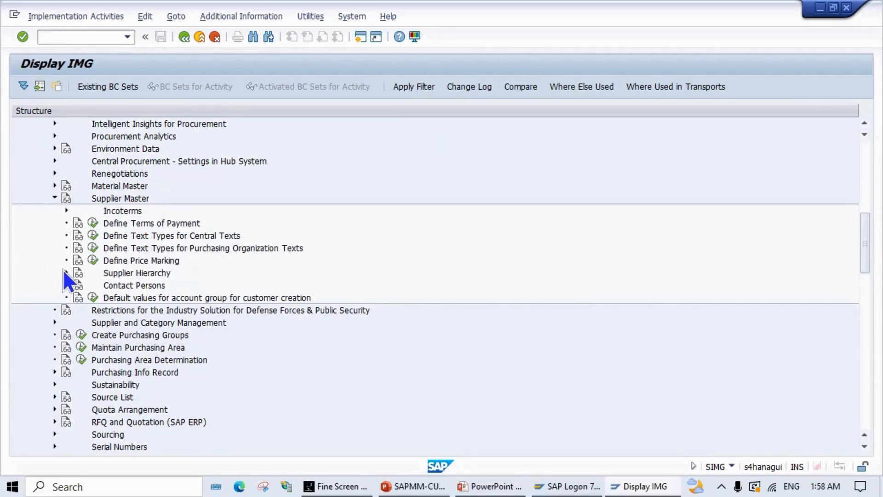
{"action": "left_click", "coordinate": [92, 222]}
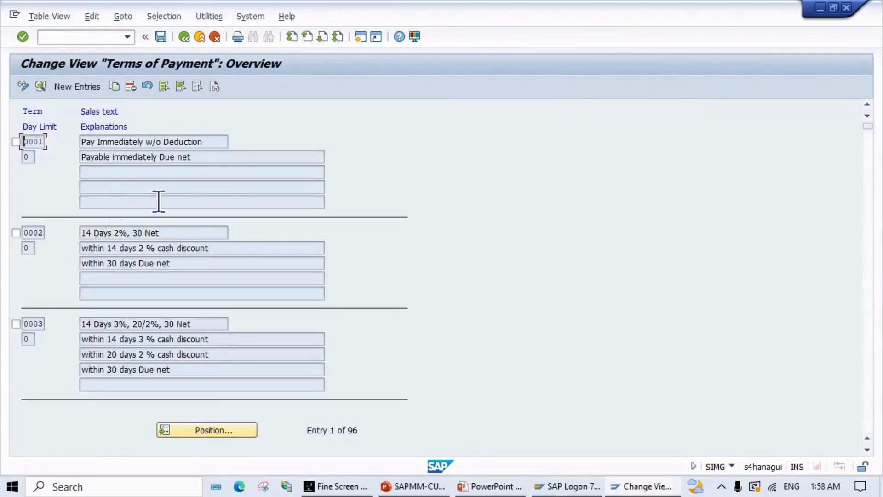
{"action": "scroll", "coordinate": [69, 167], "scroll_direction": "down", "scroll_amount": 2}
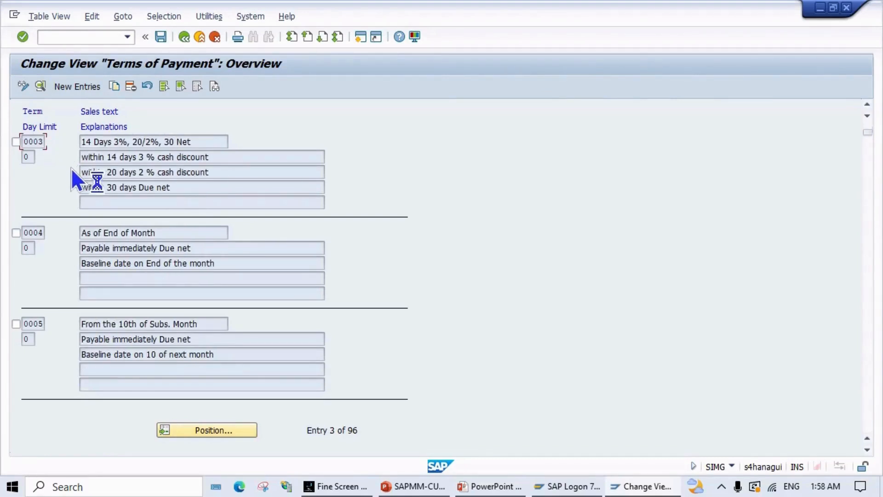
{"action": "scroll", "coordinate": [68, 252], "scroll_direction": "down", "scroll_amount": 2}
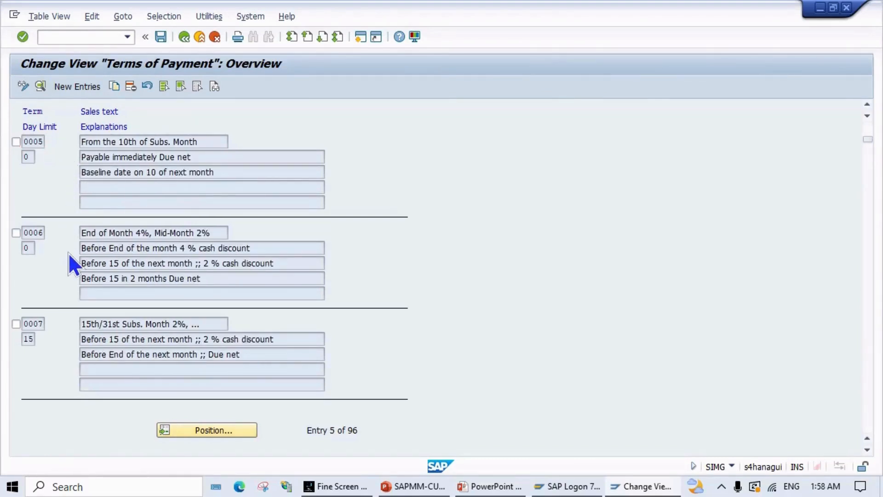
{"action": "scroll", "coordinate": [68, 253], "scroll_direction": "down", "scroll_amount": 1}
{"action": "scroll", "coordinate": [68, 253], "scroll_direction": "up", "scroll_amount": 2}
{"action": "scroll", "coordinate": [68, 242], "scroll_direction": "up", "scroll_amount": 3}
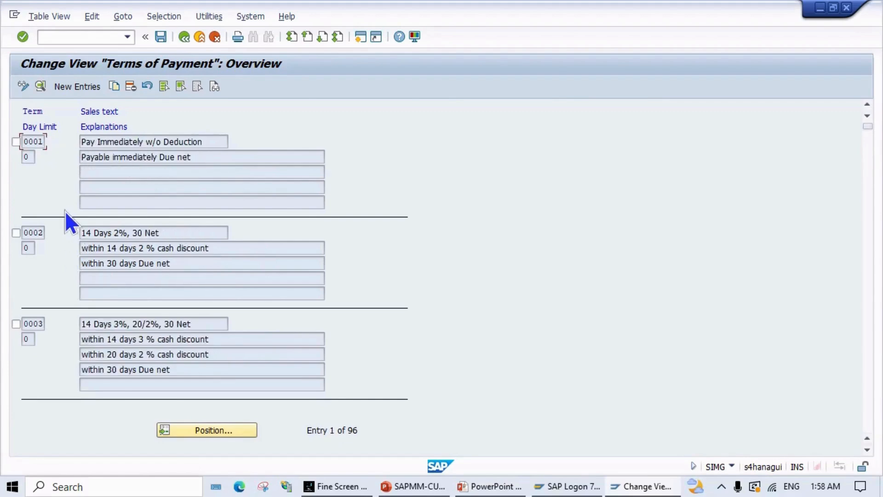
{"action": "scroll", "coordinate": [64, 209], "scroll_direction": "down", "scroll_amount": 3}
{"action": "scroll", "coordinate": [64, 202], "scroll_direction": "down", "scroll_amount": 2}
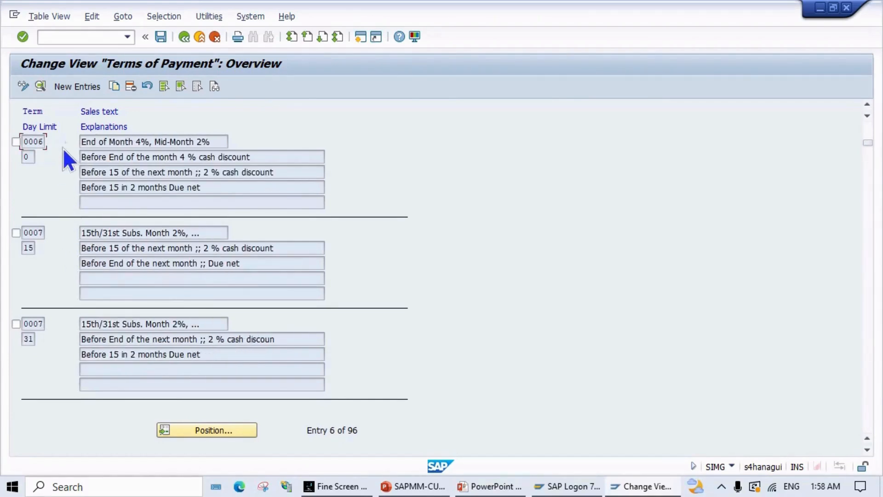
Step: Create a new payment term entry with key ZMPT
{"action": "left_click", "coordinate": [76, 85]}
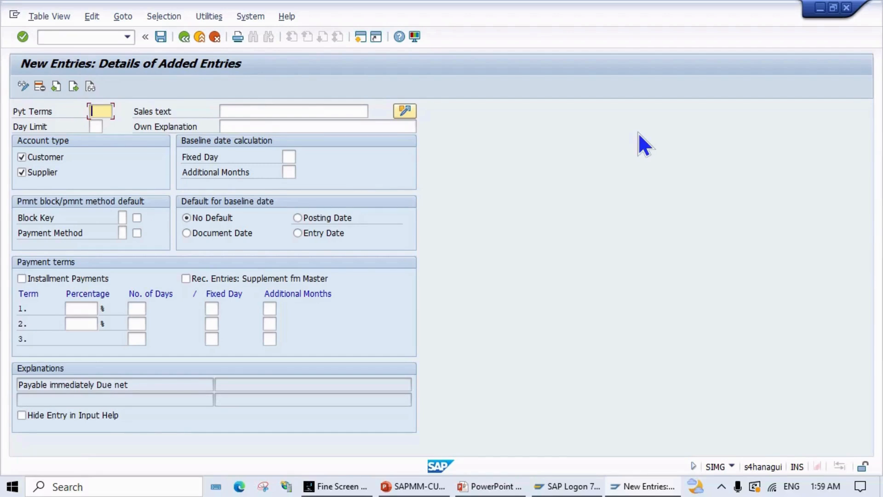
{"action": "type", "text": "m"}
{"action": "key", "text": "BackSpace"}
{"action": "type", "text": "ZMPT"}
{"action": "key", "text": "BackSpace"}
{"action": "key", "text": "BackSpace"}
{"action": "key", "text": "BackSpace"}
{"action": "key", "text": "BackSpace"}
{"action": "type", "text": "Z"}
{"action": "type", "text": "MPT"}
Step: Restrict ZMPT to suppliers only, with the baseline date defaulting to posting date
{"action": "left_click", "coordinate": [21, 157]}
{"action": "left_click", "coordinate": [297, 218]}
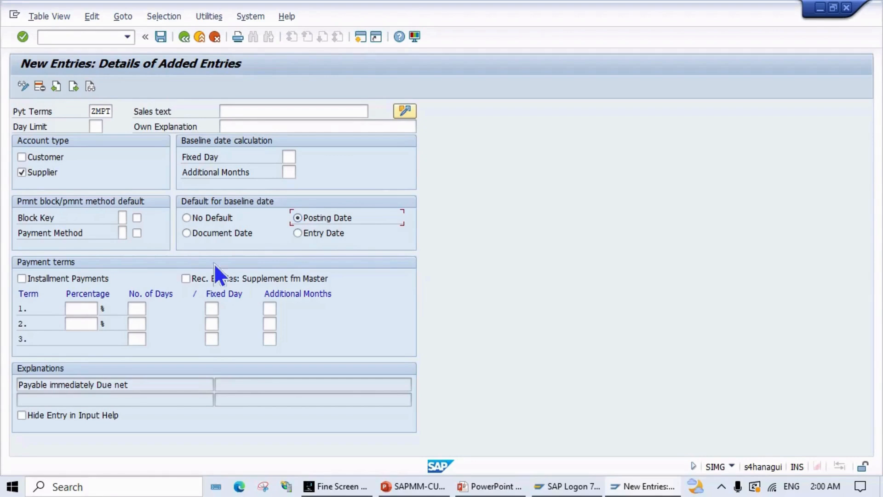
{"action": "left_click", "coordinate": [80, 309]}
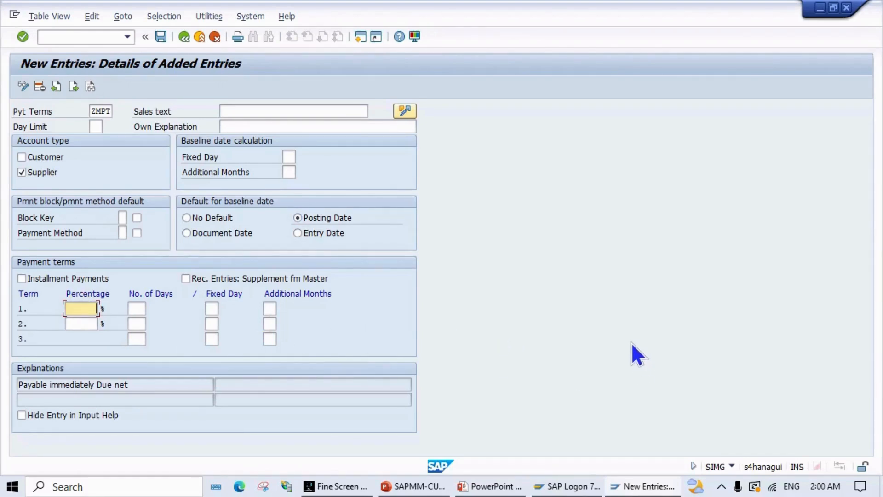
Step: Set ZMPT term 1 to 3% within 14 days, checking the requirements slide
{"action": "type", "text": "3"}
{"action": "key", "text": "alt+Tab"}
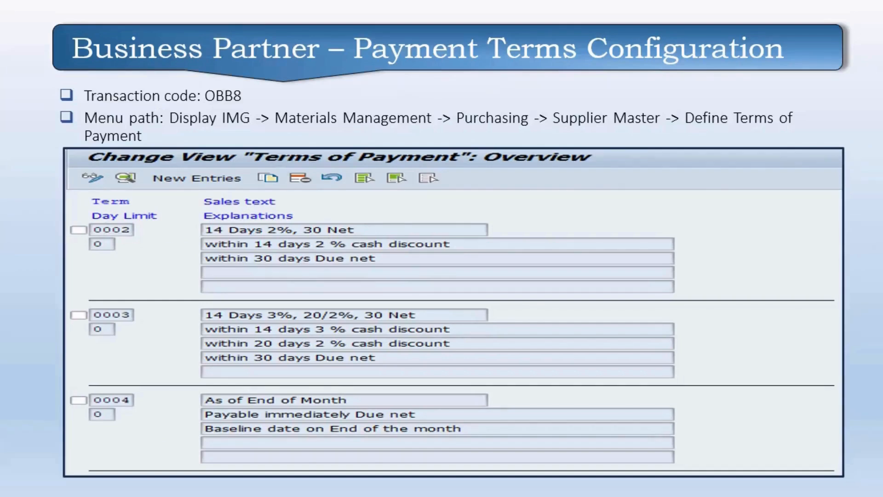
{"action": "key", "text": "Left"}
{"action": "key", "text": "Left"}
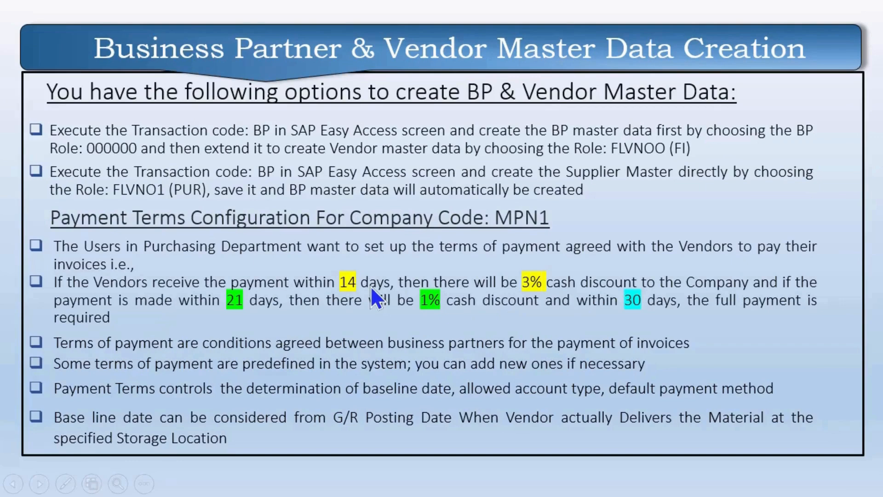
{"action": "key", "text": "alt+Tab"}
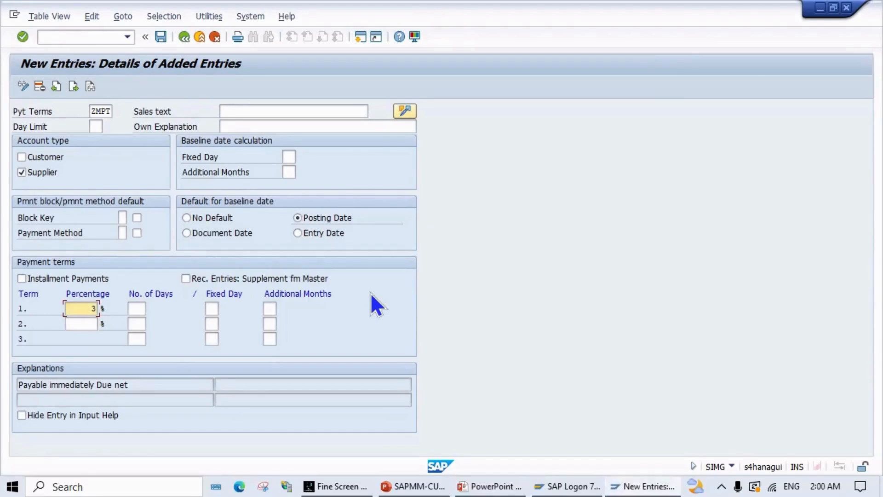
{"action": "left_click", "coordinate": [136, 308]}
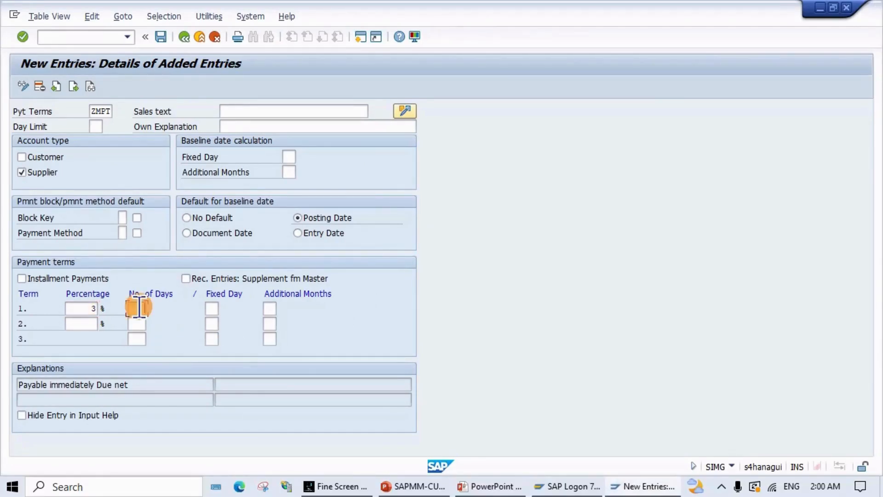
{"action": "type", "text": "14"}
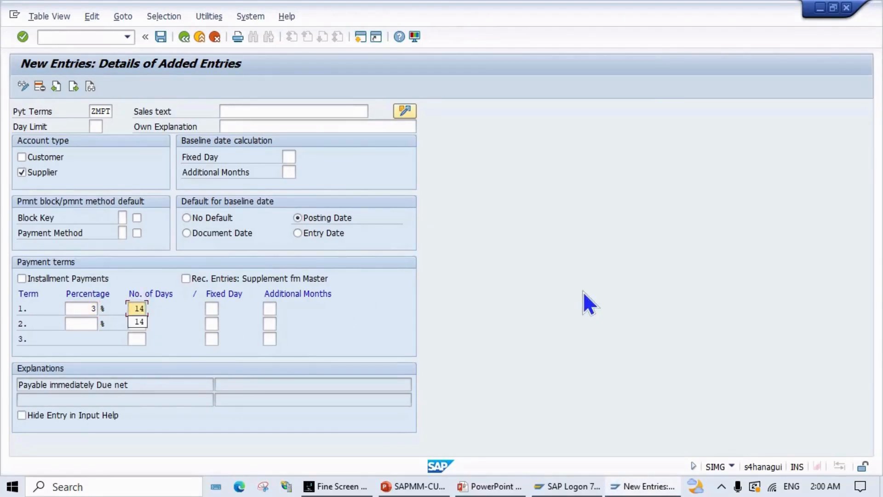
Step: Set term 2 to 1% within 21 days and term 3 to net 30 days
{"action": "left_click", "coordinate": [143, 325]}
{"action": "left_click", "coordinate": [94, 322]}
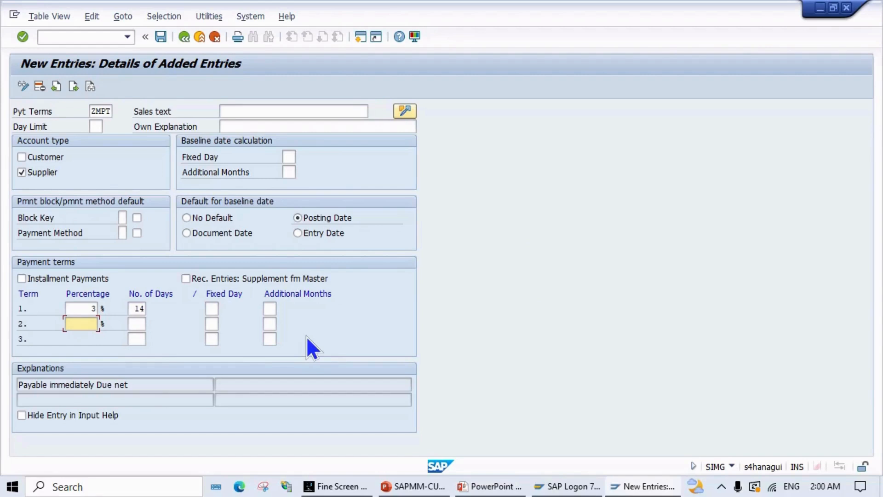
{"action": "type", "text": "1"}
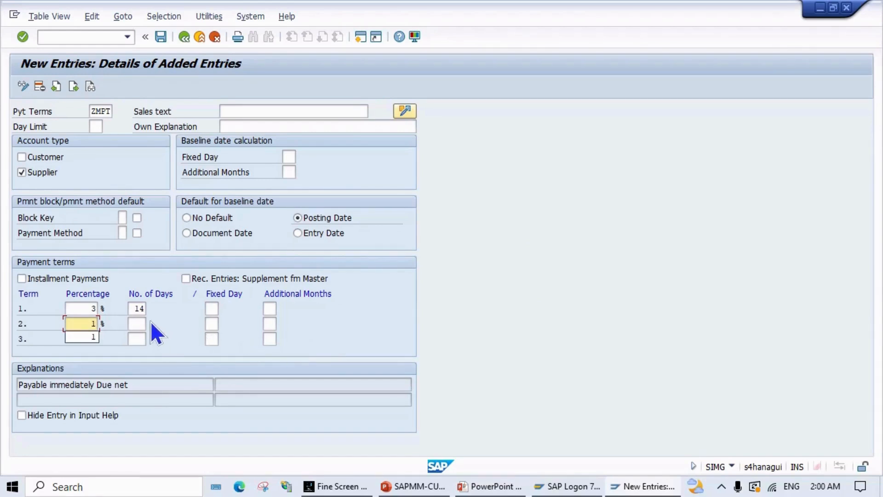
{"action": "left_click", "coordinate": [139, 324]}
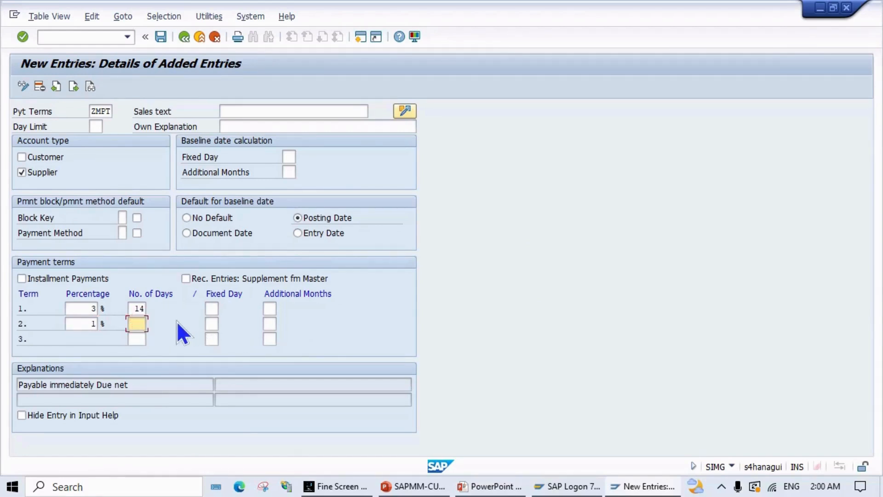
{"action": "type", "text": "21"}
{"action": "left_click", "coordinate": [137, 339]}
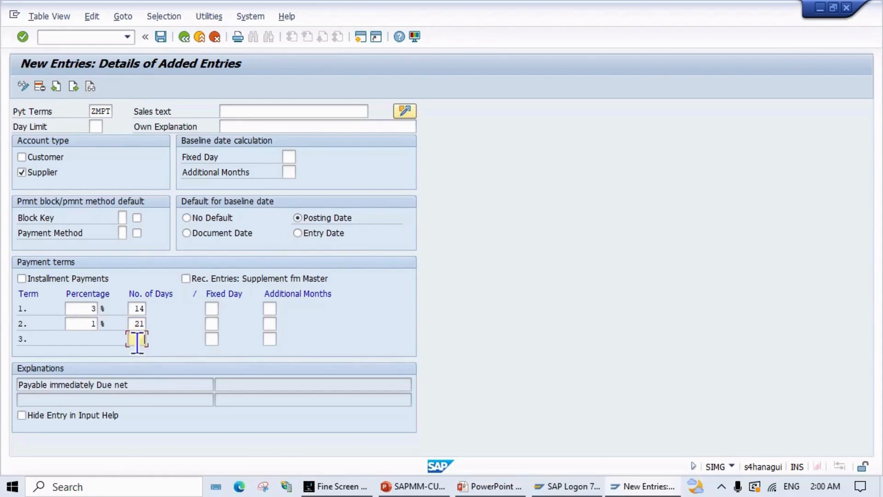
{"action": "type", "text": "30"}
Step: Save ZMPT under customizing request A4HK903313 and return to the Terms of Payment overview
{"action": "left_click", "coordinate": [161, 39]}
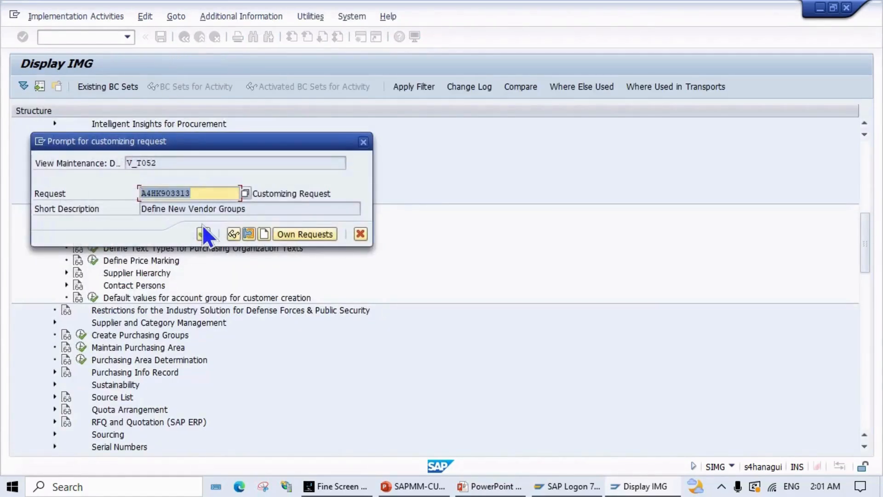
{"action": "left_click", "coordinate": [201, 231]}
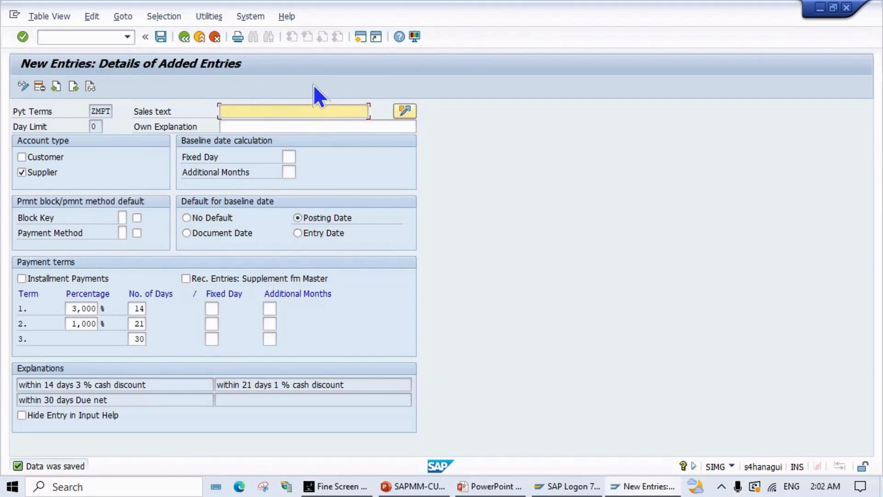
{"action": "left_click", "coordinate": [159, 38]}
{"action": "left_click", "coordinate": [182, 38]}
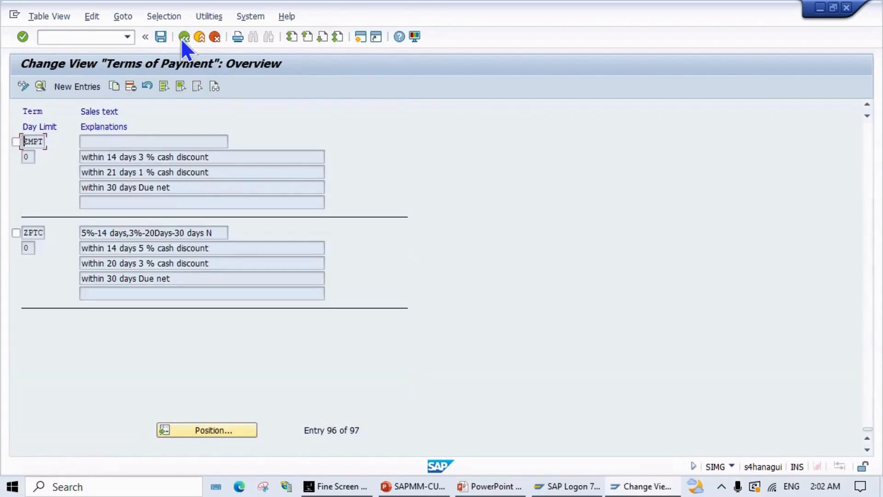
Step: Go back to the IMG and advance the slideshow to the Define Shipping Conditions slide
{"action": "left_click", "coordinate": [182, 38]}
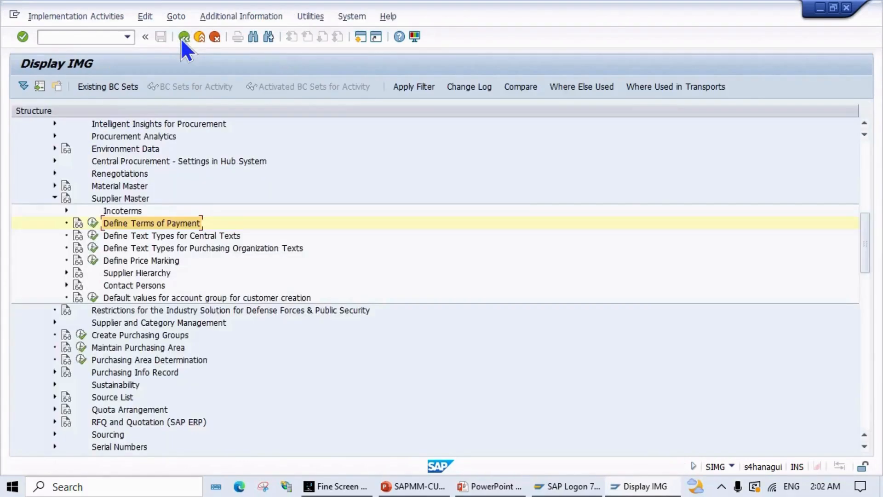
{"action": "key", "text": "alt+Tab"}
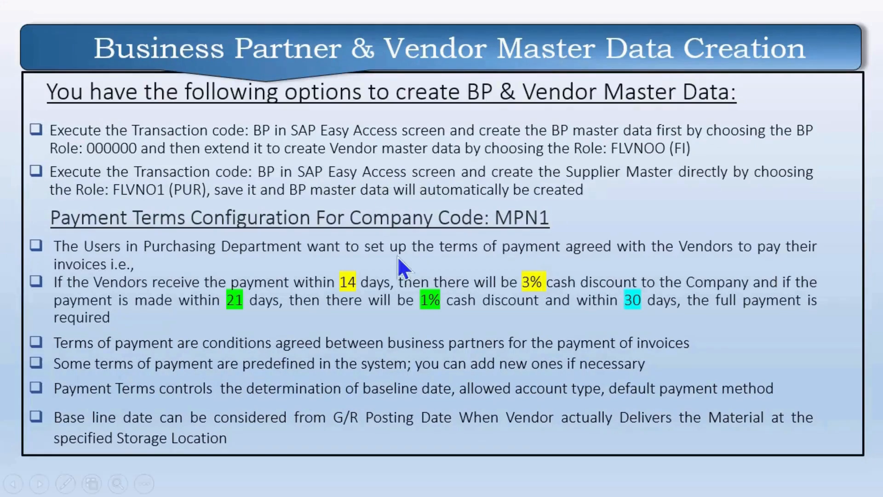
{"action": "left_click", "coordinate": [485, 302]}
{"action": "key", "text": "Right"}
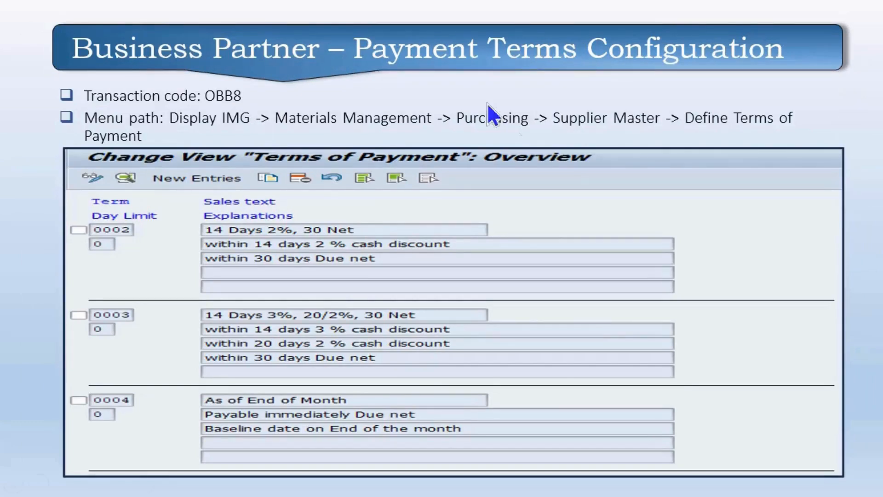
{"action": "left_click", "coordinate": [591, 322]}
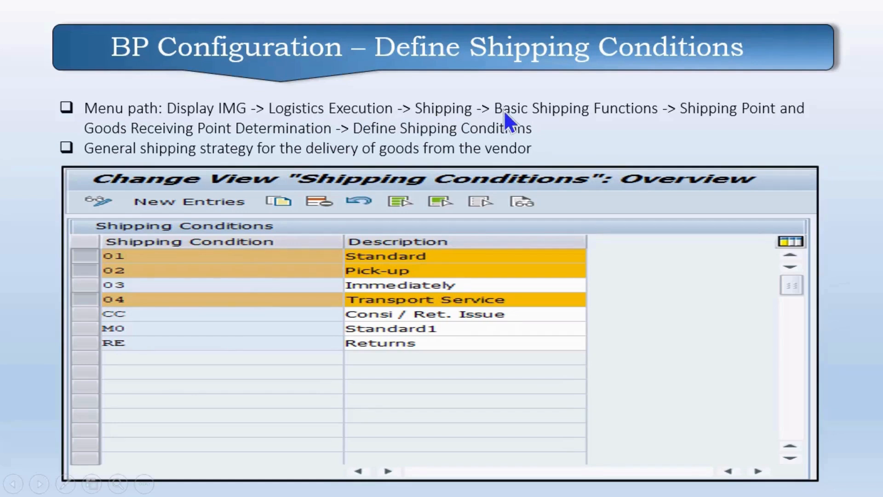
Step: In the IMG tree, expand Logistics Execution
{"action": "key", "text": "alt+Tab"}
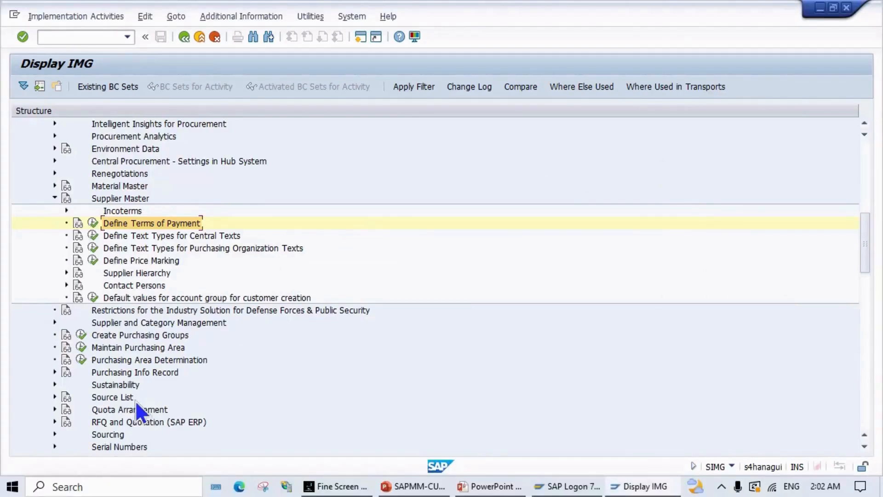
{"action": "scroll", "coordinate": [153, 388], "scroll_direction": "down", "scroll_amount": 1}
{"action": "scroll", "coordinate": [153, 388], "scroll_direction": "down", "scroll_amount": 2}
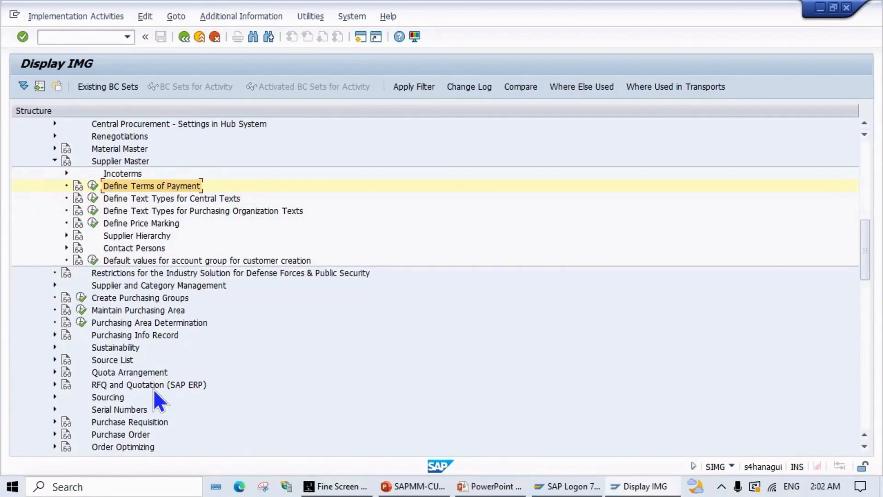
{"action": "scroll", "coordinate": [155, 391], "scroll_direction": "down", "scroll_amount": 10}
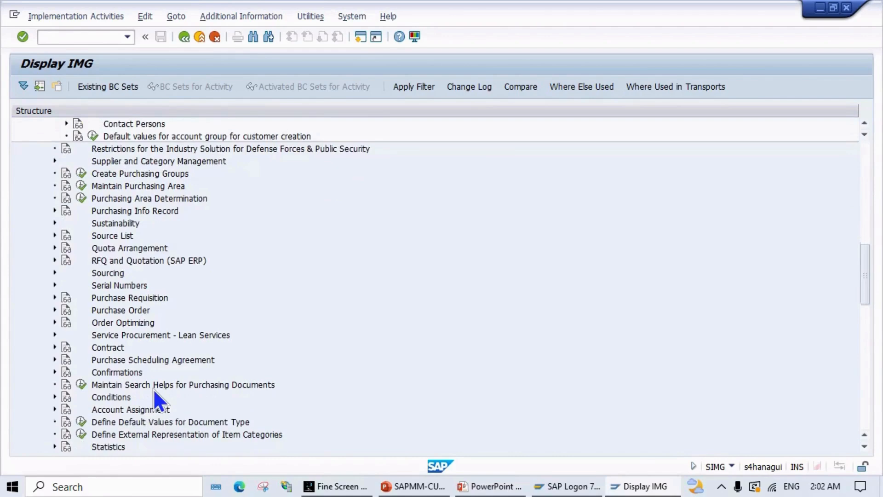
{"action": "scroll", "coordinate": [153, 388], "scroll_direction": "down", "scroll_amount": 7}
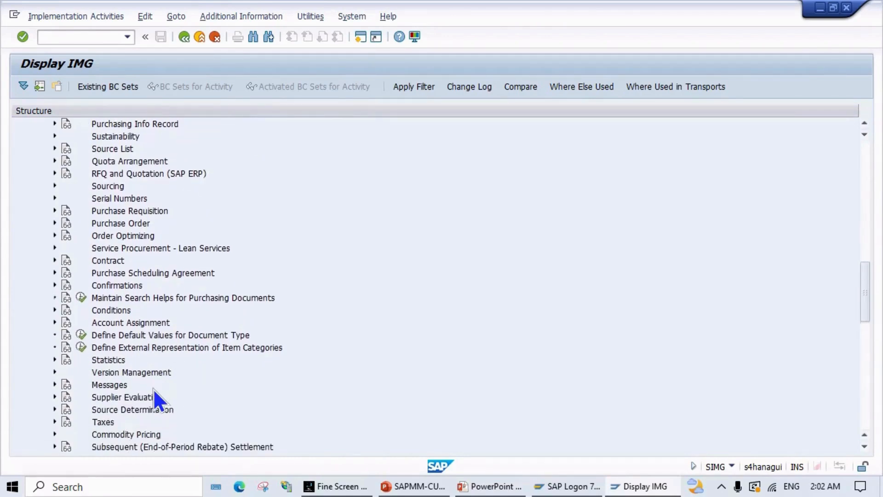
{"action": "scroll", "coordinate": [153, 388], "scroll_direction": "down", "scroll_amount": 5}
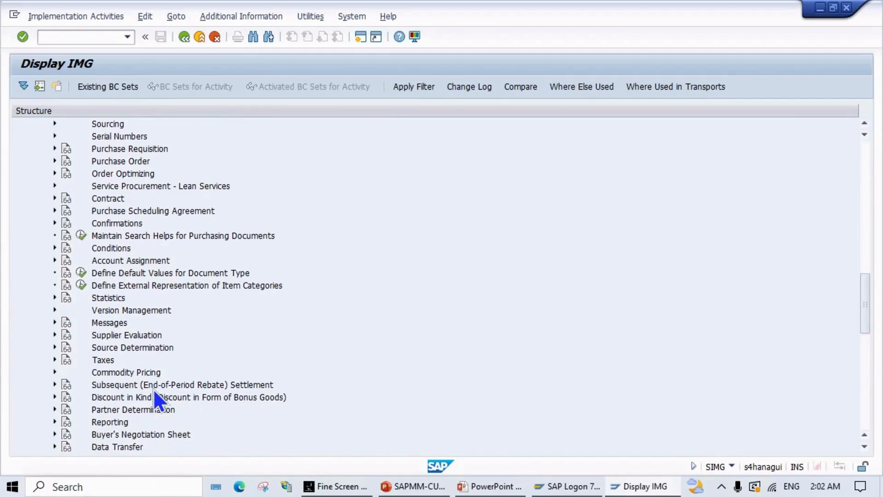
{"action": "scroll", "coordinate": [154, 391], "scroll_direction": "down", "scroll_amount": 3}
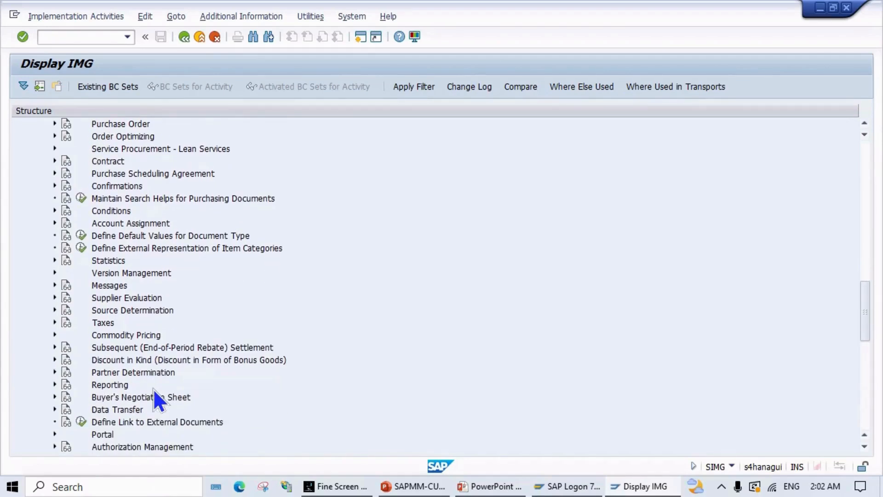
{"action": "scroll", "coordinate": [154, 391], "scroll_direction": "down", "scroll_amount": 7}
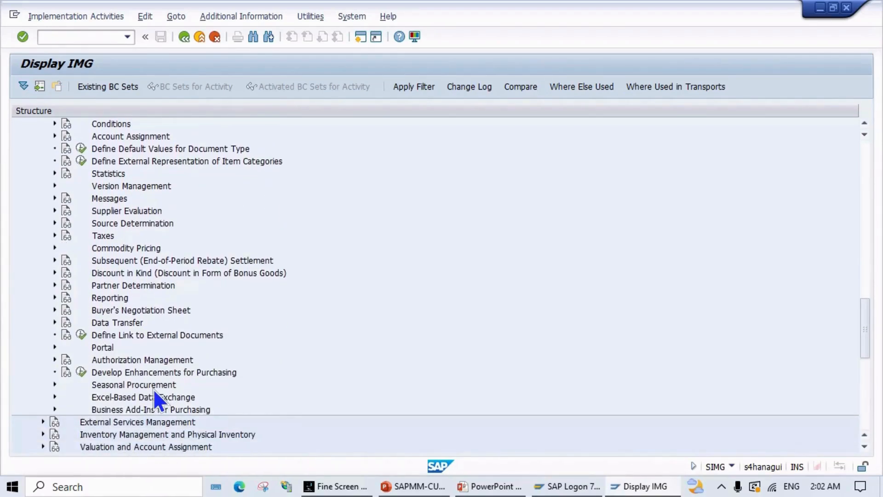
{"action": "scroll", "coordinate": [154, 391], "scroll_direction": "down", "scroll_amount": 2}
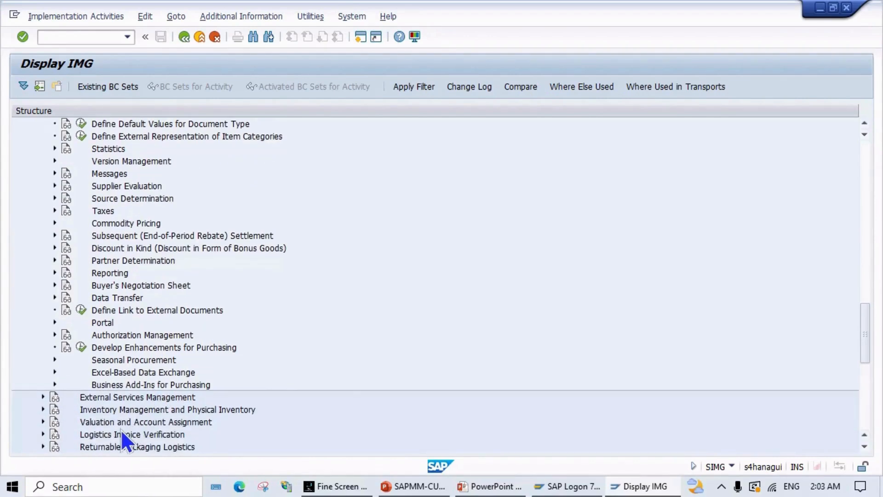
{"action": "scroll", "coordinate": [120, 429], "scroll_direction": "down", "scroll_amount": 6}
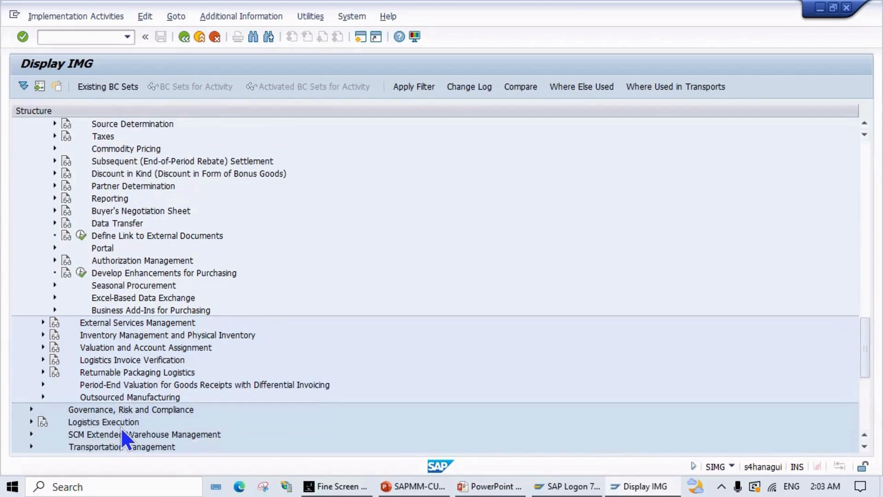
{"action": "scroll", "coordinate": [121, 426], "scroll_direction": "down", "scroll_amount": 1}
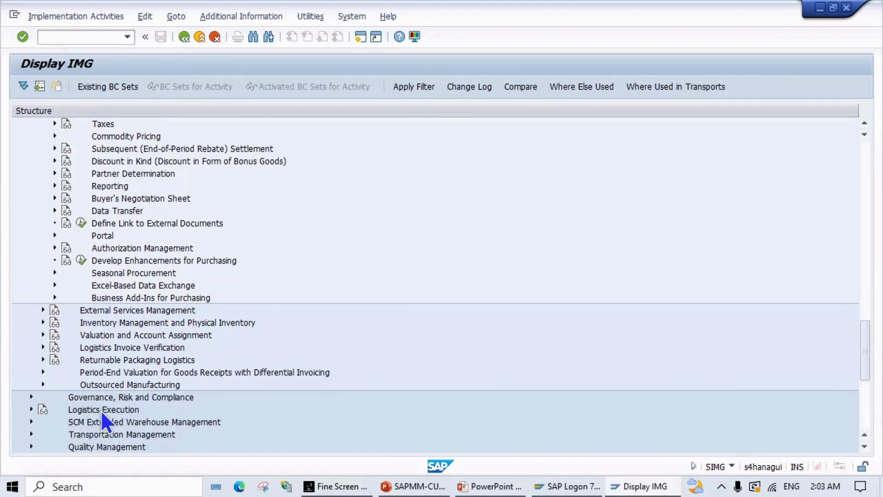
{"action": "left_click", "coordinate": [31, 409]}
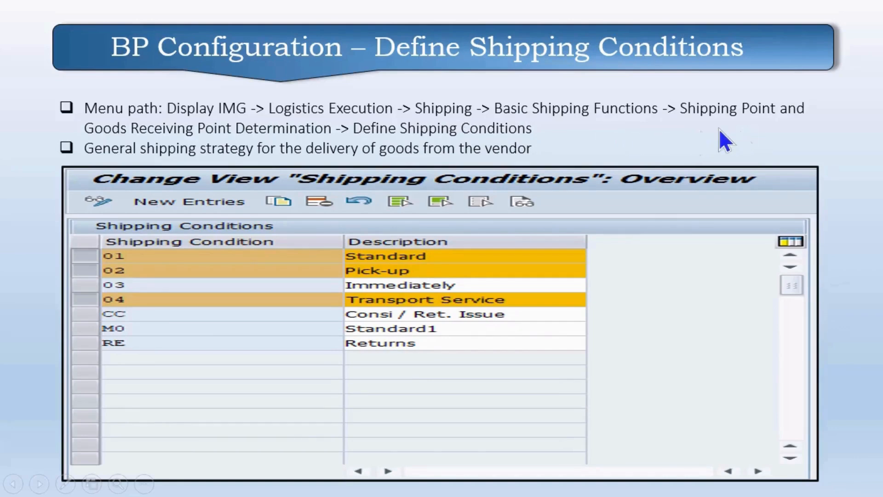
{"action": "key", "text": "alt+Tab"}
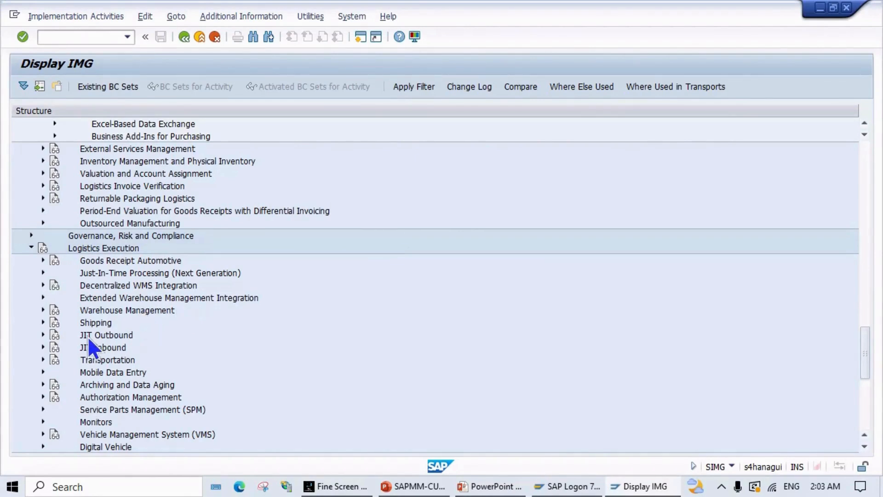
Step: Execute Shipping > Basic Shipping Functions > Shipping Point and Goods Receiving Point Determination > Define Shipping Conditions
{"action": "left_click", "coordinate": [42, 322]}
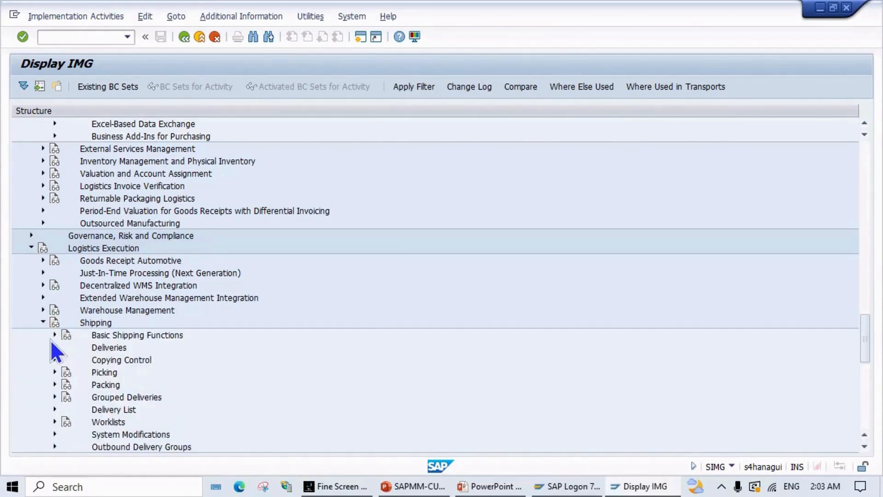
{"action": "left_click", "coordinate": [54, 335]}
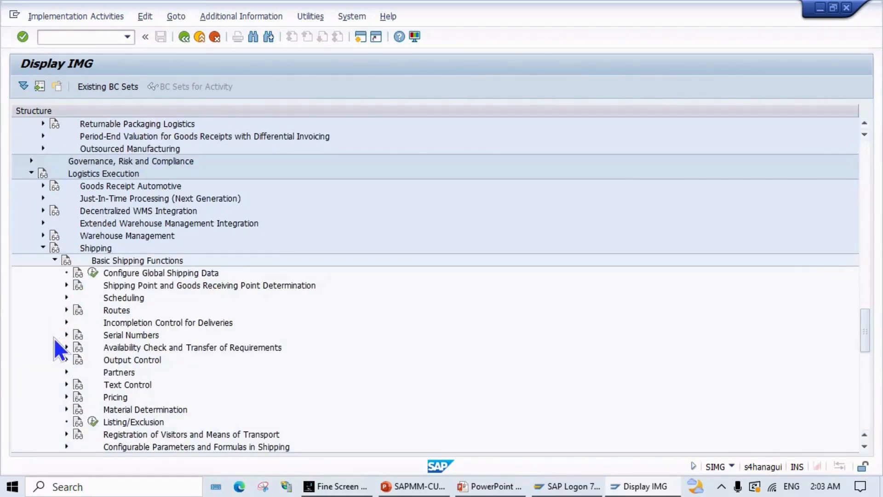
{"action": "key", "text": "alt+Tab"}
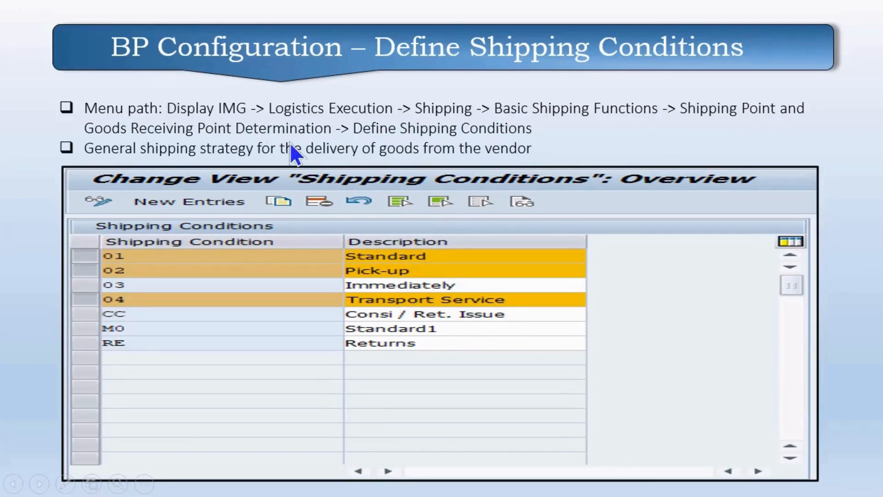
{"action": "key", "text": "alt+Tab"}
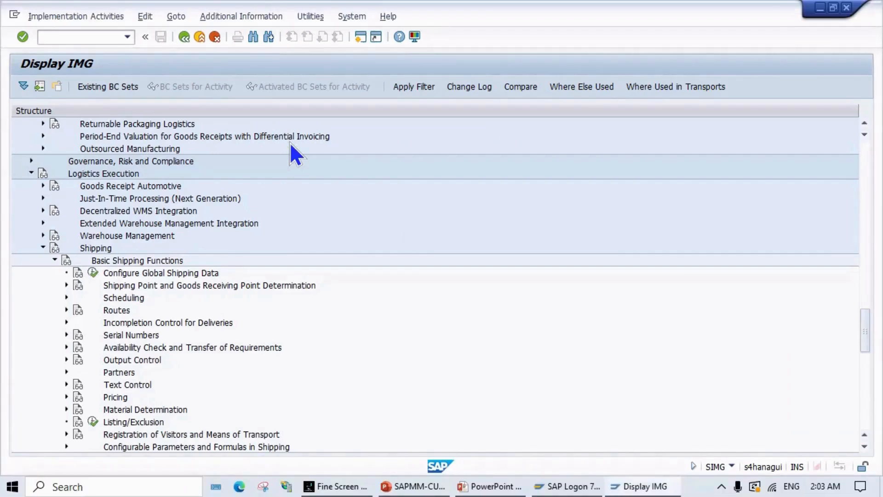
{"action": "left_click", "coordinate": [66, 285]}
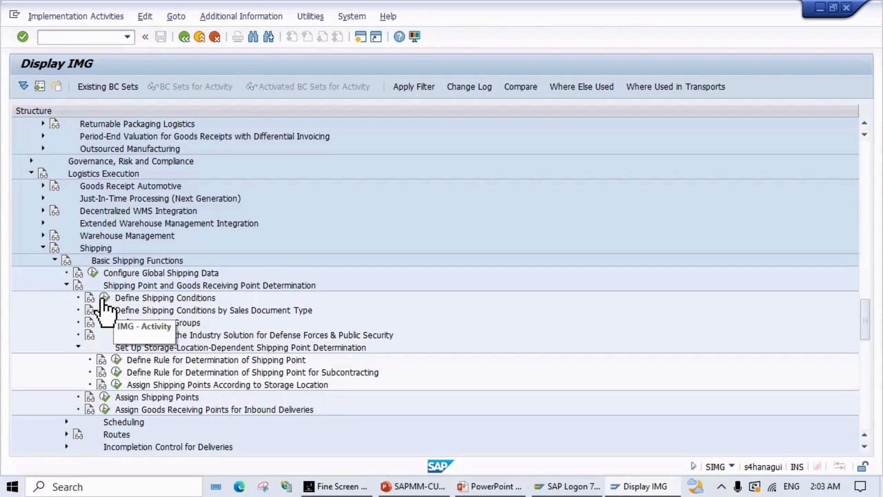
{"action": "left_click", "coordinate": [104, 299]}
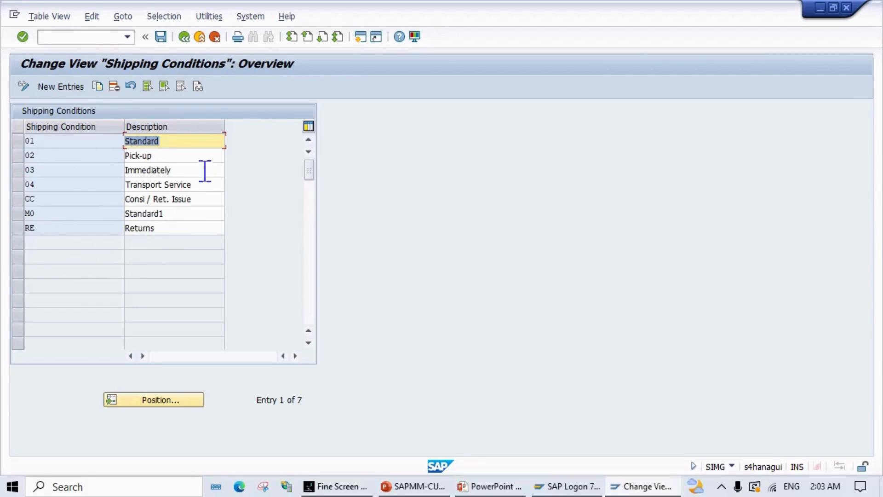
Step: Start a new entry in the Shipping Conditions table
{"action": "left_click", "coordinate": [59, 88]}
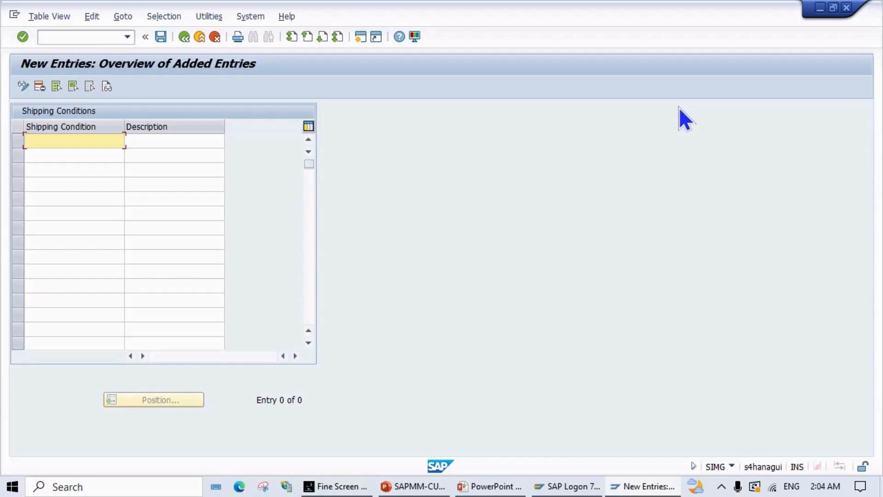
Step: Add shipping condition ZS described 'SHIP IT TO SLOC MPL1' and begin a second key with Z
{"action": "type", "text": "zs"}
{"action": "key", "text": "Tab"}
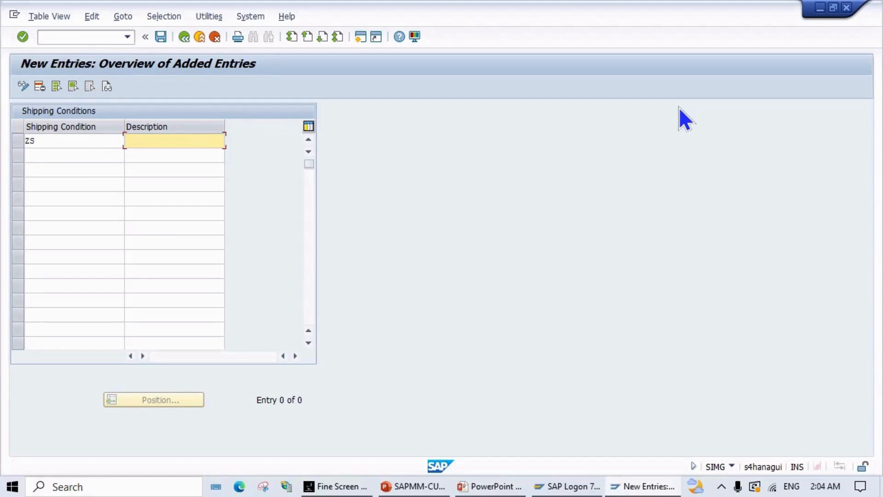
{"action": "type", "text": "DELIBER"}
{"action": "key", "text": "BackSpace"}
{"action": "key", "text": "BackSpace"}
{"action": "key", "text": "BackSpace"}
{"action": "key", "text": "BackSpace"}
{"action": "key", "text": "BackSpace"}
{"action": "key", "text": "BackSpace"}
{"action": "key", "text": "BackSpace"}
{"action": "type", "text": "SHIP IT"}
{"action": "type", "text": "WAREHOUSE"}
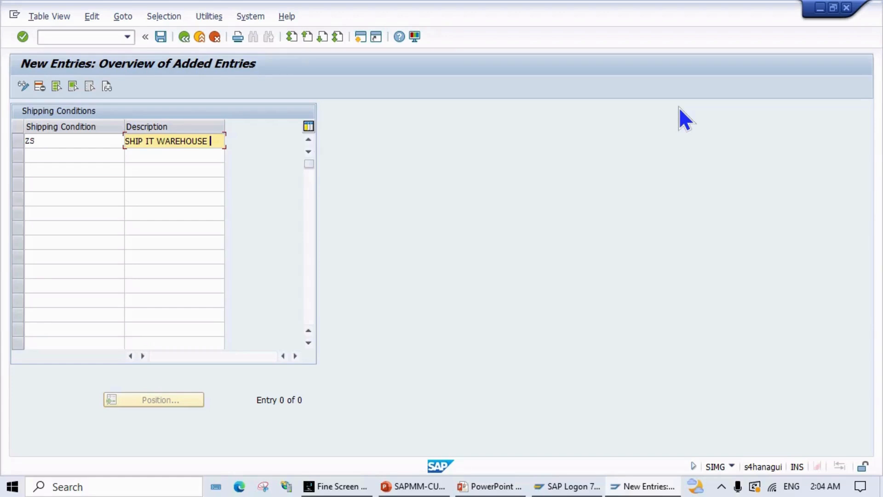
{"action": "key", "text": "BackSpace"}
{"action": "key", "text": "BackSpace"}
{"action": "key", "text": "BackSpace"}
{"action": "key", "text": "BackSpace"}
{"action": "key", "text": "BackSpace"}
{"action": "key", "text": "BackSpace"}
{"action": "key", "text": "BackSpace"}
{"action": "key", "text": "BackSpace"}
{"action": "key", "text": "BackSpace"}
{"action": "key", "text": "BackSpace"}
{"action": "key", "text": "BackSpace"}
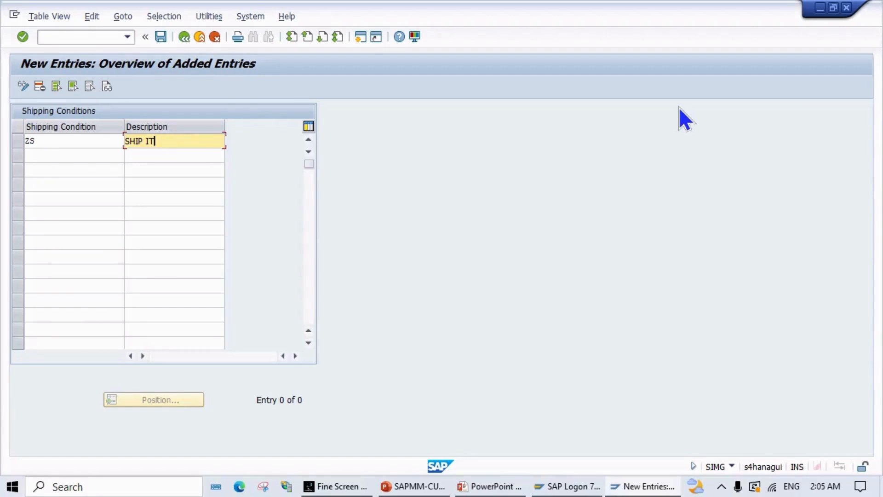
{"action": "type", "text": "TO SLOC MPL1"}
{"action": "left_click", "coordinate": [57, 158]}
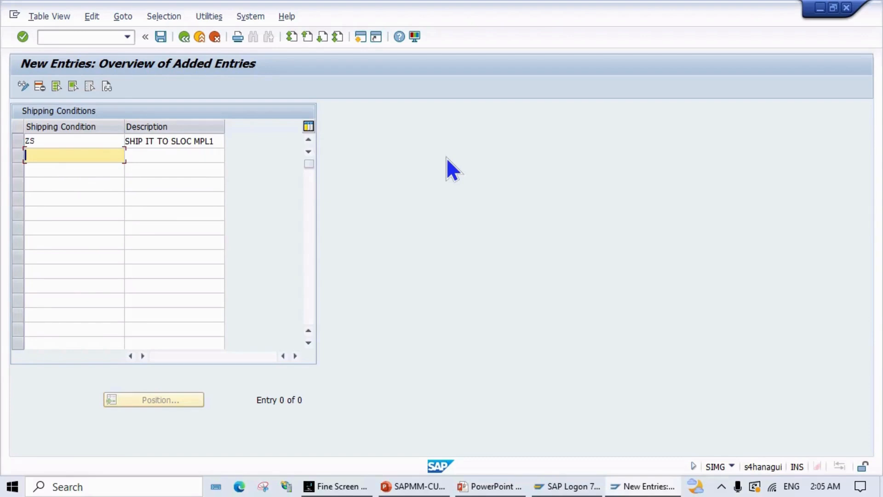
{"action": "type", "text": "Z"}
Step: Complete the second shipping condition as ZP with description 'SHIP IT TO OFF SLOC'
{"action": "type", "text": "P"}
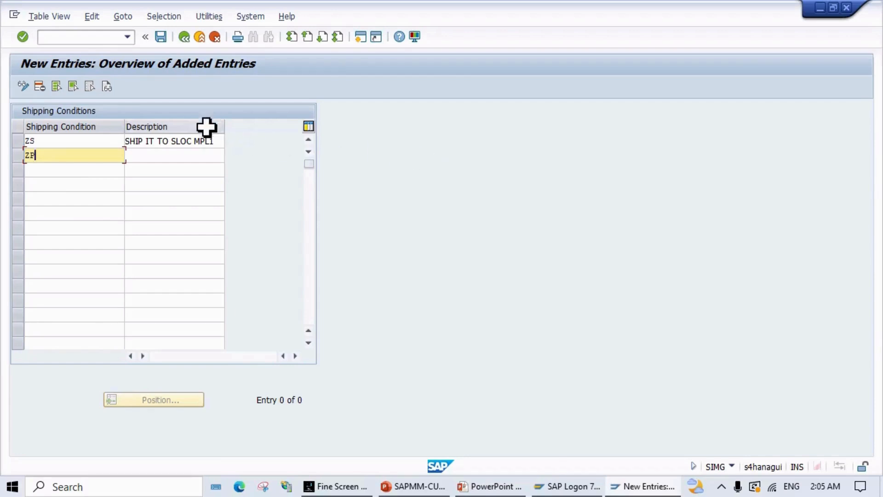
{"action": "left_click", "coordinate": [197, 155]}
{"action": "type", "text": "SHIO"}
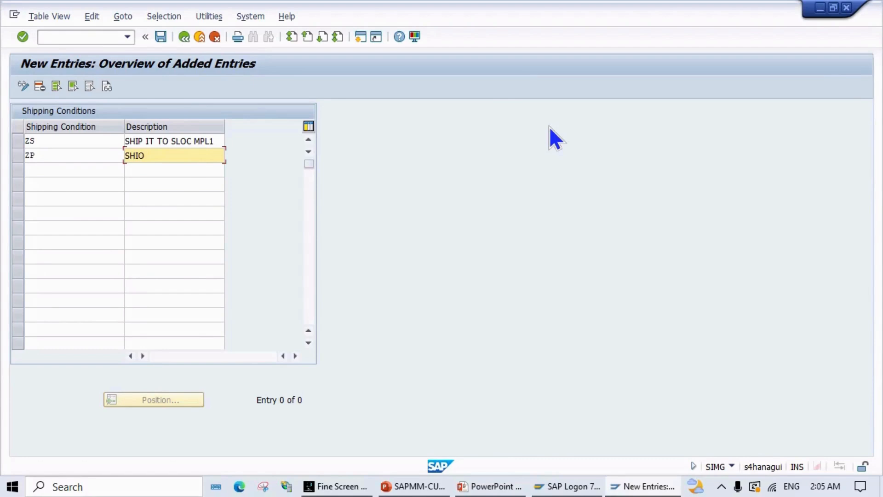
{"action": "key", "text": "BackSpace"}
{"action": "type", "text": "P IT TO OFF SLOC"}
Step: Save ZS and ZP under a new request 'DEFINE SHIPPING CONDITIONS' and go back to the IMG
{"action": "left_click", "coordinate": [159, 39]}
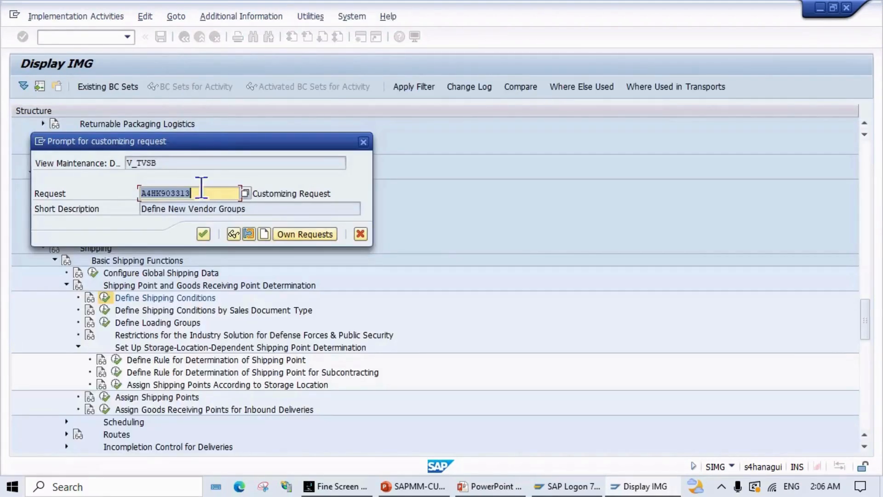
{"action": "left_click", "coordinate": [263, 233]}
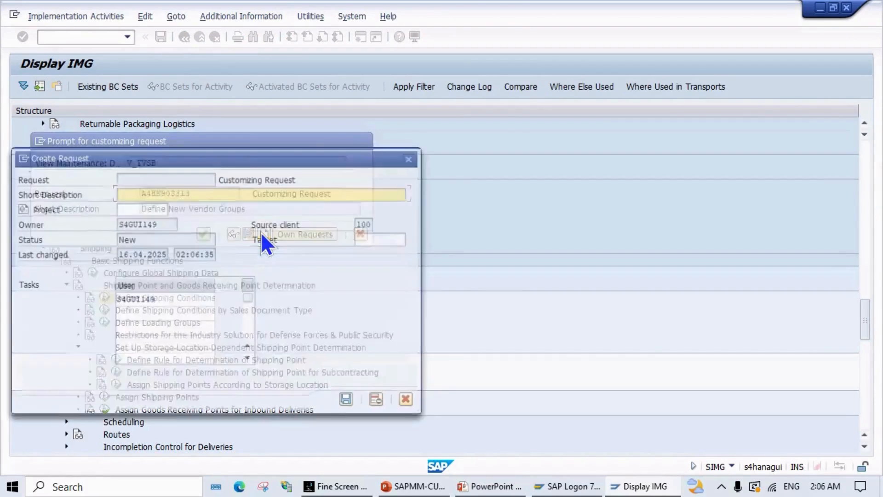
{"action": "type", "text": "D"}
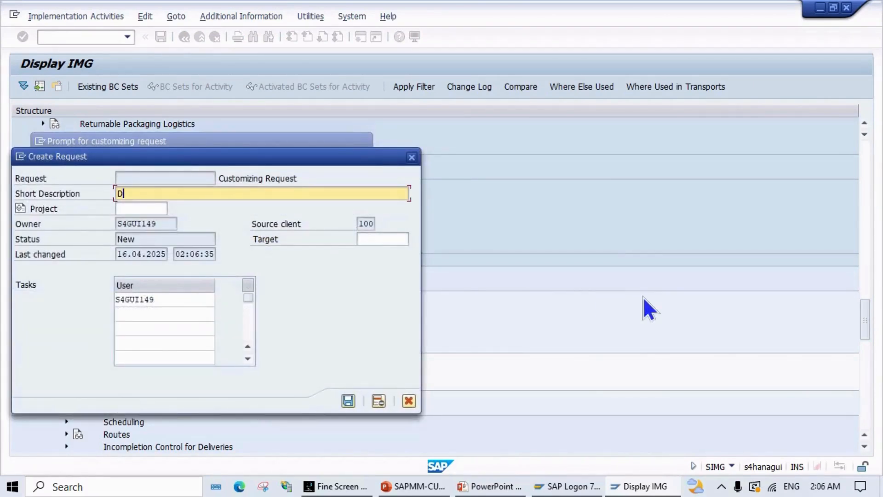
{"action": "type", "text": "EFINE SHIPPING CONDITIONS"}
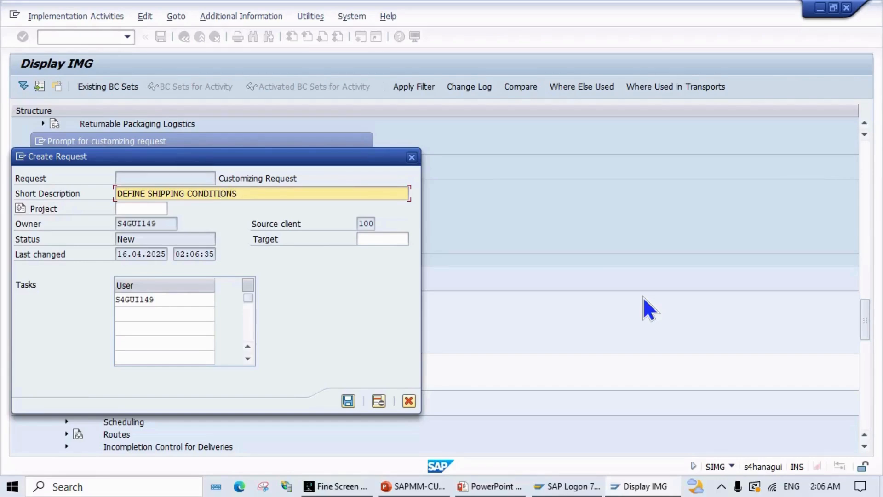
{"action": "key", "text": "Return"}
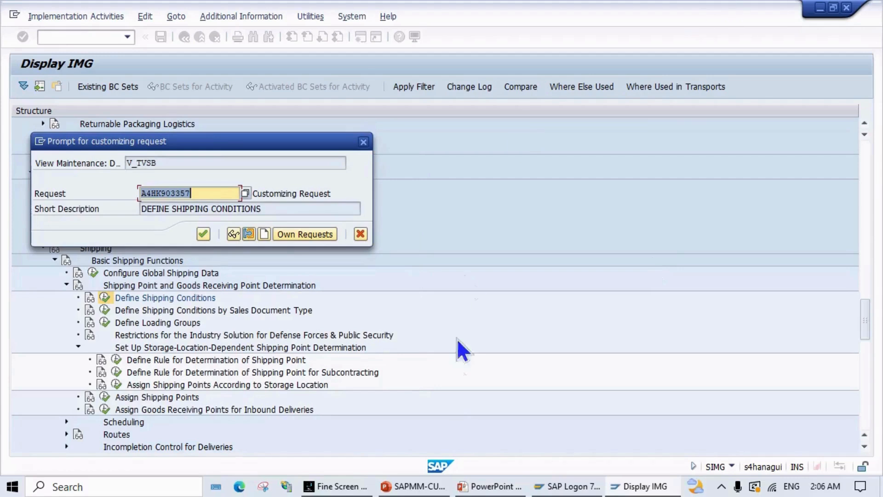
{"action": "left_click", "coordinate": [203, 234]}
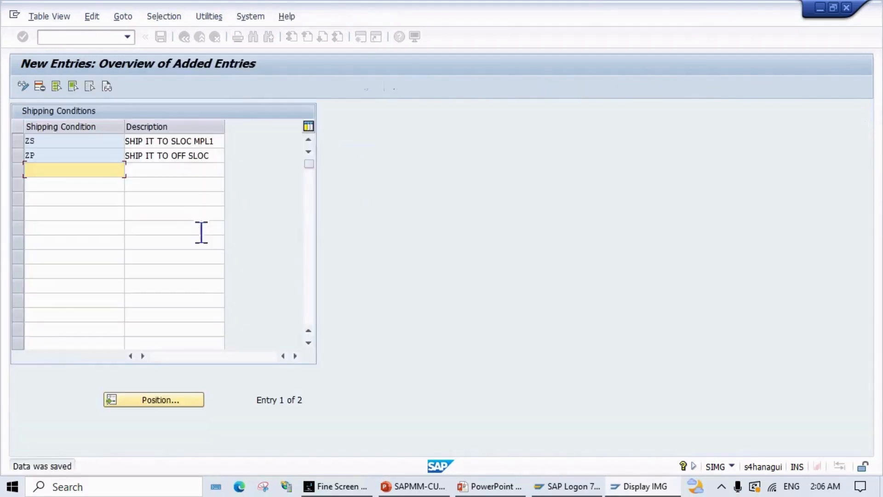
{"action": "left_click", "coordinate": [182, 36]}
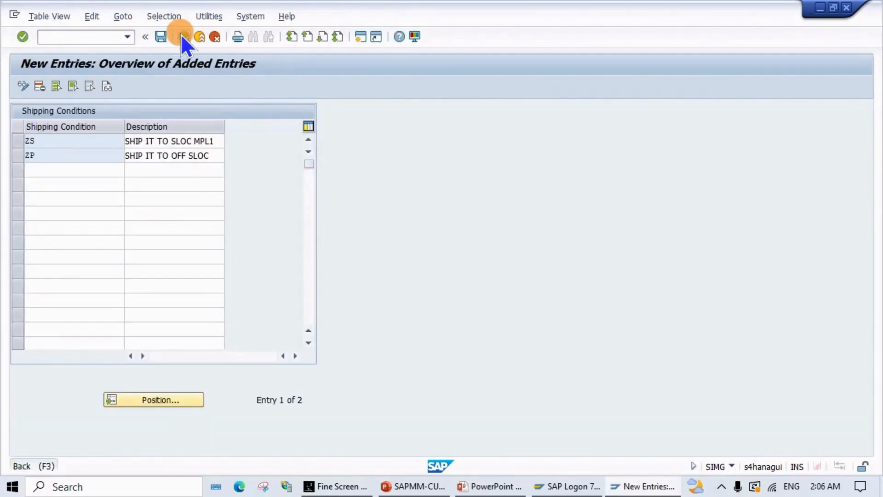
{"action": "left_click", "coordinate": [184, 37]}
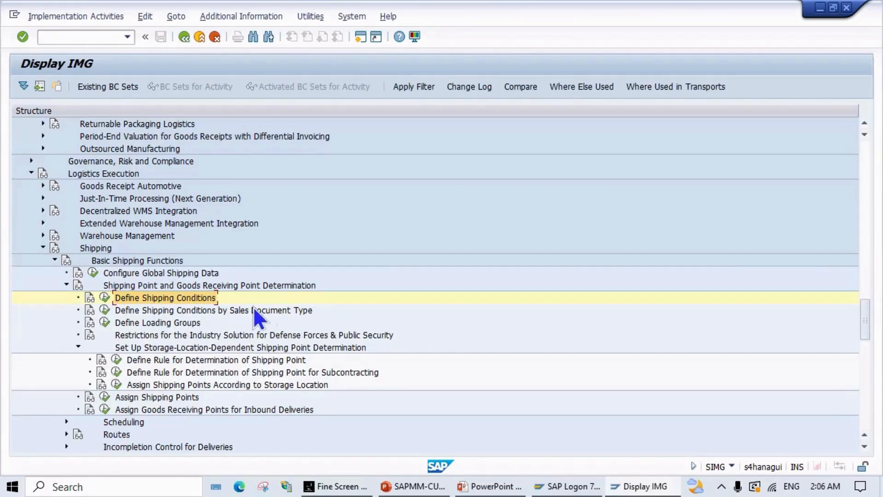
Step: Run the IMG activity 'Assign Shipping Points According to Storage Location'
{"action": "scroll", "coordinate": [234, 318], "scroll_direction": "down", "scroll_amount": 2}
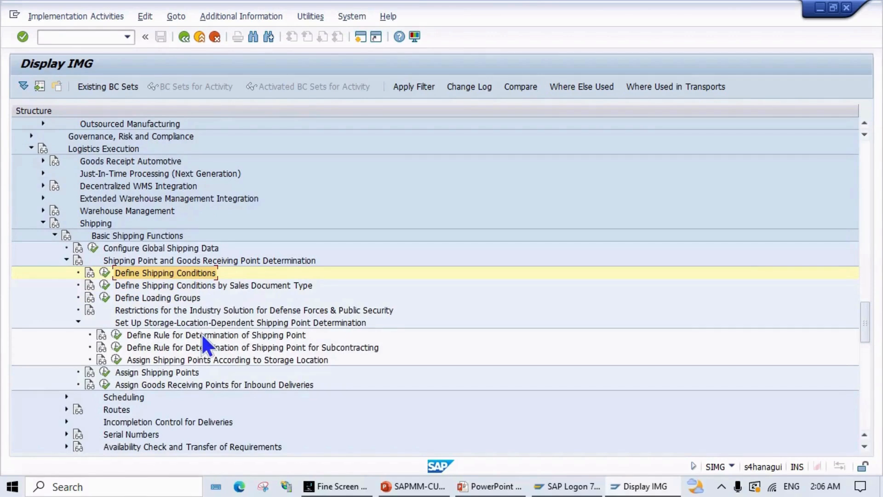
{"action": "scroll", "coordinate": [203, 335], "scroll_direction": "down", "scroll_amount": 1}
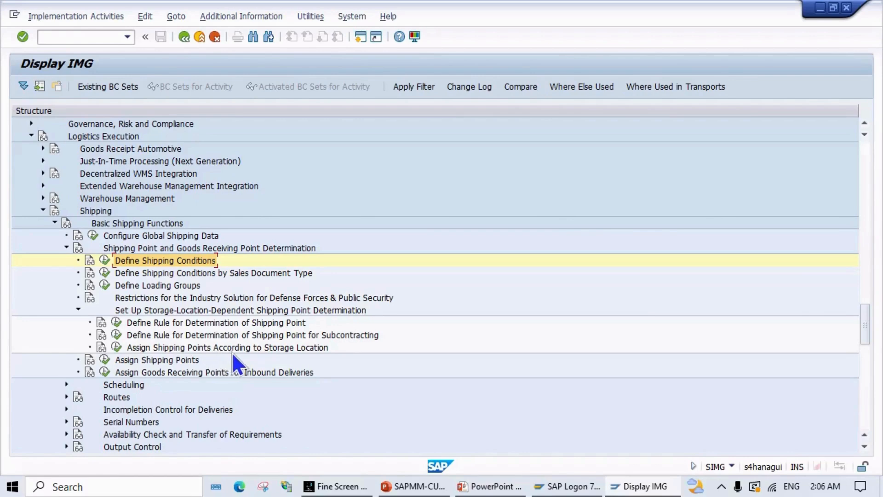
{"action": "left_click", "coordinate": [116, 348]}
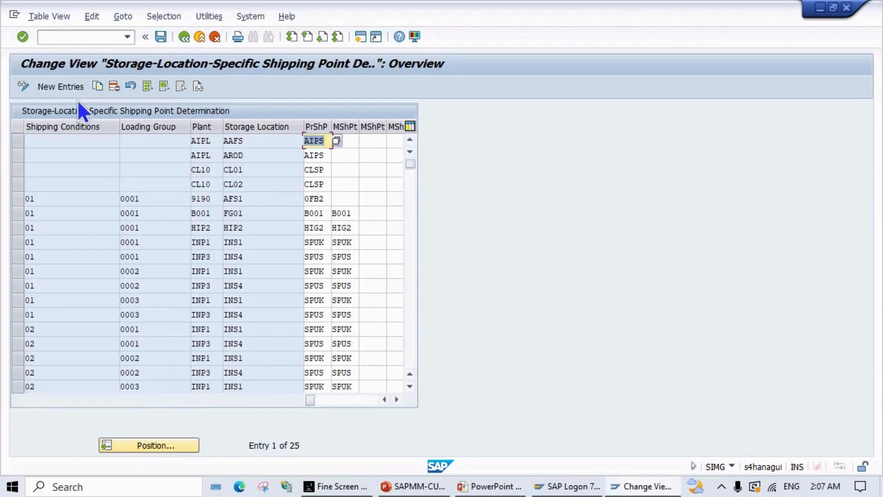
Step: Add a new entry with shipping condition ZS, plant MP01 and storage location MPL1
{"action": "left_click", "coordinate": [66, 86]}
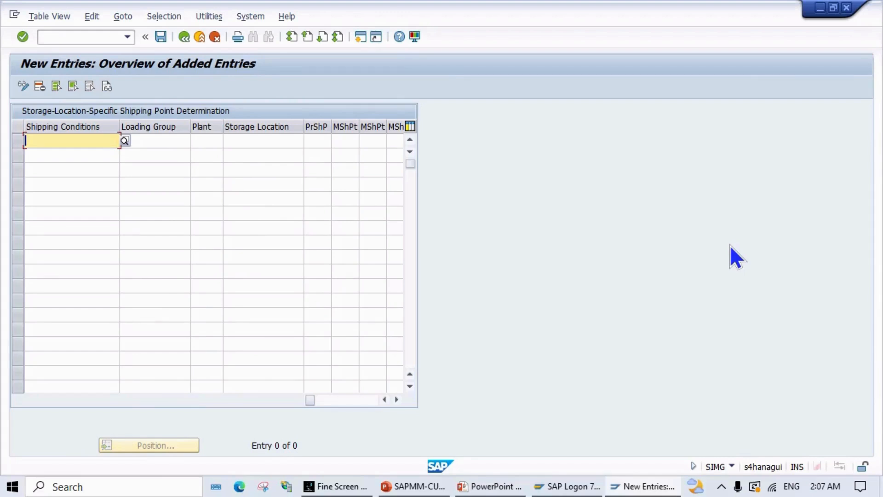
{"action": "type", "text": "ZS"}
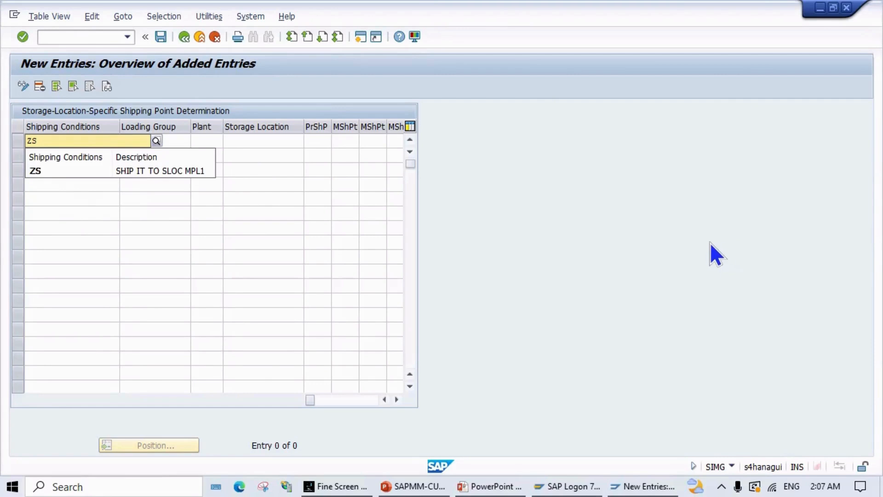
{"action": "left_click", "coordinate": [194, 170]}
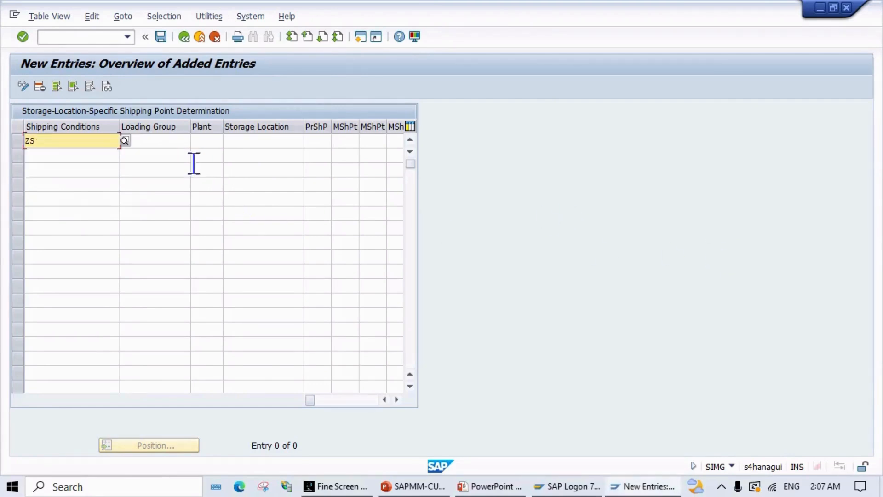
{"action": "left_click", "coordinate": [202, 141]}
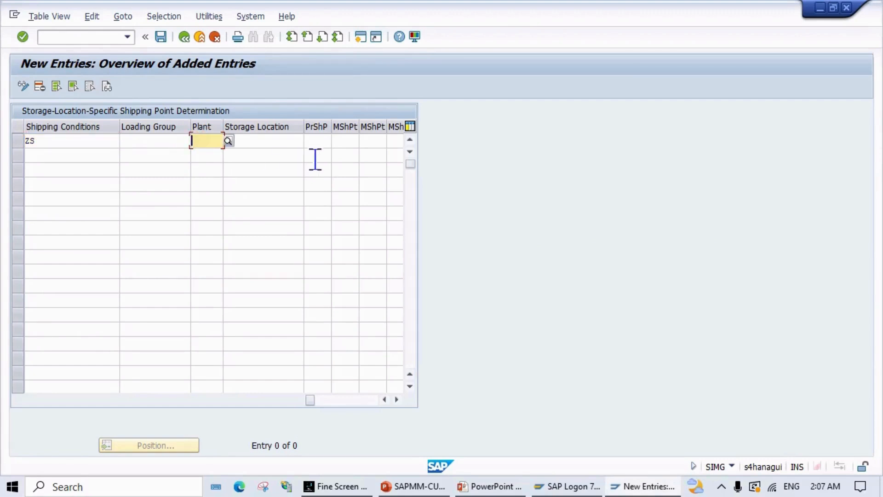
{"action": "type", "text": "MP01"}
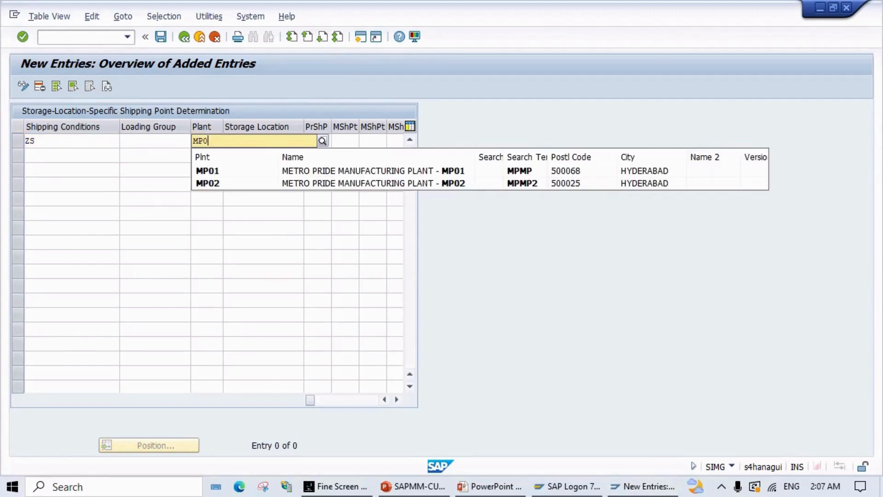
{"action": "left_click", "coordinate": [306, 169]}
{"action": "left_click", "coordinate": [247, 140]}
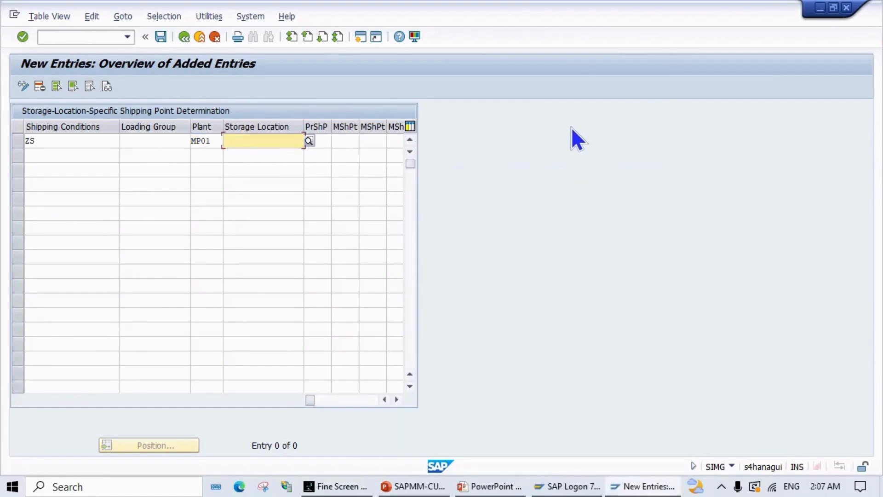
{"action": "type", "text": "MPL1"}
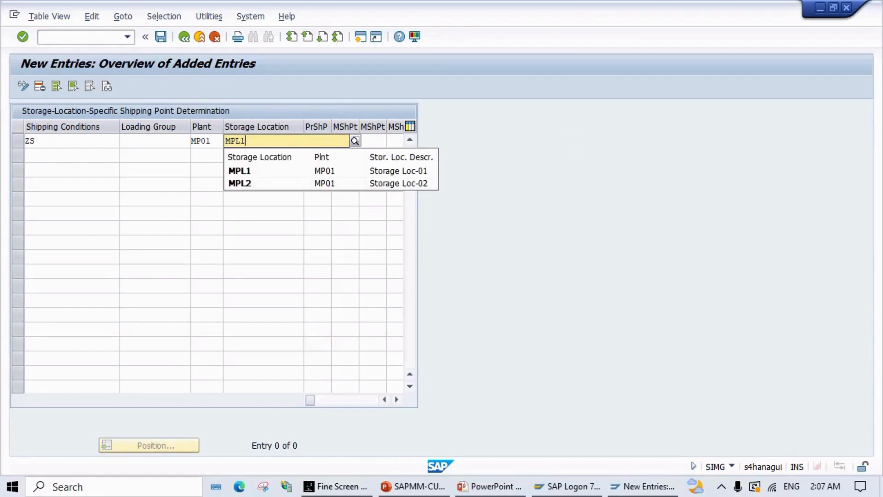
{"action": "left_click", "coordinate": [322, 169]}
{"action": "key", "text": "Return"}
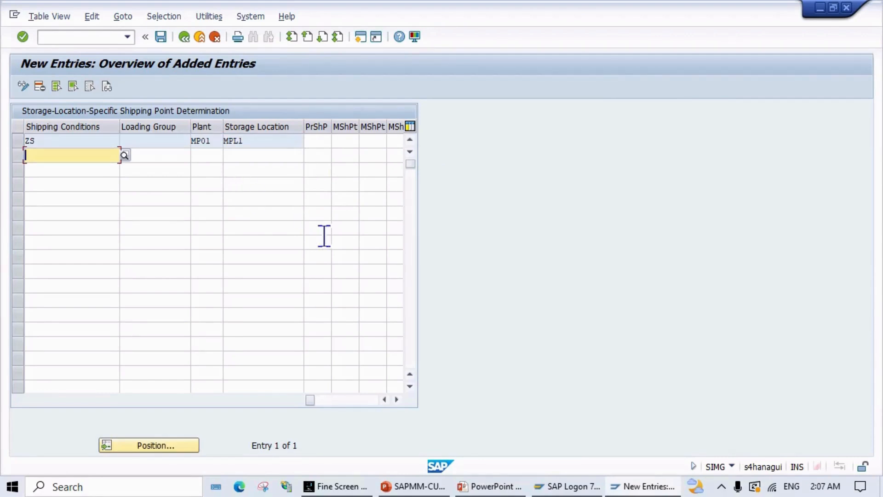
Step: Fill row 2 with shipping condition ZP, plant MP01 and storage location MPL2
{"action": "type", "text": "ZP"}
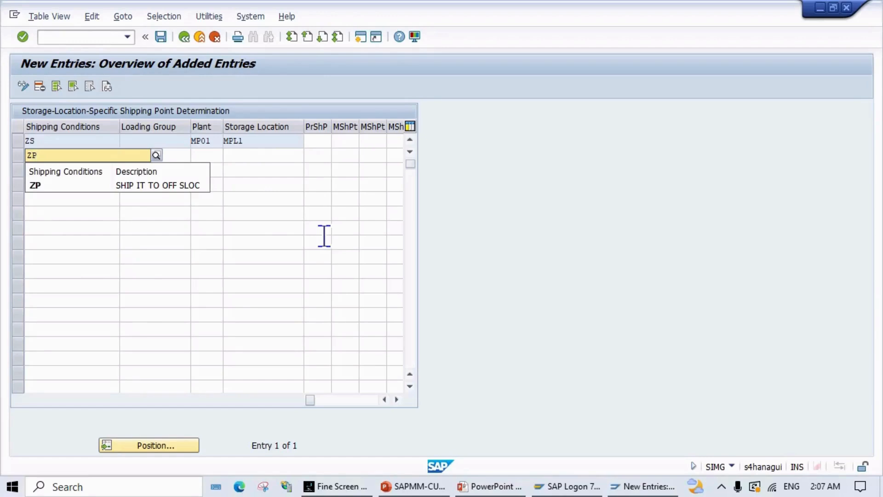
{"action": "left_click", "coordinate": [168, 195]}
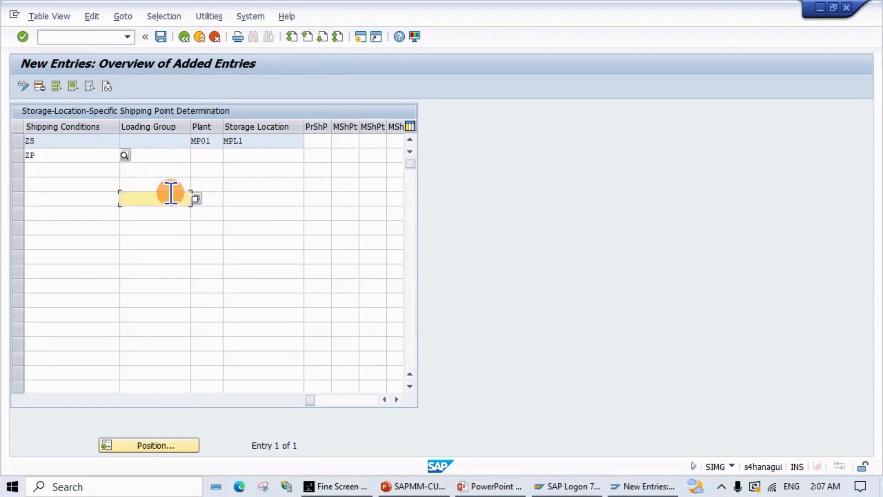
{"action": "left_click", "coordinate": [198, 156]}
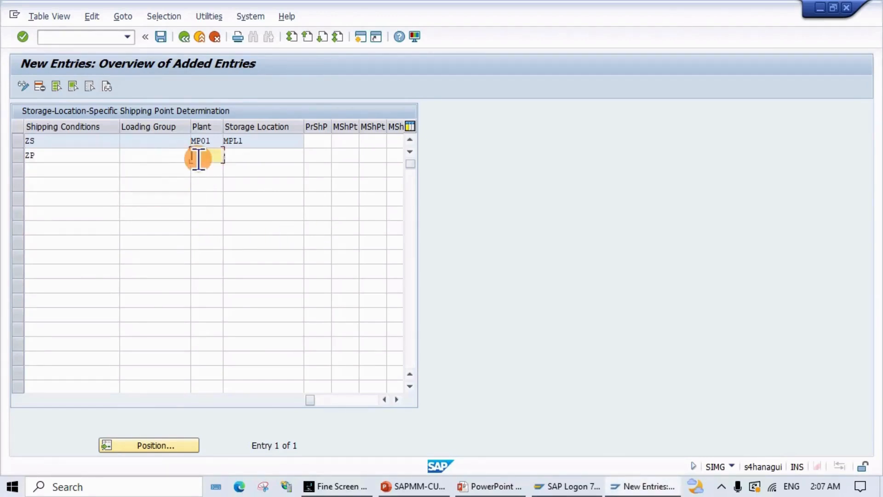
{"action": "type", "text": "MP01"}
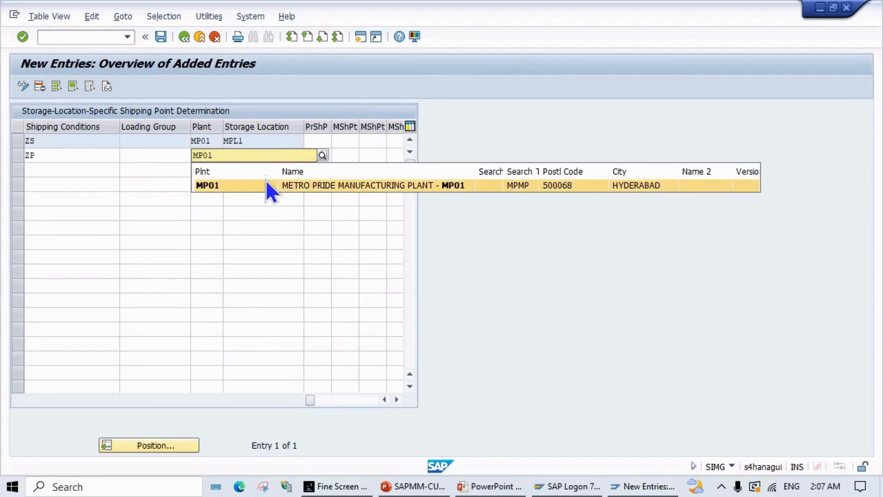
{"action": "left_click", "coordinate": [259, 150]}
{"action": "left_click", "coordinate": [220, 185]}
{"action": "left_click", "coordinate": [246, 156]}
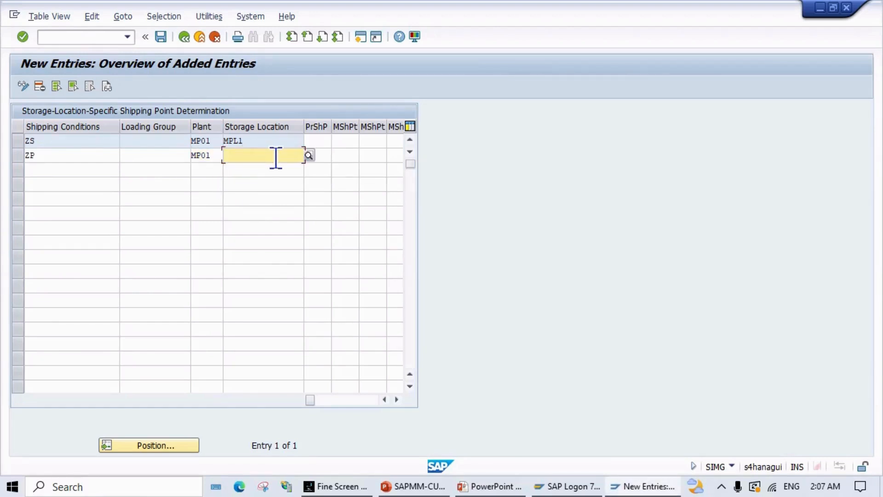
{"action": "type", "text": "MPL2"}
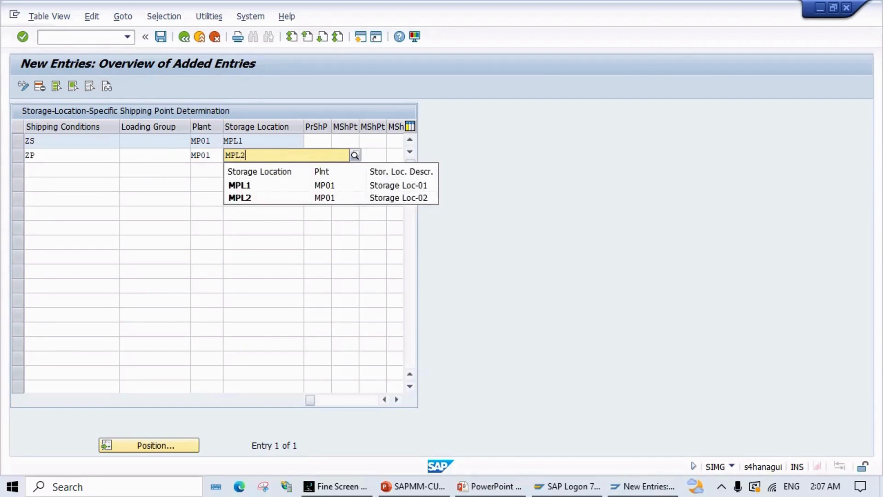
{"action": "key", "text": "Return"}
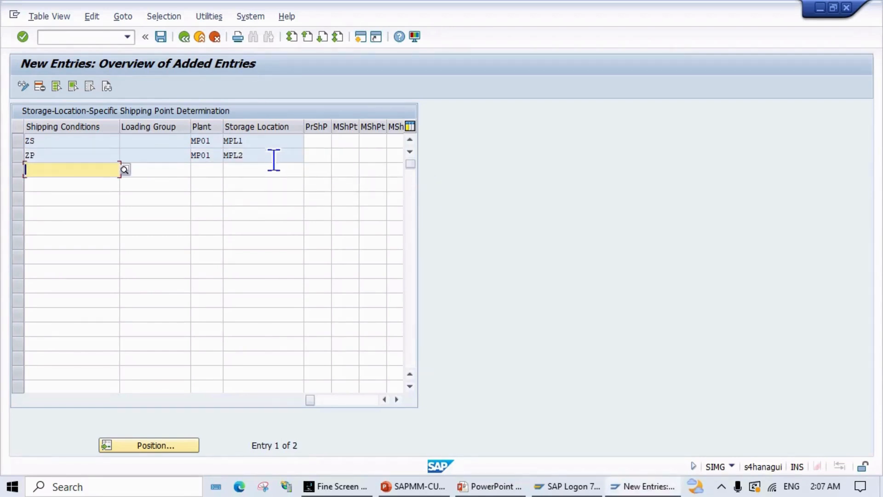
Step: Save the new entries under the customizing request and return to the 27-entry overview
{"action": "left_click", "coordinate": [164, 40]}
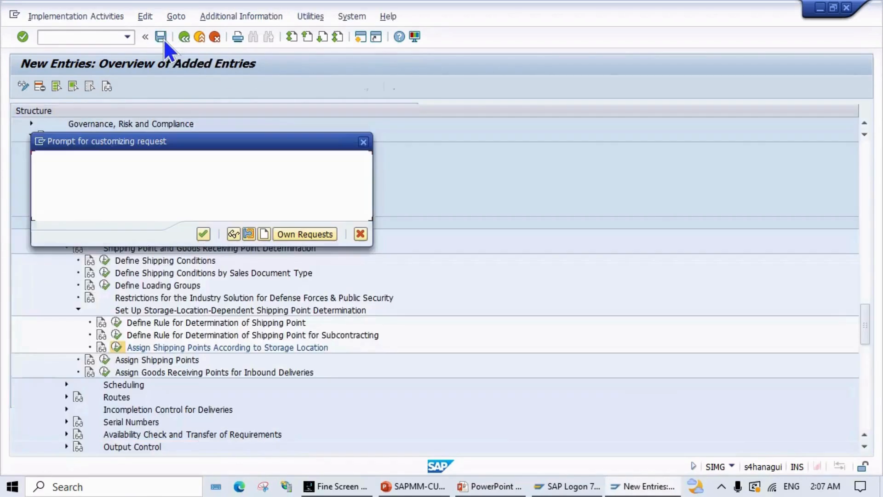
{"action": "left_click", "coordinate": [199, 232]}
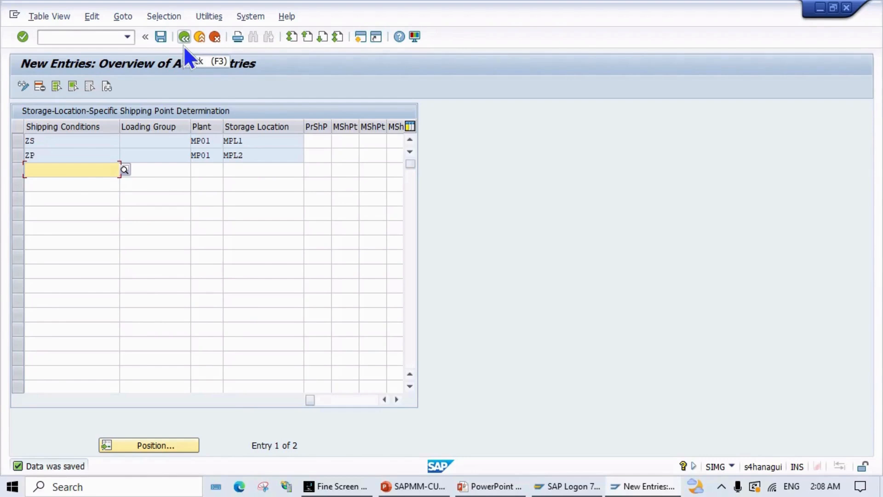
{"action": "left_click", "coordinate": [162, 40]}
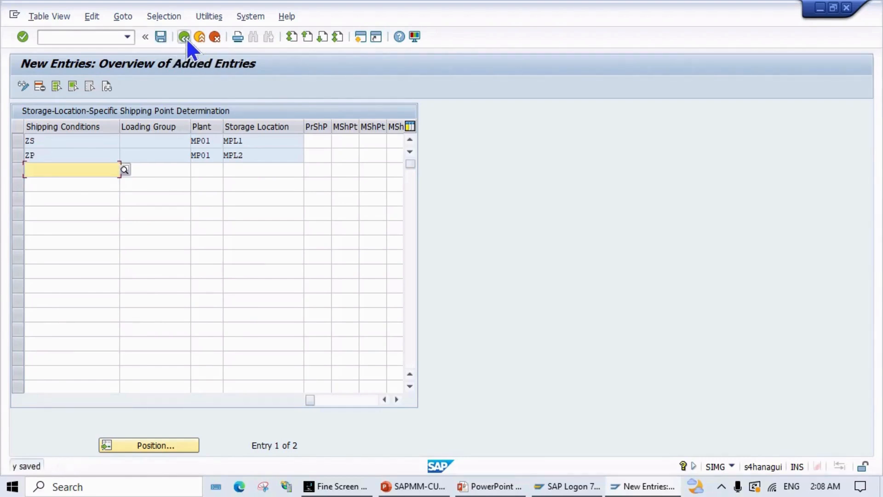
{"action": "left_click", "coordinate": [184, 38]}
Step: Enter /NBP in the command field, then switch over to the presentation
{"action": "left_click", "coordinate": [122, 37]}
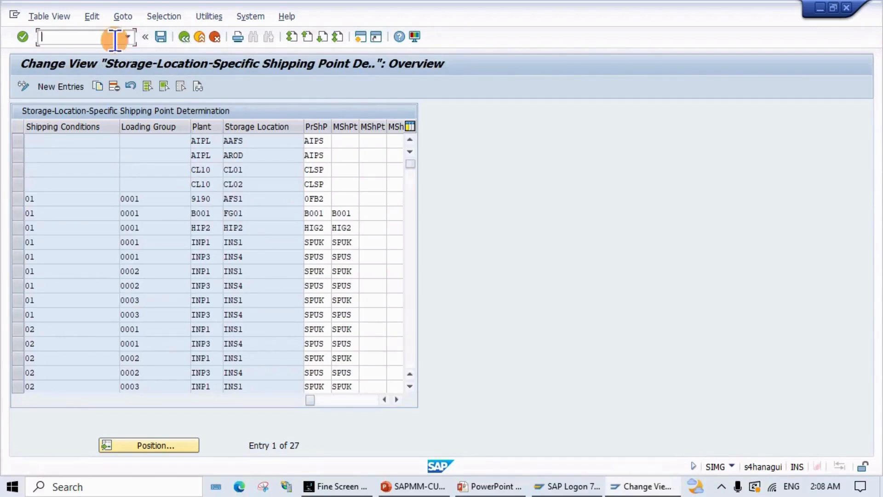
{"action": "type", "text": "BP"}
{"action": "key", "text": "BackSpace"}
{"action": "key", "text": "BackSpace"}
{"action": "type", "text": "/NBP"}
{"action": "key", "text": "alt+Tab"}
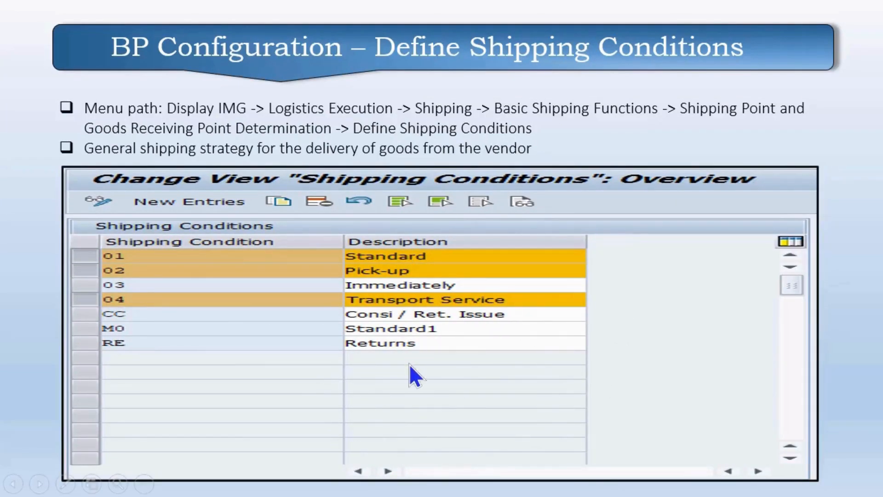
Step: Move the slide show to the Business Partner & Vendor Master Data Creation slide
{"action": "key", "text": "Right"}
{"action": "key", "text": "Right"}
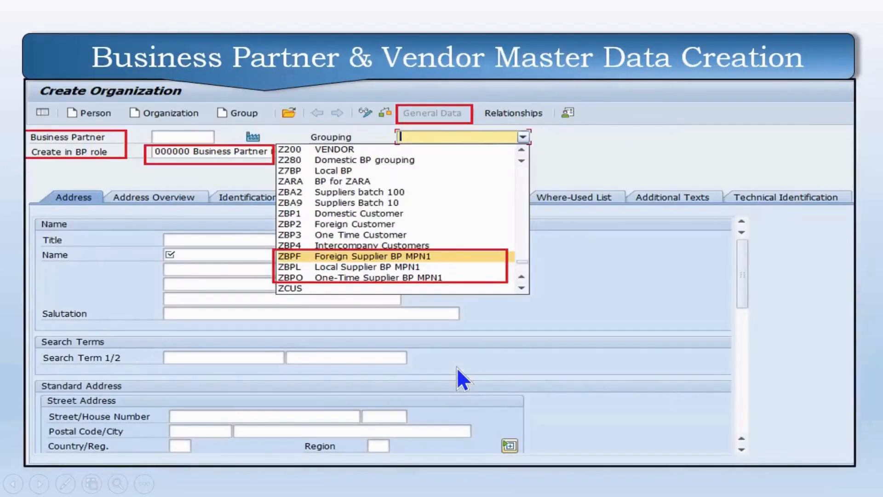
{"action": "key", "text": "Left"}
{"action": "key", "text": "Right"}
{"action": "key", "text": "Right"}
{"action": "key", "text": "Left"}
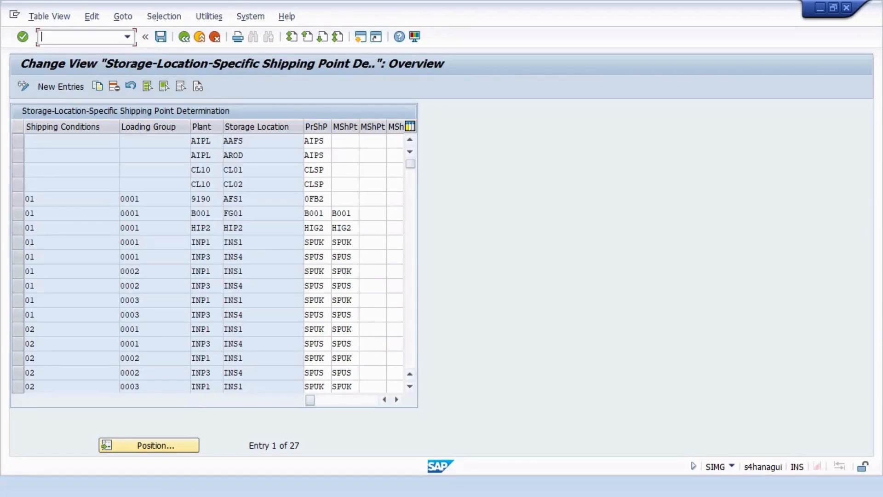
Step: Run transaction /NBP to reach the Maintain Business Partner screen
{"action": "type", "text": "/NBP"}
{"action": "key", "text": "Return"}
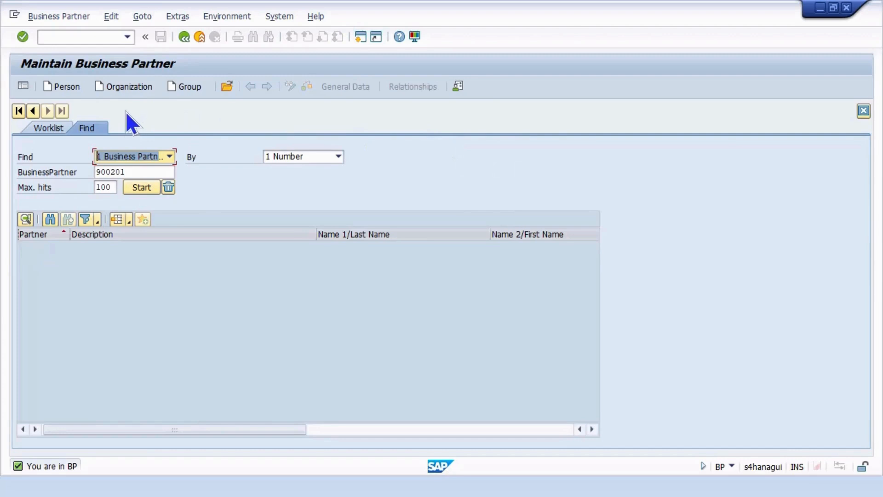
Step: Create an Organization in role 000000 Business Partner (Gen.) with grouping ZBPL Local Supplier BP MPN1
{"action": "left_click", "coordinate": [128, 85]}
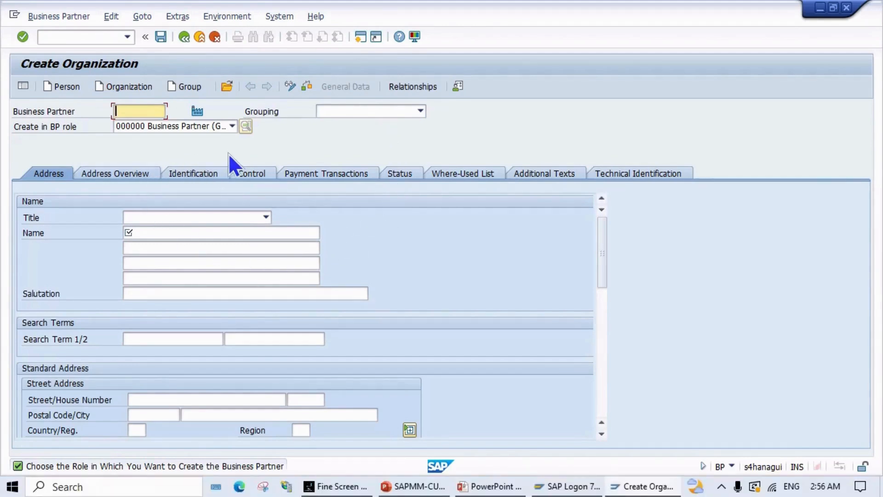
{"action": "left_click", "coordinate": [232, 126]}
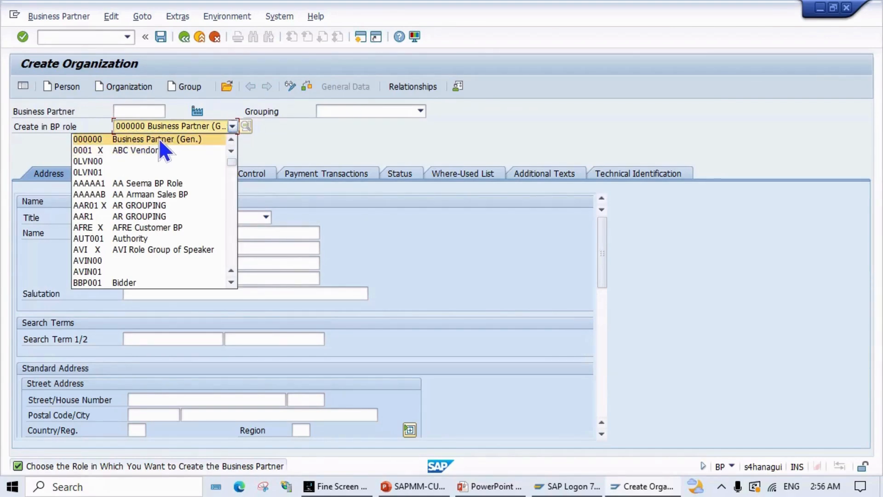
{"action": "left_click", "coordinate": [181, 139]}
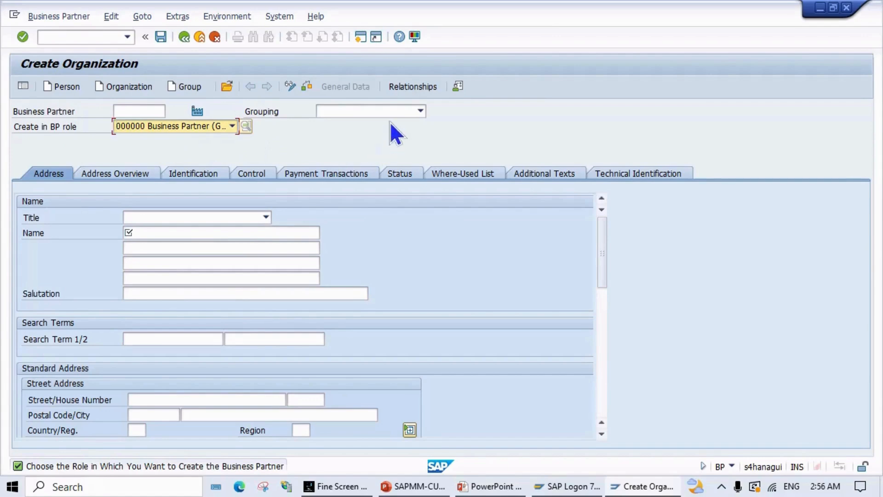
{"action": "left_click", "coordinate": [421, 113]}
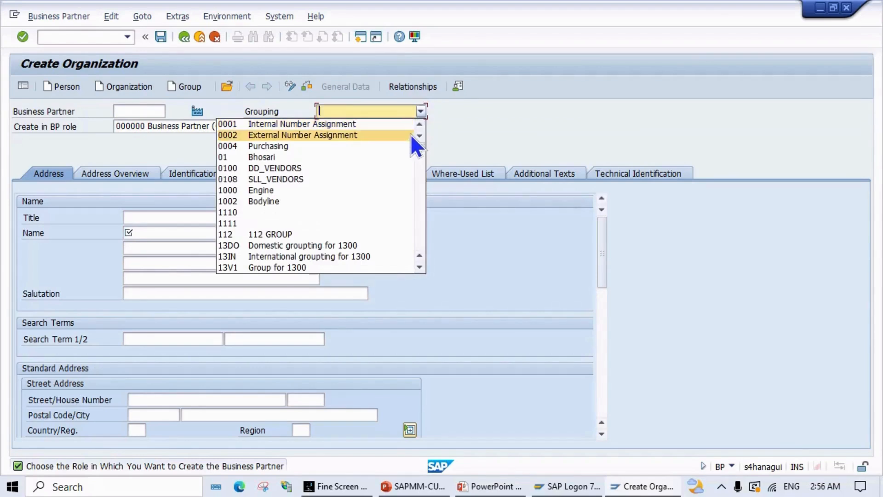
{"action": "key", "text": "z"}
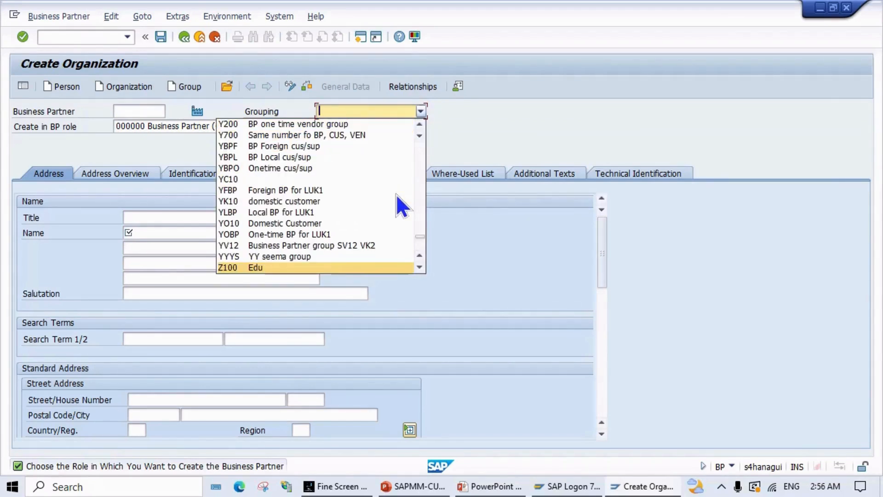
{"action": "scroll", "coordinate": [395, 197], "scroll_direction": "down", "scroll_amount": 3}
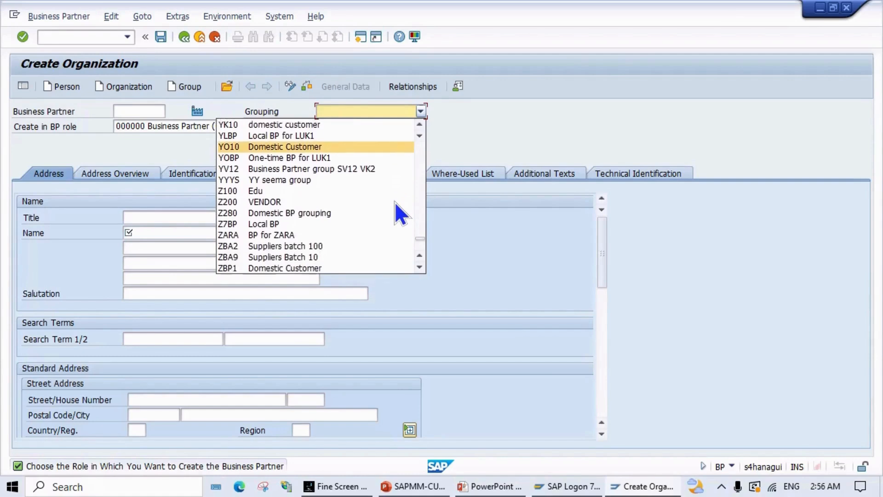
{"action": "scroll", "coordinate": [395, 203], "scroll_direction": "down", "scroll_amount": 4}
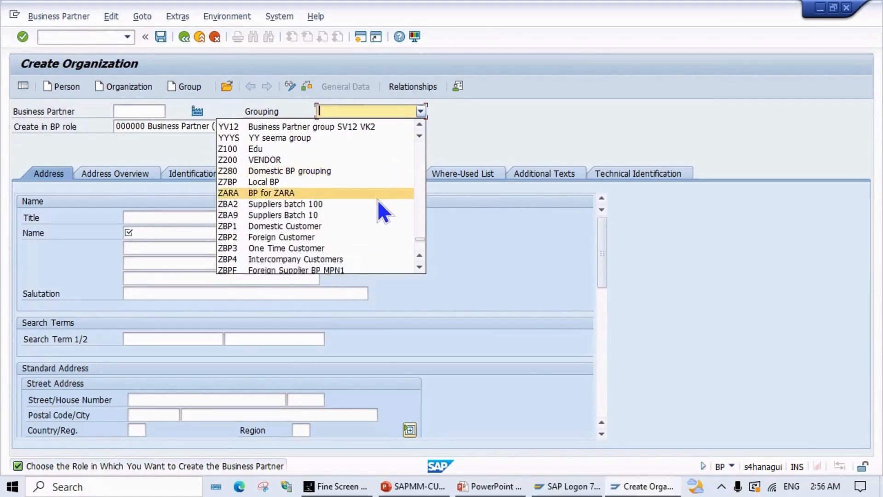
{"action": "scroll", "coordinate": [378, 201], "scroll_direction": "down", "scroll_amount": 1}
{"action": "scroll", "coordinate": [378, 200], "scroll_direction": "down", "scroll_amount": 2}
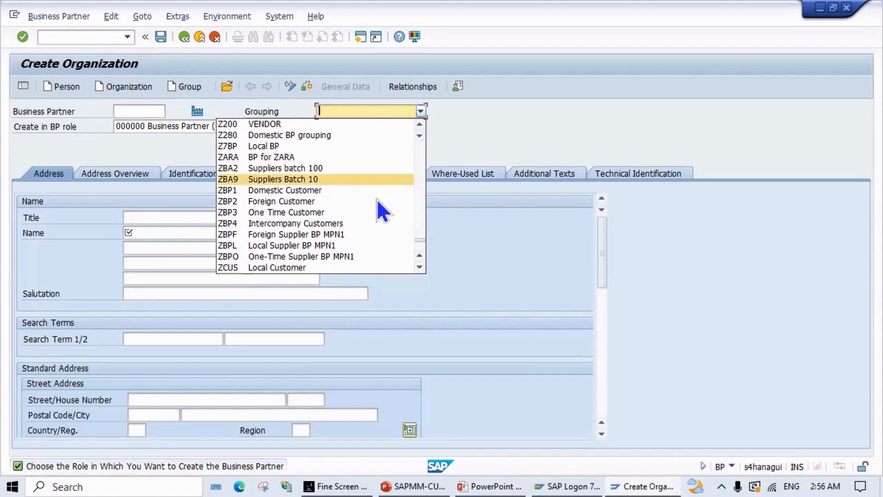
{"action": "scroll", "coordinate": [377, 198], "scroll_direction": "down", "scroll_amount": 2}
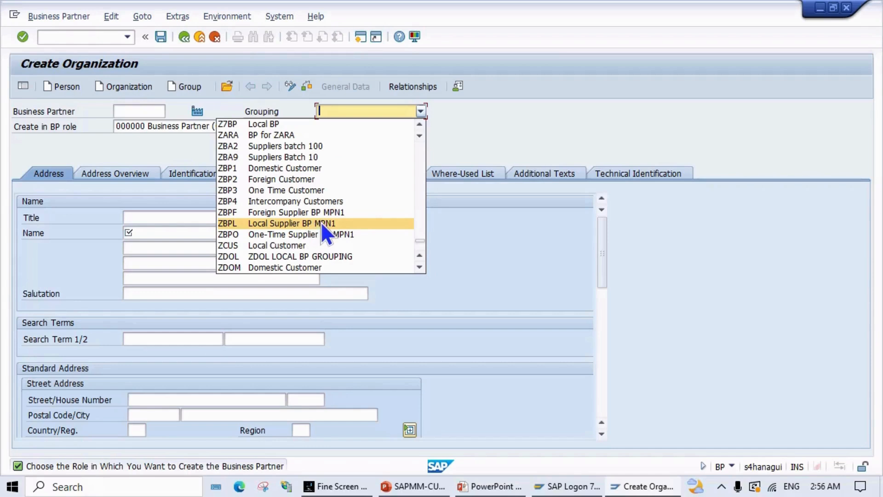
{"action": "left_click", "coordinate": [298, 223]}
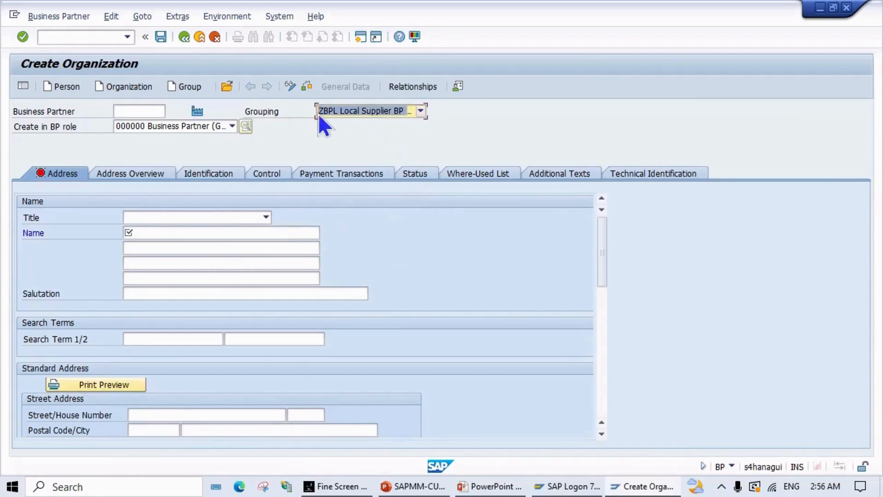
Step: Enter title 0003 Company, name LOCAL SUPPLIER TEST RUN and search term LSTR
{"action": "left_click", "coordinate": [215, 216]}
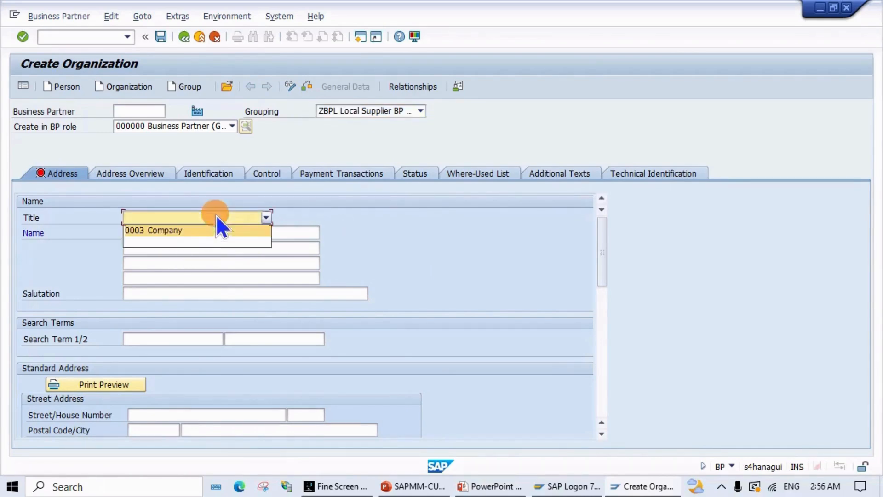
{"action": "left_click", "coordinate": [189, 230]}
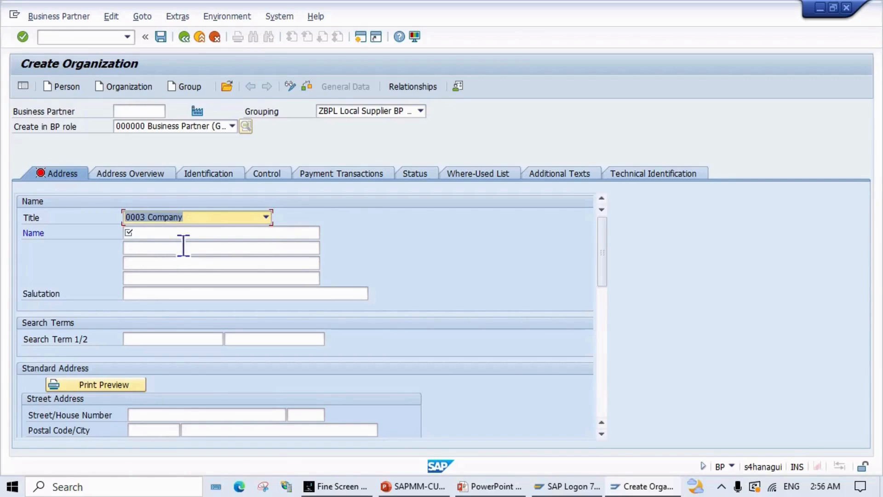
{"action": "left_click", "coordinate": [192, 232]}
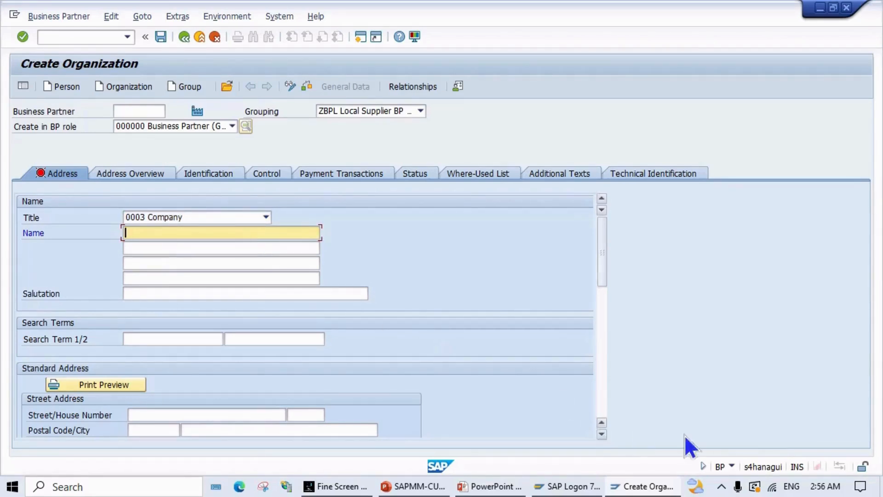
{"action": "type", "text": "LOCA"}
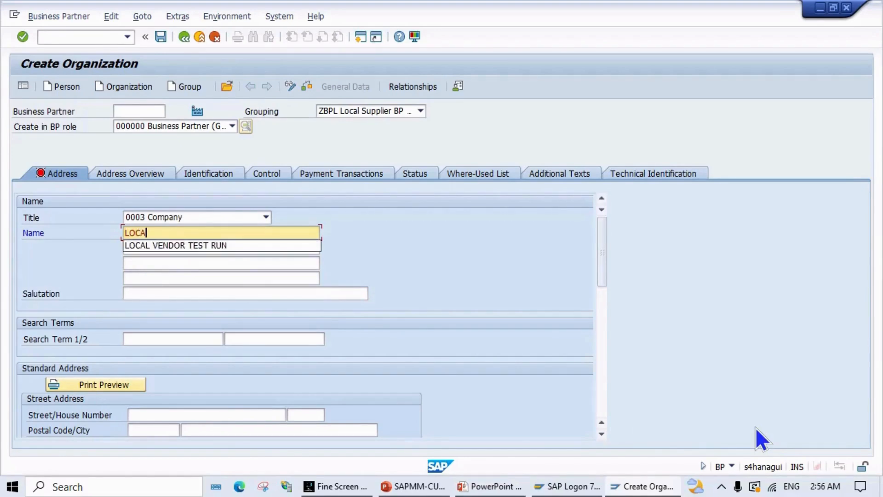
{"action": "type", "text": "L B"}
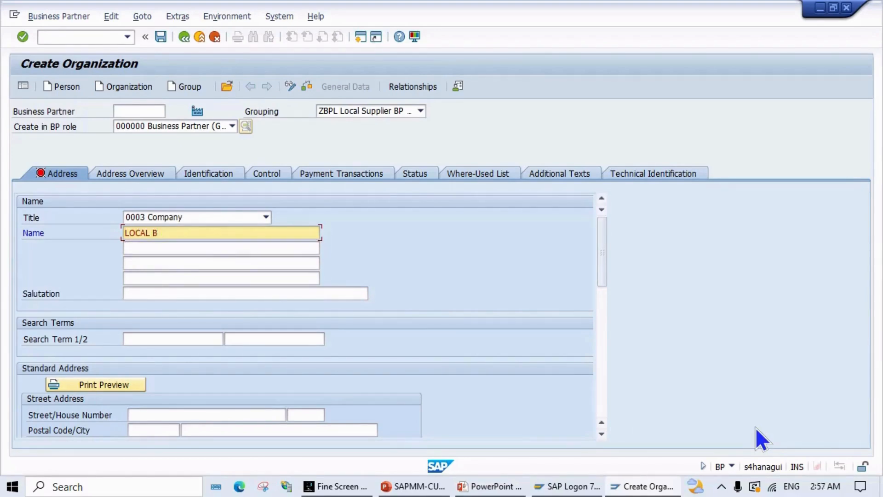
{"action": "type", "text": "U"}
{"action": "key", "text": "BackSpace"}
{"action": "key", "text": "BackSpace"}
{"action": "key", "text": "BackSpace"}
{"action": "type", "text": "SUPPLIER TEST RUN"}
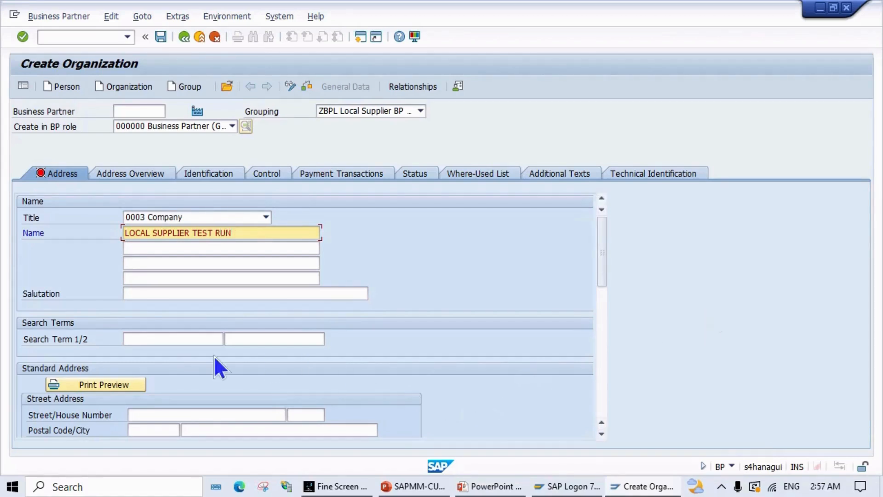
{"action": "left_click", "coordinate": [168, 340]}
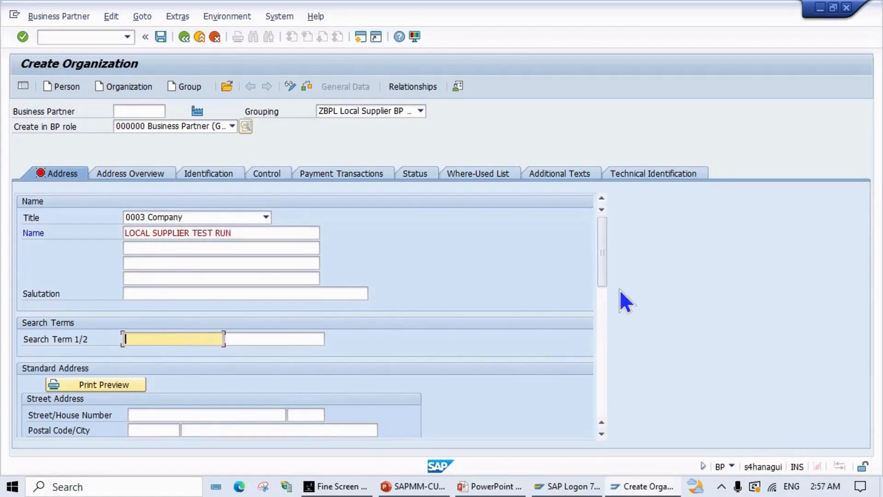
{"action": "type", "text": "LSTR"}
{"action": "scroll", "coordinate": [207, 349], "scroll_direction": "down", "scroll_amount": 3}
Step: Enter street RD ROAD, house number 2214, country IN and region 36
{"action": "scroll", "coordinate": [207, 349], "scroll_direction": "down", "scroll_amount": 1}
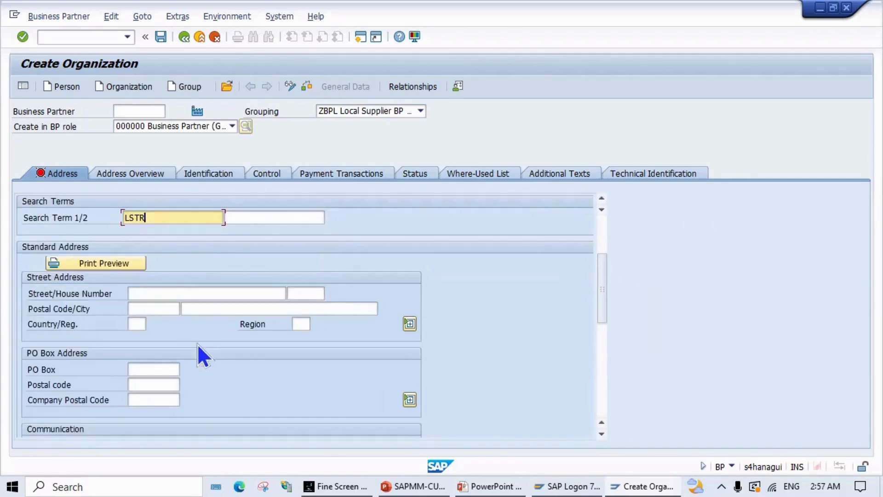
{"action": "left_click", "coordinate": [175, 293]}
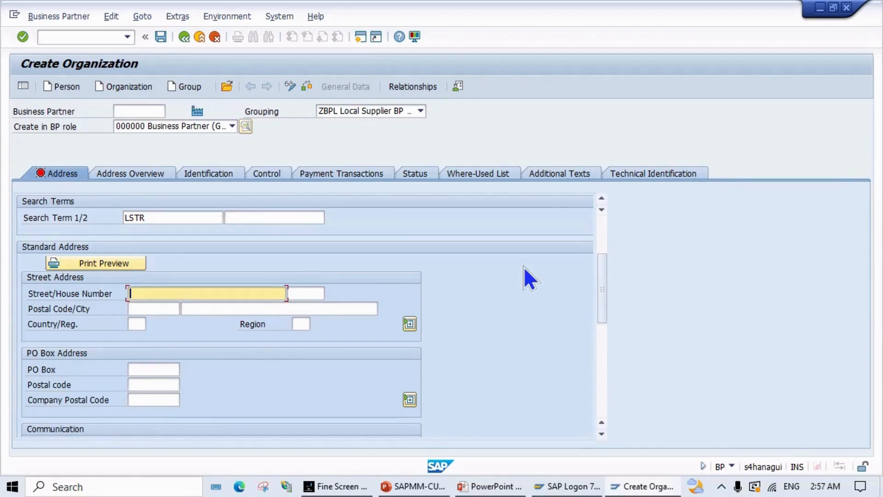
{"action": "key", "text": "Tab"}
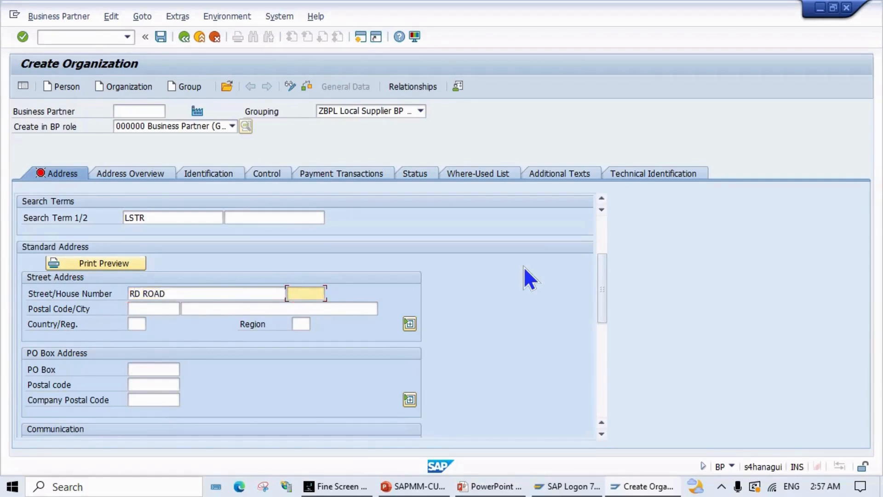
{"action": "left_click", "coordinate": [137, 324]}
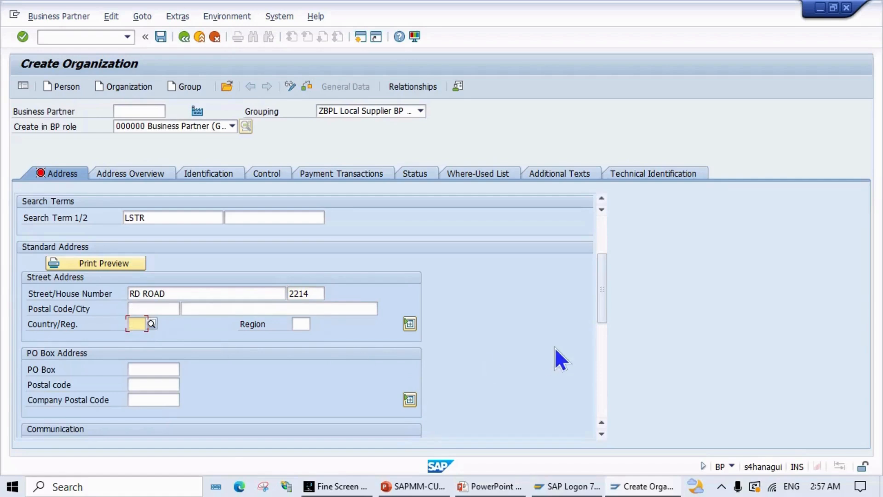
{"action": "type", "text": "IN"}
{"action": "key", "text": "Tab"}
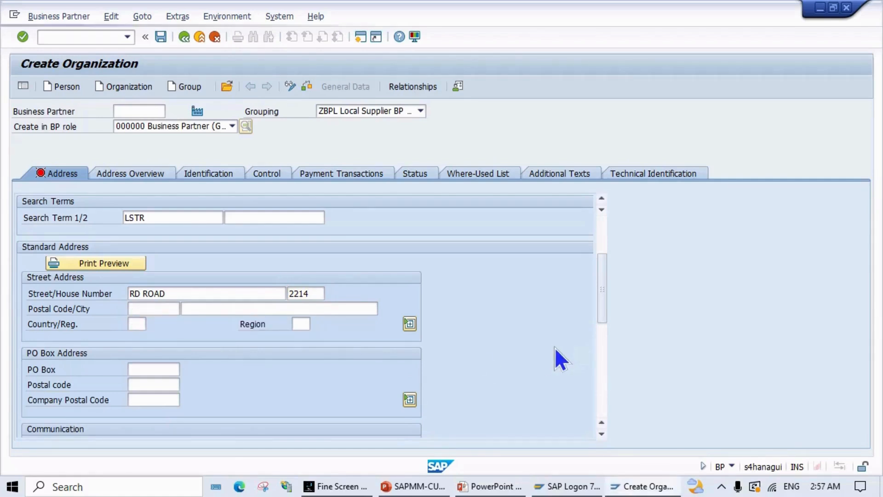
{"action": "type", "text": "36"}
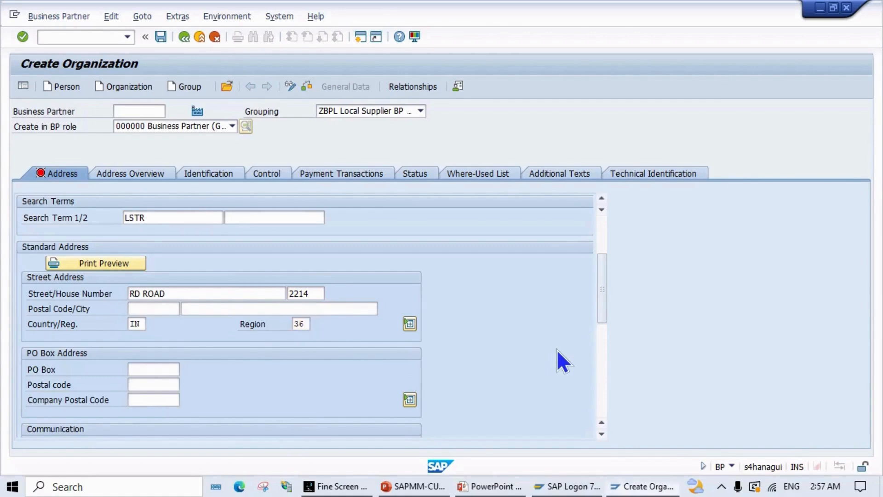
{"action": "key", "text": "Return"}
Step: Enter postal code 500038 and city HYDERABAD
{"action": "scroll", "coordinate": [329, 303], "scroll_direction": "down", "scroll_amount": 2}
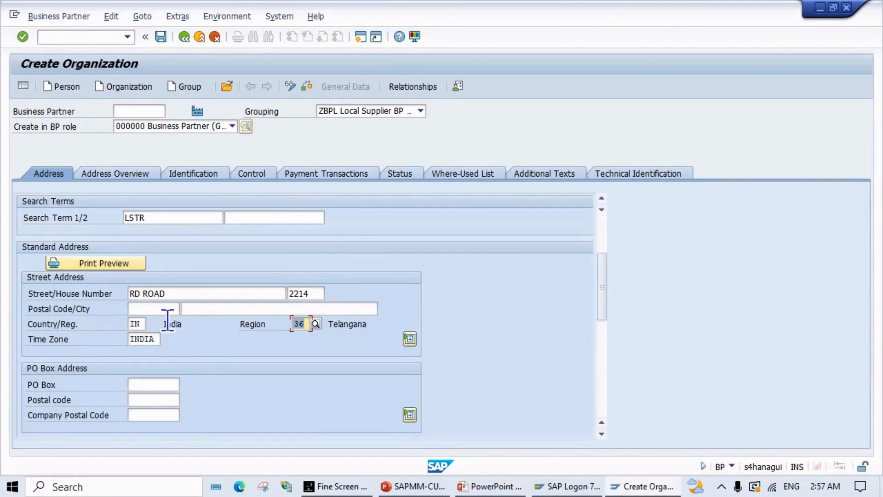
{"action": "scroll", "coordinate": [181, 349], "scroll_direction": "down", "scroll_amount": 1}
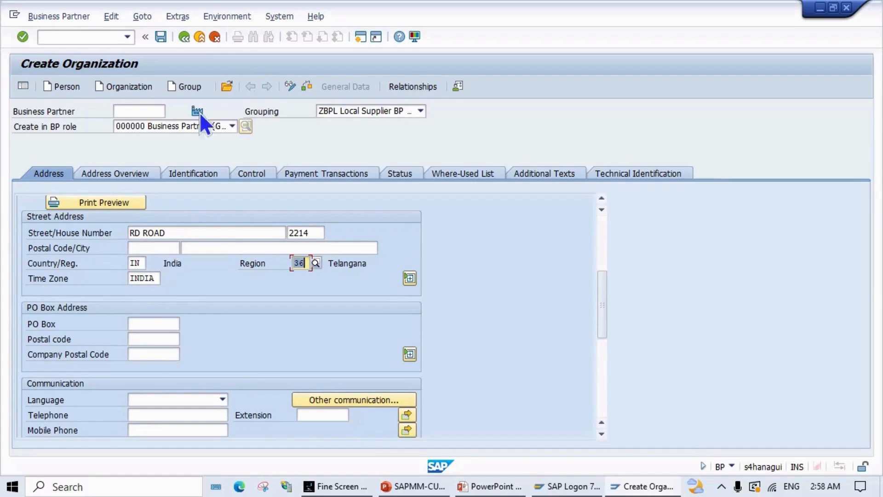
{"action": "left_click", "coordinate": [157, 249]}
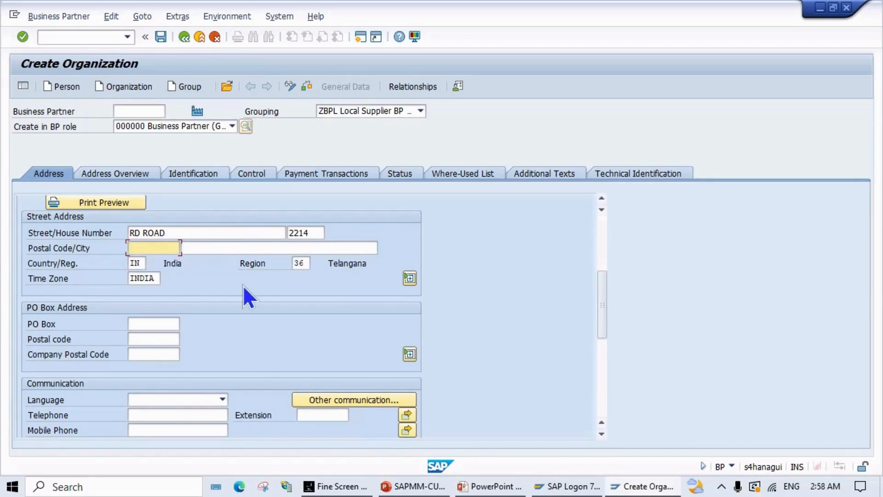
{"action": "type", "text": "5"}
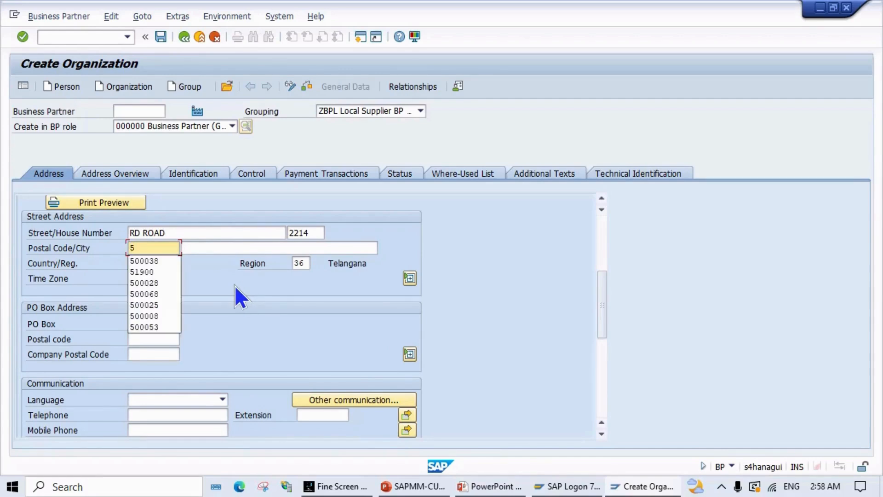
{"action": "type", "text": "000"}
{"action": "type", "text": "38"}
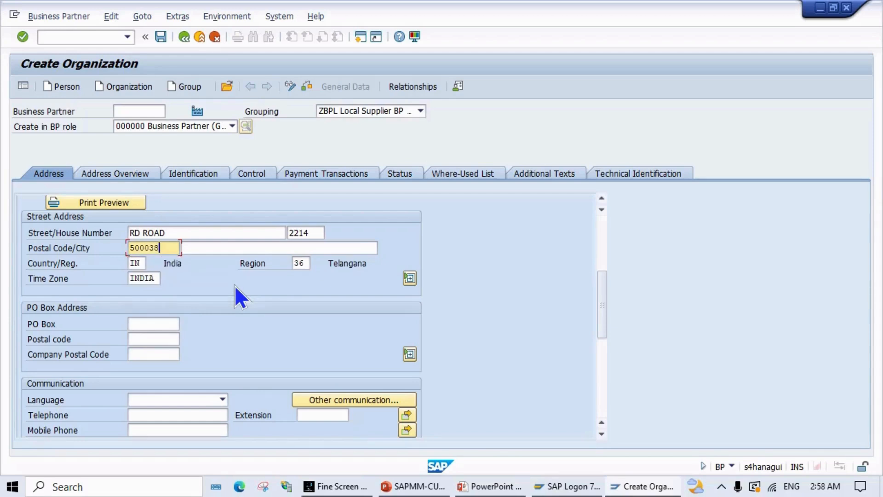
{"action": "key", "text": "Tab"}
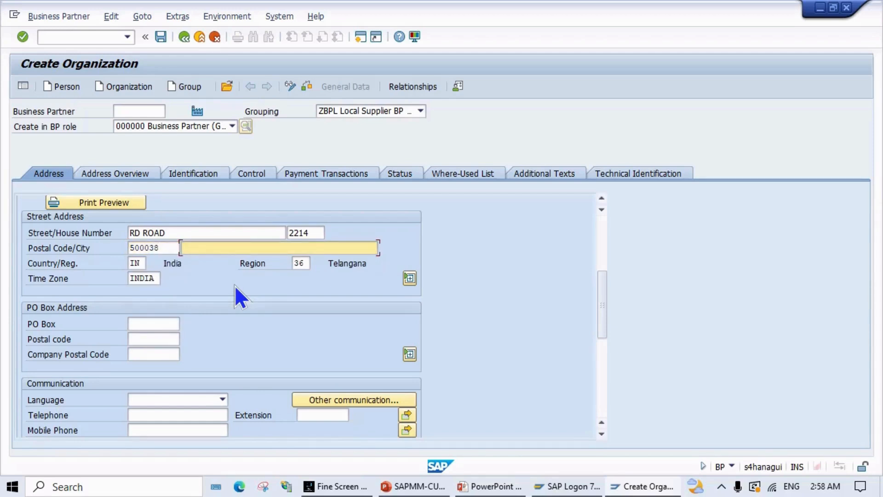
{"action": "type", "text": "HYDERAB"}
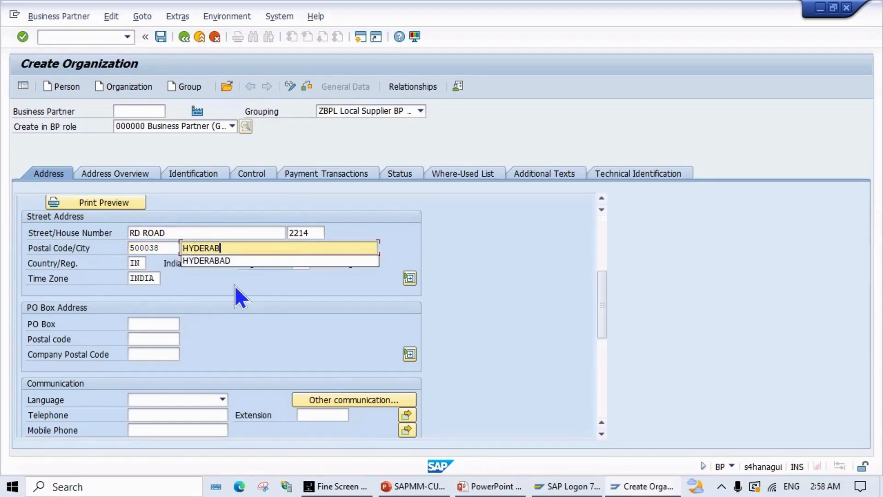
{"action": "key", "text": "Down"}
{"action": "key", "text": "Return"}
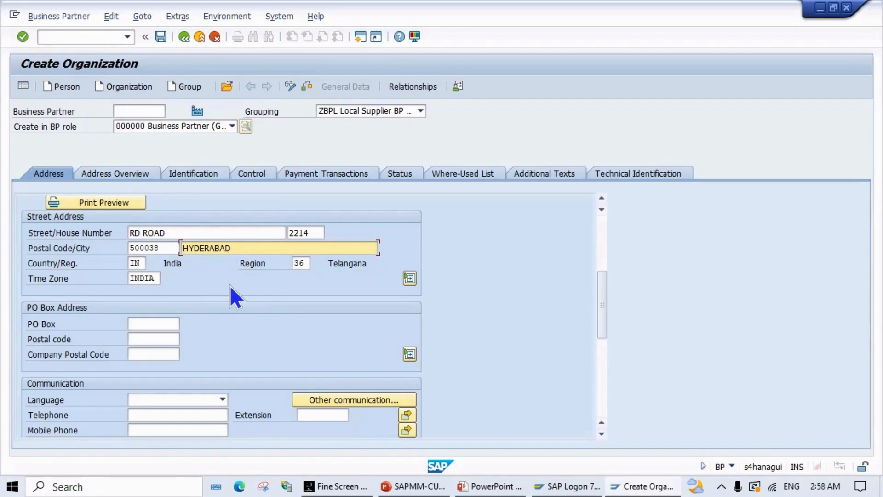
{"action": "scroll", "coordinate": [233, 296], "scroll_direction": "up", "scroll_amount": 5}
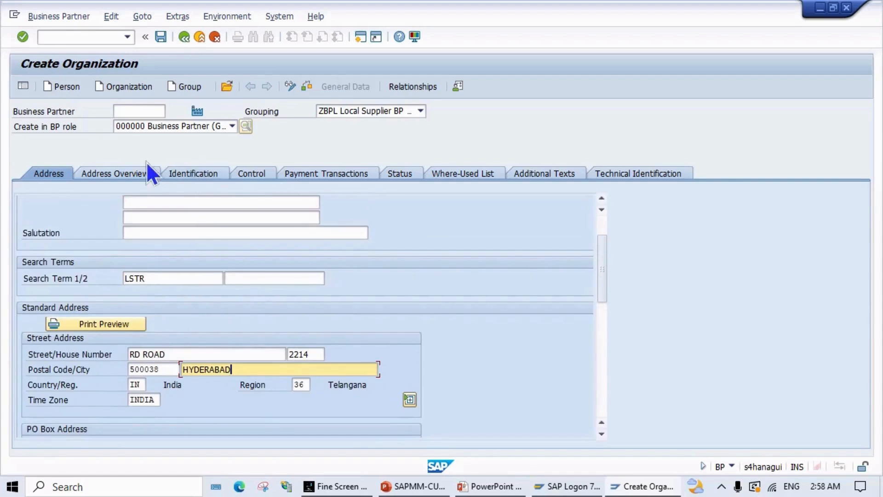
Step: Set the BP Type on the Control tab to MPL Local Vendor
{"action": "left_click", "coordinate": [106, 177]}
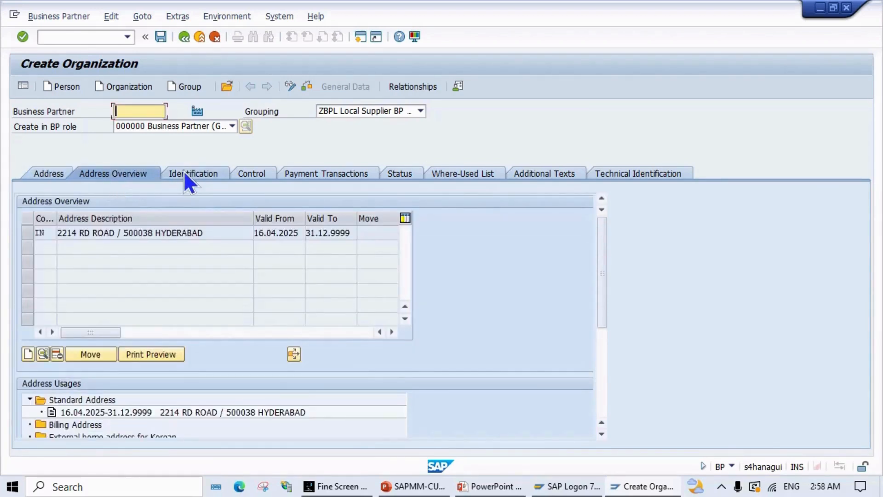
{"action": "left_click", "coordinate": [188, 173]}
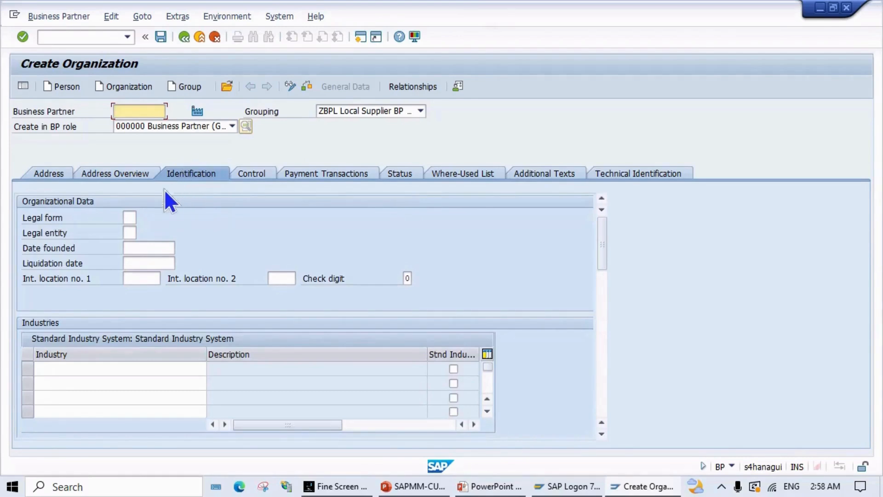
{"action": "left_click", "coordinate": [256, 173]}
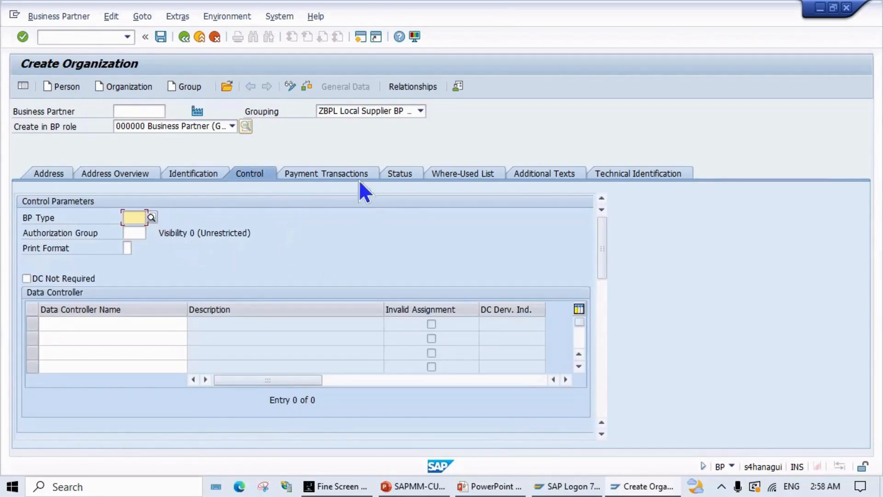
{"action": "left_click", "coordinate": [152, 221]}
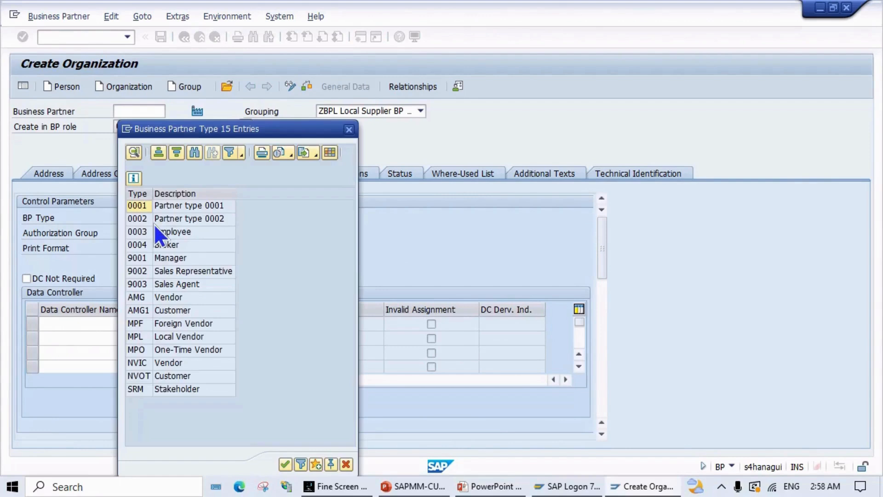
{"action": "left_click", "coordinate": [177, 337]}
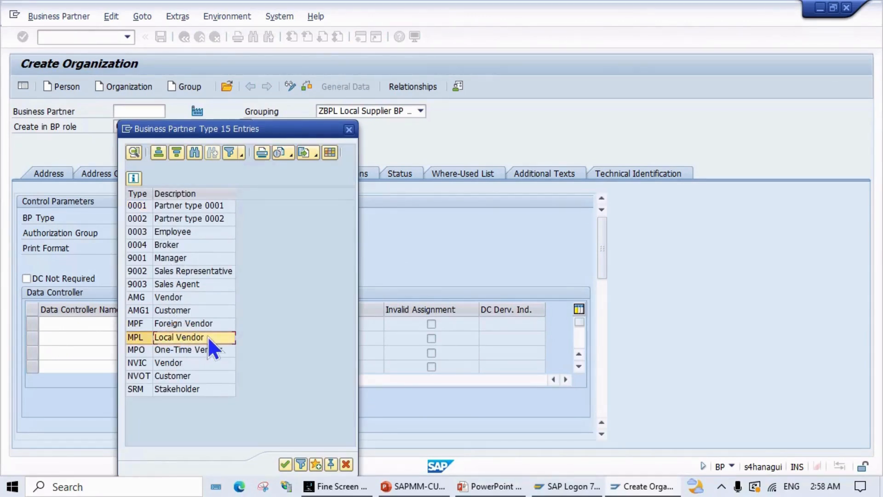
{"action": "left_click", "coordinate": [283, 463]}
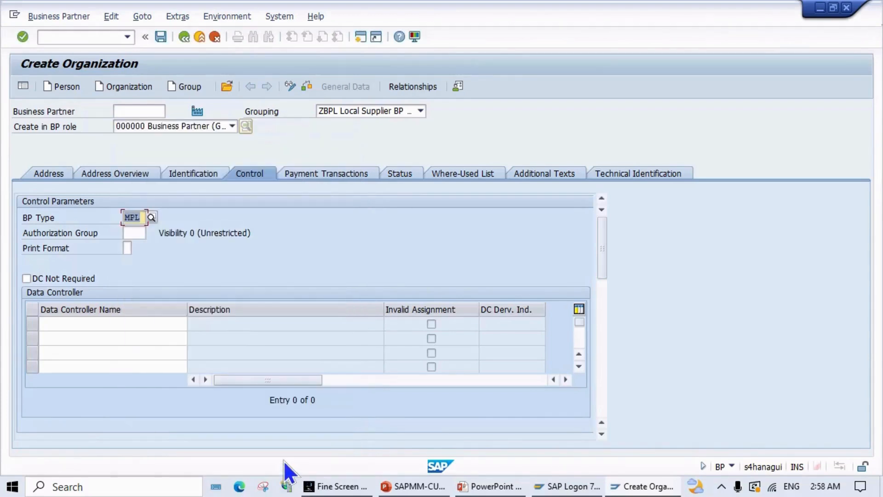
Step: Acknowledge the field selection notice and review the Payment Transactions, Status, Where-Used and Technical Identification tabs
{"action": "left_click", "coordinate": [313, 173]}
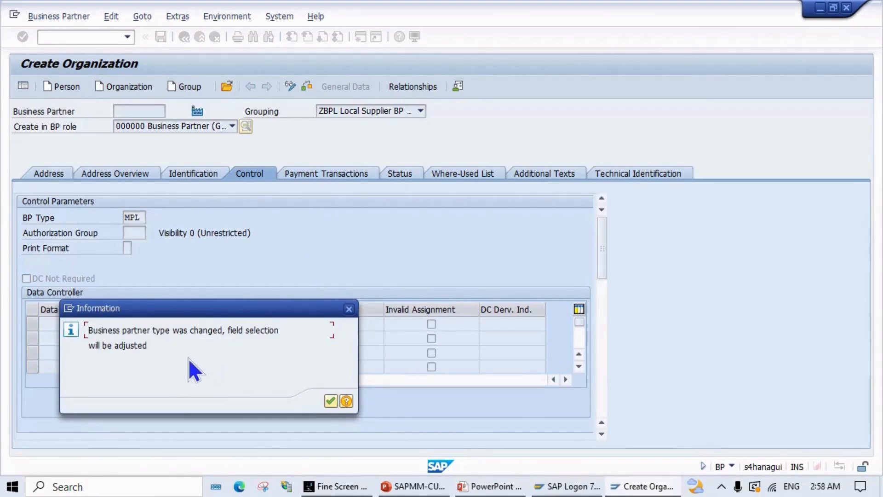
{"action": "left_click", "coordinate": [329, 402]}
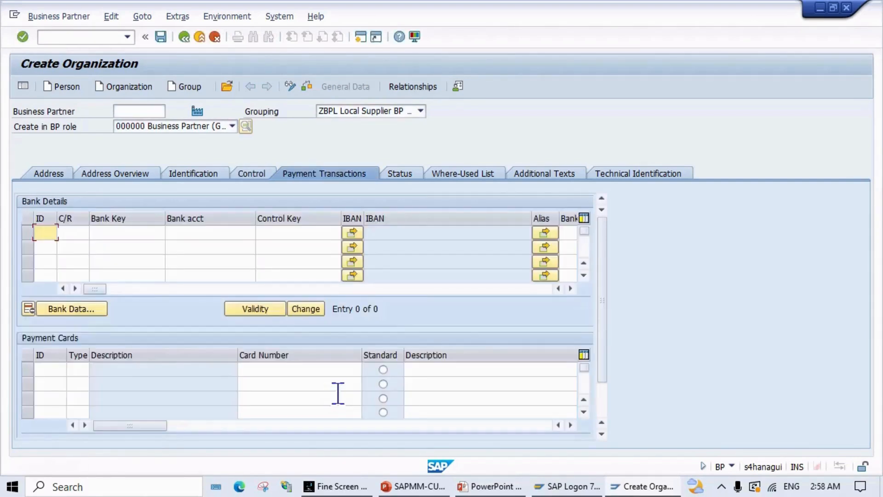
{"action": "left_click", "coordinate": [407, 172]}
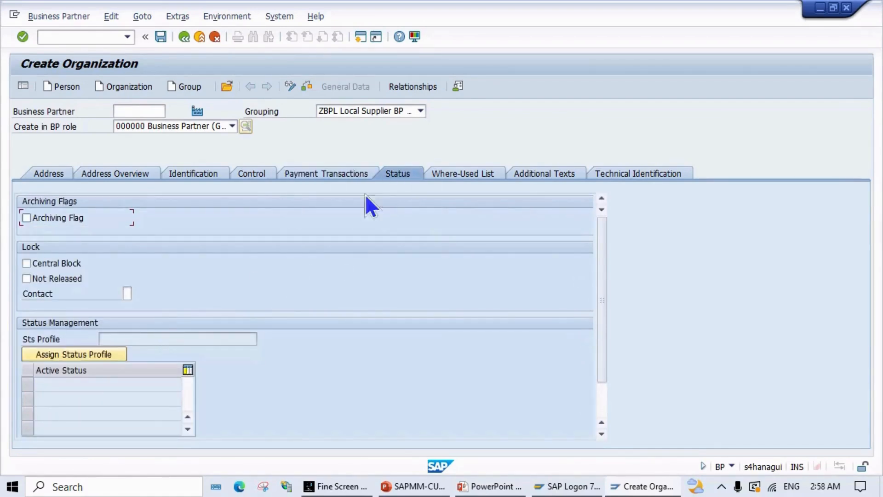
{"action": "left_click", "coordinate": [444, 171]}
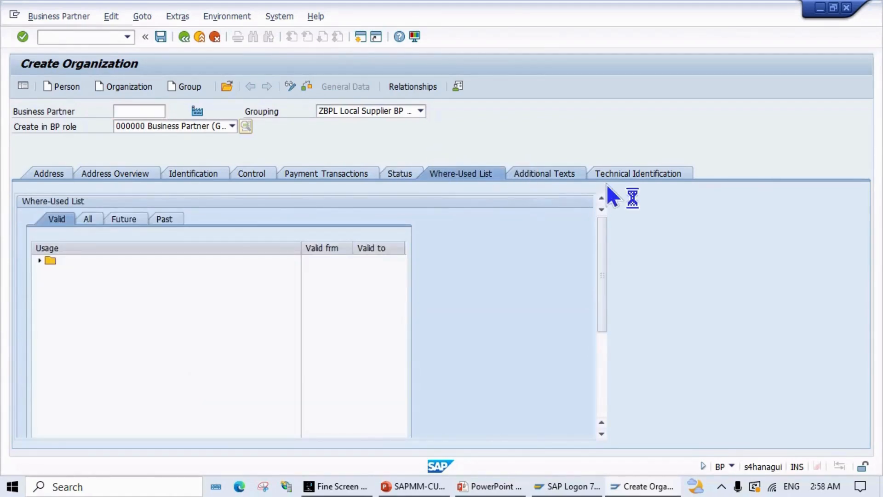
{"action": "left_click", "coordinate": [622, 171]}
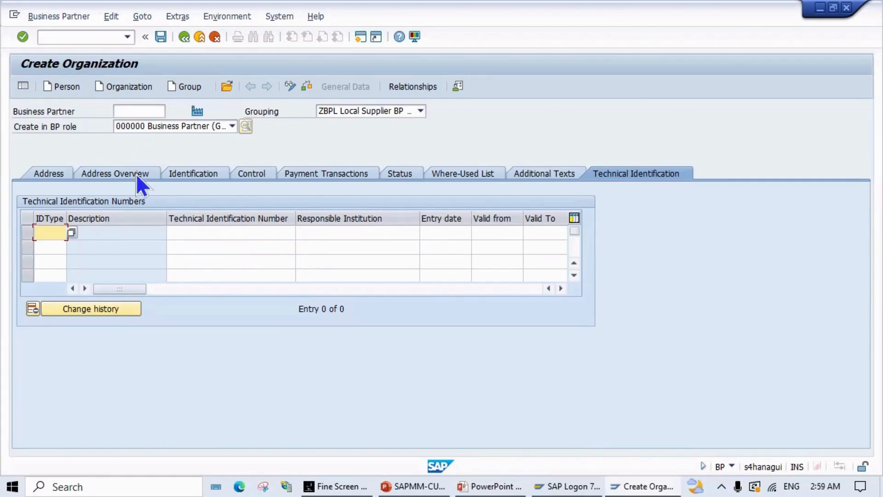
Step: From the Address tab, check the partner data and save it as business partner 800002
{"action": "left_click", "coordinate": [50, 171]}
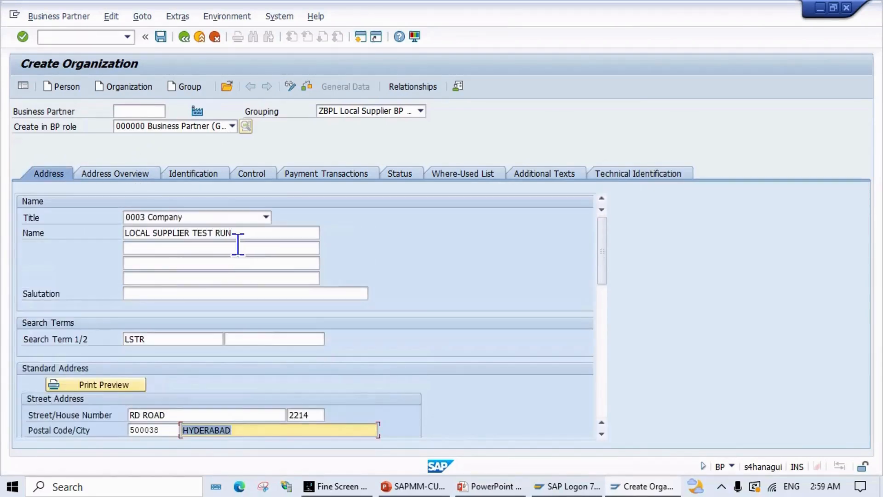
{"action": "scroll", "coordinate": [248, 276], "scroll_direction": "down", "scroll_amount": 3}
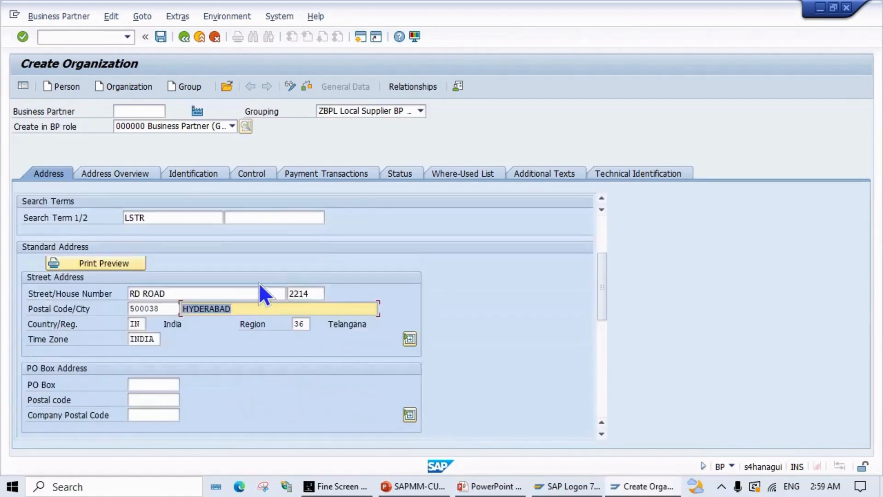
{"action": "scroll", "coordinate": [259, 284], "scroll_direction": "up", "scroll_amount": 3}
{"action": "left_click", "coordinate": [306, 87]}
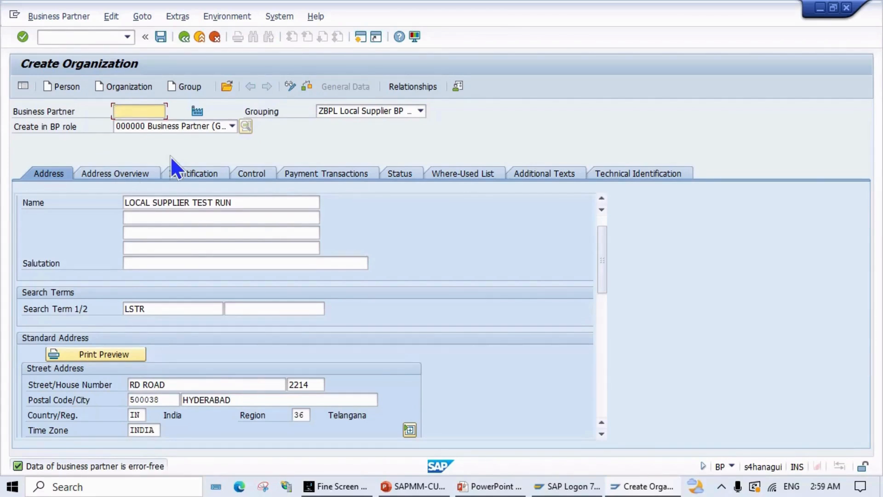
{"action": "left_click", "coordinate": [160, 37]}
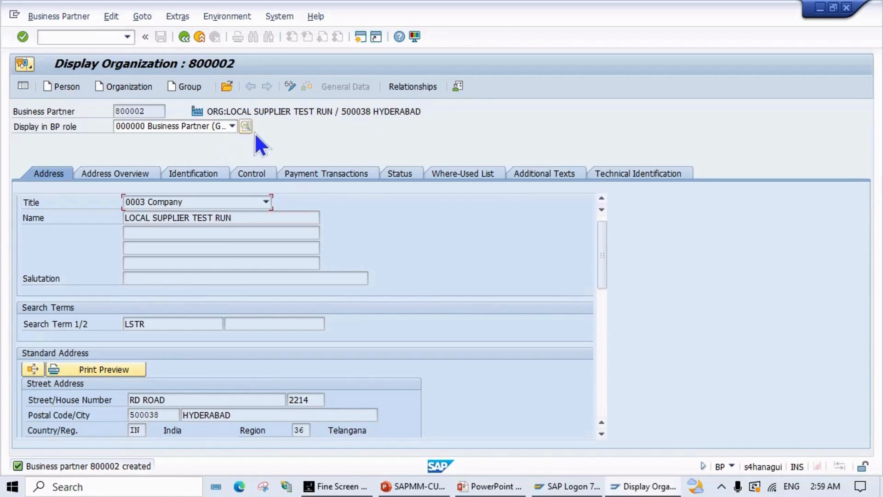
Step: Switch business partner 800002 into change mode and browse the BP role list
{"action": "left_click", "coordinate": [290, 87]}
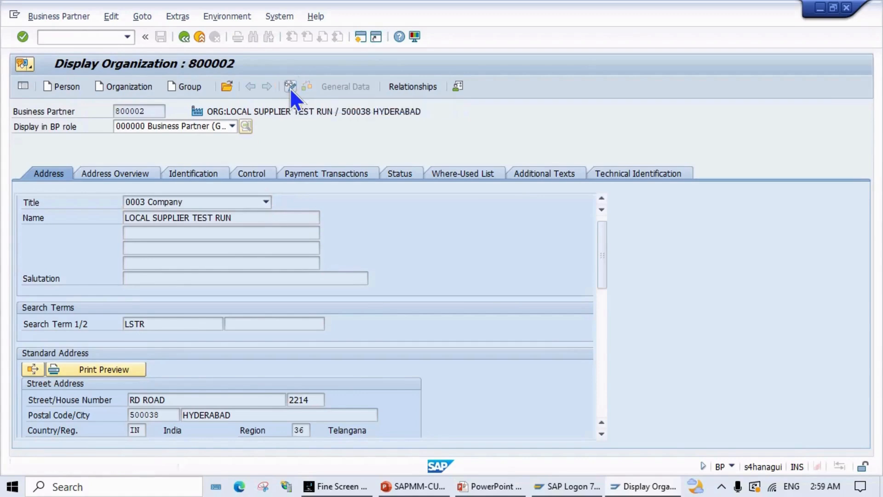
{"action": "left_click", "coordinate": [233, 127]}
{"action": "scroll", "coordinate": [204, 179], "scroll_direction": "down", "scroll_amount": 2}
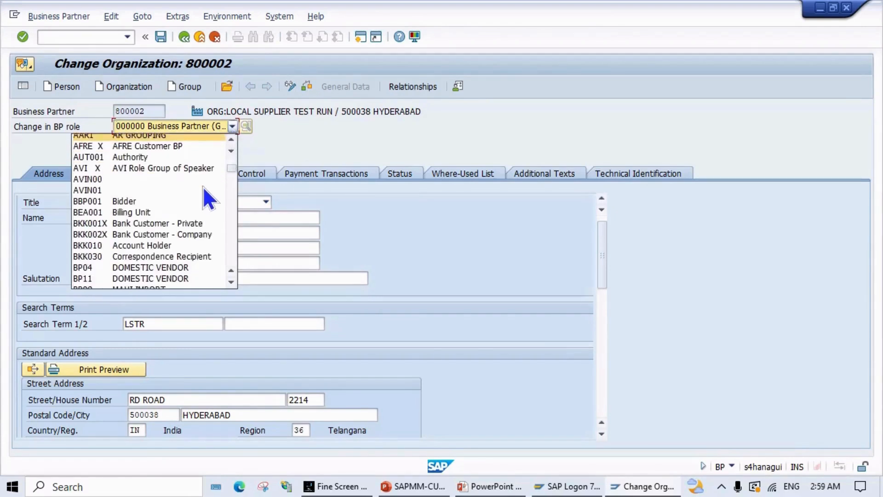
{"action": "scroll", "coordinate": [204, 187], "scroll_direction": "down", "scroll_amount": 4}
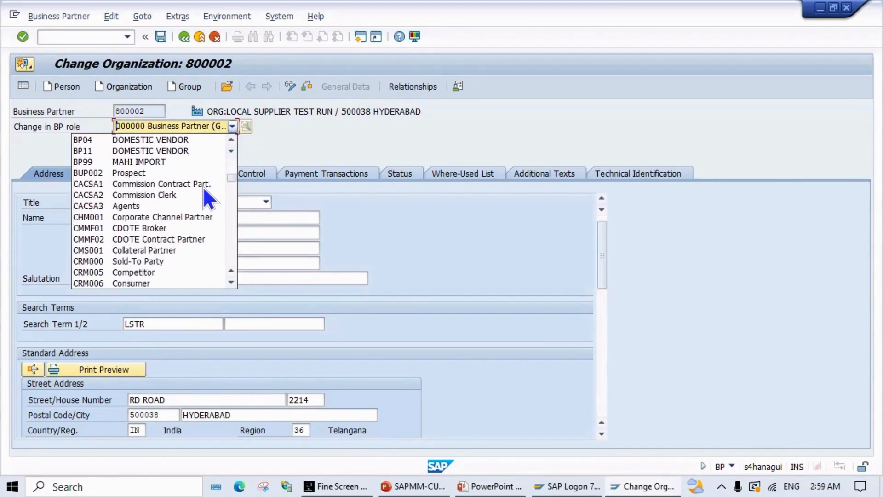
{"action": "scroll", "coordinate": [204, 187], "scroll_direction": "down", "scroll_amount": 2}
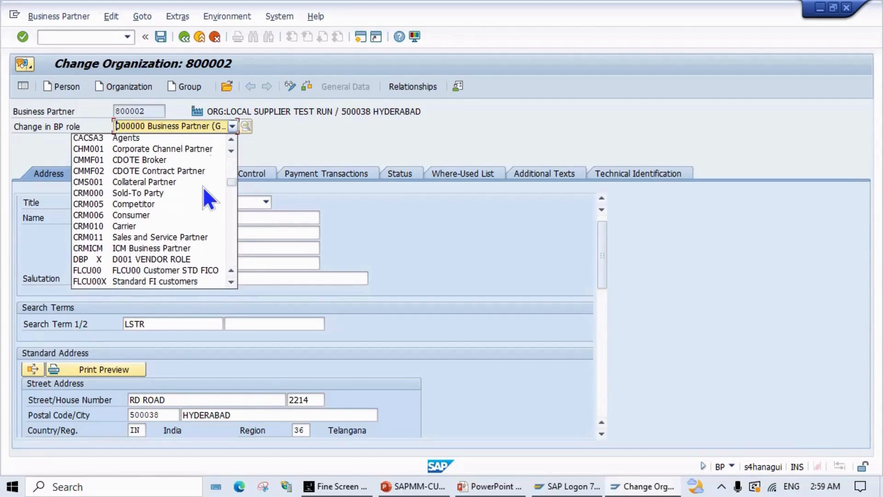
{"action": "scroll", "coordinate": [203, 187], "scroll_direction": "down", "scroll_amount": 3}
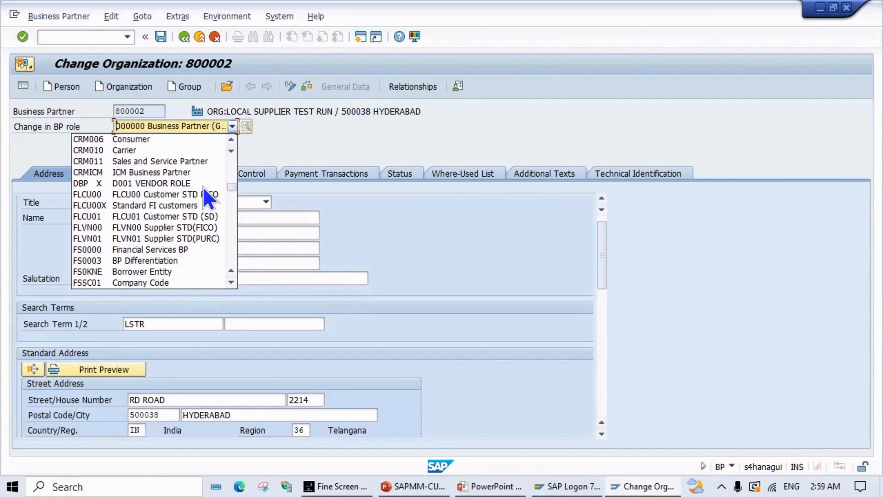
{"action": "key", "text": "Escape"}
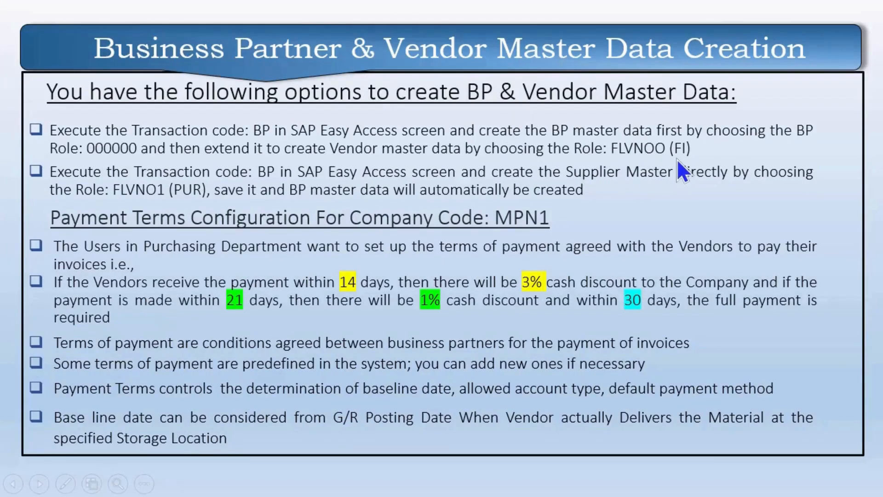
{"action": "key", "text": "alt+Tab"}
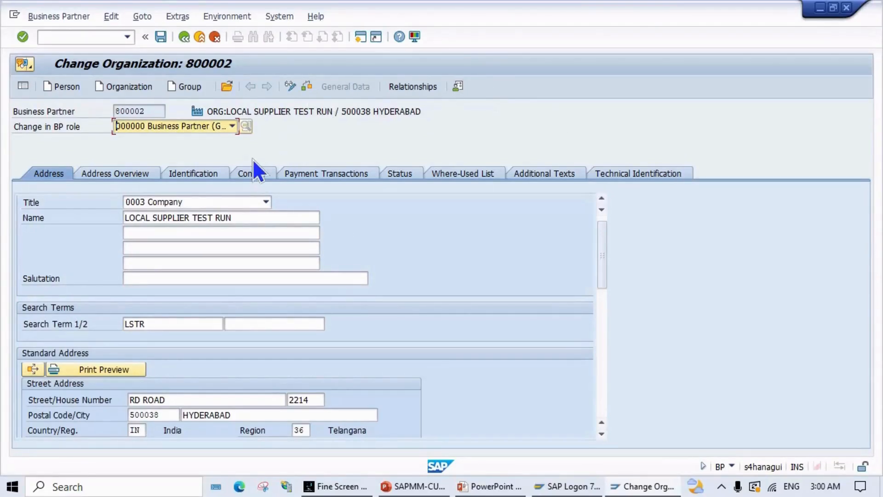
Step: Choose the FLVN00 Supplier STD(FICO) role from the BP role list
{"action": "left_click", "coordinate": [231, 125]}
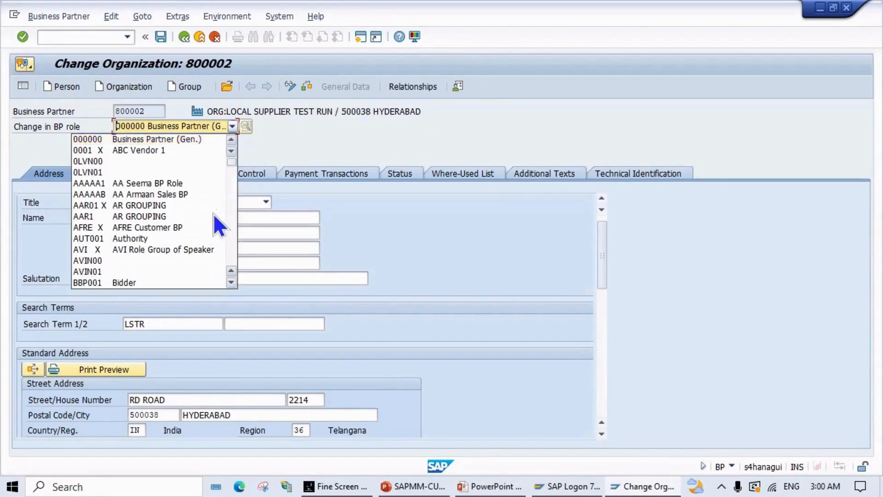
{"action": "scroll", "coordinate": [214, 216], "scroll_direction": "down", "scroll_amount": 5}
{"action": "scroll", "coordinate": [215, 216], "scroll_direction": "down", "scroll_amount": 8}
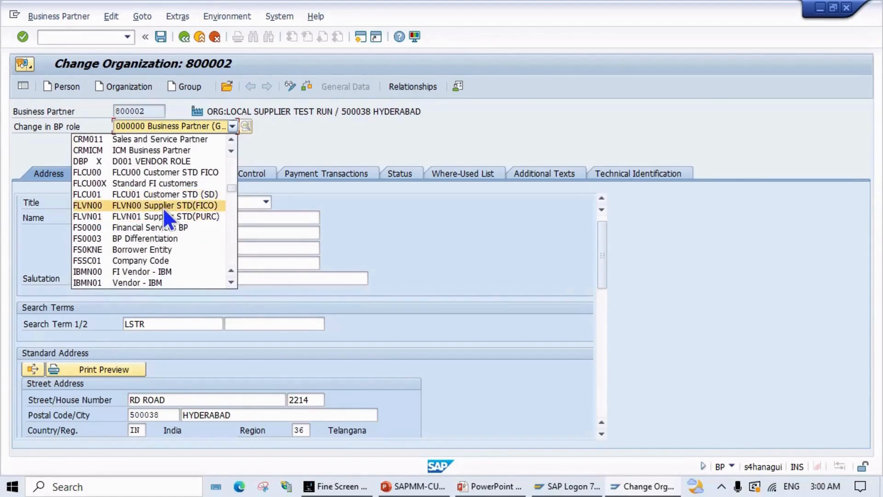
{"action": "left_click", "coordinate": [194, 205]}
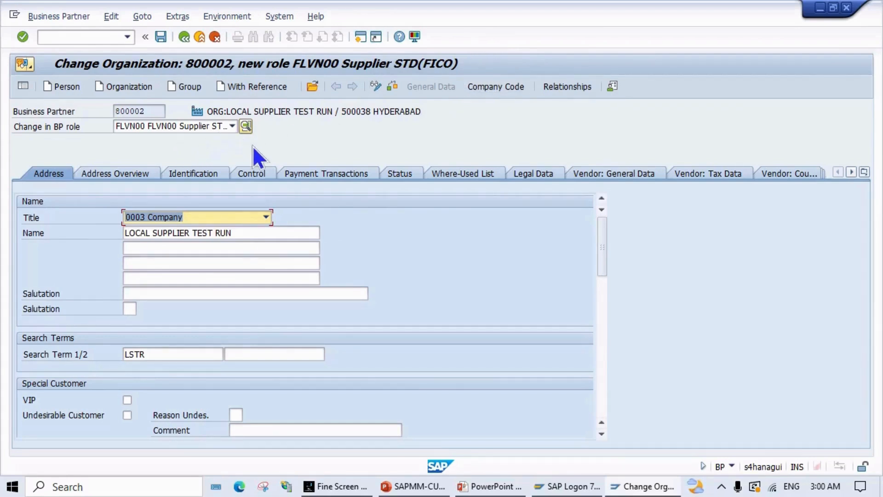
Step: Adopt company code MPN1 for the supplier with reconciliation account 160000
{"action": "left_click", "coordinate": [501, 87]}
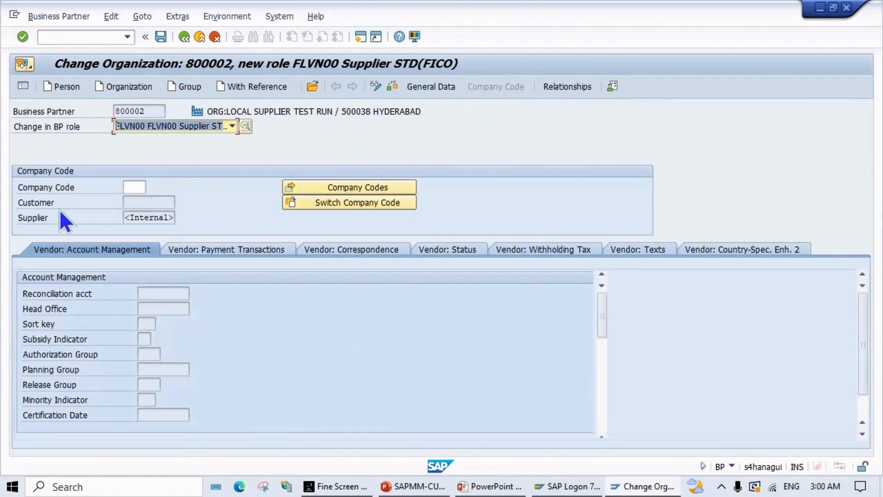
{"action": "left_click", "coordinate": [134, 187]}
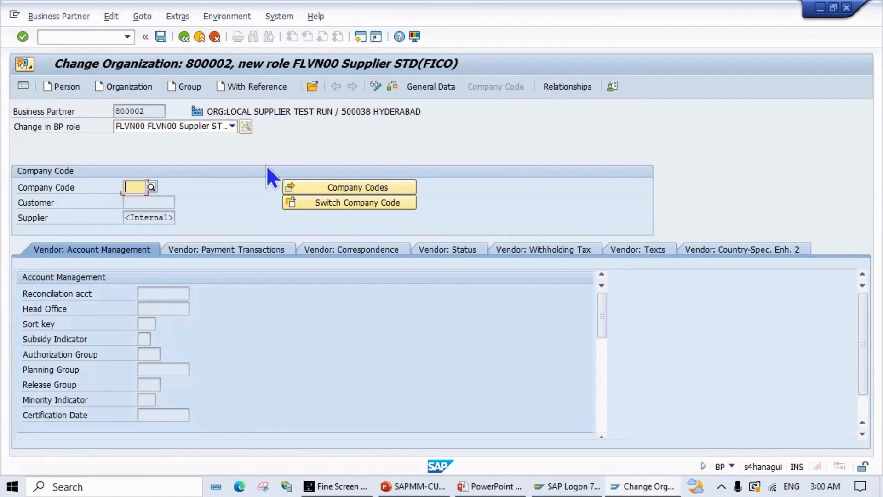
{"action": "type", "text": "MPN1"}
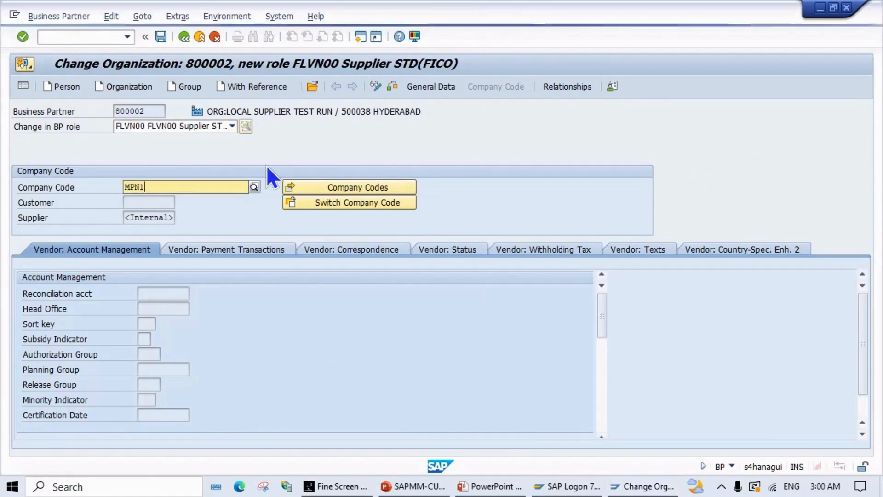
{"action": "key", "text": "Return"}
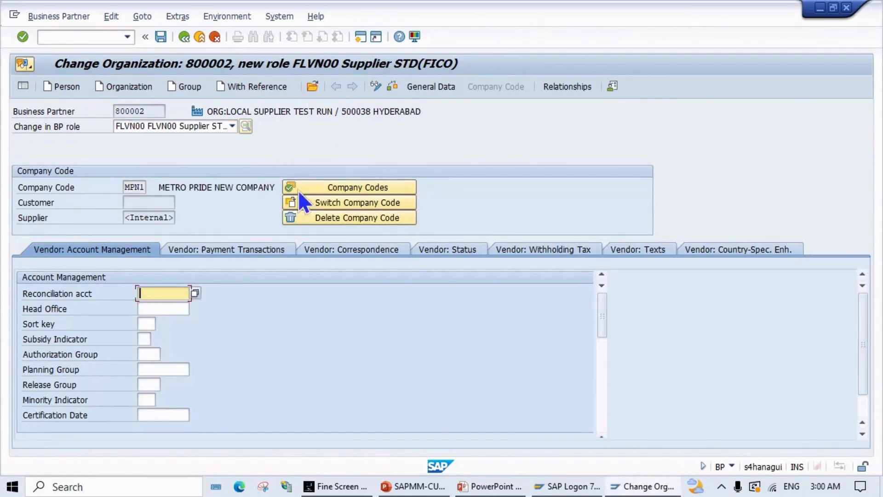
{"action": "left_click", "coordinate": [352, 188]}
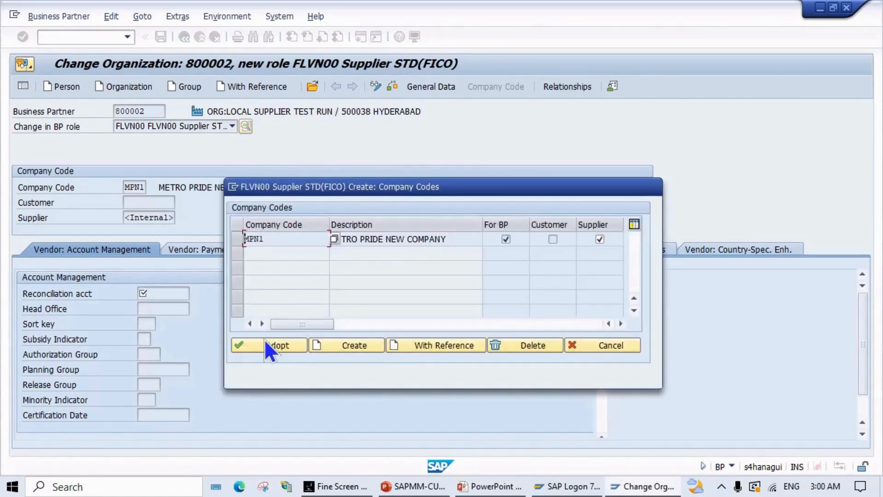
{"action": "left_click", "coordinate": [274, 349]}
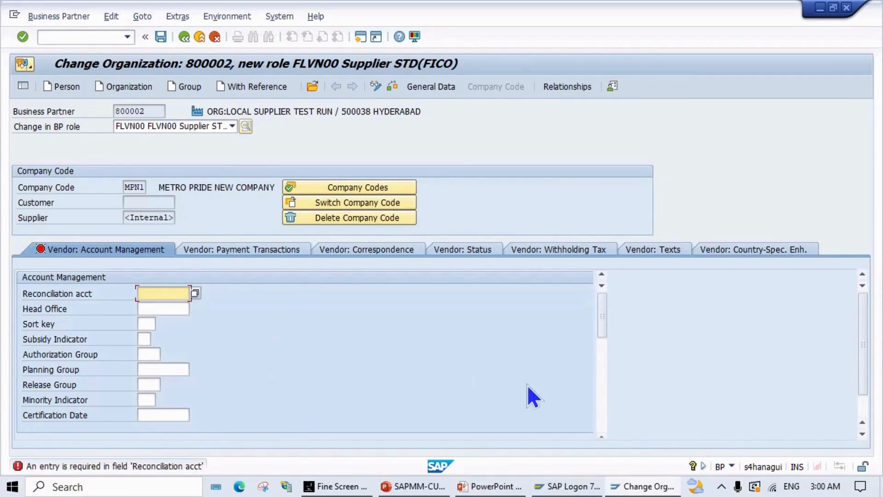
{"action": "type", "text": "16"}
{"action": "type", "text": "0000"}
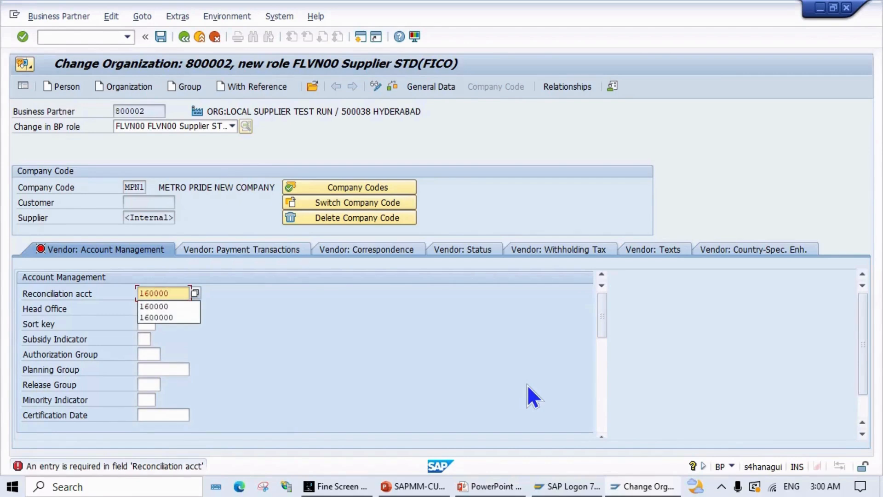
{"action": "key", "text": "Return"}
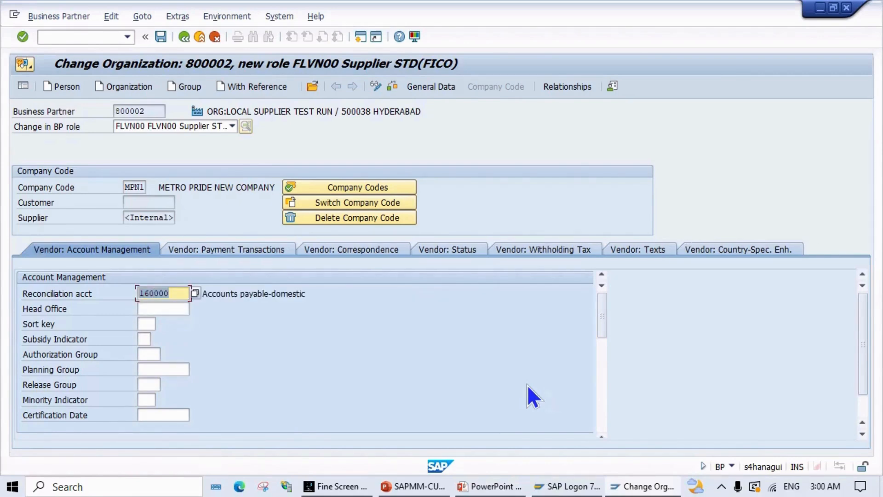
{"action": "left_click", "coordinate": [209, 248]}
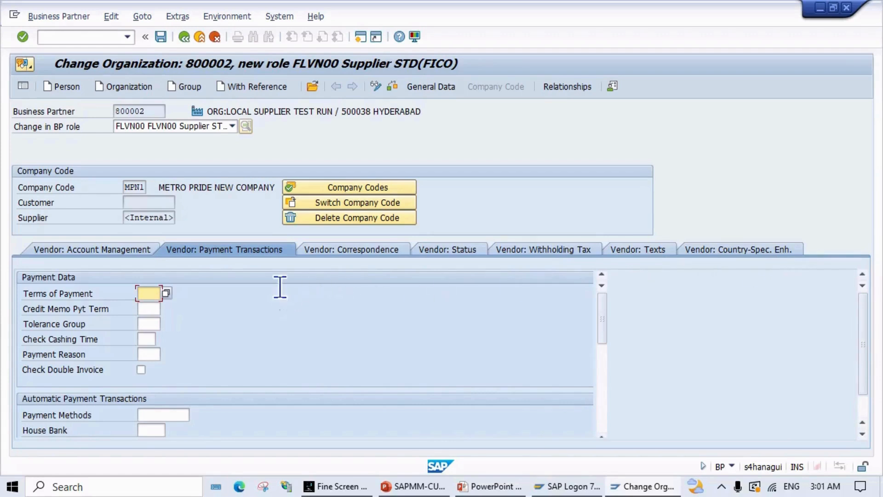
Step: Pick ZMPT from the Terms of Payment value list for company code MPN1
{"action": "left_click", "coordinate": [169, 293]}
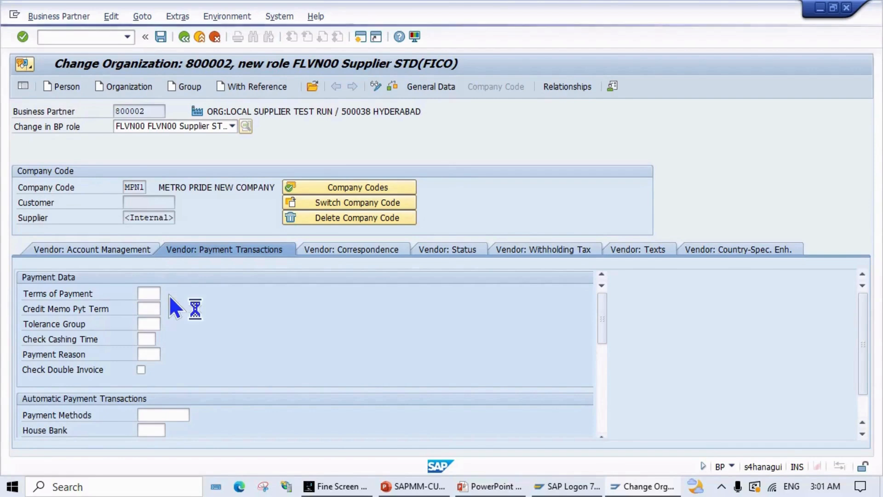
{"action": "scroll", "coordinate": [197, 317], "scroll_direction": "down", "scroll_amount": 10}
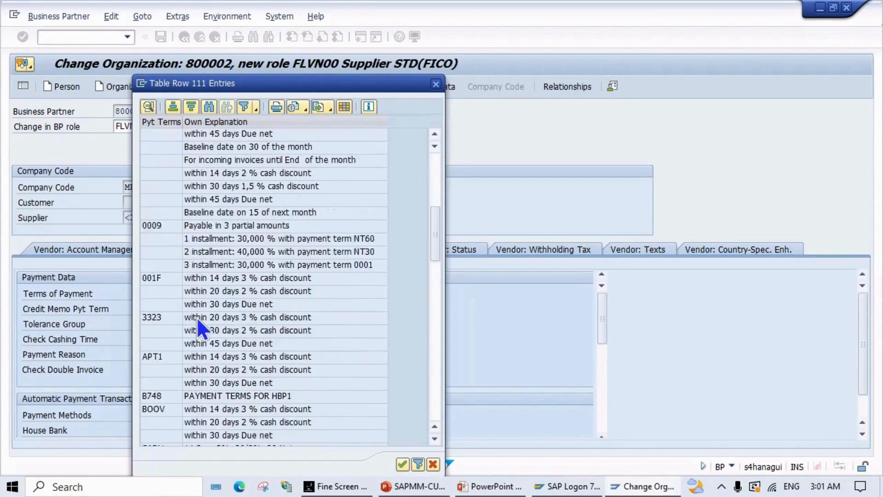
{"action": "scroll", "coordinate": [197, 320], "scroll_direction": "down", "scroll_amount": 6}
{"action": "scroll", "coordinate": [197, 317], "scroll_direction": "down", "scroll_amount": 12}
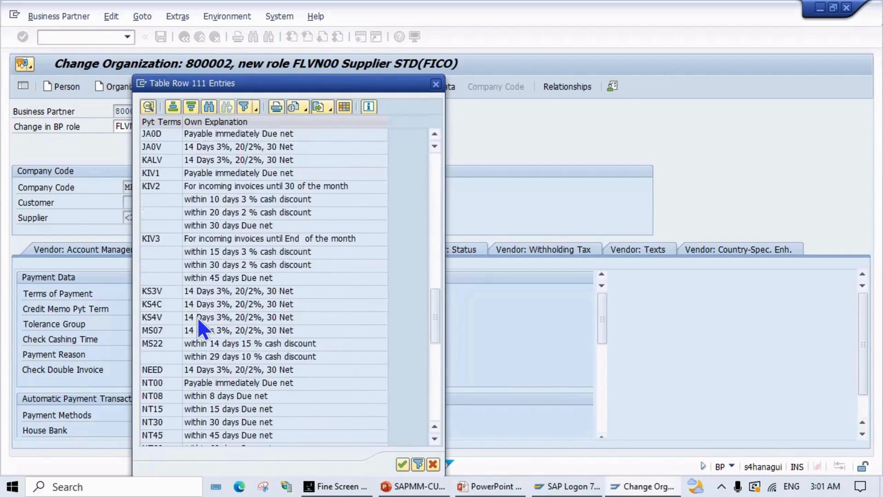
{"action": "left_click", "coordinate": [184, 306]}
{"action": "scroll", "coordinate": [175, 340], "scroll_direction": "down", "scroll_amount": 1}
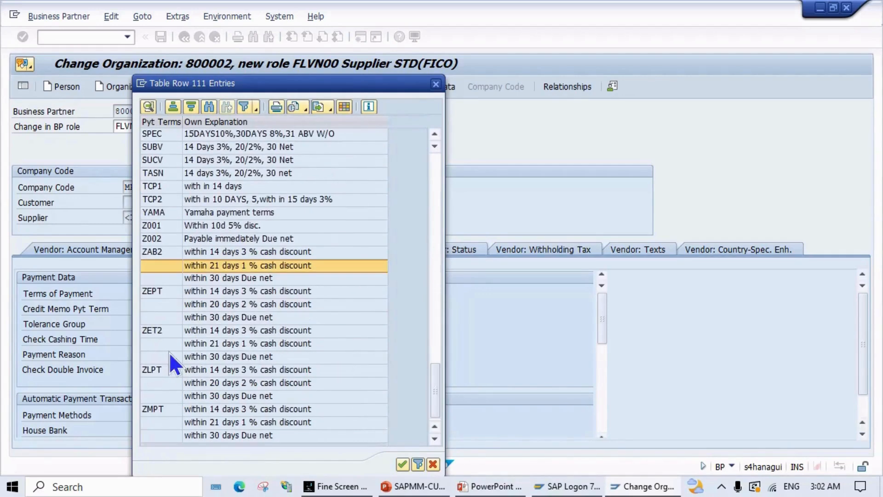
{"action": "left_click", "coordinate": [152, 409]}
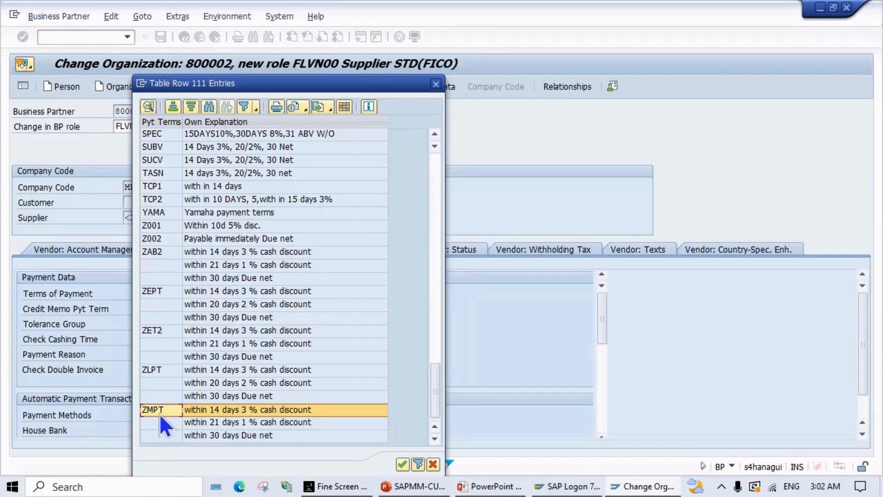
{"action": "left_click", "coordinate": [401, 463]}
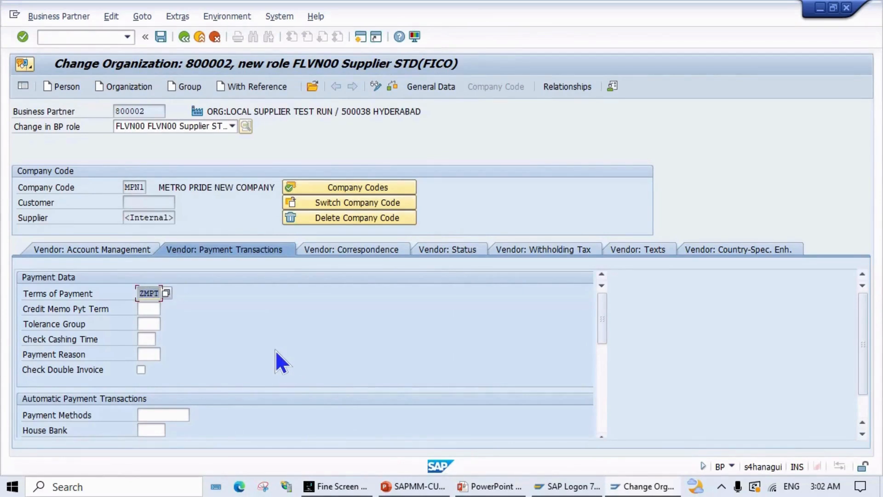
{"action": "scroll", "coordinate": [276, 354], "scroll_direction": "down", "scroll_amount": 2}
{"action": "scroll", "coordinate": [355, 304], "scroll_direction": "up", "scroll_amount": 2}
{"action": "scroll", "coordinate": [355, 304], "scroll_direction": "down", "scroll_amount": 5}
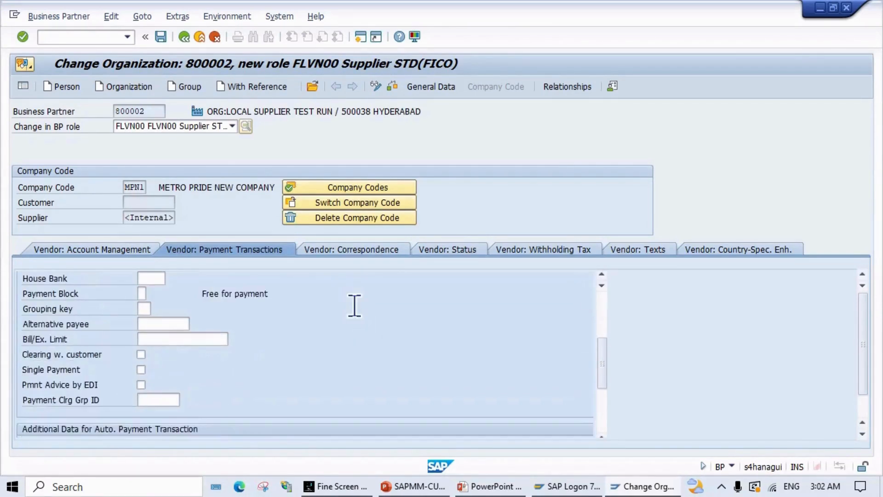
{"action": "scroll", "coordinate": [354, 307], "scroll_direction": "up", "scroll_amount": 1}
{"action": "scroll", "coordinate": [355, 307], "scroll_direction": "up", "scroll_amount": 3}
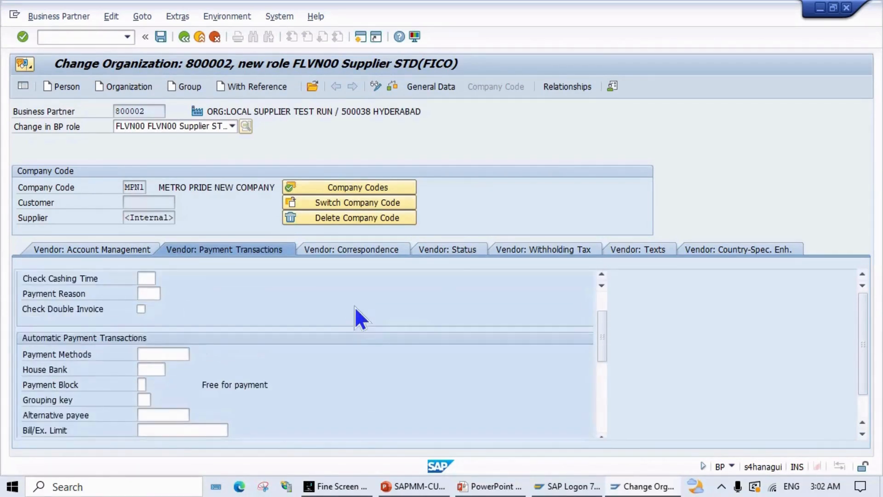
{"action": "scroll", "coordinate": [458, 285], "scroll_direction": "up", "scroll_amount": 2}
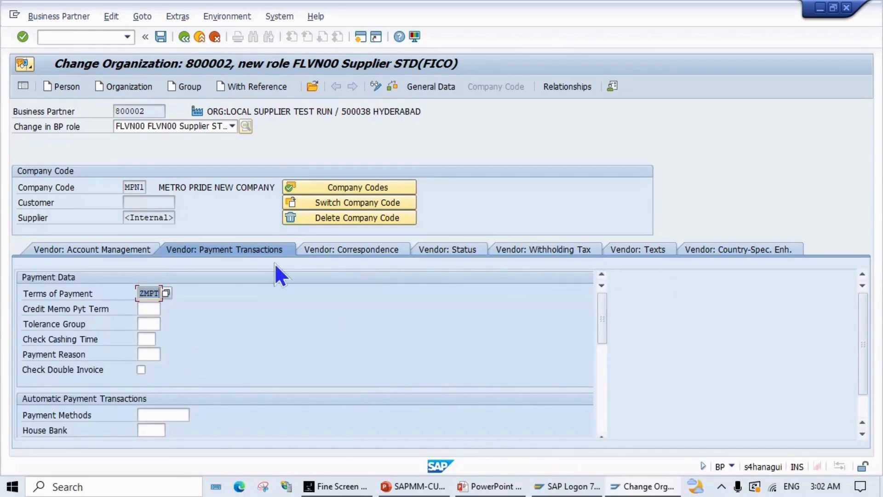
Step: Review the Correspondence, Status, Withholding Tax, Texts and Country-Spec. tabs, then return to General Data
{"action": "left_click", "coordinate": [355, 243]}
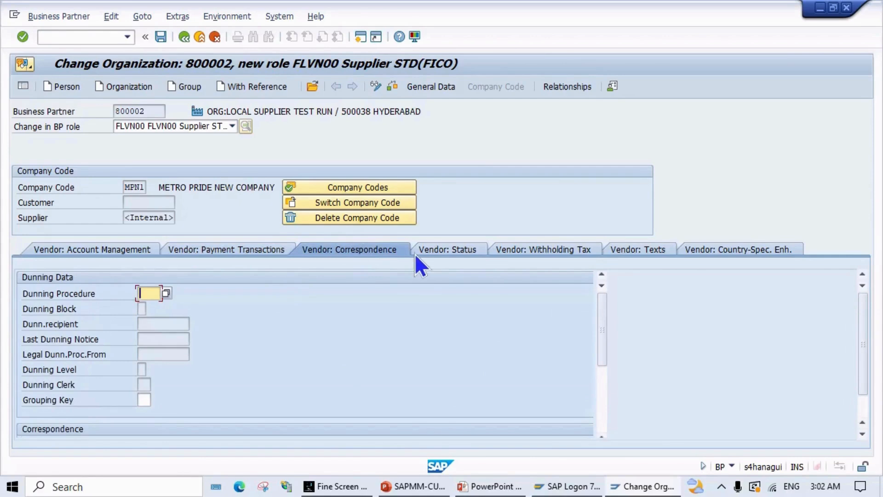
{"action": "left_click", "coordinate": [447, 254]}
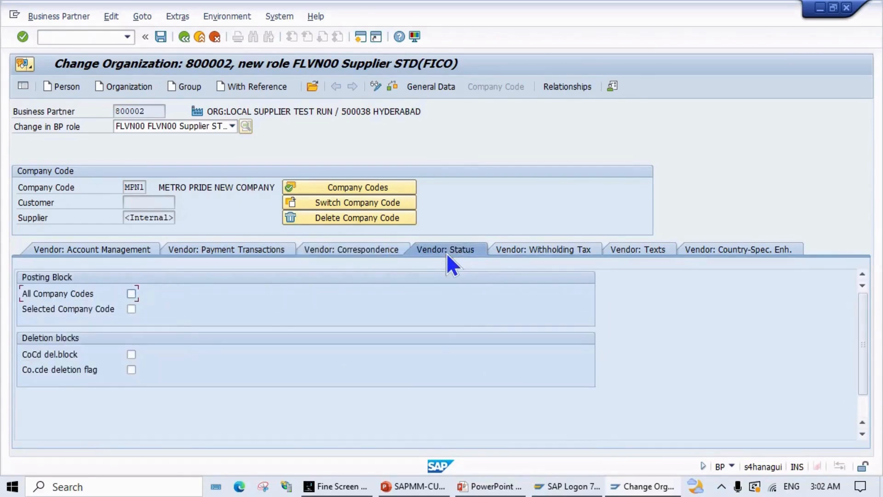
{"action": "left_click", "coordinate": [510, 247]}
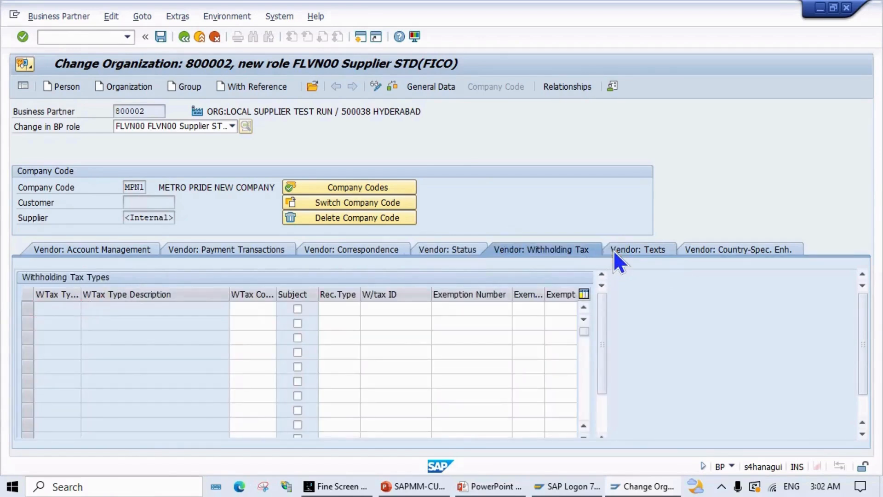
{"action": "left_click", "coordinate": [614, 250]}
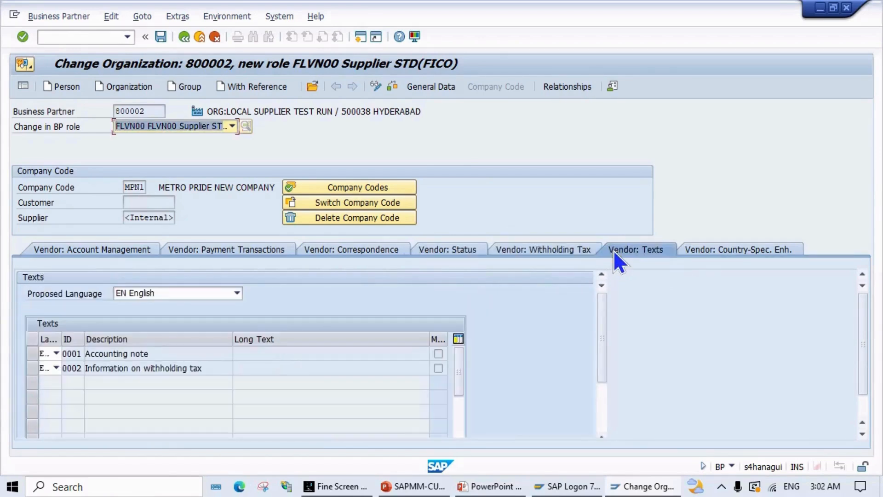
{"action": "left_click", "coordinate": [694, 248]}
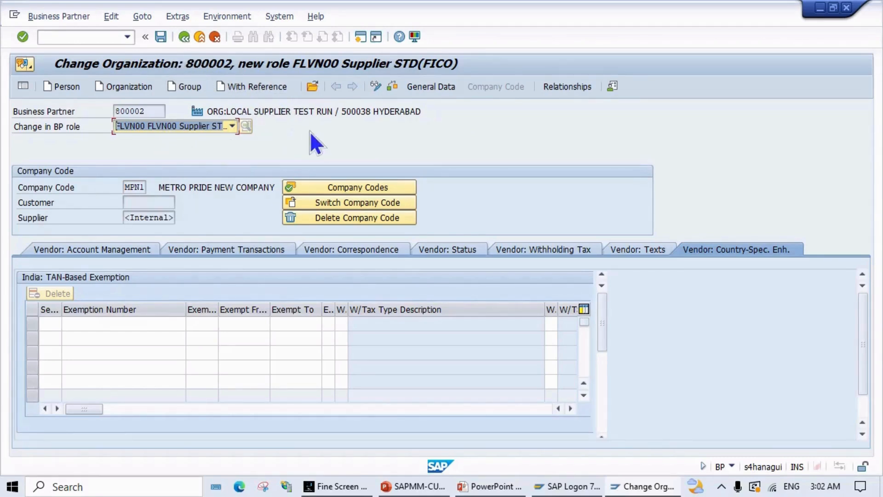
{"action": "left_click", "coordinate": [388, 90]}
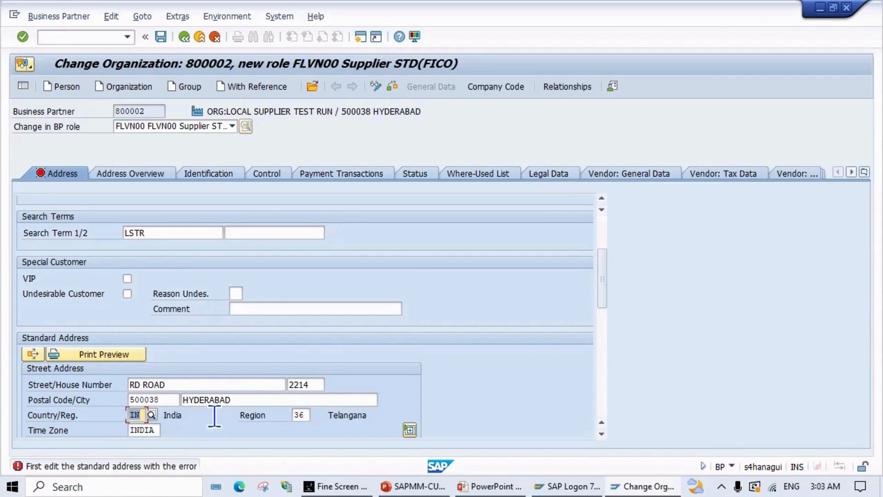
Step: Set the communication language to EN English and enter the telephone number
{"action": "scroll", "coordinate": [214, 415], "scroll_direction": "down", "scroll_amount": 1}
{"action": "scroll", "coordinate": [212, 320], "scroll_direction": "down", "scroll_amount": 6}
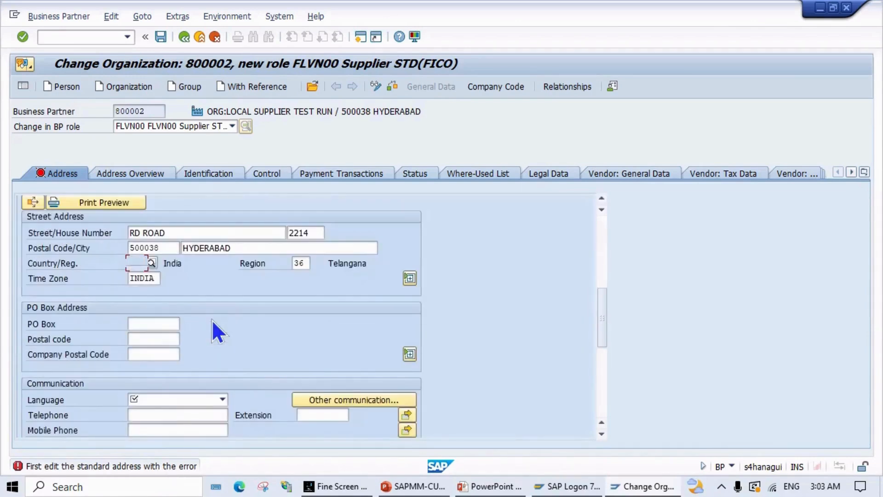
{"action": "left_click", "coordinate": [174, 340]}
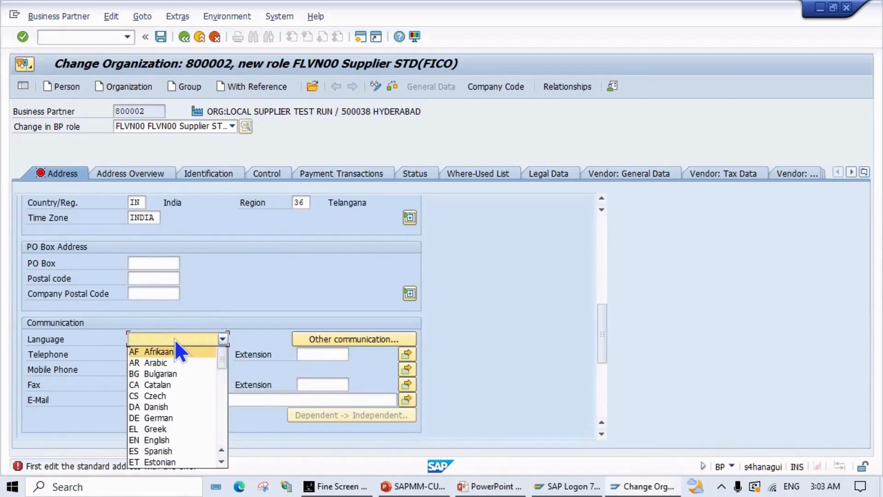
{"action": "key", "text": "e"}
{"action": "key", "text": "n"}
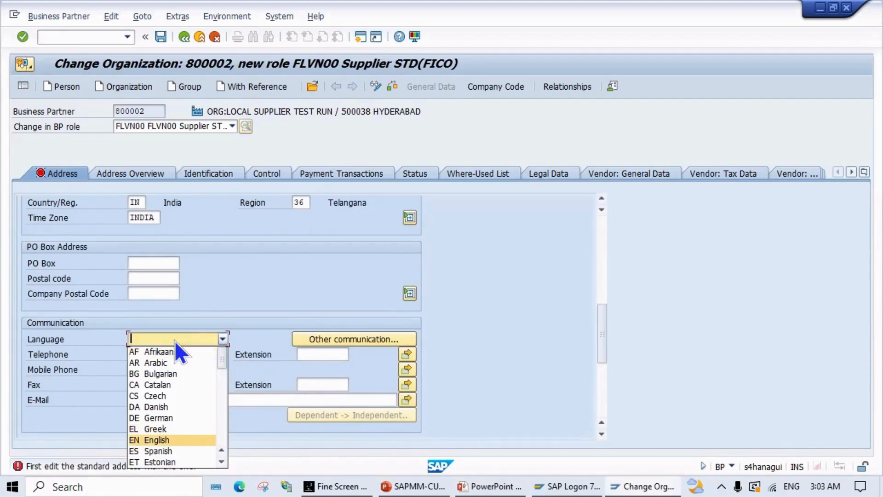
{"action": "key", "text": "Return"}
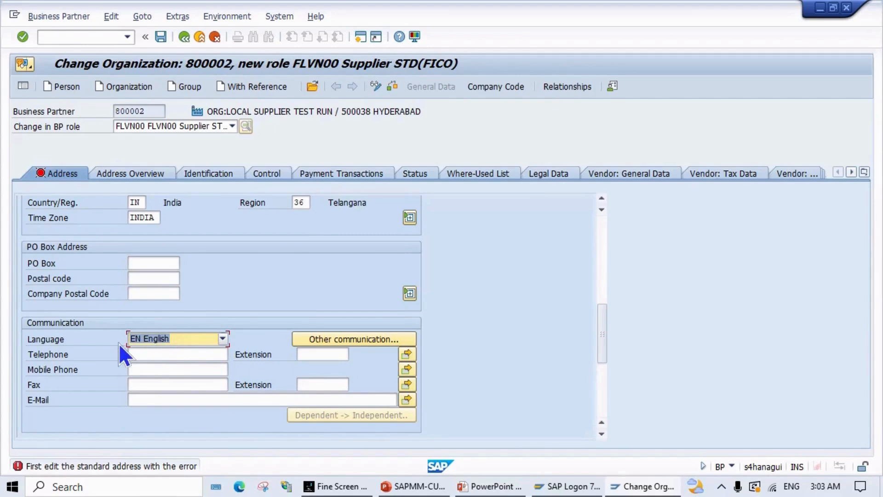
{"action": "left_click", "coordinate": [145, 354]}
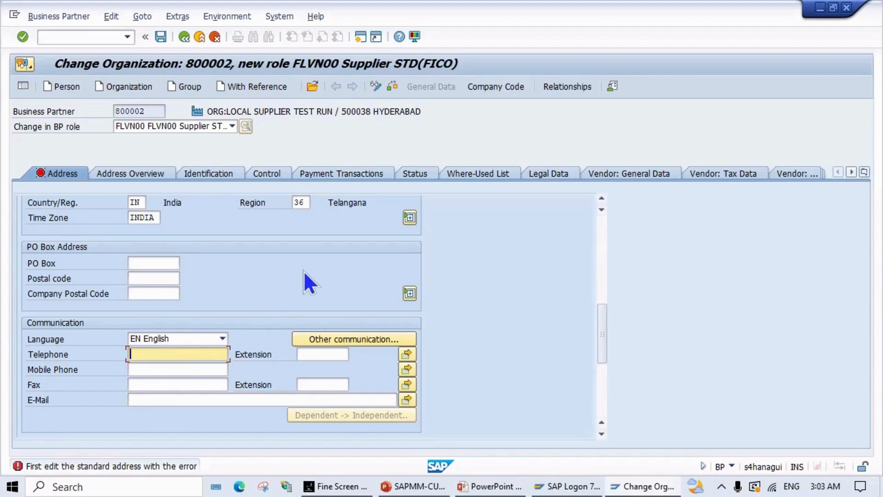
{"action": "type", "text": "040"}
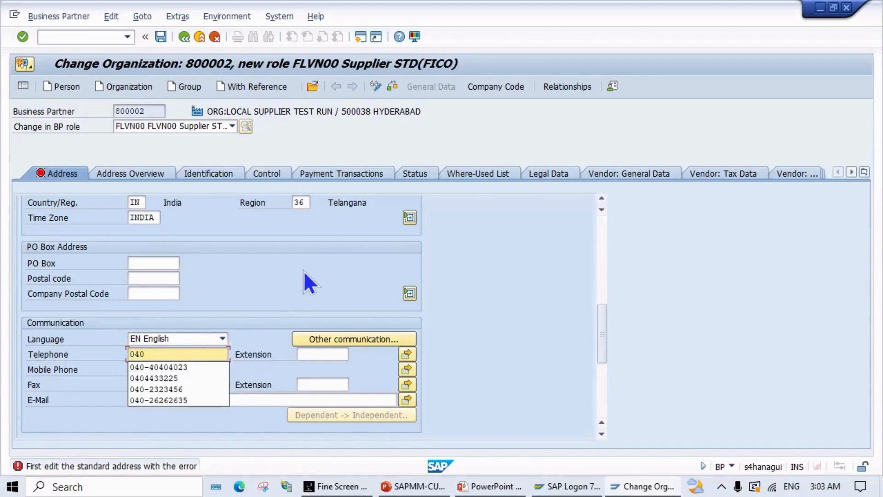
{"action": "left_click", "coordinate": [152, 367]}
Step: Fill in the mobile number, fax number and company e-mail, then check the data is error-free
{"action": "left_click", "coordinate": [153, 369]}
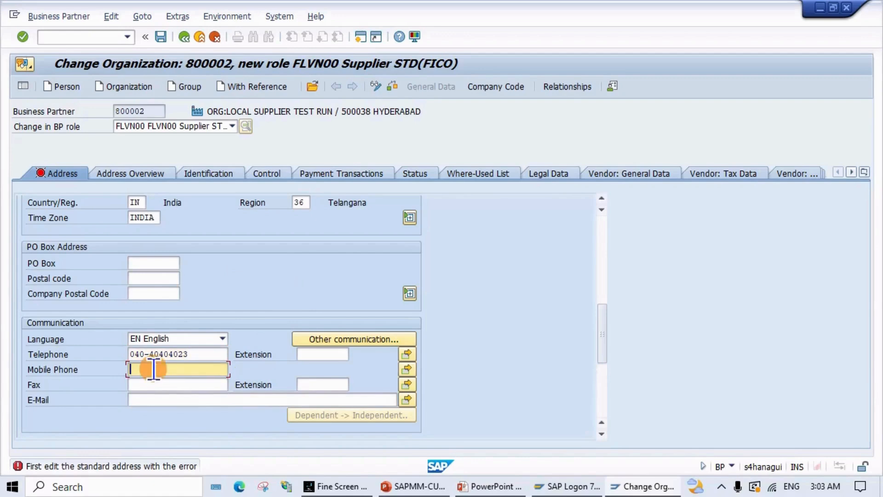
{"action": "left_click", "coordinate": [184, 383]}
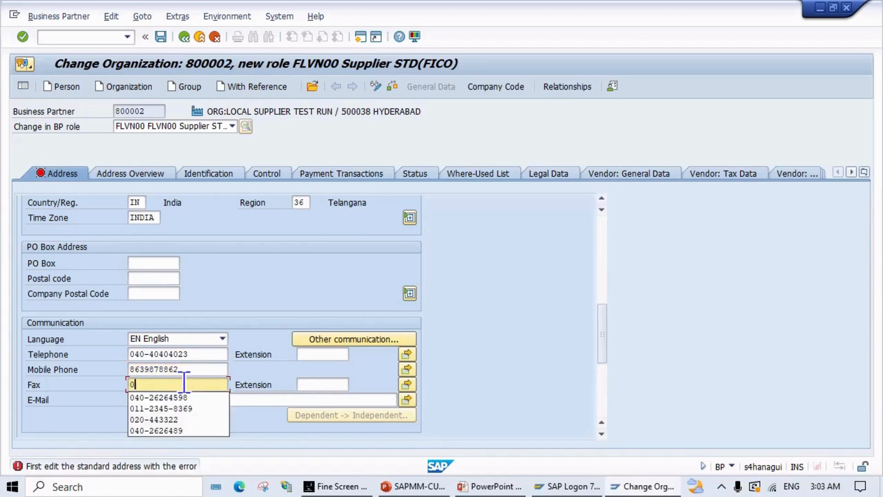
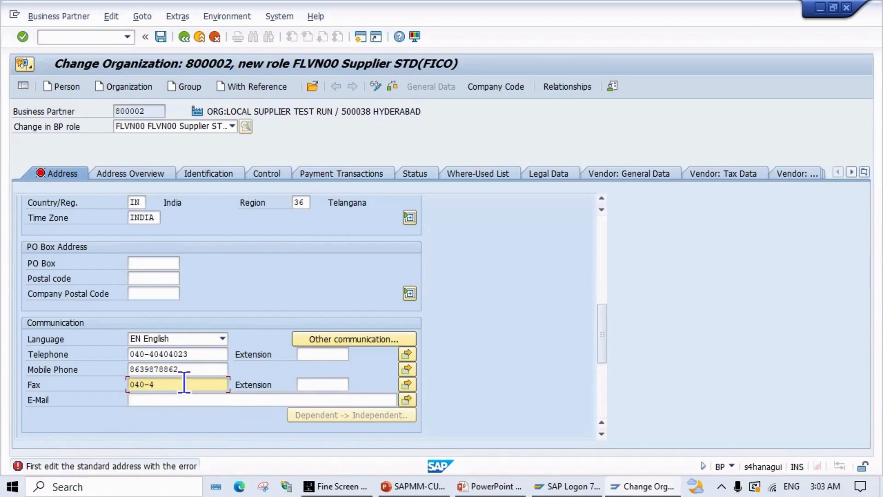
{"action": "left_click", "coordinate": [179, 398]}
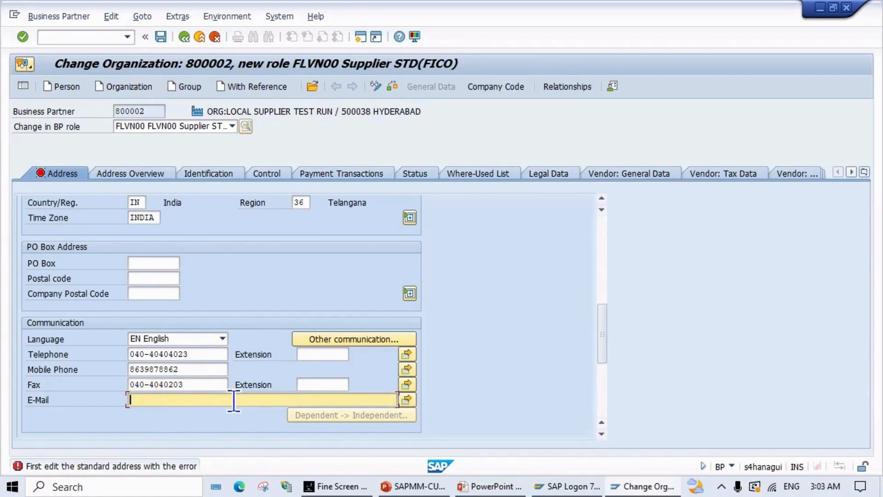
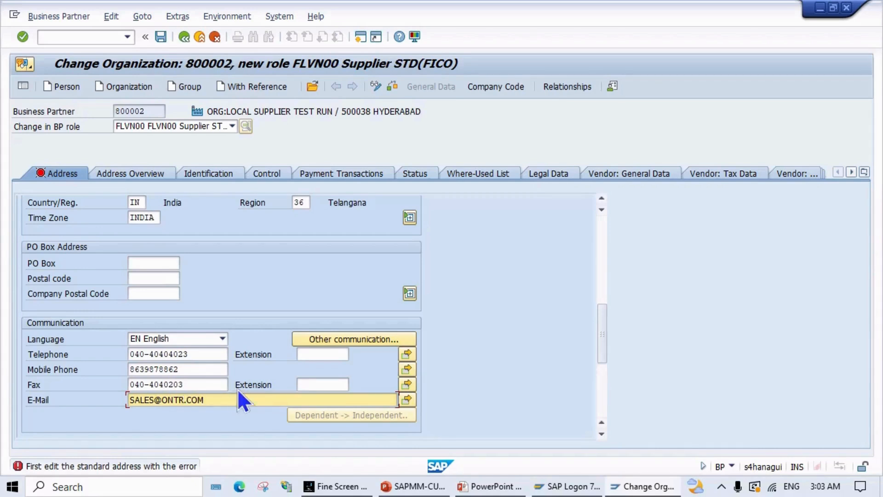
{"action": "scroll", "coordinate": [185, 300], "scroll_direction": "up", "scroll_amount": 1}
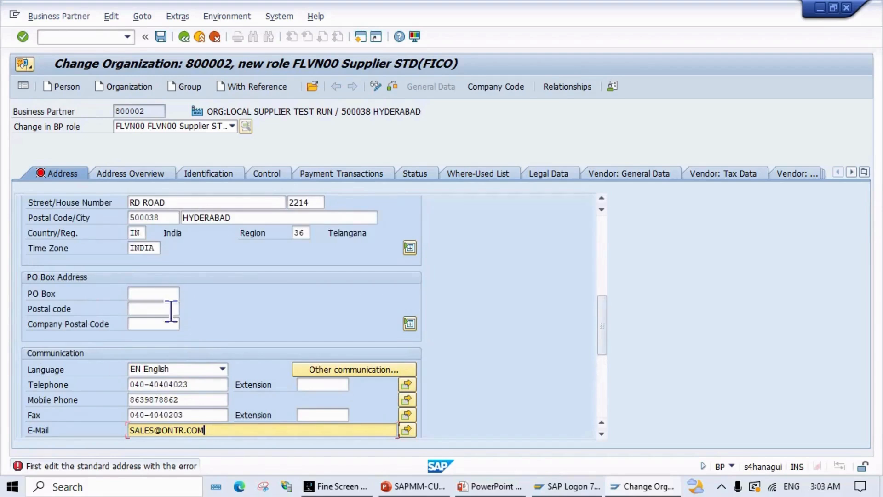
{"action": "left_click", "coordinate": [385, 89]}
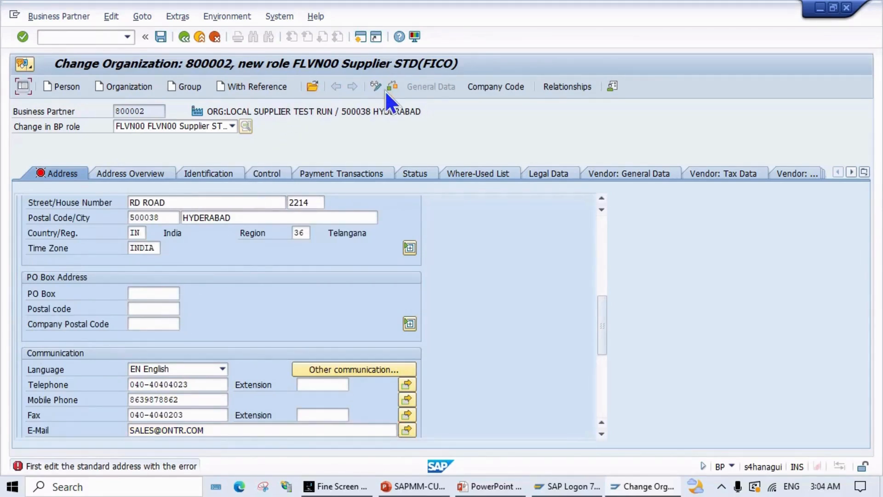
{"action": "left_click", "coordinate": [390, 86]}
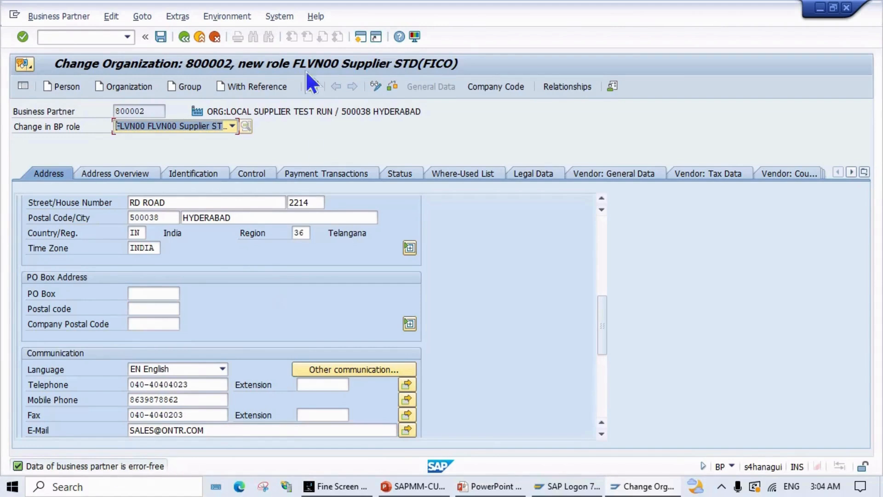
Step: Save the supplier in the FLVN00 role and switch it to display mode
{"action": "left_click", "coordinate": [161, 40]}
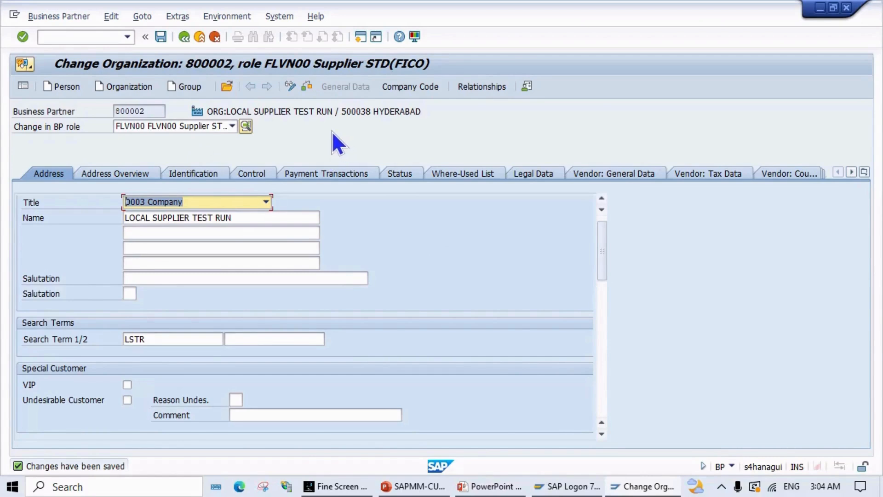
{"action": "left_click", "coordinate": [293, 89]}
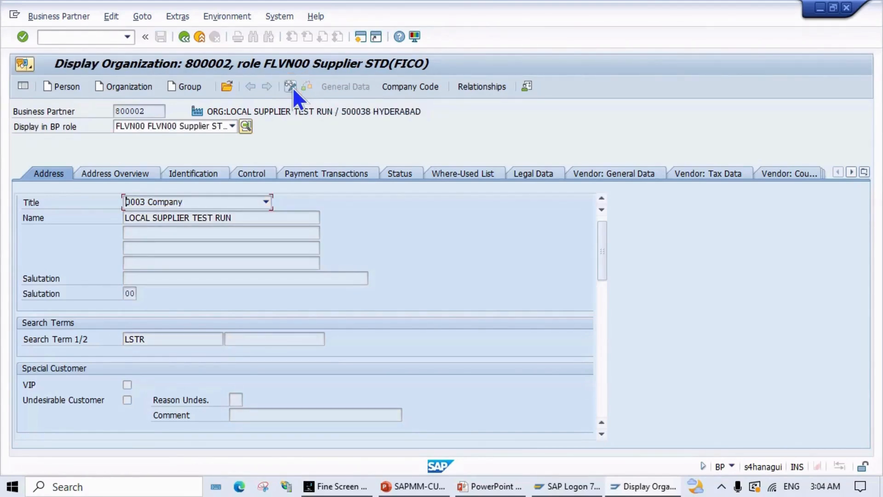
{"action": "left_click", "coordinate": [233, 128]}
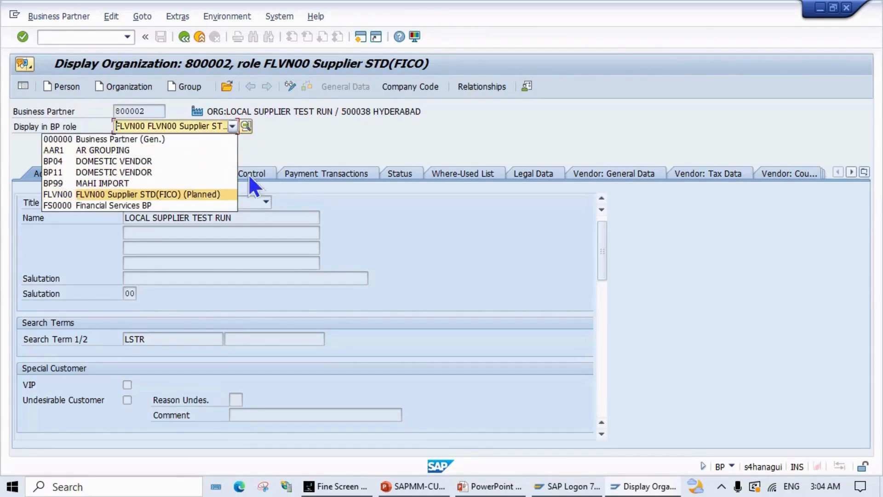
{"action": "left_click", "coordinate": [292, 84]}
Step: Return to change mode and scroll the BP role list toward FLVN01 Supplier STD(PURC)
{"action": "left_click", "coordinate": [289, 86]}
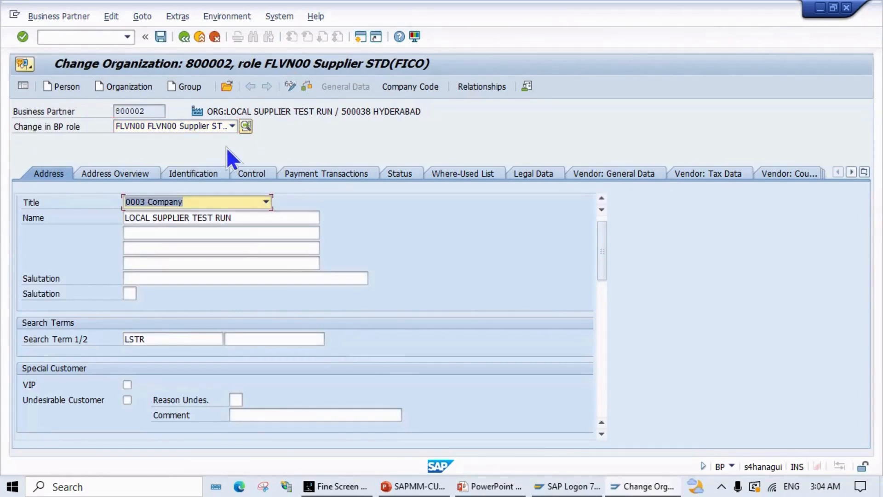
{"action": "left_click", "coordinate": [232, 126]}
{"action": "scroll", "coordinate": [183, 200], "scroll_direction": "down", "scroll_amount": 15}
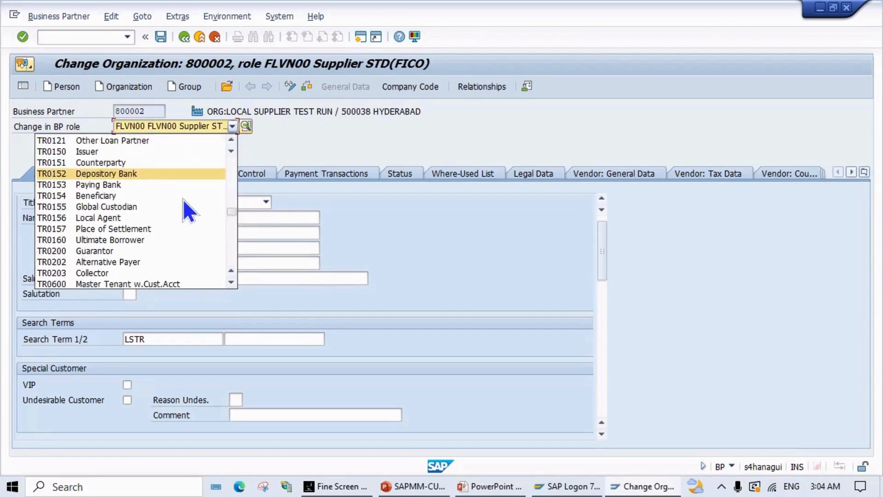
{"action": "scroll", "coordinate": [183, 203], "scroll_direction": "down", "scroll_amount": 5}
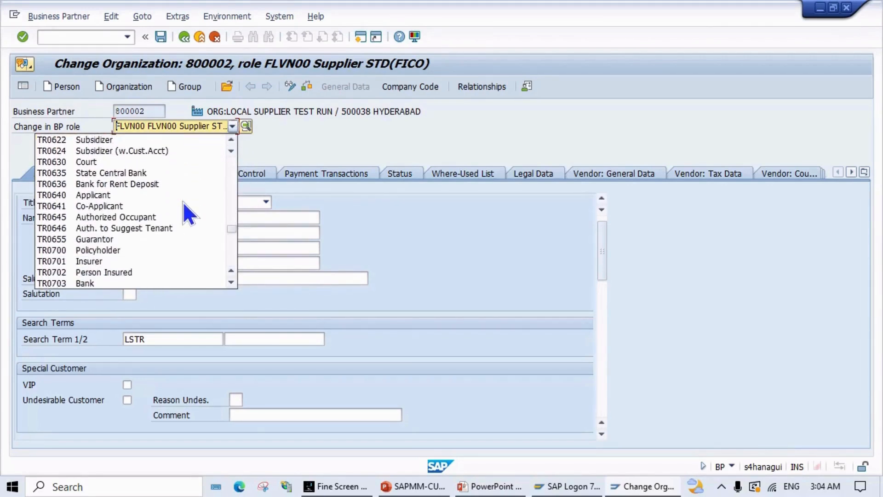
{"action": "scroll", "coordinate": [183, 201], "scroll_direction": "down", "scroll_amount": 5}
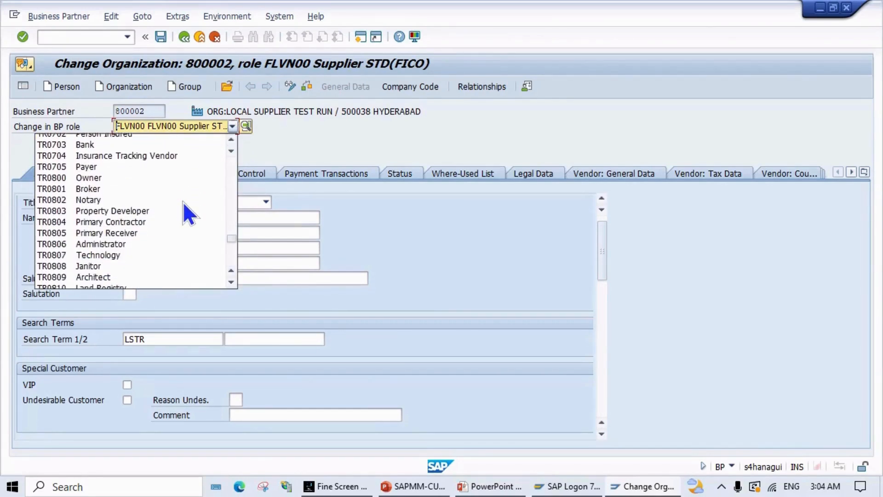
{"action": "scroll", "coordinate": [183, 202], "scroll_direction": "down", "scroll_amount": 4}
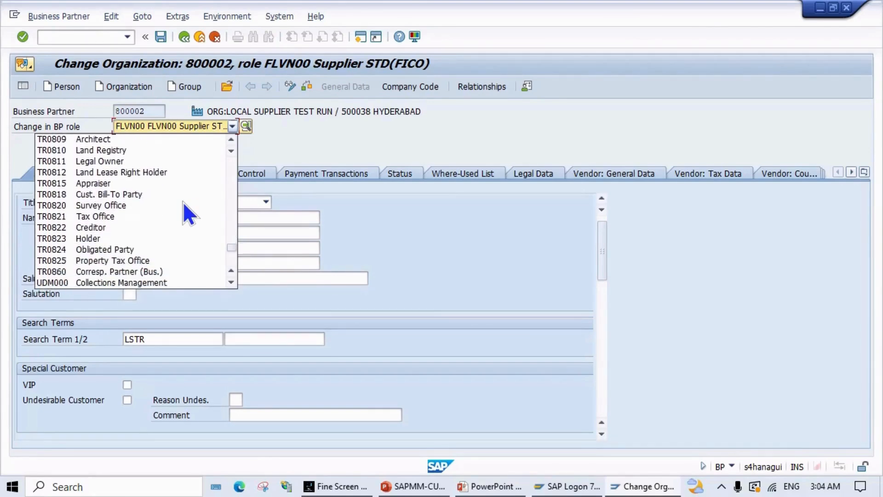
{"action": "scroll", "coordinate": [181, 203], "scroll_direction": "down", "scroll_amount": 3}
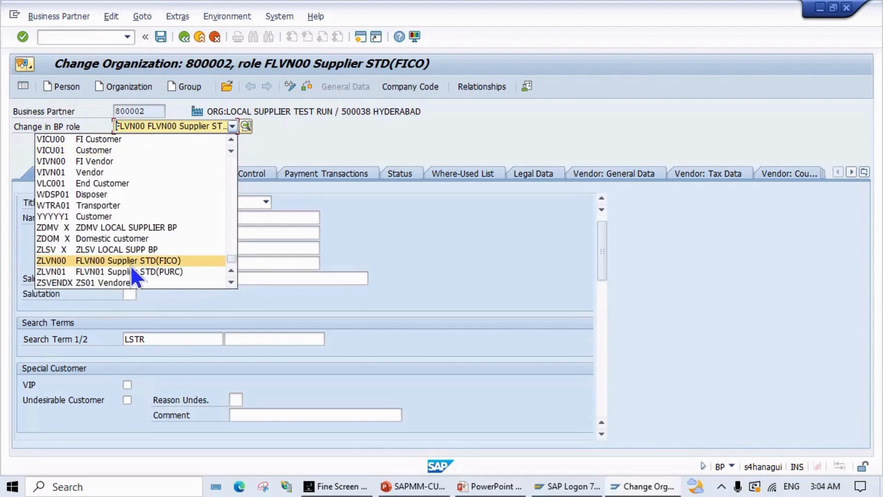
Step: Switch to role FLVN01 and enter purchasing organization MPN0 with order currency INR
{"action": "left_click", "coordinate": [114, 271]}
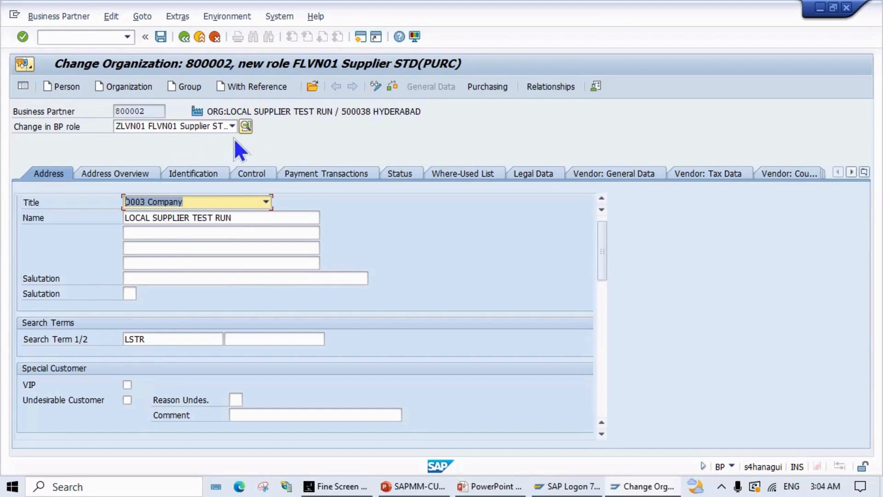
{"action": "left_click", "coordinate": [486, 88]}
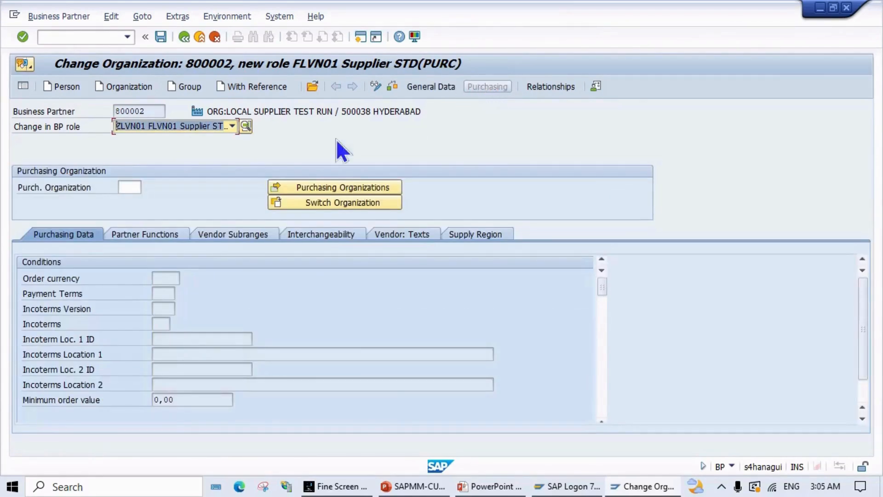
{"action": "left_click", "coordinate": [131, 186]}
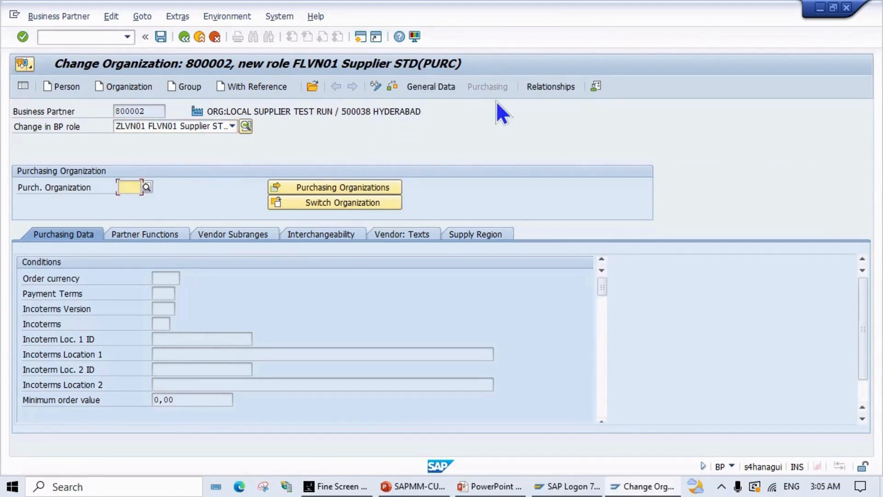
{"action": "type", "text": "MPNO"}
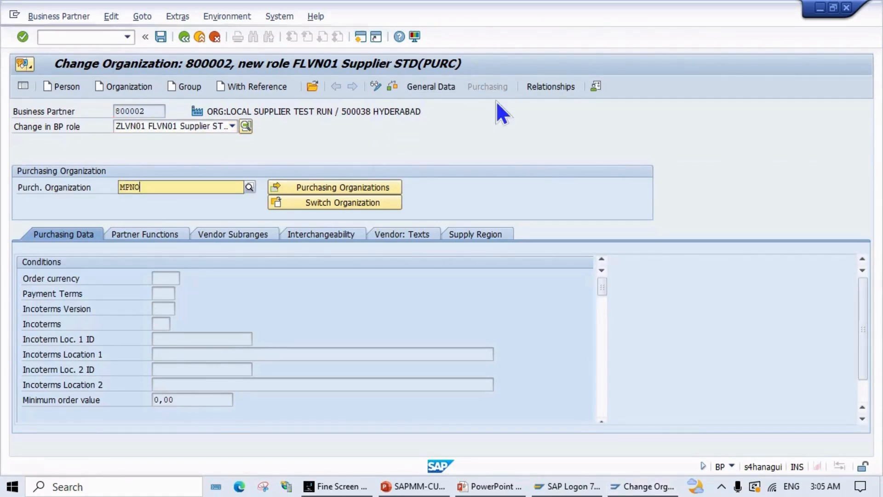
{"action": "key", "text": "Return"}
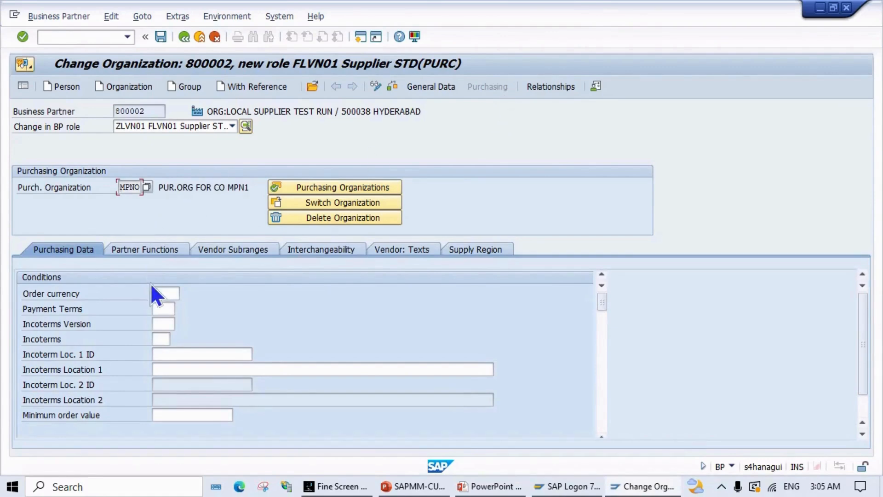
{"action": "left_click", "coordinate": [156, 293]}
{"action": "type", "text": "INR"}
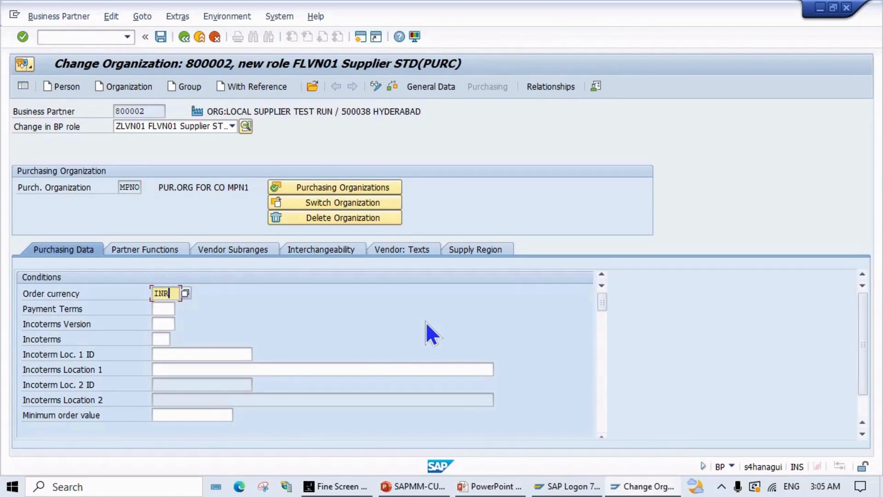
{"action": "key", "text": "Return"}
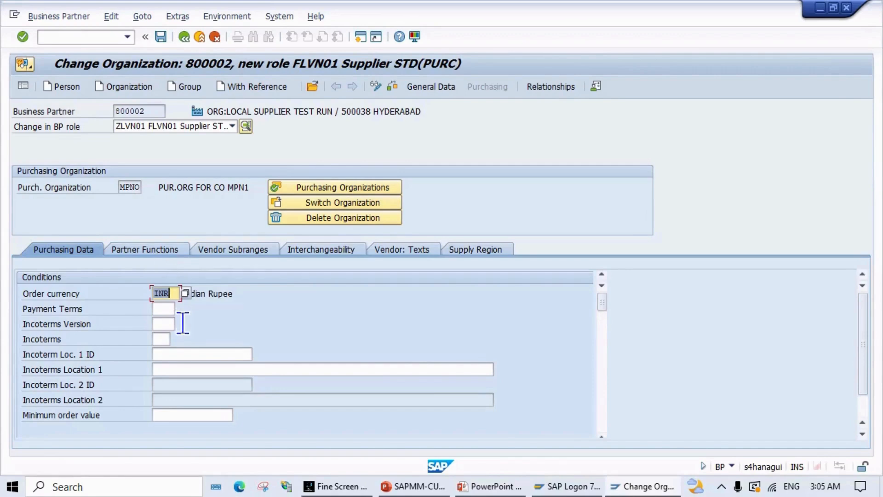
Step: Pick ZMPT from the Payment Terms value list
{"action": "left_click", "coordinate": [165, 308]}
{"action": "left_click", "coordinate": [181, 308]}
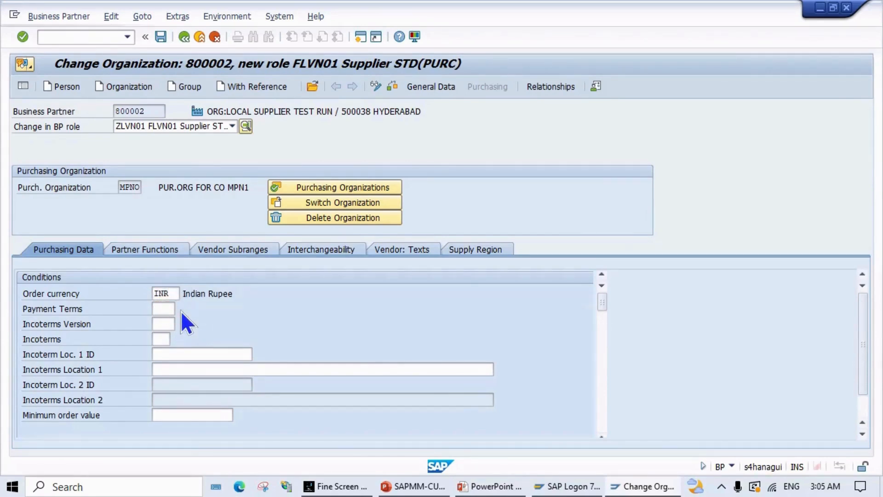
{"action": "scroll", "coordinate": [182, 310], "scroll_direction": "down", "scroll_amount": 20}
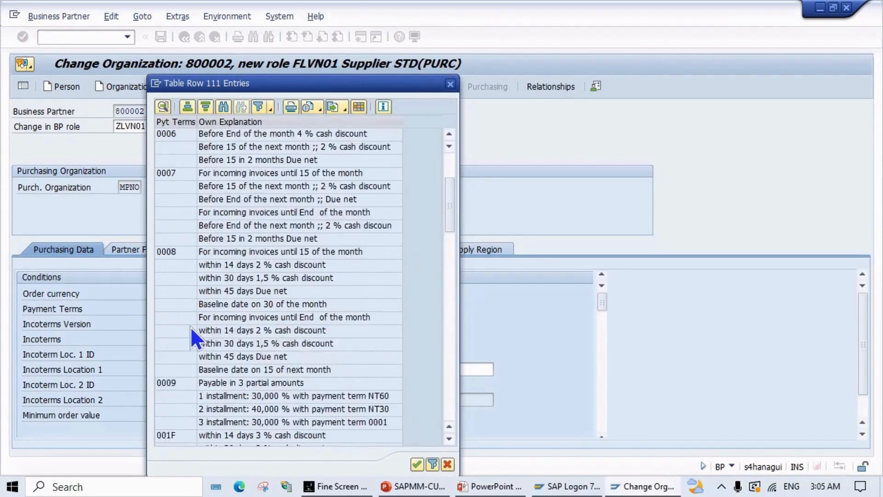
{"action": "scroll", "coordinate": [204, 350], "scroll_direction": "down", "scroll_amount": 9}
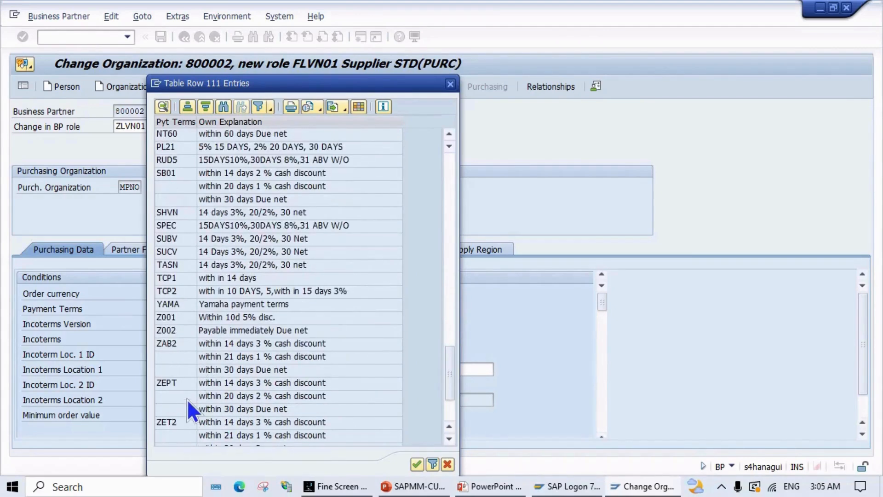
{"action": "scroll", "coordinate": [187, 398], "scroll_direction": "down", "scroll_amount": 7}
{"action": "left_click", "coordinate": [171, 410]}
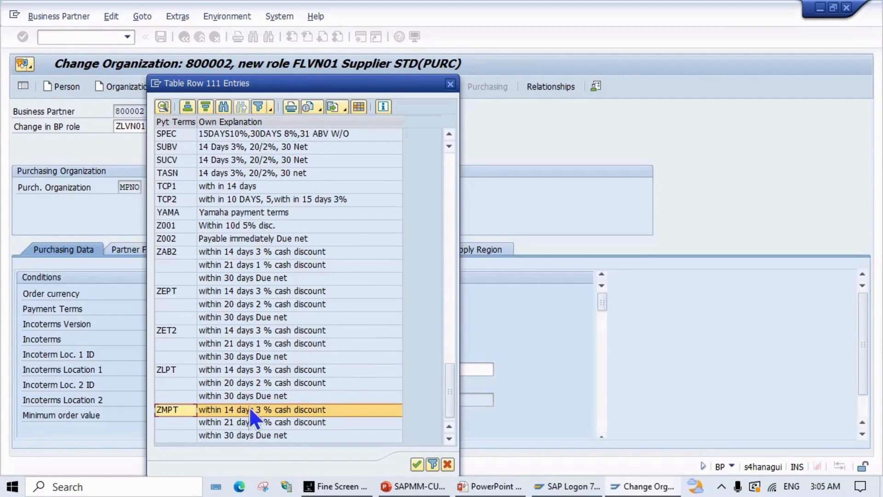
{"action": "left_click", "coordinate": [417, 462]}
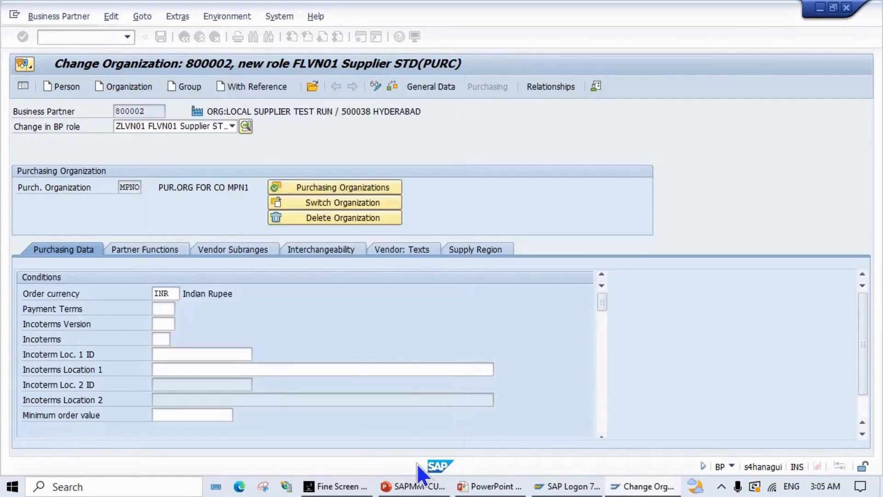
Step: Leave the Incoterms version empty and set the Incoterms to CIF (Costs, Insurance & Freight)
{"action": "left_click", "coordinate": [163, 325]}
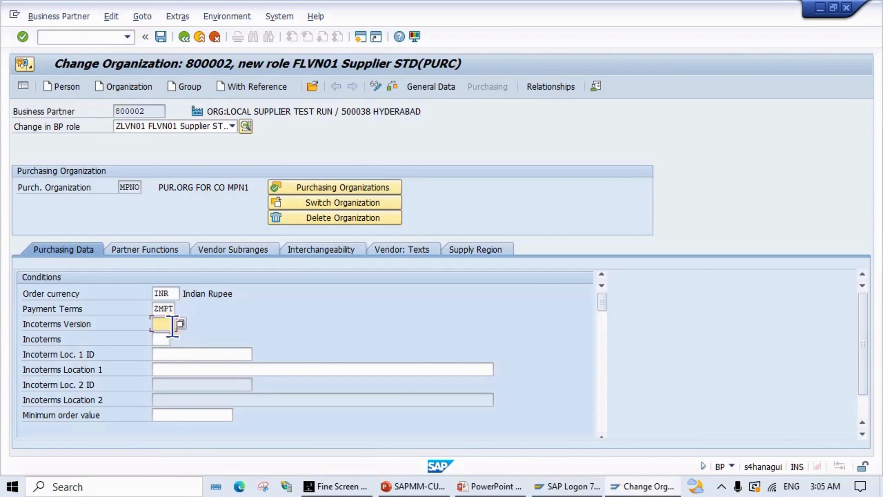
{"action": "left_click", "coordinate": [183, 323]}
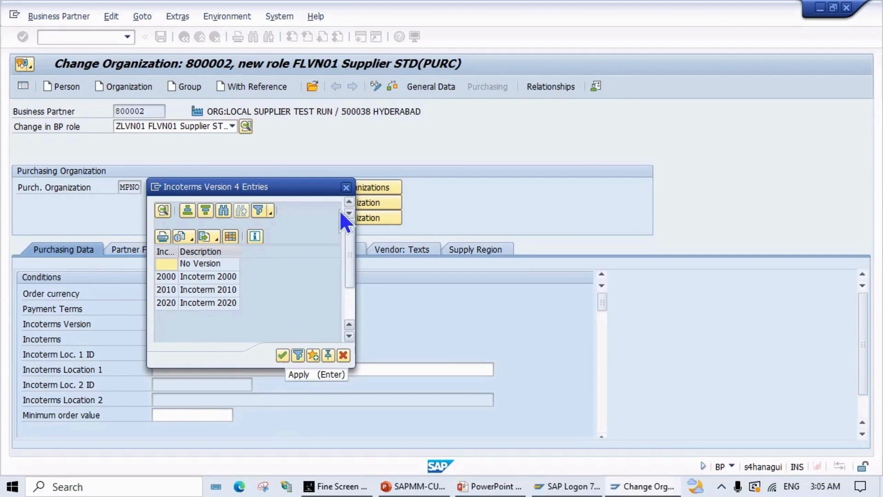
{"action": "left_click", "coordinate": [346, 188]}
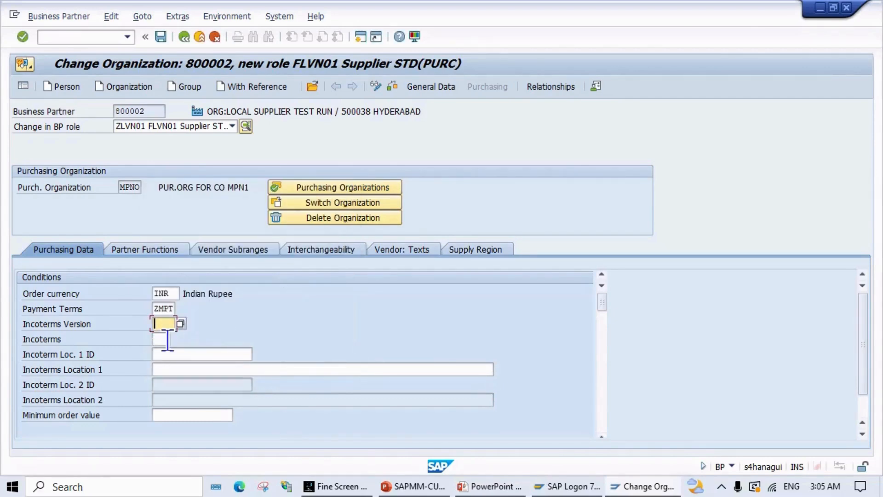
{"action": "left_click", "coordinate": [168, 339]}
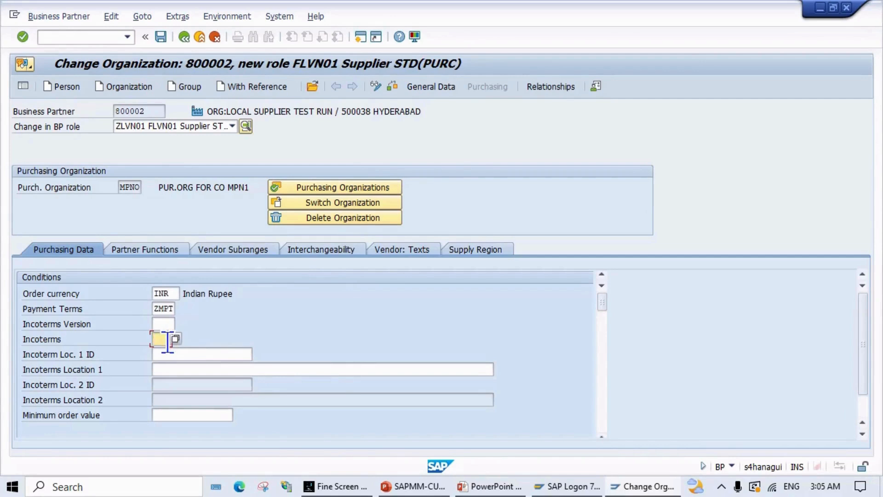
{"action": "left_click", "coordinate": [176, 339]}
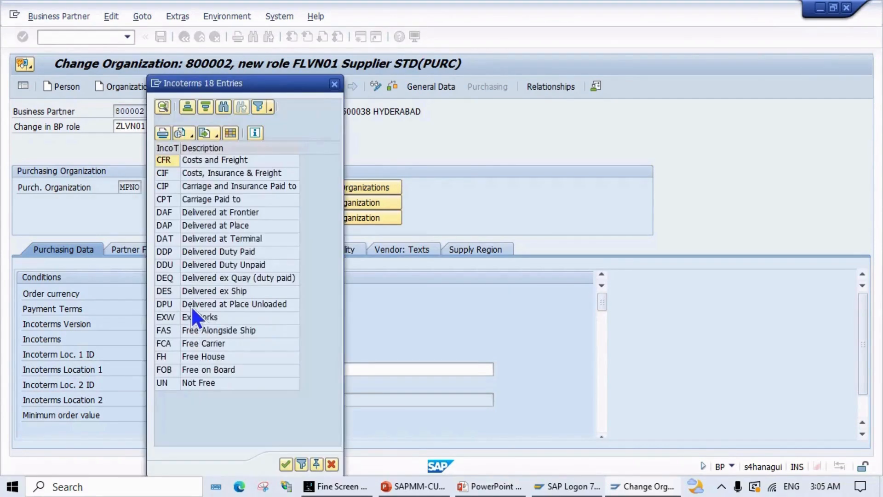
{"action": "left_click", "coordinate": [169, 175]}
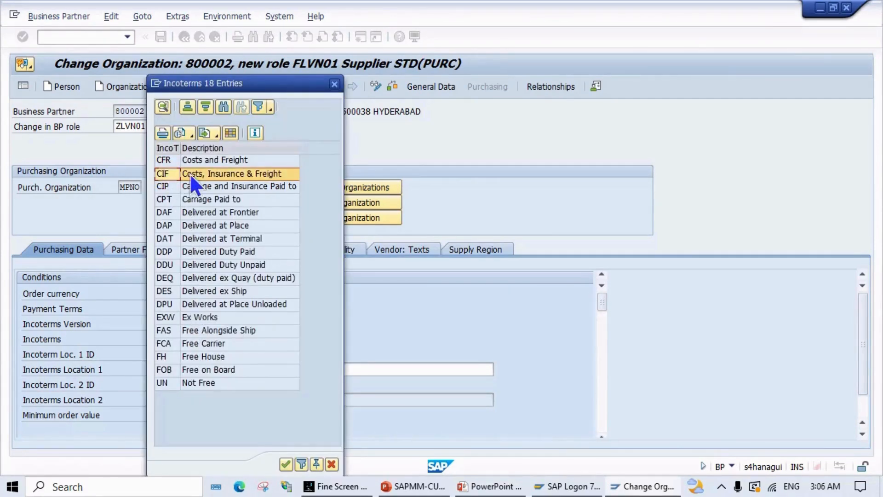
{"action": "left_click", "coordinate": [284, 463]}
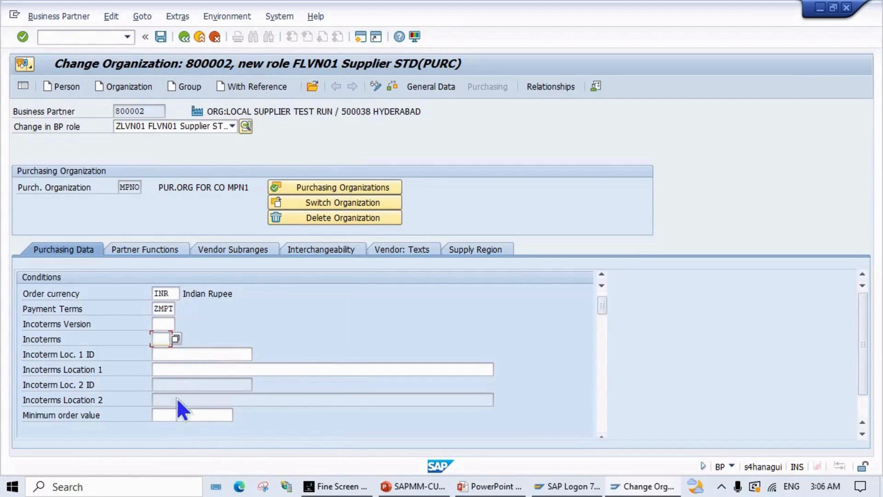
{"action": "scroll", "coordinate": [177, 397], "scroll_direction": "down", "scroll_amount": 2}
{"action": "scroll", "coordinate": [176, 402], "scroll_direction": "down", "scroll_amount": 3}
{"action": "scroll", "coordinate": [176, 404], "scroll_direction": "up", "scroll_amount": 3}
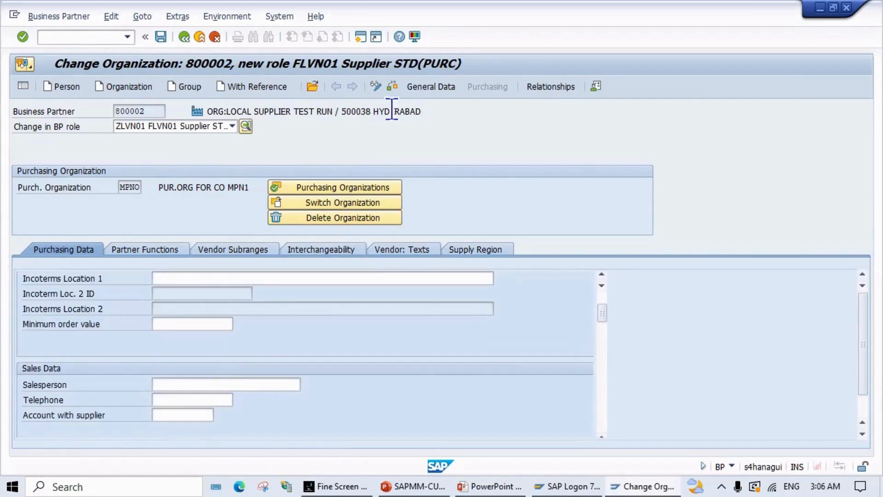
Step: Check the purchasing data, then enter DELIVER AT MP01 as Incoterms Location 1
{"action": "left_click", "coordinate": [391, 86]}
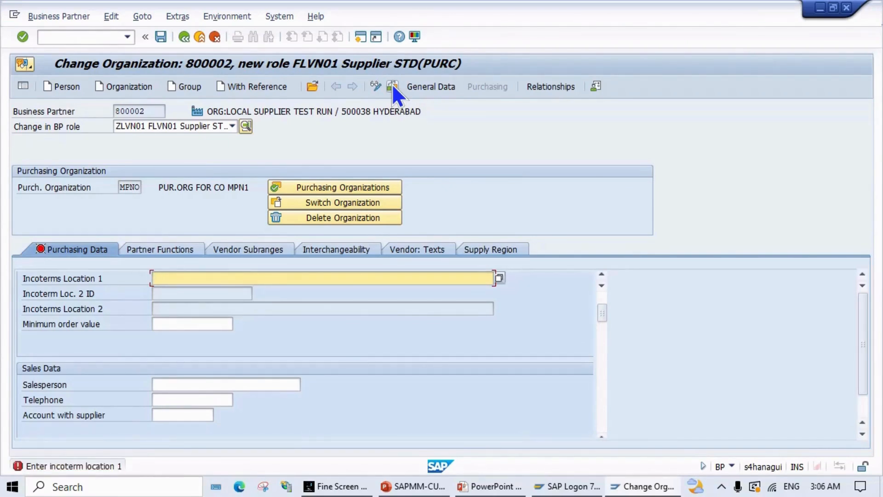
{"action": "scroll", "coordinate": [279, 404], "scroll_direction": "up", "scroll_amount": 2}
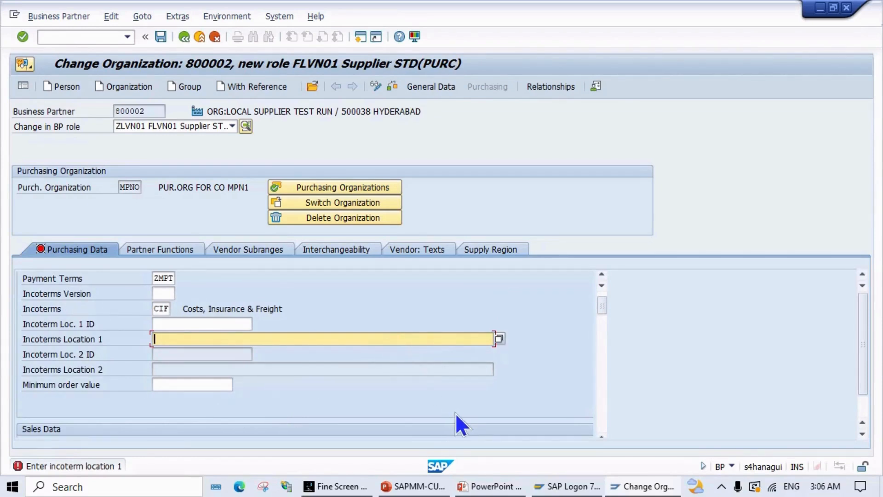
{"action": "type", "text": "MP01"}
{"action": "key", "text": "BackSpace"}
{"action": "key", "text": "BackSpace"}
{"action": "key", "text": "BackSpace"}
{"action": "key", "text": "BackSpace"}
{"action": "key", "text": "BackSpace"}
{"action": "left_click", "coordinate": [498, 337]}
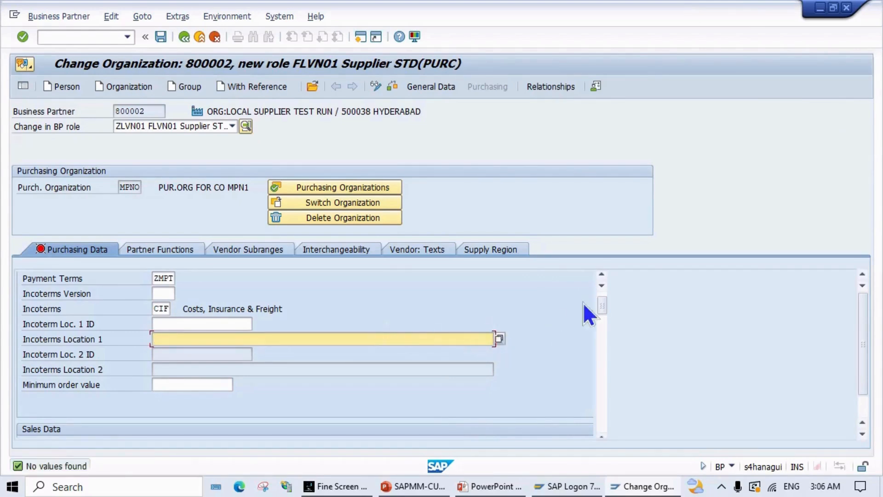
{"action": "type", "text": "DELIVER AT MP"}
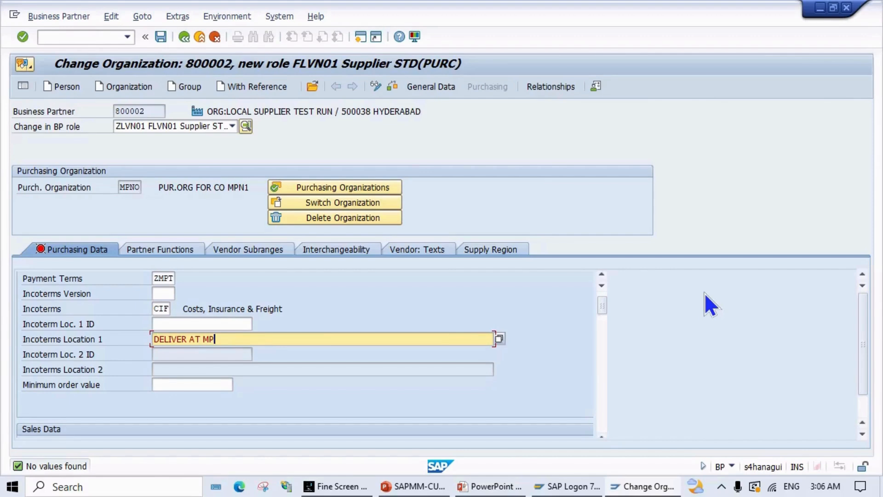
{"action": "type", "text": "01"}
{"action": "key", "text": "Return"}
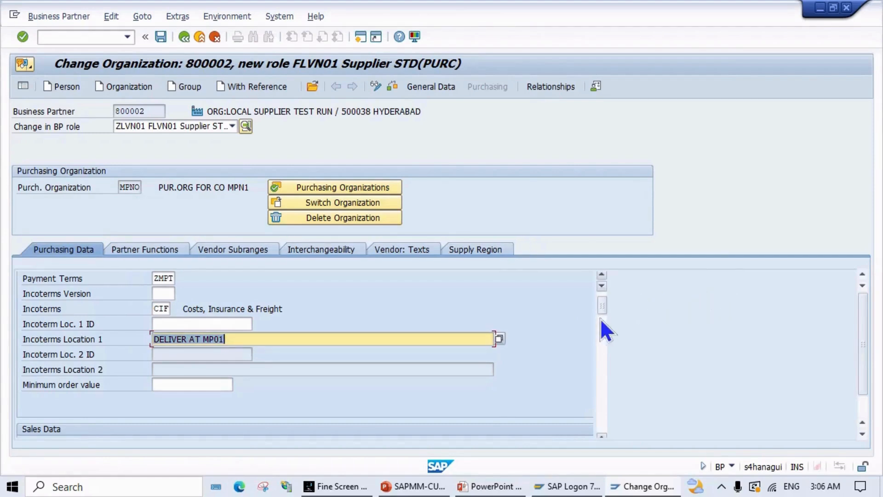
Step: Re-check the partner for errors and tick GR-Based Invoice Verification
{"action": "scroll", "coordinate": [532, 346], "scroll_direction": "down", "scroll_amount": 5}
{"action": "scroll", "coordinate": [522, 349], "scroll_direction": "up", "scroll_amount": 2}
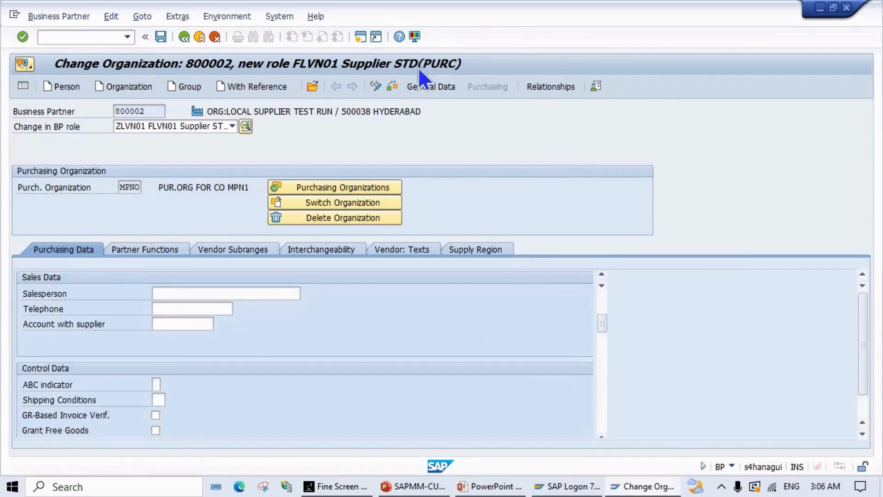
{"action": "left_click", "coordinate": [391, 84]}
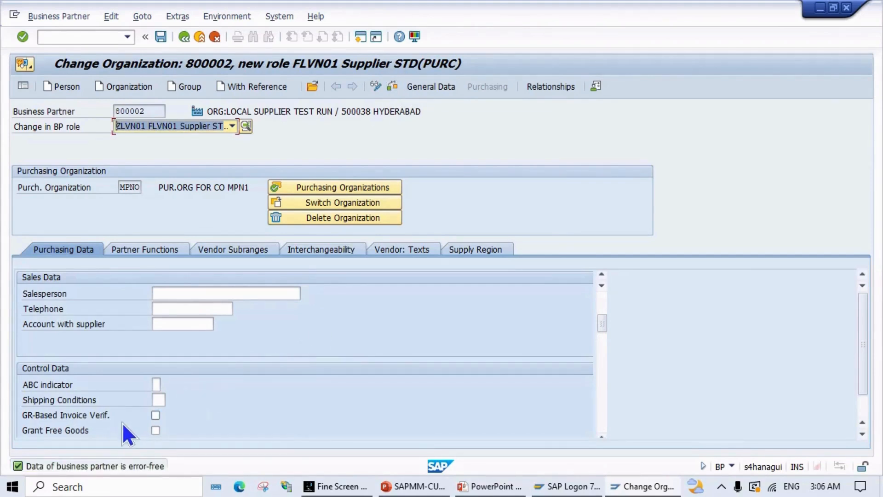
{"action": "left_click", "coordinate": [157, 414]}
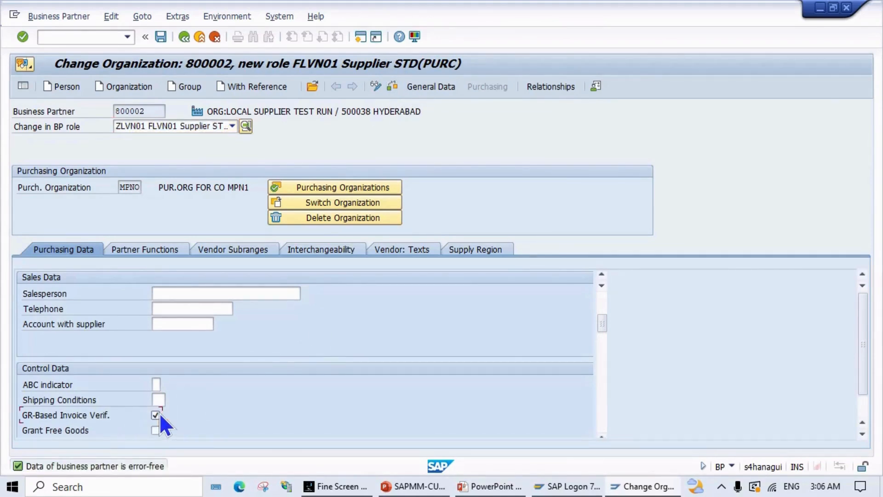
{"action": "scroll", "coordinate": [206, 404], "scroll_direction": "down", "scroll_amount": 3}
{"action": "scroll", "coordinate": [206, 403], "scroll_direction": "down", "scroll_amount": 5}
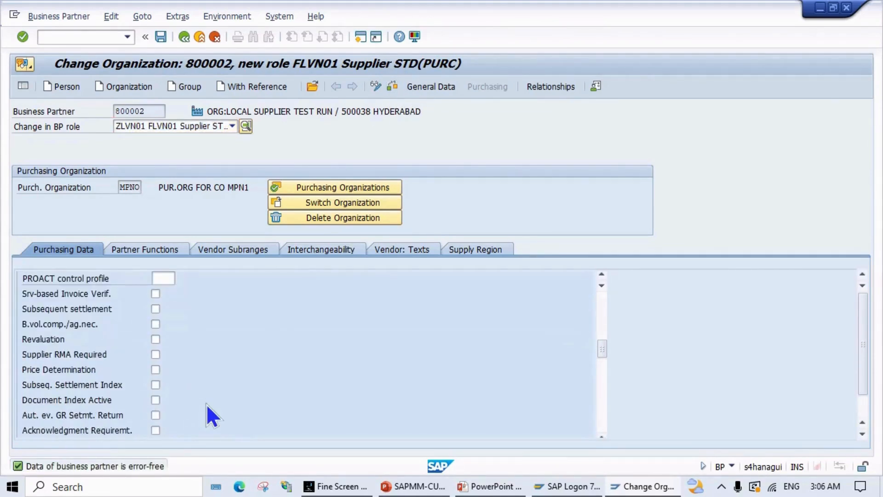
{"action": "scroll", "coordinate": [206, 400], "scroll_direction": "up", "scroll_amount": 8}
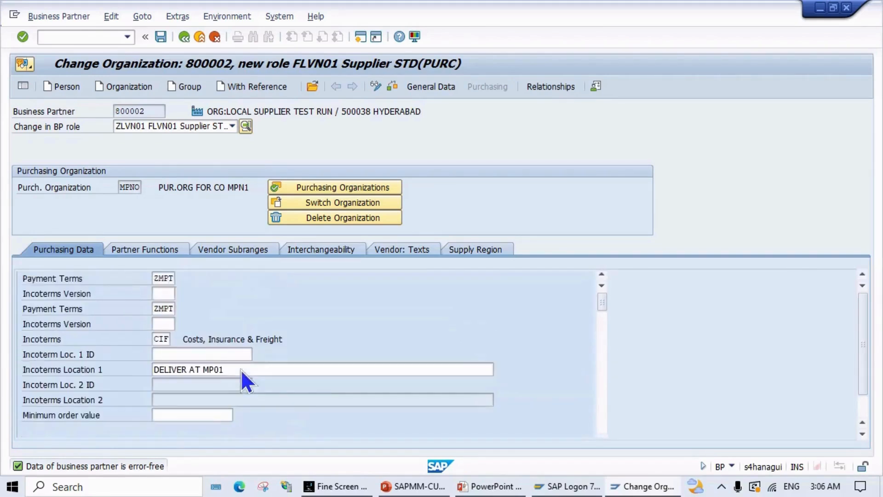
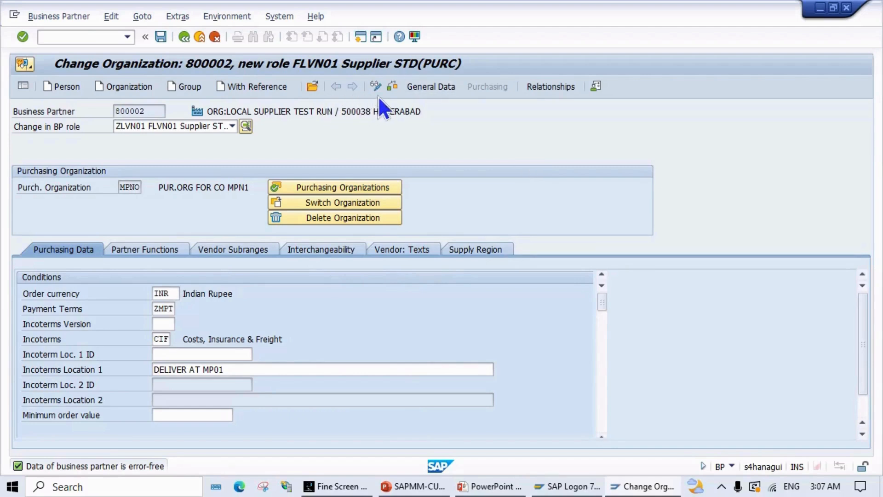
Step: Check and save the FLVN01 role for MPNO, then review its partner functions and save again
{"action": "left_click", "coordinate": [389, 87]}
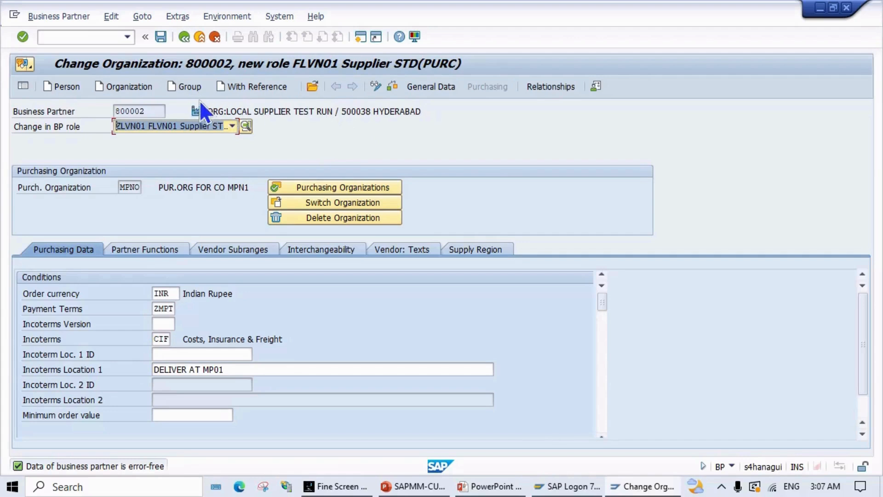
{"action": "left_click", "coordinate": [161, 37]}
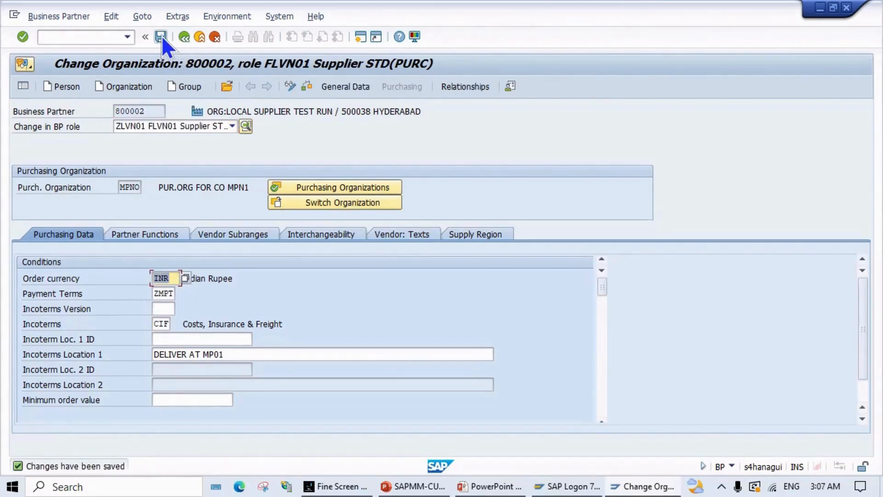
{"action": "left_click", "coordinate": [143, 234]}
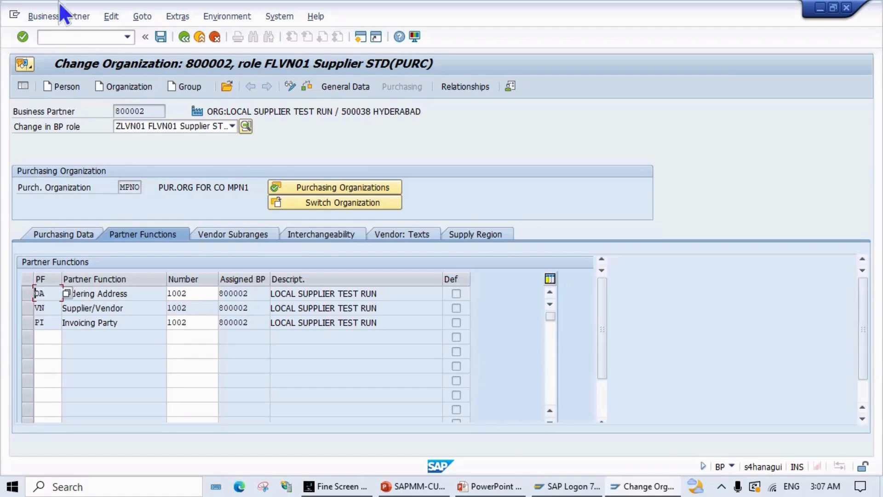
{"action": "key", "text": "Return"}
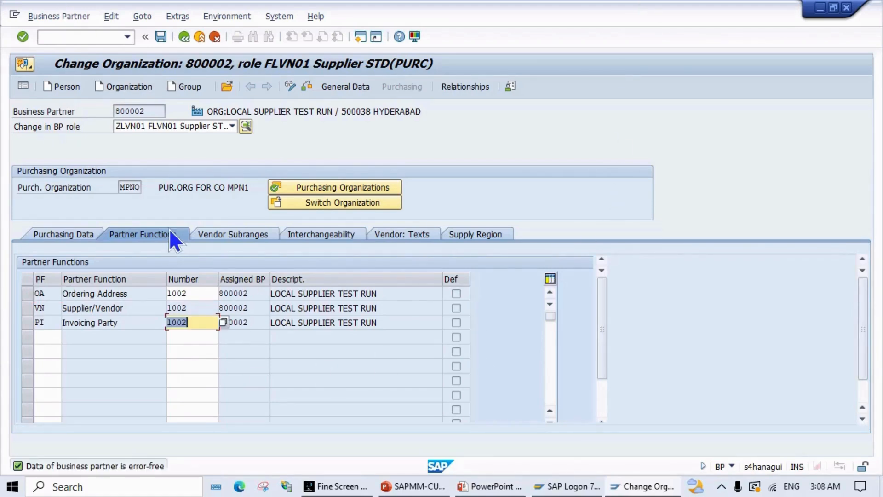
{"action": "left_click", "coordinate": [162, 42]}
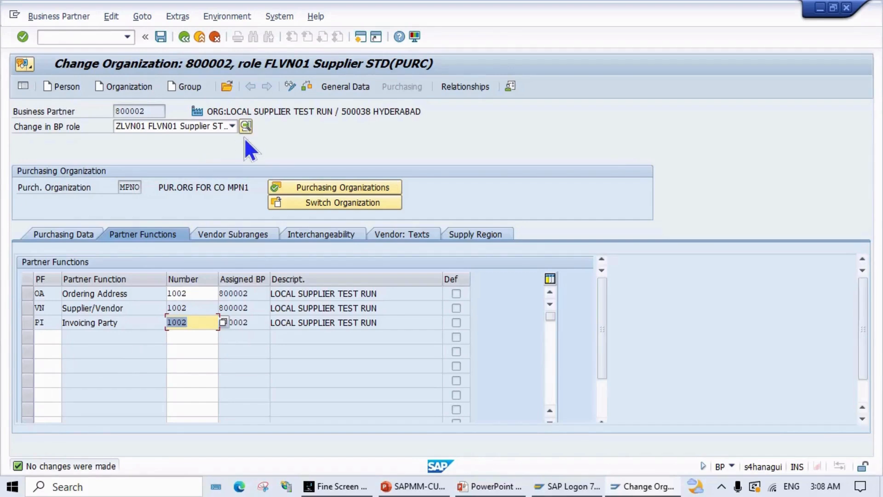
{"action": "left_click", "coordinate": [185, 37]}
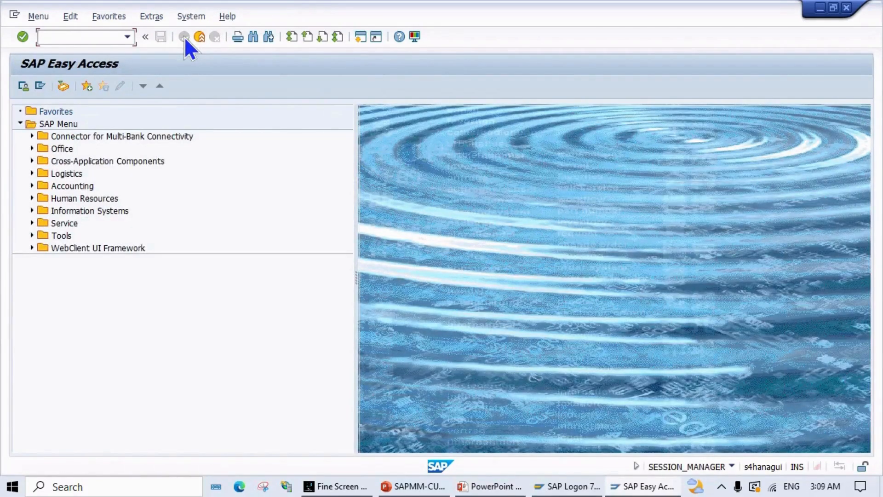
{"action": "type", "text": "BP"}
{"action": "key", "text": "Return"}
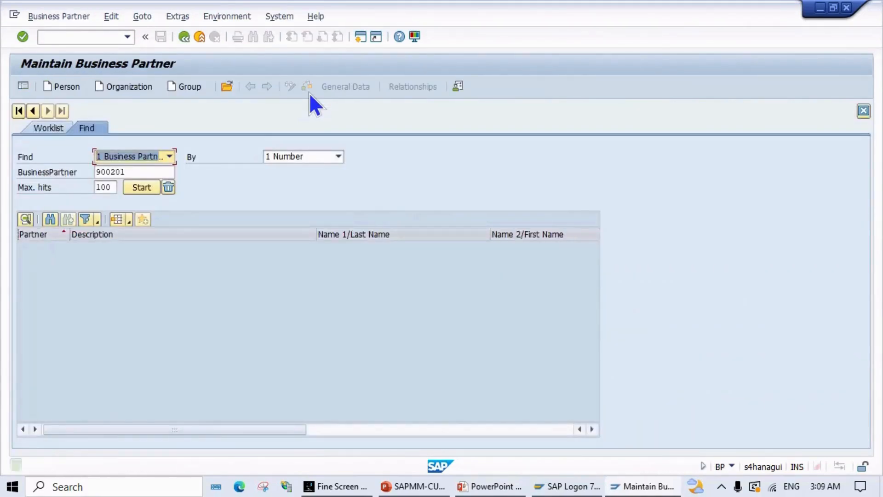
{"action": "left_click", "coordinate": [141, 174]}
{"action": "left_click_drag", "start_coordinate": [141, 174], "coordinate": [3, 146]}
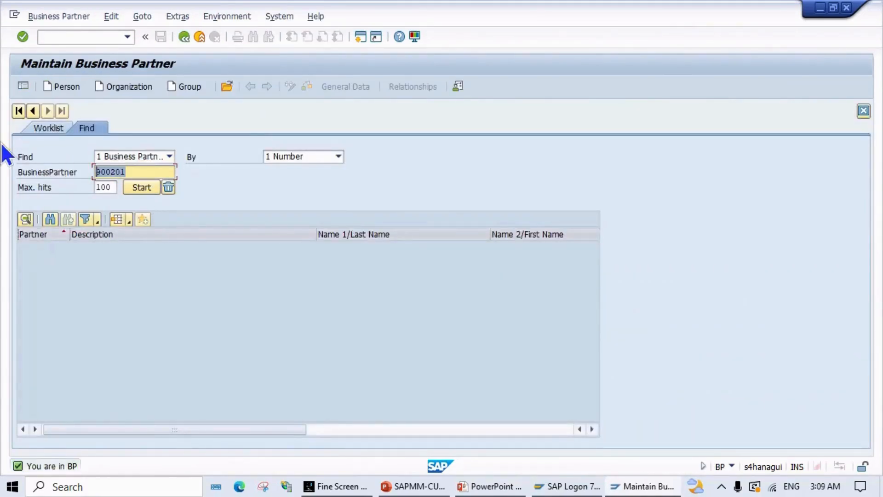
{"action": "left_click", "coordinate": [322, 155]}
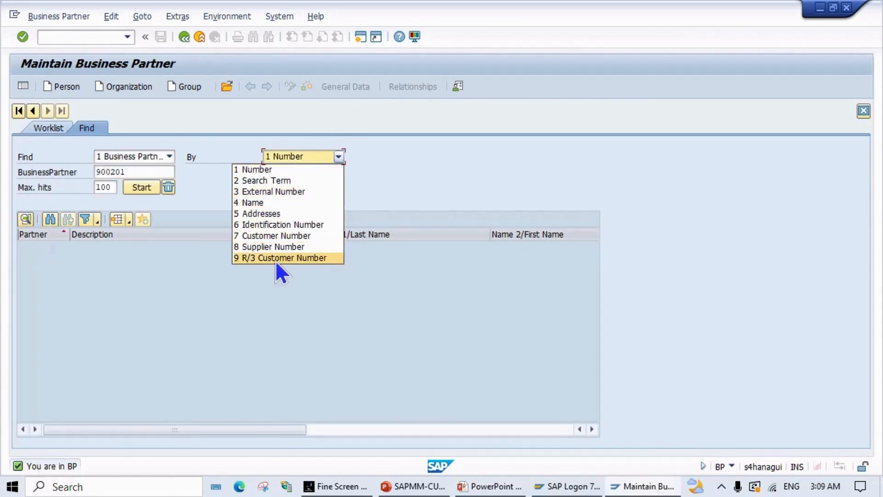
{"action": "left_click", "coordinate": [276, 246]}
{"action": "left_click", "coordinate": [130, 171]}
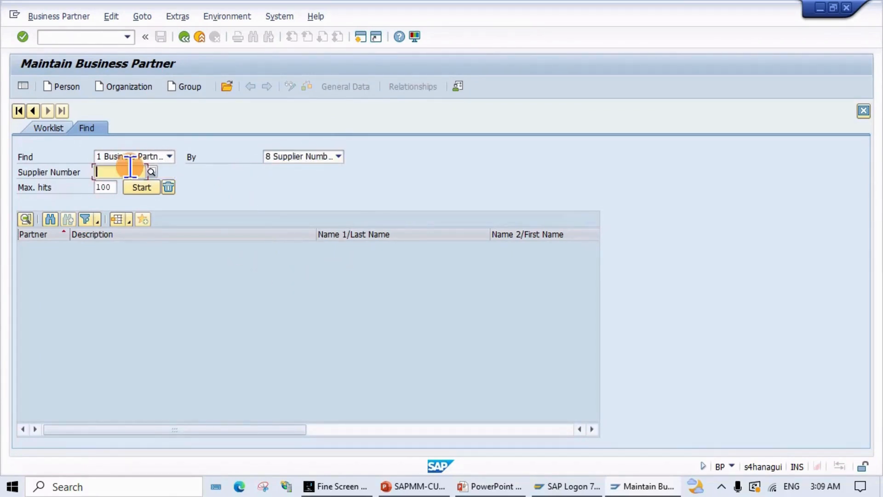
{"action": "type", "text": "1002"}
{"action": "key", "text": "Return"}
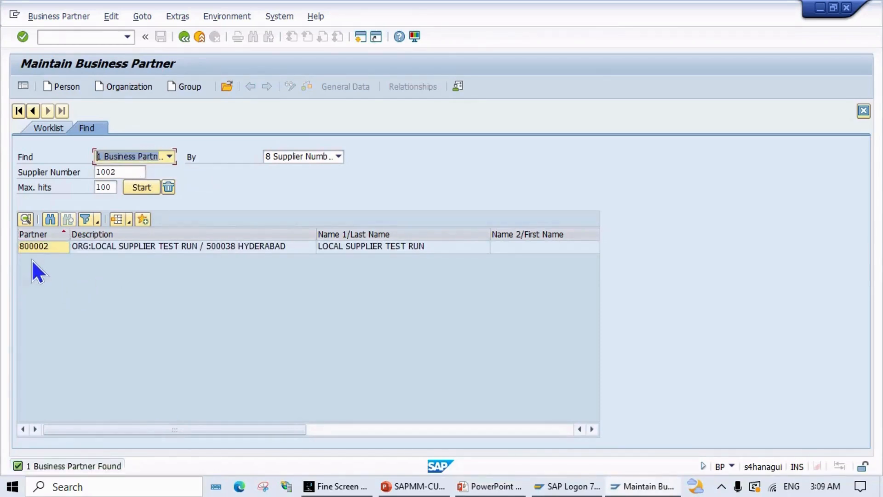
{"action": "double_click", "coordinate": [56, 246]}
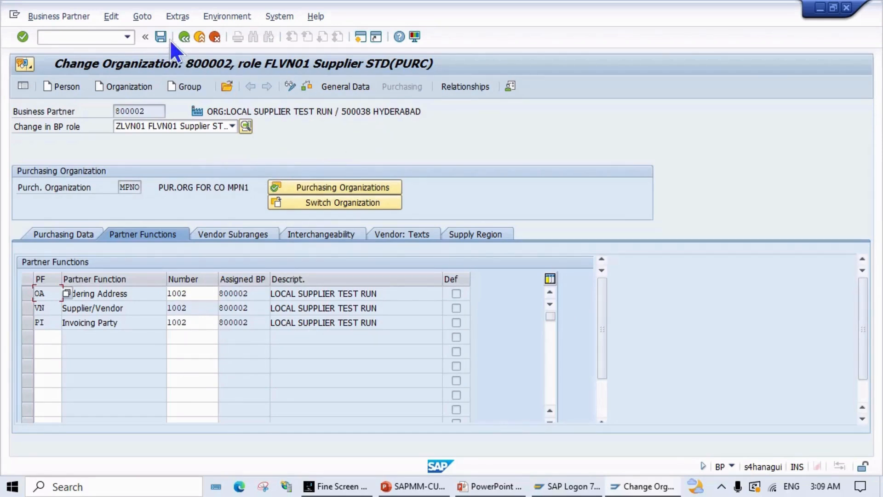
Step: Create a new Organization partner with grouping ZBPF Foreign Supplier BP MPN1
{"action": "left_click", "coordinate": [122, 88]}
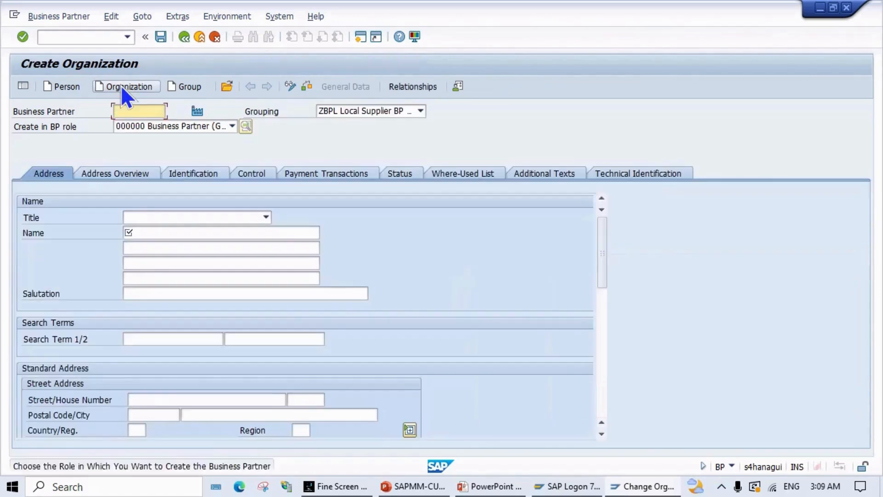
{"action": "left_click", "coordinate": [420, 111]}
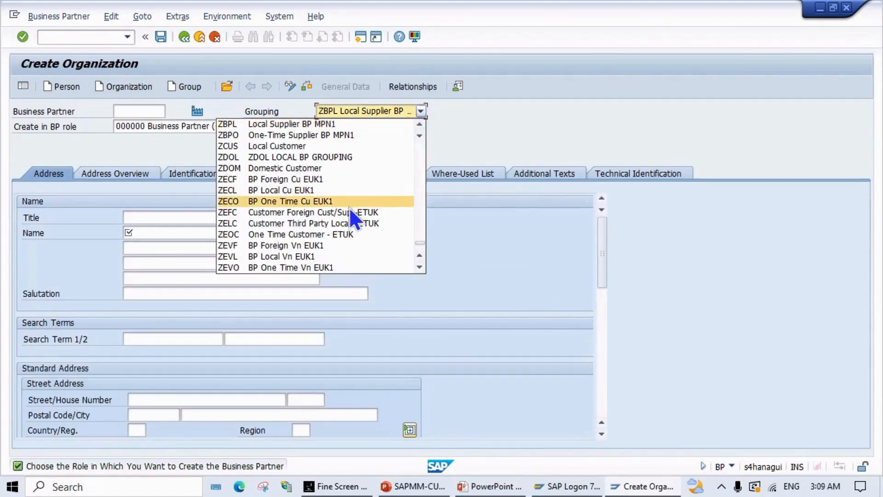
{"action": "scroll", "coordinate": [337, 236], "scroll_direction": "down", "scroll_amount": 1}
{"action": "scroll", "coordinate": [336, 236], "scroll_direction": "down", "scroll_amount": 2}
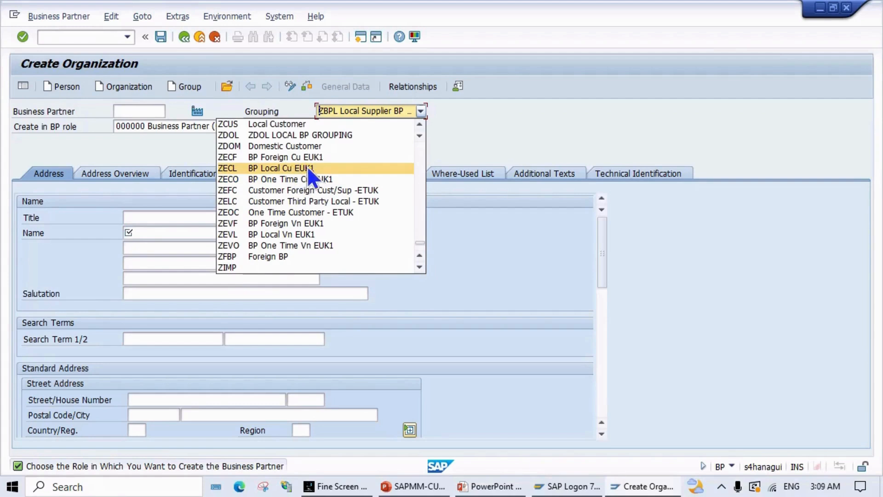
{"action": "scroll", "coordinate": [315, 211], "scroll_direction": "down", "scroll_amount": 5}
{"action": "scroll", "coordinate": [314, 212], "scroll_direction": "down", "scroll_amount": 4}
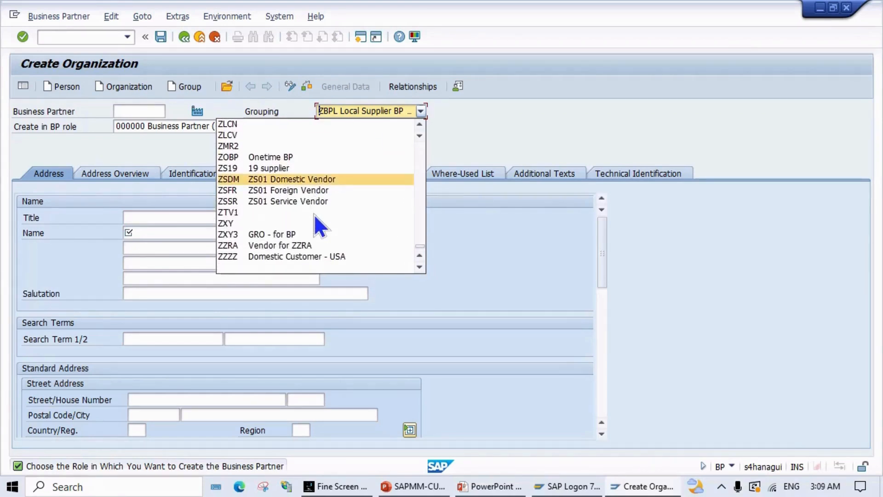
{"action": "scroll", "coordinate": [313, 214], "scroll_direction": "up", "scroll_amount": 3}
{"action": "scroll", "coordinate": [314, 220], "scroll_direction": "up", "scroll_amount": 4}
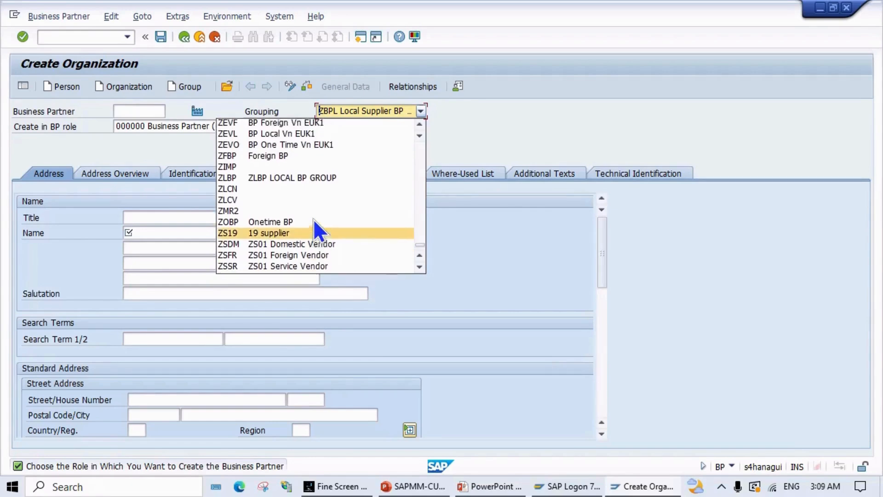
{"action": "scroll", "coordinate": [313, 220], "scroll_direction": "up", "scroll_amount": 8}
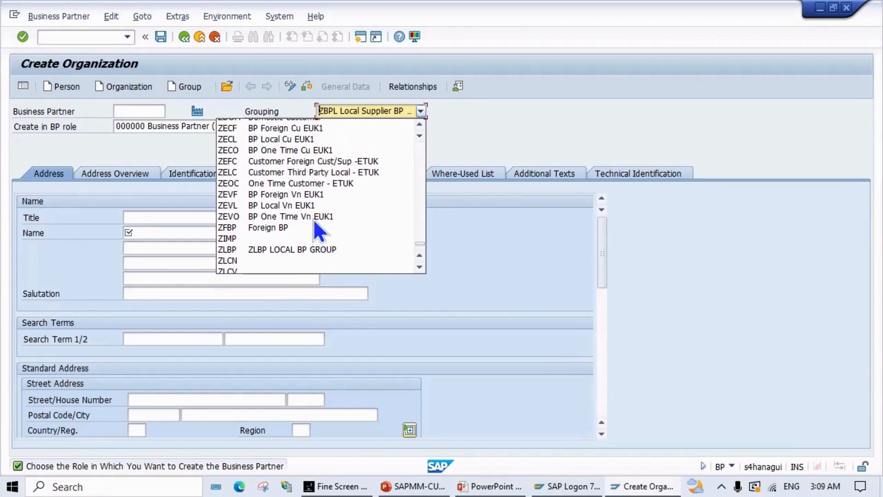
{"action": "scroll", "coordinate": [314, 219], "scroll_direction": "up", "scroll_amount": 1}
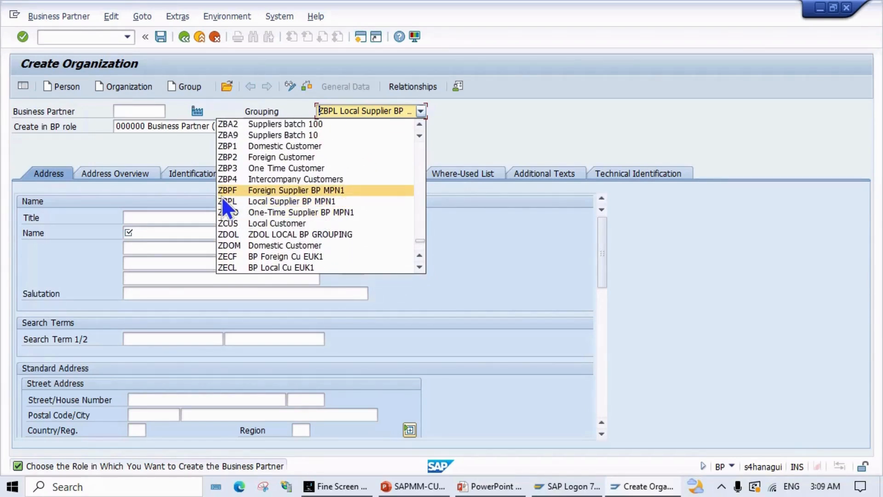
{"action": "left_click", "coordinate": [290, 192]}
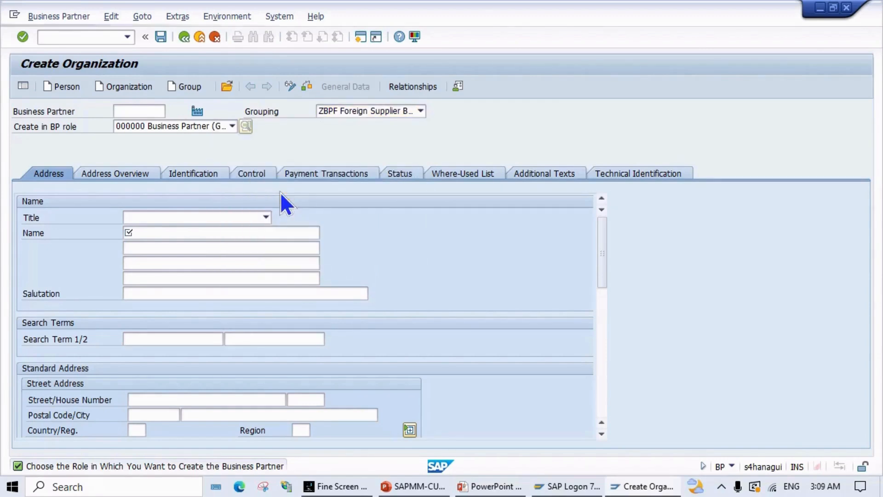
Step: Set title 0003 Company, name FOREIGN SUPPLIER TEST RUN and search term FSTR
{"action": "left_click", "coordinate": [265, 218]}
{"action": "left_click", "coordinate": [184, 230]}
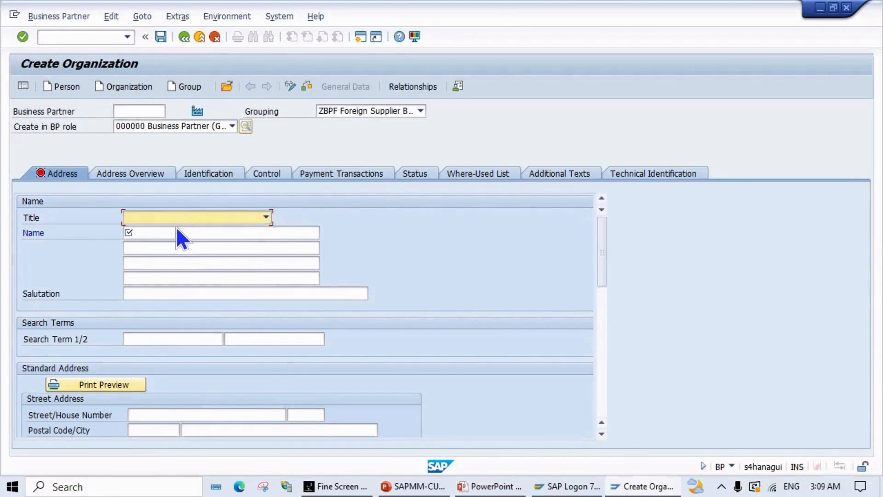
{"action": "left_click", "coordinate": [232, 218]}
{"action": "left_click", "coordinate": [197, 230]}
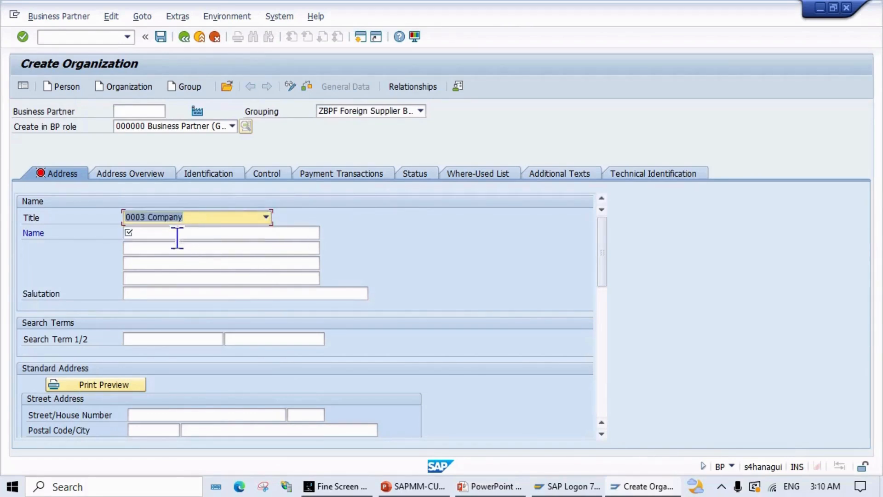
{"action": "left_click", "coordinate": [199, 233]}
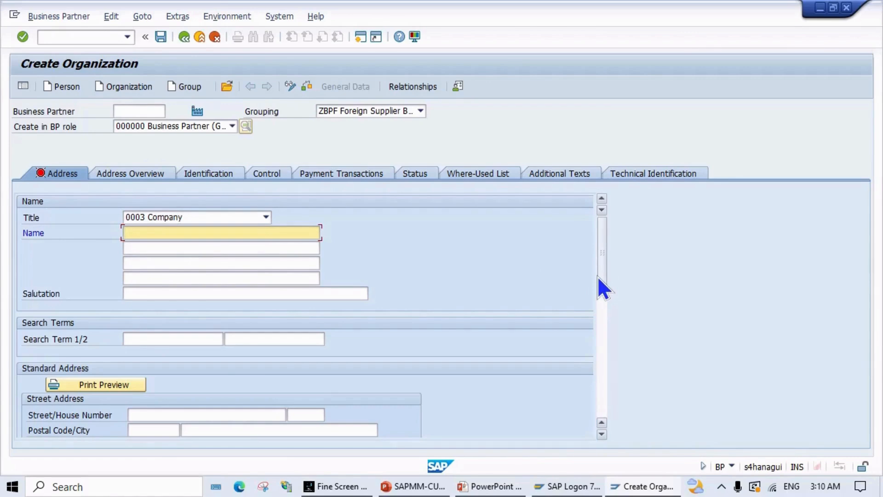
{"action": "type", "text": "FORE"}
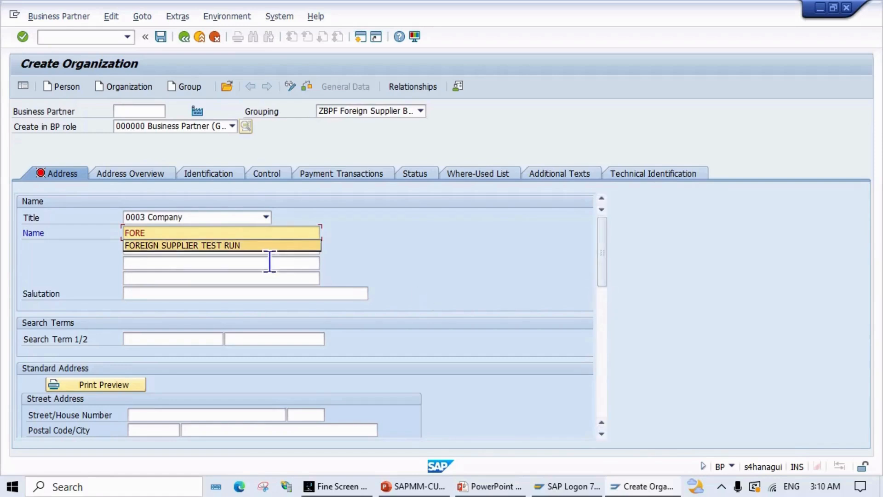
{"action": "left_click", "coordinate": [212, 244]}
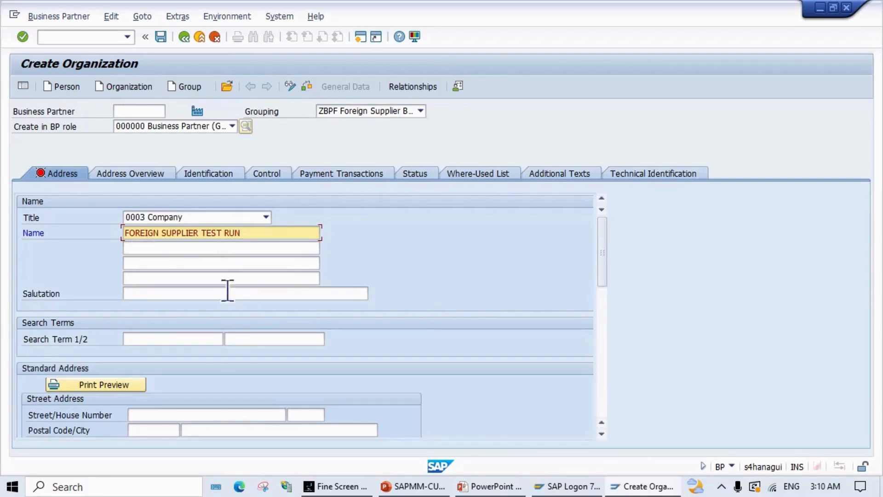
{"action": "scroll", "coordinate": [195, 369], "scroll_direction": "down", "scroll_amount": 1}
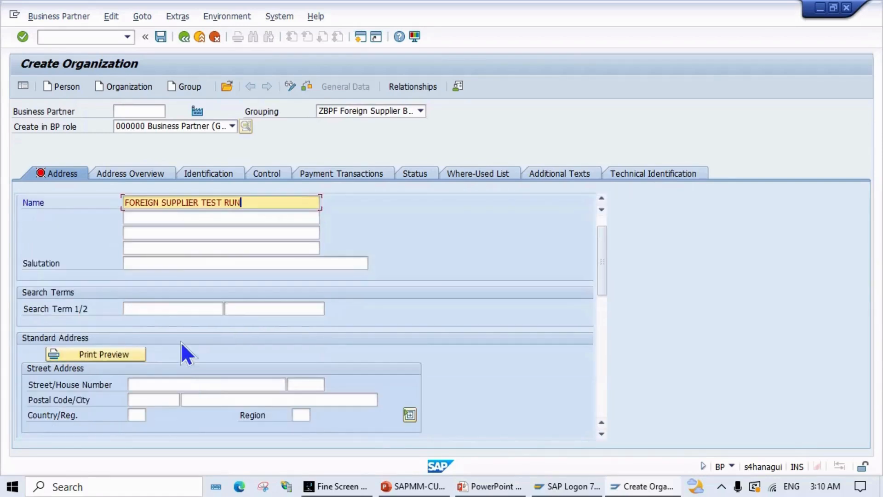
{"action": "left_click", "coordinate": [176, 309]}
{"action": "type", "text": "FS"}
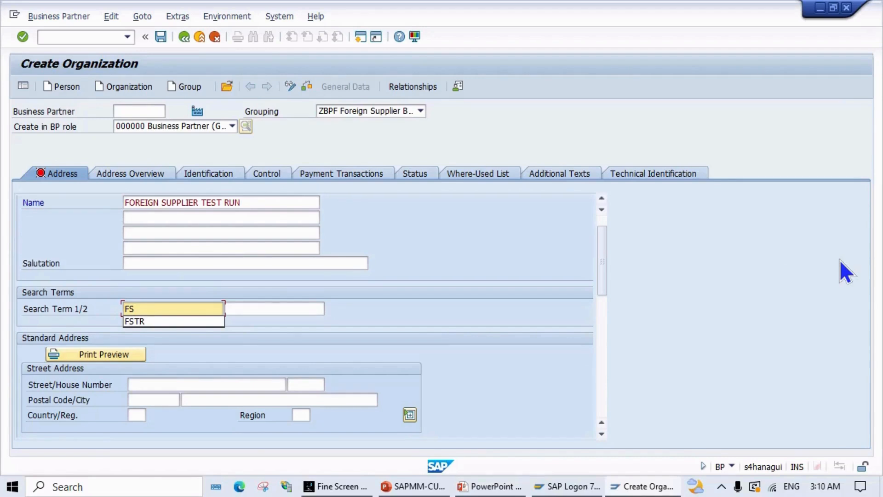
{"action": "type", "text": "TR"}
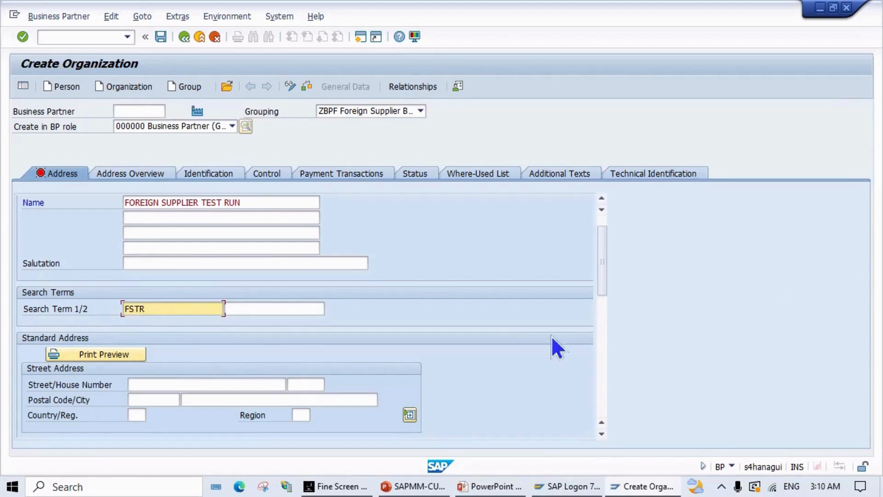
Step: Enter address SUGARLAND, postal code 17421, city HOUSTON, country US, region TX
{"action": "scroll", "coordinate": [551, 336], "scroll_direction": "down", "scroll_amount": 2}
{"action": "left_click", "coordinate": [246, 324]}
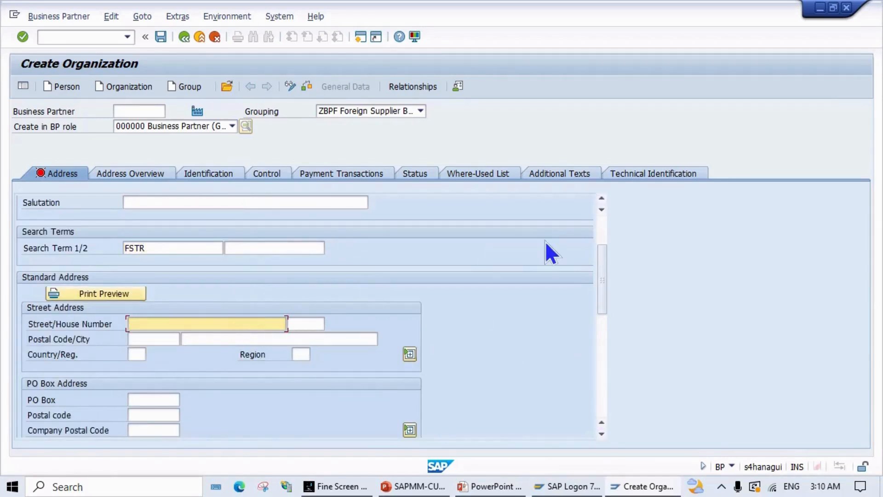
{"action": "type", "text": "SUGARLAND"}
{"action": "left_click", "coordinate": [176, 339]}
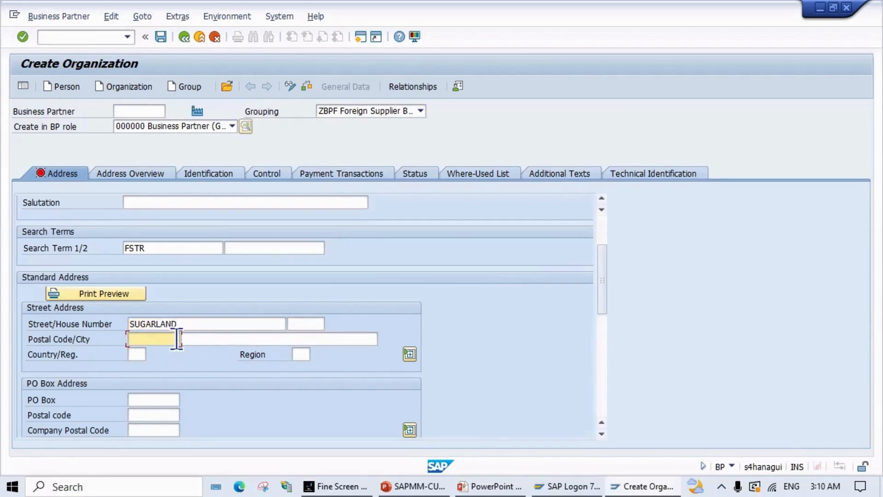
{"action": "type", "text": "17"}
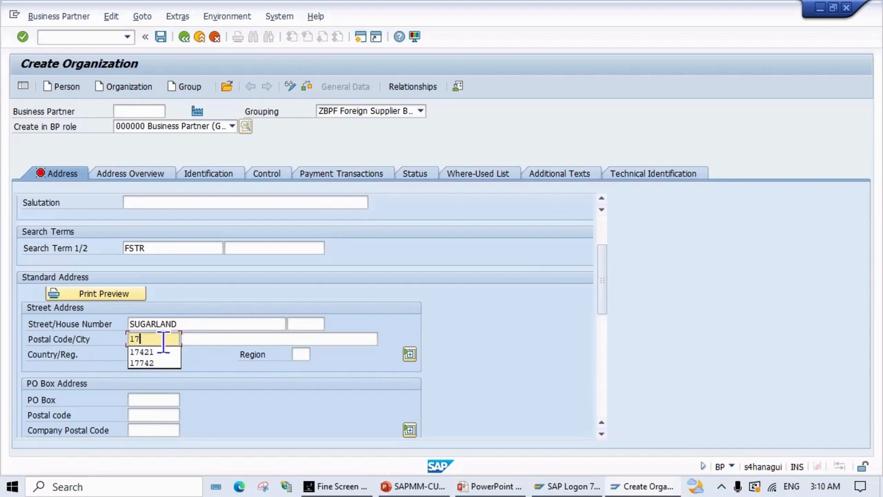
{"action": "left_click", "coordinate": [150, 354]}
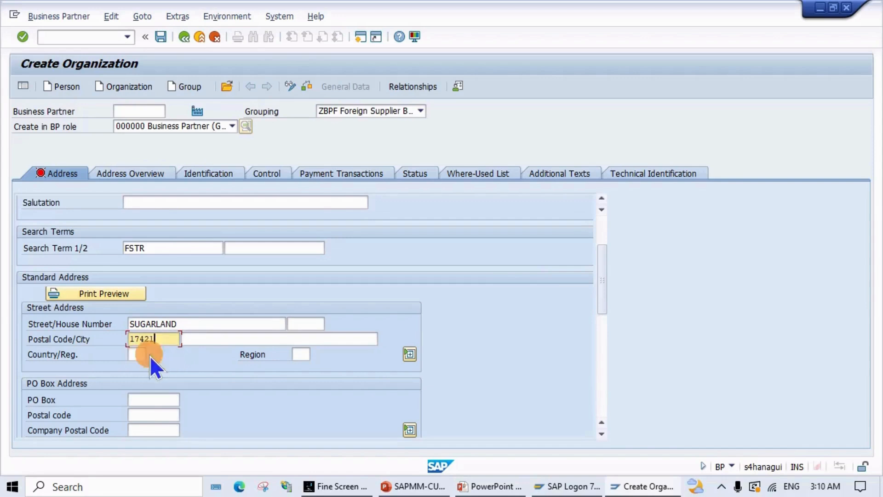
{"action": "left_click", "coordinate": [230, 338]}
{"action": "type", "text": "HOU"}
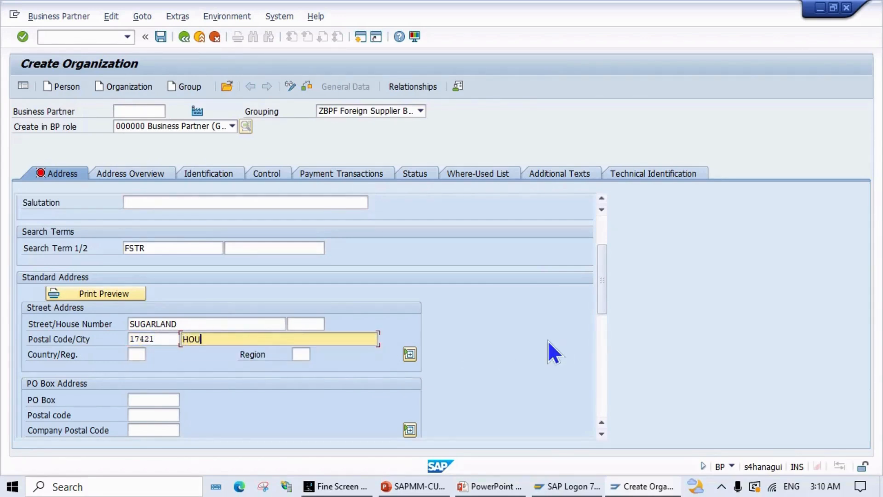
{"action": "type", "text": "STON"}
{"action": "left_click", "coordinate": [130, 353]}
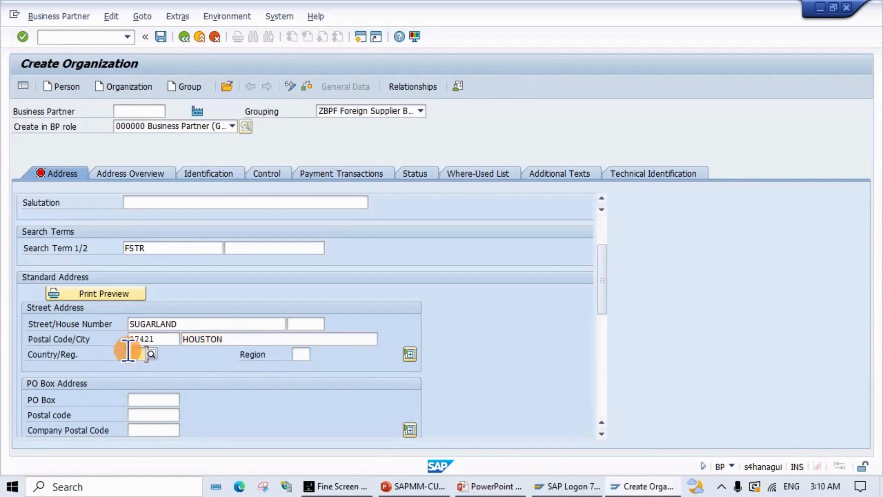
{"action": "type", "text": "US"}
{"action": "key", "text": "Tab"}
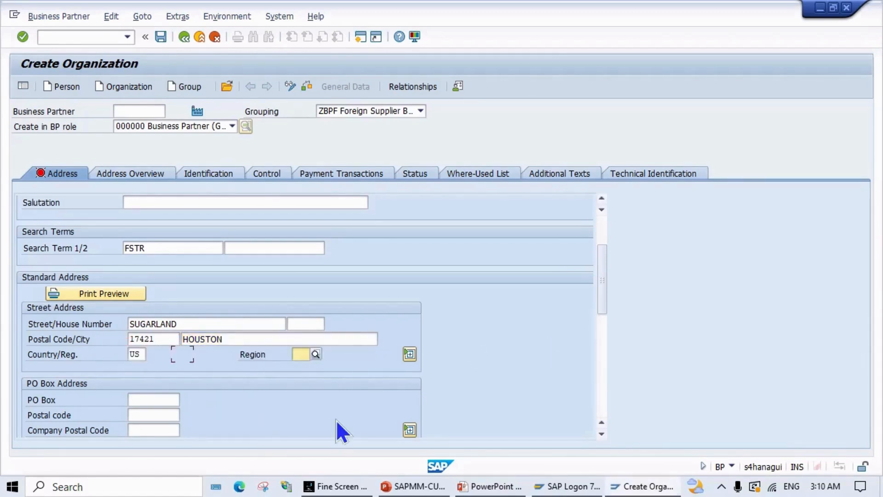
{"action": "type", "text": "T"}
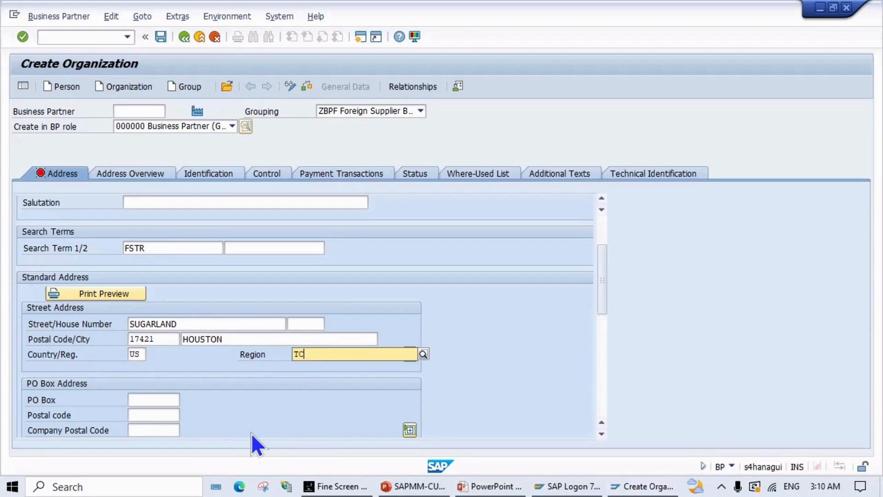
{"action": "type", "text": "X"}
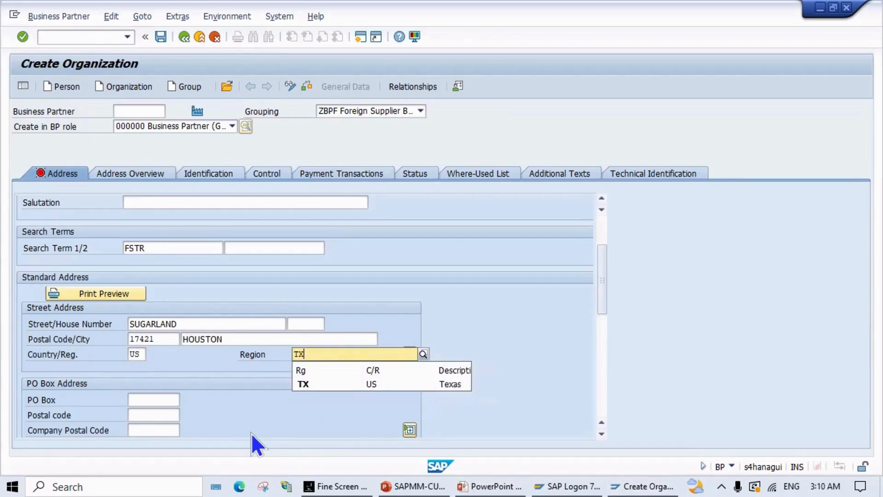
{"action": "key", "text": "Return"}
Step: Set the communication language to EN English
{"action": "scroll", "coordinate": [315, 350], "scroll_direction": "down", "scroll_amount": 5}
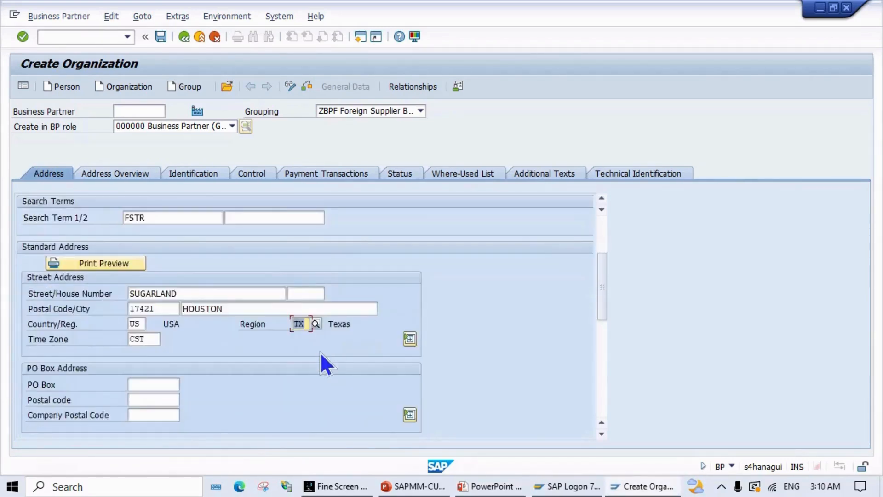
{"action": "scroll", "coordinate": [243, 356], "scroll_direction": "down", "scroll_amount": 3}
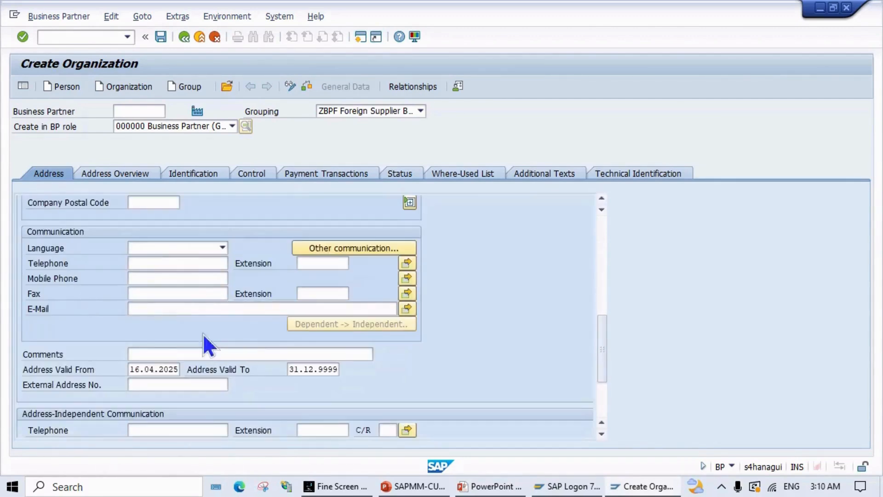
{"action": "left_click", "coordinate": [189, 244]}
{"action": "key", "text": "e"}
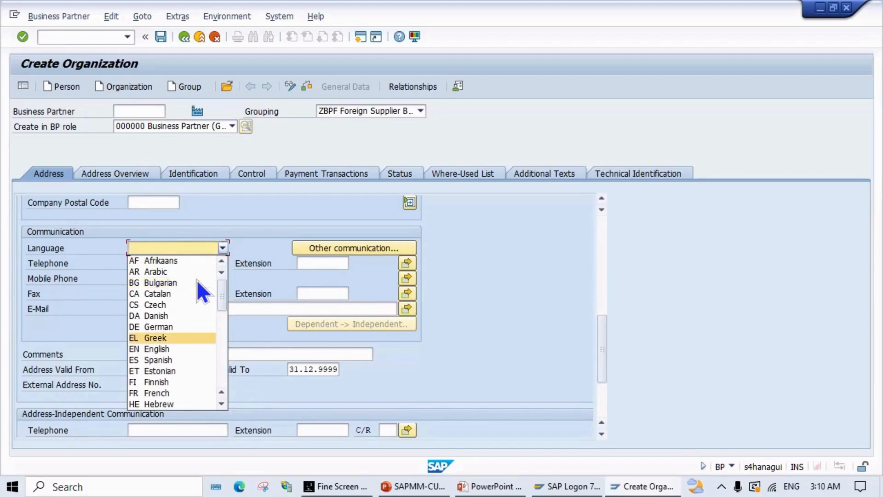
{"action": "key", "text": "n"}
{"action": "key", "text": "Return"}
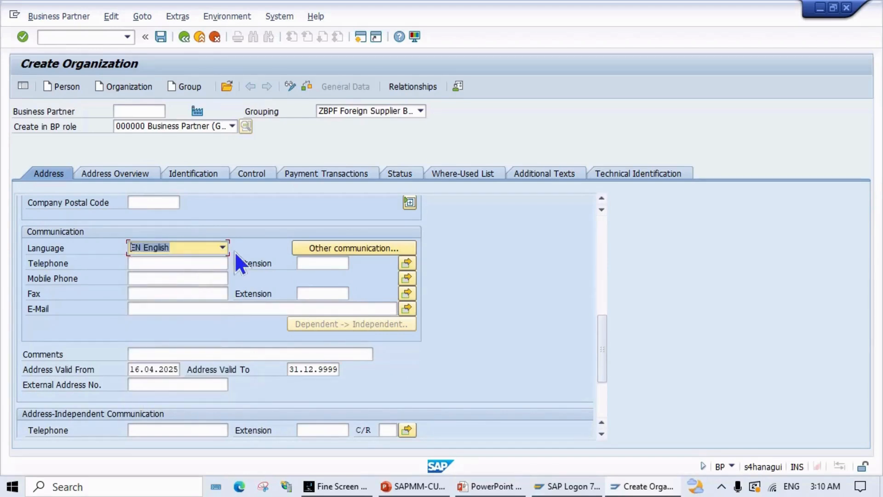
Step: Keep English as the language and enter the supplier's telephone and mobile numbers
{"action": "left_click", "coordinate": [222, 249]}
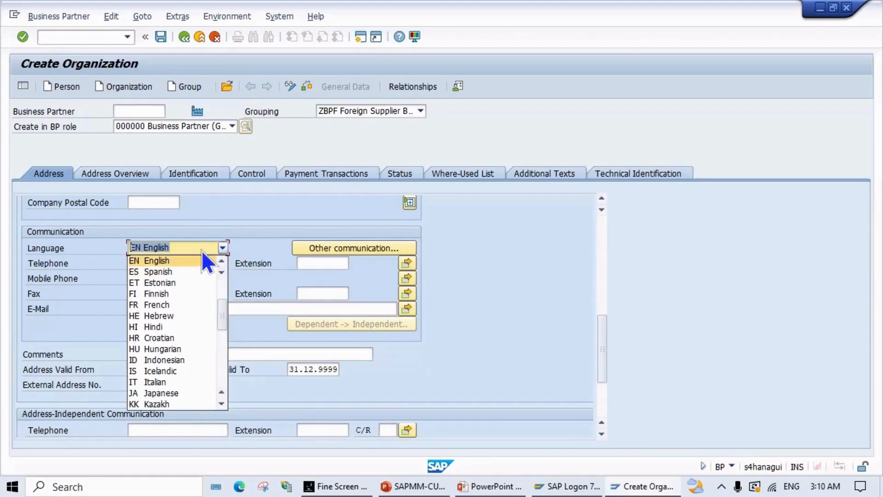
{"action": "left_click", "coordinate": [201, 249]}
{"action": "left_click", "coordinate": [175, 261]}
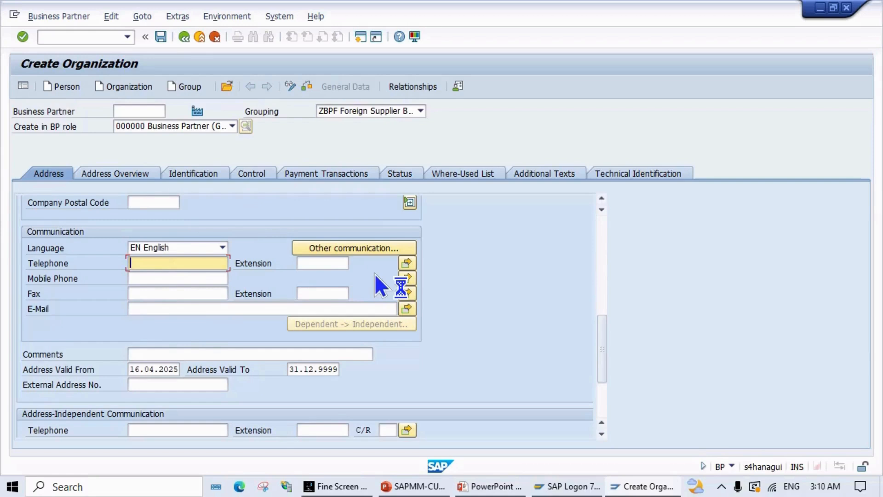
{"action": "type", "text": "0011"}
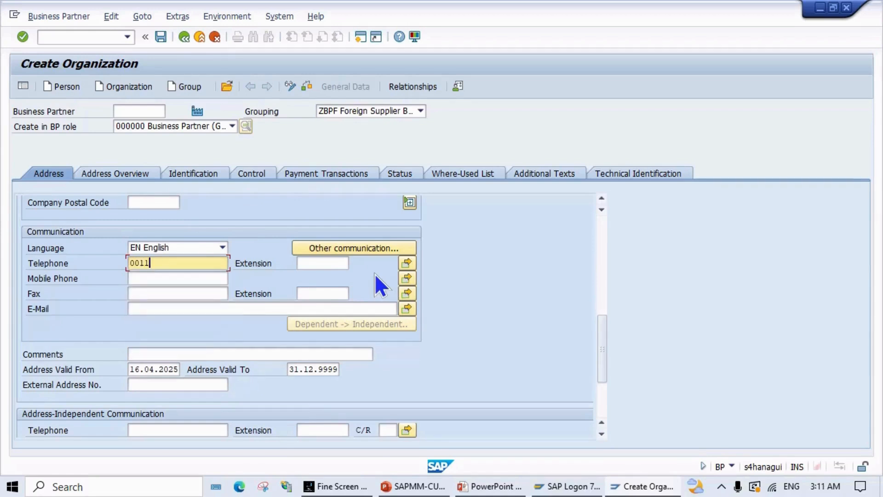
{"action": "type", "text": "-23689"}
{"action": "left_click", "coordinate": [131, 278]}
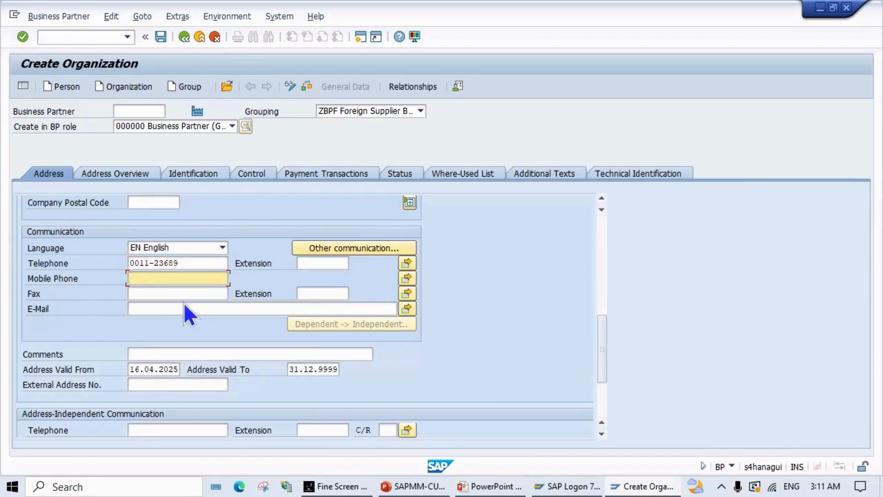
{"action": "type", "text": "+11823465"}
Step: Enter the supplier's sales e-mail address, correcting a typo before confirming it
{"action": "left_click", "coordinate": [161, 295]}
{"action": "left_click", "coordinate": [157, 308]}
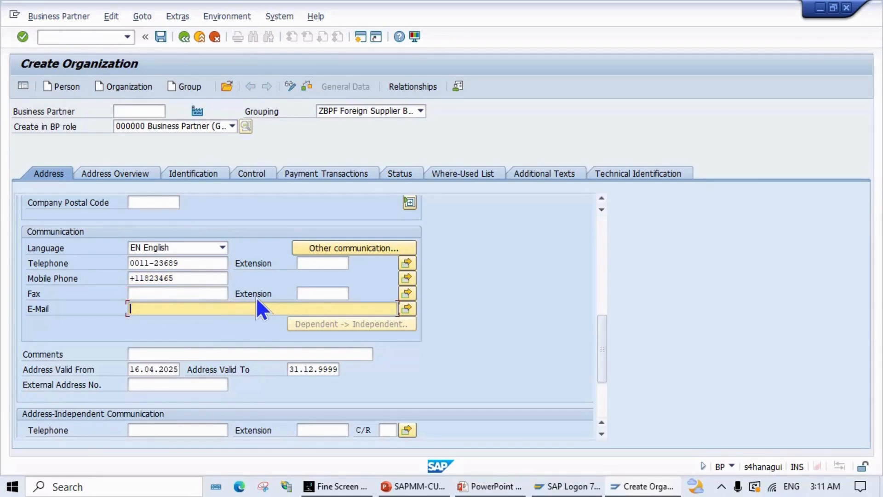
{"action": "type", "text": "FVTR"}
{"action": "key", "text": "Return"}
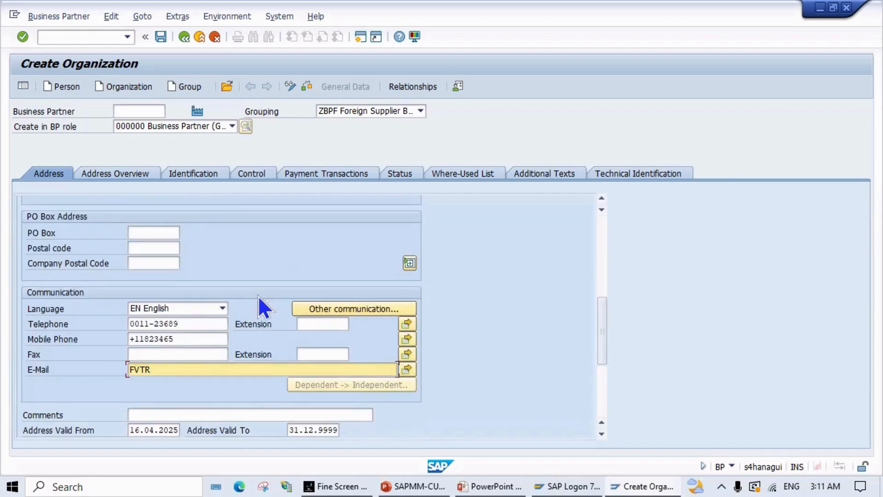
{"action": "scroll", "coordinate": [258, 295], "scroll_direction": "up", "scroll_amount": 3}
{"action": "scroll", "coordinate": [261, 296], "scroll_direction": "down", "scroll_amount": 1}
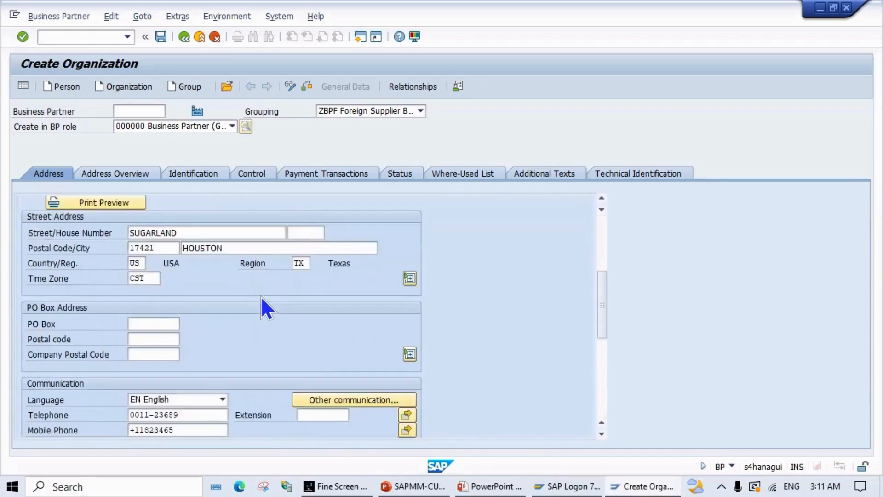
{"action": "scroll", "coordinate": [261, 297], "scroll_direction": "up", "scroll_amount": 5}
{"action": "scroll", "coordinate": [260, 309], "scroll_direction": "down", "scroll_amount": 6}
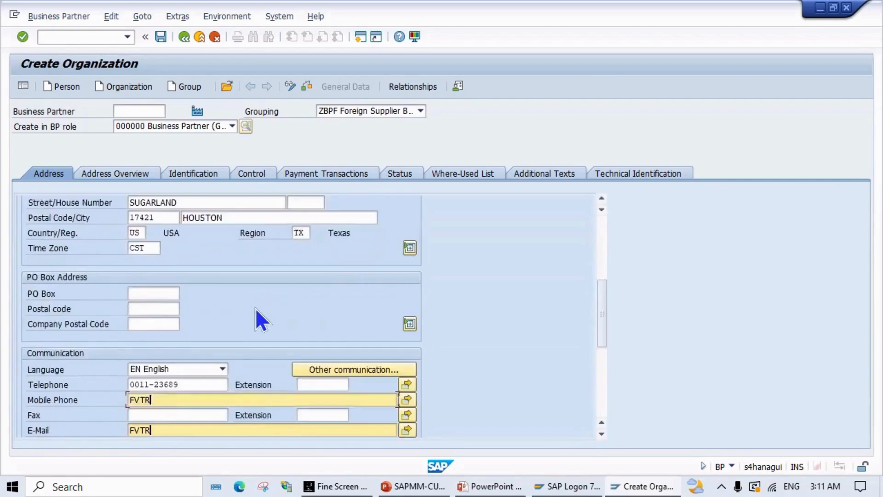
{"action": "key", "text": "BackSpace"}
{"action": "key", "text": "BackSpace"}
{"action": "key", "text": "BackSpace"}
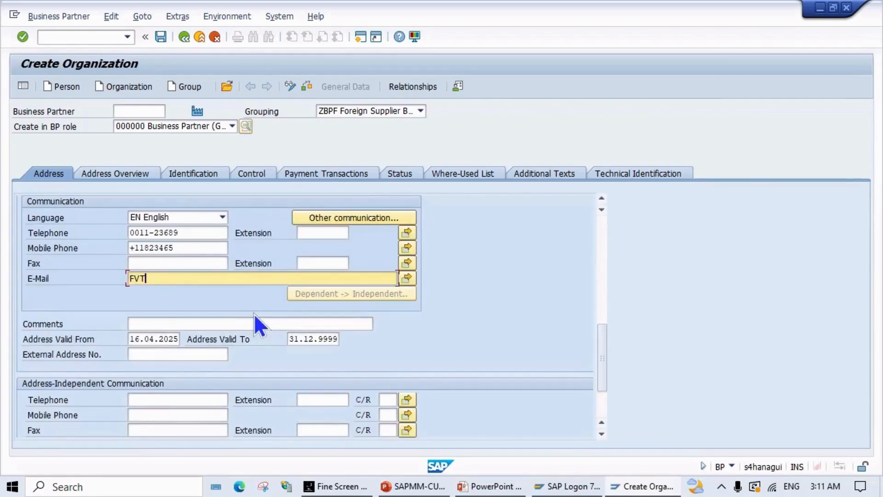
{"action": "key", "text": "Left"}
{"action": "key", "text": "Left"}
{"action": "key", "text": "Left"}
{"action": "key", "text": "End"}
{"action": "key", "text": "Return"}
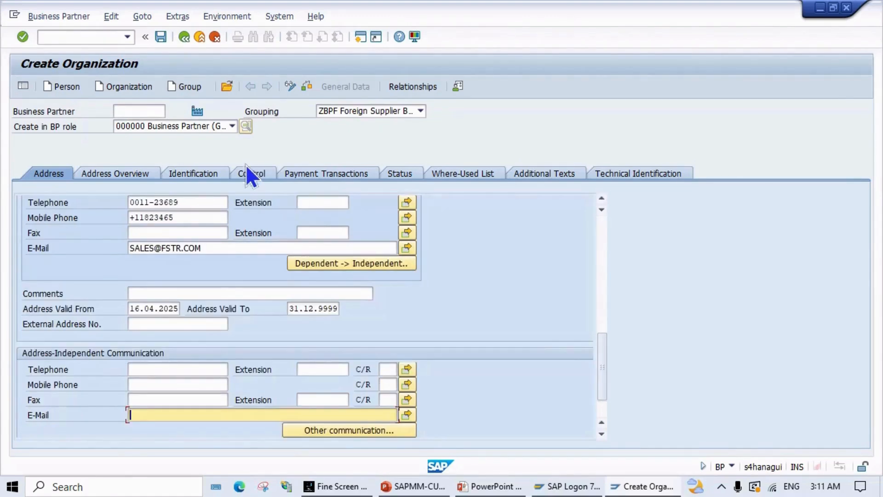
{"action": "scroll", "coordinate": [192, 316], "scroll_direction": "up", "scroll_amount": 2}
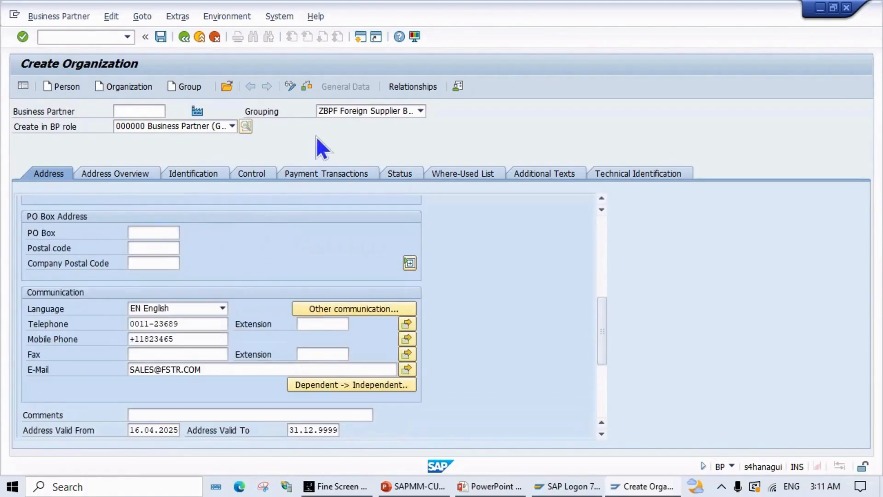
Step: Check the new supplier's data and save it as business partner 900202
{"action": "left_click", "coordinate": [299, 83]}
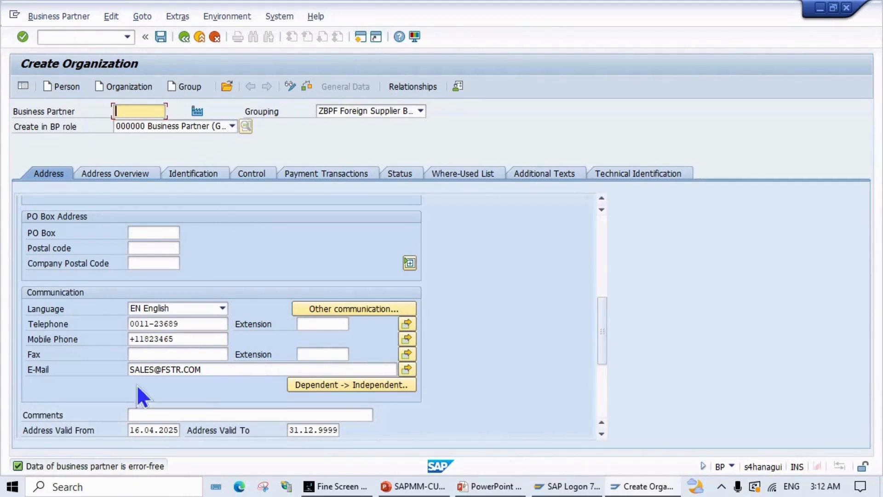
{"action": "left_click", "coordinate": [161, 40]}
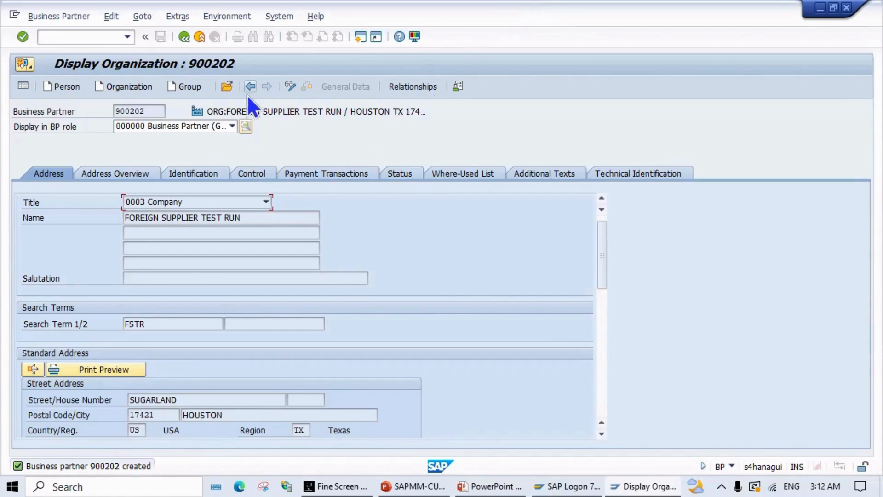
Step: Put partner 900202 in change mode and add the FLVN00 Supplier STD(FICO) role
{"action": "left_click", "coordinate": [294, 86]}
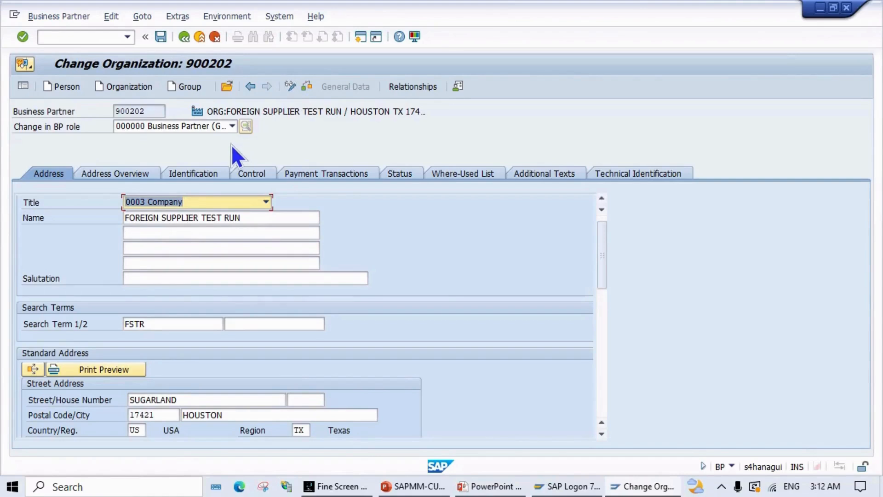
{"action": "left_click", "coordinate": [229, 128]}
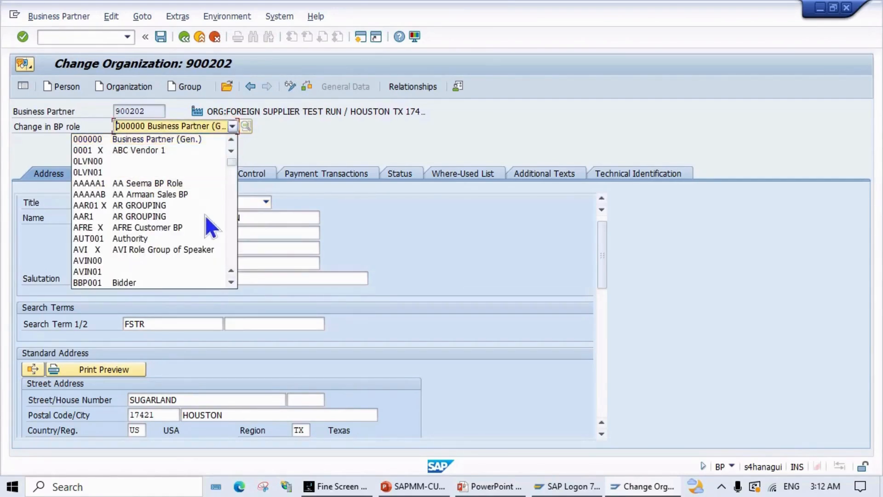
{"action": "scroll", "coordinate": [205, 215], "scroll_direction": "down", "scroll_amount": 2}
{"action": "scroll", "coordinate": [204, 229], "scroll_direction": "down", "scroll_amount": 6}
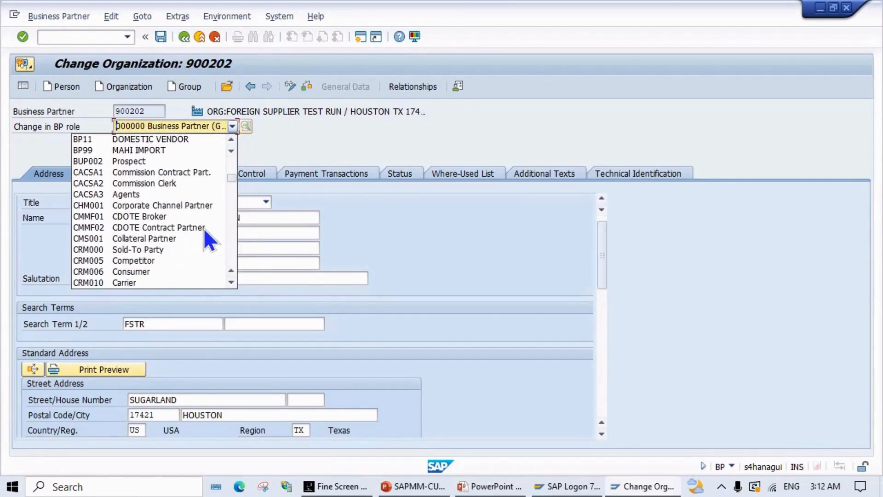
{"action": "scroll", "coordinate": [203, 228], "scroll_direction": "down", "scroll_amount": 8}
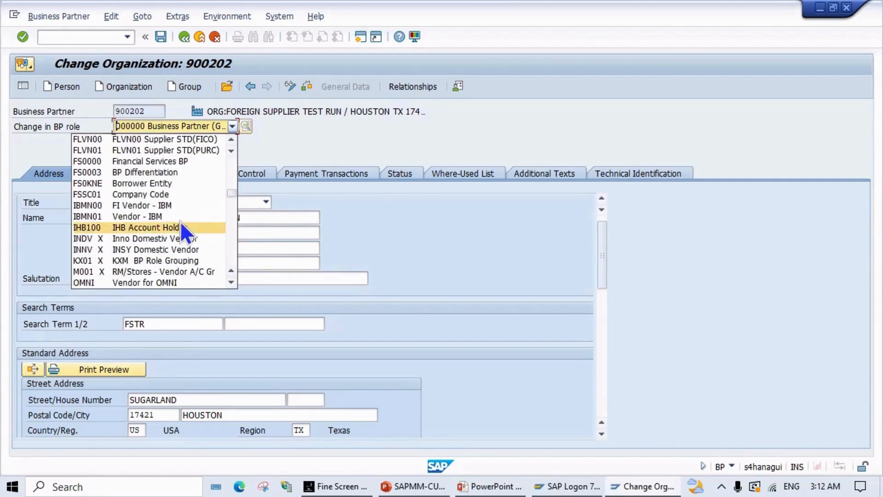
{"action": "scroll", "coordinate": [167, 206], "scroll_direction": "up", "scroll_amount": 2}
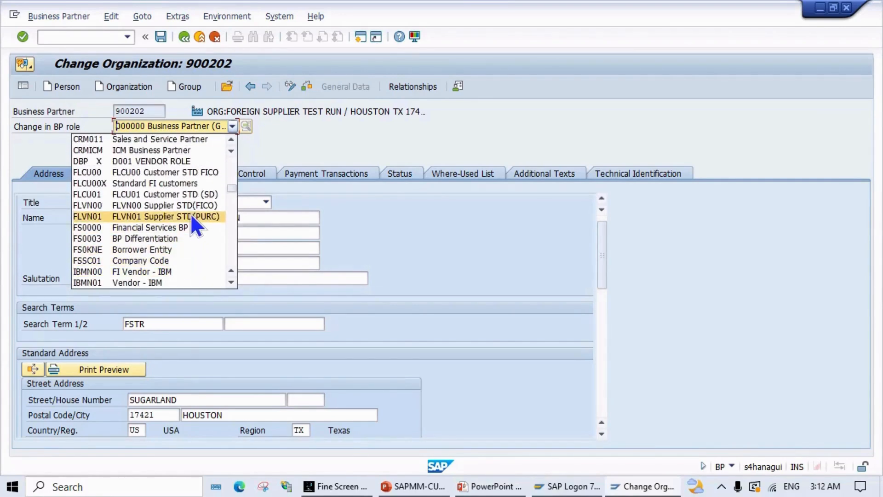
{"action": "left_click", "coordinate": [179, 206]}
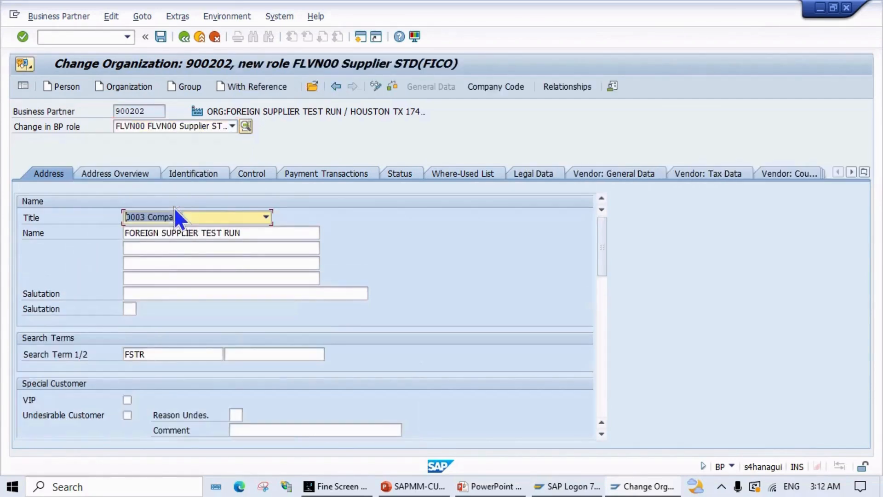
Step: Assign company code MPN1 (METRO PRIDE NEW COMPANY) through the Company Codes overview
{"action": "left_click", "coordinate": [503, 87]}
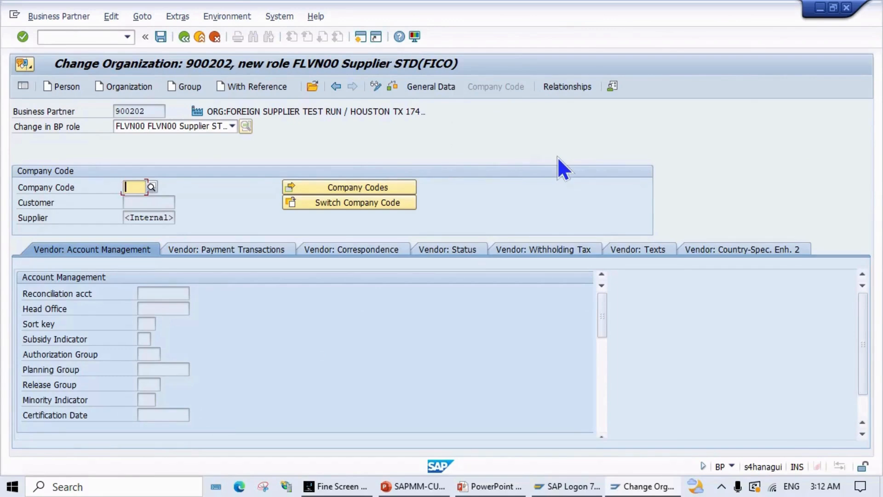
{"action": "type", "text": "MPN1"}
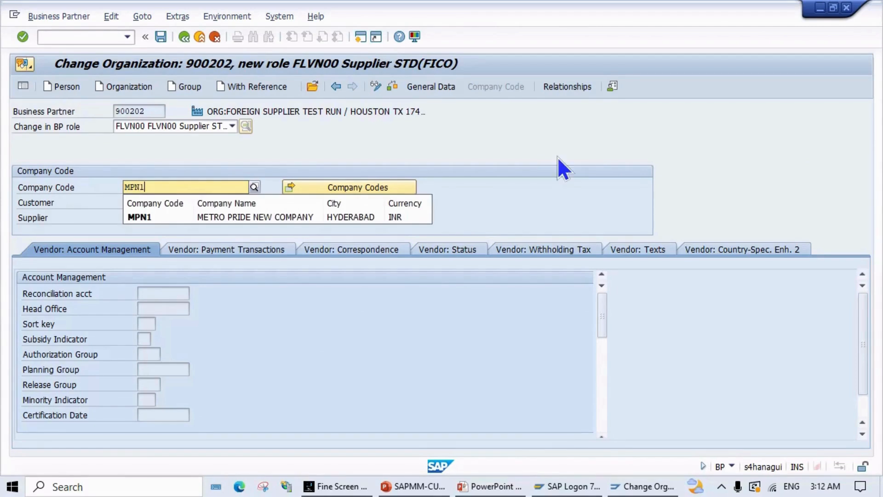
{"action": "key", "text": "Return"}
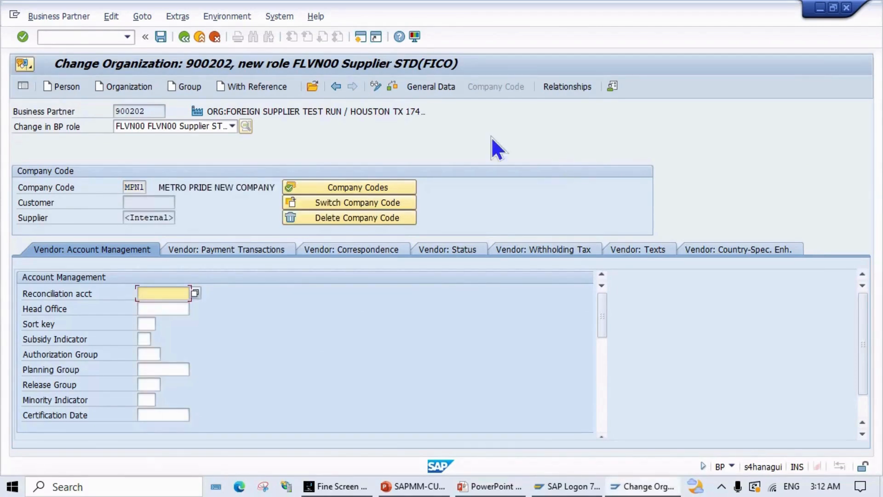
{"action": "left_click", "coordinate": [354, 189]}
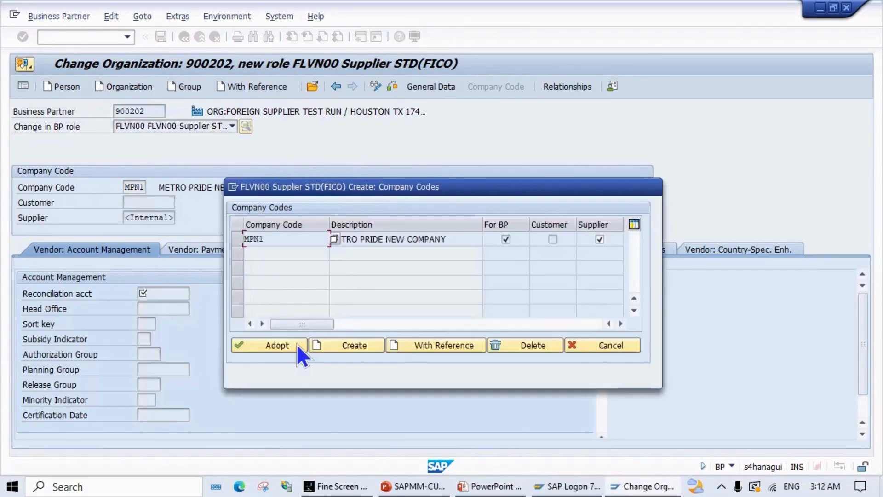
{"action": "left_click", "coordinate": [296, 344]}
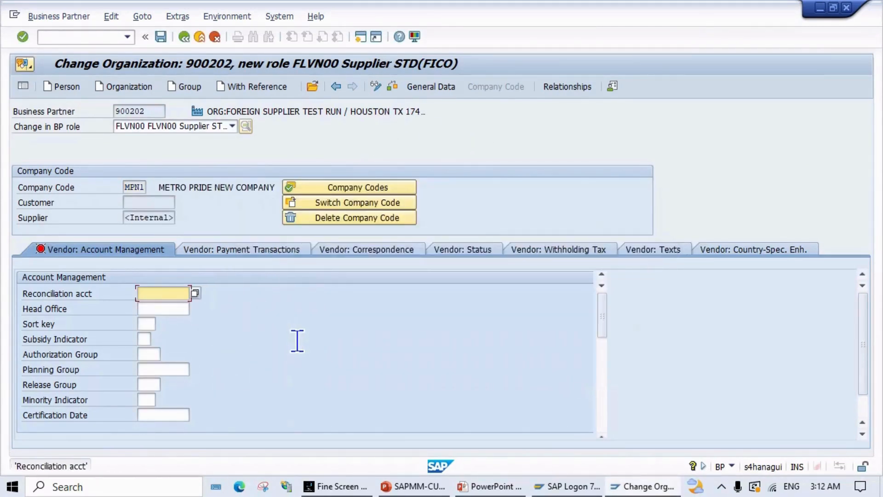
{"action": "left_click", "coordinate": [340, 190]}
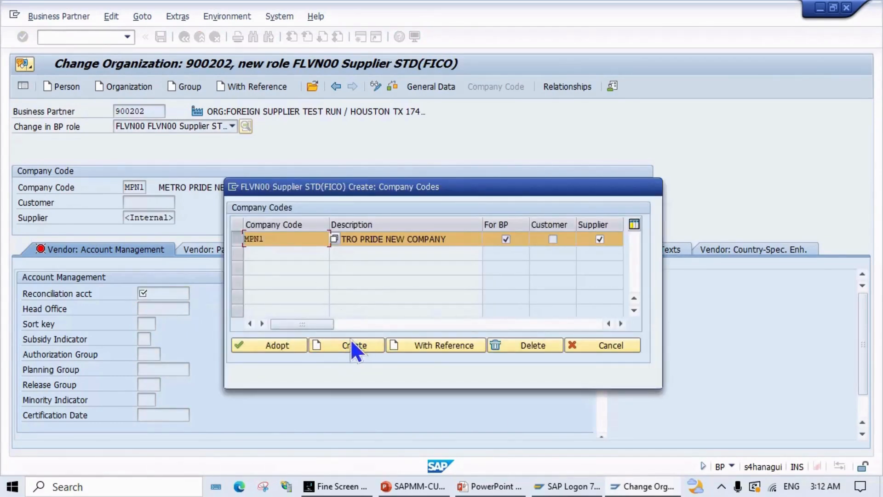
{"action": "left_click", "coordinate": [626, 346]}
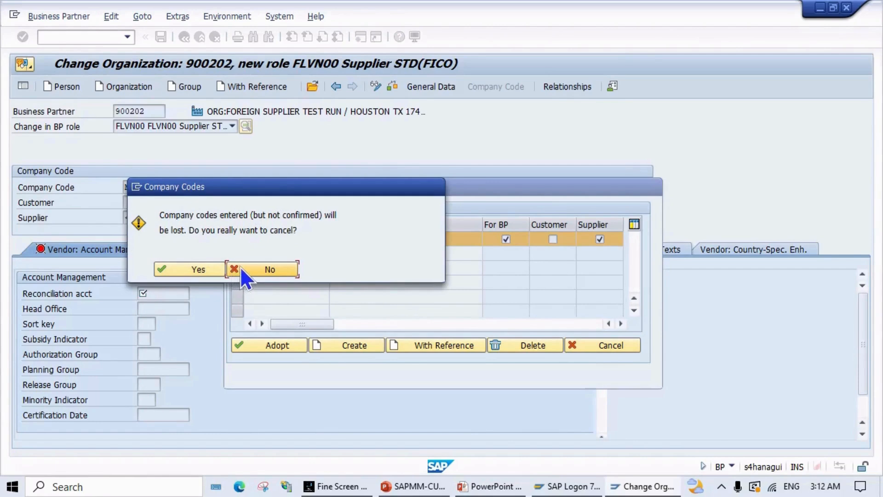
{"action": "left_click", "coordinate": [216, 269]}
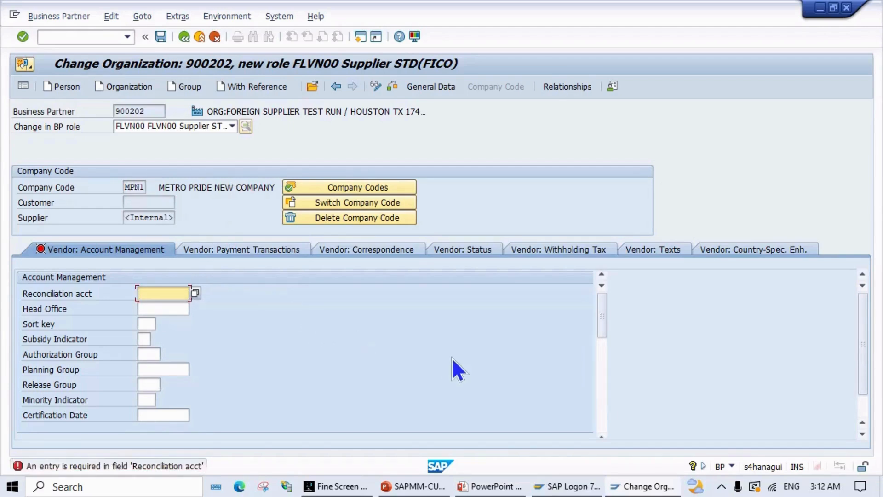
Step: Set reconciliation account 161000 and payment terms 0001 for company code MPN1
{"action": "type", "text": "1000"}
{"action": "key", "text": "Return"}
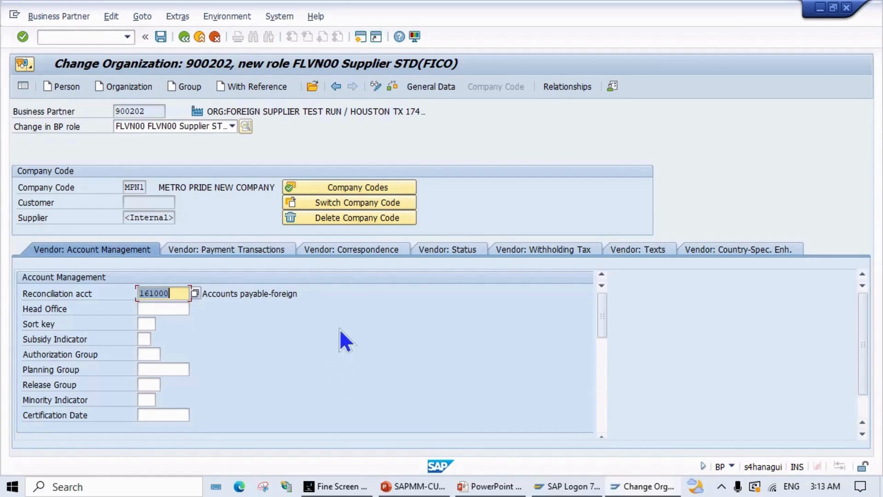
{"action": "left_click", "coordinate": [241, 251]}
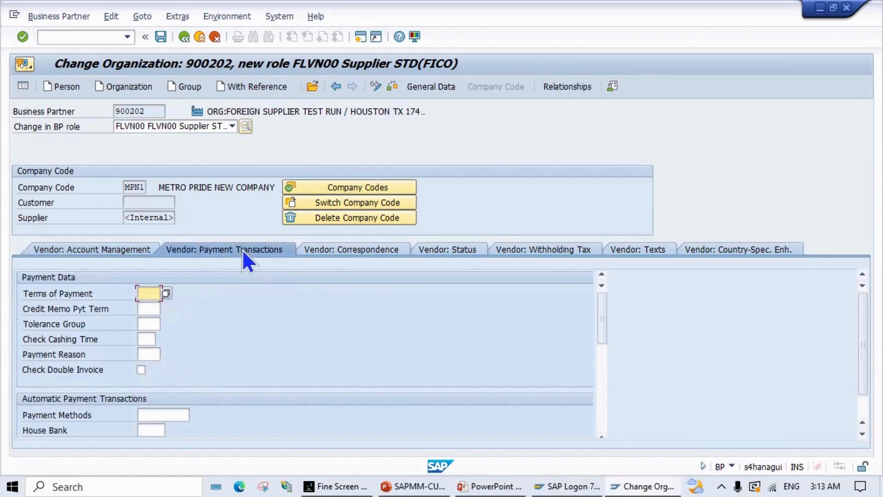
{"action": "left_click", "coordinate": [166, 292]}
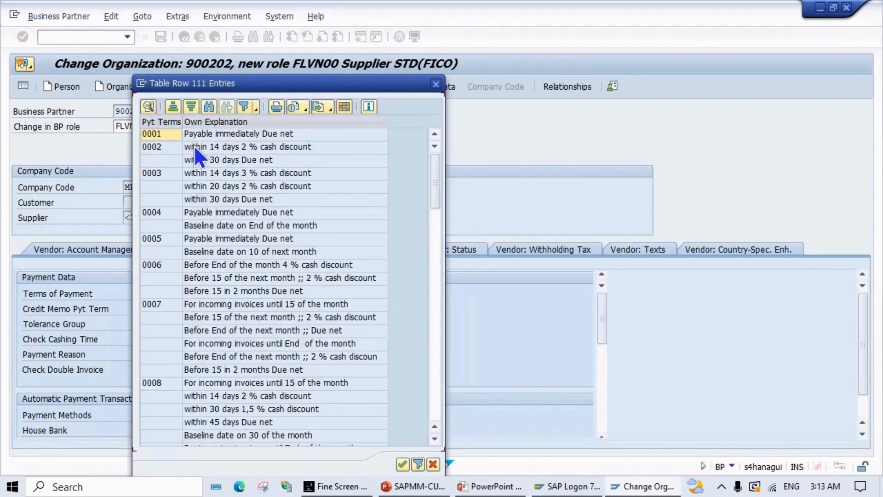
{"action": "double_click", "coordinate": [152, 133]}
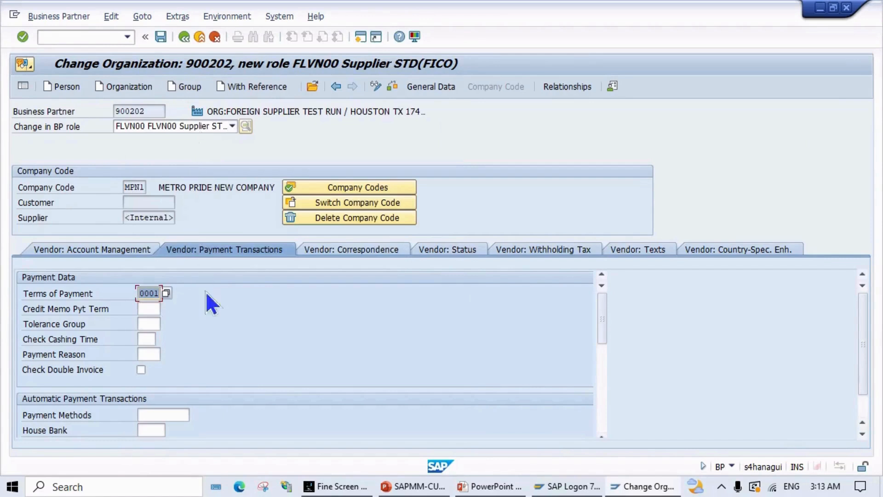
Step: Review correspondence, blocks, withholding tax, texts and country data, then check for errors
{"action": "scroll", "coordinate": [188, 351], "scroll_direction": "down", "scroll_amount": 2}
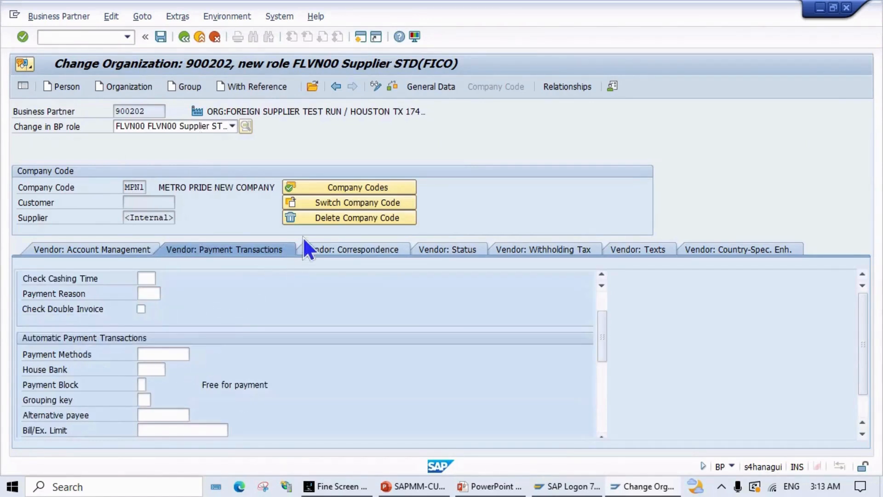
{"action": "left_click", "coordinate": [321, 244]}
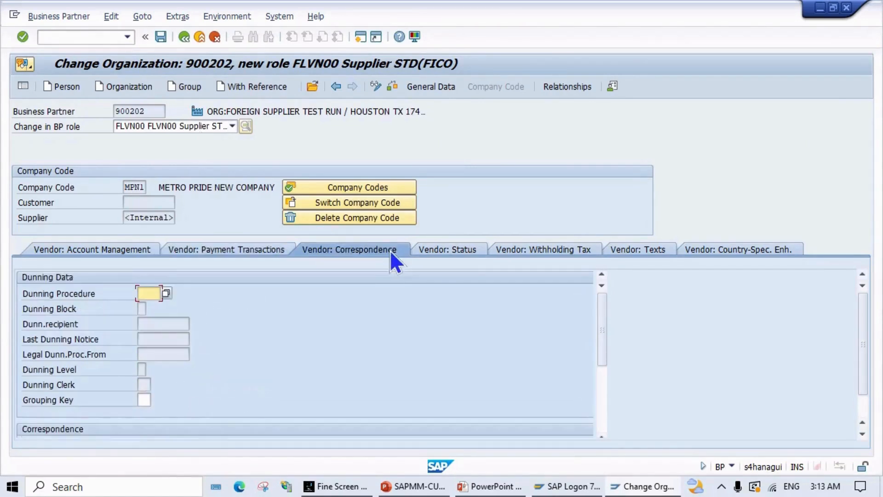
{"action": "left_click", "coordinate": [446, 248]}
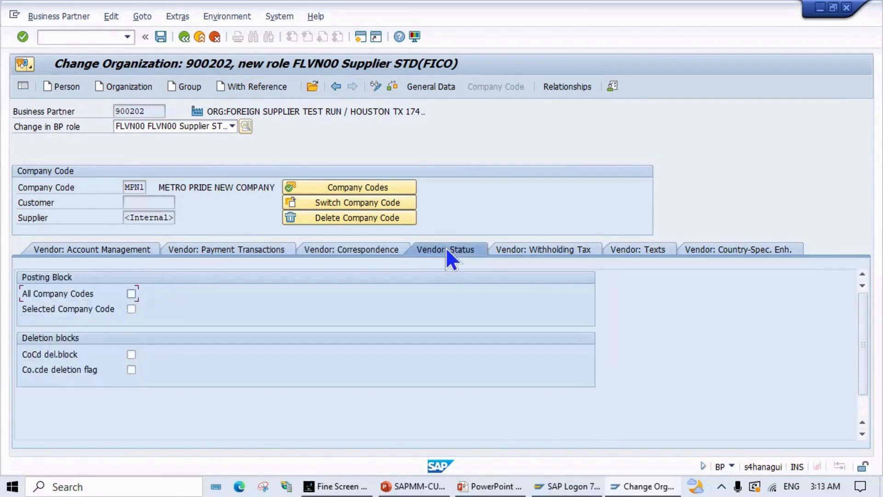
{"action": "left_click", "coordinate": [520, 254]}
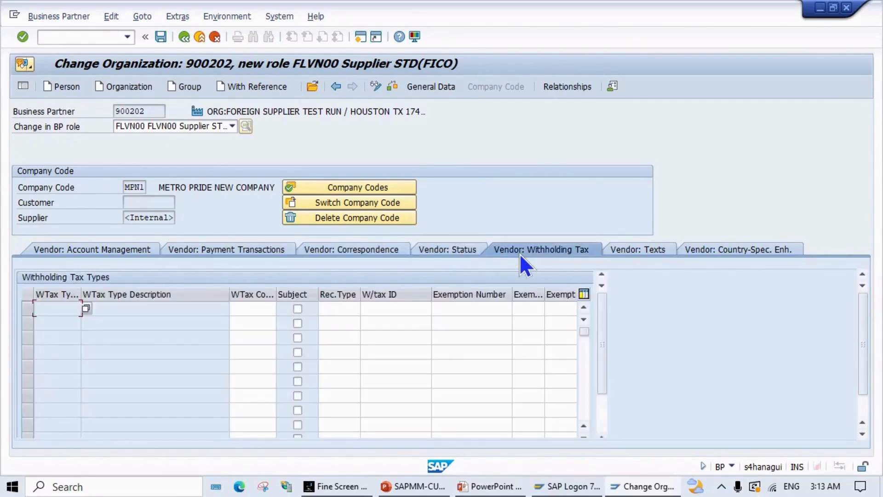
{"action": "left_click", "coordinate": [653, 250]}
{"action": "left_click", "coordinate": [711, 248]}
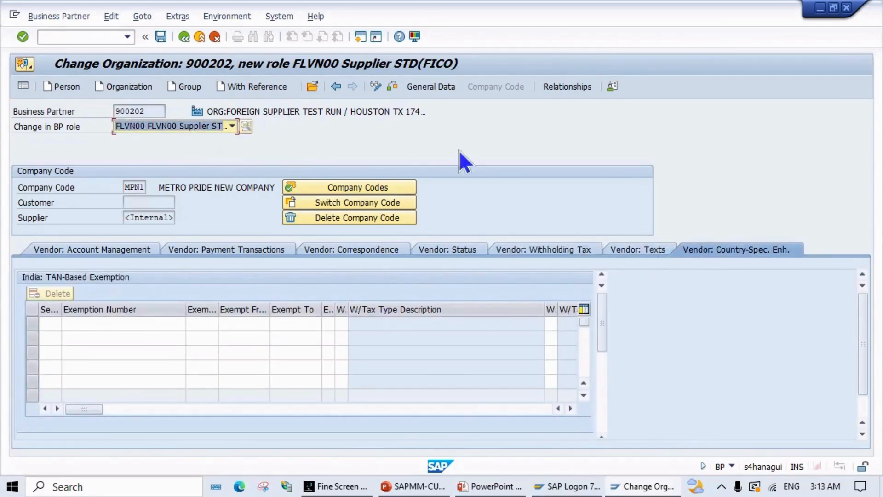
{"action": "left_click", "coordinate": [388, 88]}
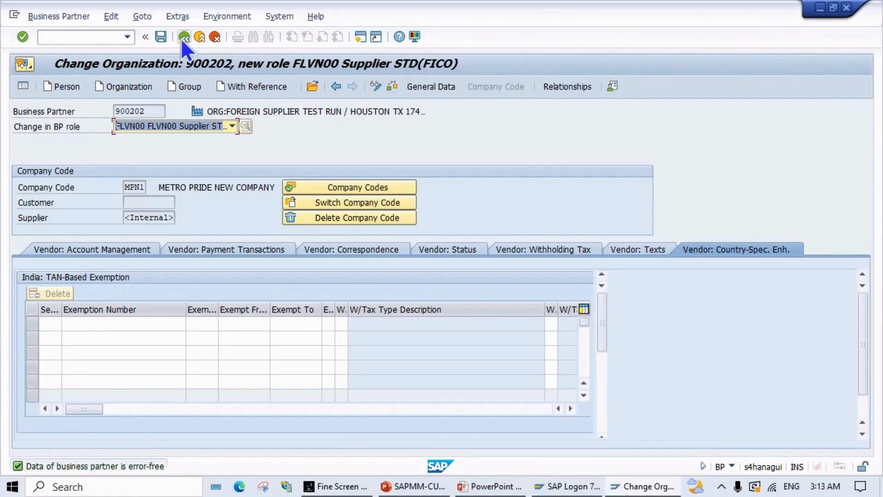
Step: Save the FLVN00 data as supplier 3064 and select role FLVN01 Supplier STD(PURC)
{"action": "left_click", "coordinate": [160, 33]}
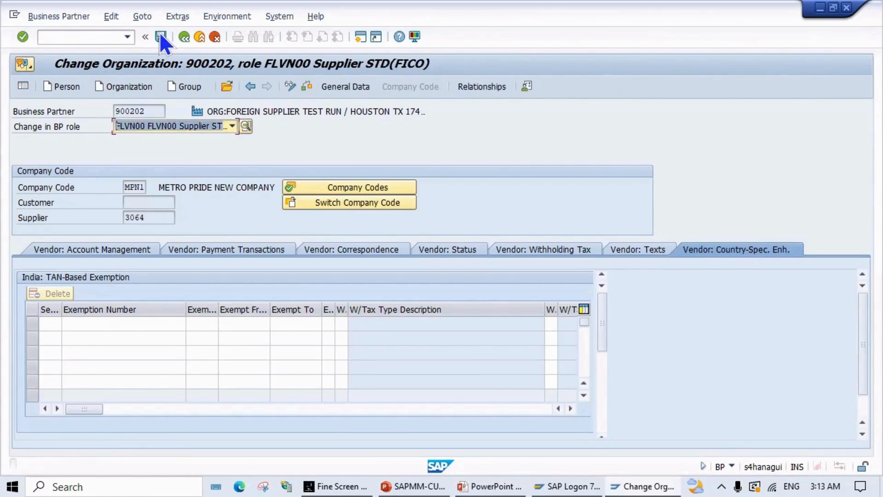
{"action": "left_click", "coordinate": [233, 127]}
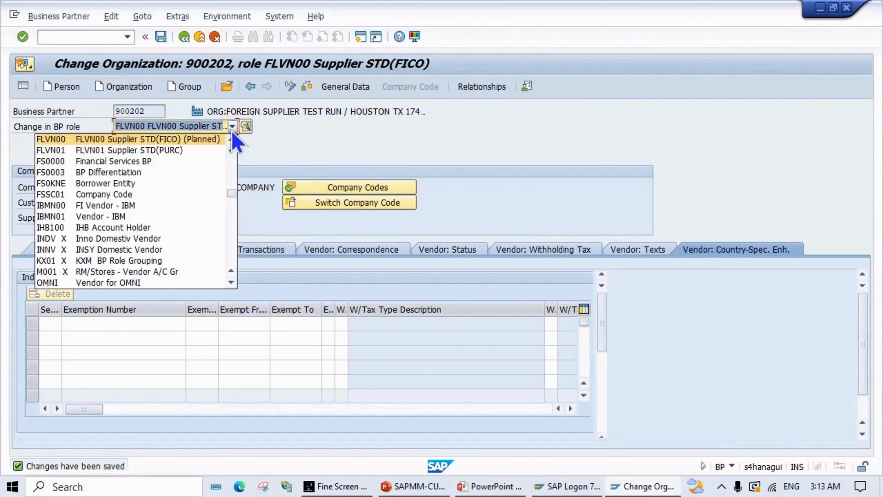
{"action": "left_click", "coordinate": [231, 129]}
{"action": "left_click", "coordinate": [231, 131]}
{"action": "scroll", "coordinate": [215, 209], "scroll_direction": "down", "scroll_amount": 1}
{"action": "scroll", "coordinate": [215, 211], "scroll_direction": "down", "scroll_amount": 9}
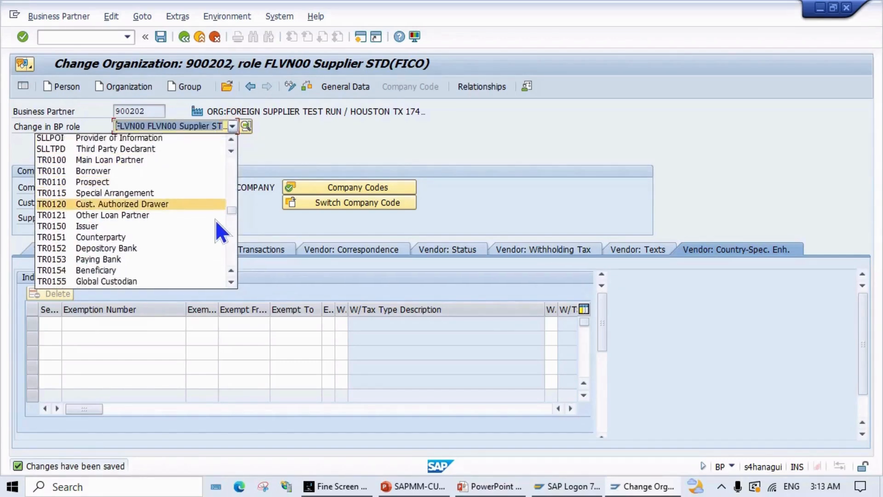
{"action": "scroll", "coordinate": [215, 219], "scroll_direction": "down", "scroll_amount": 2}
{"action": "scroll", "coordinate": [215, 220], "scroll_direction": "down", "scroll_amount": 4}
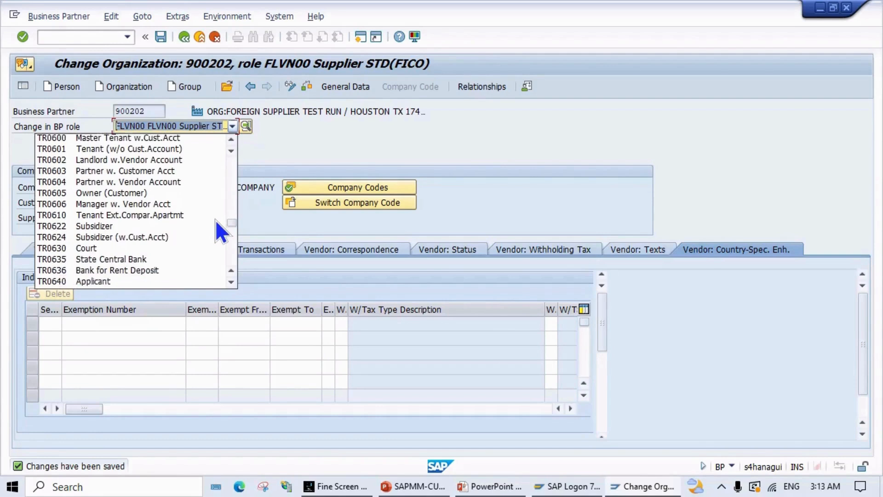
{"action": "scroll", "coordinate": [216, 220], "scroll_direction": "down", "scroll_amount": 3}
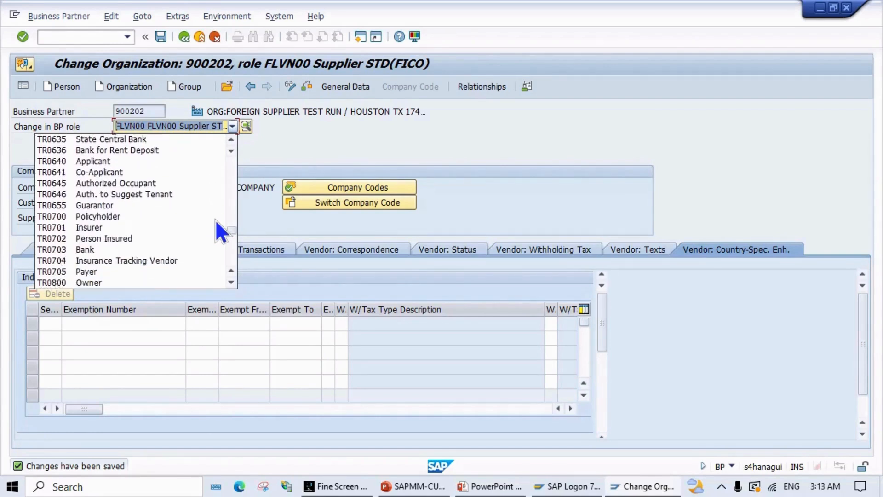
{"action": "scroll", "coordinate": [215, 219], "scroll_direction": "down", "scroll_amount": 3}
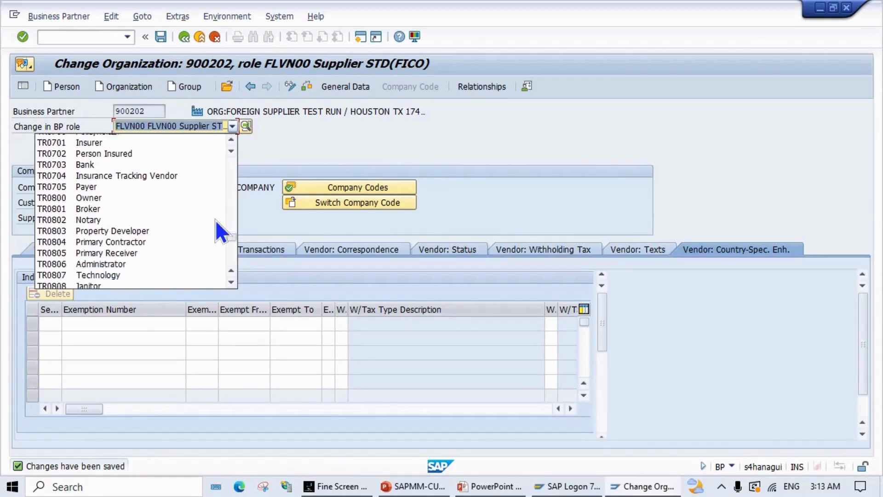
{"action": "scroll", "coordinate": [215, 219], "scroll_direction": "down", "scroll_amount": 7}
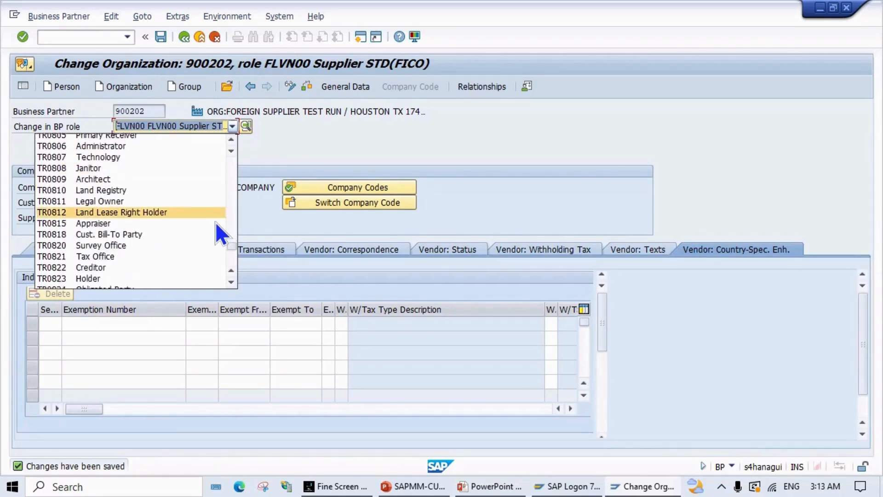
{"action": "scroll", "coordinate": [215, 222], "scroll_direction": "down", "scroll_amount": 3}
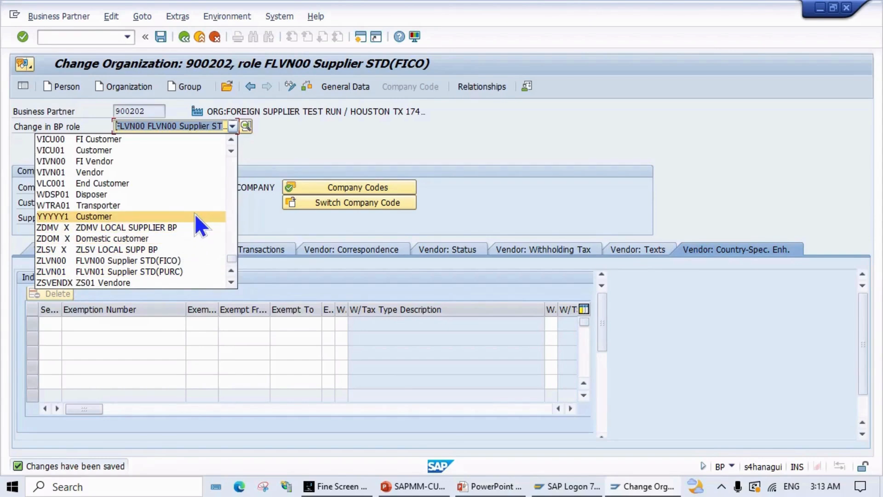
{"action": "scroll", "coordinate": [194, 214], "scroll_direction": "up", "scroll_amount": 7}
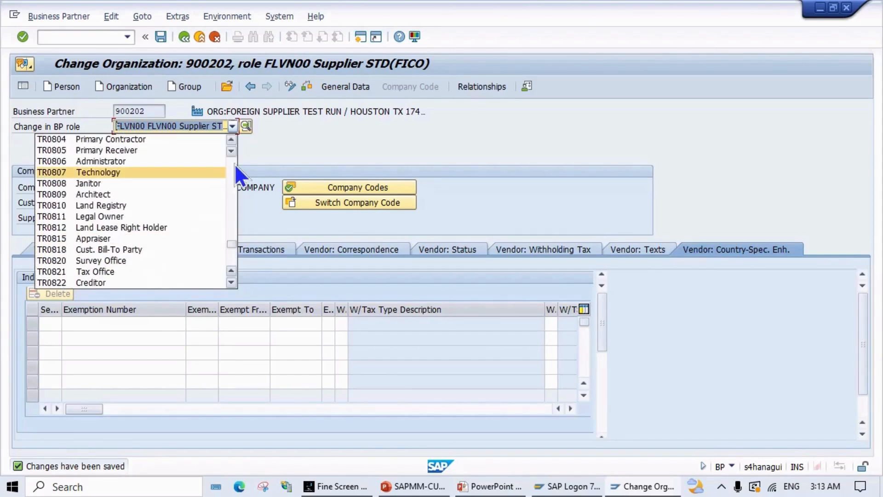
{"action": "scroll", "coordinate": [230, 216], "scroll_direction": "up", "scroll_amount": 4}
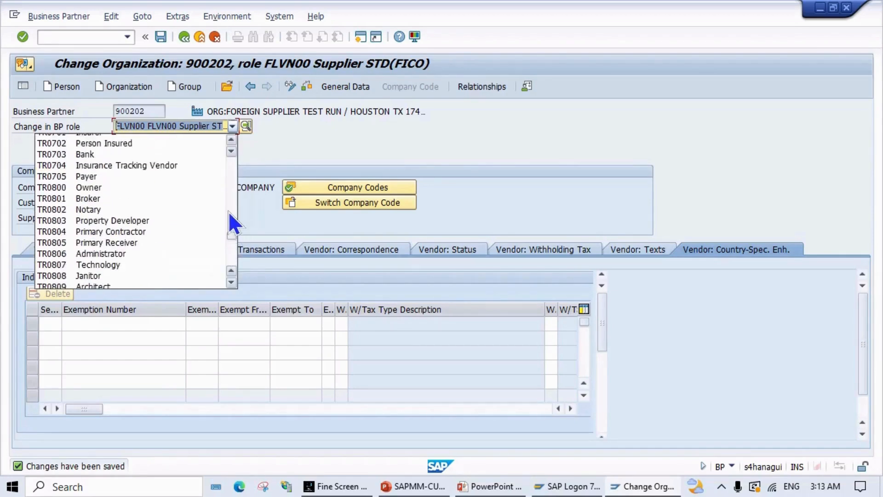
{"action": "scroll", "coordinate": [234, 208], "scroll_direction": "up", "scroll_amount": 9}
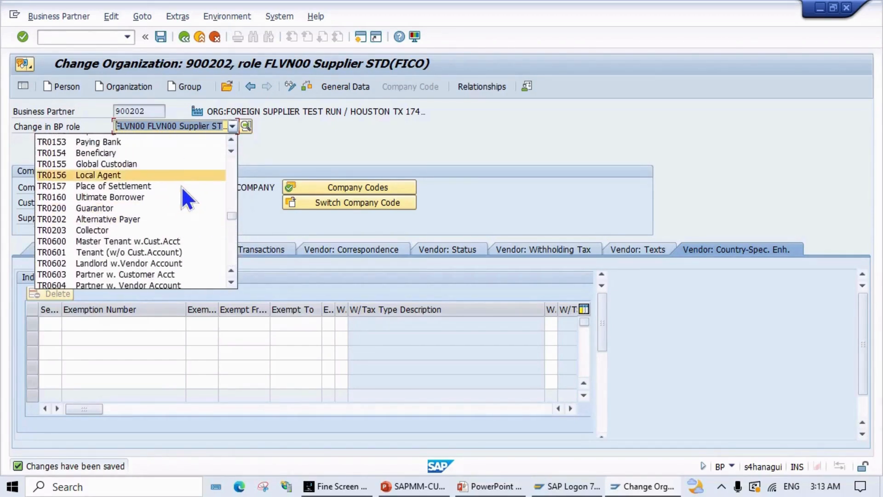
{"action": "scroll", "coordinate": [185, 191], "scroll_direction": "down", "scroll_amount": 1}
{"action": "scroll", "coordinate": [188, 203], "scroll_direction": "down", "scroll_amount": 2}
{"action": "scroll", "coordinate": [190, 204], "scroll_direction": "up", "scroll_amount": 7}
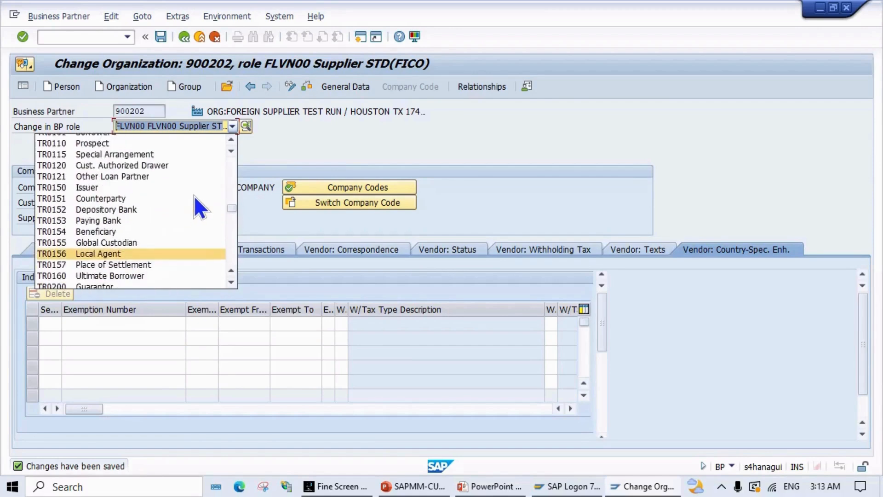
{"action": "scroll", "coordinate": [195, 193], "scroll_direction": "up", "scroll_amount": 12}
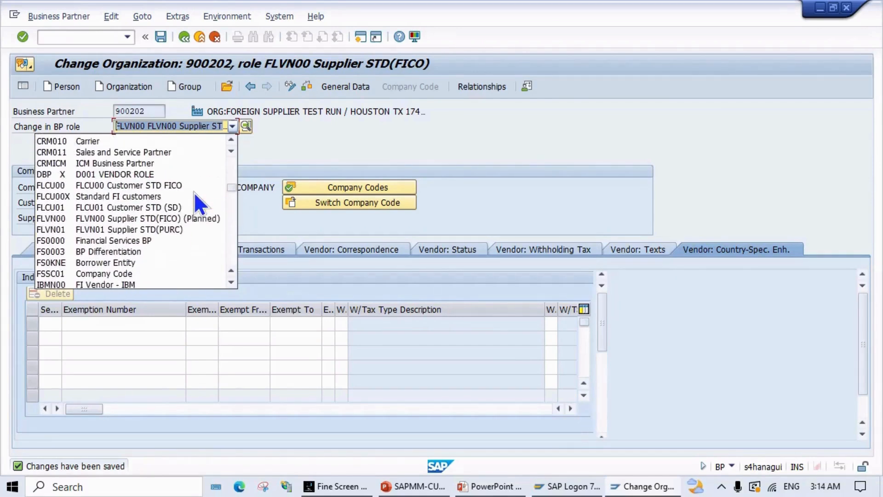
{"action": "scroll", "coordinate": [194, 192], "scroll_direction": "down", "scroll_amount": 3}
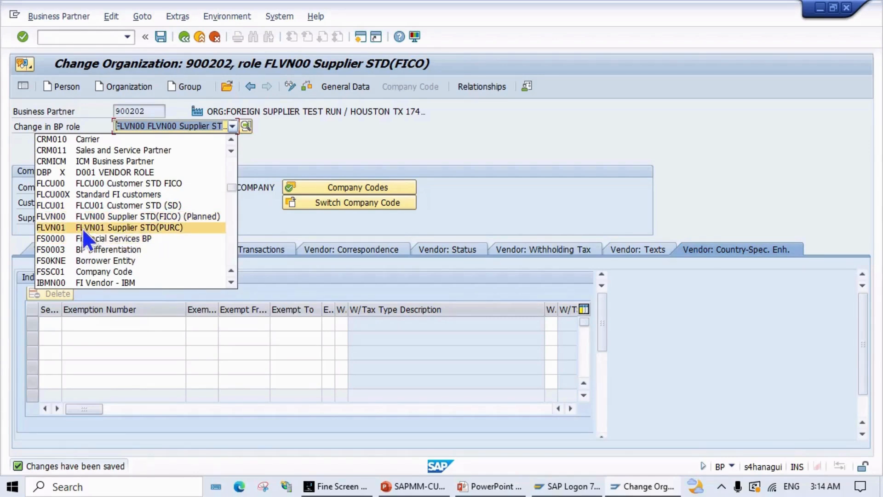
{"action": "left_click", "coordinate": [152, 229]}
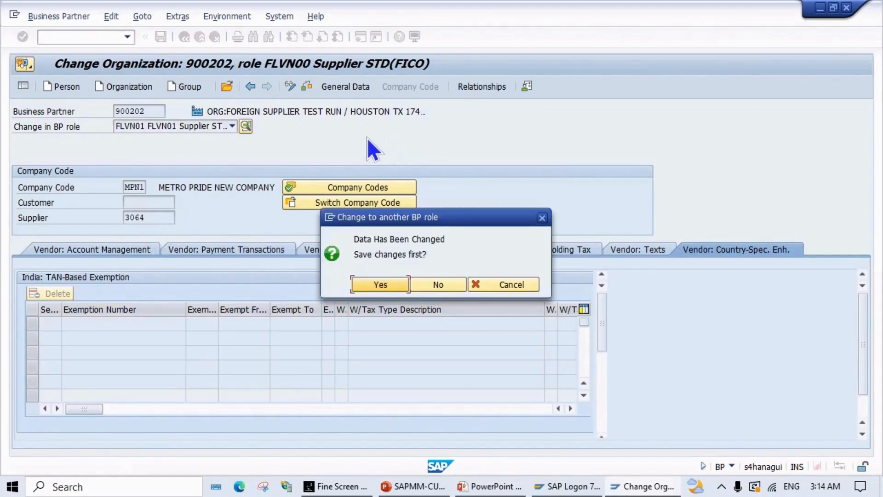
Step: Save pending changes and assign purchasing organization MPNO to the FLVN01 role
{"action": "left_click", "coordinate": [387, 291]}
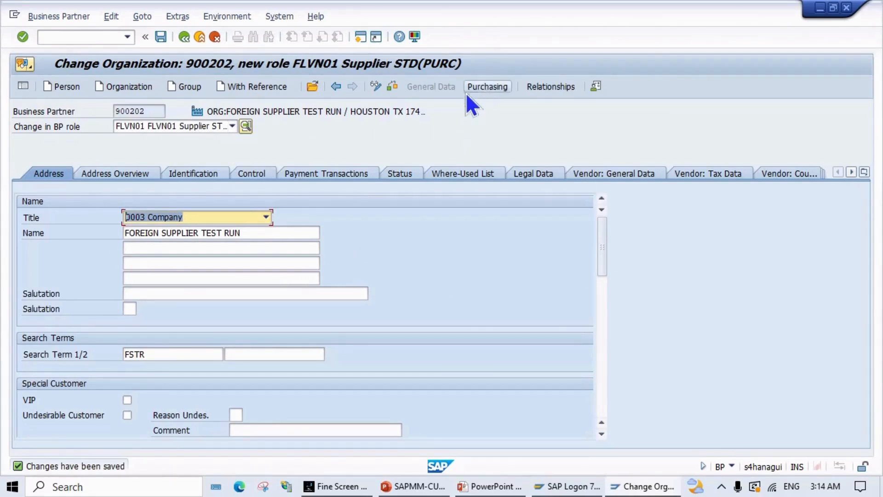
{"action": "left_click", "coordinate": [481, 87]}
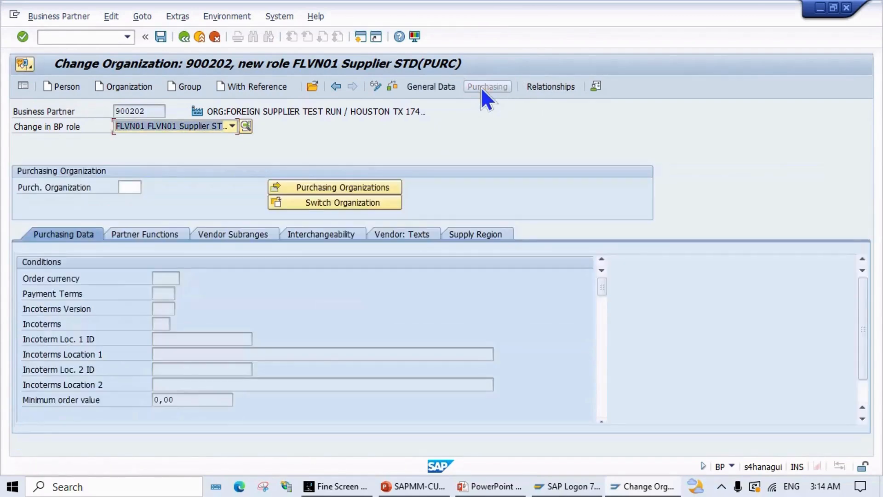
{"action": "left_click", "coordinate": [177, 280]}
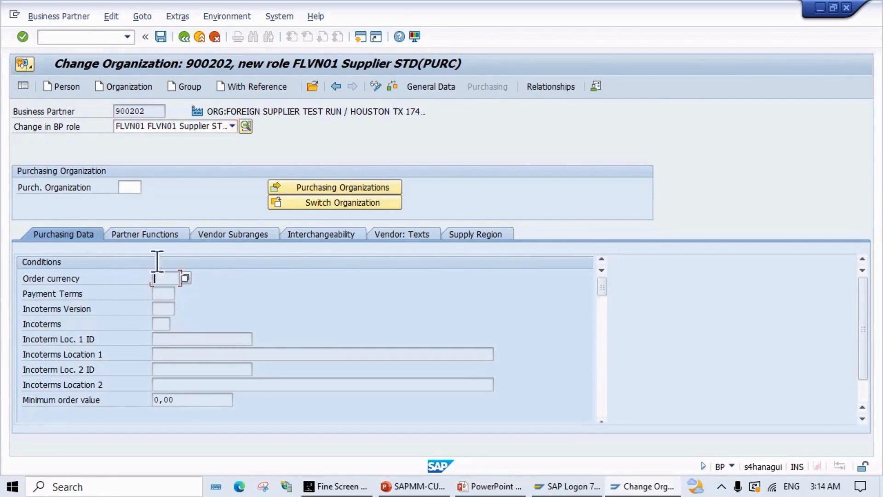
{"action": "left_click", "coordinate": [131, 187]}
{"action": "type", "text": "9000"}
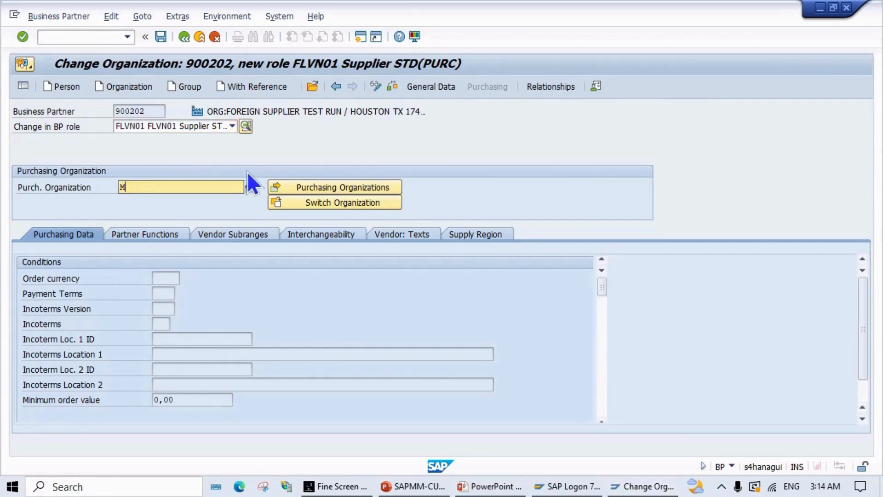
{"action": "key", "text": "Return"}
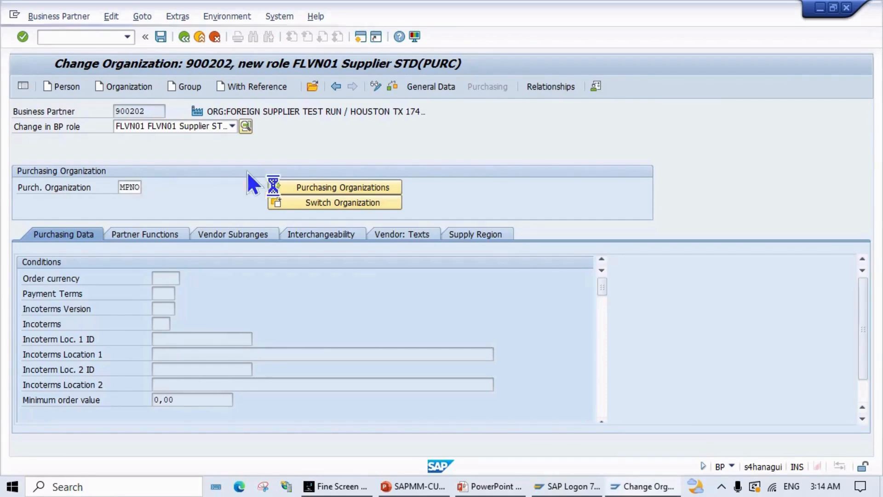
{"action": "left_click", "coordinate": [319, 186]}
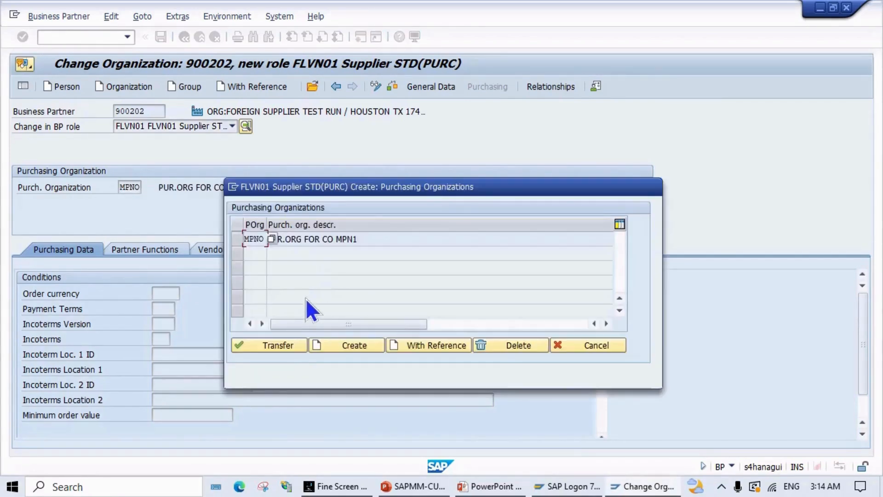
{"action": "left_click", "coordinate": [280, 345]}
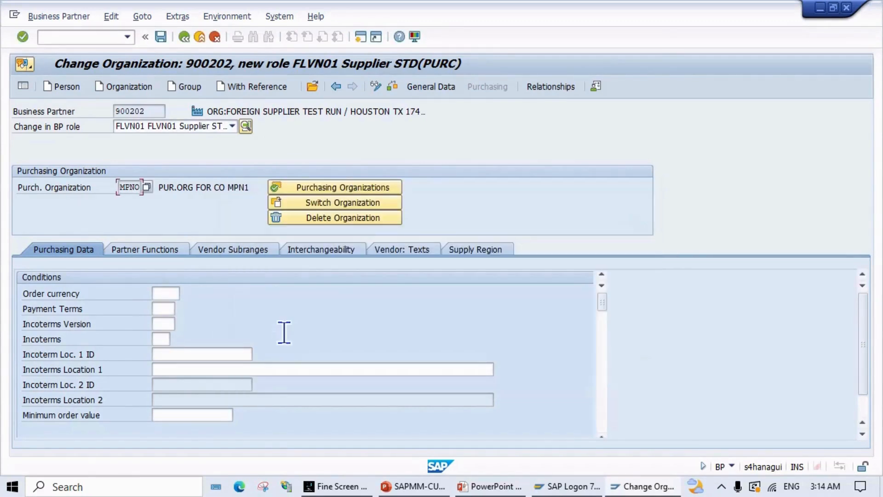
Step: Set order currency INR (Indian Rupee) and view MPNO's partner functions
{"action": "left_click", "coordinate": [167, 294]}
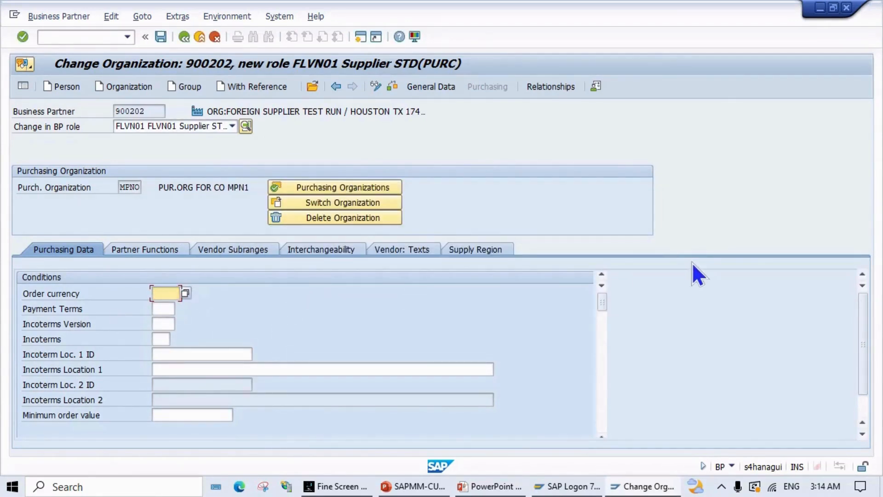
{"action": "type", "text": "IN"}
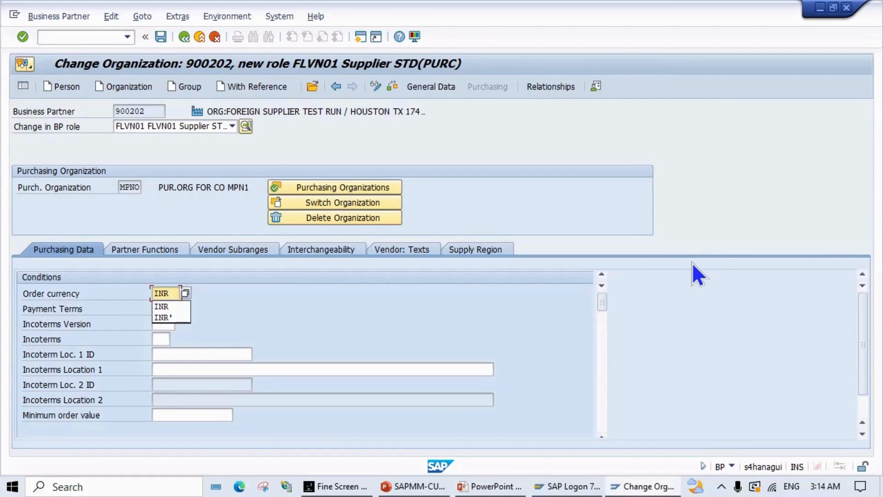
{"action": "type", "text": "R"}
{"action": "key", "text": "Return"}
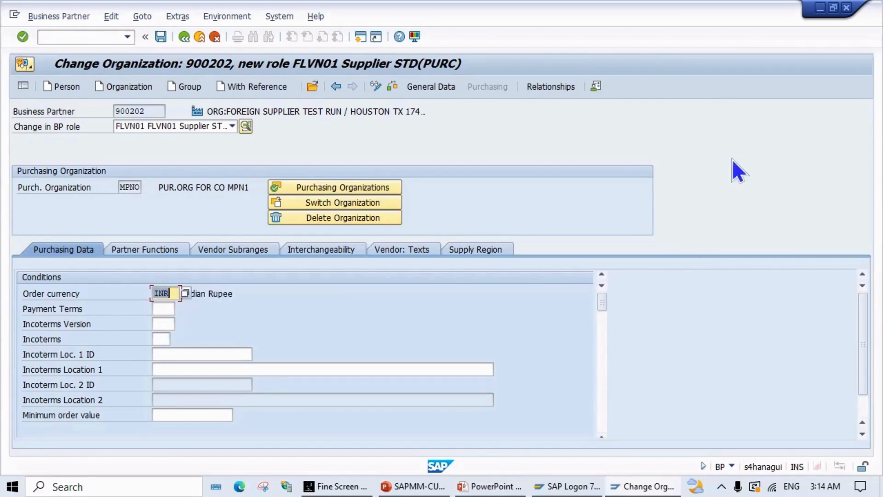
{"action": "left_click", "coordinate": [163, 252]}
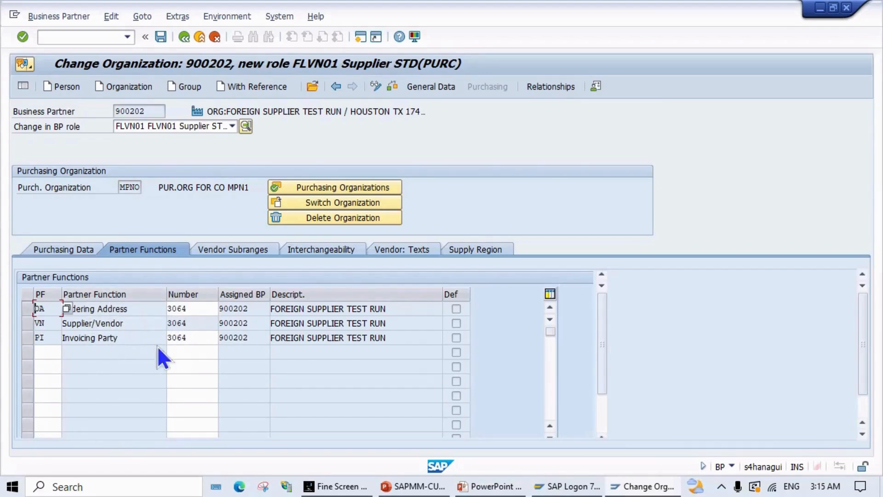
Step: Review MPNO's vendor subranges, interchangeability and texts, then check and save the FLVN01 role
{"action": "left_click", "coordinate": [250, 251]}
{"action": "left_click", "coordinate": [327, 251]}
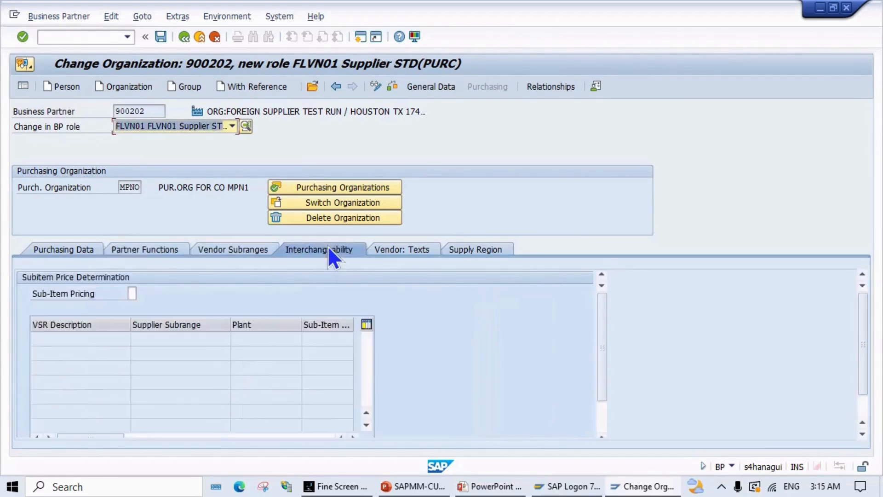
{"action": "left_click", "coordinate": [394, 250]}
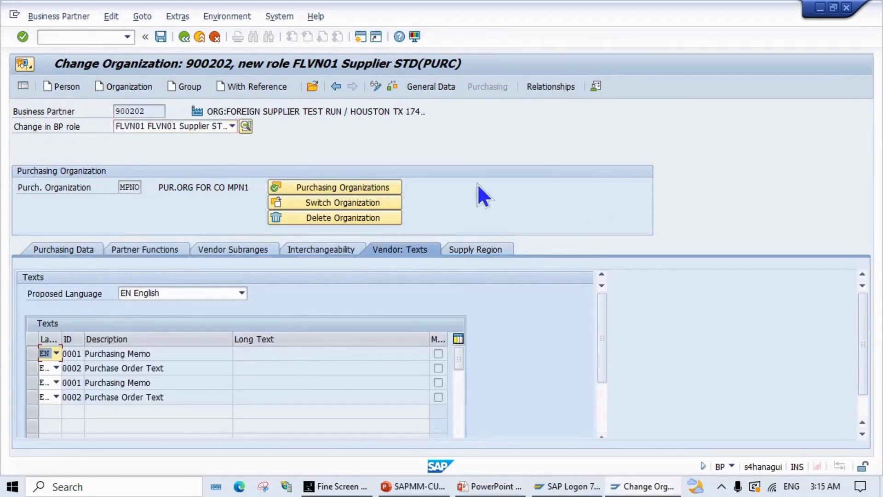
{"action": "left_click", "coordinate": [391, 87]}
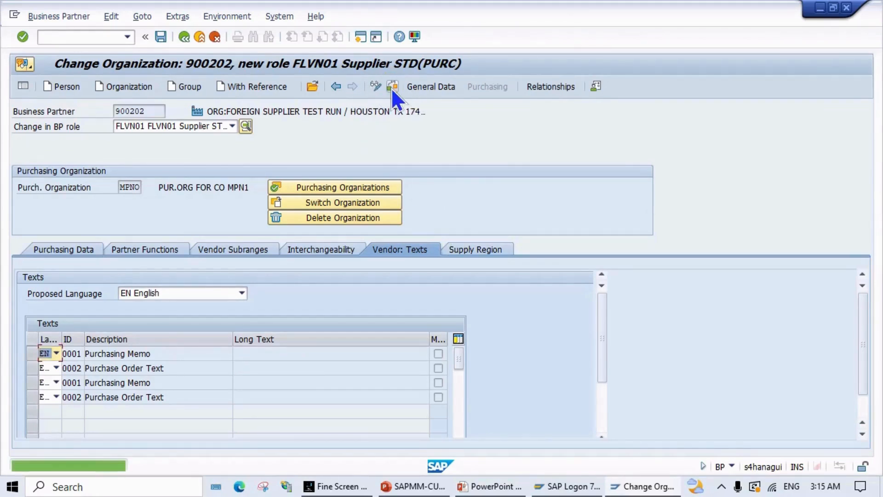
{"action": "left_click", "coordinate": [161, 36]}
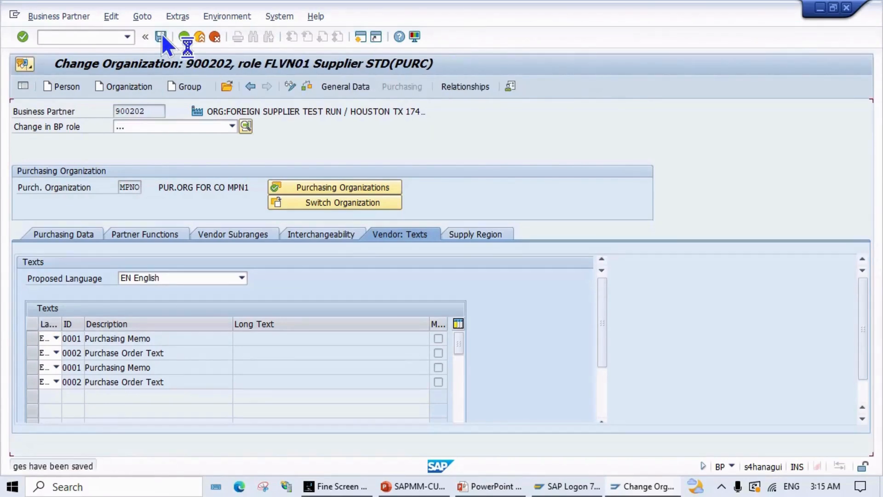
Step: Re-save supplier 900202 with no changes and start a new Create Organization form
{"action": "left_click", "coordinate": [155, 232]}
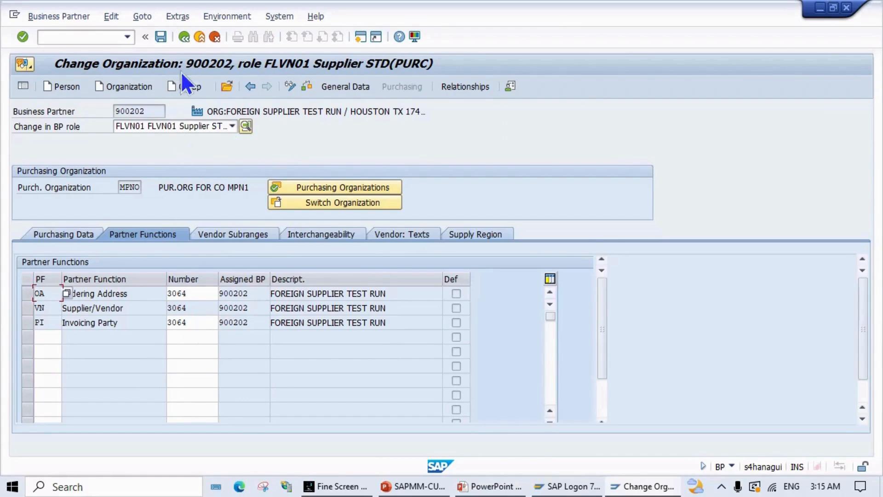
{"action": "left_click", "coordinate": [161, 37]}
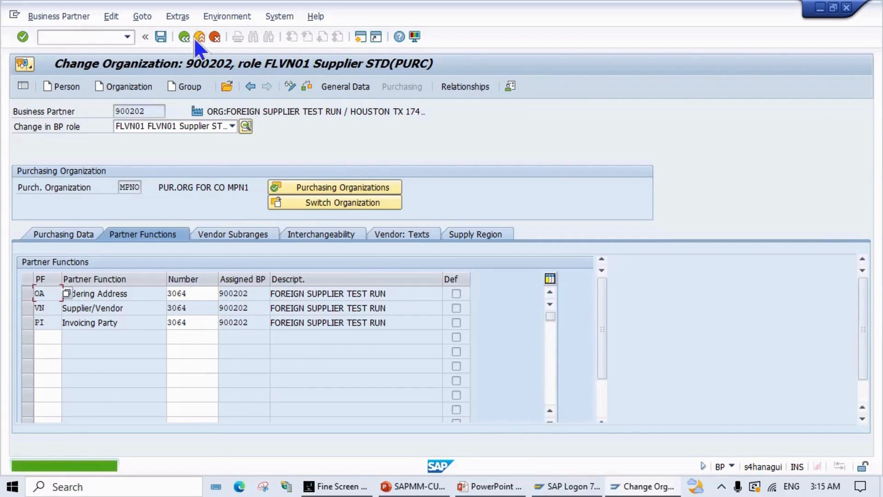
{"action": "left_click", "coordinate": [140, 88]}
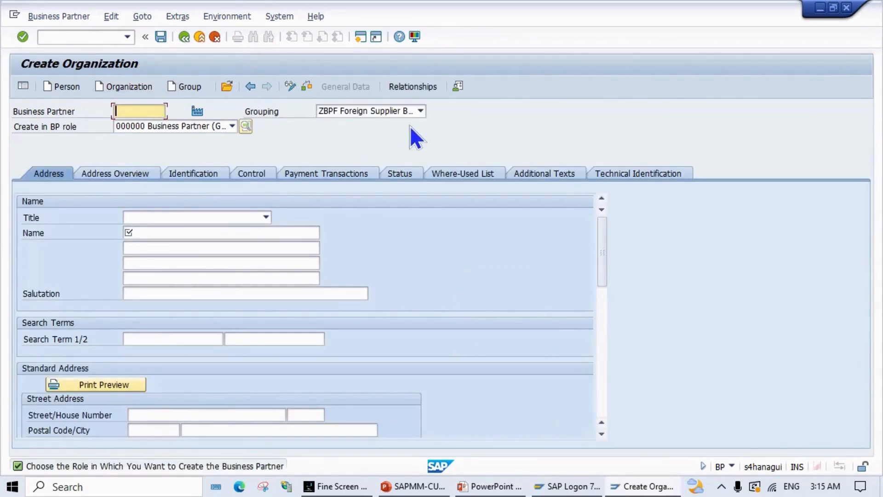
Step: Choose the ZBPO one-time supplier grouping for the business partner
{"action": "left_click", "coordinate": [420, 111]}
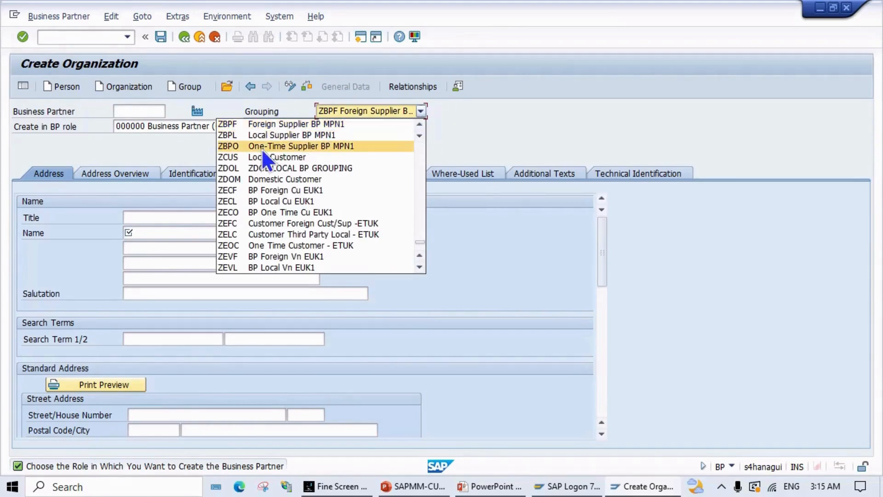
{"action": "left_click", "coordinate": [296, 156]}
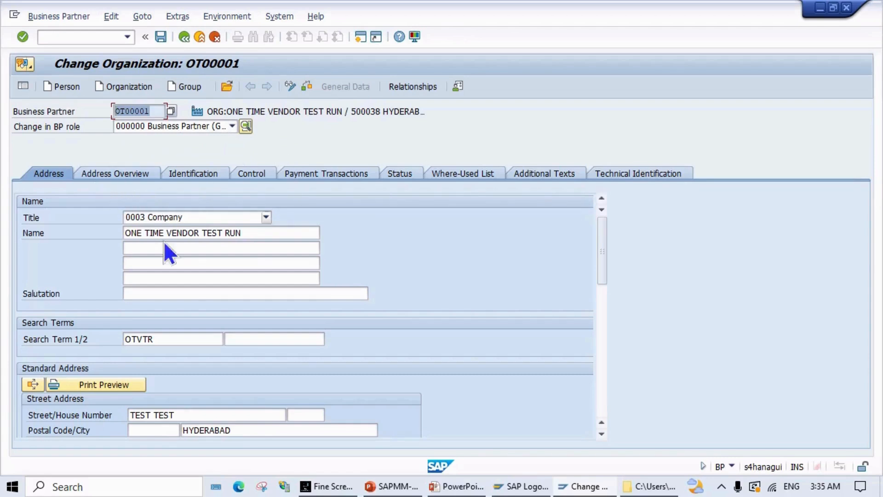
Step: Replace OT00001's street value TEST TEST with SD ROAD
{"action": "left_click", "coordinate": [248, 233]}
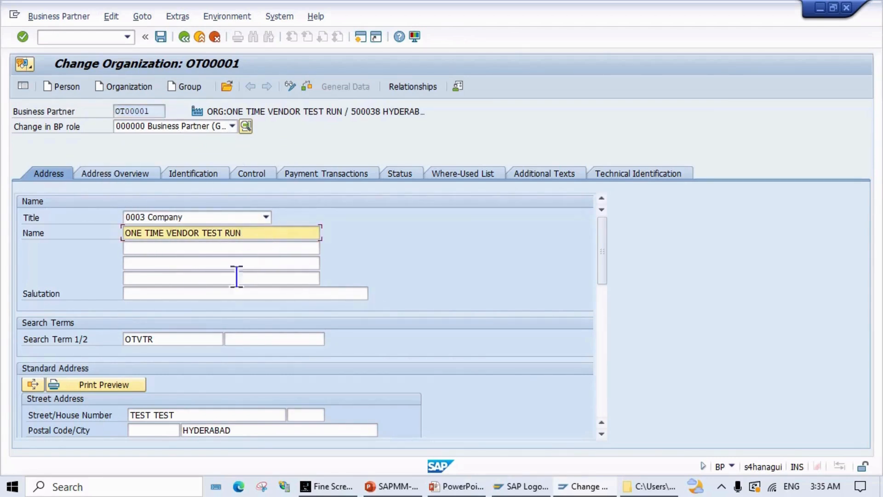
{"action": "scroll", "coordinate": [202, 363], "scroll_direction": "down", "scroll_amount": 3}
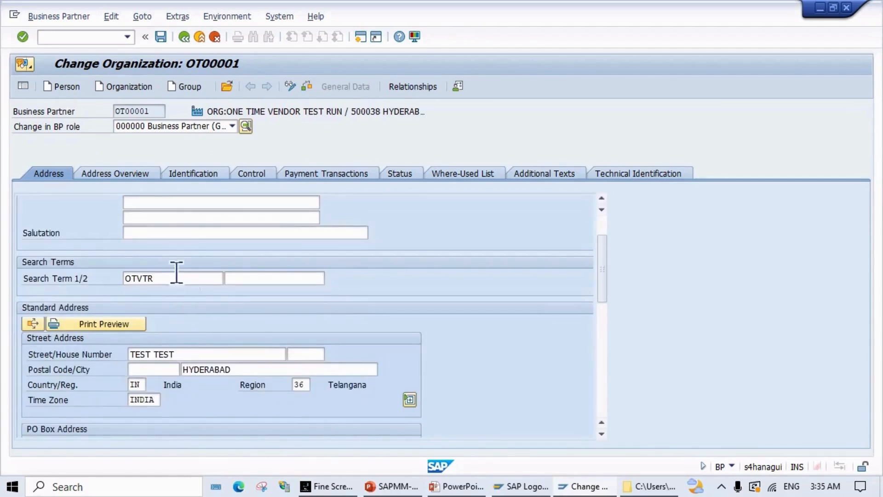
{"action": "scroll", "coordinate": [184, 267], "scroll_direction": "up", "scroll_amount": 3}
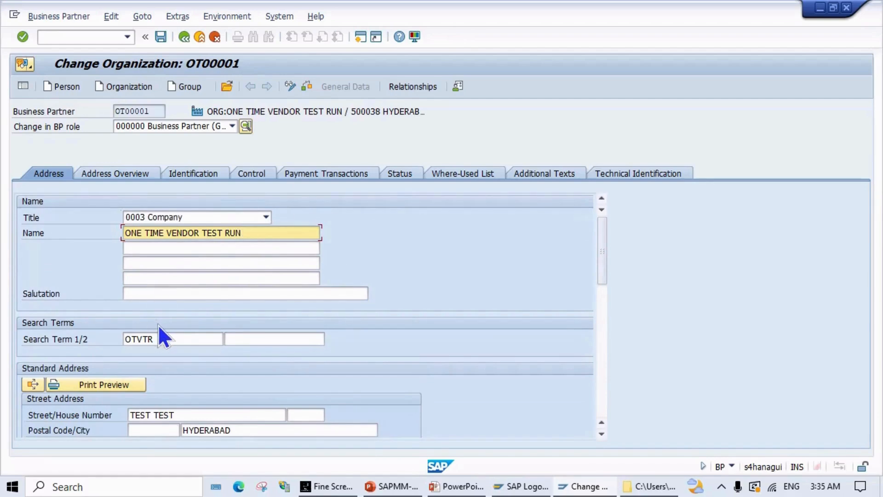
{"action": "scroll", "coordinate": [160, 315], "scroll_direction": "down", "scroll_amount": 2}
{"action": "scroll", "coordinate": [161, 313], "scroll_direction": "up", "scroll_amount": 2}
{"action": "scroll", "coordinate": [171, 294], "scroll_direction": "down", "scroll_amount": 4}
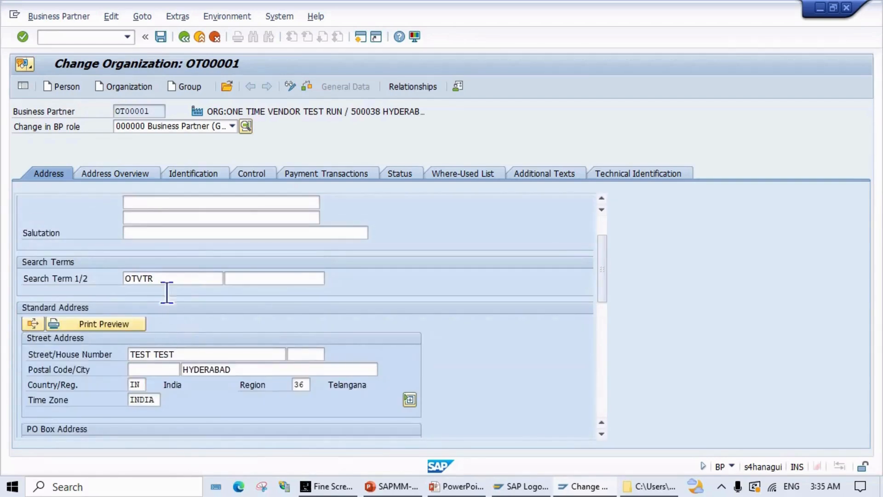
{"action": "scroll", "coordinate": [138, 281], "scroll_direction": "up", "scroll_amount": 4}
{"action": "scroll", "coordinate": [184, 335], "scroll_direction": "down", "scroll_amount": 4}
{"action": "left_click", "coordinate": [178, 276]}
{"action": "scroll", "coordinate": [176, 314], "scroll_direction": "down", "scroll_amount": 6}
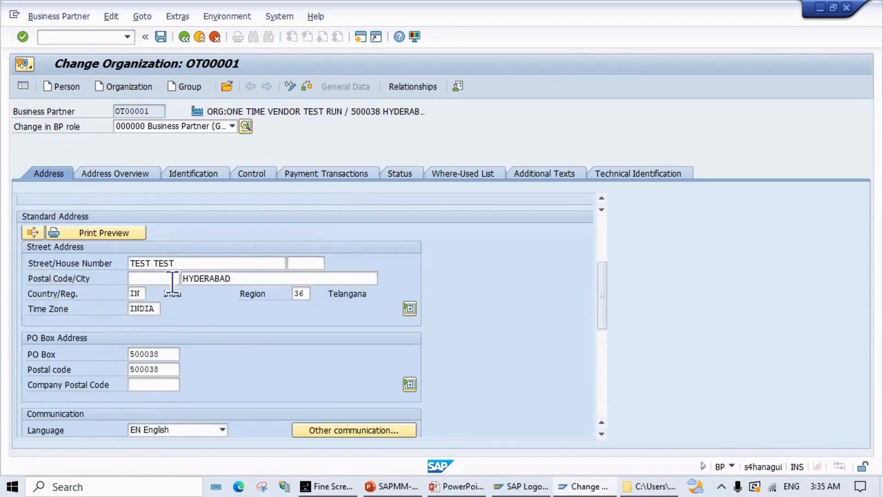
{"action": "scroll", "coordinate": [179, 284], "scroll_direction": "down", "scroll_amount": 2}
{"action": "scroll", "coordinate": [183, 285], "scroll_direction": "up", "scroll_amount": 4}
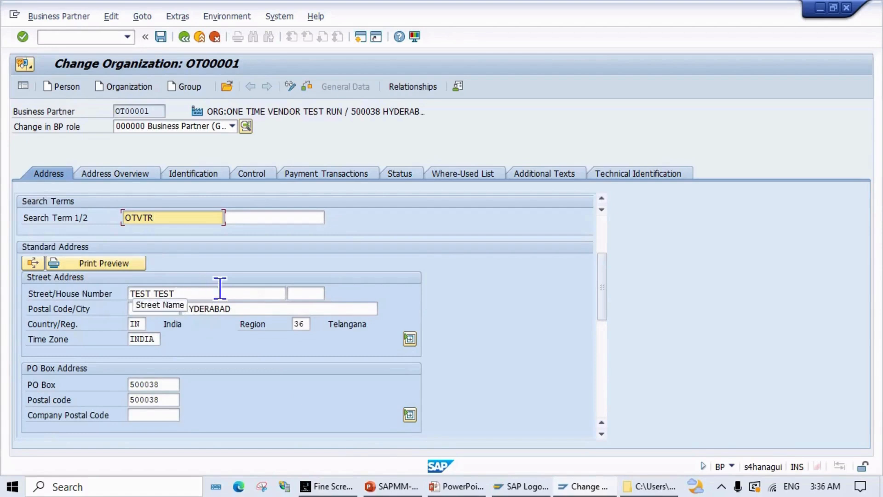
{"action": "left_click_drag", "start_coordinate": [220, 293], "coordinate": [130, 293]}
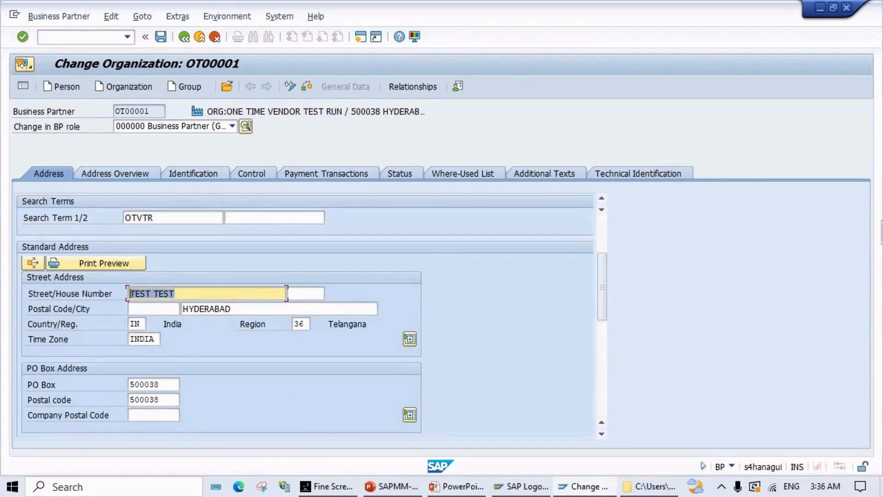
{"action": "type", "text": "SD ROAD"}
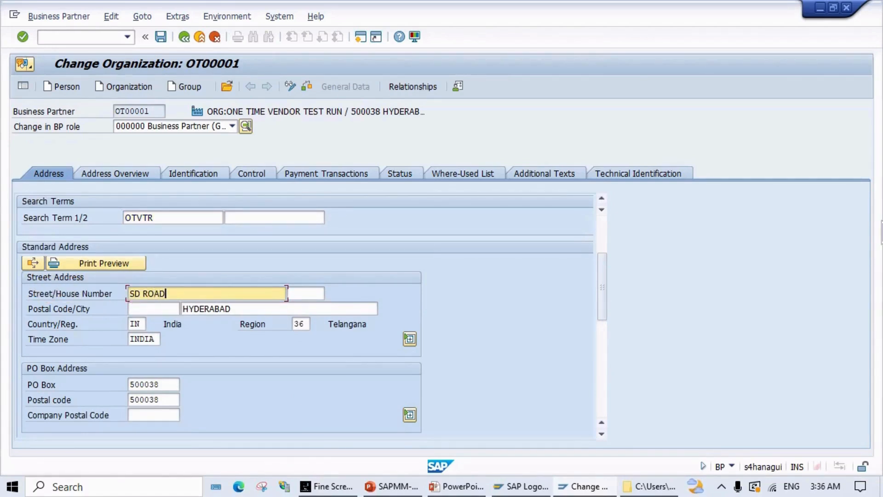
{"action": "left_click", "coordinate": [162, 308]}
{"action": "type", "text": "5000"}
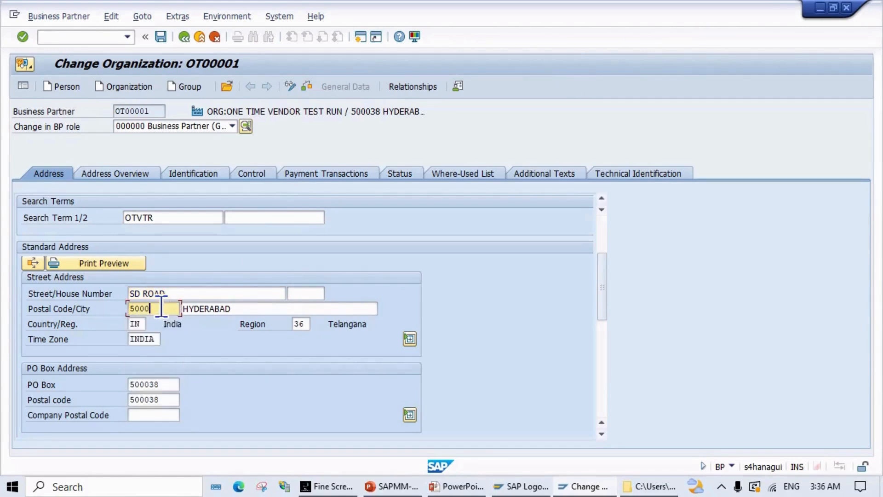
{"action": "type", "text": "64"}
{"action": "left_click", "coordinate": [304, 295]}
{"action": "type", "text": "2214"}
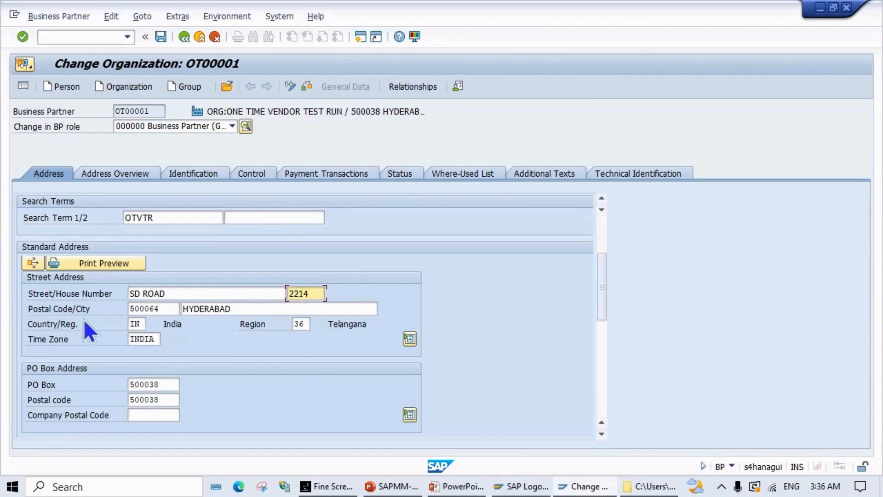
Step: Check OT00001 for errors and save the updated address
{"action": "scroll", "coordinate": [238, 347], "scroll_direction": "down", "scroll_amount": 2}
{"action": "scroll", "coordinate": [238, 346], "scroll_direction": "down", "scroll_amount": 5}
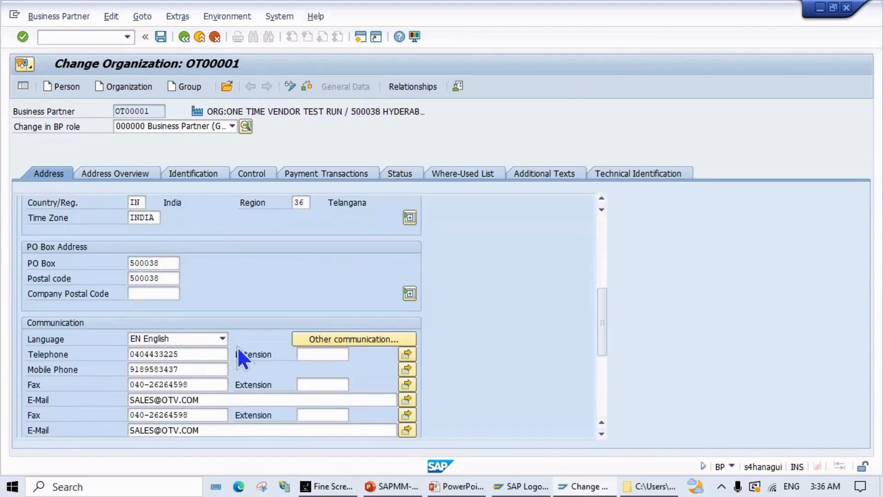
{"action": "scroll", "coordinate": [217, 332], "scroll_direction": "down", "scroll_amount": 3}
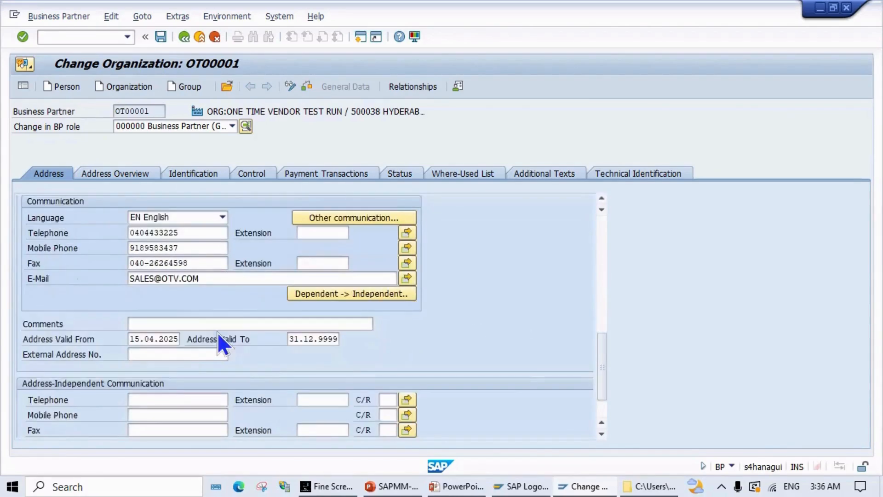
{"action": "scroll", "coordinate": [234, 308], "scroll_direction": "up", "scroll_amount": 10}
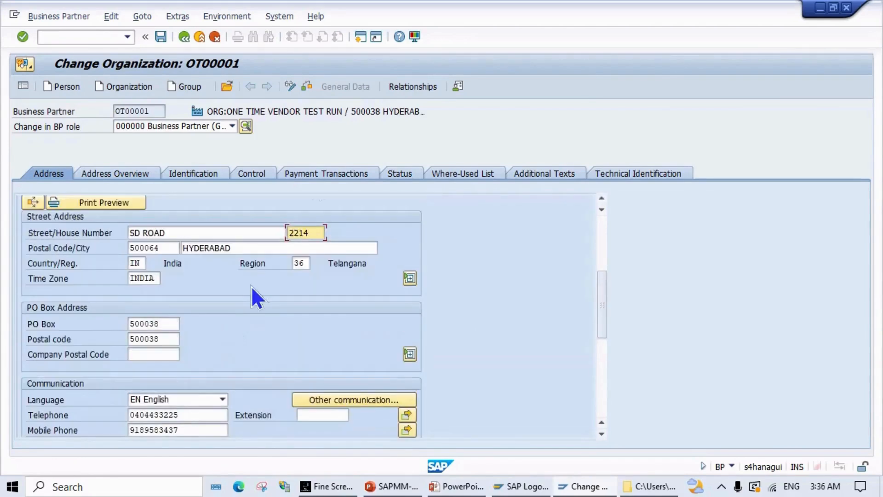
{"action": "left_click", "coordinate": [305, 87]}
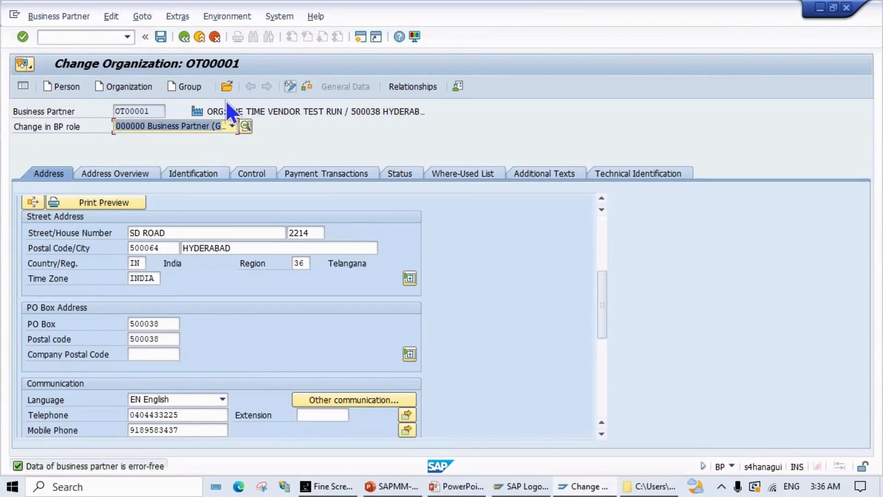
{"action": "left_click", "coordinate": [162, 37]}
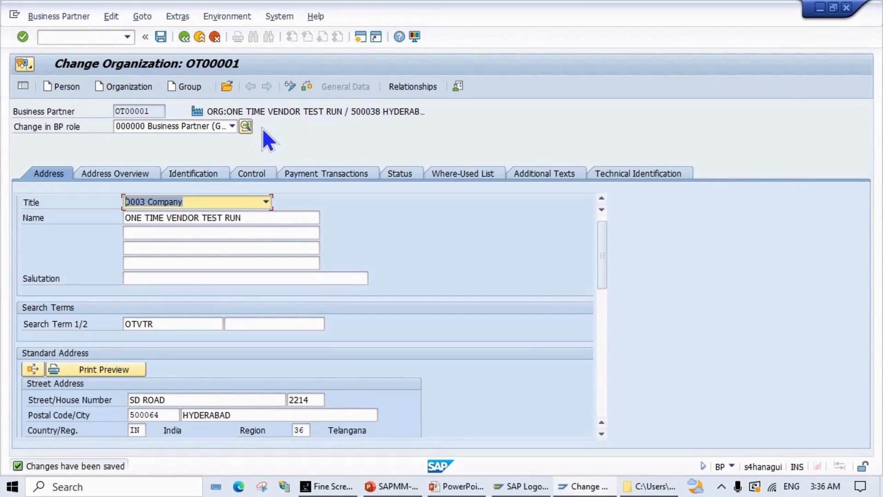
Step: Display OT00001 in the FLVN00 Supplier STD(FICO) role with its MPN1 company code data
{"action": "left_click", "coordinate": [291, 86]}
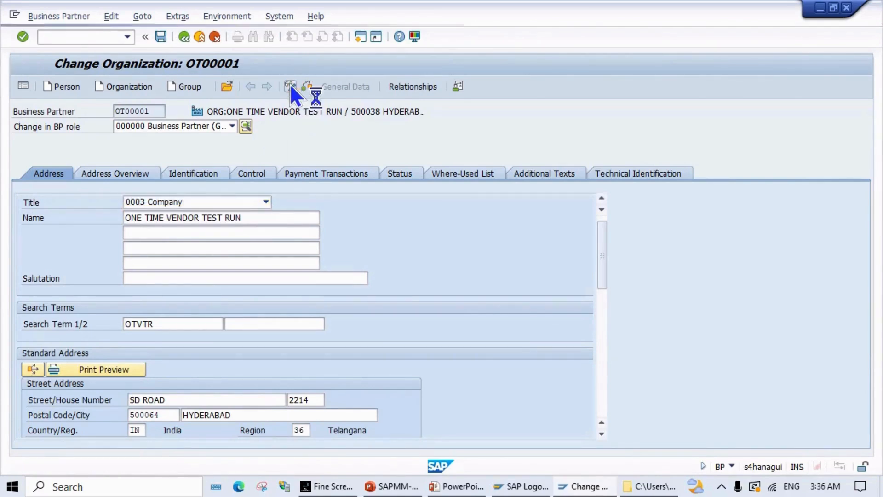
{"action": "left_click", "coordinate": [232, 126]}
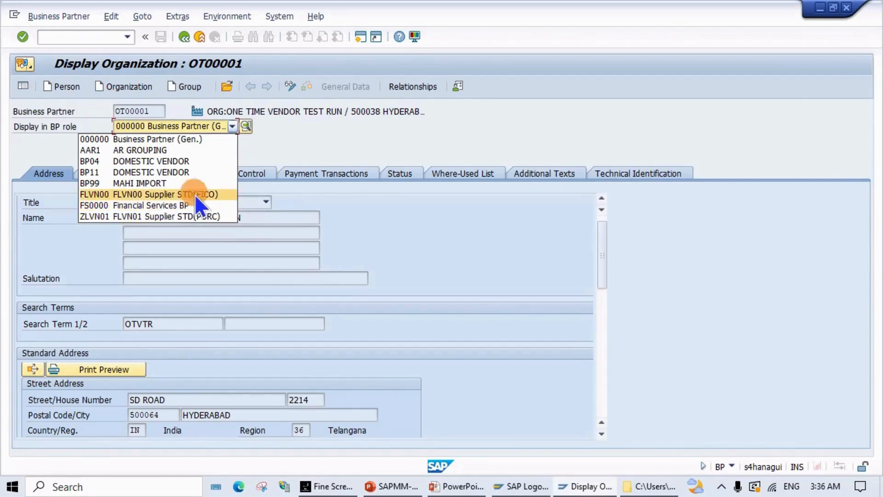
{"action": "left_click", "coordinate": [194, 194]}
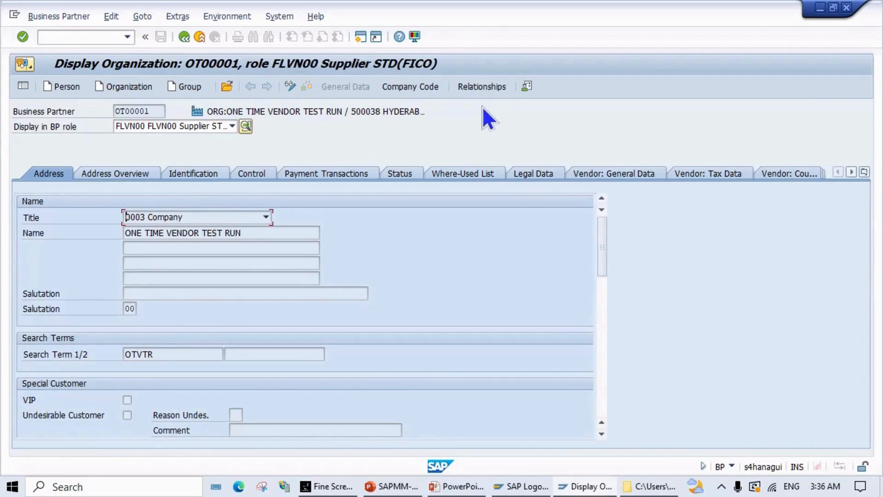
{"action": "left_click", "coordinate": [416, 88]}
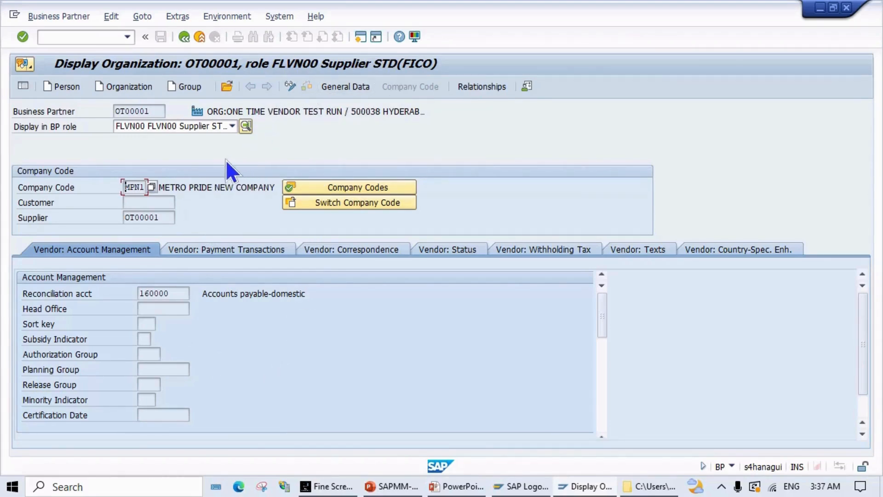
Step: Switch OT00001's FLVN00 company code data into change mode
{"action": "left_click", "coordinate": [161, 217]}
{"action": "left_click", "coordinate": [288, 88]}
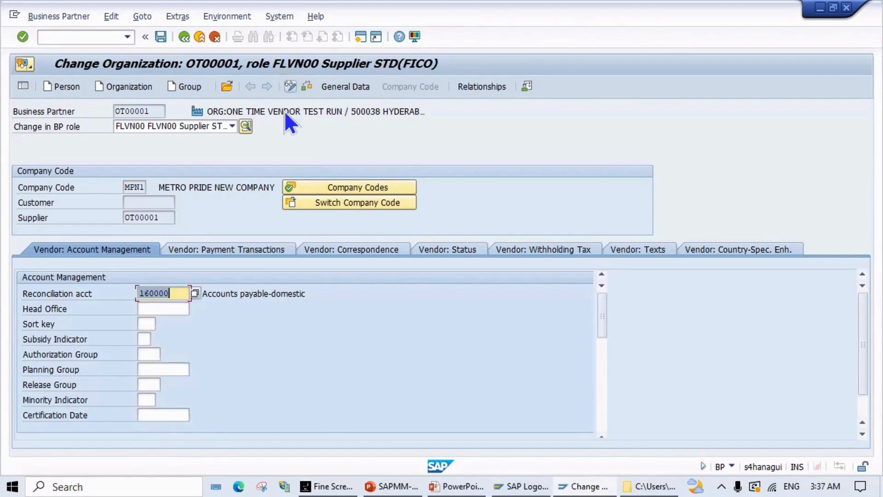
{"action": "scroll", "coordinate": [164, 334], "scroll_direction": "down", "scroll_amount": 1}
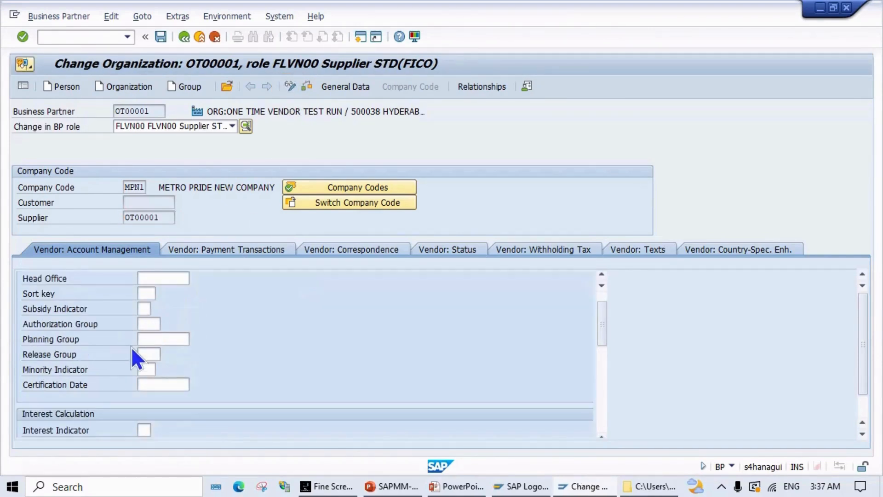
{"action": "scroll", "coordinate": [131, 346], "scroll_direction": "up", "scroll_amount": 1}
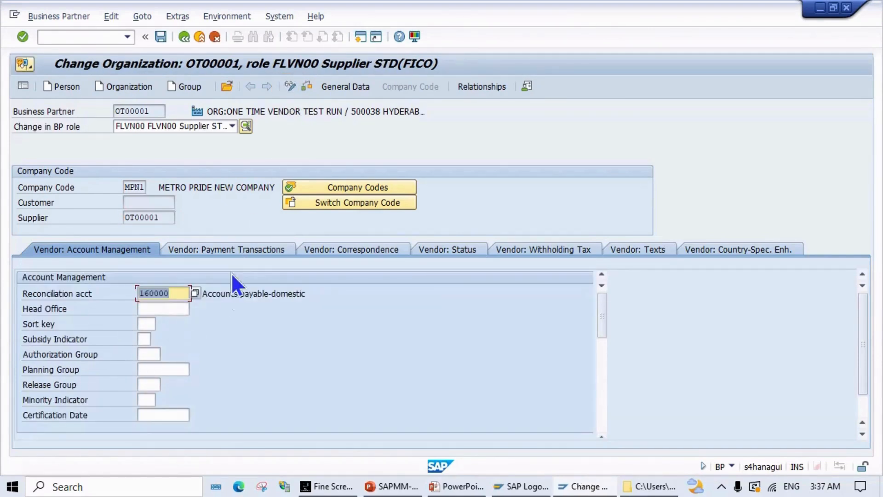
Step: Review payment, dunning, blocks, withholding tax and texts data, then check and save unchanged
{"action": "left_click", "coordinate": [233, 247]}
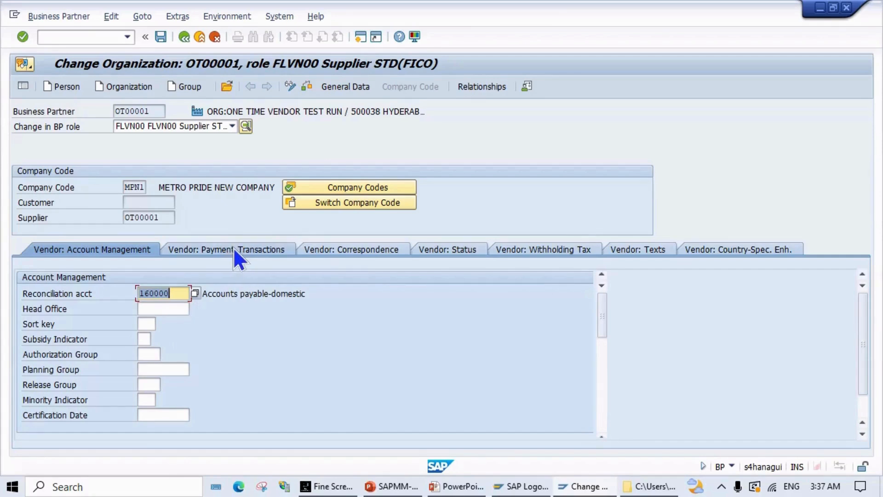
{"action": "left_click", "coordinate": [339, 252]}
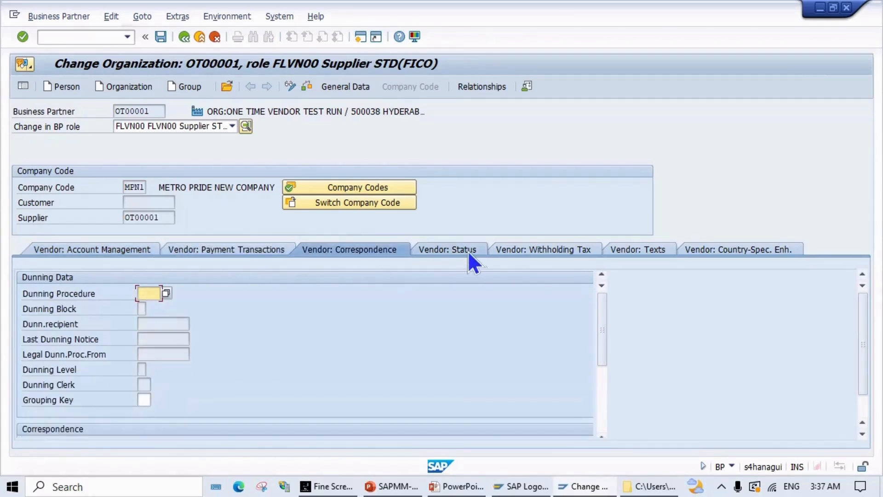
{"action": "left_click", "coordinate": [454, 249]}
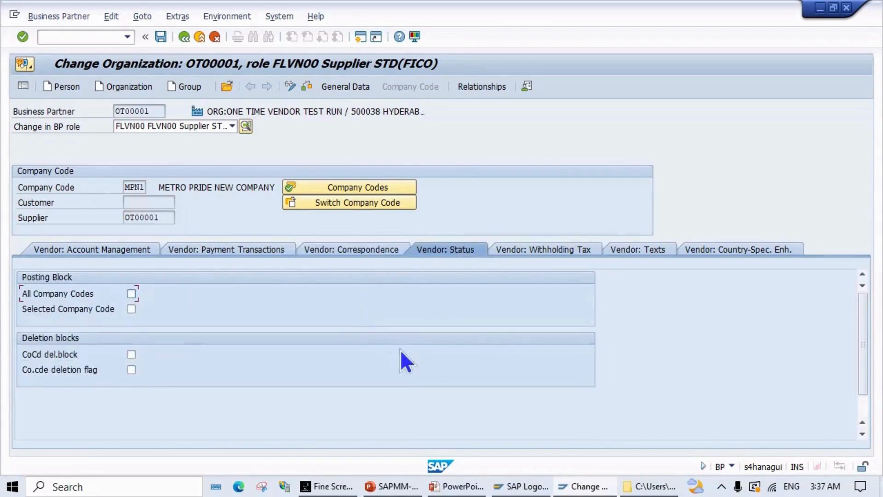
{"action": "left_click", "coordinate": [520, 250]}
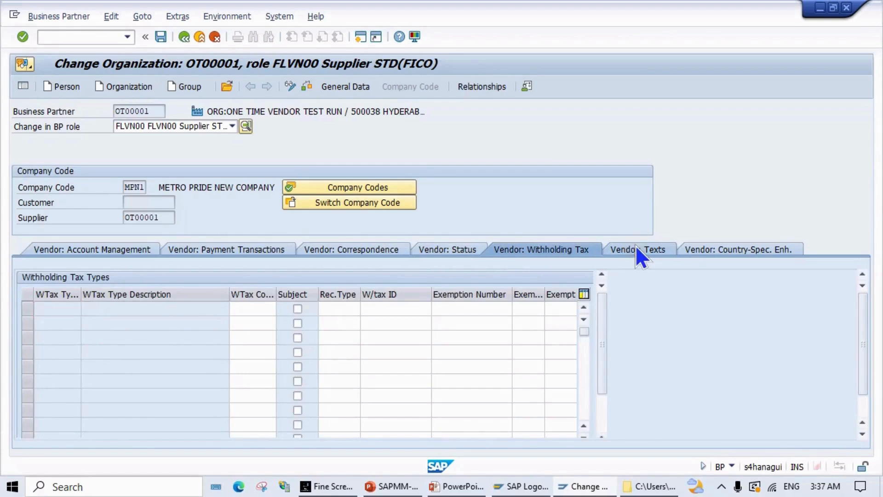
{"action": "left_click", "coordinate": [635, 247]}
{"action": "left_click", "coordinate": [306, 88]}
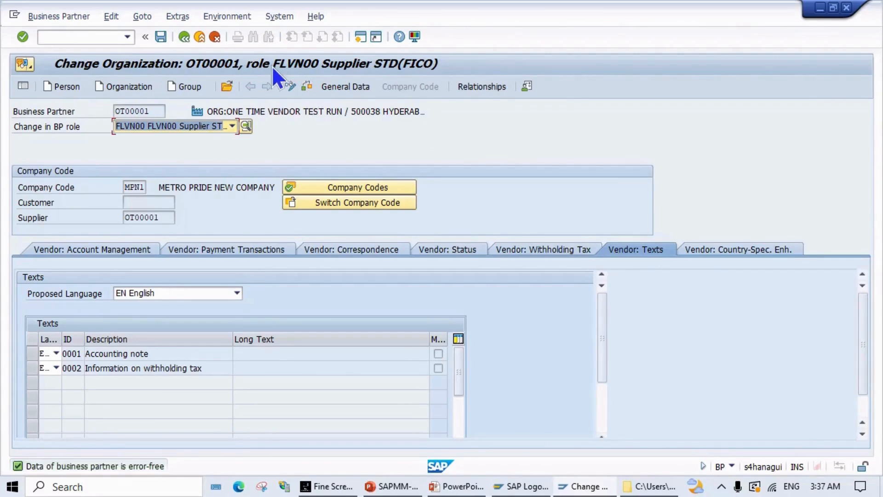
{"action": "left_click", "coordinate": [161, 39]}
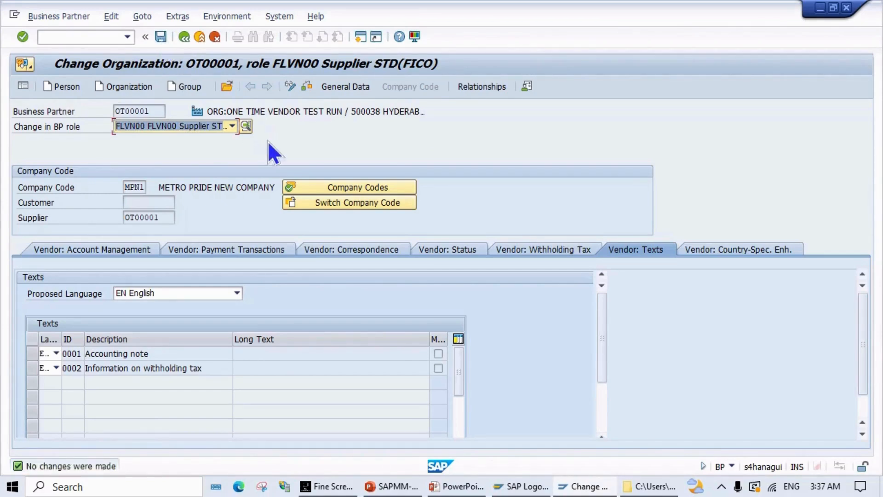
Step: Switch to the FLVN01 Supplier STD(PURC) role and load purchasing data for organisation MPNO
{"action": "left_click", "coordinate": [231, 127]}
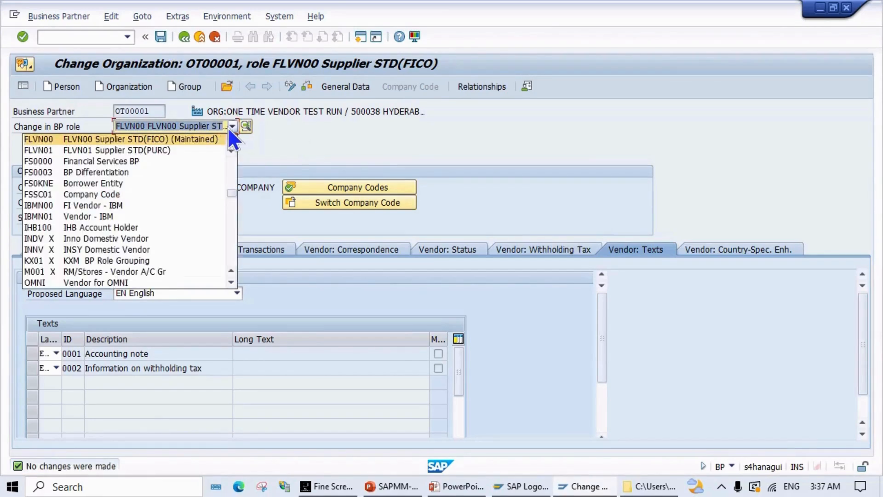
{"action": "left_click", "coordinate": [162, 151]}
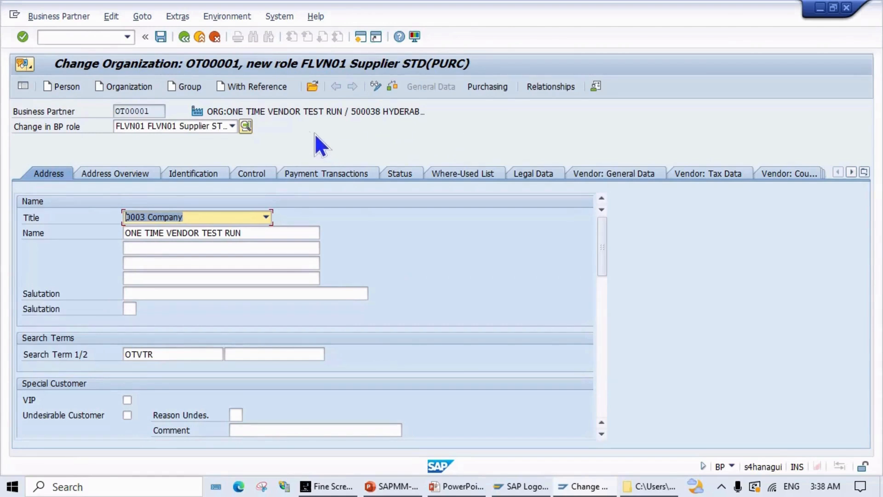
{"action": "left_click", "coordinate": [488, 90]}
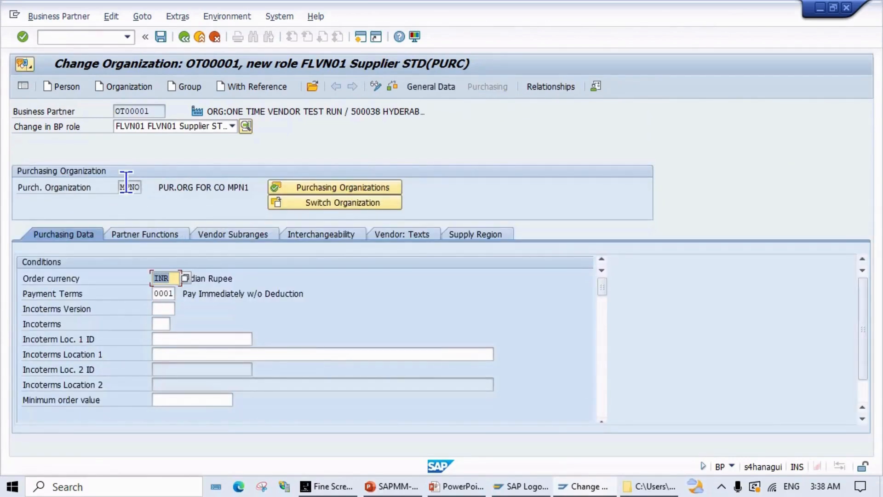
{"action": "left_click", "coordinate": [289, 183]}
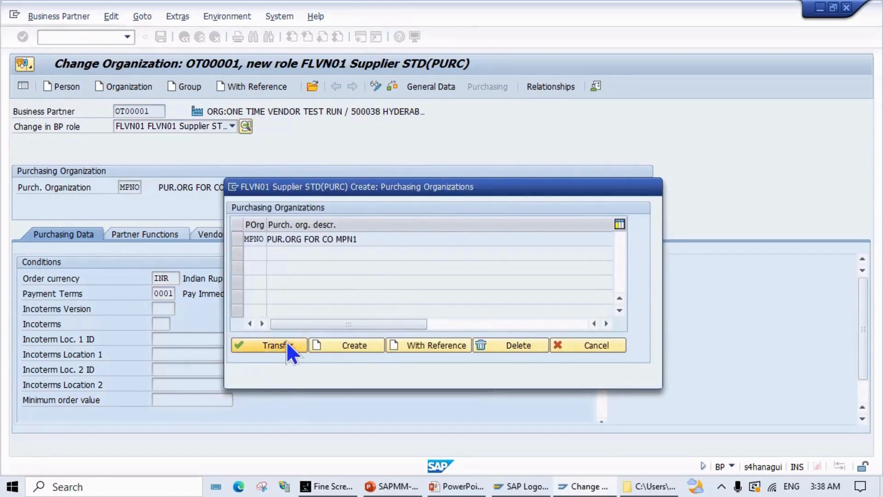
{"action": "left_click", "coordinate": [289, 345]}
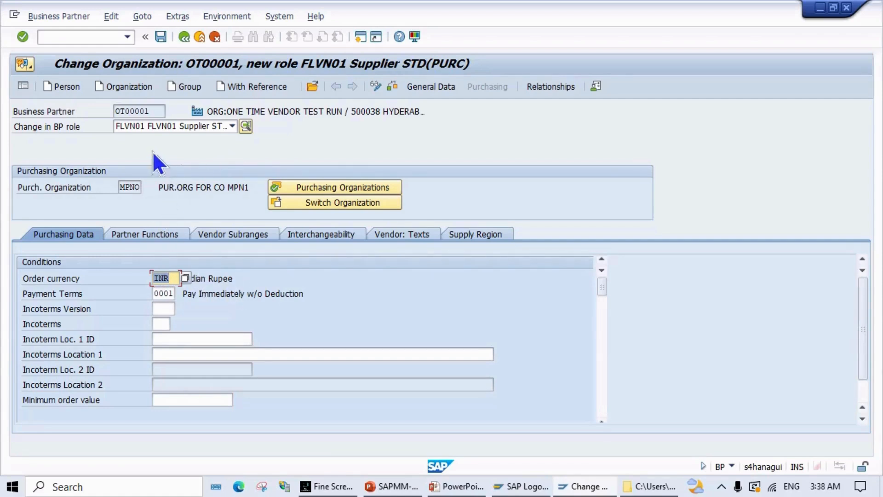
{"action": "left_click", "coordinate": [173, 294]}
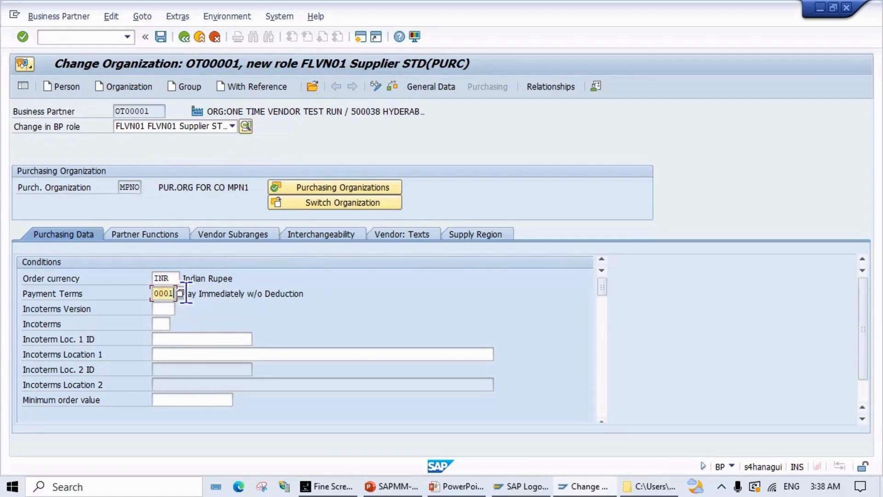
Step: Set MPNO payment terms to ZEPT, check the partner, and save the FLVN01 role
{"action": "left_click", "coordinate": [181, 294]}
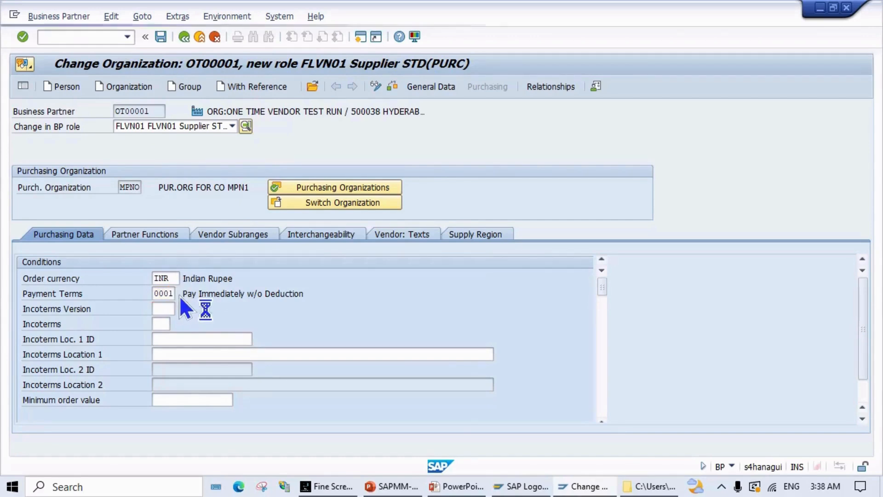
{"action": "scroll", "coordinate": [260, 321], "scroll_direction": "down", "scroll_amount": 20}
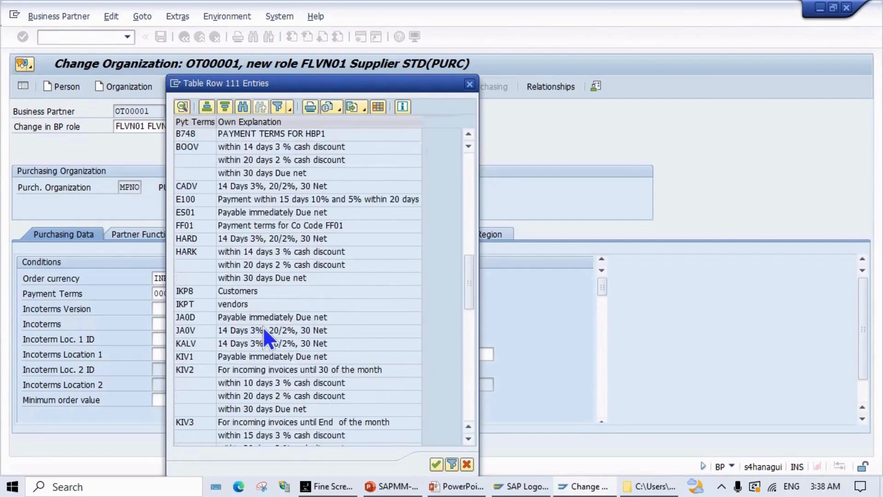
{"action": "scroll", "coordinate": [263, 327], "scroll_direction": "down", "scroll_amount": 6}
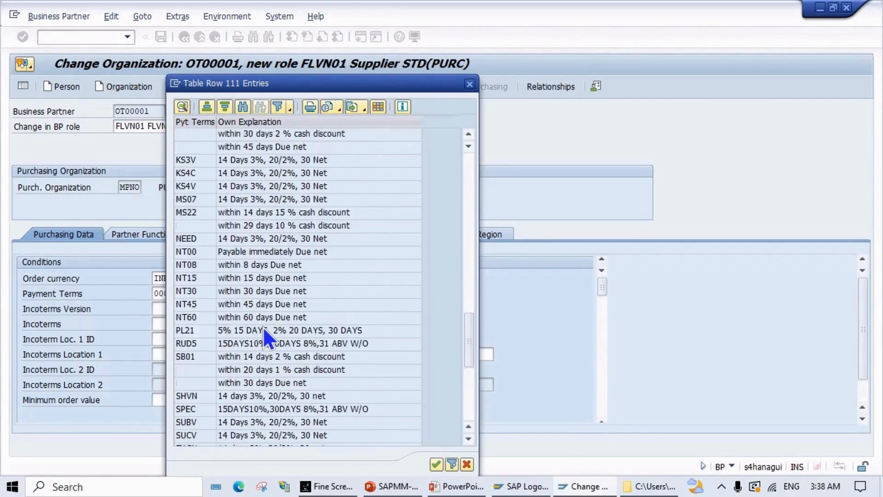
{"action": "scroll", "coordinate": [263, 326], "scroll_direction": "down", "scroll_amount": 3}
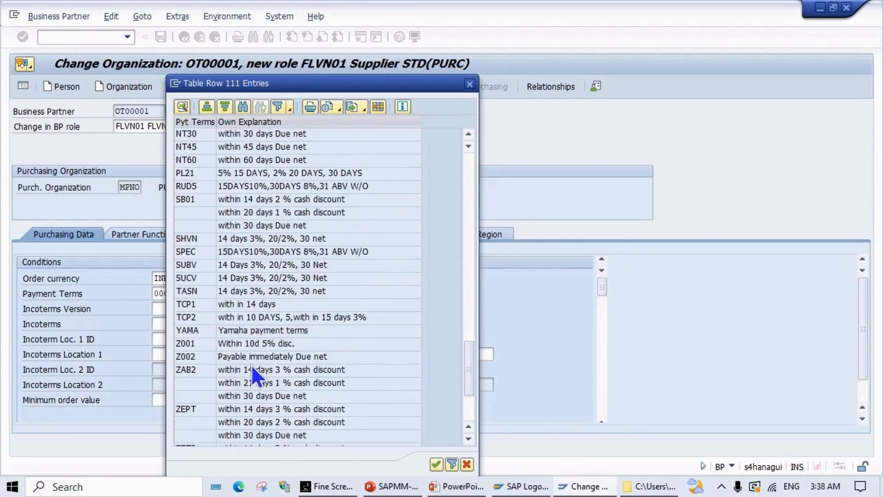
{"action": "scroll", "coordinate": [210, 361], "scroll_direction": "down", "scroll_amount": 2}
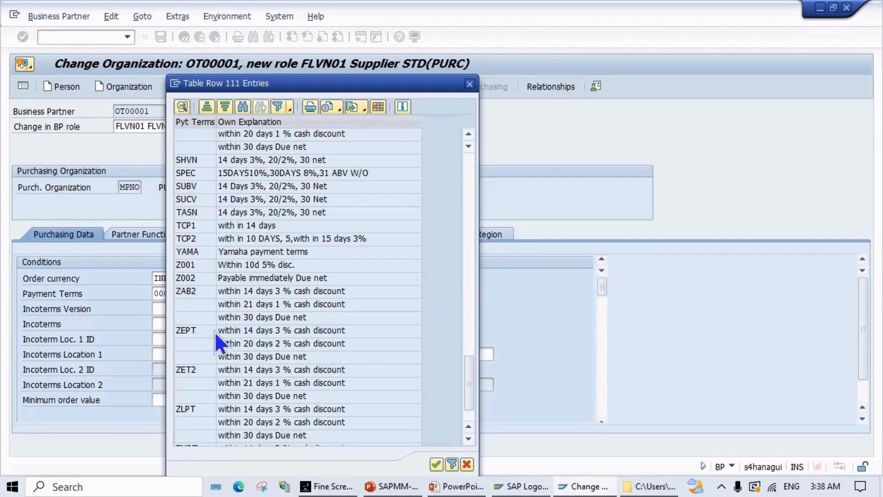
{"action": "left_click", "coordinate": [195, 331]}
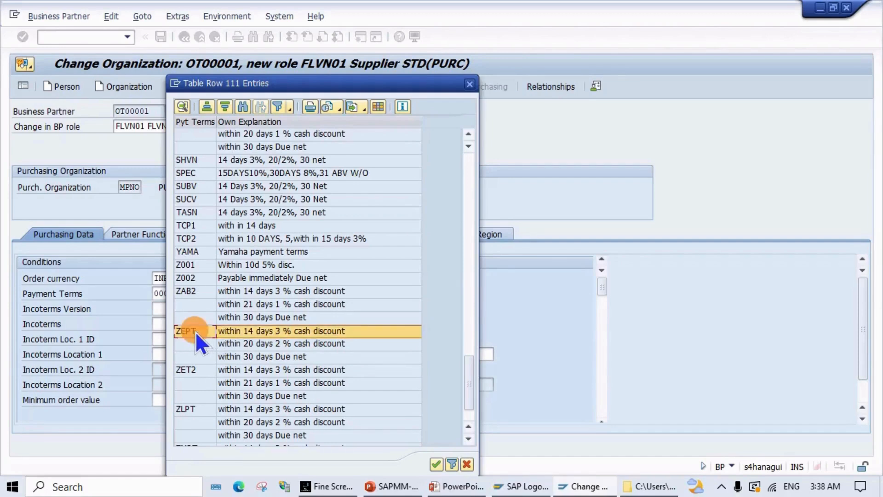
{"action": "left_click", "coordinate": [436, 464]}
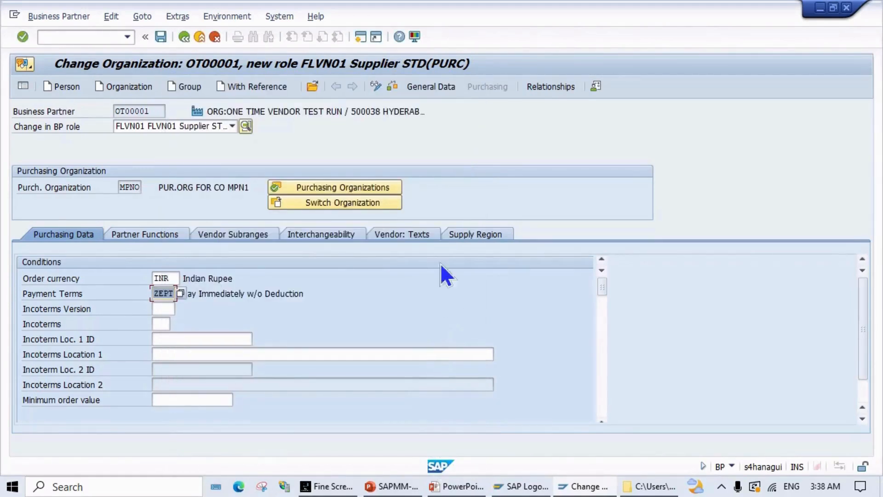
{"action": "left_click", "coordinate": [389, 87]}
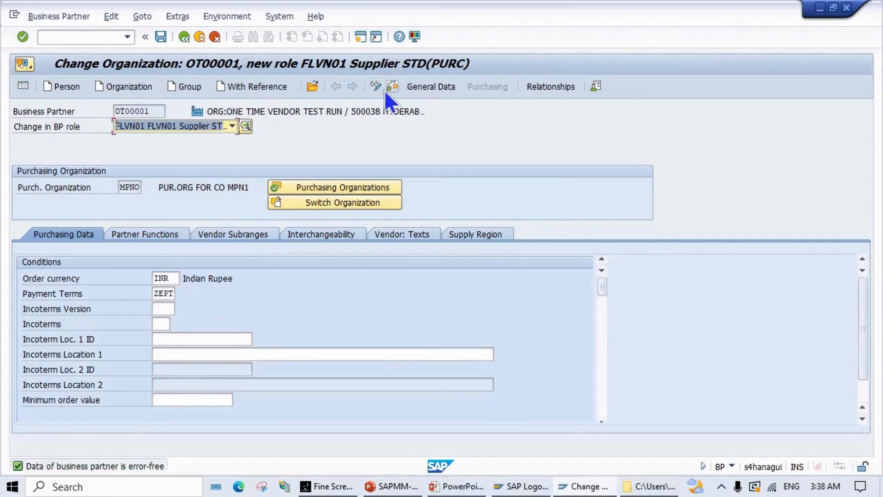
{"action": "left_click", "coordinate": [160, 39]}
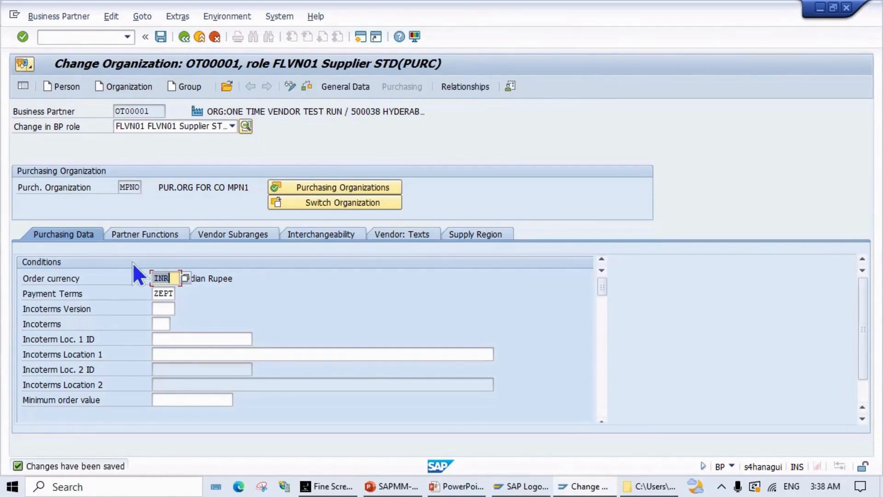
Step: Review MPNO's partner functions, confirm with no changes, and exit business partner maintenance
{"action": "left_click", "coordinate": [129, 229]}
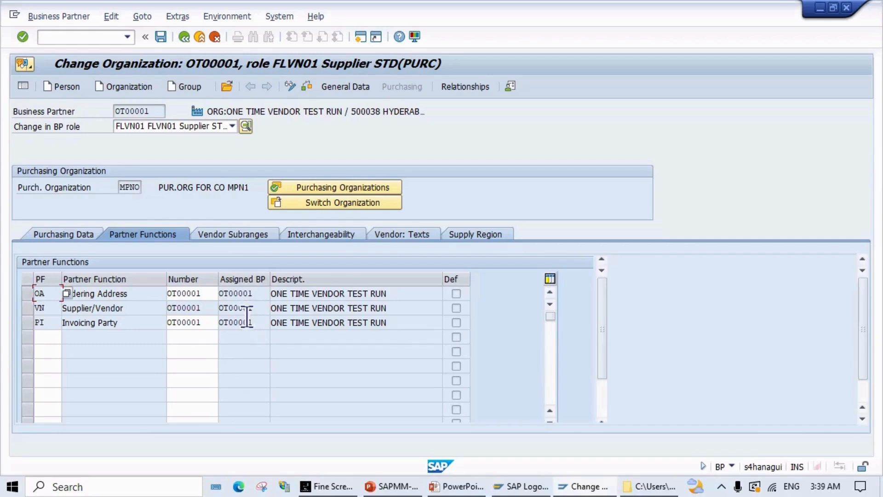
{"action": "key", "text": "Return"}
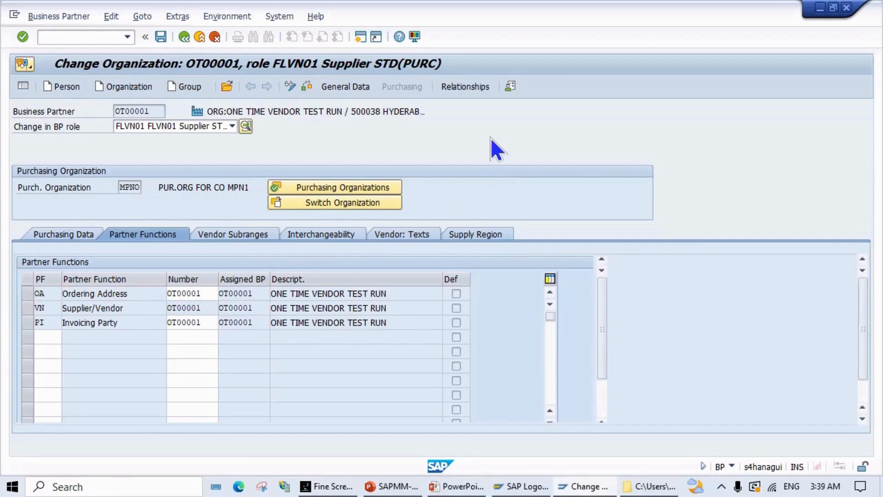
{"action": "left_click", "coordinate": [162, 39]}
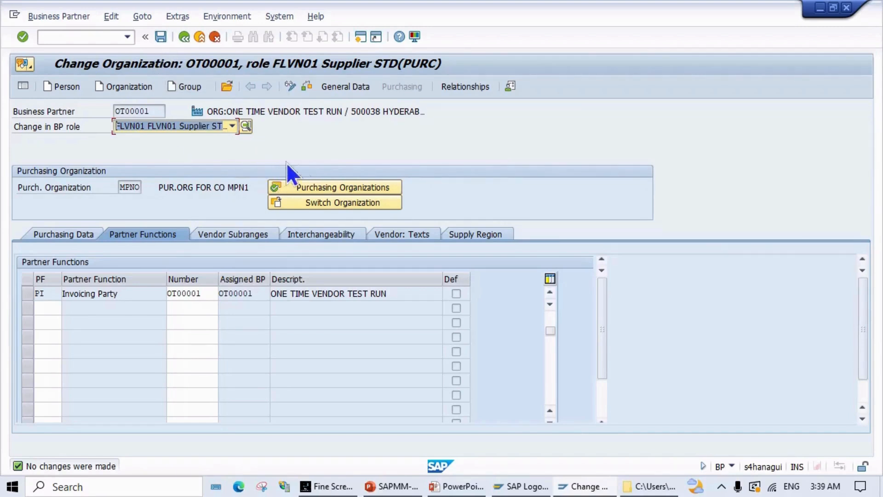
{"action": "left_click", "coordinate": [184, 37]}
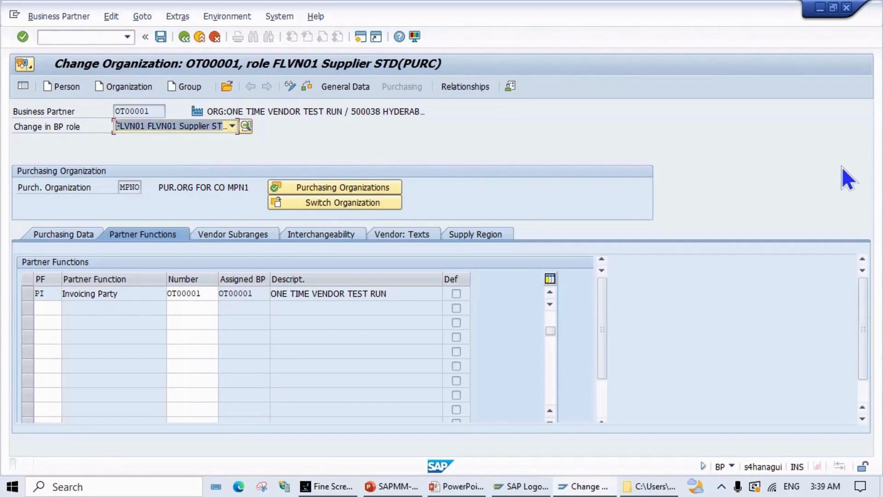
Step: Return to PowerPoint and advance to the Business Partner & Vendor Master Data Creation slide
{"action": "key", "text": "alt+Tab"}
{"action": "key", "text": "alt+Tab"}
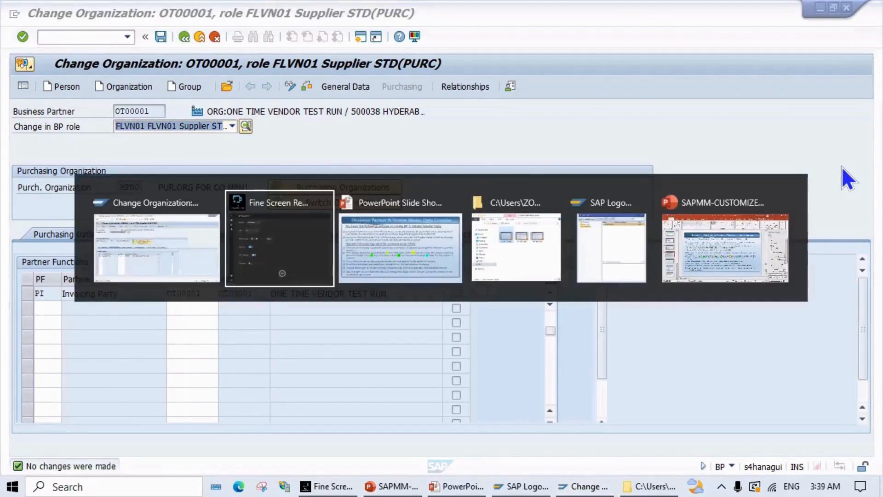
{"action": "key", "text": "Right"}
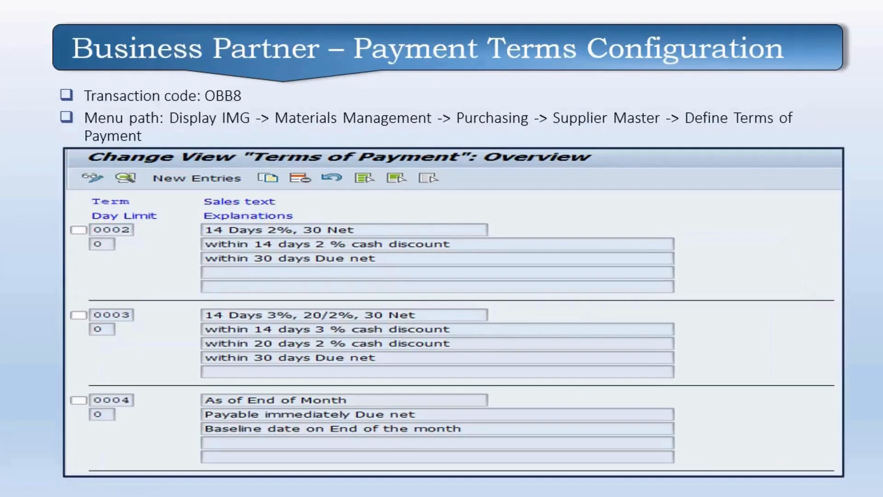
{"action": "key", "text": "Right"}
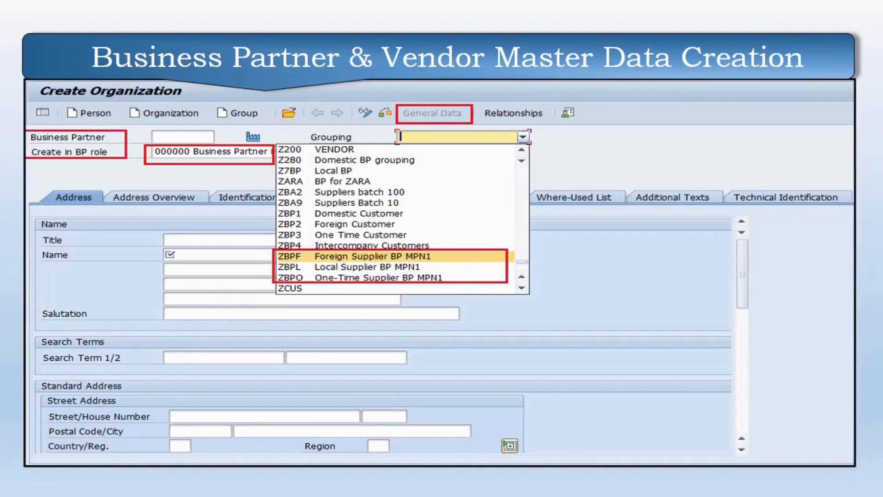